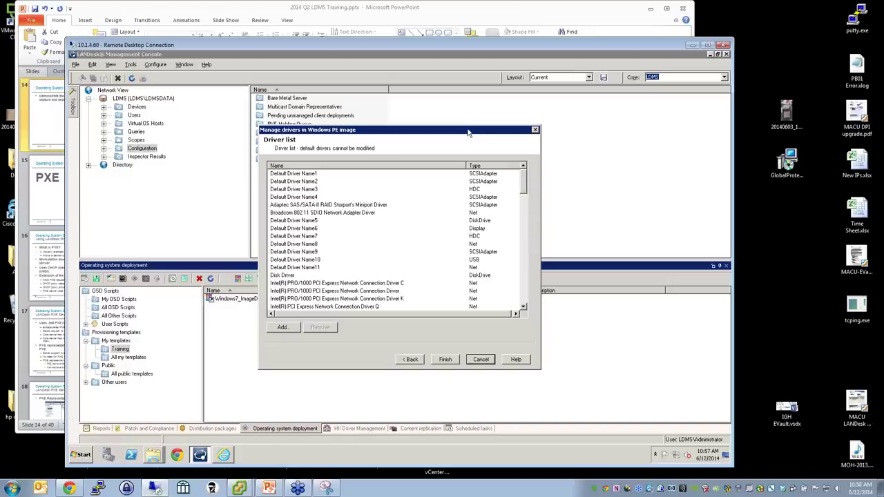
# Close the Windows PE driver management wizard, check the running applications in Task Manager, and close Task Manager
pyautogui.click(223, 460)
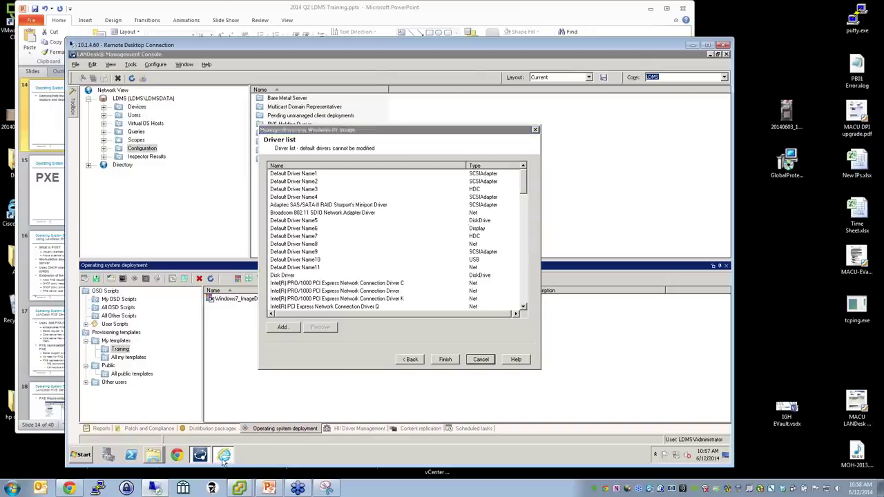
pyautogui.click(206, 454)
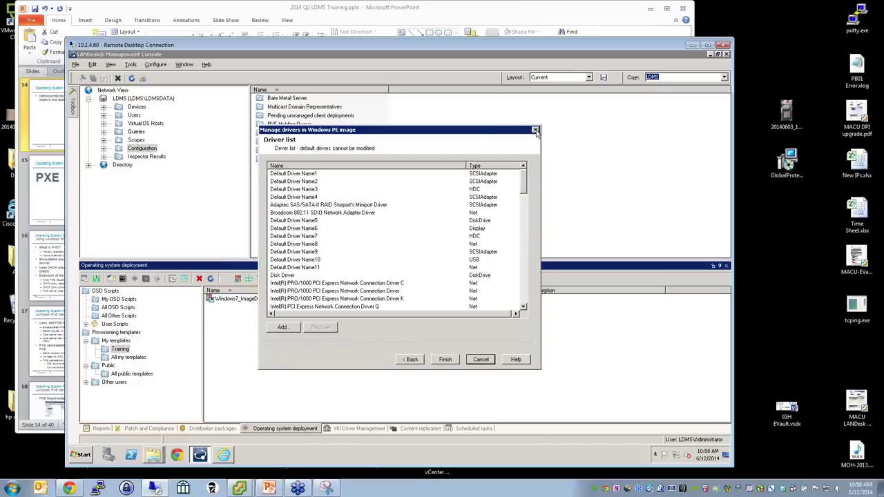
pyautogui.rightClick(456, 454)
pyautogui.click(459, 429)
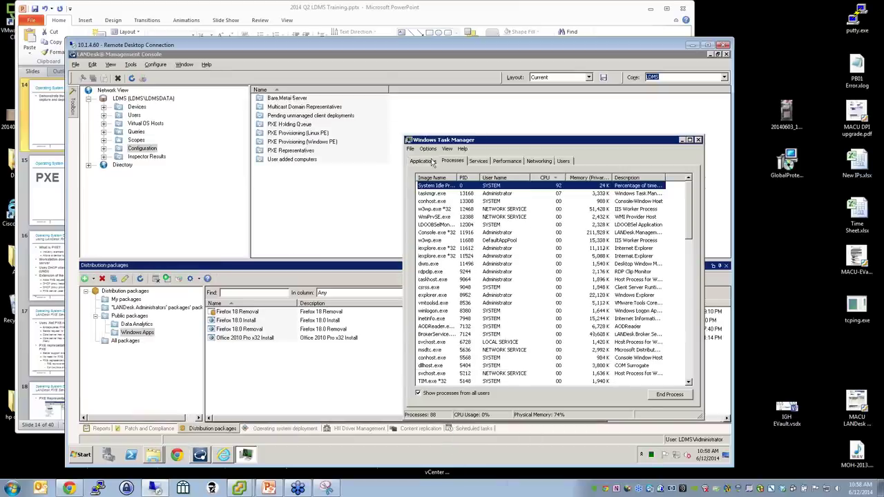
pyautogui.click(424, 161)
pyautogui.click(698, 140)
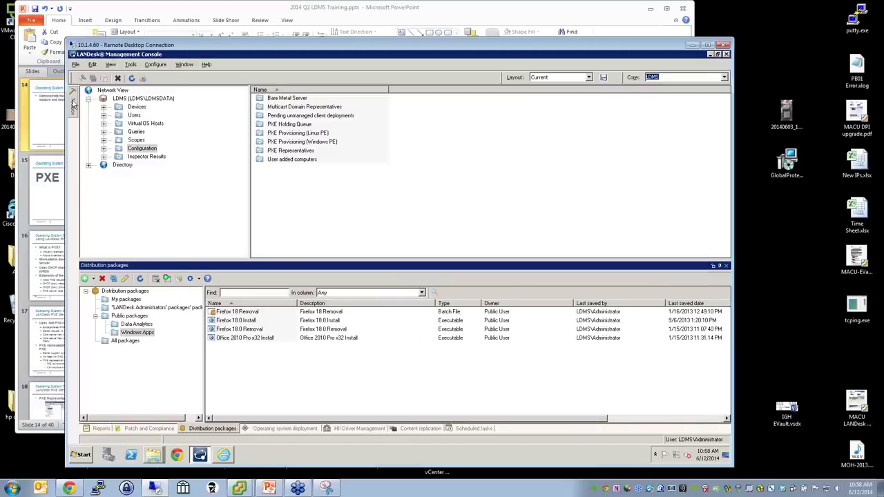
# Open the OS deployment tool and select the OSD Scripts and Provisioning templates groups in turn, finishing on OSD Scripts
pyautogui.moveTo(74, 104)
pyautogui.click(112, 210)
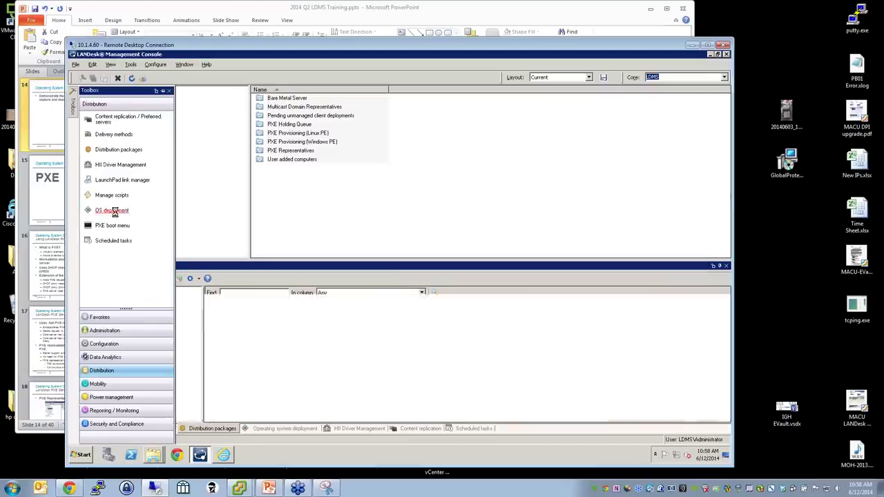
pyautogui.click(115, 292)
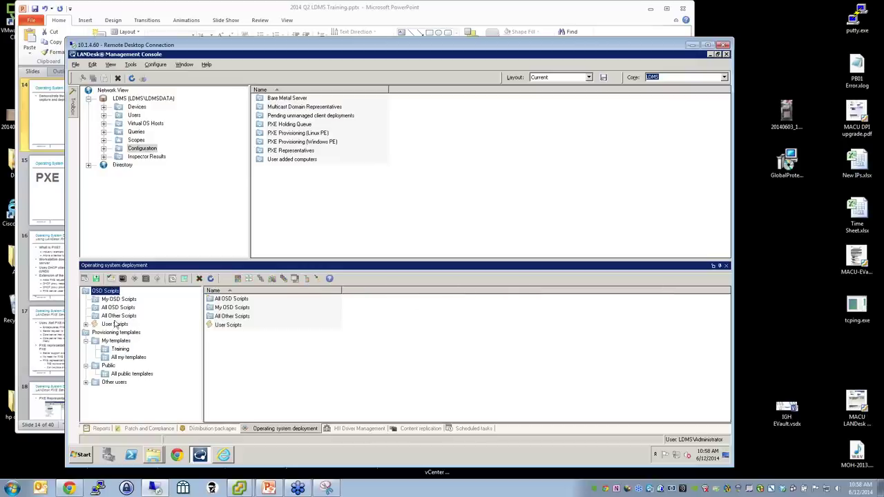
pyautogui.click(114, 333)
pyautogui.click(115, 292)
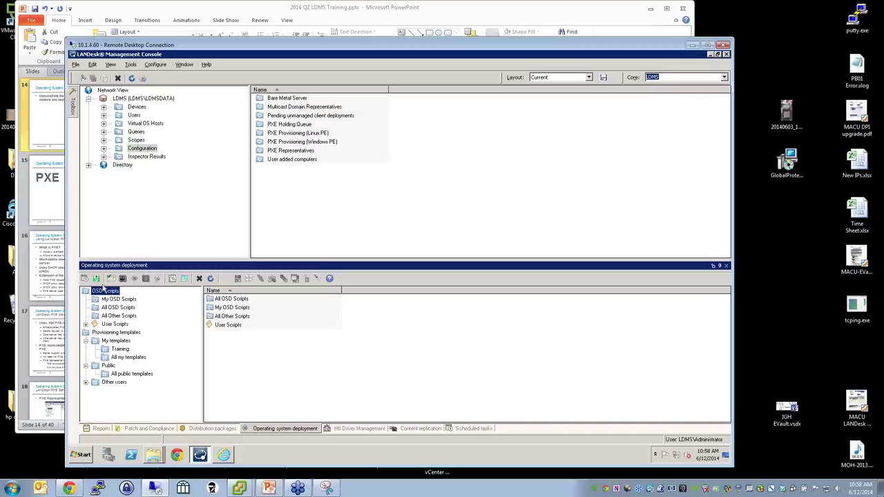
pyautogui.click(109, 333)
pyautogui.click(106, 292)
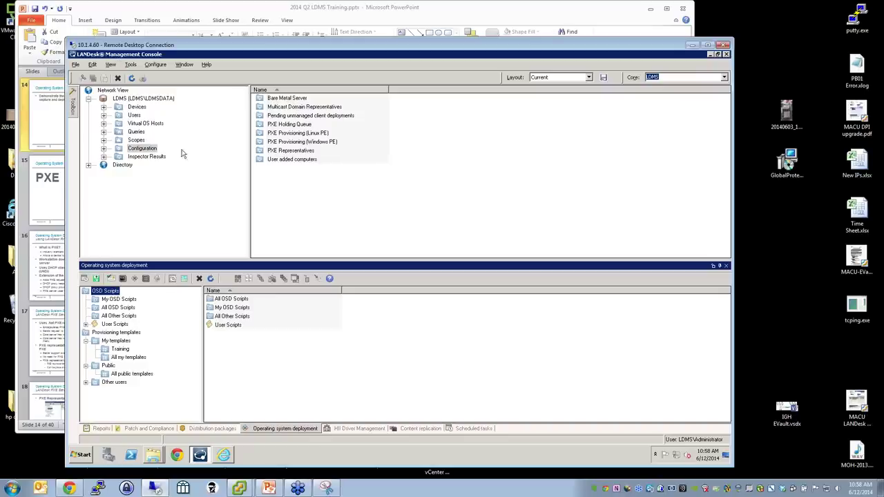
# Examine the existing scripts under My OSD Scripts and All OSD Scripts
pyautogui.click(118, 300)
pyautogui.click(116, 308)
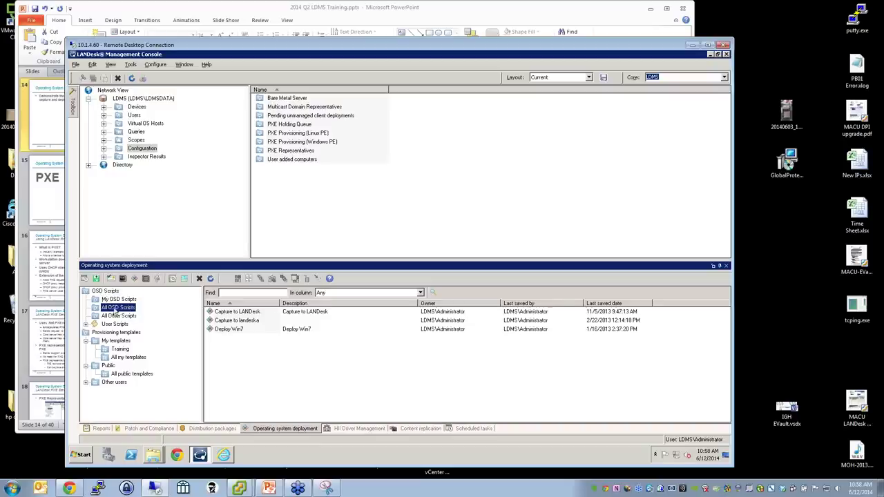
pyautogui.click(115, 300)
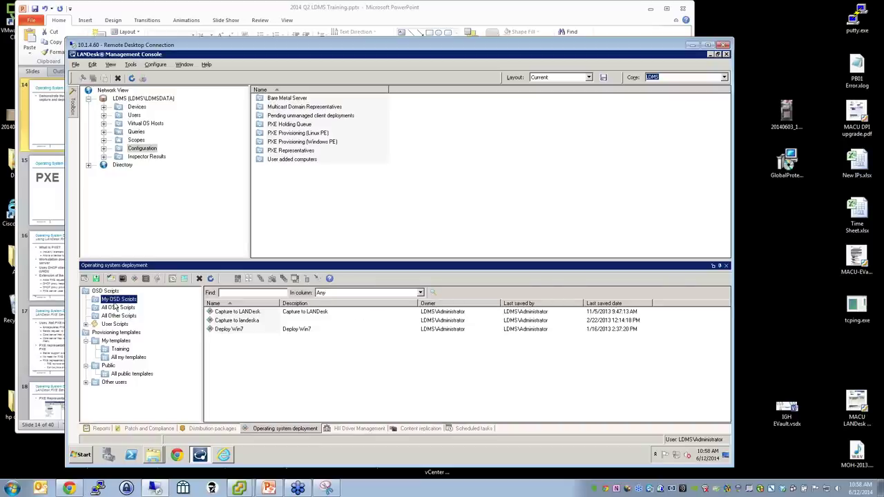
pyautogui.click(116, 308)
# Create a new Windows PE configuration of type Capture Image in My OSD Scripts and name it "Capture Win7 Image"
pyautogui.click(130, 300)
pyautogui.rightClick(132, 304)
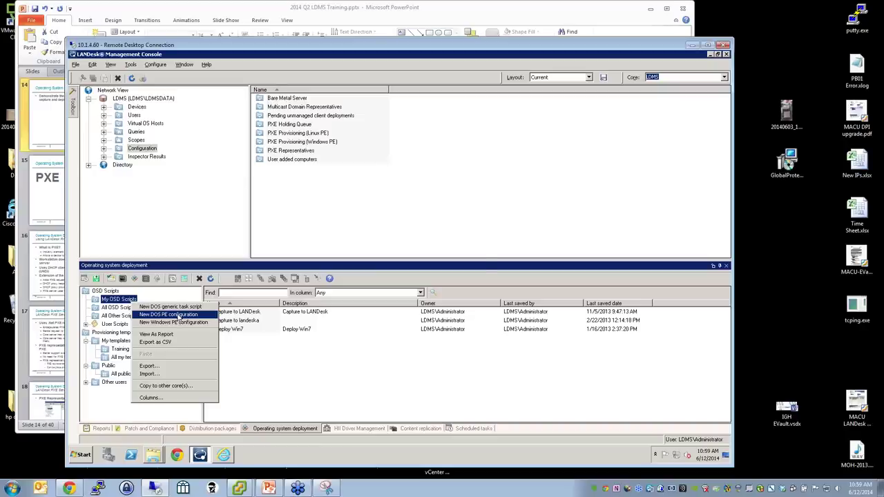
pyautogui.click(181, 323)
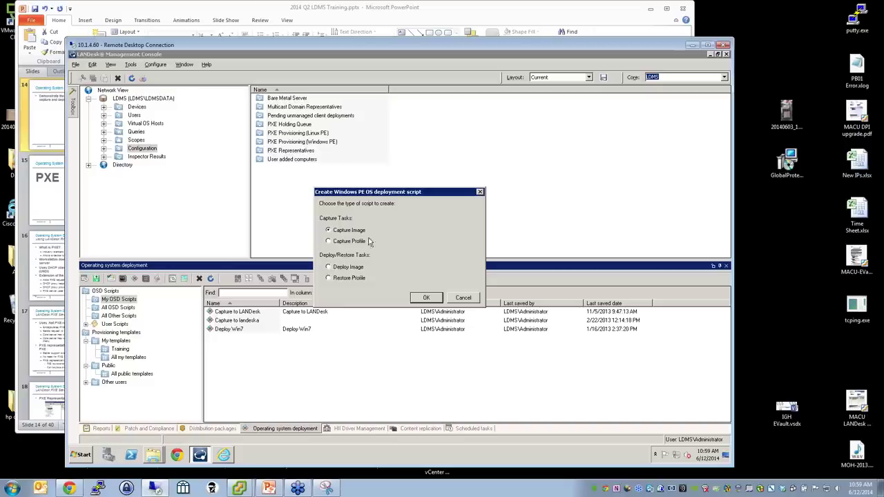
pyautogui.click(426, 298)
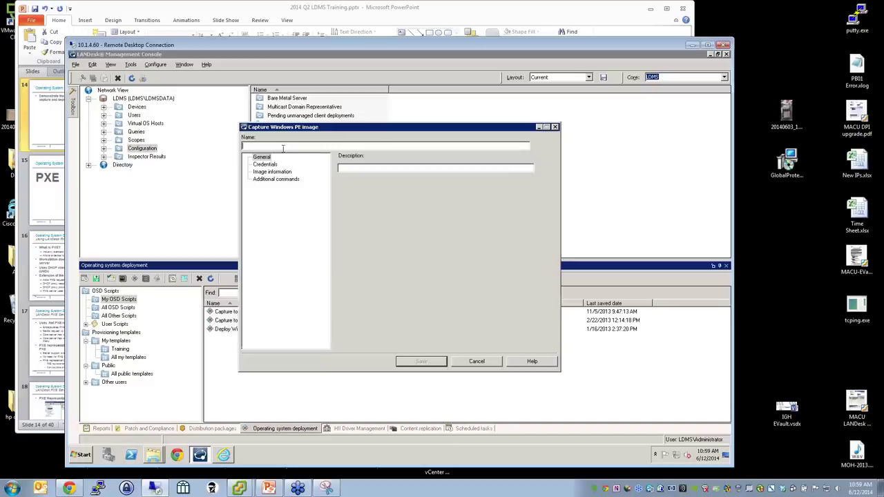
pyautogui.write('Capture Win7 Image')
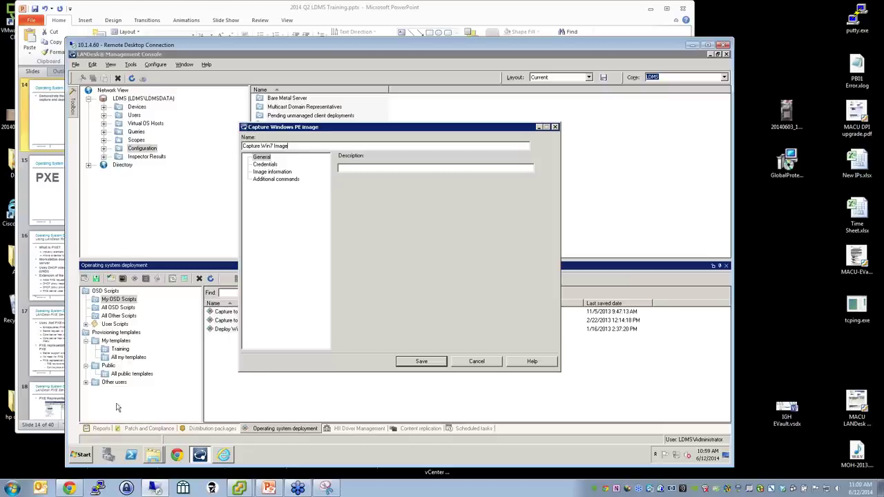
# Open the Images folder on Local Disk (C:) in a file browser window
pyautogui.click(82, 455)
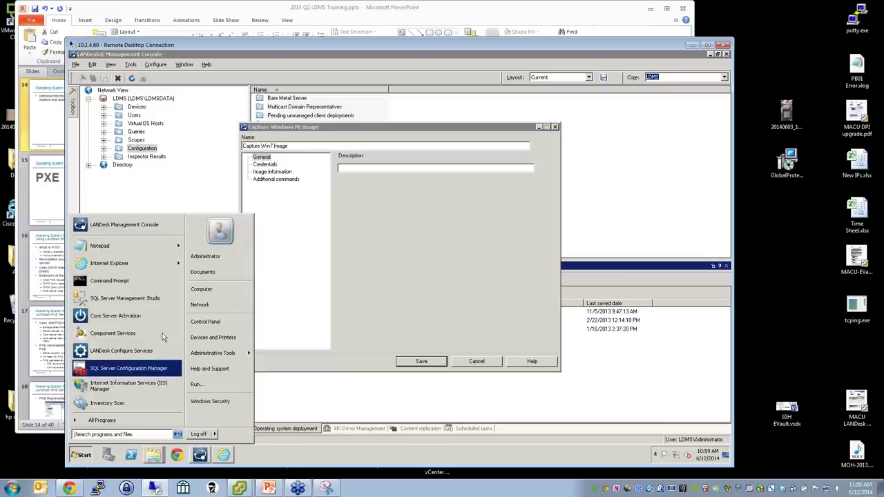
pyautogui.click(209, 295)
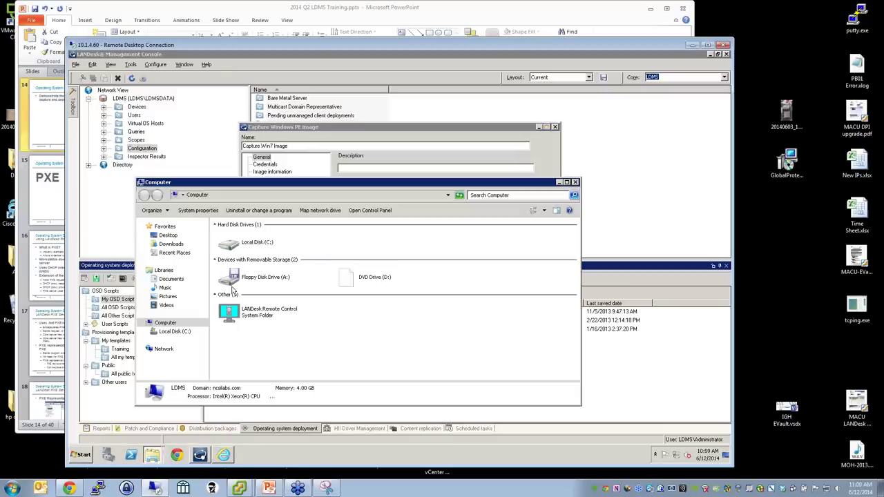
pyautogui.doubleClick(274, 246)
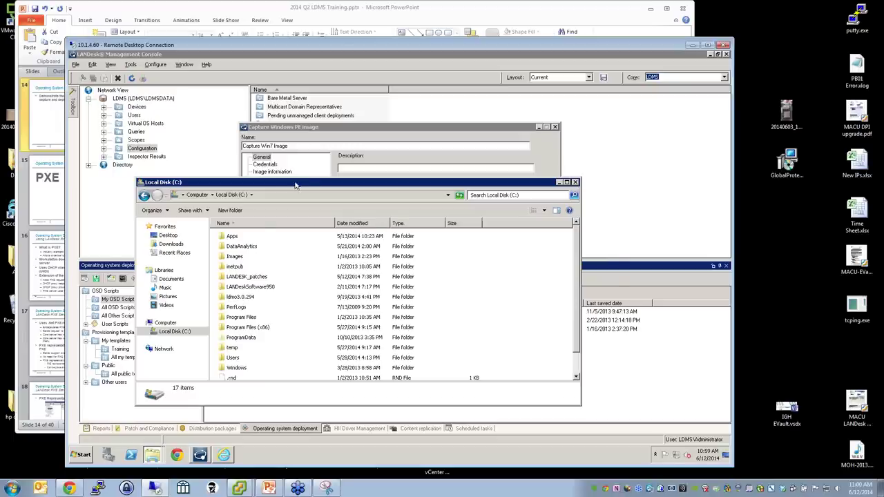
pyautogui.moveTo(296, 185); pyautogui.dragTo(335, 172)
pyautogui.doubleClick(286, 244)
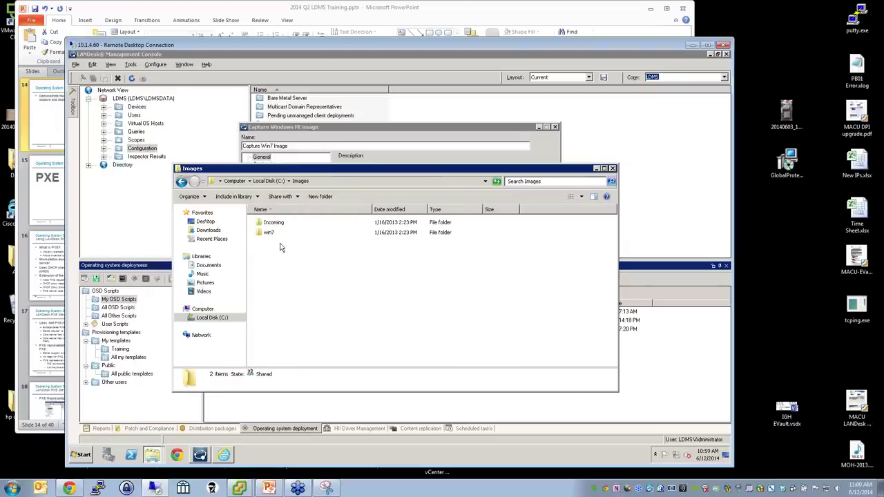
# Go to the network location \\ldms and open its Images share
pyautogui.click(337, 182)
pyautogui.write('\\\\')
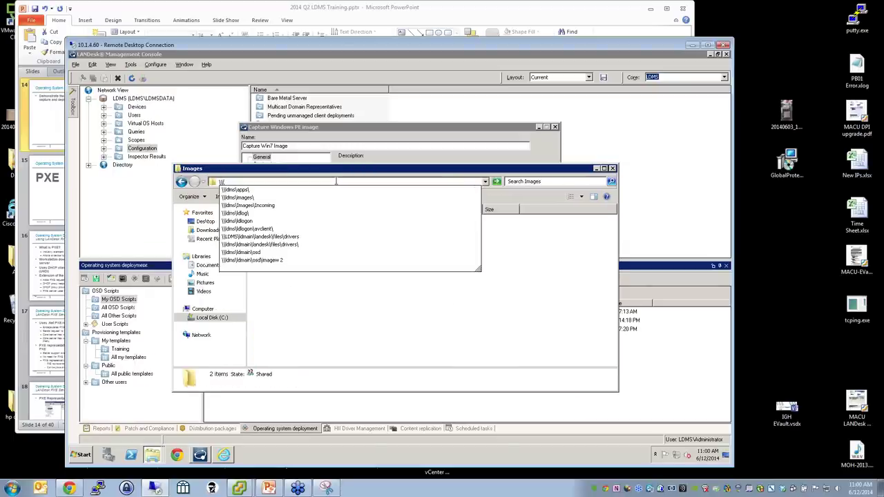
pyautogui.write('ldms')
pyautogui.press('Return')
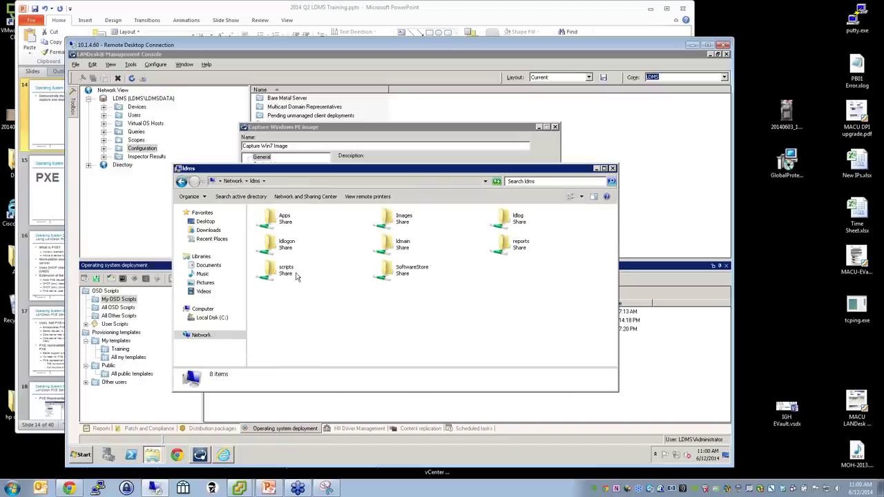
pyautogui.doubleClick(385, 219)
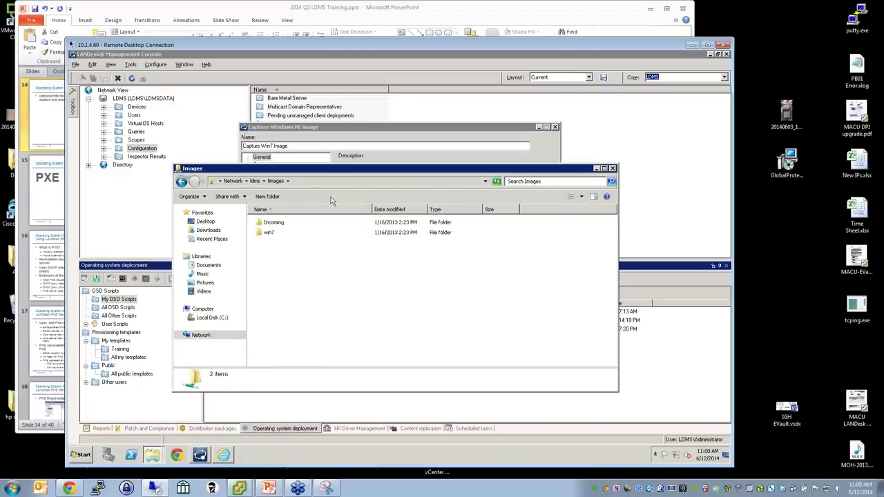
# Move the folder window clear of the script form, open the Incoming subfolder, and display its full UNC path
pyautogui.moveTo(333, 170); pyautogui.dragTo(335, 200)
pyautogui.click(325, 212)
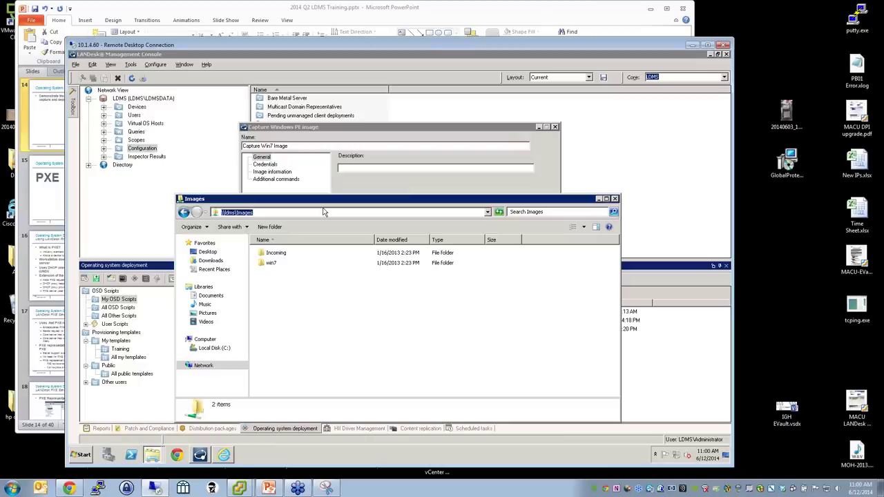
pyautogui.click(277, 255)
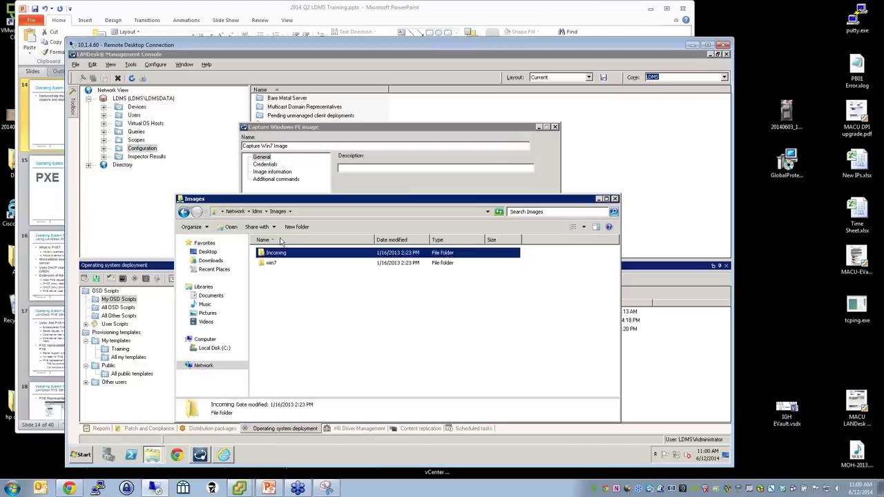
pyautogui.doubleClick(277, 254)
pyautogui.click(228, 213)
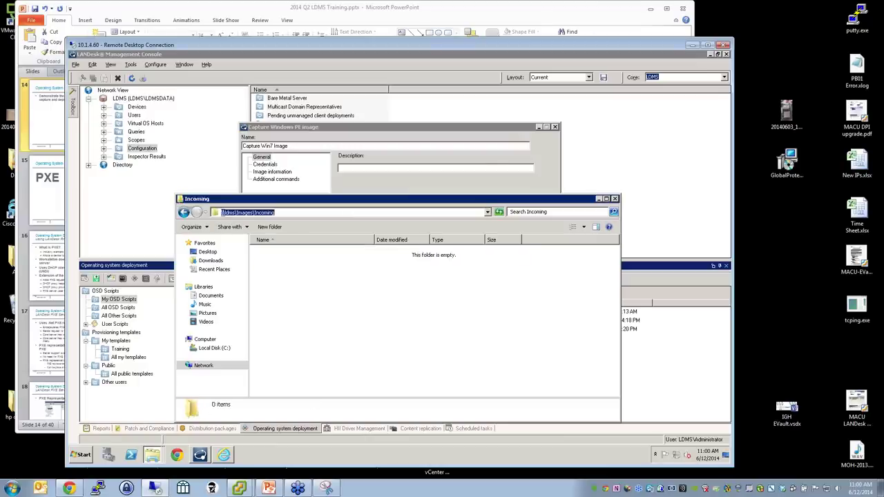
pyautogui.click(234, 213)
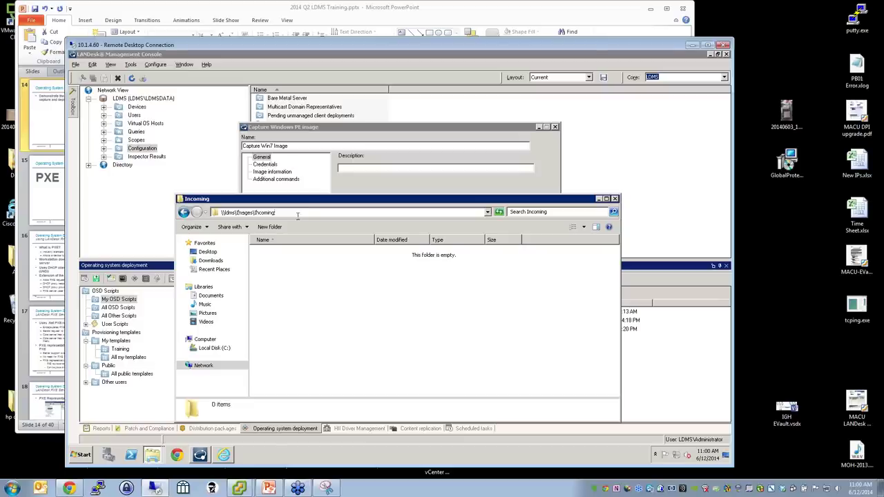
# Rename the capture script as "Capture Image with Imagew"
pyautogui.click(345, 159)
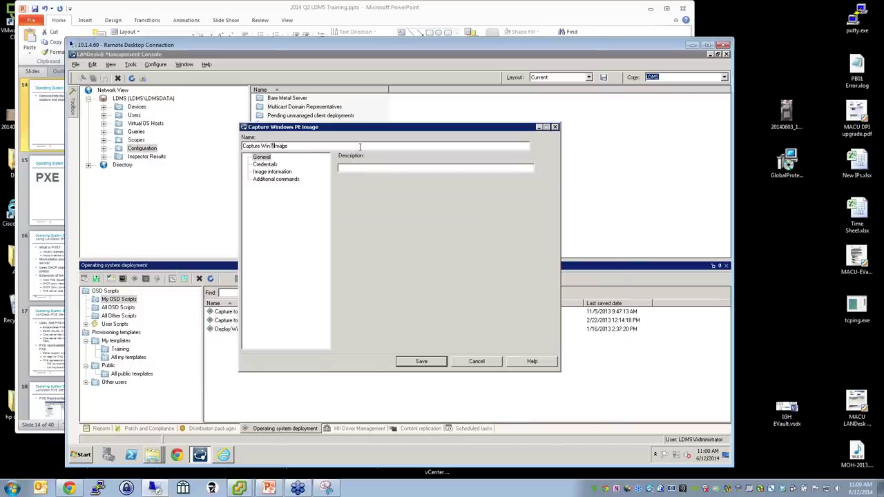
pyautogui.press('BackSpace')
pyautogui.press('BackSpace')
pyautogui.press('BackSpace')
pyautogui.press('BackSpace')
pyautogui.write('with ImageW t')
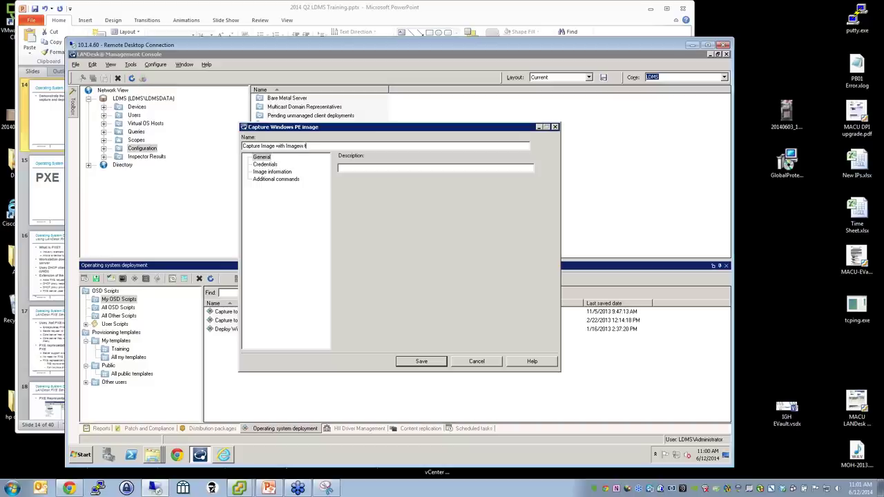
pyautogui.write('o L')
pyautogui.press('BackSpace')
pyautogui.click(376, 171)
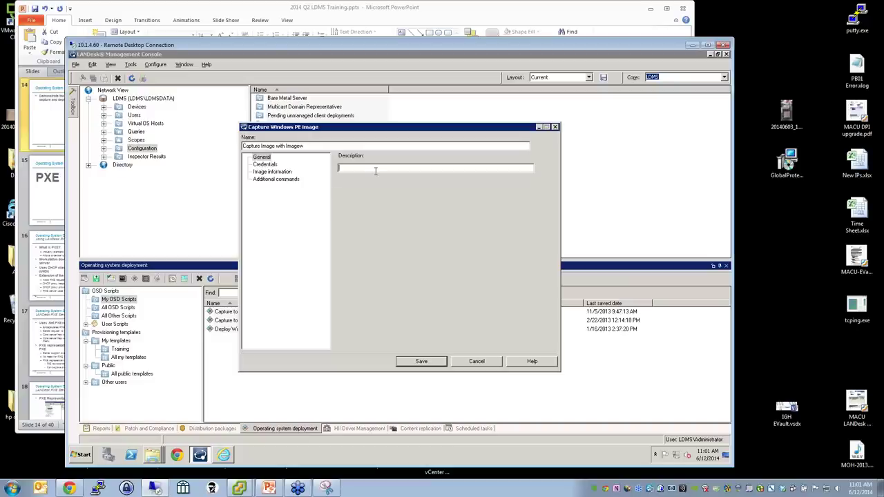
# Fill in the share credentials with the domain user name, the account password and its confirmation
pyautogui.click(260, 164)
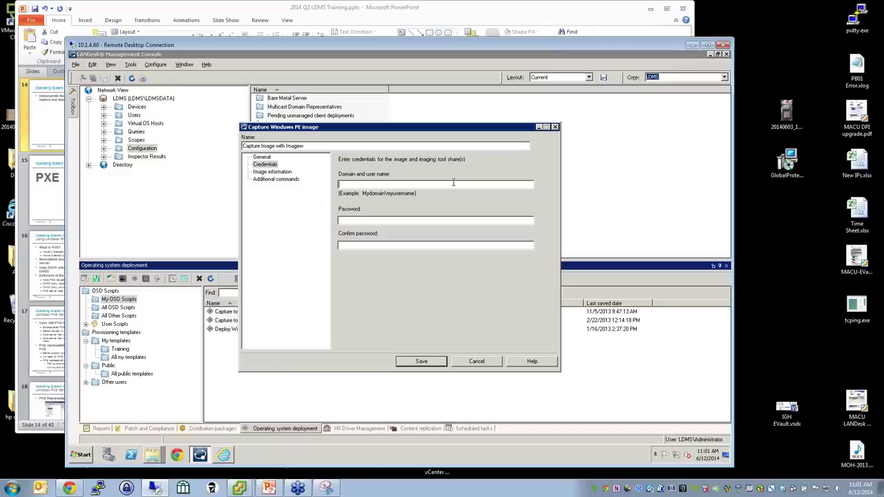
pyautogui.write('ncsilabs\\administrator')
pyautogui.press('Tab')
pyautogui.write('*****')
pyautogui.press('Tab')
pyautogui.write('*****')
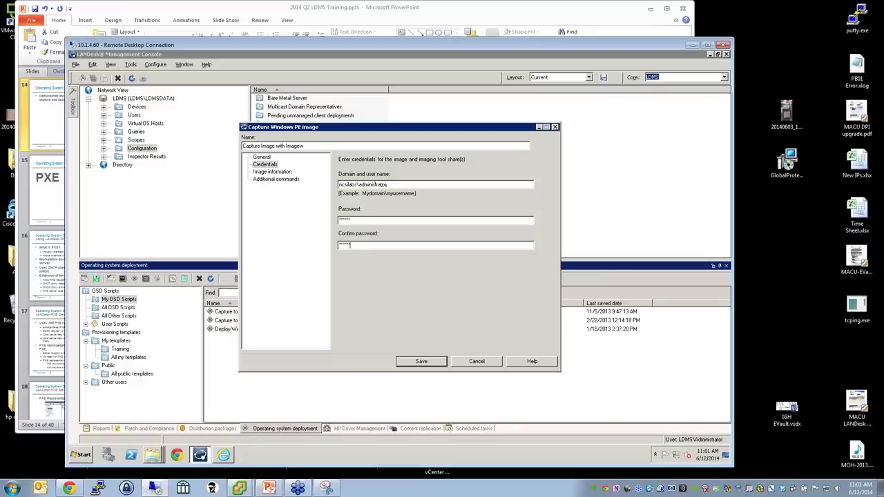
# Open the image information settings, review the available image types, and keep LANDesk ImageW selected
pyautogui.click(272, 172)
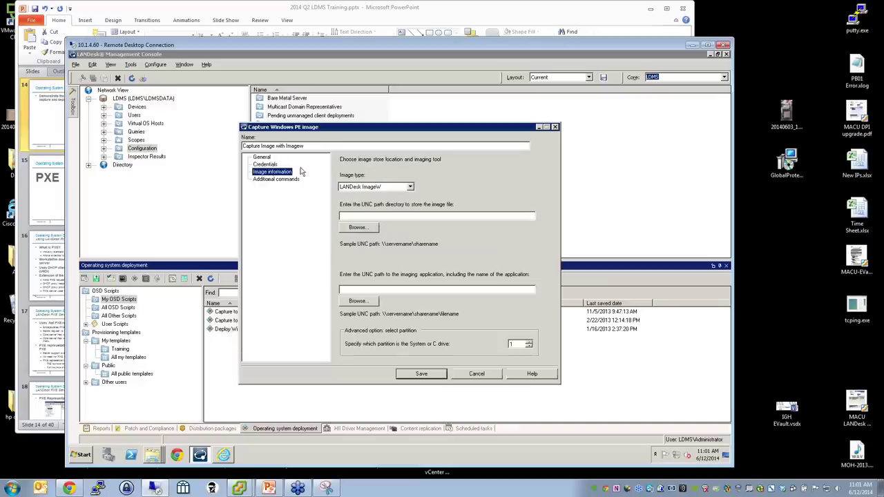
pyautogui.click(411, 189)
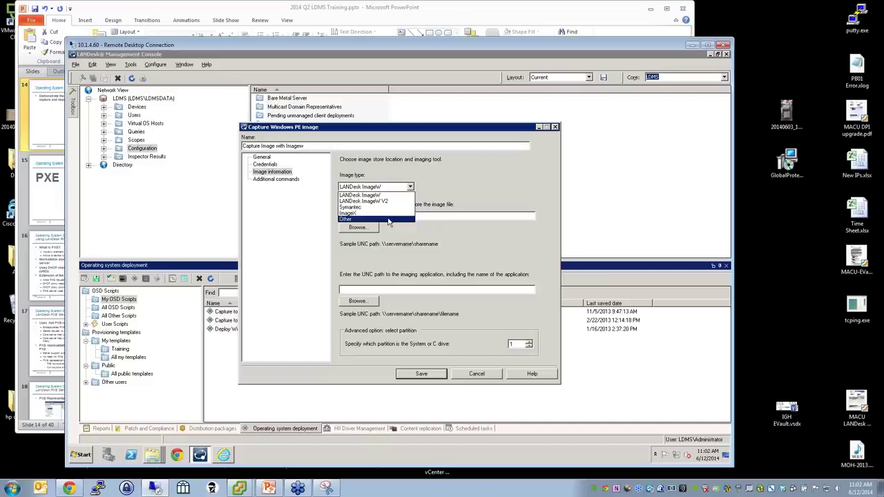
pyautogui.click(452, 195)
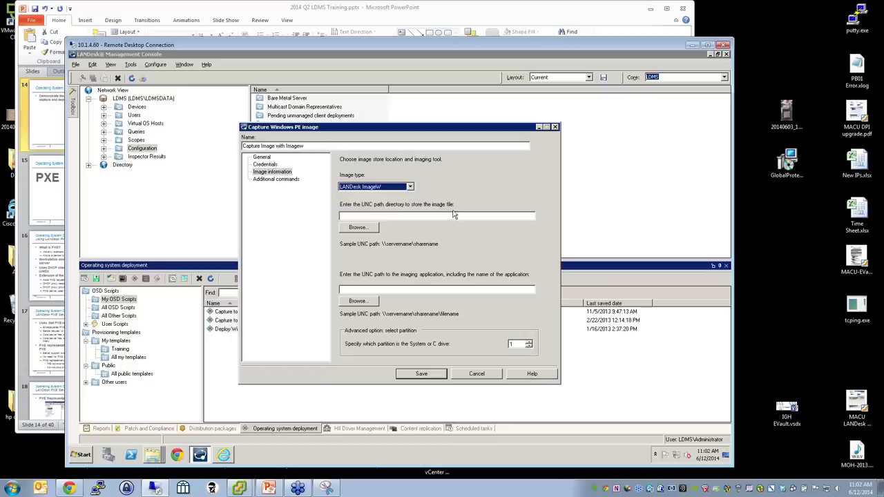
# Copy the UNC path of the Incoming folder and use \\ldms\Images\Incoming as the directory for storing the image file
pyautogui.click(153, 456)
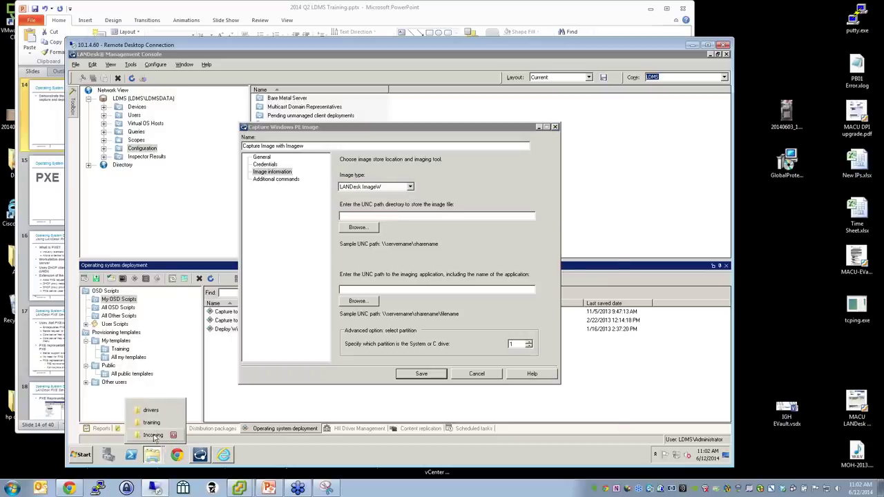
pyautogui.click(159, 436)
pyautogui.click(364, 212)
pyautogui.hotkey('ctrl', 'c')
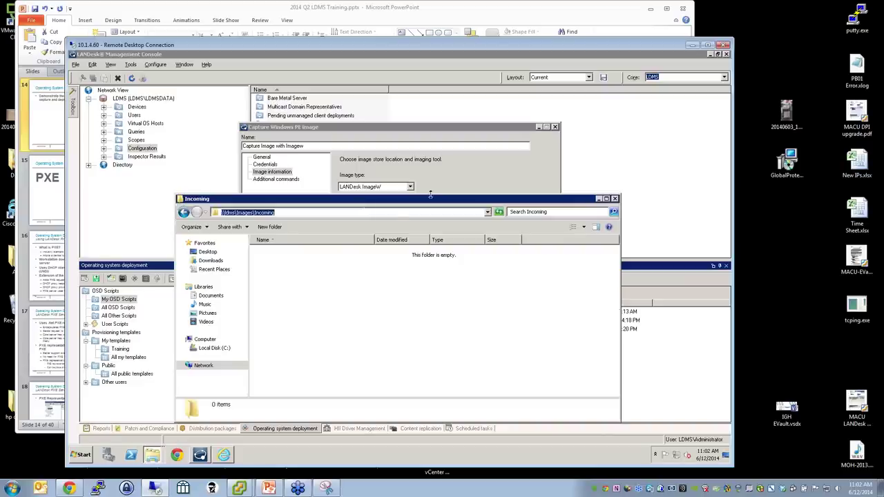
pyautogui.hotkey('alt', 'F4')
pyautogui.hotkey('ctrl', 'v')
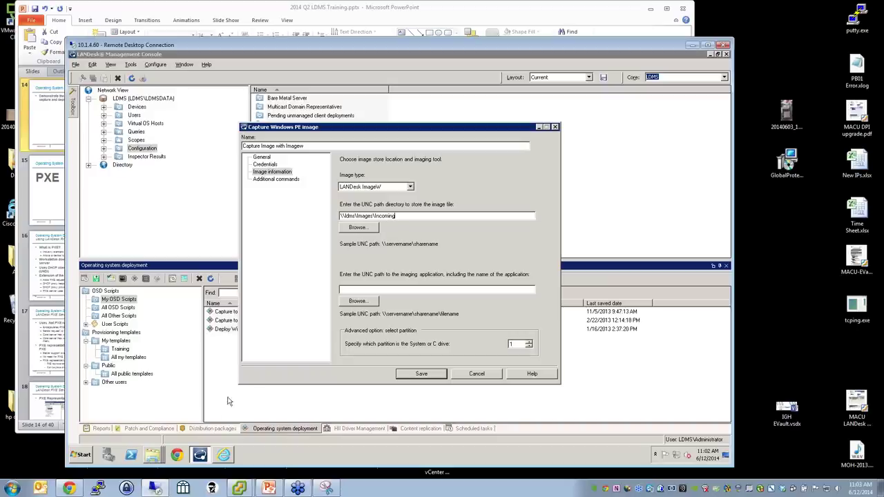
# Display the Incoming folder's UNC path again and return to the capture script's image store setting
pyautogui.click(154, 456)
pyautogui.click(159, 434)
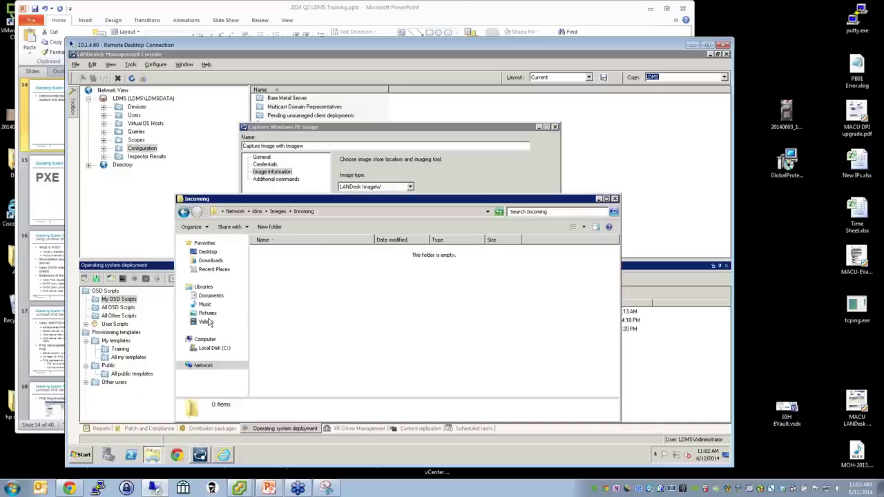
pyautogui.click(351, 212)
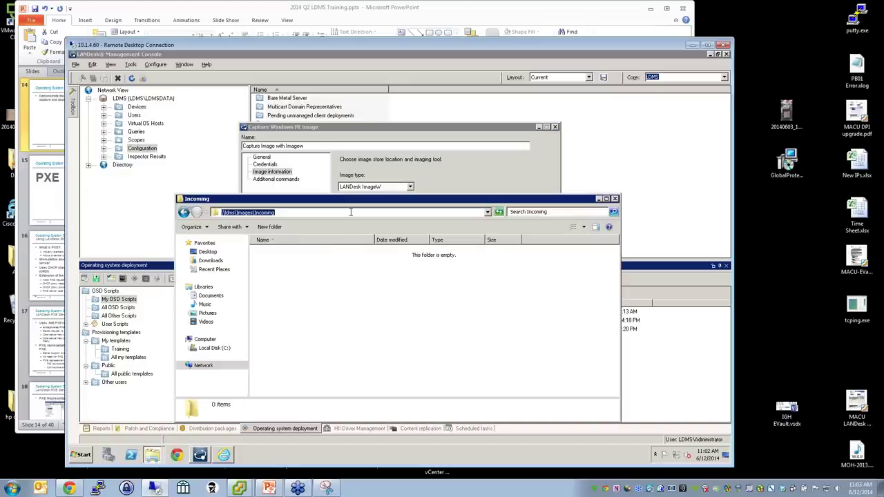
pyautogui.hotkey('ctrl', 'c')
pyautogui.hotkey('alt', 'F4')
pyautogui.hotkey('ctrl', 'v')
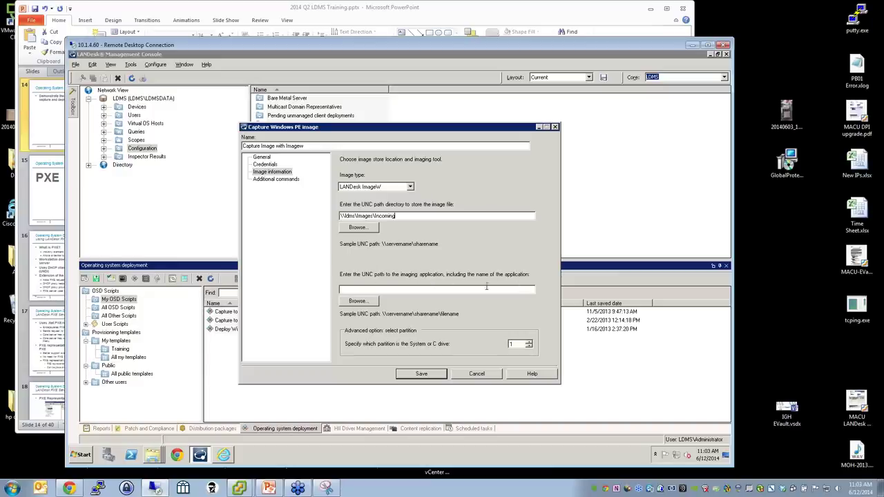
# Change the image type to LANDesk ImageW V2 and move to the empty imaging application path
pyautogui.click(410, 188)
pyautogui.click(379, 196)
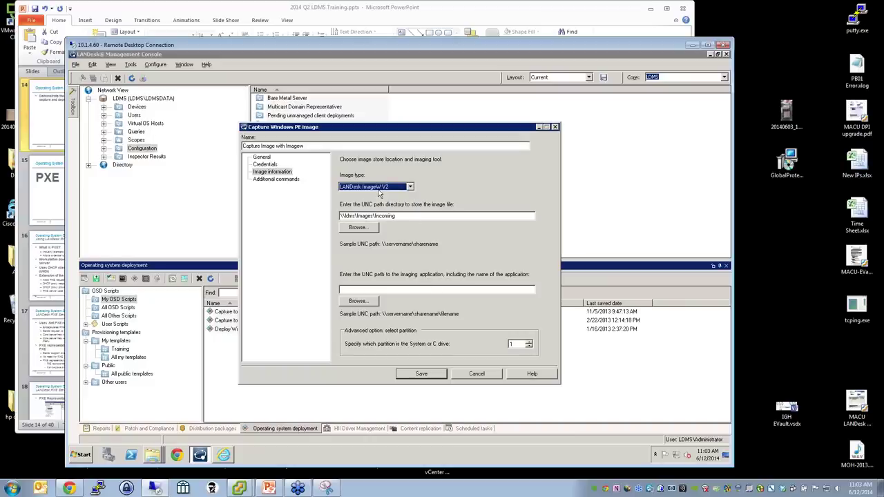
pyautogui.click(378, 290)
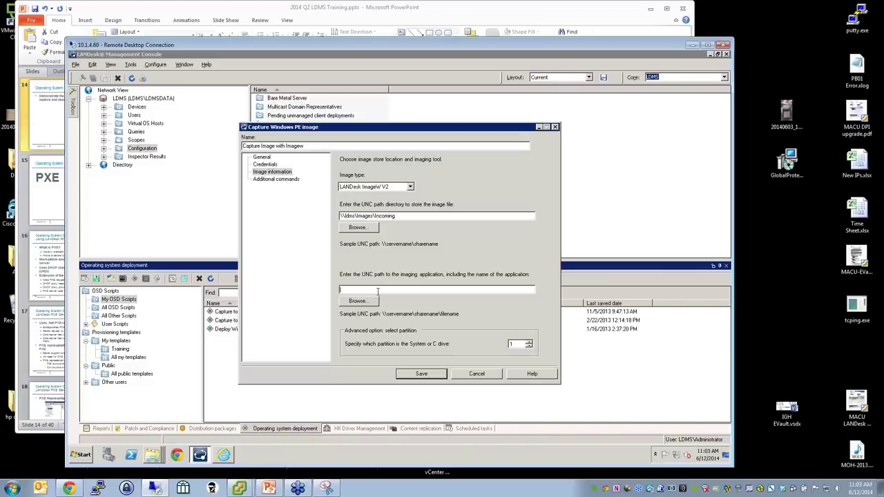
# Navigate the open Incoming folder window to \\ldms\ldmain\osd\imagew 2, locate imagew.exe, and copy the folder's UNC path
pyautogui.click(158, 456)
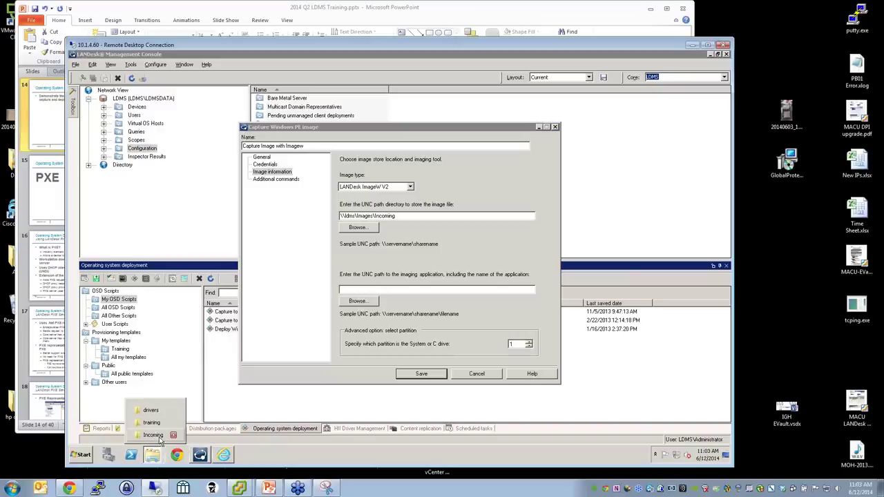
pyautogui.click(156, 436)
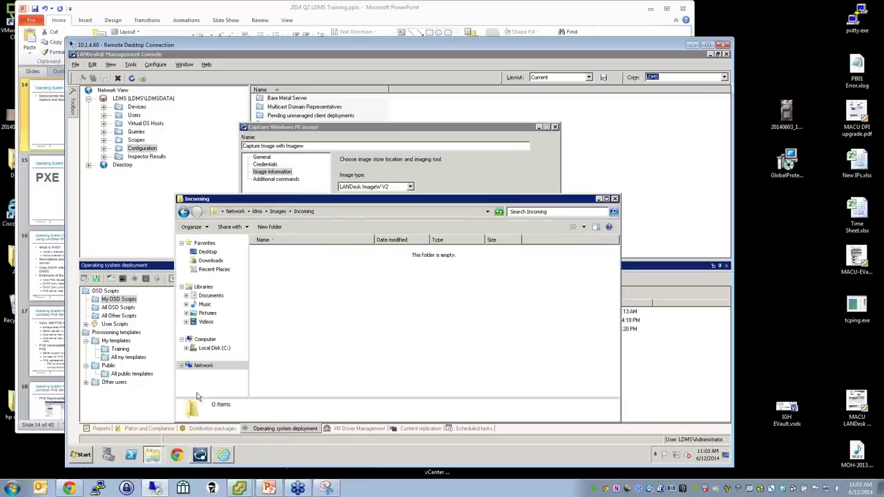
pyautogui.click(256, 212)
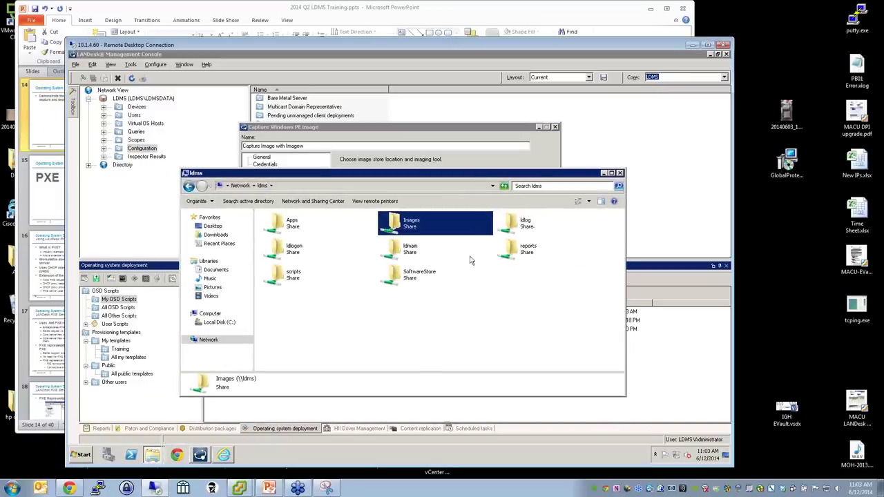
pyautogui.doubleClick(412, 252)
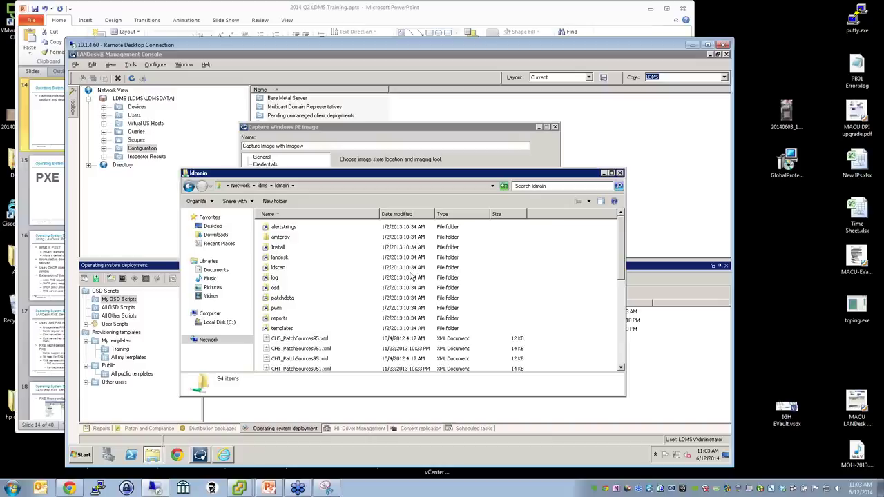
pyautogui.doubleClick(279, 288)
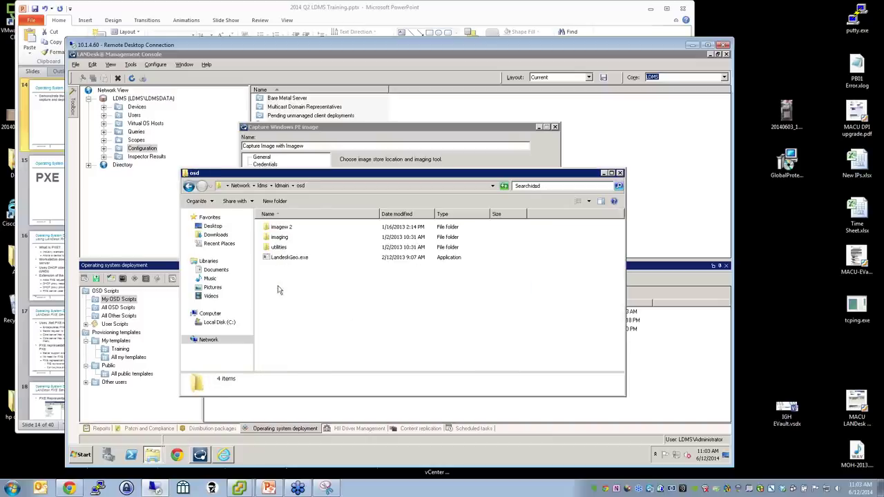
pyautogui.click(289, 229)
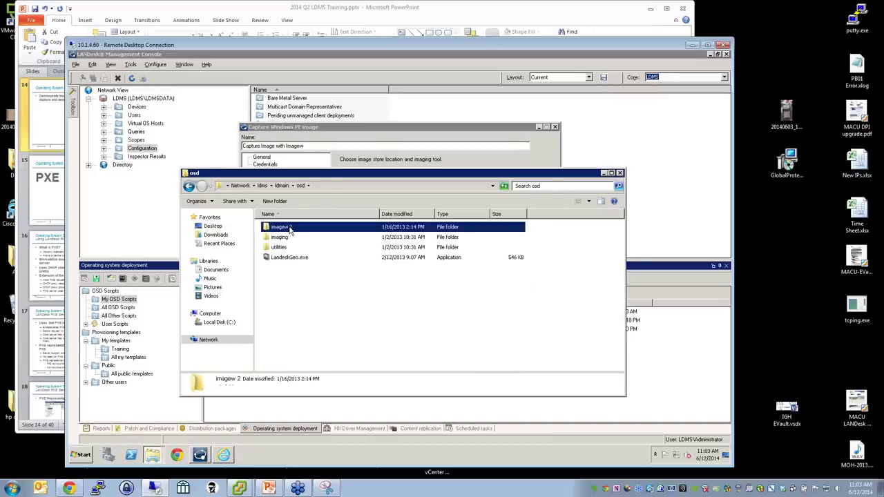
pyautogui.doubleClick(290, 229)
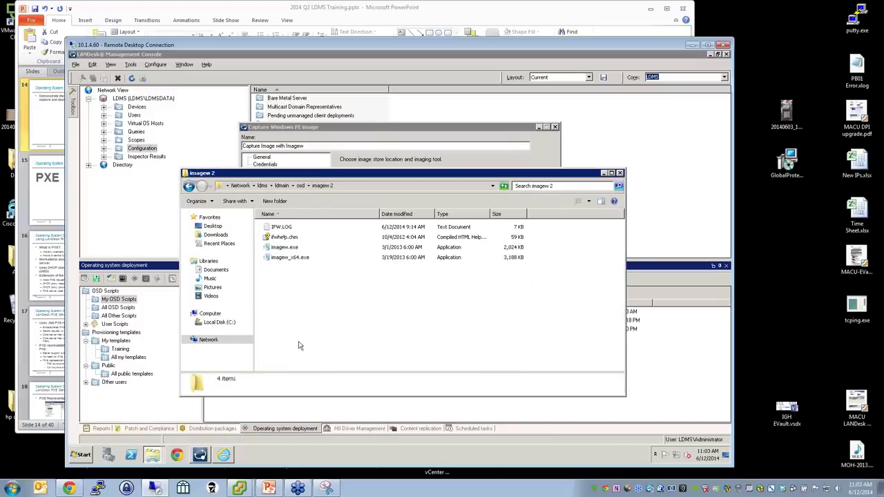
pyautogui.click(294, 250)
pyautogui.click(378, 186)
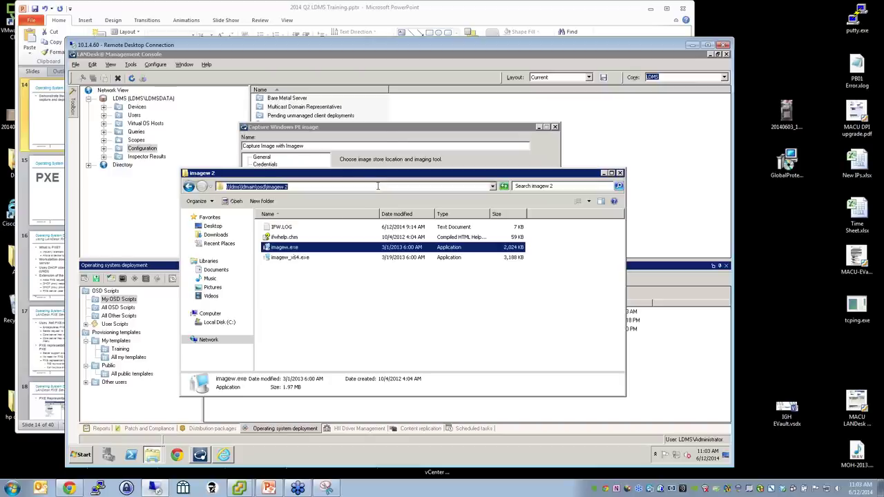
pyautogui.press('Escape')
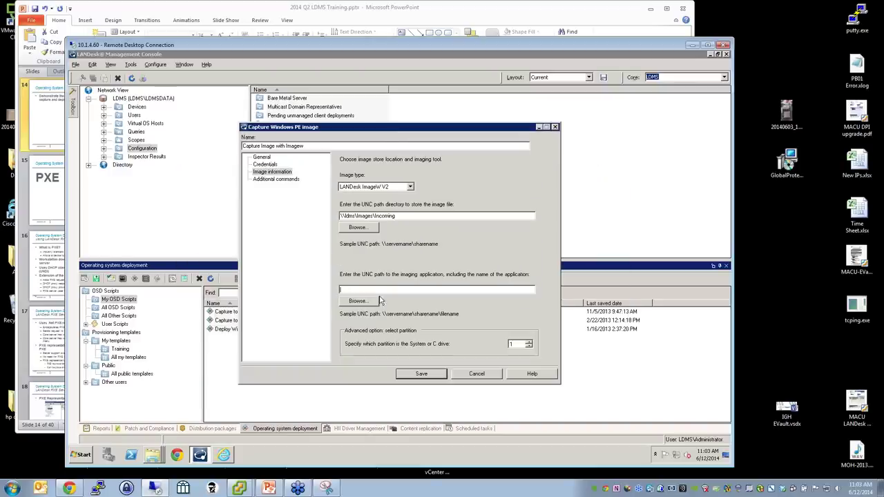
# Browse for the imaging application and choose imagew.exe in \\ldms\ldmain\osd\imagew 2 for the capture script
pyautogui.hotkey('ctrl', 'v')
pyautogui.write('\\')
pyautogui.click(358, 301)
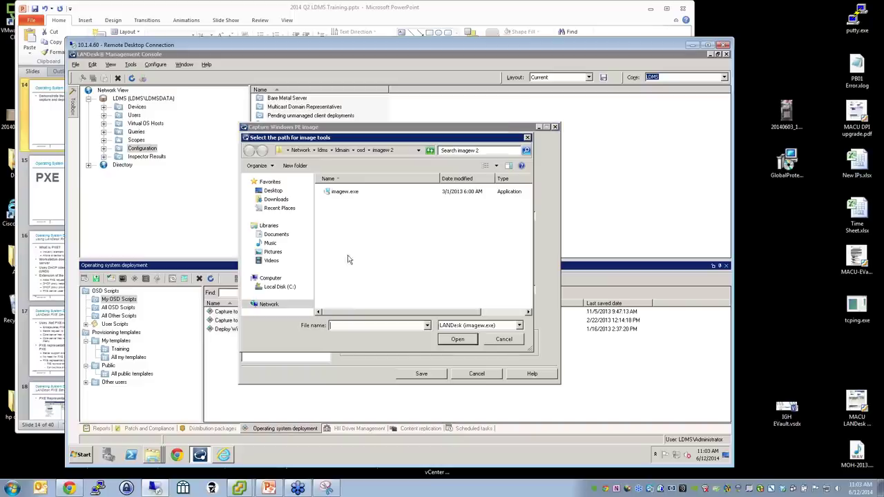
pyautogui.click(355, 194)
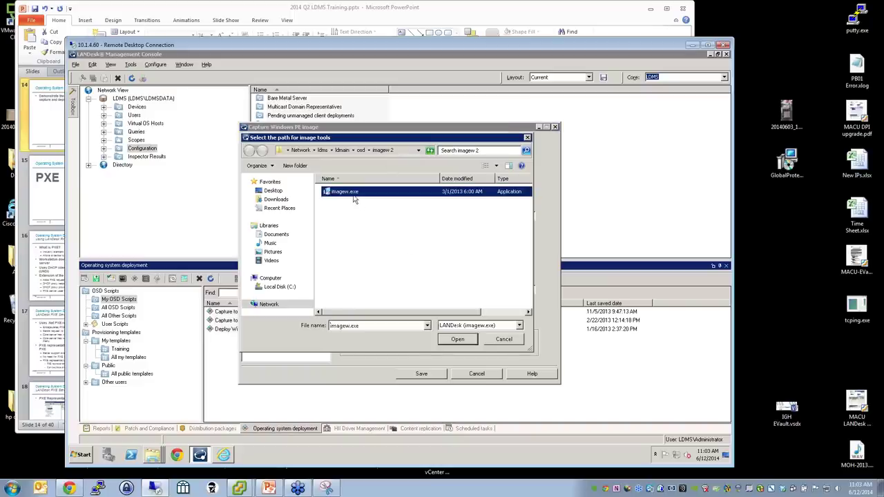
pyautogui.click(458, 340)
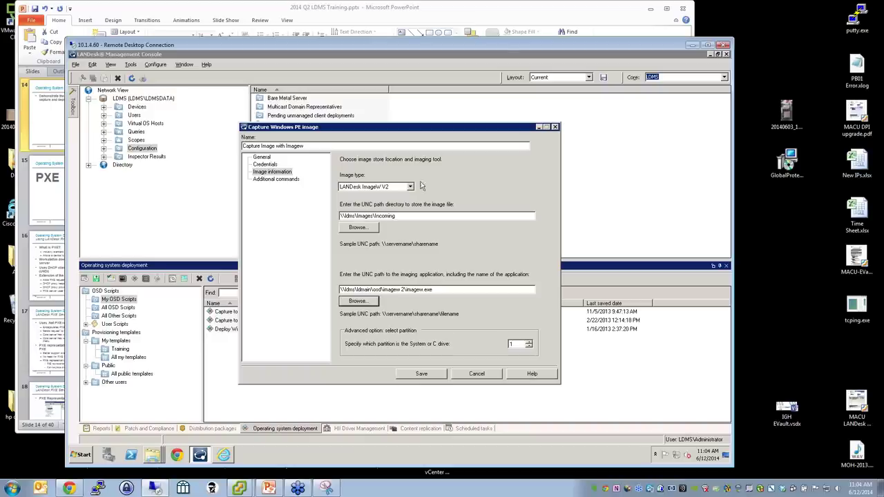
# Review the available image types while keeping LANDesk ImageW V2 and the imaging application path
pyautogui.click(410, 186)
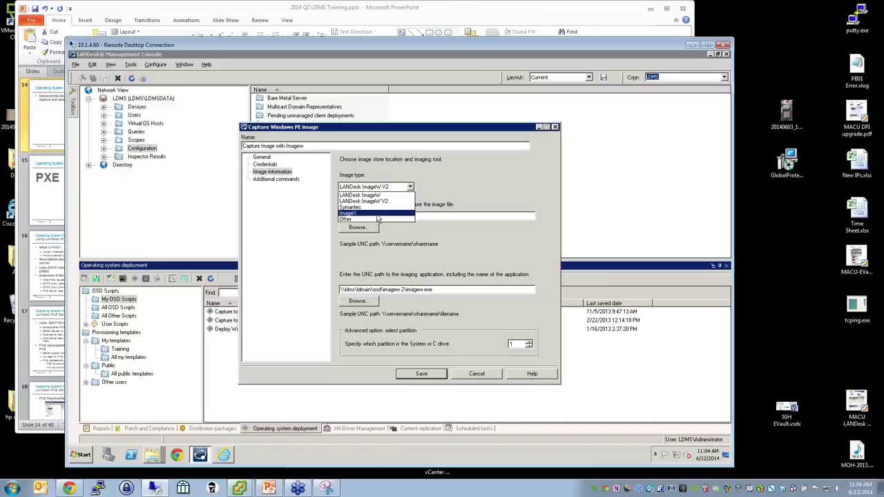
pyautogui.click(446, 220)
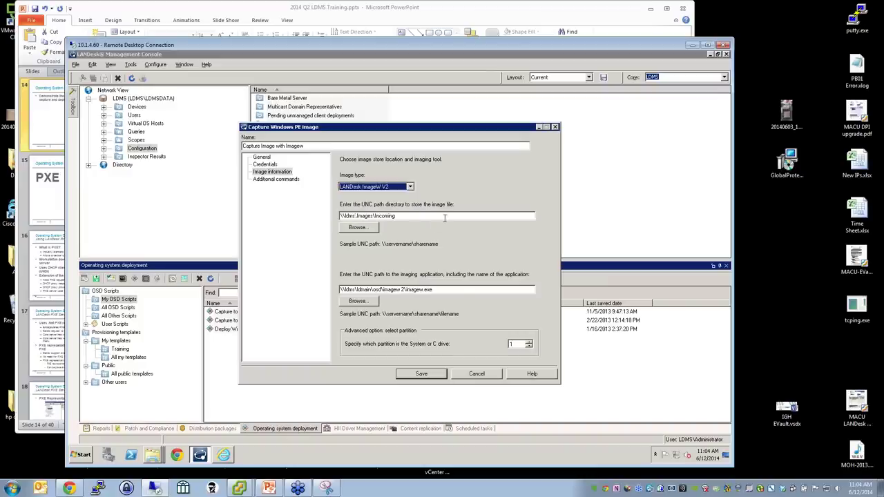
pyautogui.click(454, 290)
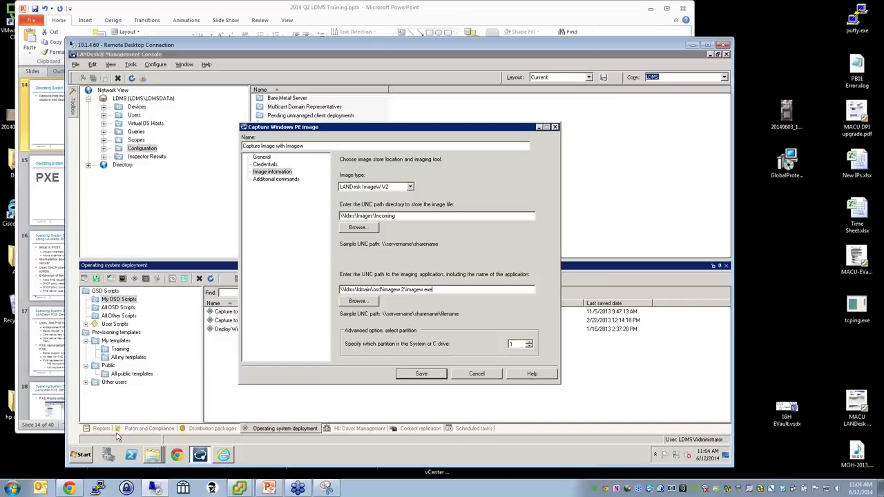
# Switch to Server Manager, open Disk Management, and compare the System Reserved and C: partitions on Disk 0
pyautogui.click(108, 456)
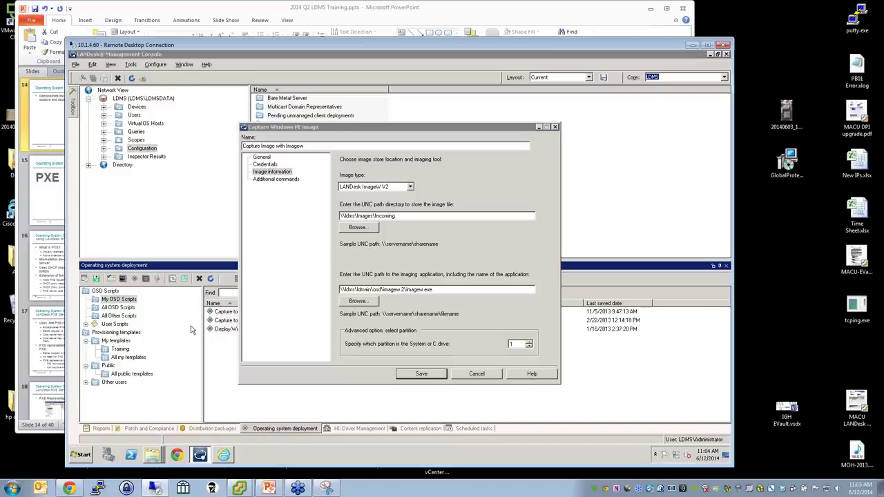
pyautogui.hotkey('alt', 'Tab')
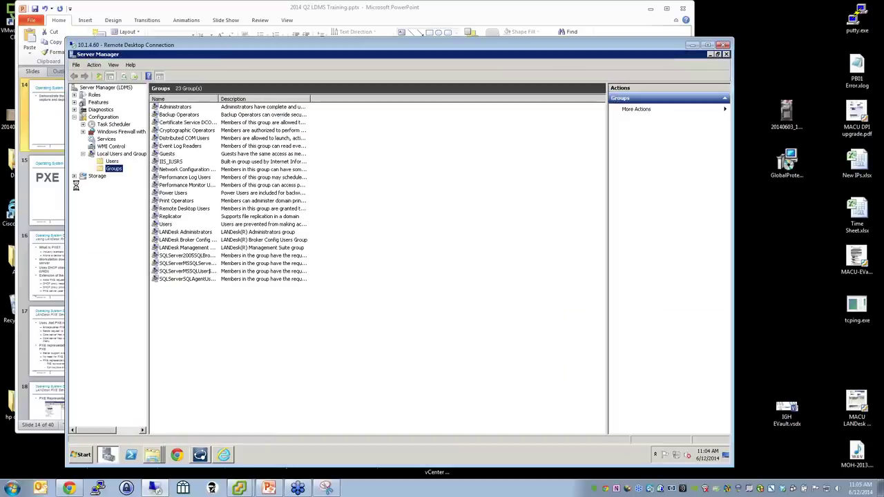
pyautogui.click(106, 192)
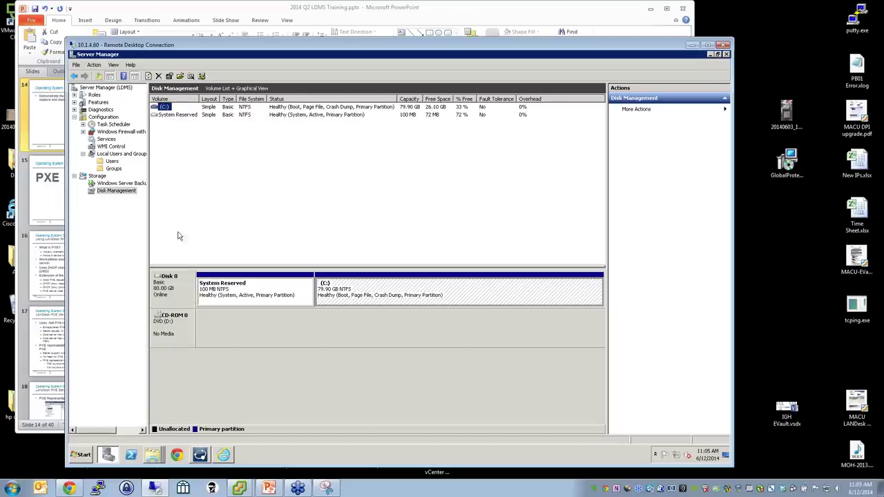
pyautogui.click(269, 297)
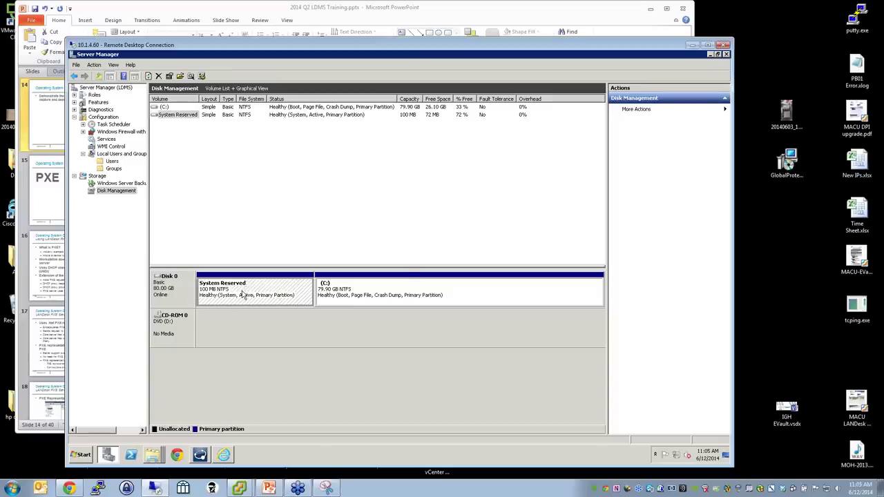
pyautogui.click(406, 281)
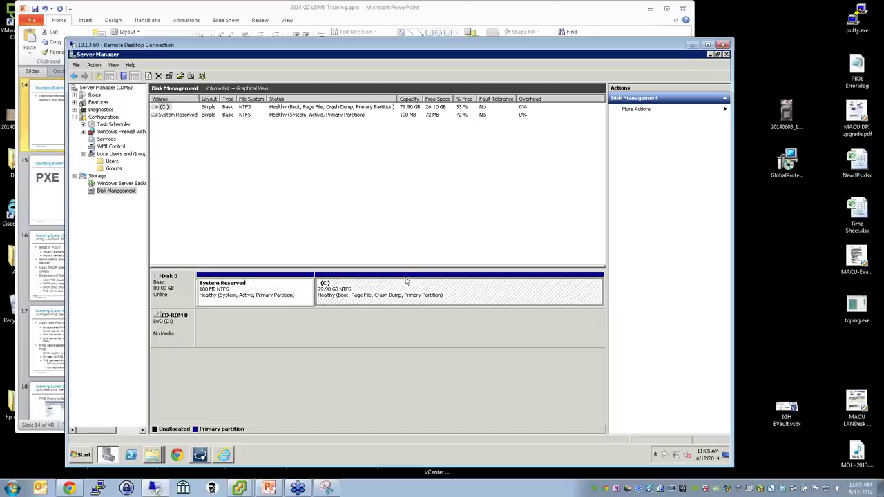
pyautogui.click(244, 302)
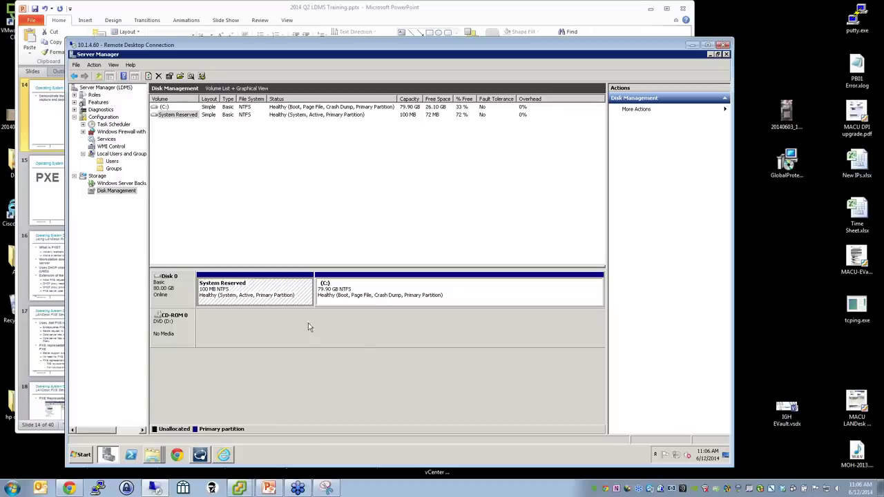
pyautogui.click(362, 299)
pyautogui.click(272, 296)
pyautogui.click(373, 294)
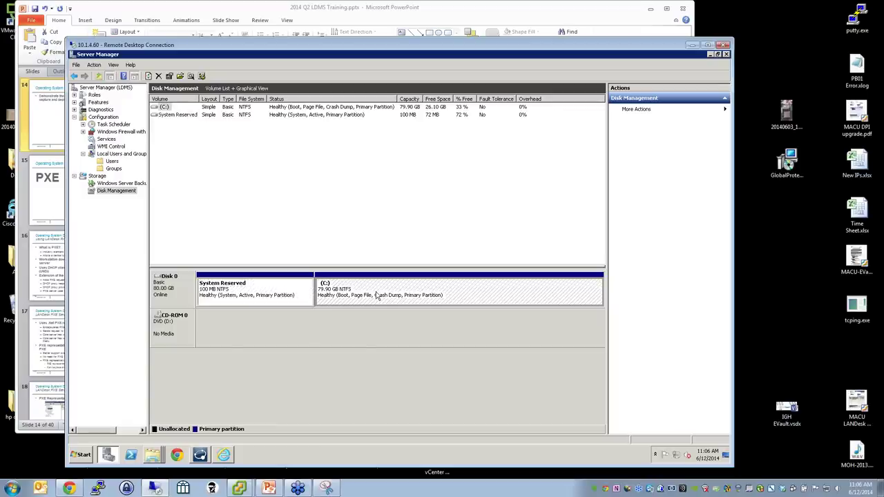
pyautogui.click(304, 303)
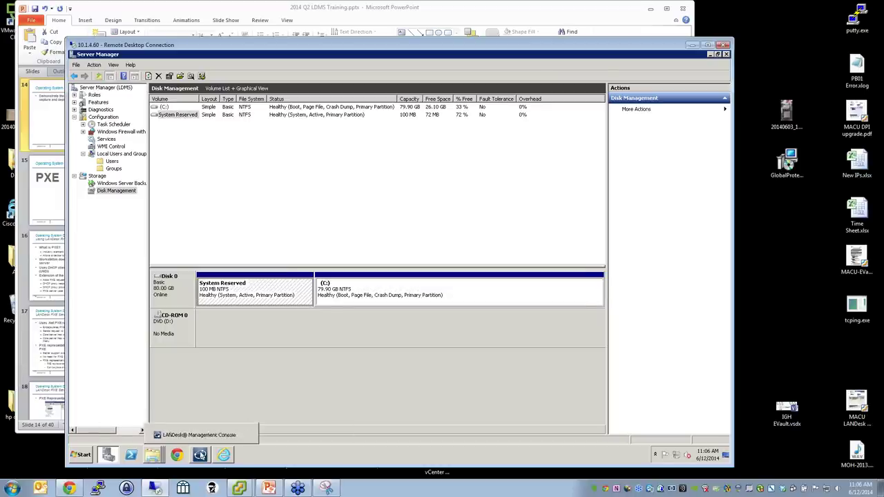
# Check the script's System or C drive partition option in LANDesk Management Console, and return to Server Manager's System Reserved partition
pyautogui.click(200, 454)
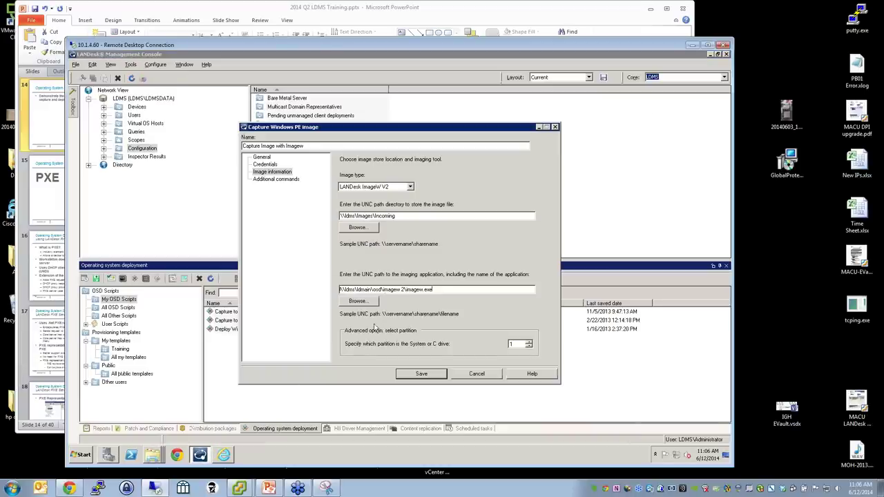
pyautogui.click(185, 457)
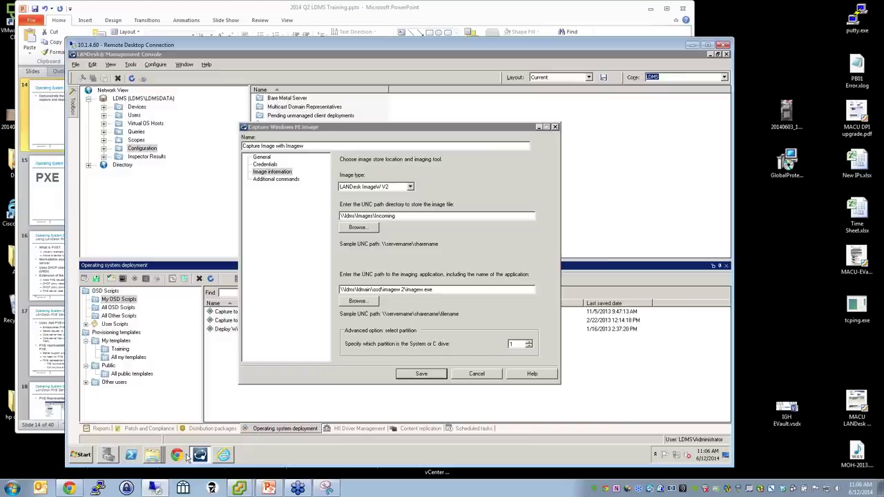
pyautogui.click(108, 455)
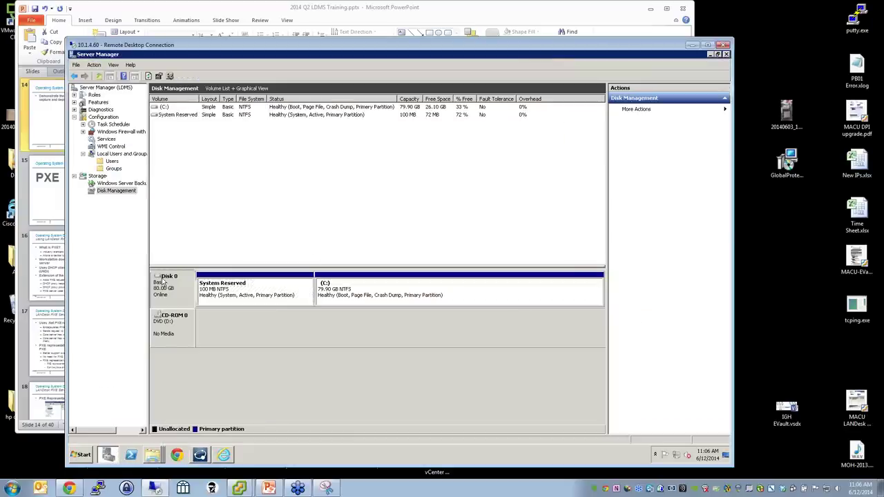
pyautogui.click(241, 289)
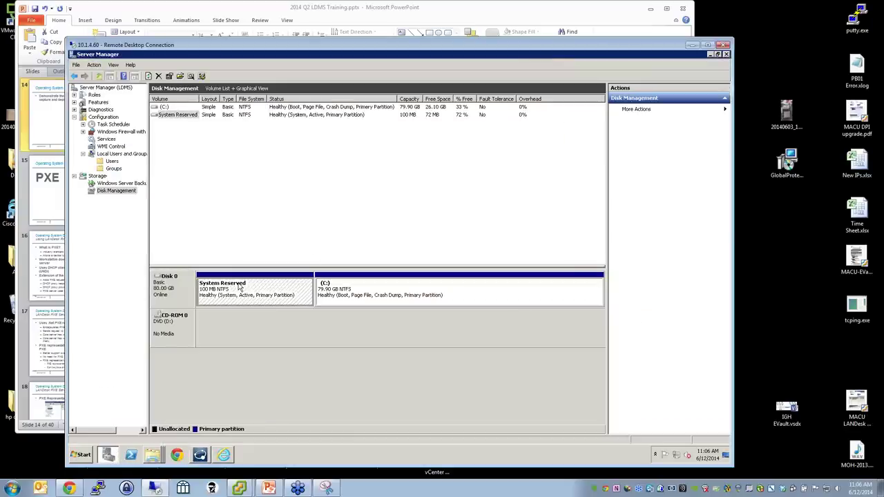
# Select Disk 0, switch to LANDesk Management Console, check the new capture script's additional commands, and cancel the script without saving
pyautogui.click(167, 290)
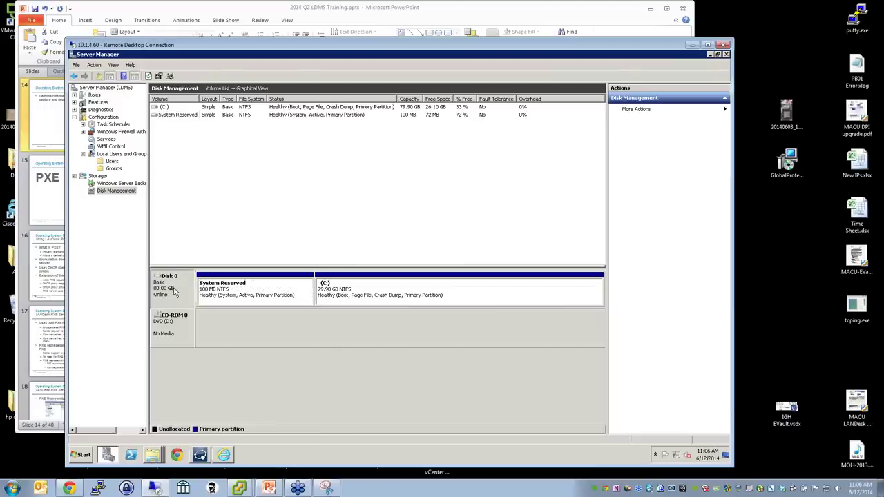
pyautogui.click(200, 456)
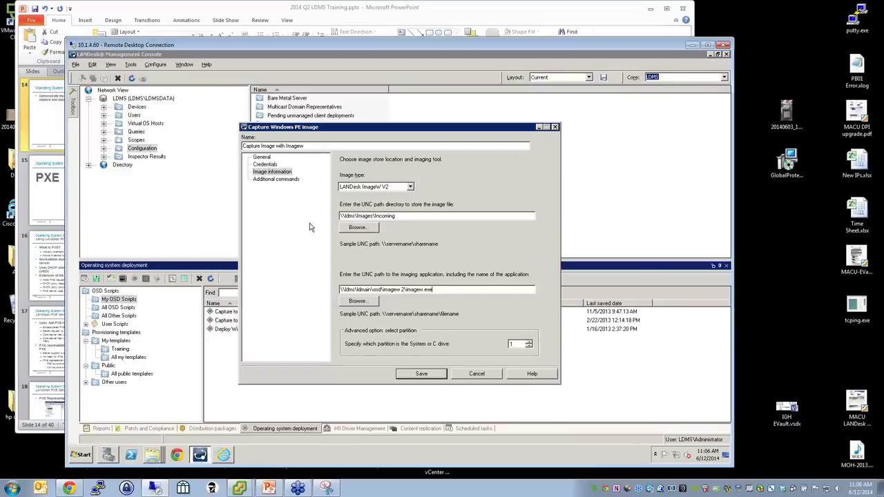
pyautogui.click(277, 180)
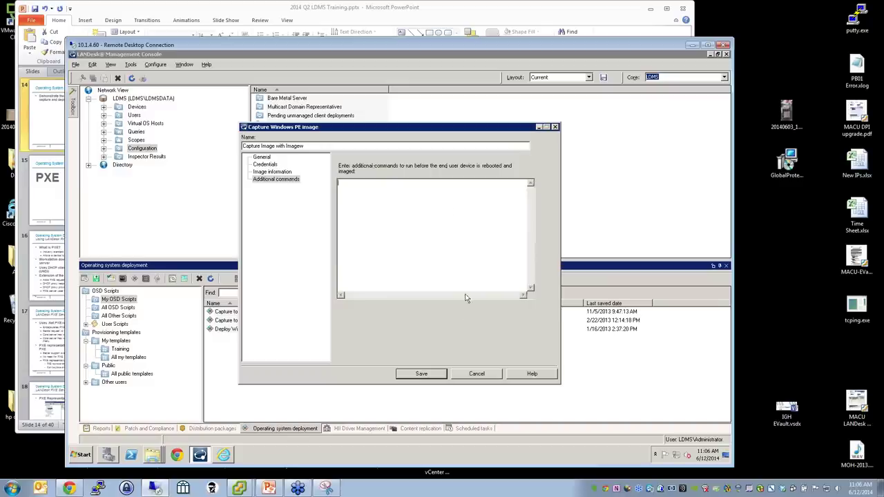
pyautogui.click(476, 374)
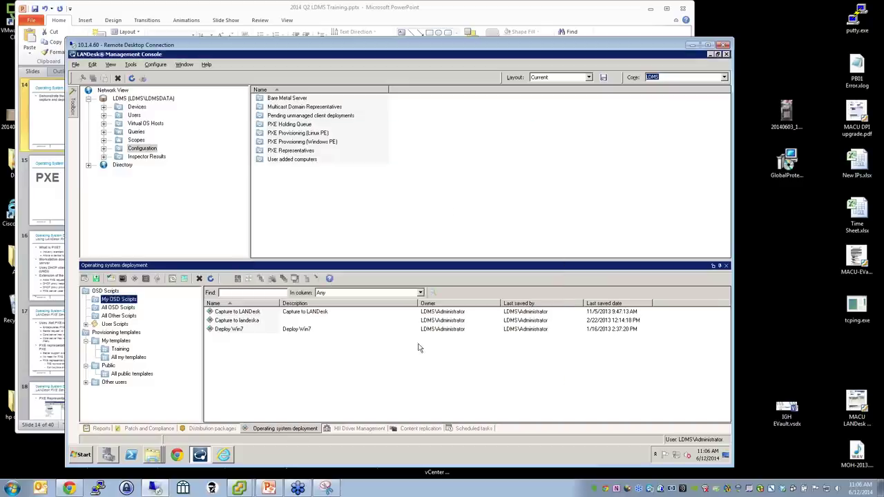
# Open the existing Capture to LANDesk script for editing, review its general, credentials, image information and additional commands settings, and cancel
pyautogui.click(248, 315)
pyautogui.rightClick(250, 319)
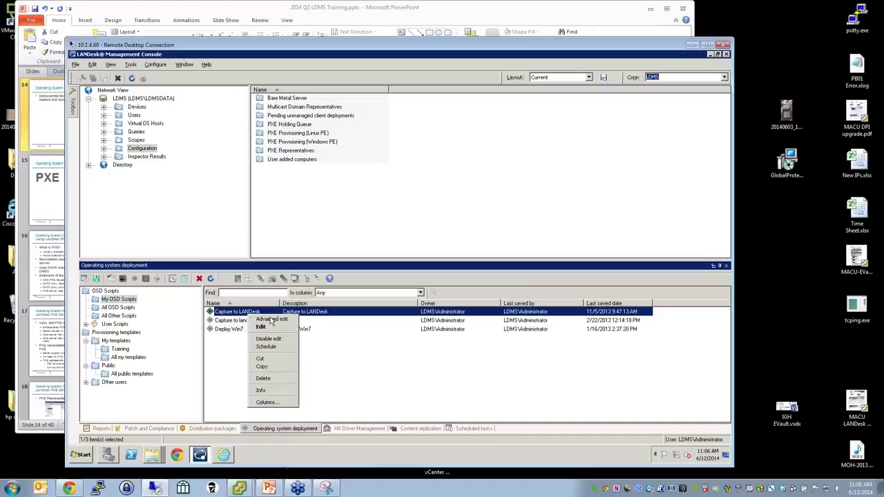
pyautogui.click(268, 323)
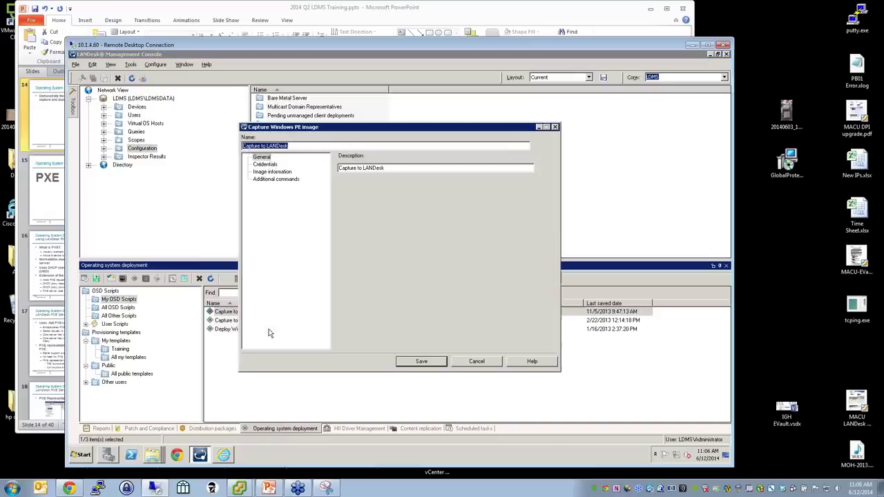
pyautogui.click(264, 165)
pyautogui.click(272, 171)
pyautogui.click(276, 179)
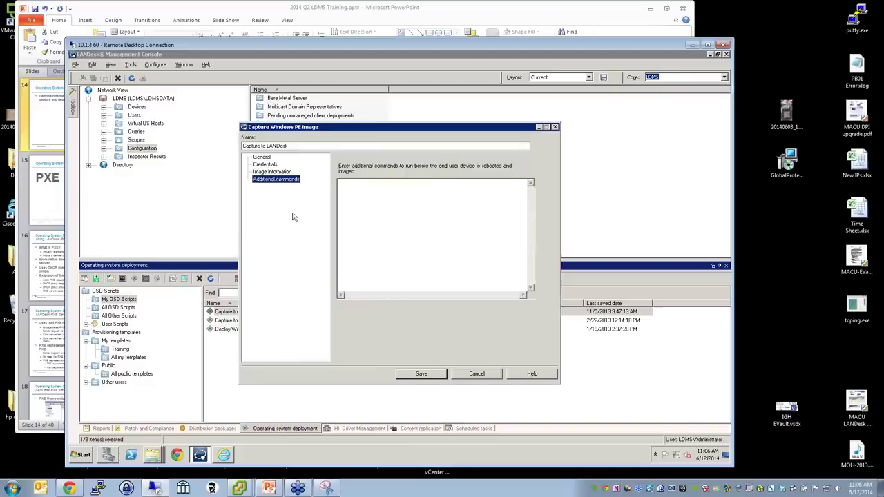
pyautogui.click(272, 171)
pyautogui.click(264, 165)
pyautogui.click(261, 157)
pyautogui.click(265, 164)
pyautogui.click(275, 172)
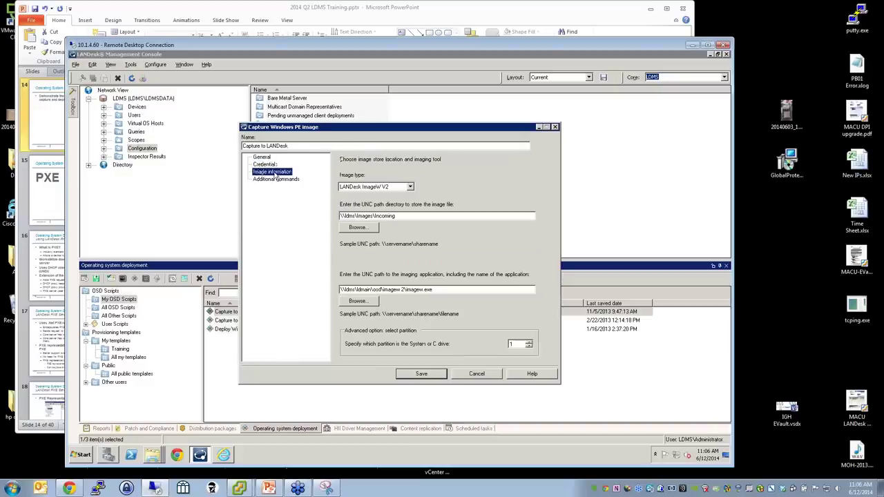
pyautogui.click(463, 373)
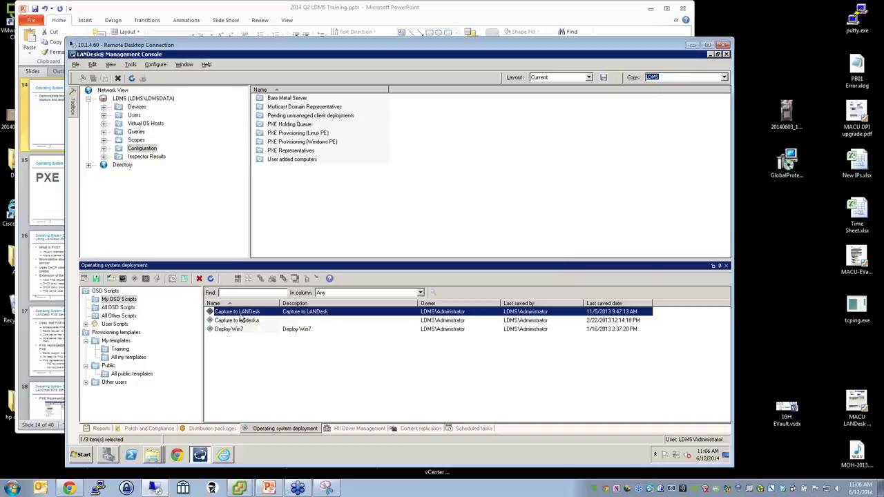
# Open the Capture to LANDesk script in advanced edit, enlarge the editor window, and examine the script from its VALUES to JOBPARAM sections
pyautogui.rightClick(240, 312)
pyautogui.click(267, 319)
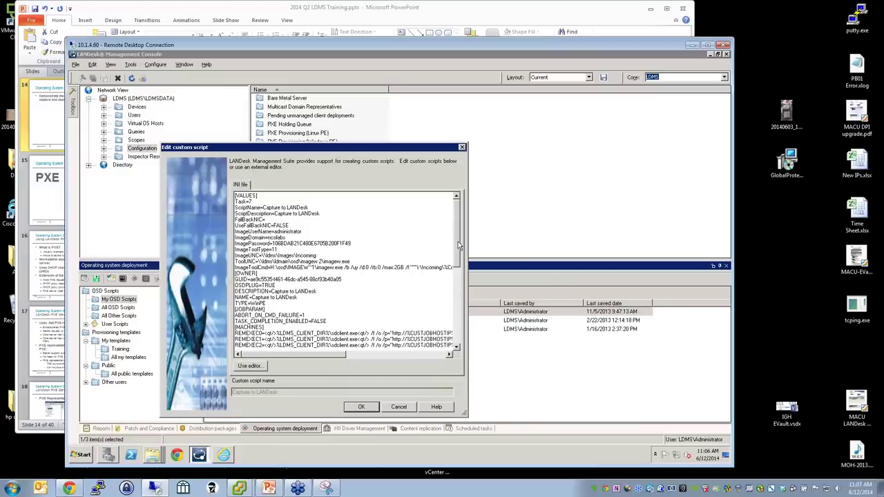
pyautogui.moveTo(456, 245); pyautogui.dragTo(454, 321)
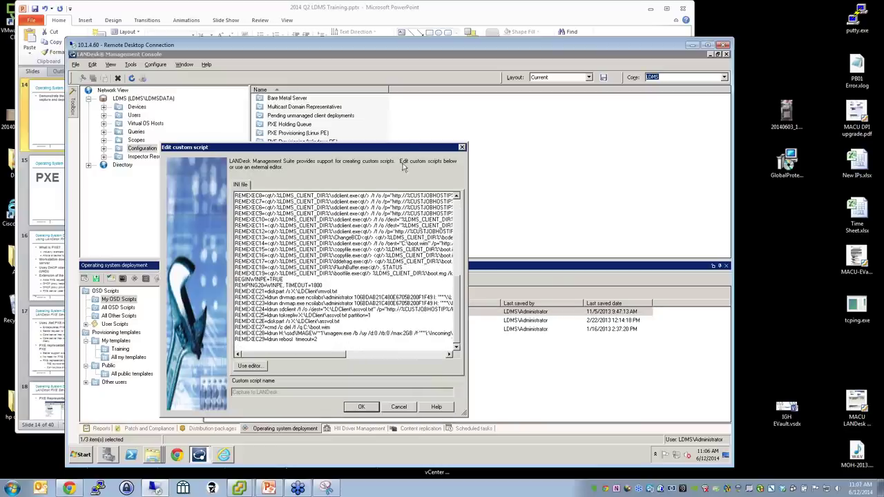
pyautogui.moveTo(399, 152); pyautogui.dragTo(407, 106)
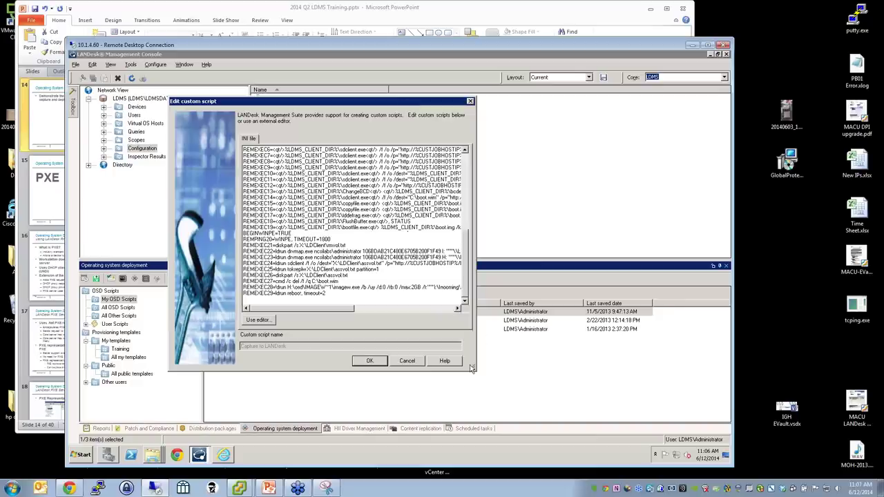
pyautogui.moveTo(473, 367); pyautogui.dragTo(707, 418)
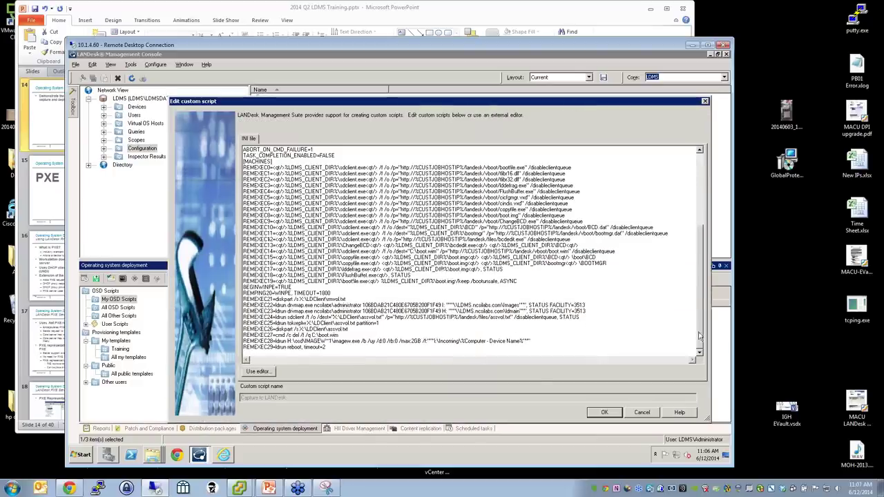
pyautogui.moveTo(701, 337); pyautogui.dragTo(712, 196)
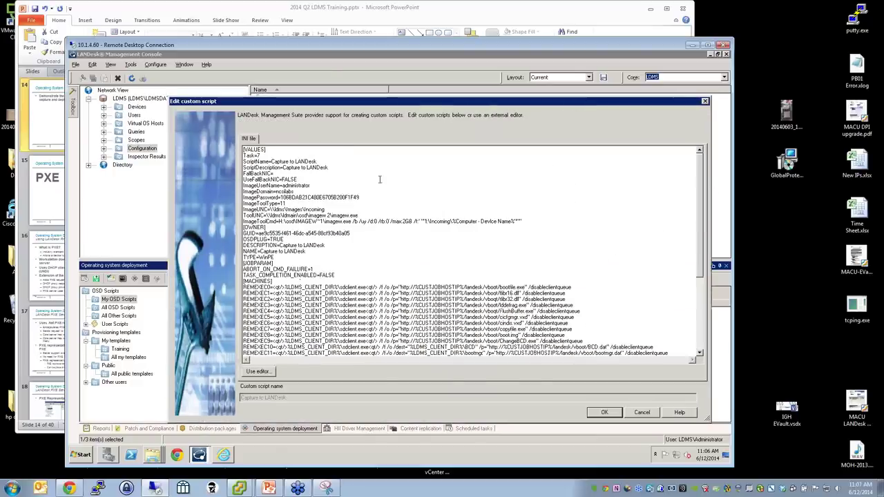
pyautogui.moveTo(381, 158); pyautogui.dragTo(386, 272)
pyautogui.click(386, 271)
pyautogui.scroll(-7, 395, 271)
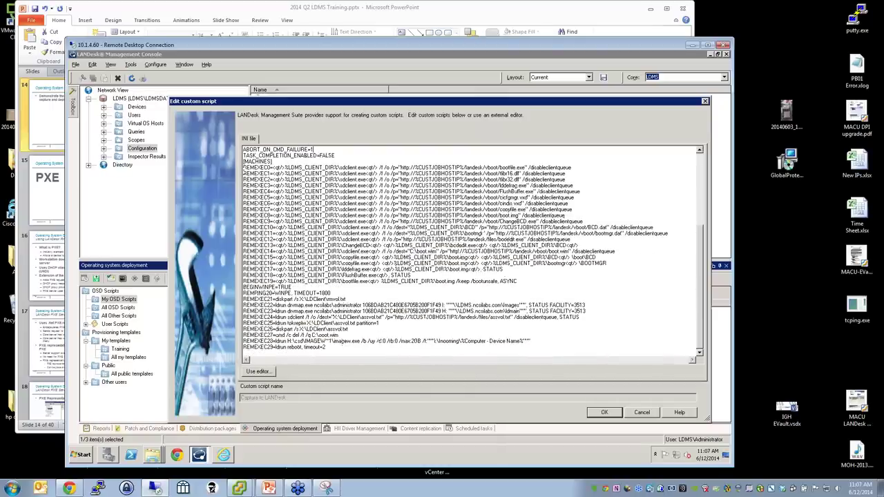
# Examine the REMEXEC commands in the MACHINES section, including the vboot file downloads, bcdedit.exe line and boot.wim download to C:
pyautogui.moveTo(244, 167); pyautogui.dragTo(358, 347)
pyautogui.click(358, 347)
pyautogui.moveTo(253, 173); pyautogui.dragTo(277, 204)
pyautogui.click(267, 243)
pyautogui.moveTo(270, 167)
pyautogui.mouseDown()
pyautogui.moveTo(243, 160)
pyautogui.moveTo(268, 168)
pyautogui.mouseUp()
pyautogui.moveTo(464, 167); pyautogui.dragTo(539, 222)
pyautogui.tripleClick(415, 239)
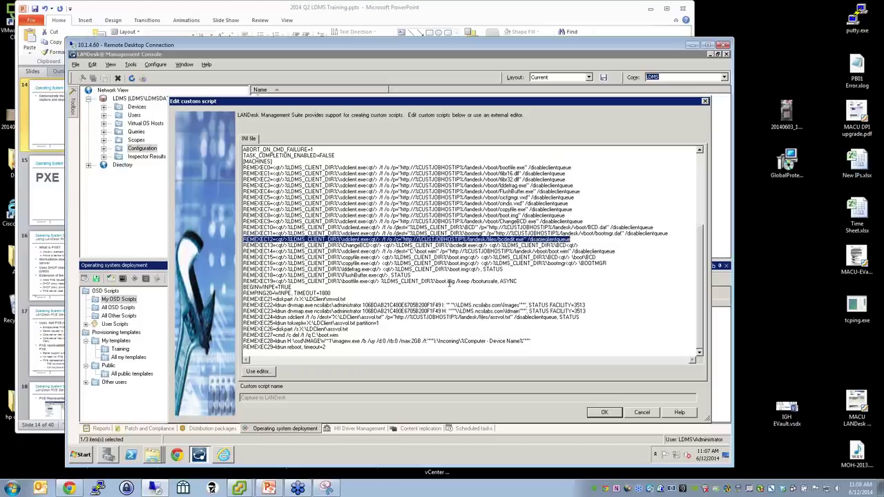
pyautogui.moveTo(620, 250); pyautogui.dragTo(243, 251)
pyautogui.click(244, 257)
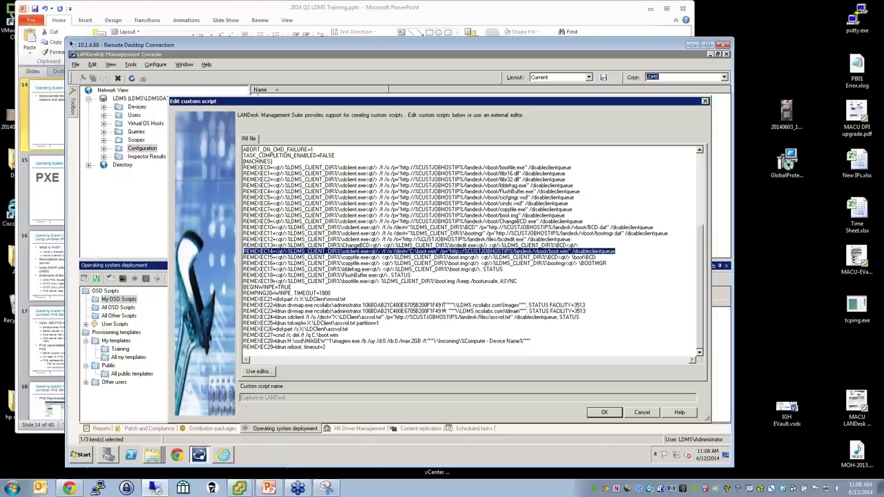
# Examine the two drvmap.exe commands that map drives I: and H: to the Images and ldmain shares
pyautogui.moveTo(244, 304); pyautogui.dragTo(455, 306)
pyautogui.click(523, 305)
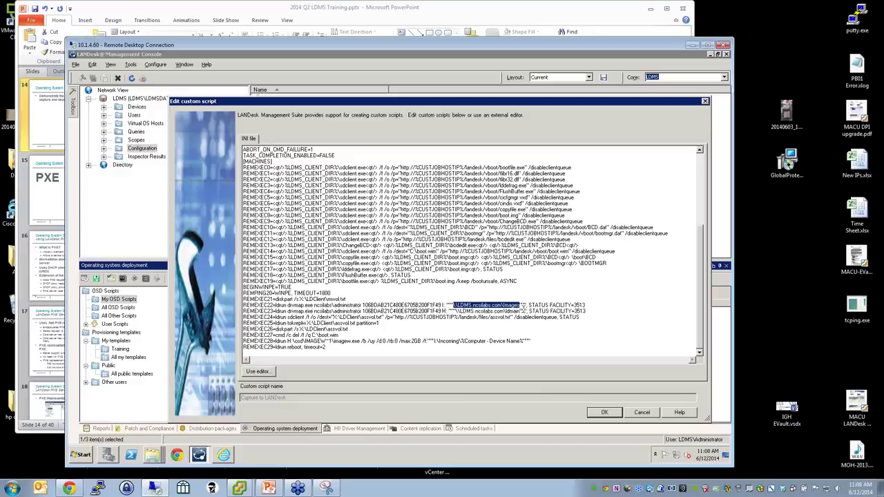
pyautogui.moveTo(522, 311); pyautogui.dragTo(454, 311)
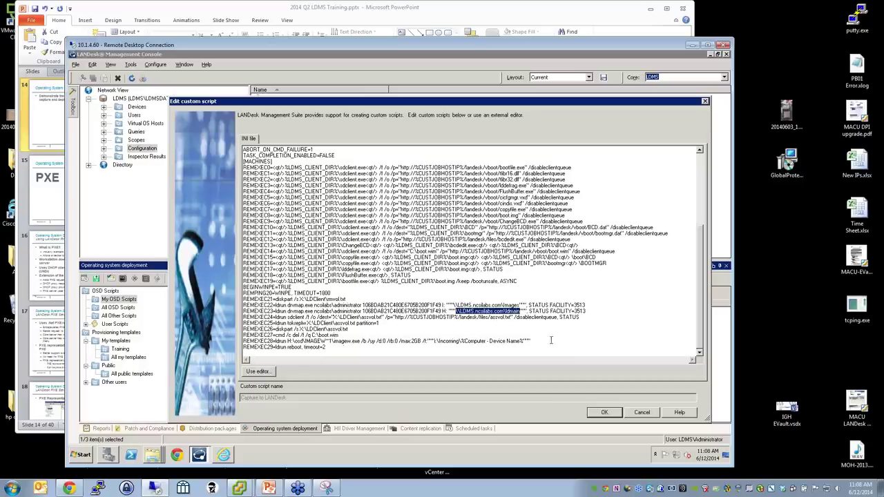
# Examine the imagew.exe command's Incoming path and %Computer - Device Name% variable against the Images drive mapping, and cancel the script editor
pyautogui.moveTo(530, 341); pyautogui.dragTo(238, 342)
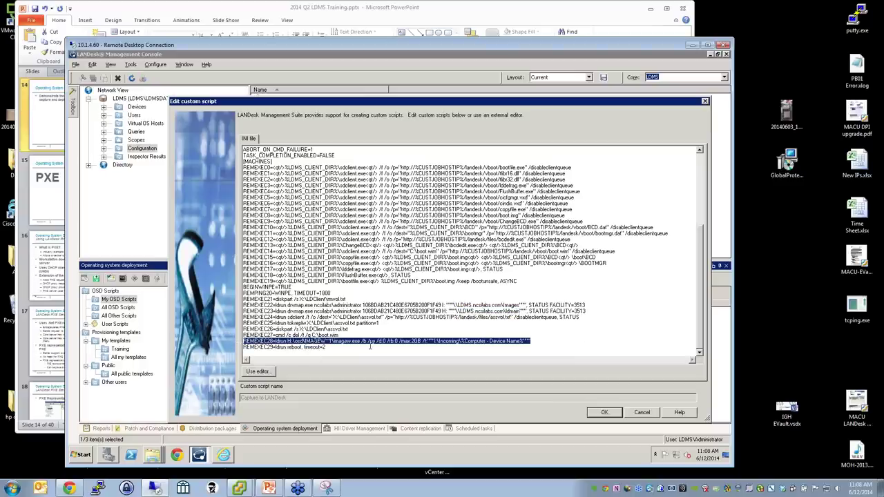
pyautogui.click(400, 341)
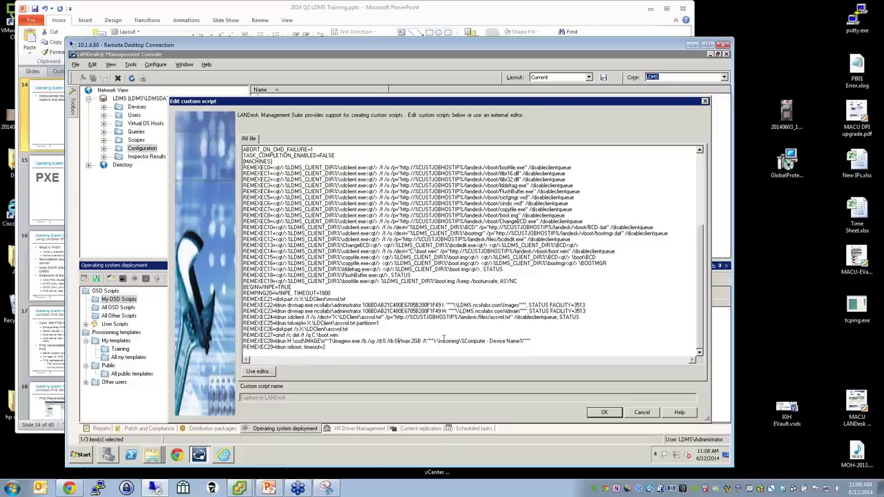
pyautogui.moveTo(427, 341); pyautogui.dragTo(524, 341)
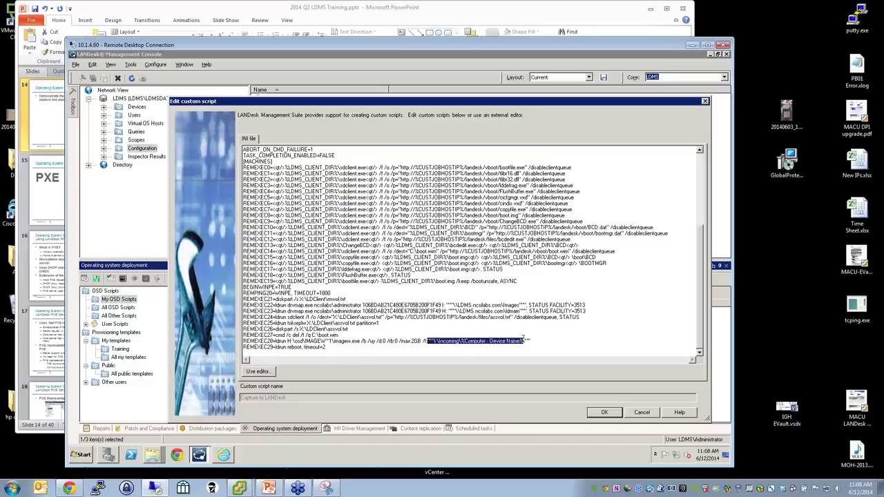
pyautogui.click(523, 341)
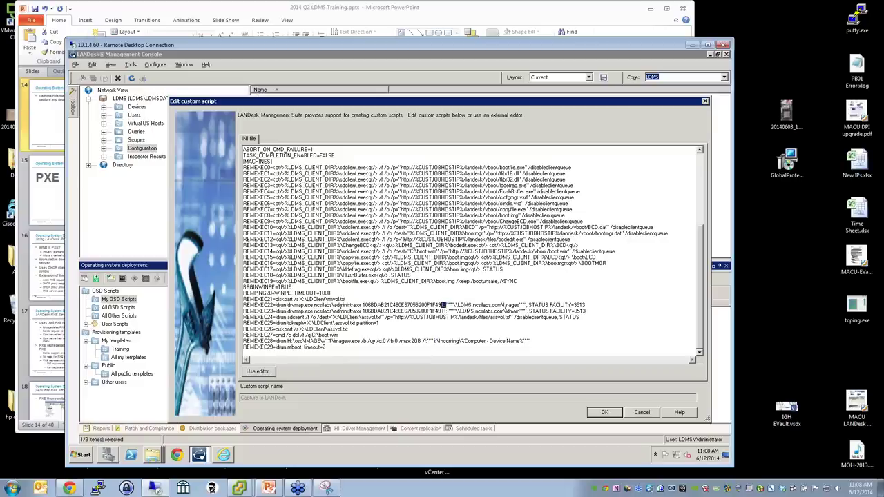
pyautogui.moveTo(497, 304); pyautogui.dragTo(519, 305)
pyautogui.moveTo(437, 342); pyautogui.dragTo(459, 341)
pyautogui.click(472, 355)
pyautogui.moveTo(462, 341); pyautogui.dragTo(523, 342)
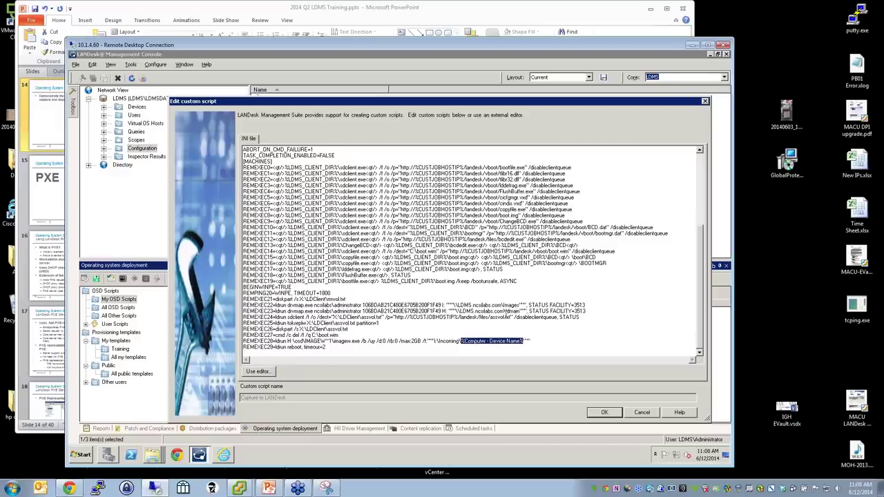
pyautogui.scroll(5, 507, 313)
pyautogui.scroll(2, 491, 329)
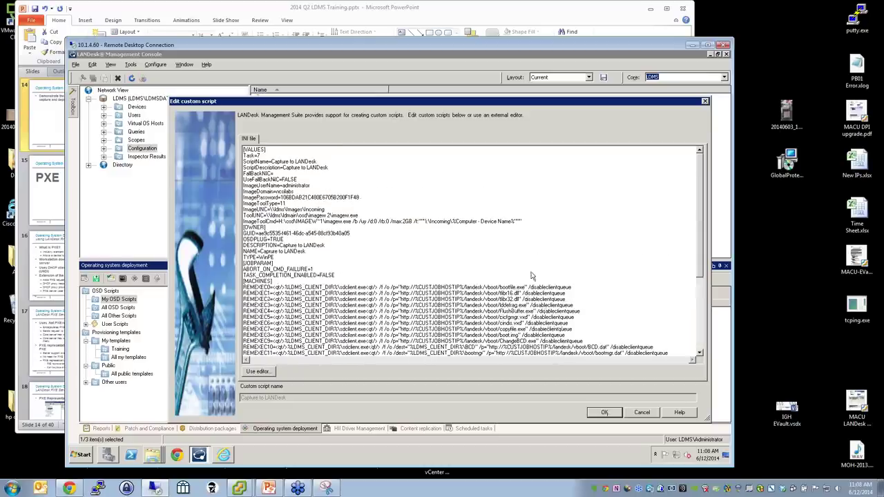
pyautogui.click(646, 413)
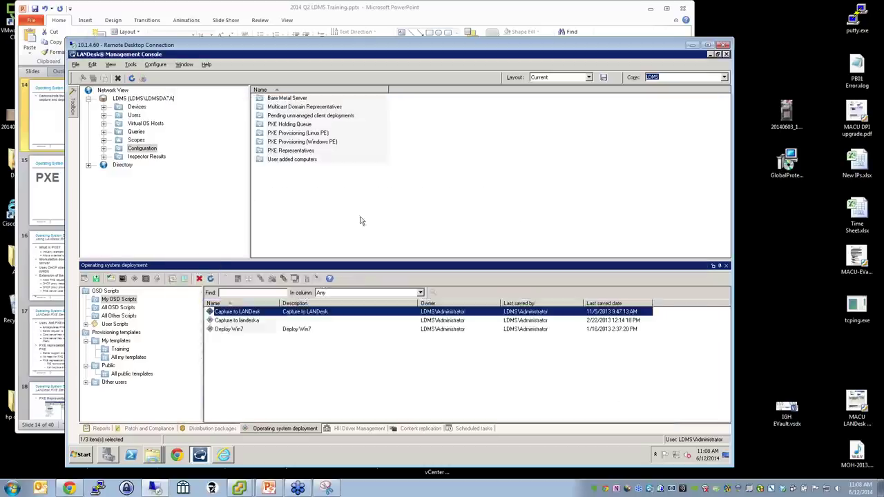
# Open the inventory of WIN7TEMPLATE from the Computers device list, locate its Device Name attribute, and return to the console
pyautogui.click(103, 107)
pyautogui.click(148, 150)
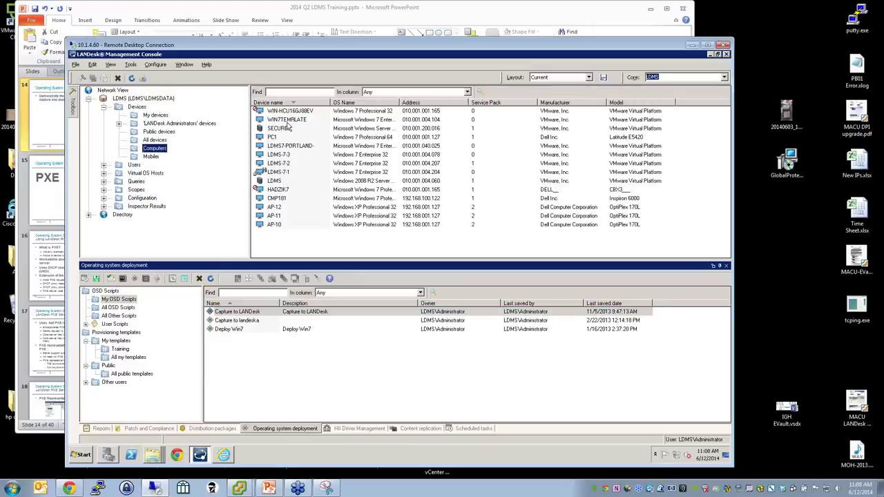
pyautogui.rightClick(282, 119)
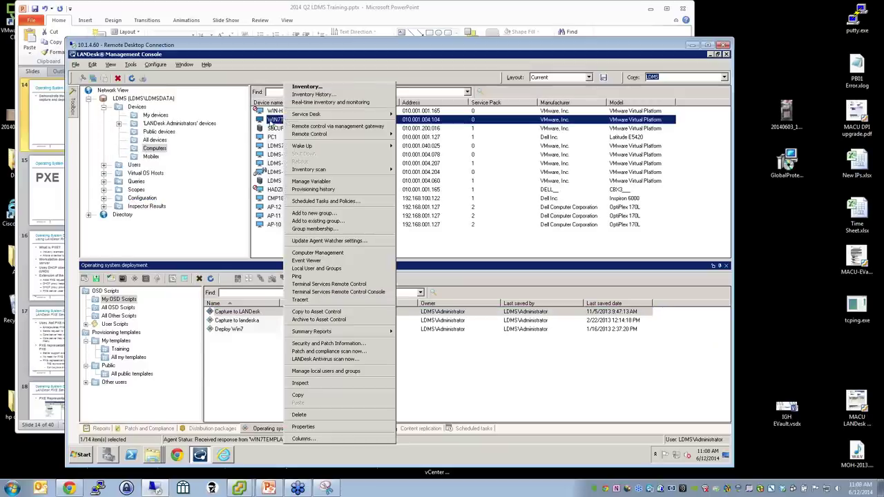
pyautogui.click(306, 86)
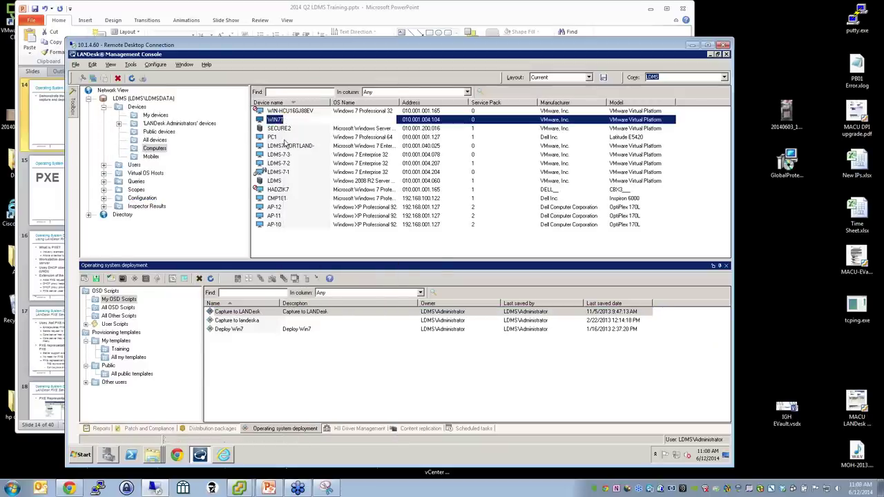
pyautogui.scroll(-5, 437, 251)
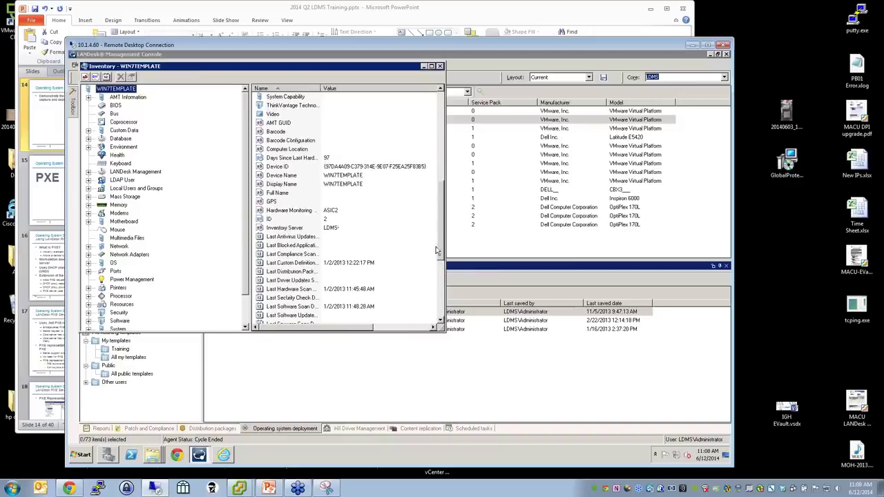
pyautogui.click(303, 177)
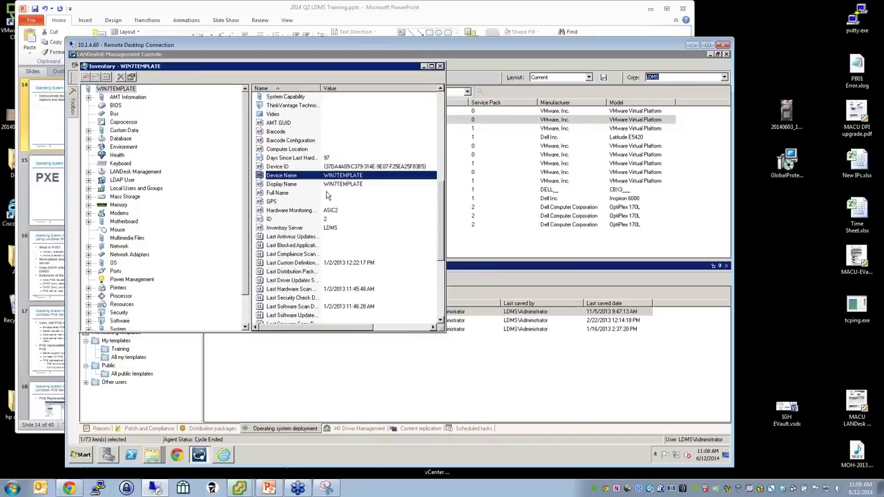
pyautogui.click(290, 387)
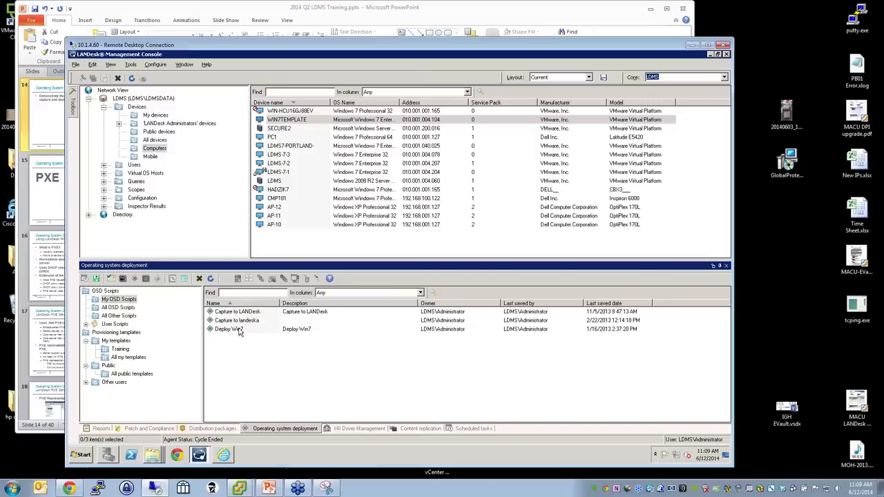
pyautogui.click(235, 312)
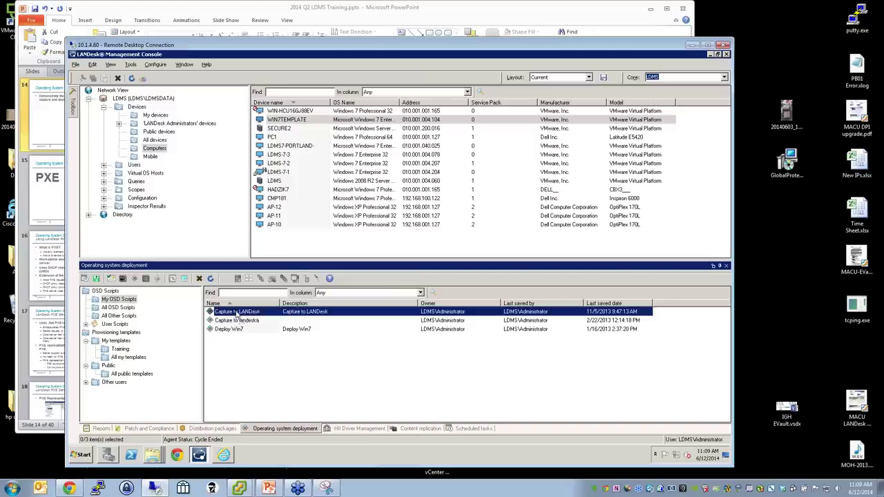
pyautogui.rightClick(235, 312)
pyautogui.click(256, 322)
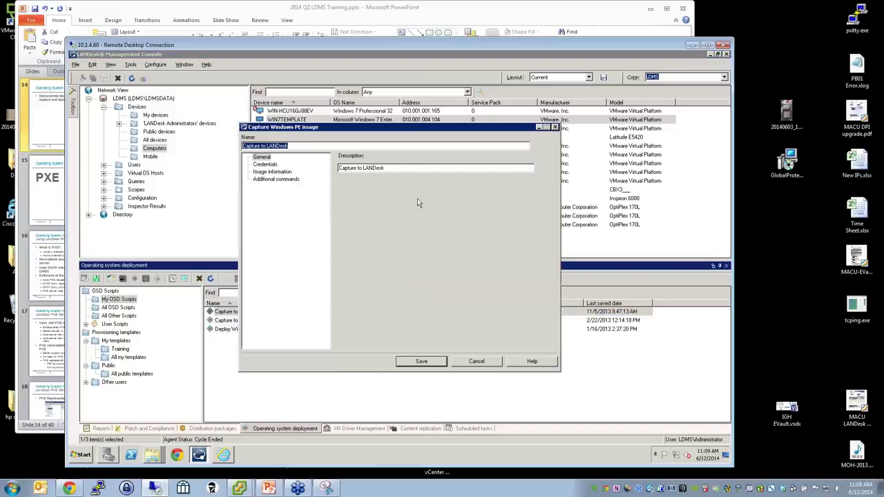
pyautogui.click(266, 180)
pyautogui.click(478, 362)
# Open the Capture to LANDesk script in the advanced editor, examine the imagew.exe command and its Incoming destination path, and cancel the editor
pyautogui.rightClick(238, 314)
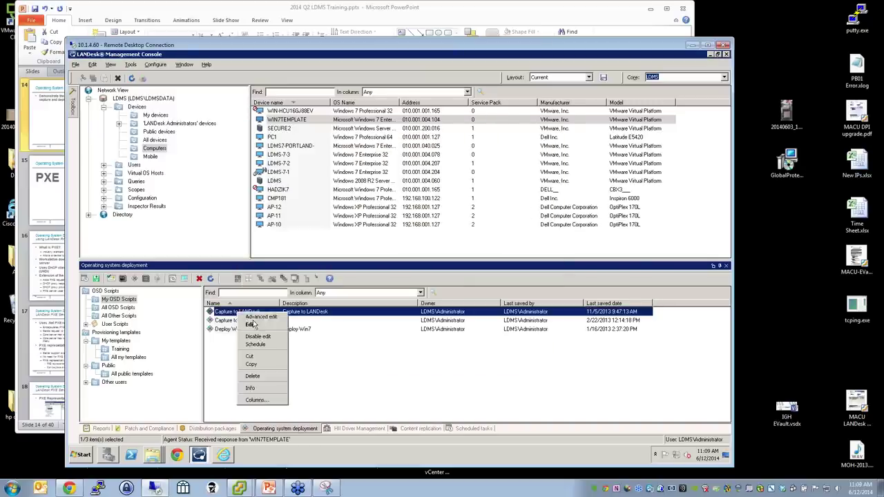
pyautogui.click(257, 325)
pyautogui.scroll(-5, 391, 182)
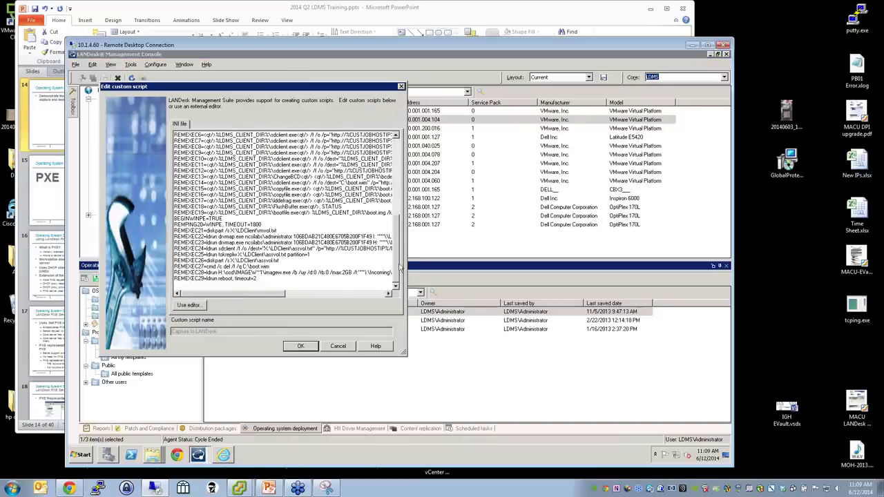
pyautogui.moveTo(405, 355); pyautogui.dragTo(651, 428)
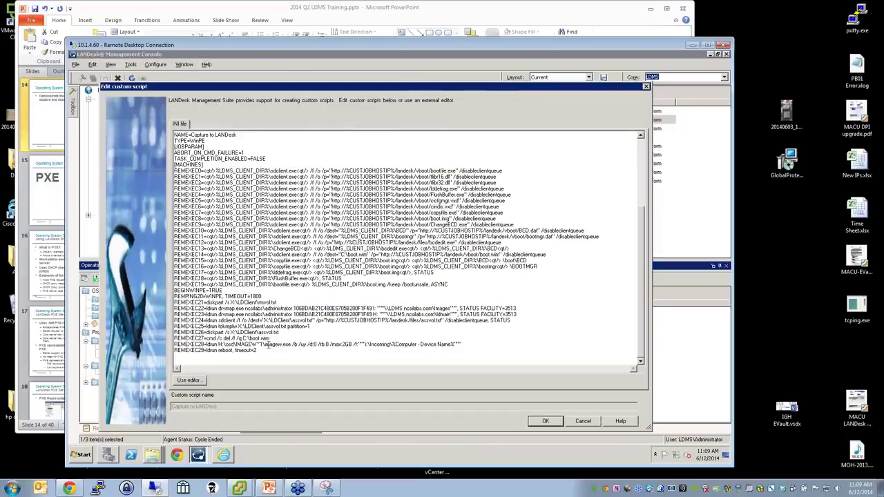
pyautogui.moveTo(264, 344); pyautogui.dragTo(289, 344)
pyautogui.click(359, 344)
pyautogui.moveTo(354, 344); pyautogui.dragTo(452, 334)
pyautogui.click(359, 344)
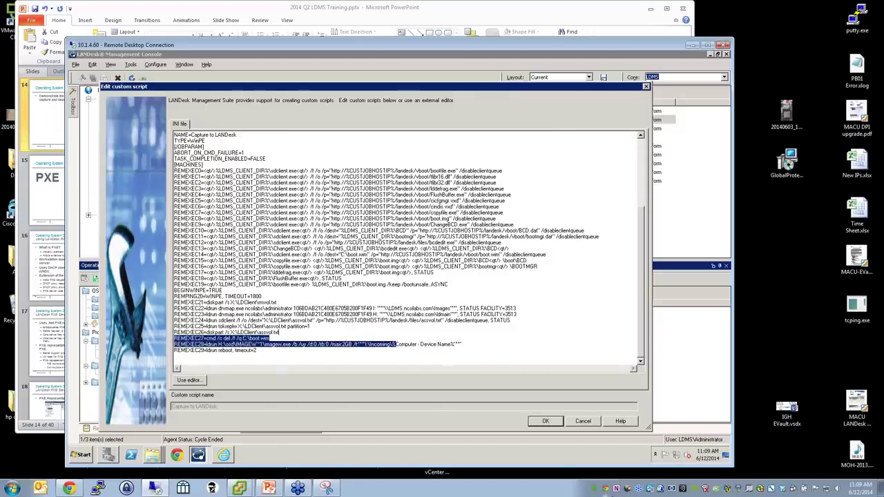
pyautogui.click(589, 423)
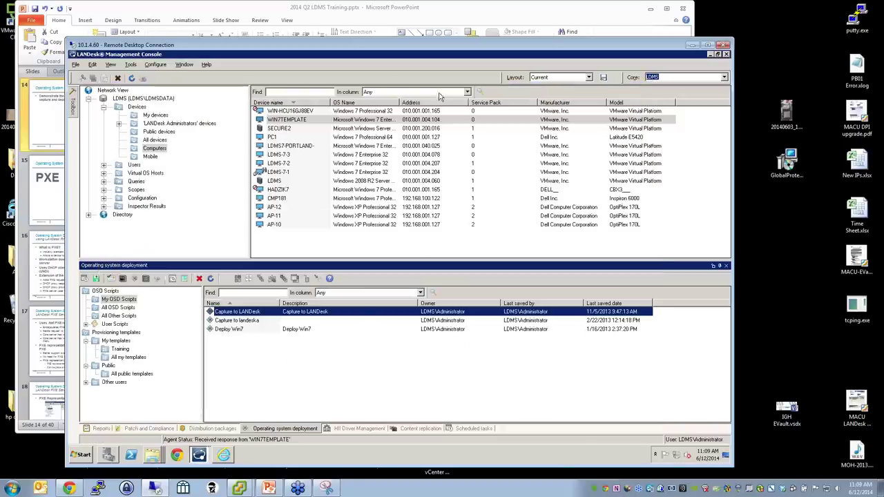
# Switch to the imagew 2 folder window, browse to the win7 folder in the ldms Images share, and return to the console
pyautogui.click(275, 122)
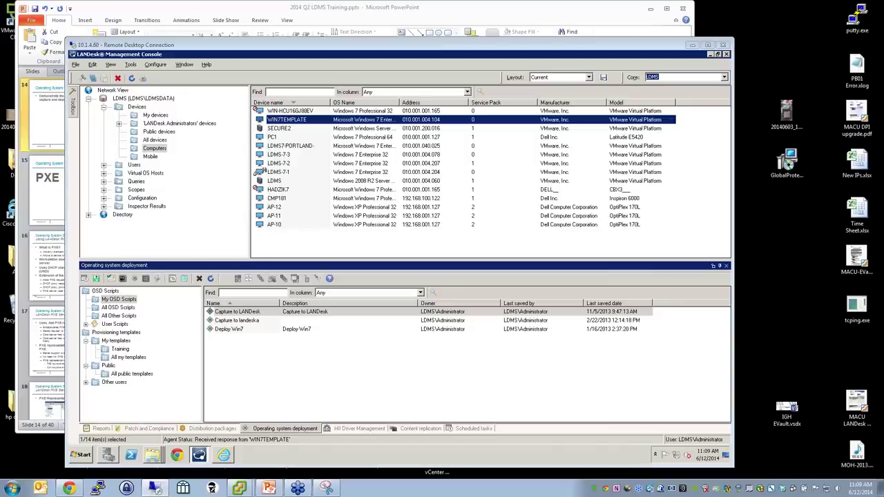
pyautogui.rightClick(164, 452)
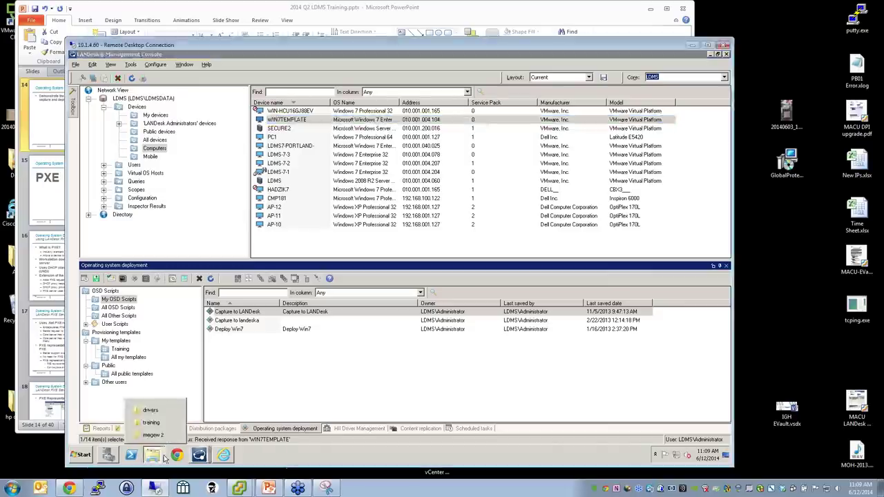
pyautogui.click(153, 436)
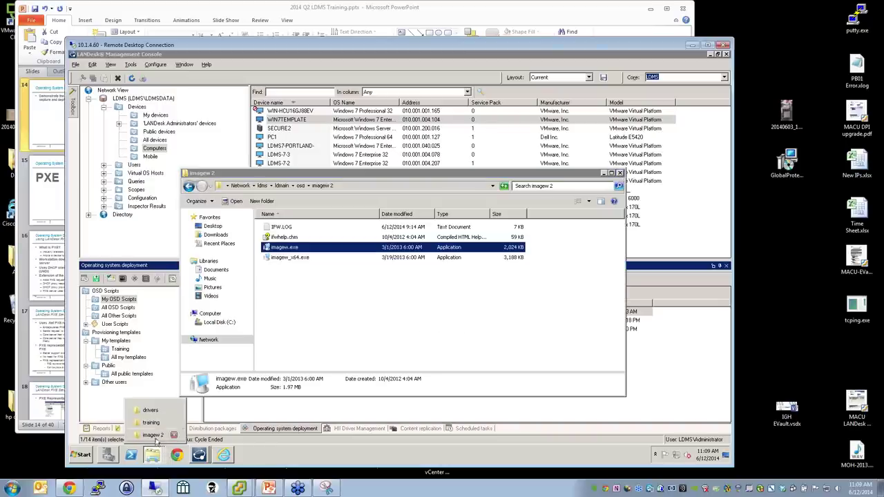
pyautogui.click(262, 186)
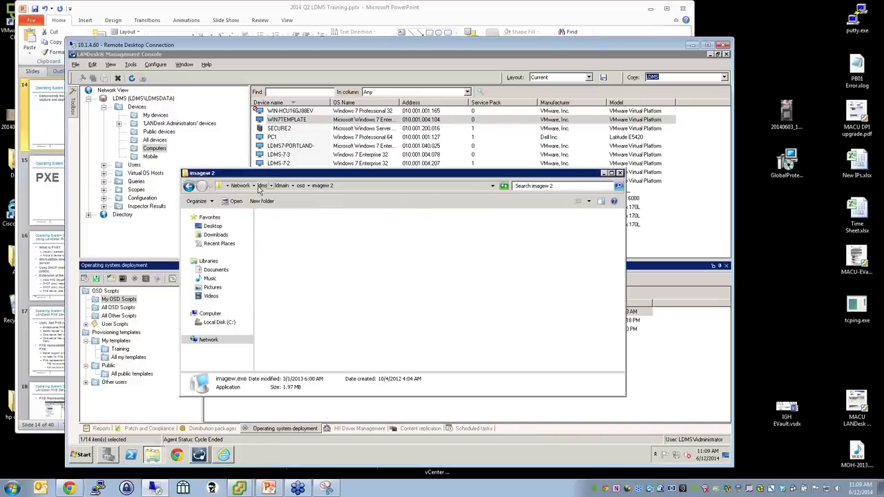
pyautogui.doubleClick(425, 225)
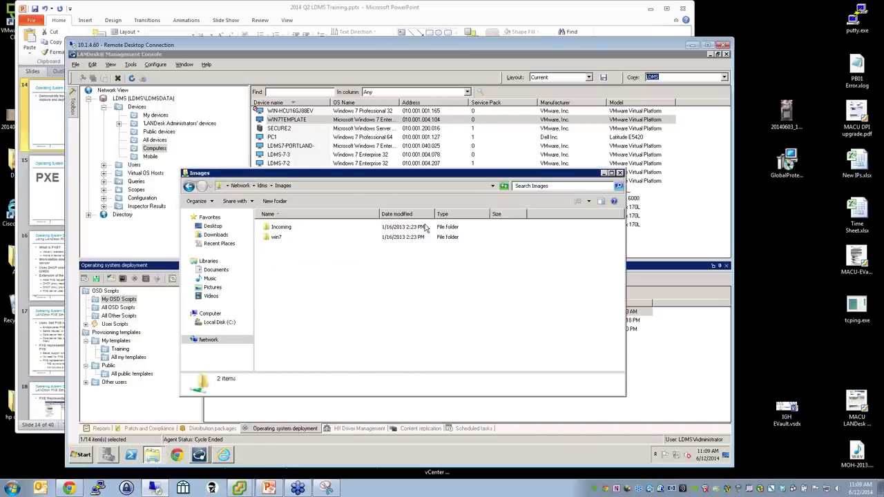
pyautogui.doubleClick(278, 237)
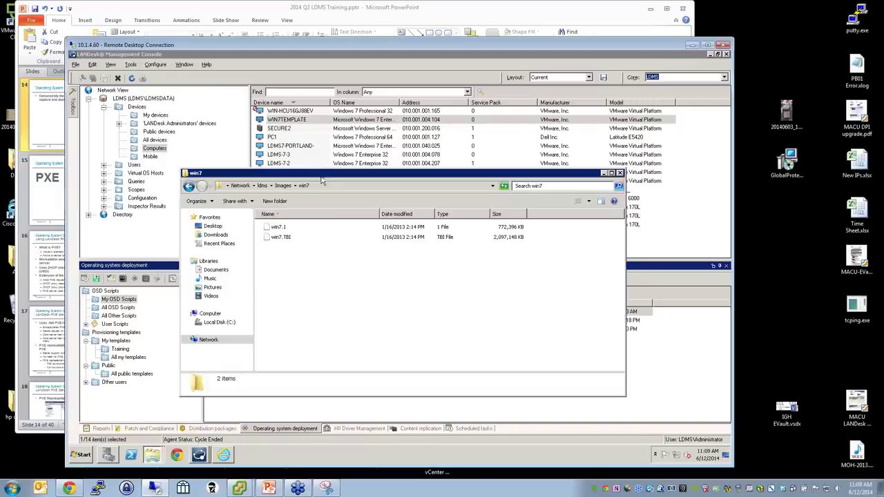
pyautogui.moveTo(323, 174); pyautogui.dragTo(338, 324)
pyautogui.click(359, 279)
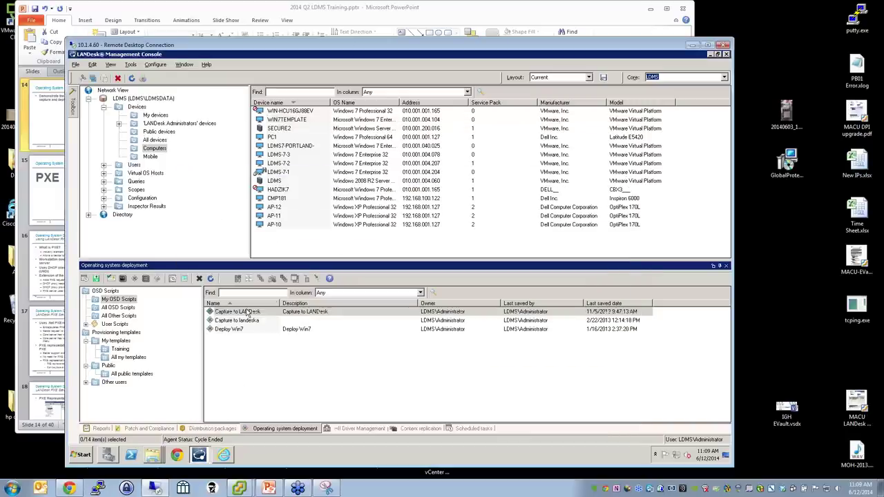
pyautogui.rightClick(248, 311)
pyautogui.click(260, 322)
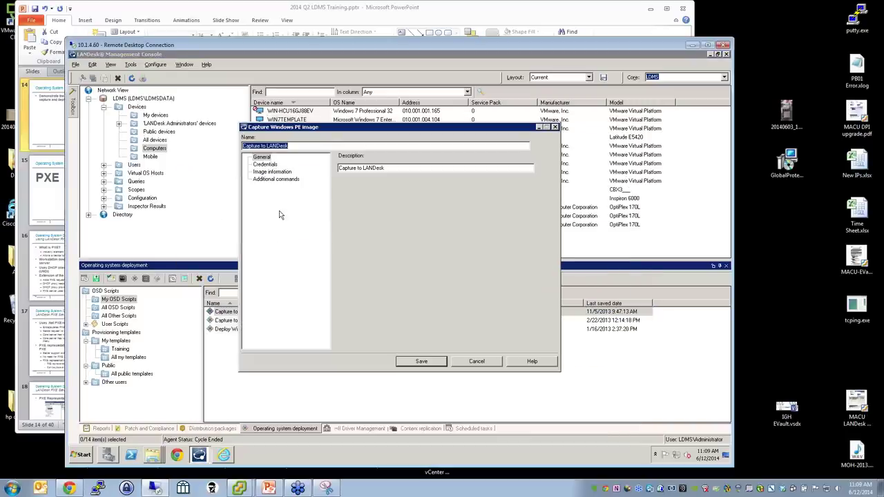
pyautogui.click(476, 362)
# Open the Capture to LANDesk script for advanced editing, examine the /max:2GB option in its imagew.exe command, and cancel the editor
pyautogui.rightClick(260, 311)
pyautogui.click(291, 320)
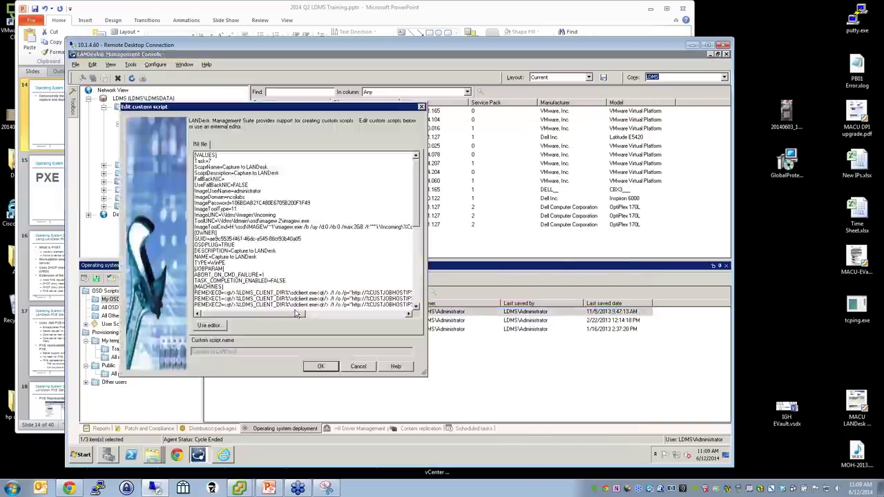
pyautogui.scroll(-10, 373, 269)
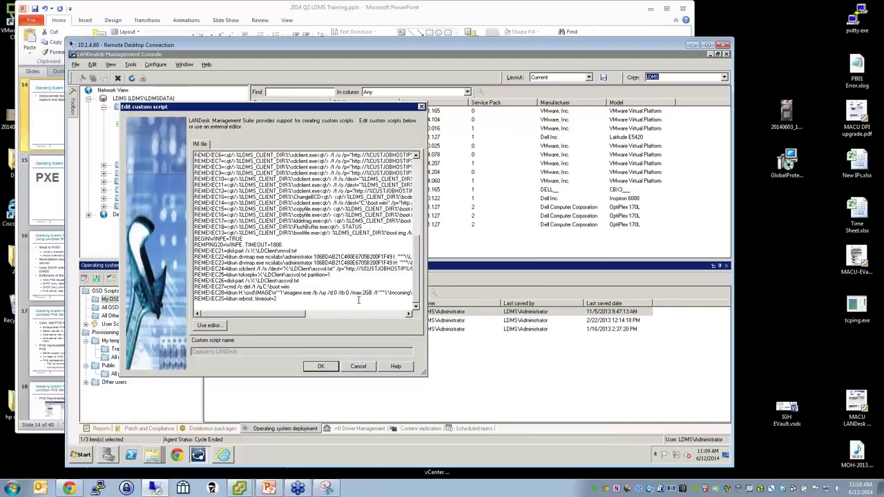
pyautogui.moveTo(351, 293); pyautogui.dragTo(370, 295)
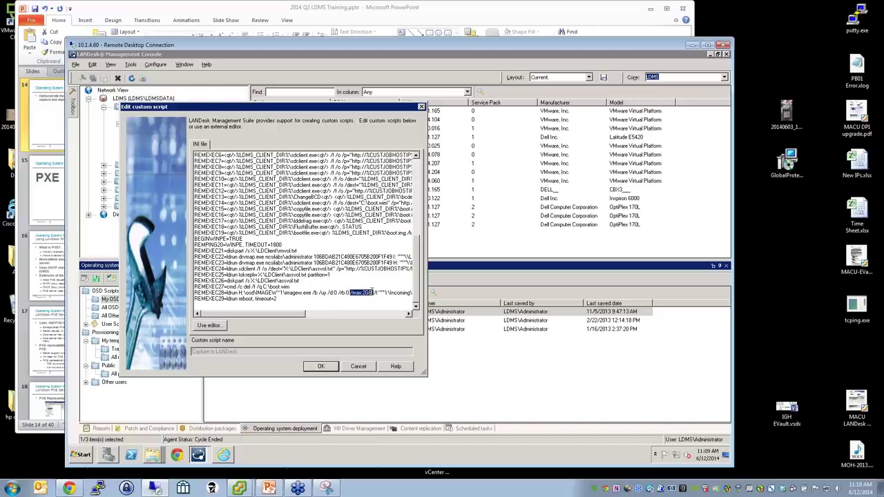
pyautogui.click(345, 293)
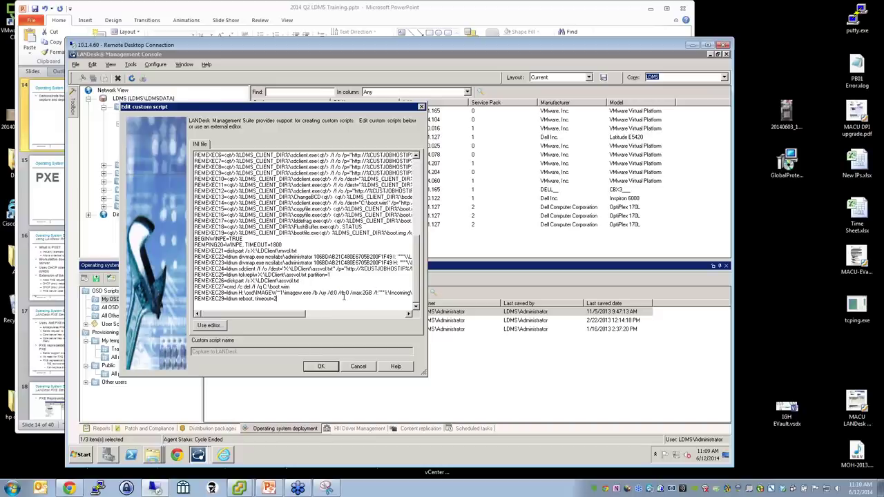
pyautogui.click(358, 367)
# Switch to the win7 image folder, compare the sizes of win7.1 and win7.TBI, and return to the console
pyautogui.click(152, 455)
pyautogui.click(156, 441)
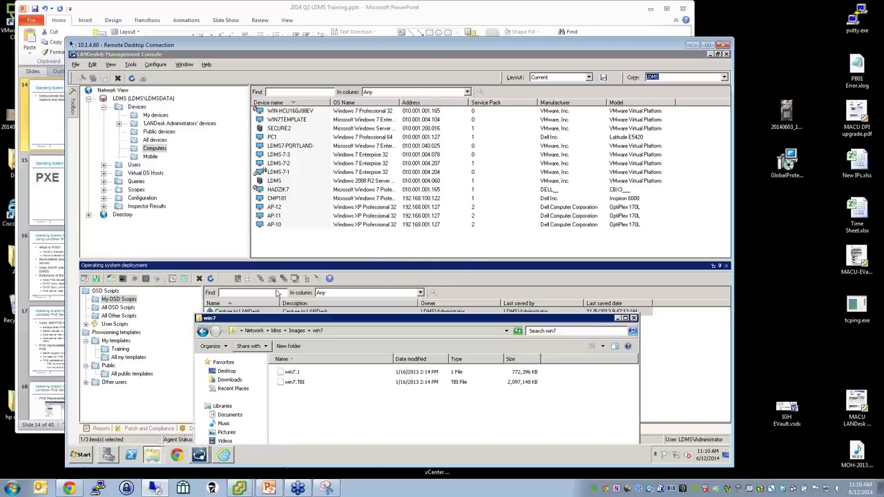
pyautogui.moveTo(286, 320); pyautogui.dragTo(273, 168)
pyautogui.click(281, 220)
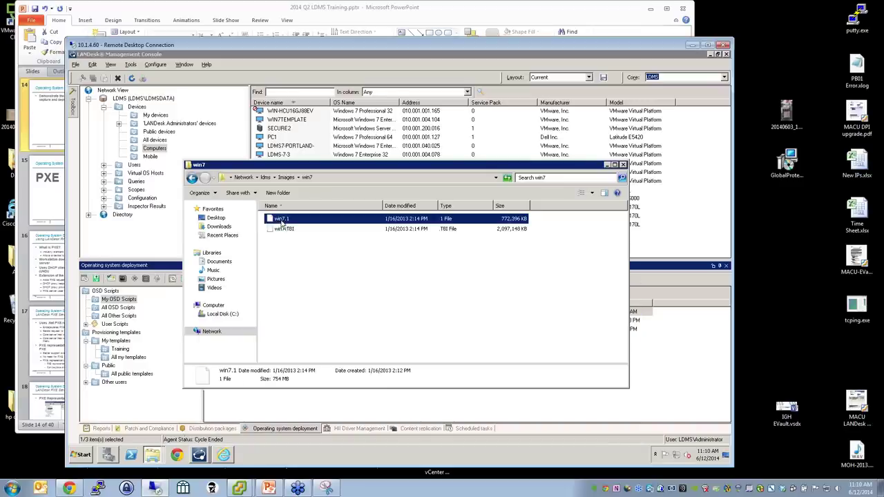
pyautogui.click(286, 230)
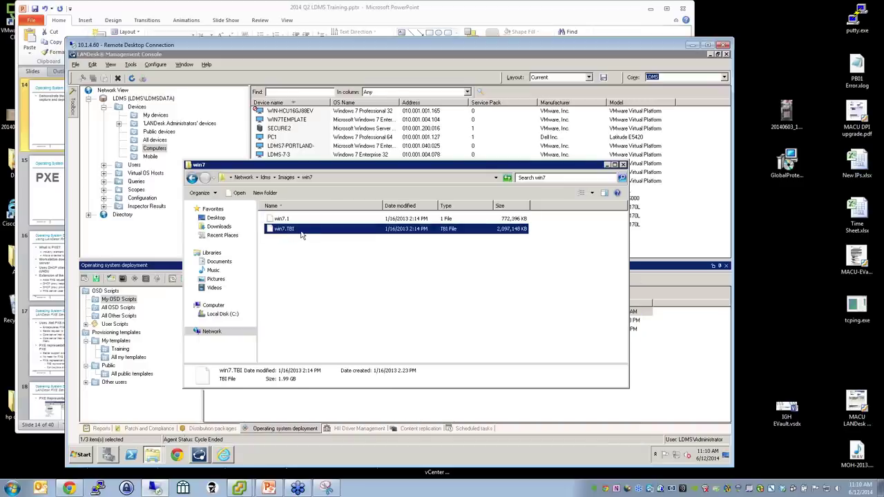
pyautogui.click(296, 220)
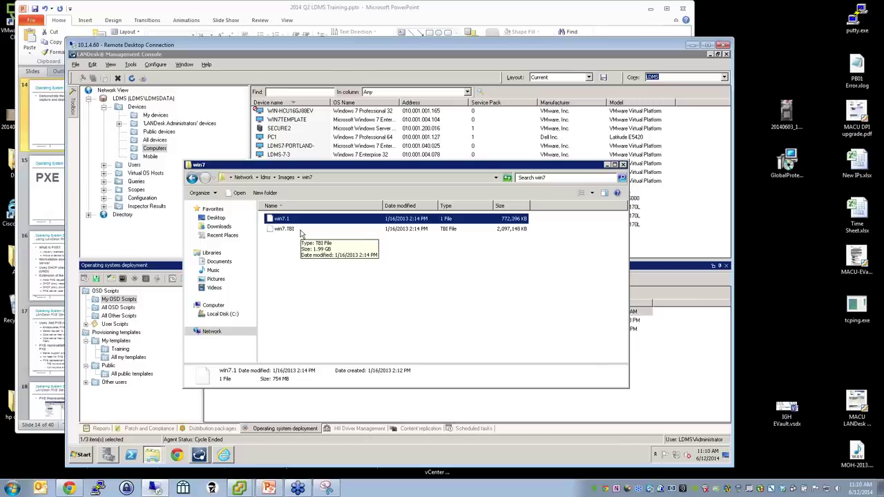
pyautogui.click(301, 230)
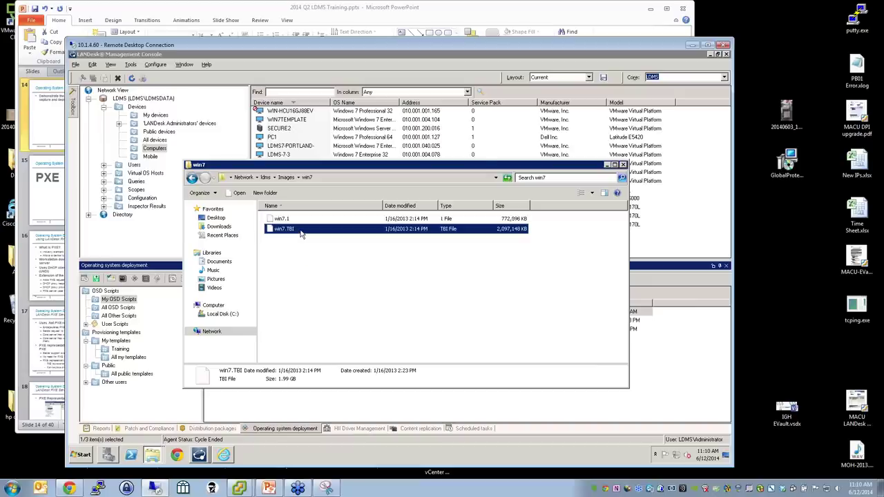
pyautogui.press('Up')
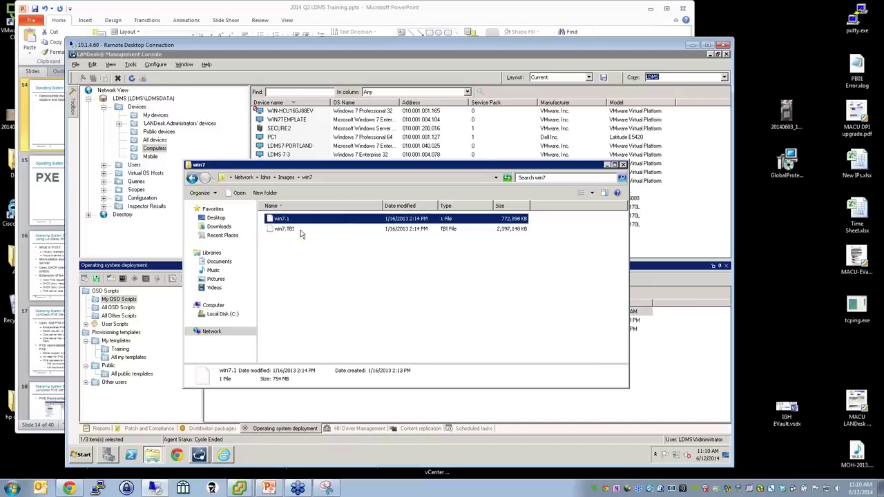
pyautogui.click(283, 230)
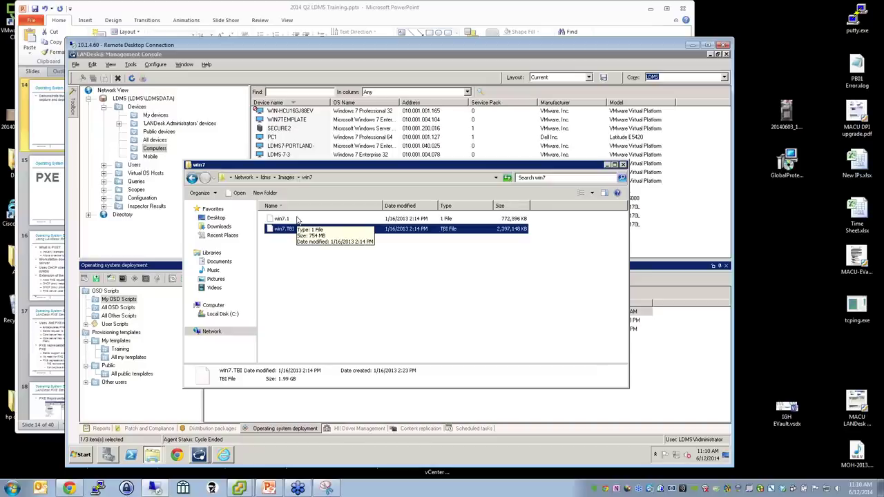
pyautogui.click(290, 413)
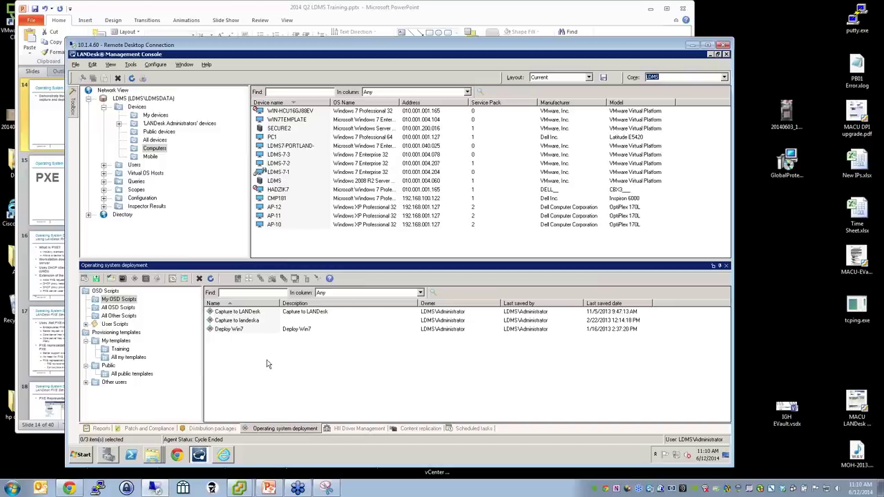
# Open the PXE boot menu tool and create a submenu named Training directly under PXE Boot Menu
pyautogui.click(73, 108)
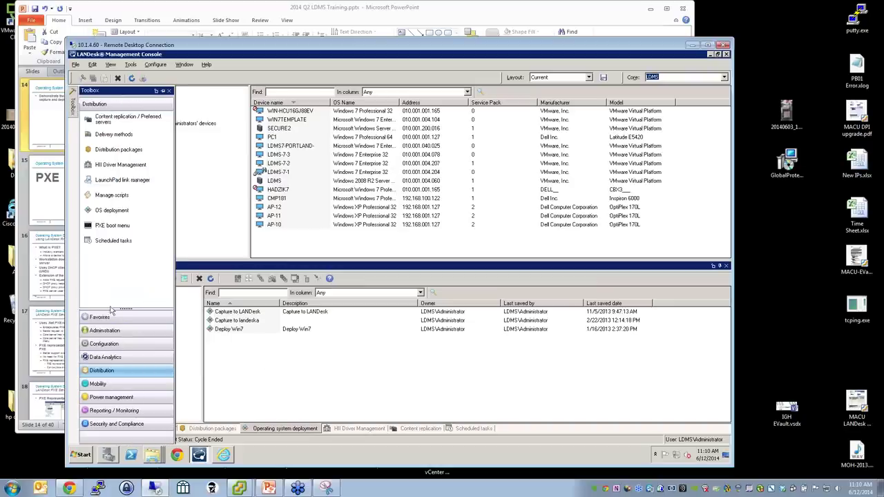
pyautogui.click(114, 227)
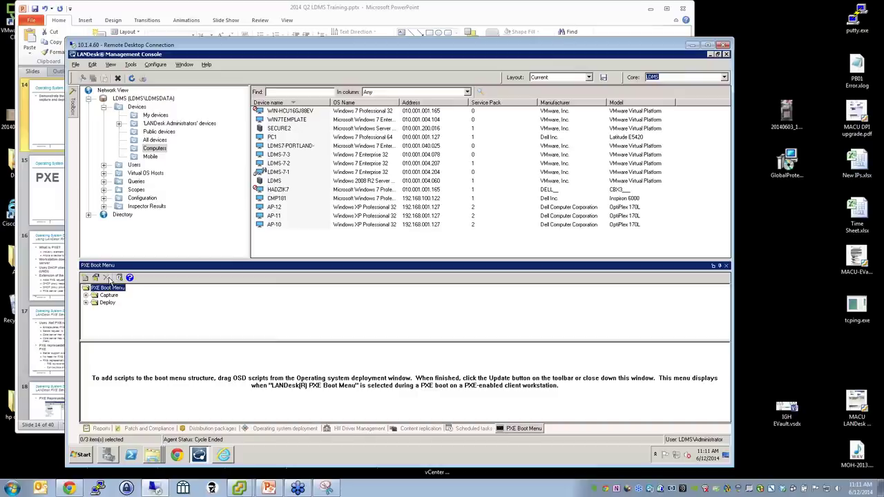
pyautogui.click(108, 304)
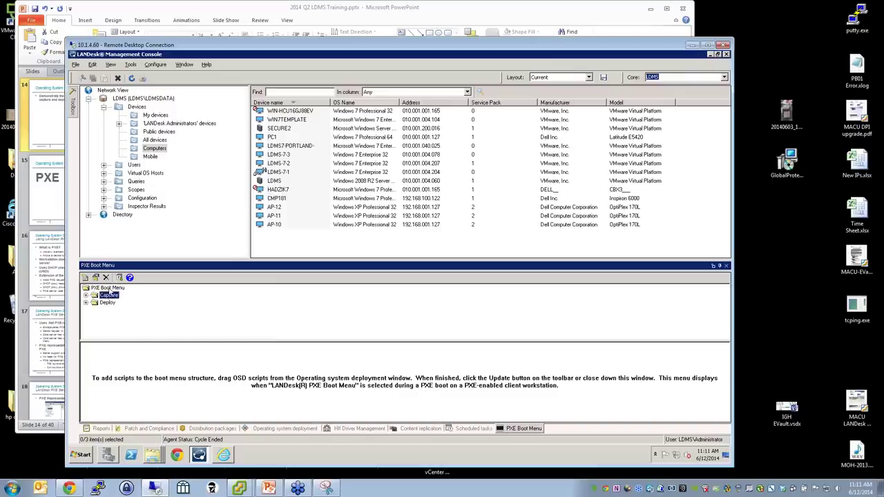
pyautogui.rightClick(109, 289)
pyautogui.click(123, 292)
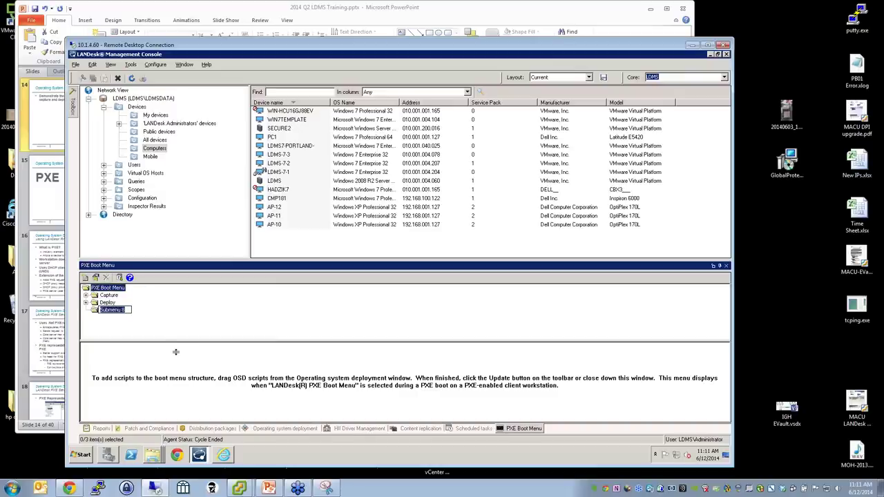
pyautogui.write('Training')
pyautogui.press('Return')
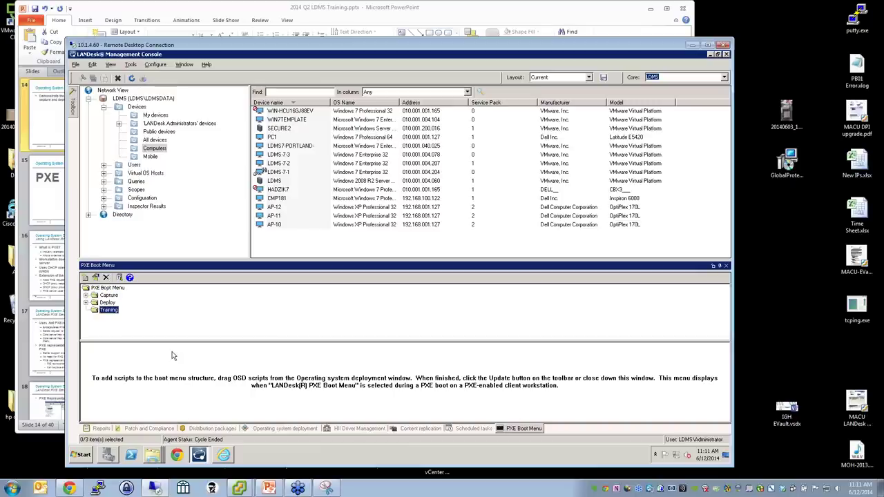
# Add the Capture to LANDesk script from My OSD Scripts to the Training submenu of the PXE boot menu
pyautogui.click(255, 428)
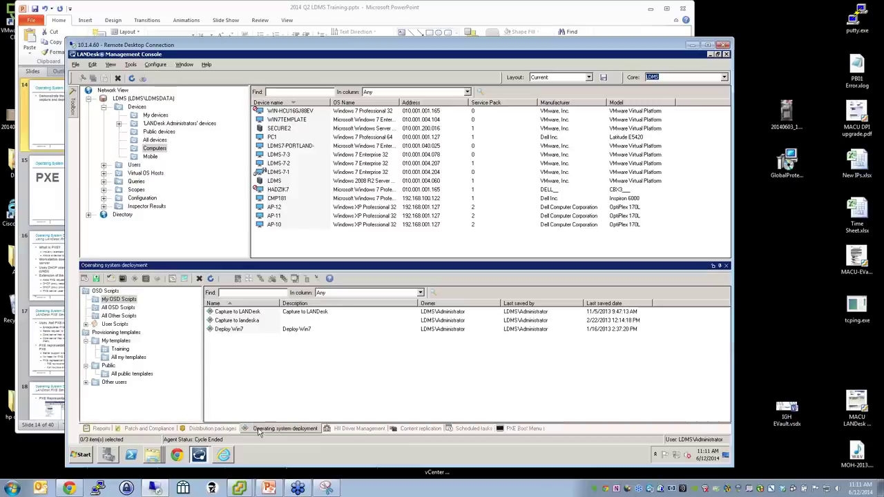
pyautogui.click(237, 313)
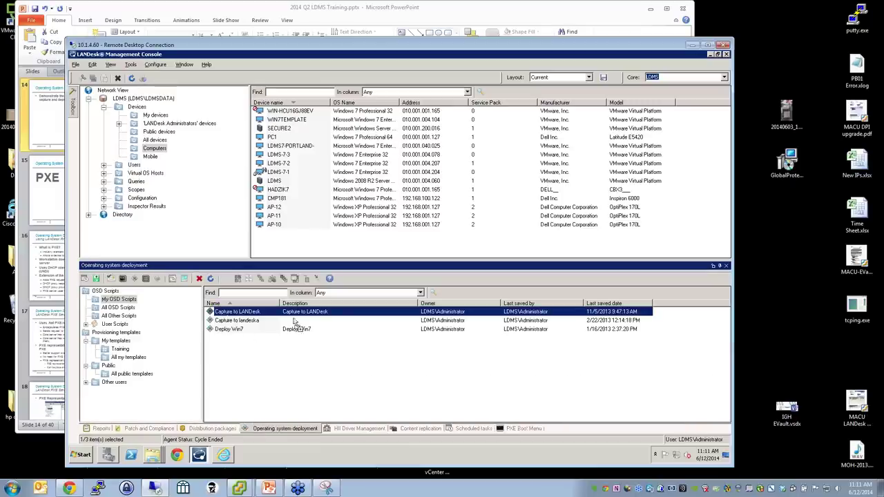
pyautogui.moveTo(296, 329); pyautogui.dragTo(108, 311)
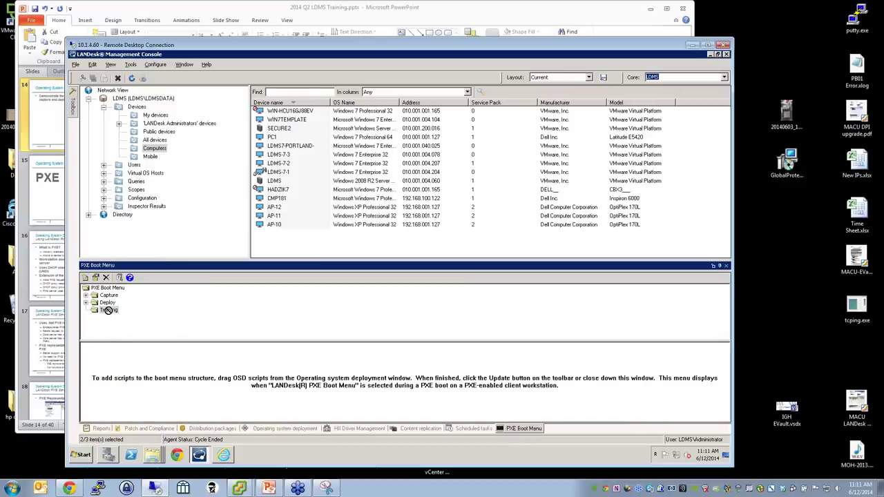
pyautogui.moveTo(108, 311); pyautogui.dragTo(103, 312)
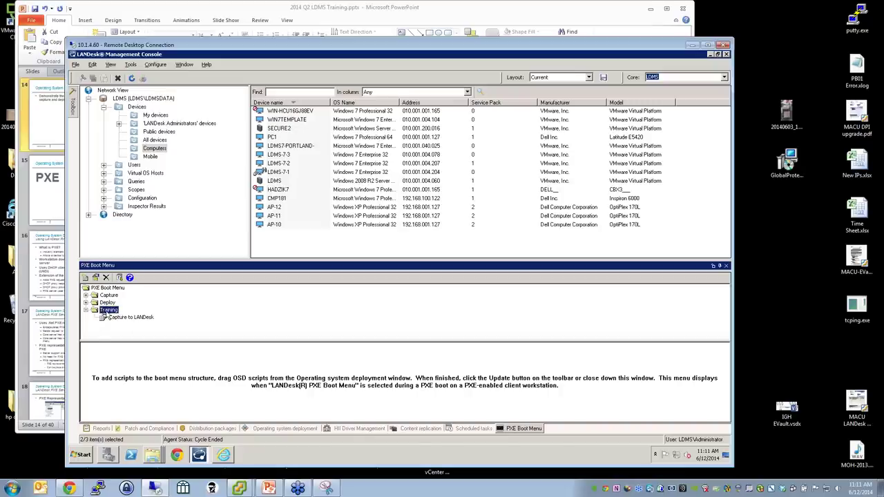
pyautogui.click(101, 313)
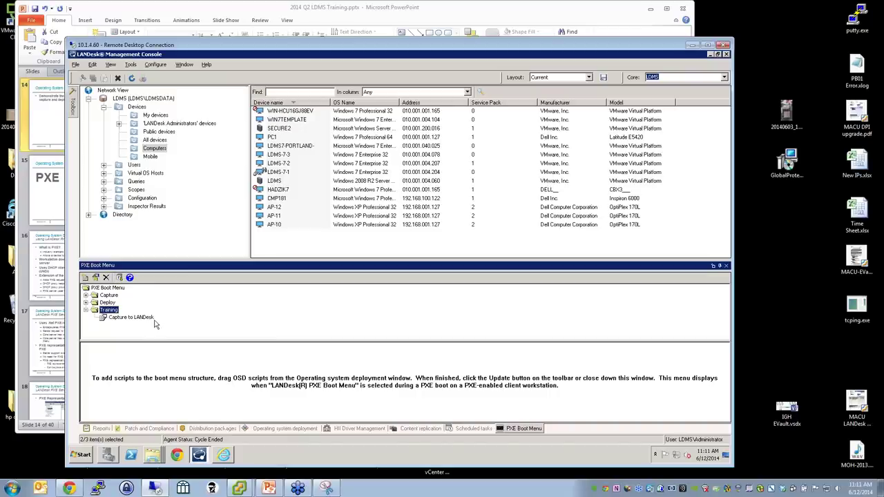
# Switch to the ImageSample virtual machine console, and reset the virtual machine
pyautogui.moveTo(235, 453)
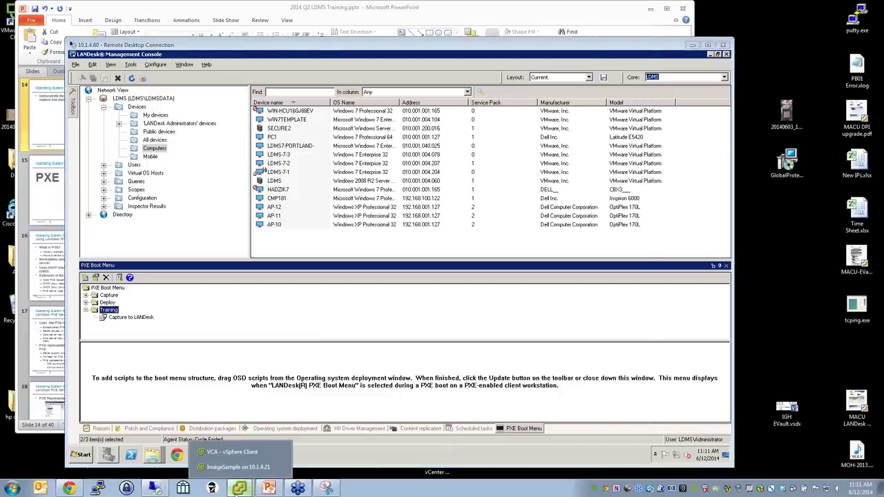
pyautogui.click(238, 469)
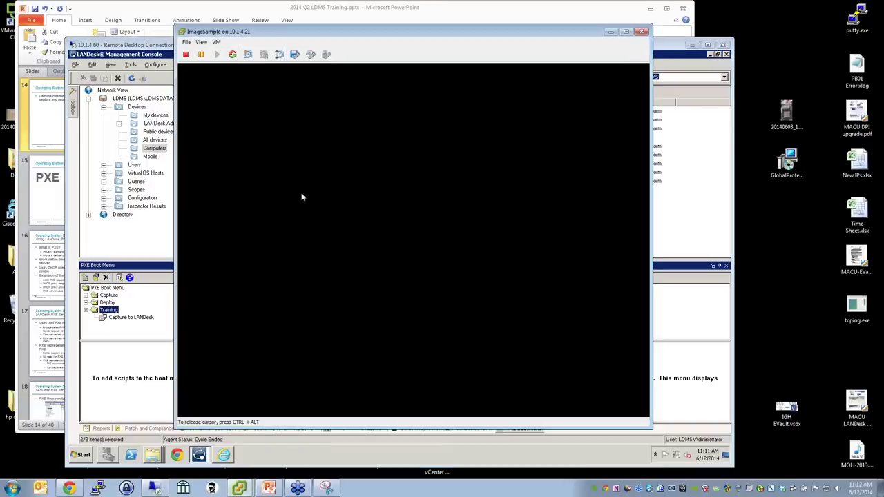
pyautogui.hotkey('ctrl', 'alt')
pyautogui.click(216, 42)
pyautogui.click(301, 39)
pyautogui.moveTo(301, 40); pyautogui.dragTo(280, 59)
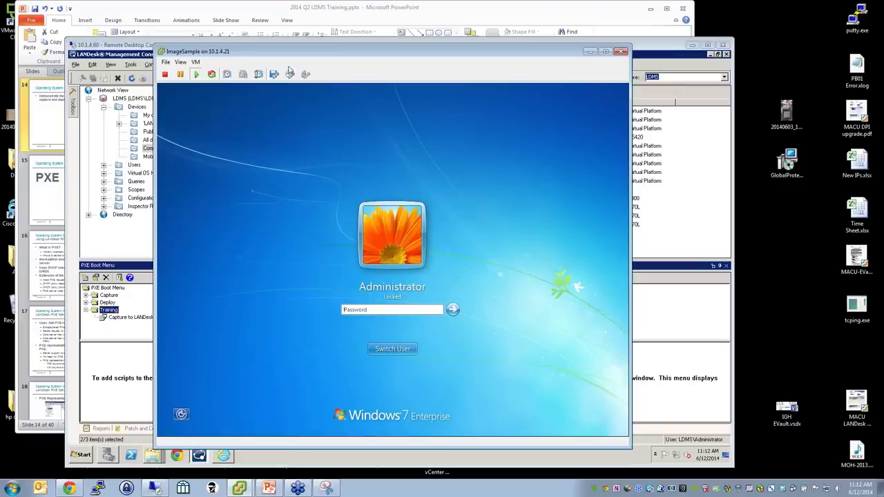
pyautogui.click(195, 62)
pyautogui.moveTo(214, 71)
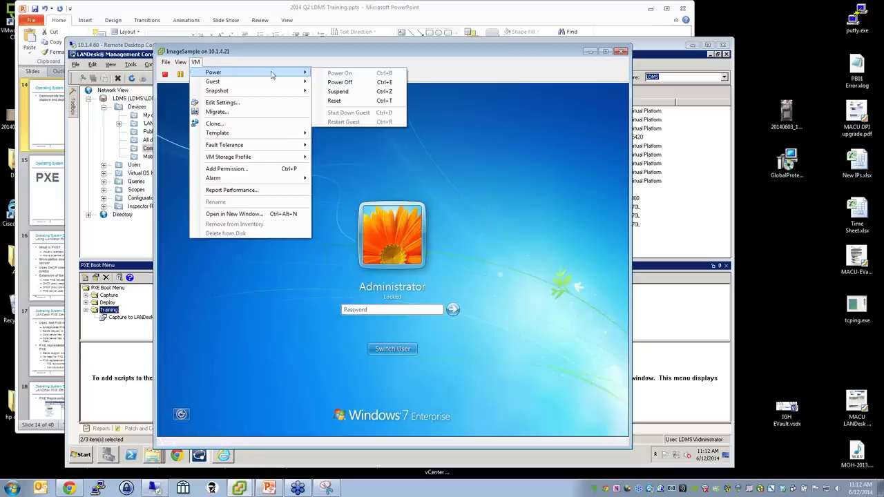
pyautogui.click(338, 103)
pyautogui.click(439, 274)
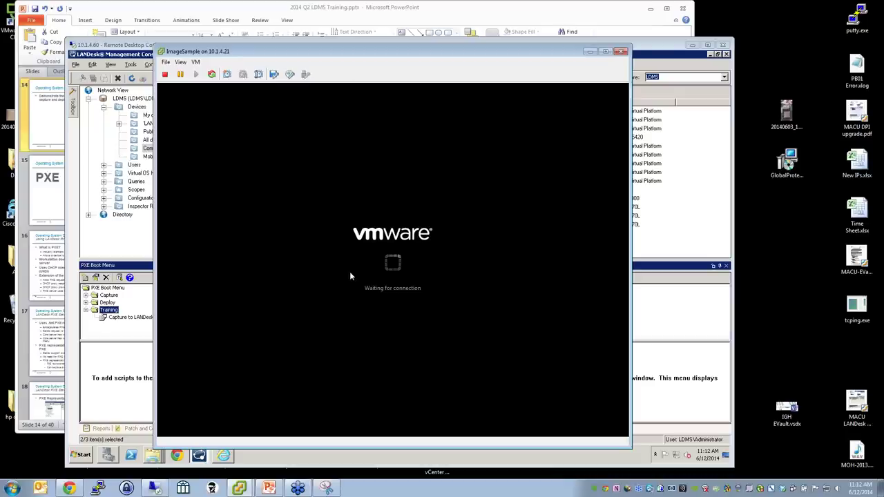
# Show the recent tasks in the VCA vSphere Client to check on the ImageSample reset, and return to the machine's console
pyautogui.moveTo(283, 55); pyautogui.dragTo(263, 51)
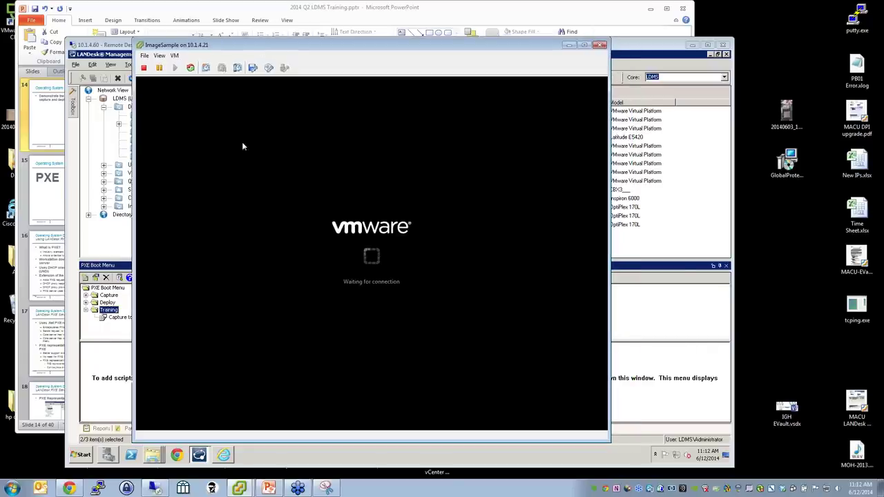
pyautogui.click(234, 453)
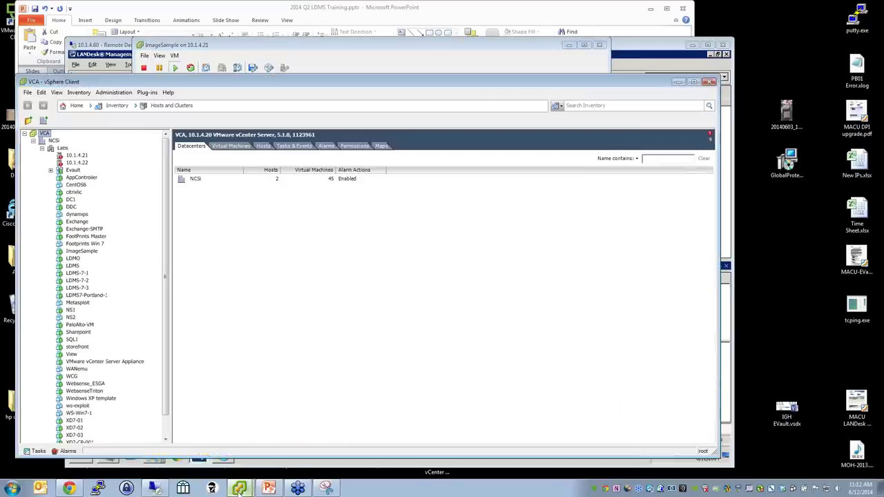
pyautogui.click(207, 456)
pyautogui.click(239, 414)
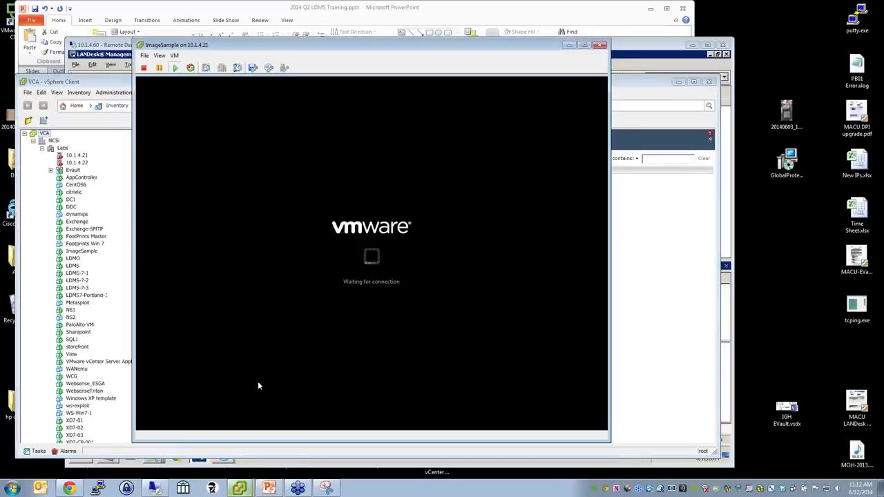
pyautogui.click(42, 451)
pyautogui.moveTo(239, 488)
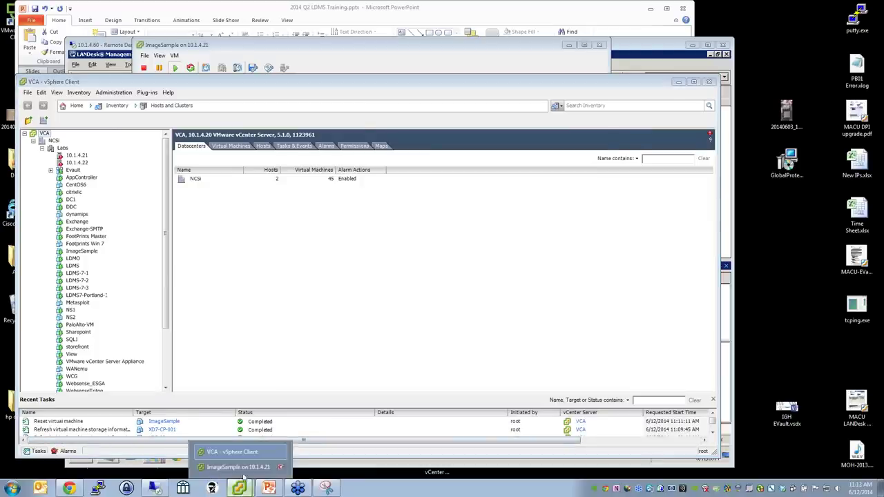
pyautogui.click(238, 458)
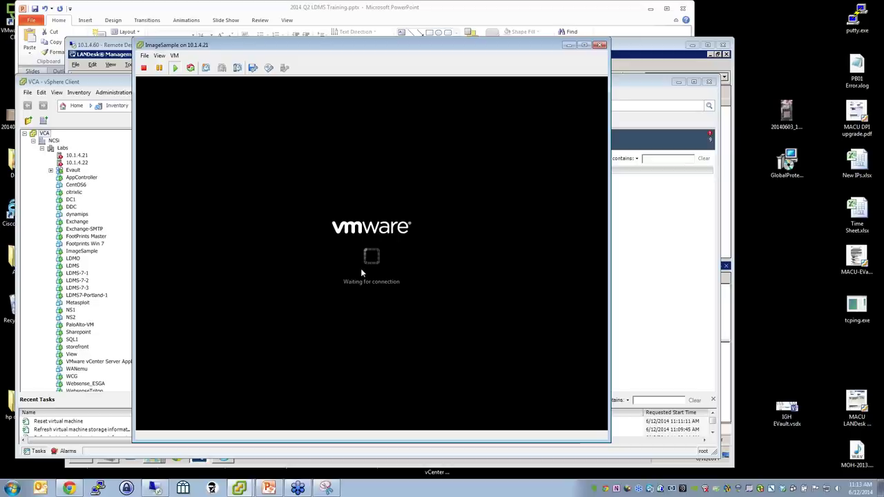
# Close the stalled ImageSample console and open a new console for ImageSample from the vSphere inventory
pyautogui.click(601, 46)
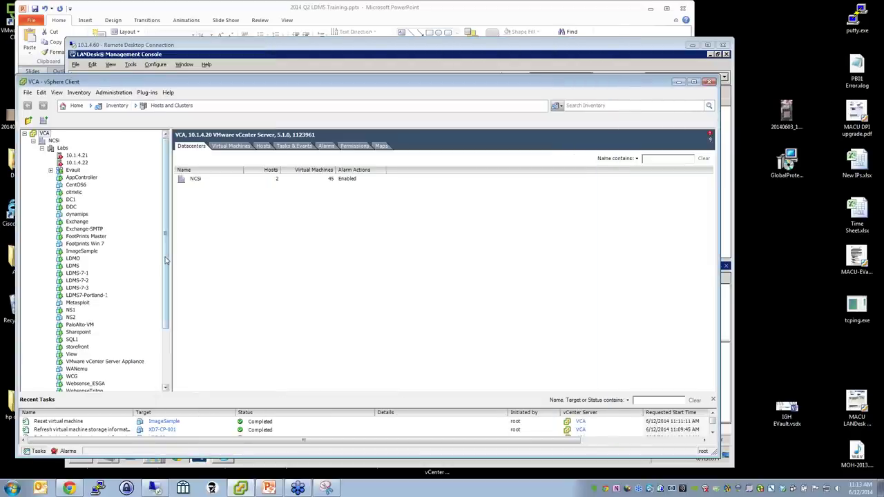
pyautogui.scroll(-2, 103, 296)
pyautogui.rightClick(82, 222)
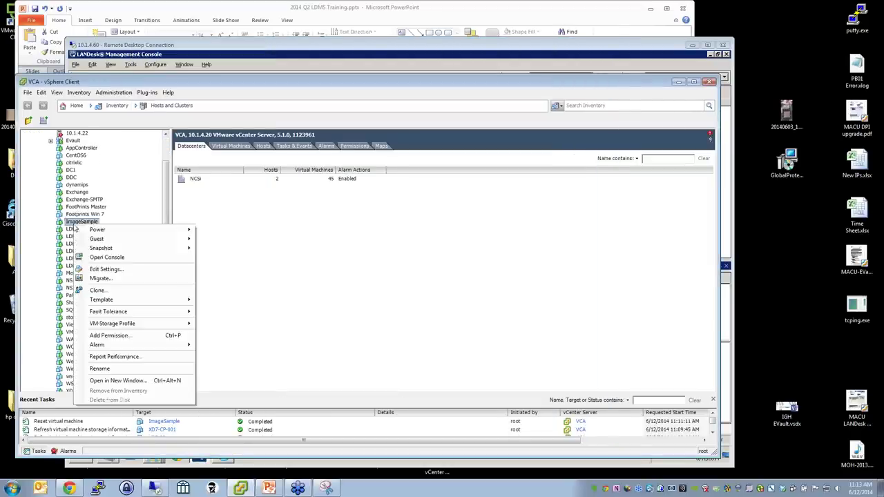
pyautogui.click(143, 258)
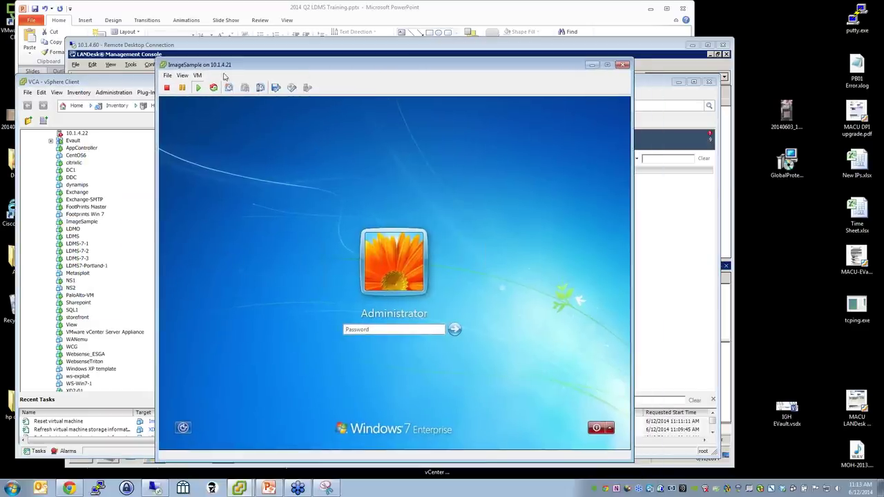
# Restart Windows from ImageSample's sign-in screen and enter the Boot Menu during startup
pyautogui.click(546, 310)
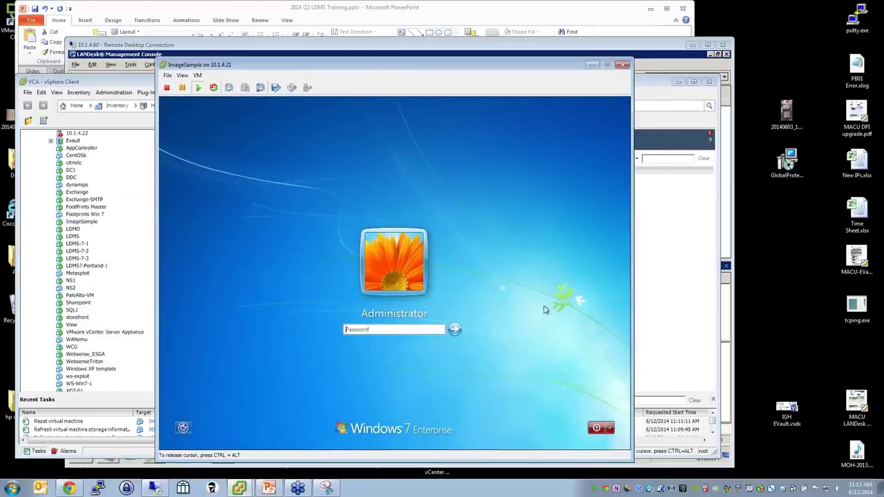
pyautogui.click(610, 429)
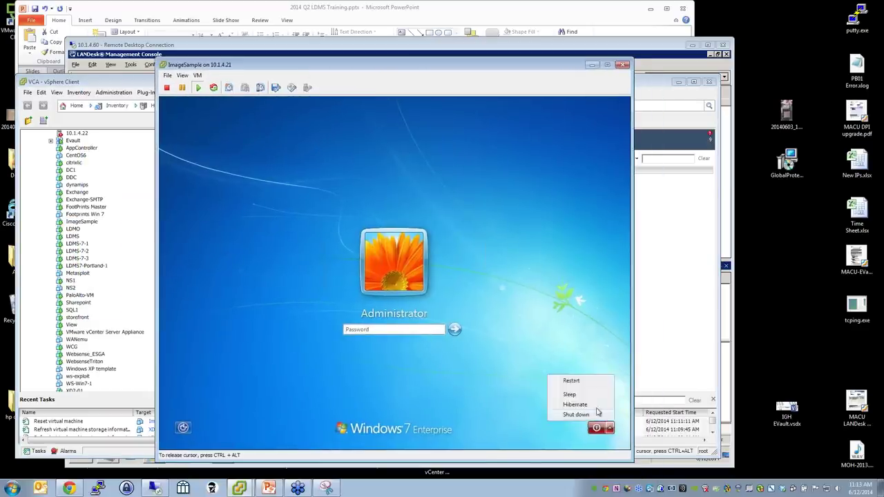
pyautogui.click(573, 379)
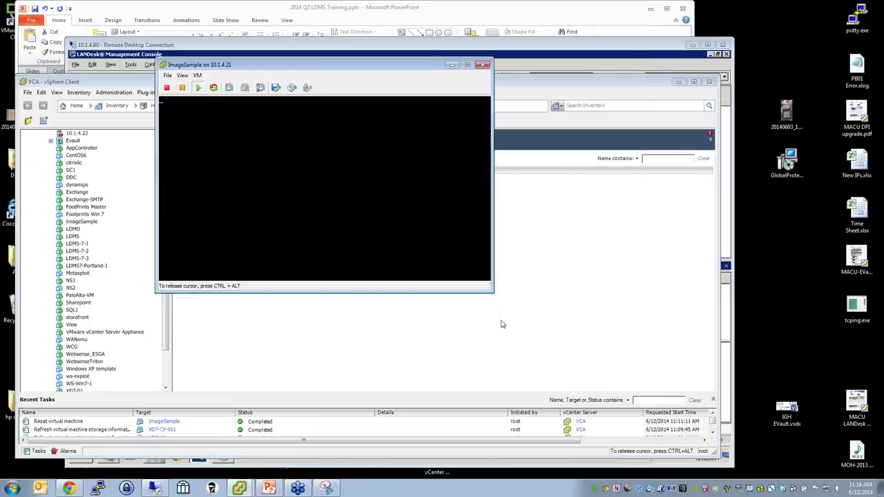
pyautogui.press('Escape')
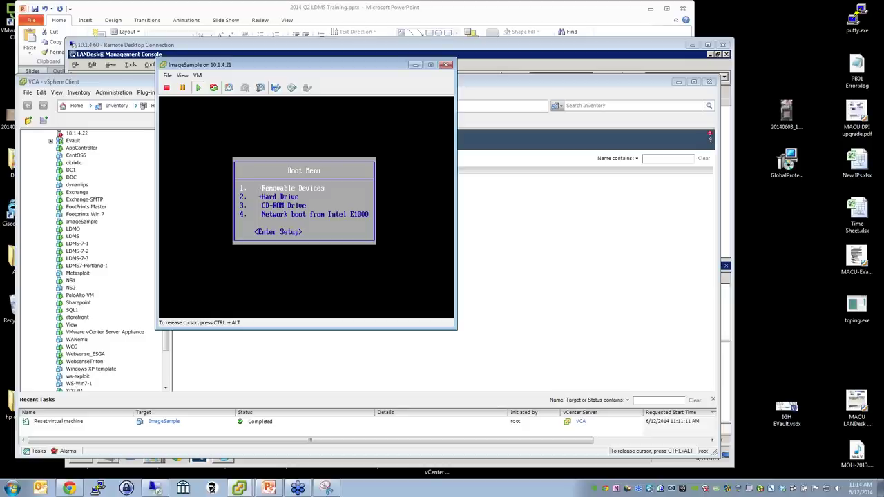
# Choose Network boot from Intel E1000 in ImageSample's Boot Menu and request the PXE menu during the network boot
pyautogui.press('Down')
pyautogui.press('Down')
pyautogui.press('Down')
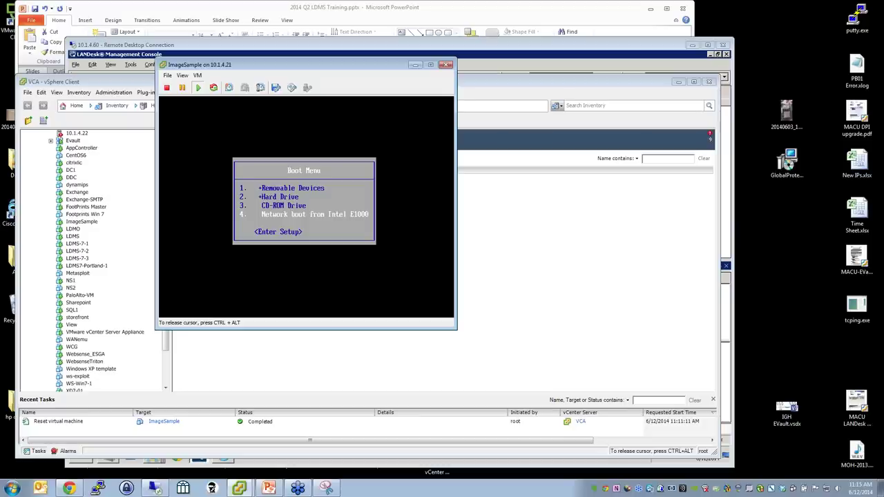
pyautogui.press('Up')
pyautogui.press('Up')
pyautogui.press('Up')
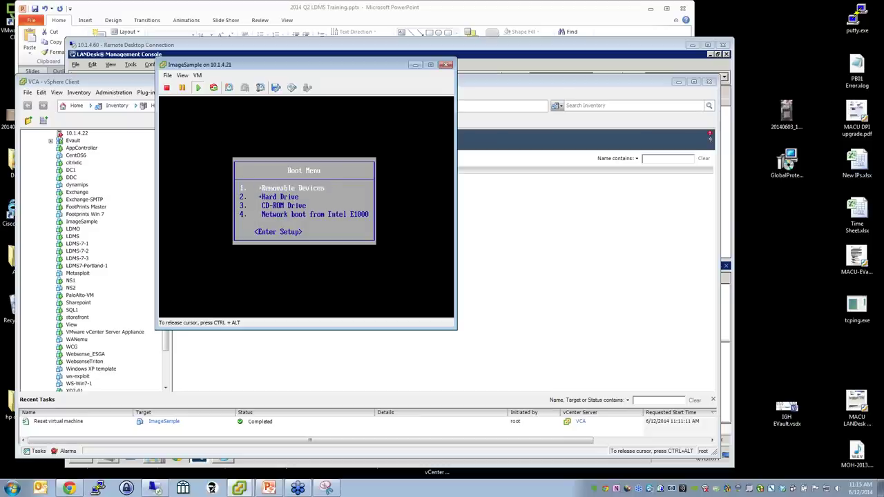
pyautogui.press('Down')
pyautogui.press('Down')
pyautogui.press('Down')
pyautogui.press('Up')
pyautogui.press('Up')
pyautogui.press('Up')
pyautogui.press('Down')
pyautogui.press('Down')
pyautogui.press('Down')
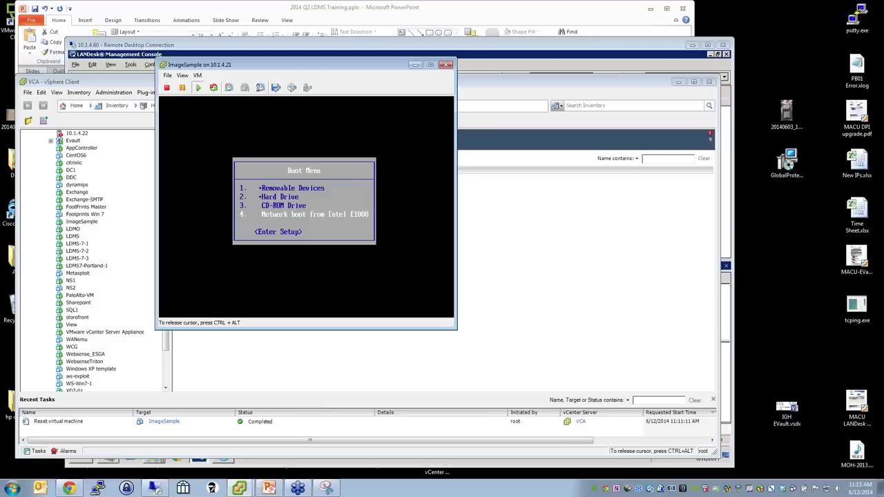
pyautogui.press('Return')
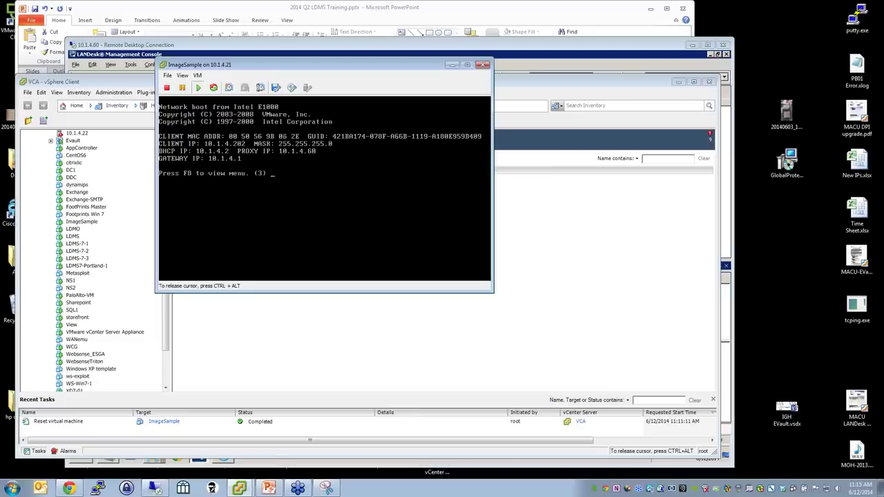
pyautogui.press('F8')
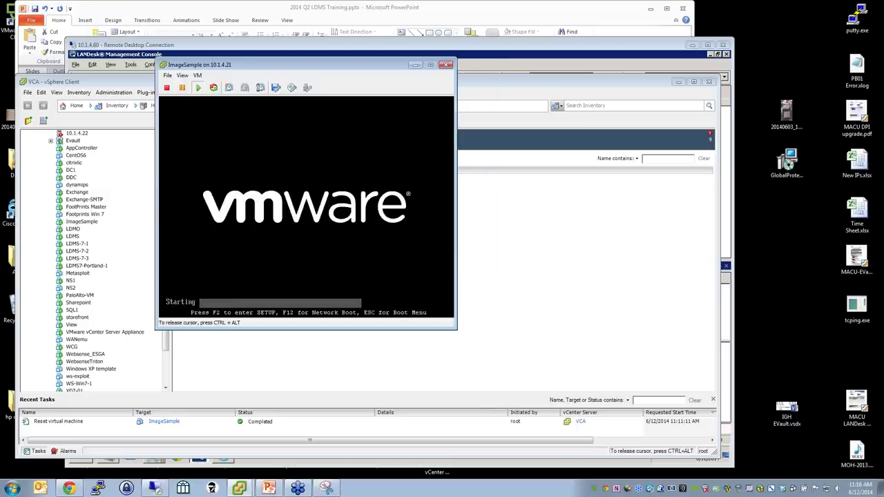
# Enter the Boot Menu during ImageSample's startup again and start the Network boot from Intel E1000
pyautogui.press('Escape')
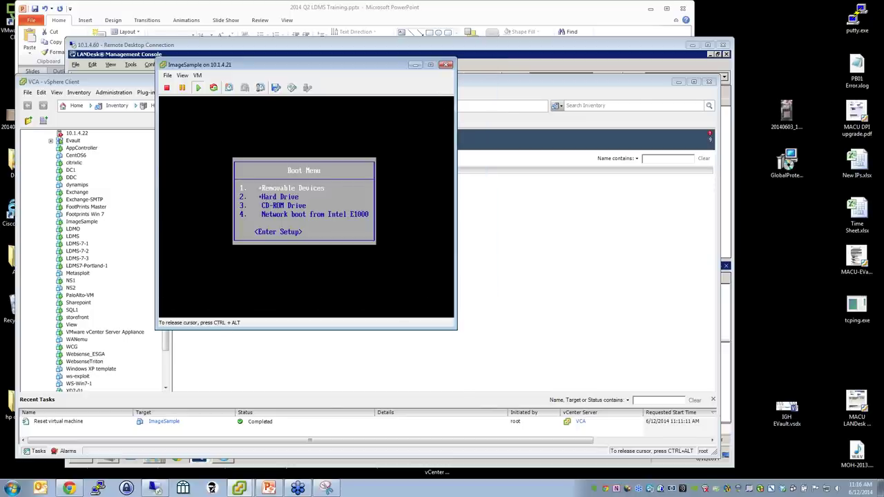
pyautogui.press('Down')
pyautogui.press('Down')
pyautogui.press('Down')
pyautogui.press('Return')
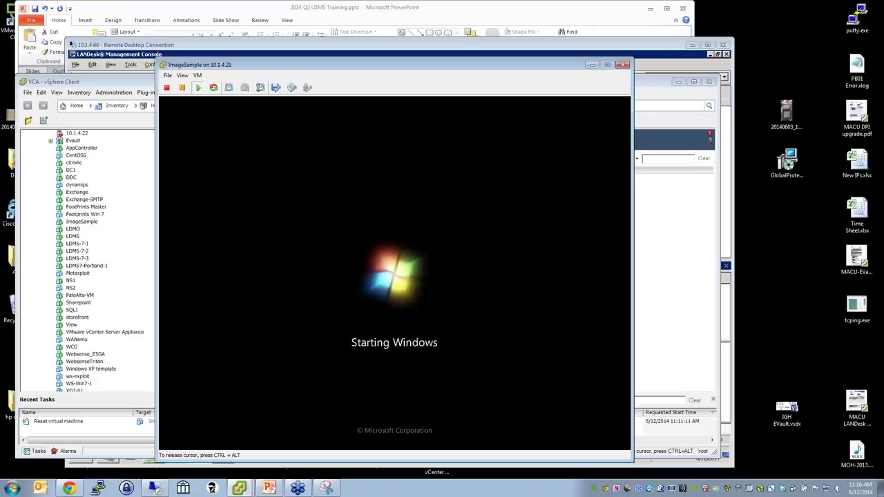
# In the LANDesk console, create a scheduled task from the Capture to LANDesk script targeting device 0050569B062E from All devices
pyautogui.hotkey('ctrl', 'alt')
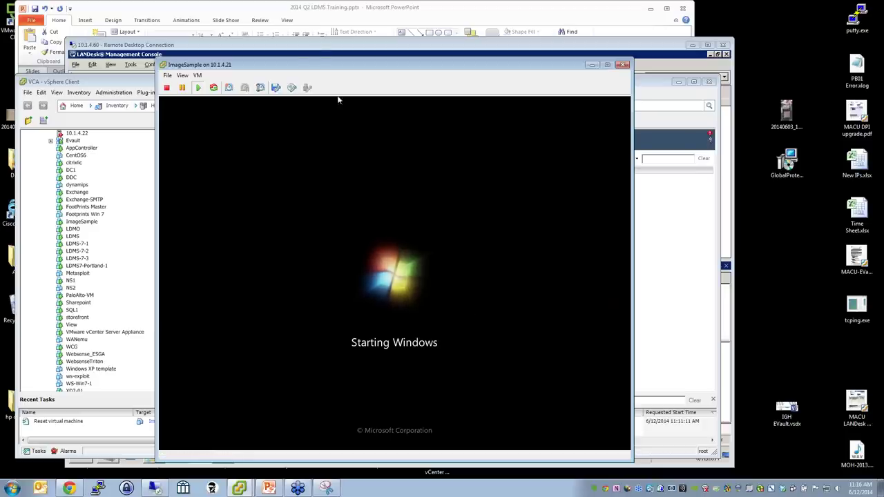
pyautogui.click(306, 54)
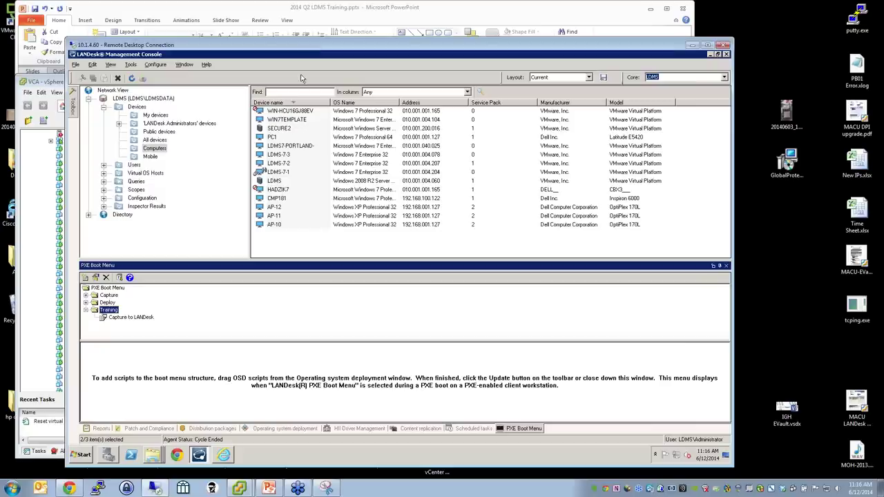
pyautogui.click(155, 140)
pyautogui.click(290, 190)
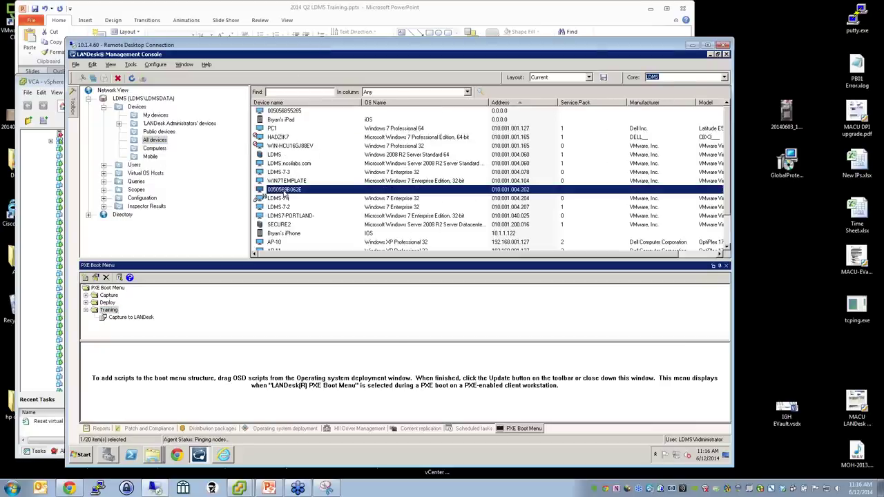
pyautogui.click(264, 429)
pyautogui.click(274, 193)
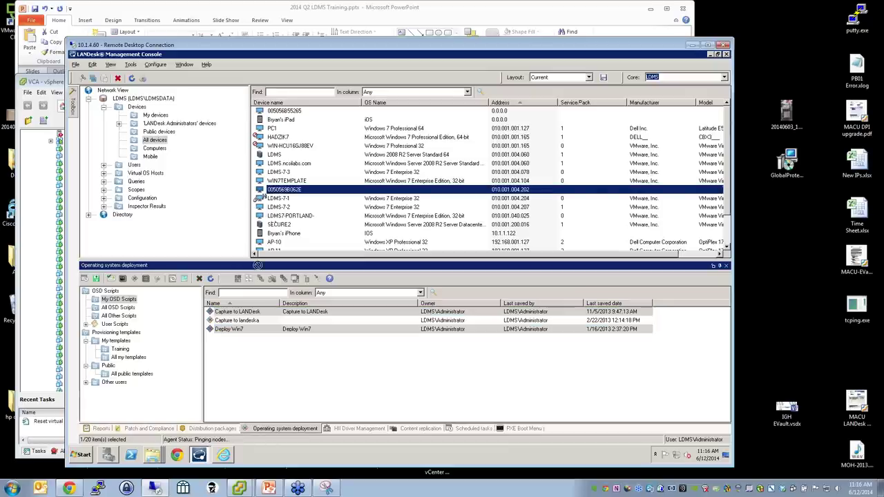
pyautogui.click(250, 313)
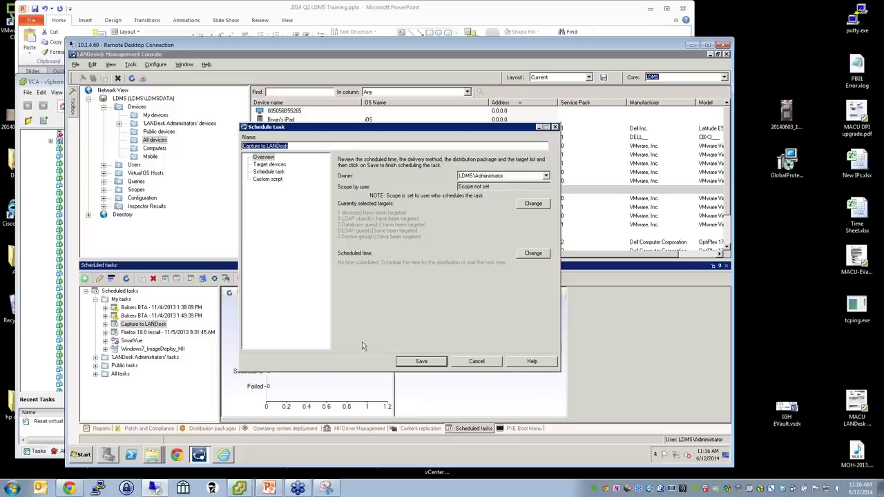
# Set the Capture to LANDesk task to start now, and save it
pyautogui.click(268, 179)
pyautogui.click(269, 171)
pyautogui.click(344, 208)
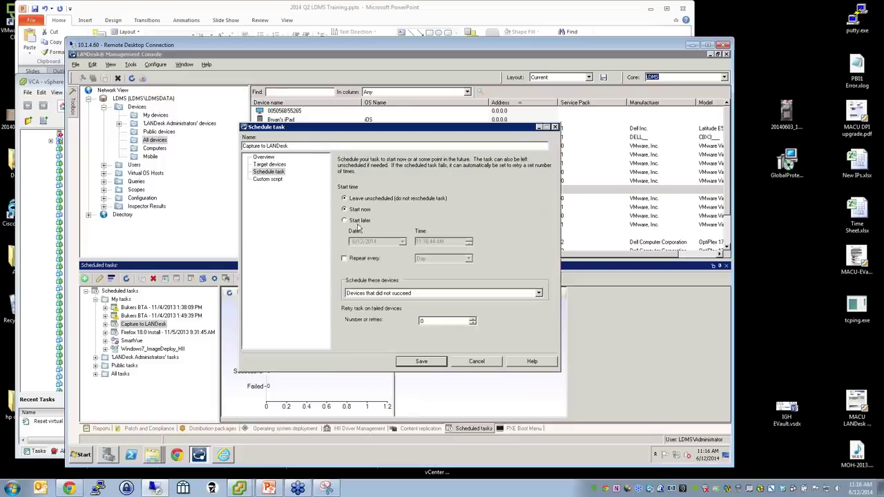
pyautogui.click(418, 361)
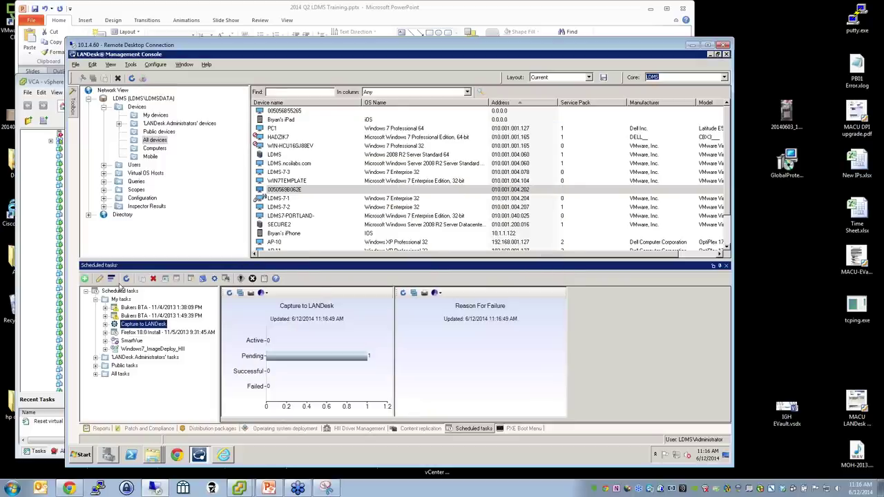
# Refresh the scheduled tasks repeatedly to monitor the status of the Capture to LANDesk task
pyautogui.click(126, 279)
pyautogui.click(127, 279)
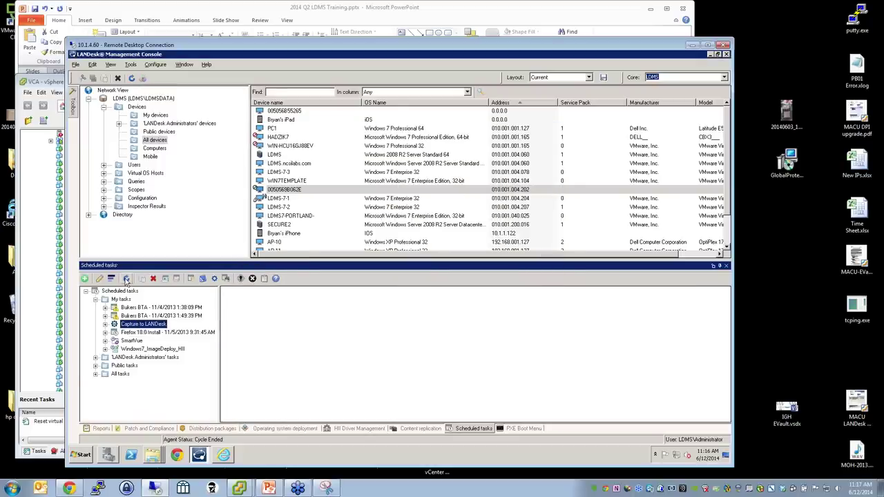
pyautogui.click(126, 280)
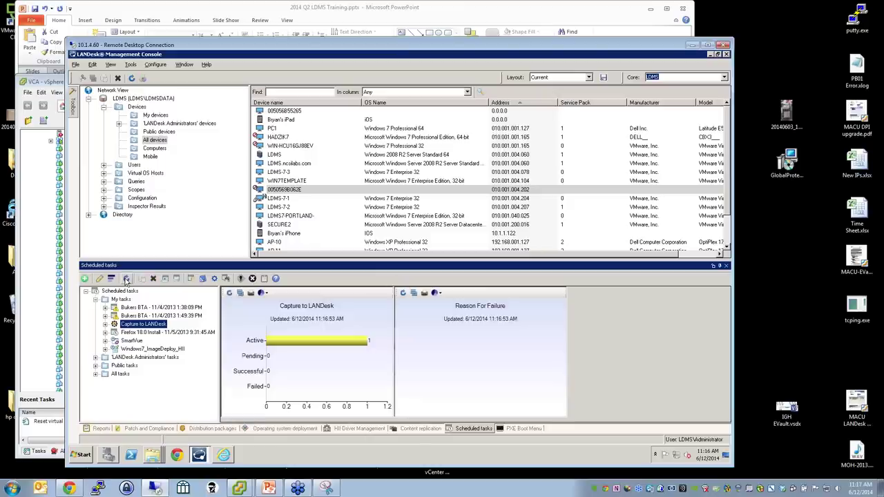
pyautogui.click(126, 279)
pyautogui.click(127, 279)
pyautogui.click(128, 279)
pyautogui.click(128, 279)
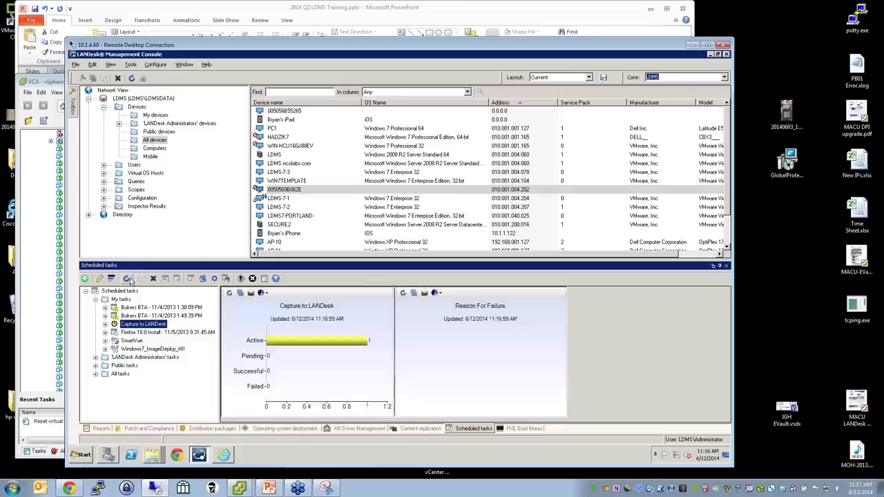
pyautogui.click(128, 279)
pyautogui.click(128, 279)
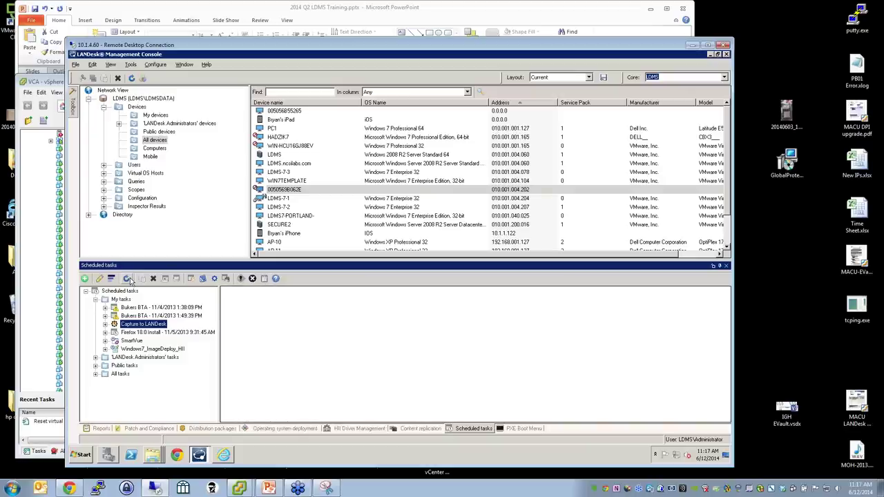
# Refresh the scheduled tasks, look at the ImageSample console, and examine the Capture to LANDesk task's status again
pyautogui.click(128, 279)
pyautogui.click(238, 469)
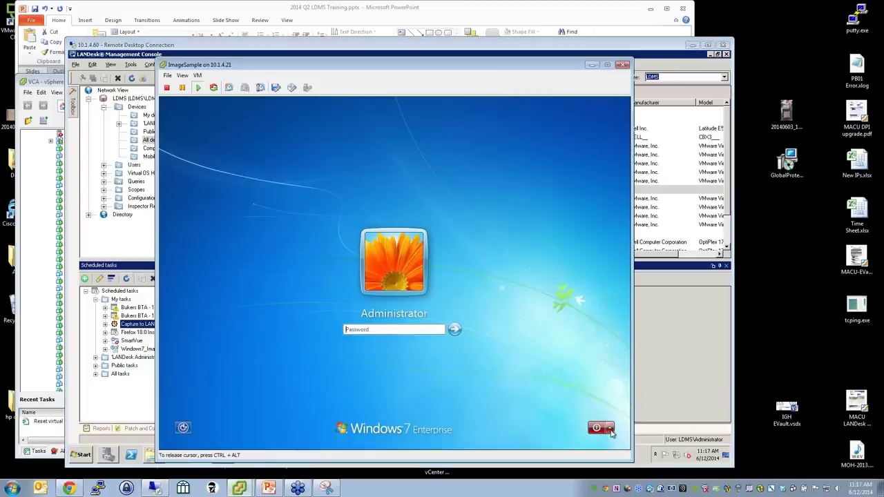
pyautogui.click(611, 431)
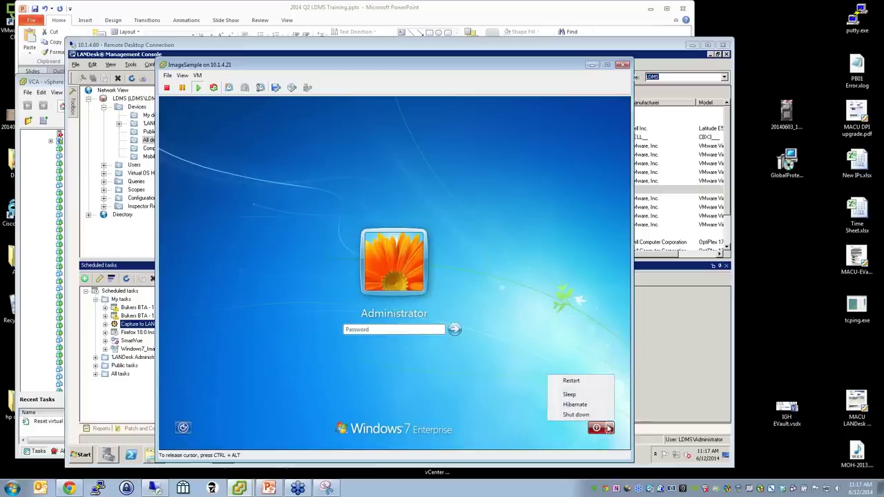
pyautogui.click(285, 350)
pyautogui.hotkey('ctrl', 'alt')
pyautogui.click(101, 428)
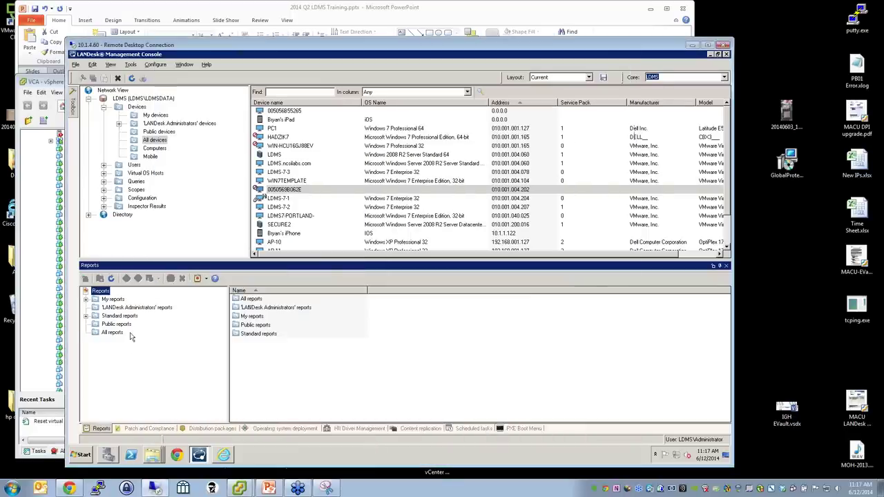
pyautogui.click(271, 429)
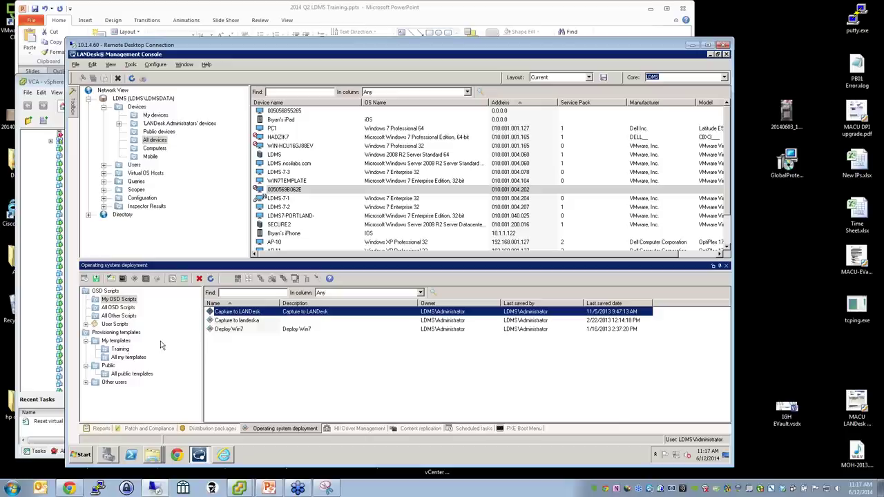
pyautogui.click(471, 429)
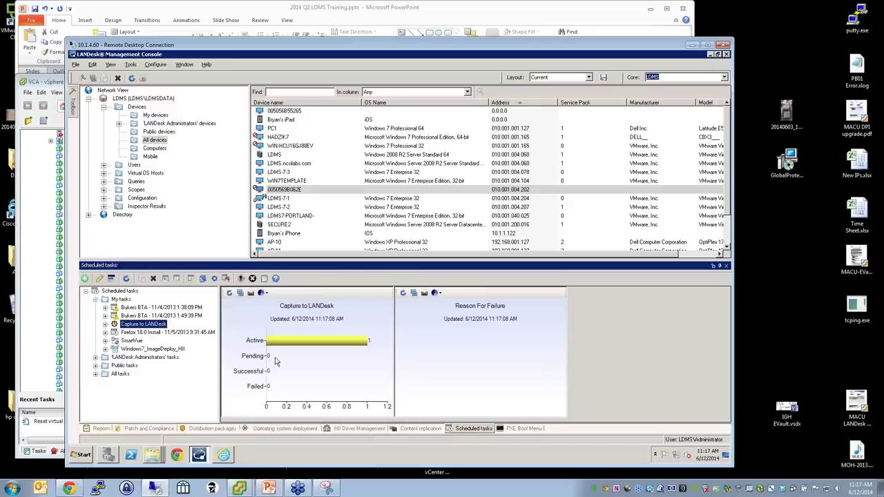
pyautogui.click(126, 278)
# Switch to the ImageSample console and restart the machine from its Windows logon screen
pyautogui.moveTo(297, 489)
pyautogui.click(239, 469)
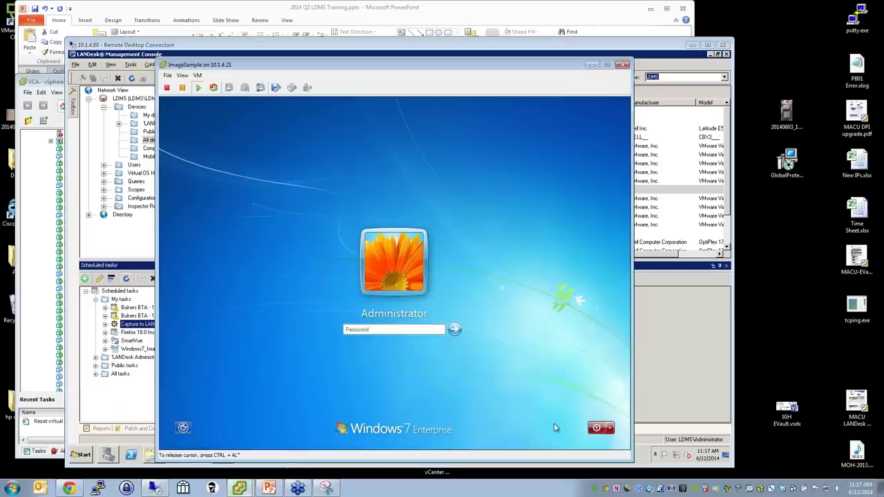
pyautogui.click(610, 430)
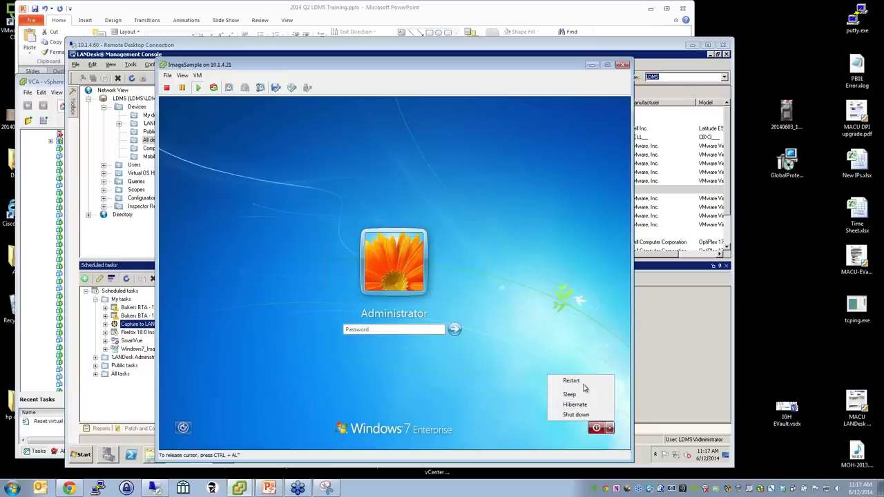
pyautogui.click(582, 384)
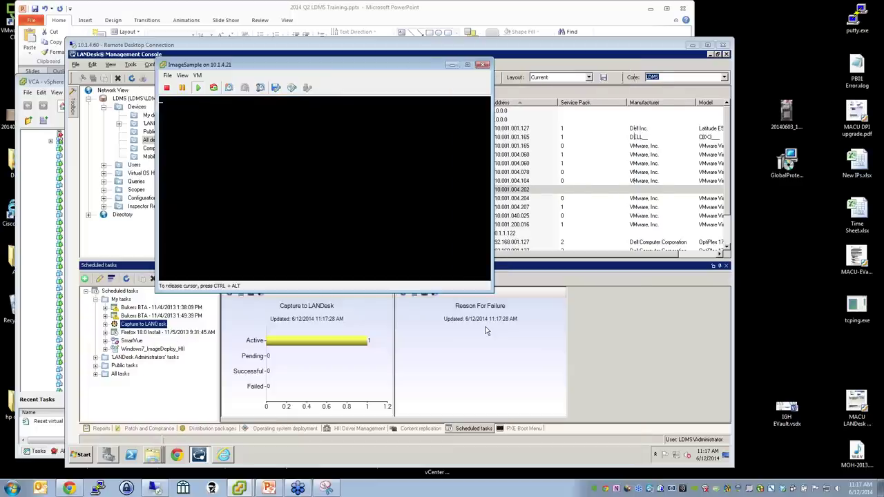
# Enter the Boot Menu during ImageSample's startup and hold it there with the CD-ROM Drive entry highlighted
pyautogui.press('Escape')
pyautogui.press('Down')
pyautogui.press('Down')
pyautogui.press('Down')
pyautogui.press('Return')
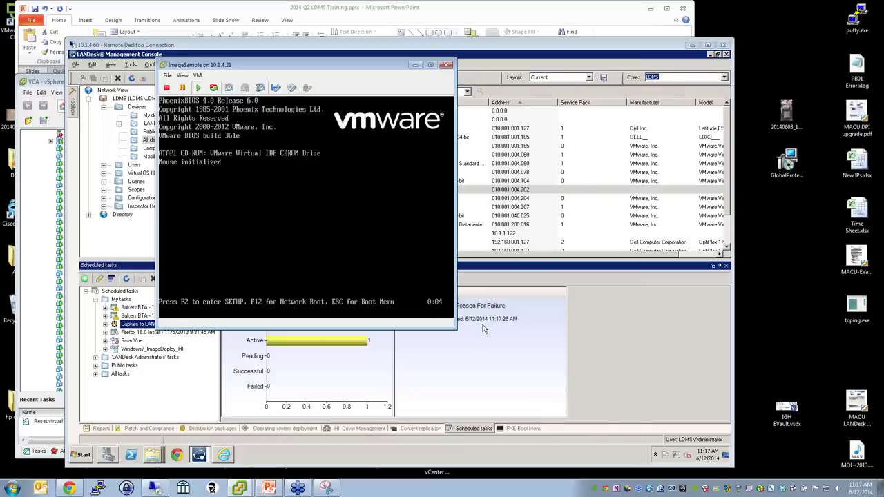
pyautogui.click(415, 277)
pyautogui.press('Escape')
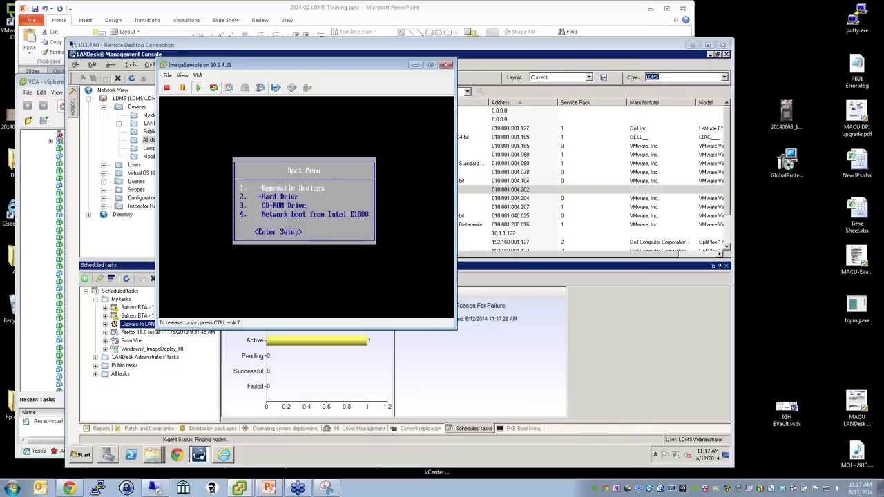
pyautogui.press('Down')
pyautogui.press('Down')
pyautogui.hotkey('ctrl', 'alt')
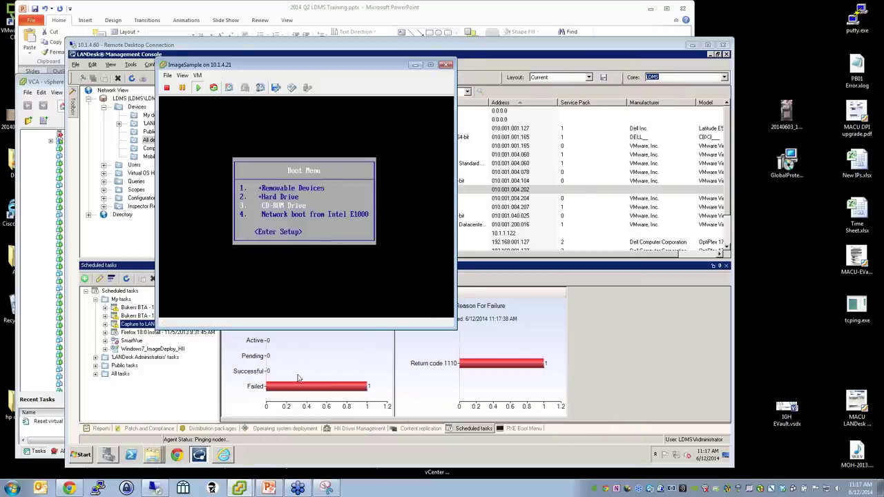
# In the LANDesk console, start the Capture to LANDesk scheduled task again now for all devices
pyautogui.click(225, 403)
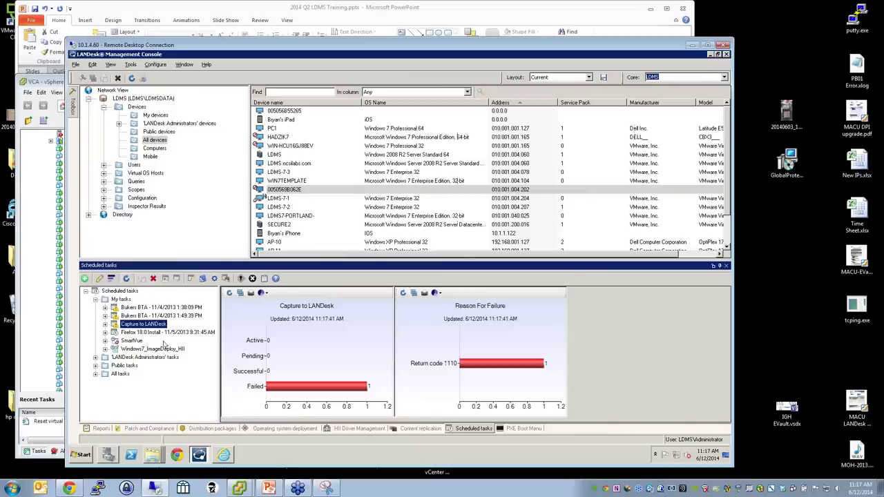
pyautogui.rightClick(150, 325)
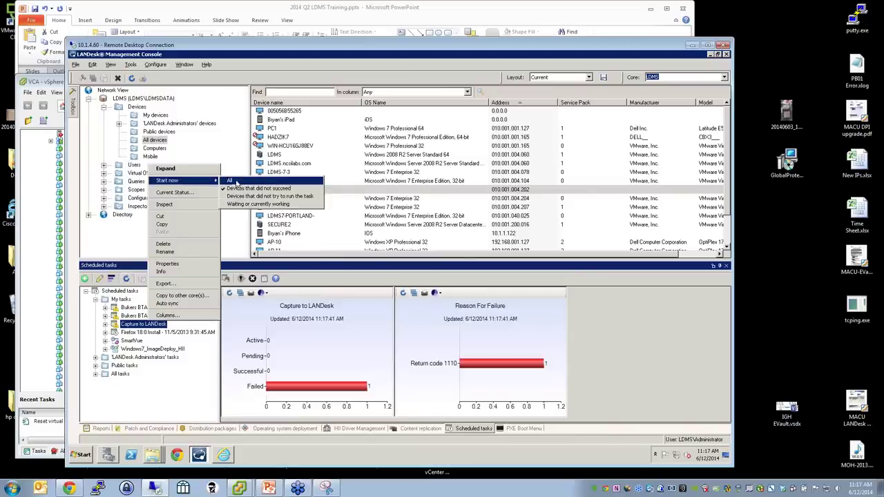
pyautogui.click(174, 192)
# Refresh the scheduled tasks repeatedly to monitor the restarted Capture to LANDesk task
pyautogui.click(127, 279)
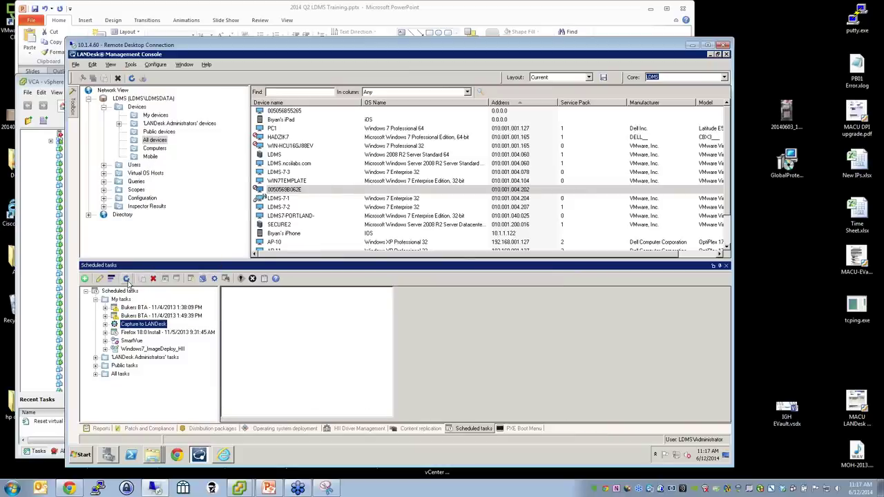
pyautogui.click(128, 279)
pyautogui.click(127, 279)
pyautogui.click(128, 281)
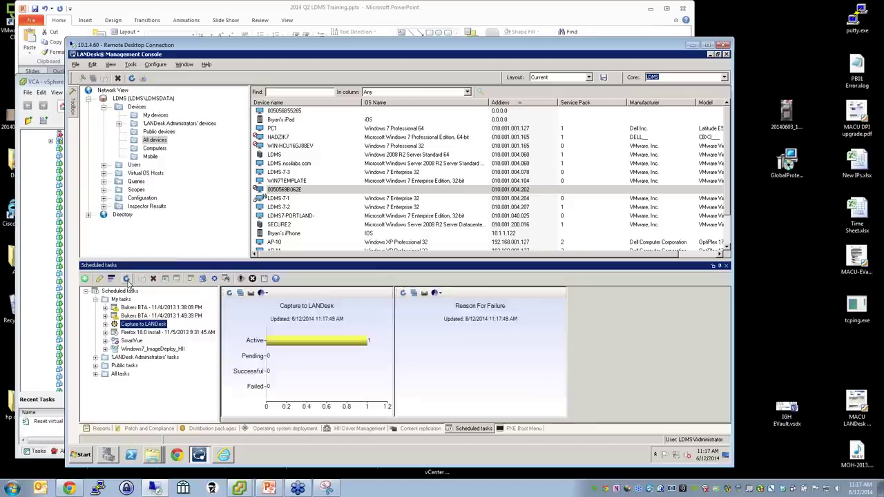
pyautogui.click(128, 280)
pyautogui.click(128, 281)
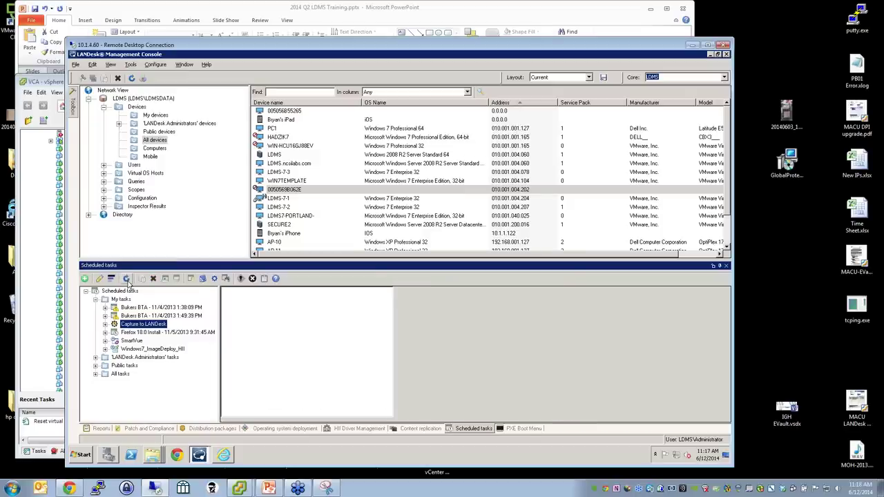
pyautogui.click(126, 279)
pyautogui.click(127, 278)
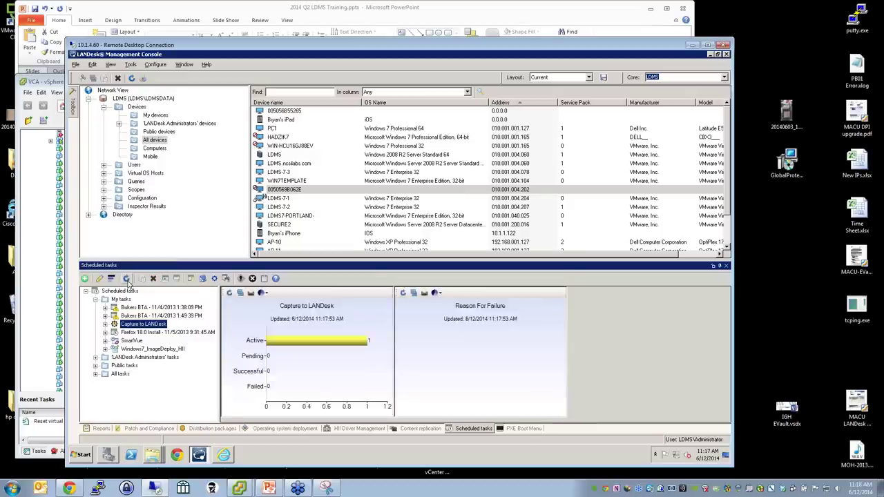
pyautogui.click(127, 279)
pyautogui.click(126, 278)
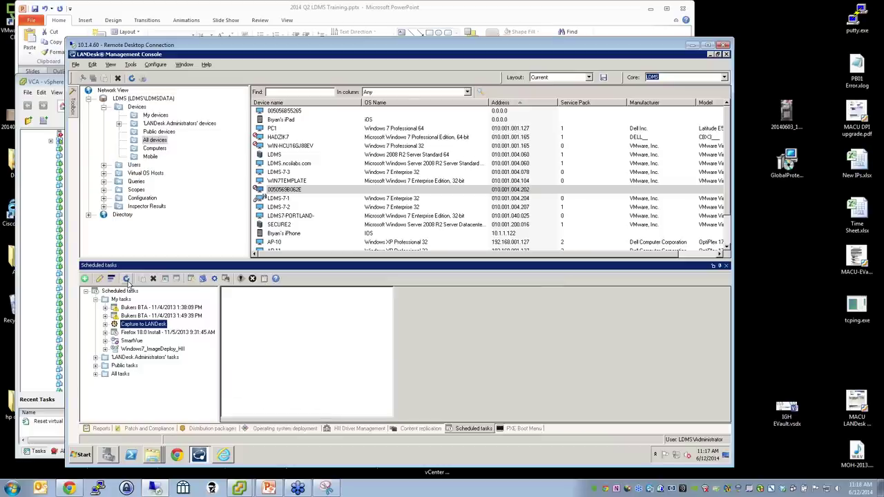
pyautogui.click(126, 278)
pyautogui.click(126, 278)
pyautogui.click(126, 279)
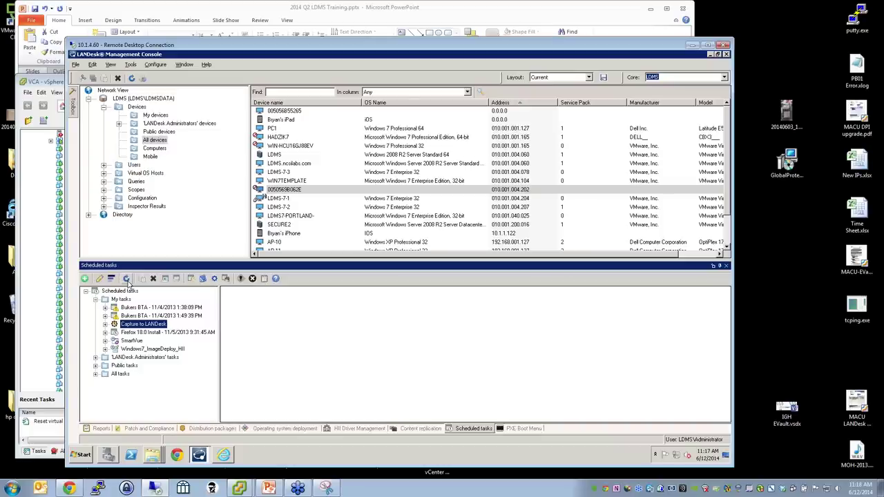
pyautogui.click(126, 278)
pyautogui.click(126, 278)
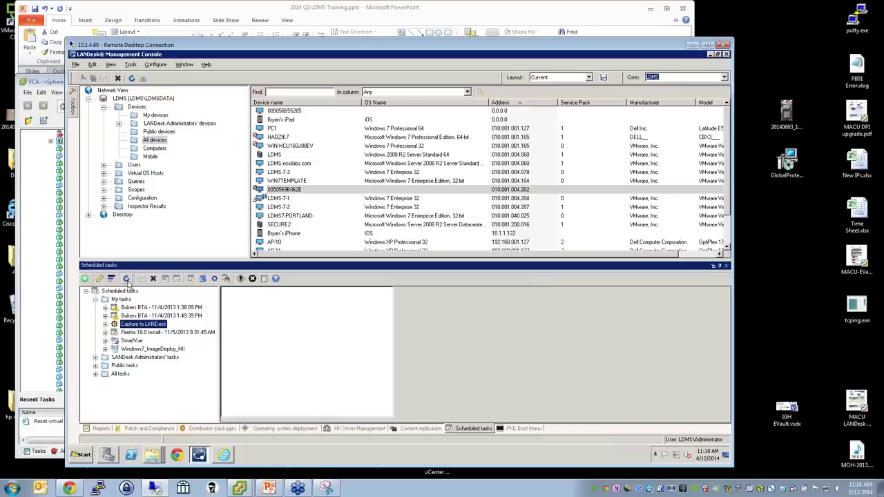
pyautogui.click(126, 278)
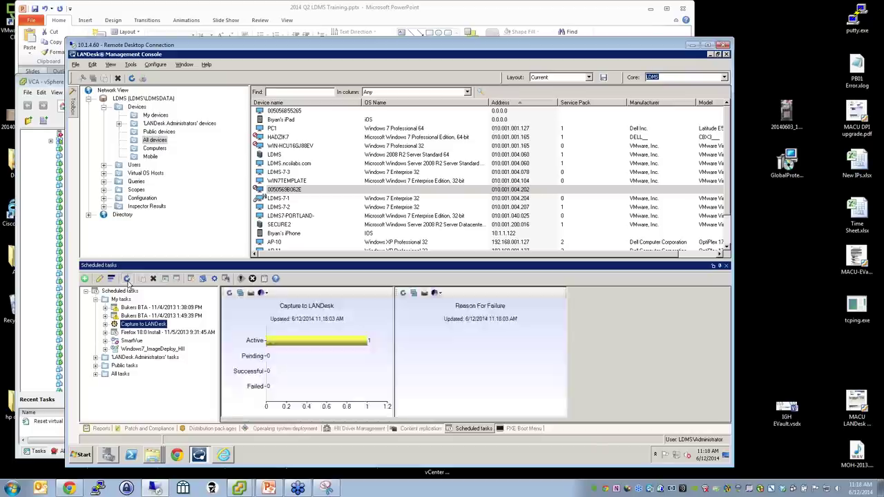
pyautogui.click(127, 280)
pyautogui.click(126, 279)
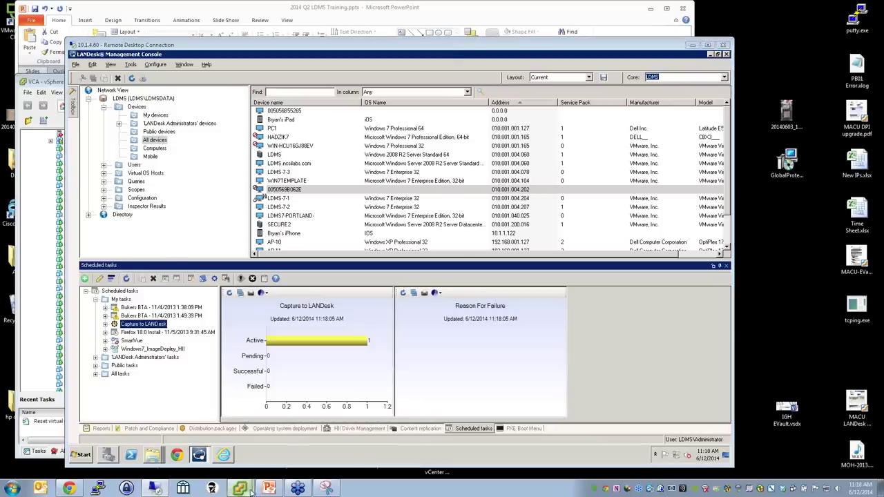
# Return to the ImageSample console and start the Network boot from Intel E1000 in its Boot Menu
pyautogui.moveTo(239, 489)
pyautogui.click(273, 447)
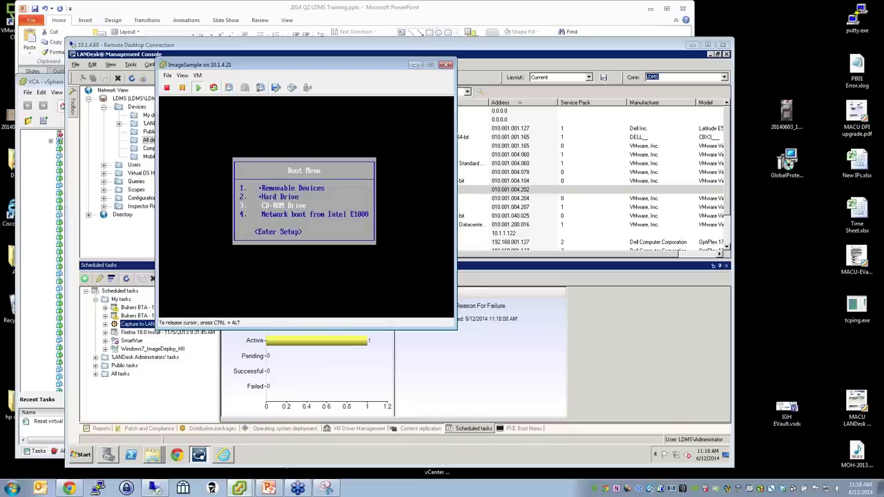
pyautogui.press('Down')
pyautogui.press('Return')
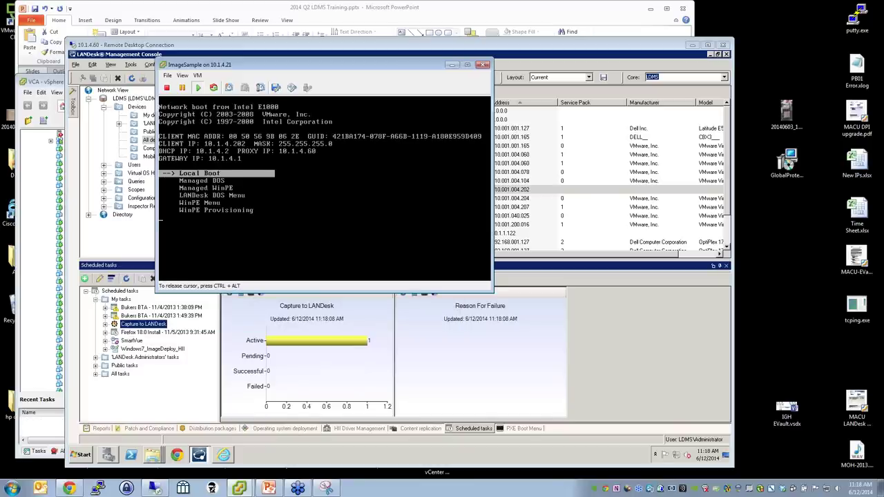
# Move through ImageSample's PXE boot options and leave the WinPE Menu entry highlighted
pyautogui.press('Down')
pyautogui.press('Down')
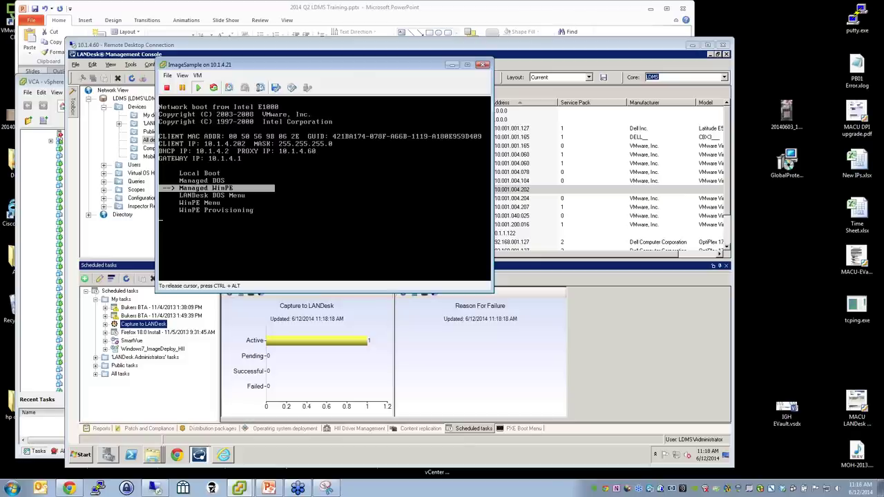
pyautogui.press('Up')
pyautogui.press('Up')
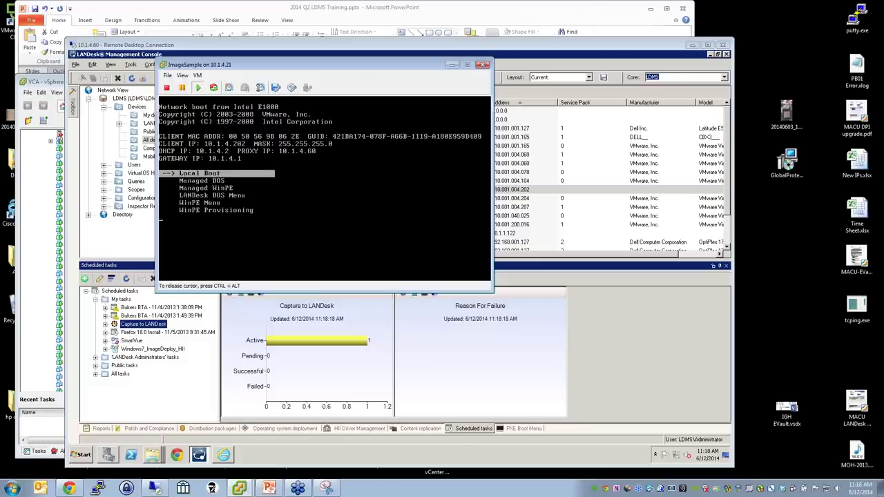
pyautogui.press('Down')
pyautogui.press('Down')
pyautogui.press('Down')
pyautogui.press('Down')
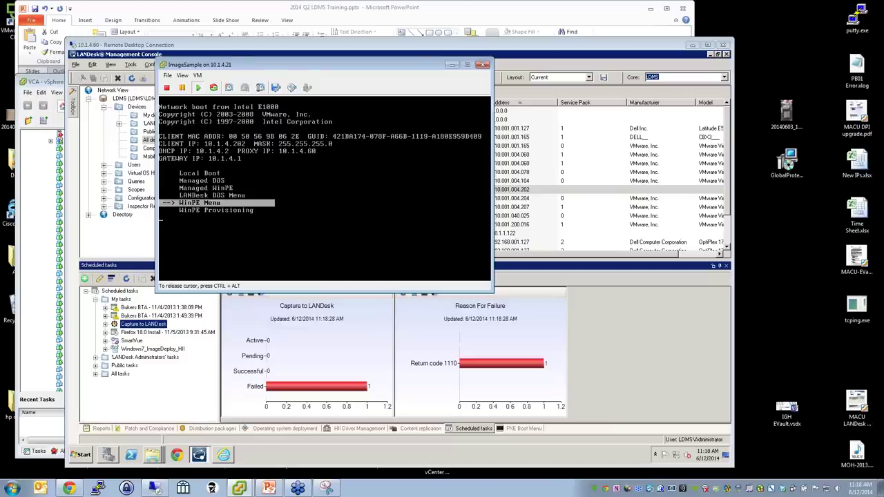
pyautogui.hotkey('ctrl', 'alt')
# In the LANDesk console, create a new Capture to LANDesk task targeting device 0050569B062E, set it to start now, and save it
pyautogui.click(290, 196)
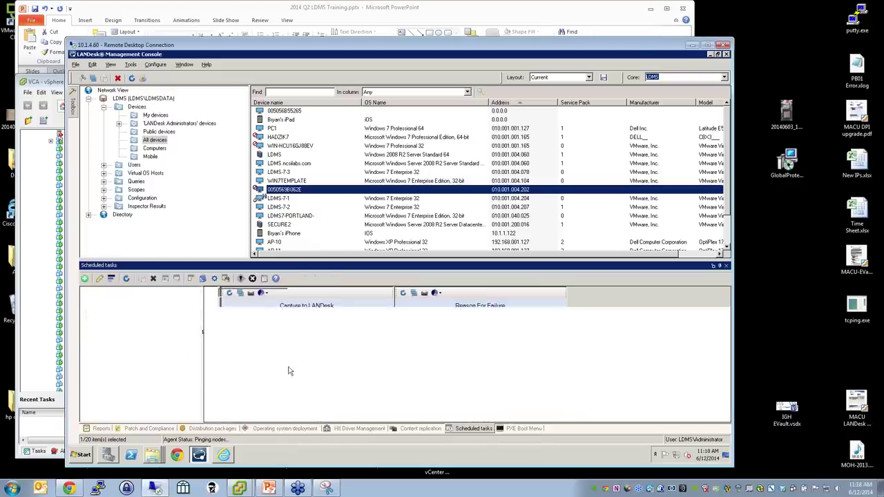
pyautogui.doubleClick(245, 320)
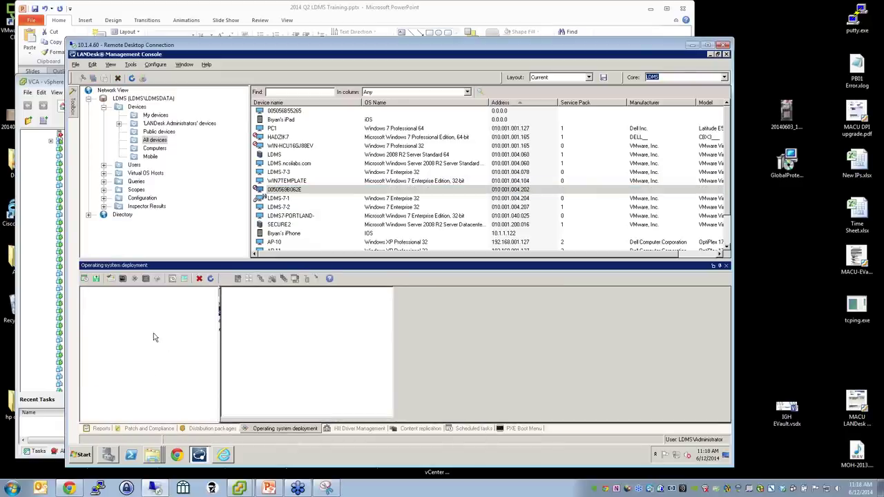
pyautogui.doubleClick(153, 333)
pyautogui.click(270, 172)
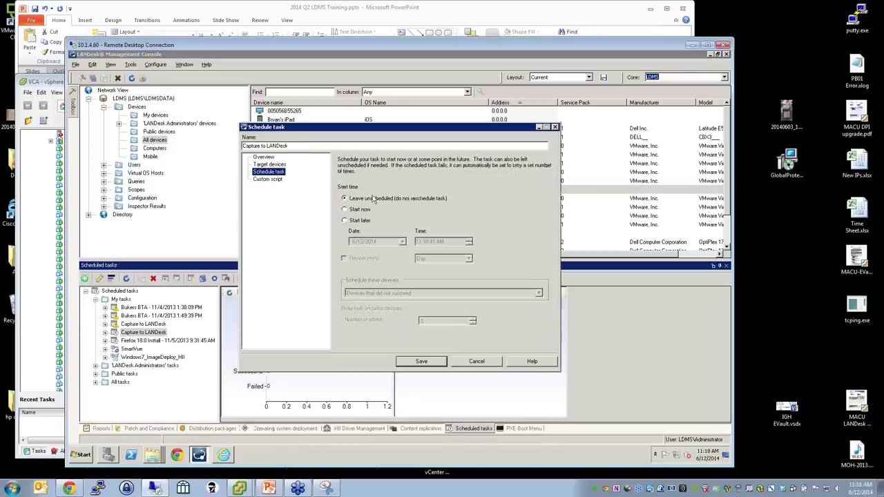
pyautogui.click(357, 210)
pyautogui.click(421, 362)
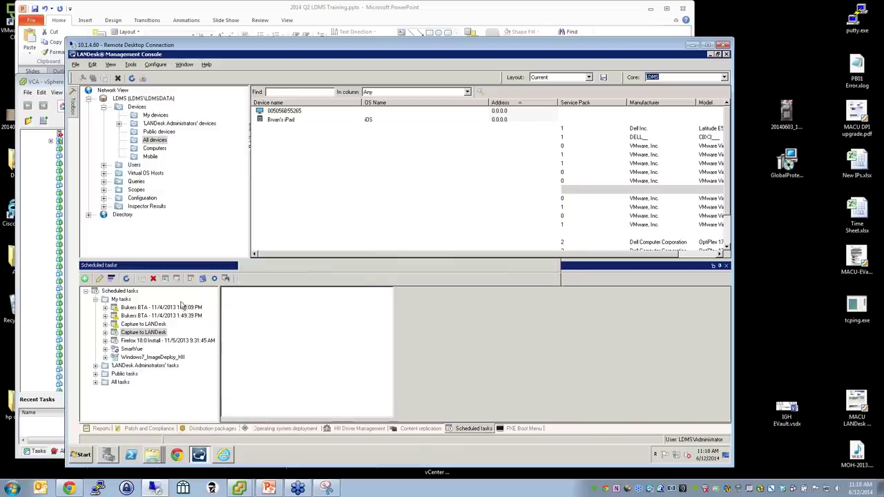
# Refresh the scheduled tasks repeatedly to follow the status of the new Capture to LANDesk task
pyautogui.click(127, 279)
pyautogui.click(127, 279)
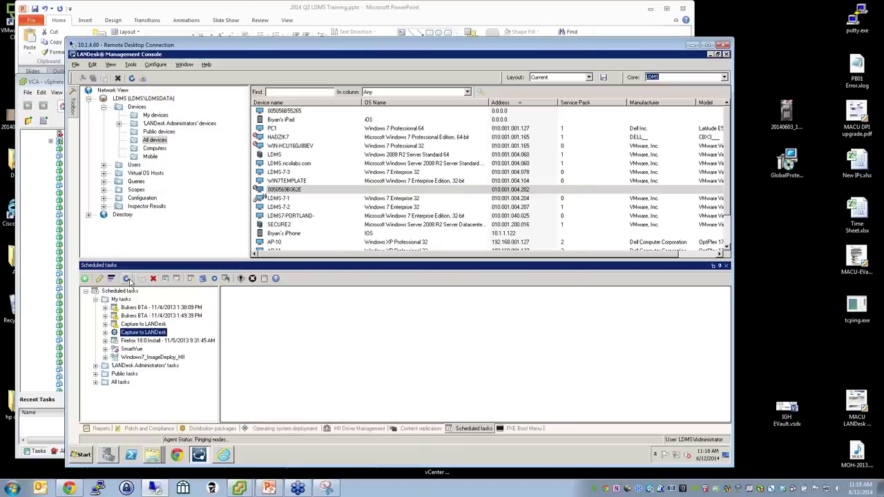
pyautogui.click(127, 279)
pyautogui.click(126, 279)
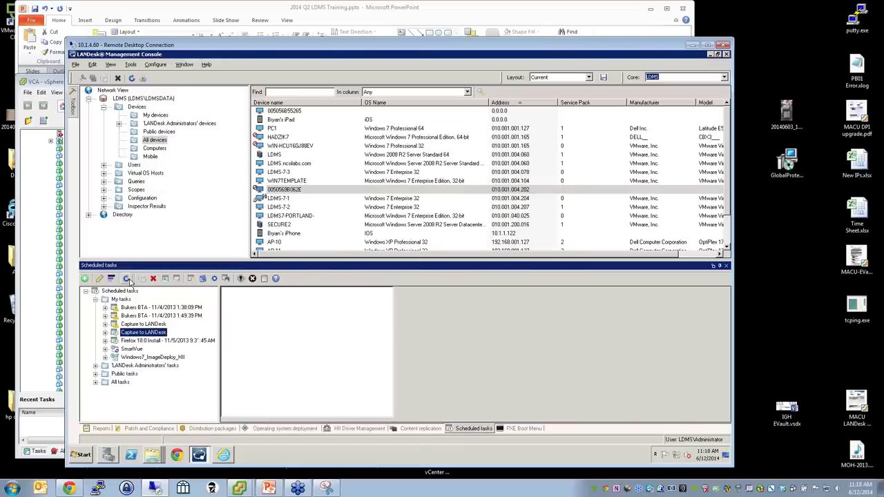
pyautogui.click(128, 280)
pyautogui.click(128, 280)
pyautogui.click(127, 280)
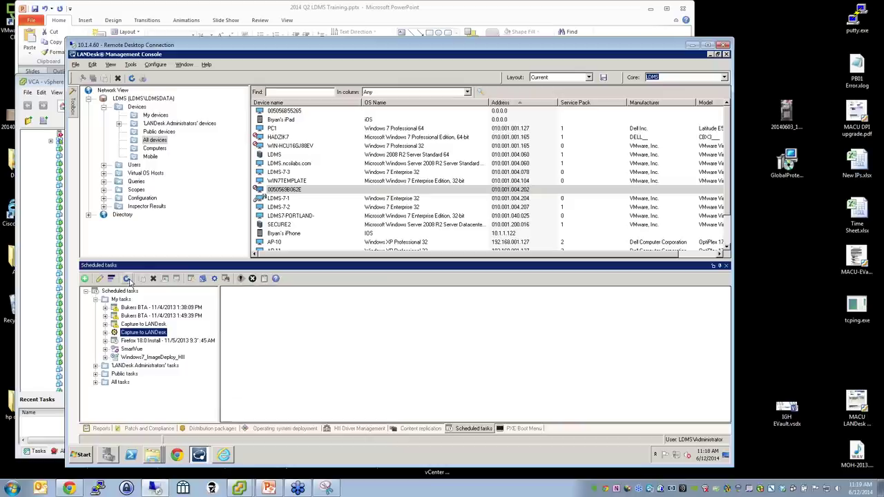
pyautogui.click(127, 280)
pyautogui.click(127, 280)
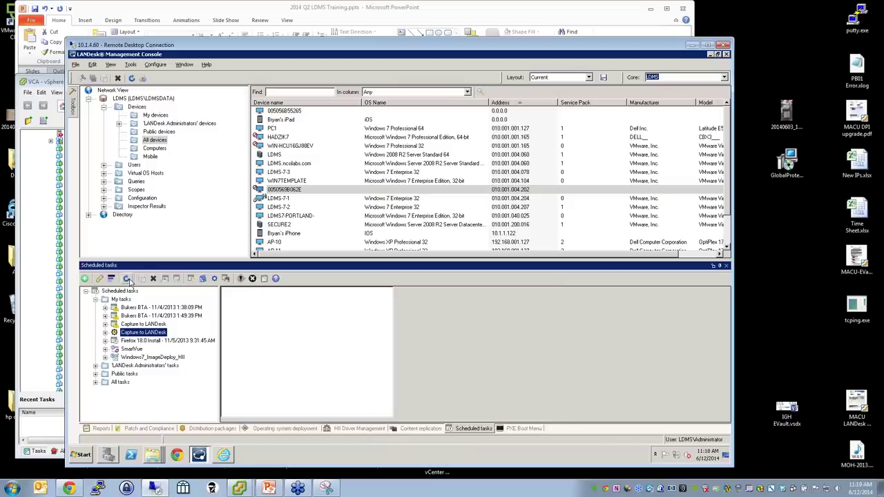
# Keep refreshing the scheduled tasks to monitor the Capture to LANDesk task's active, pending, successful and failed chart
pyautogui.click(128, 281)
pyautogui.click(128, 281)
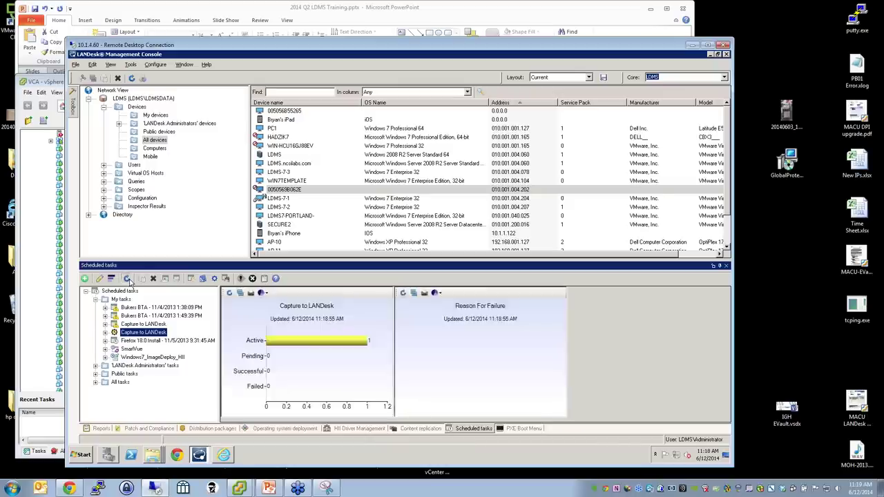
pyautogui.click(128, 281)
pyautogui.click(128, 280)
pyautogui.click(128, 280)
pyautogui.click(128, 280)
pyautogui.click(128, 281)
pyautogui.click(128, 280)
pyautogui.click(128, 280)
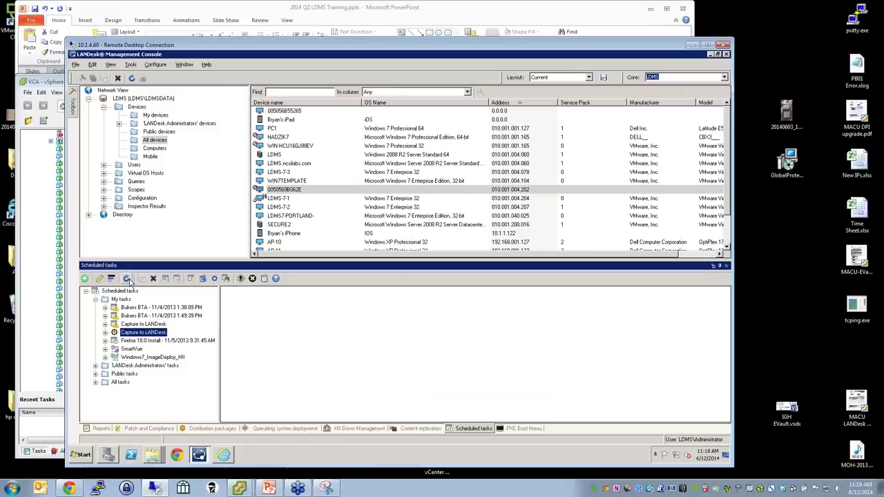
pyautogui.click(128, 280)
pyautogui.click(128, 280)
pyautogui.click(128, 280)
pyautogui.click(128, 280)
pyautogui.click(128, 280)
pyautogui.click(128, 281)
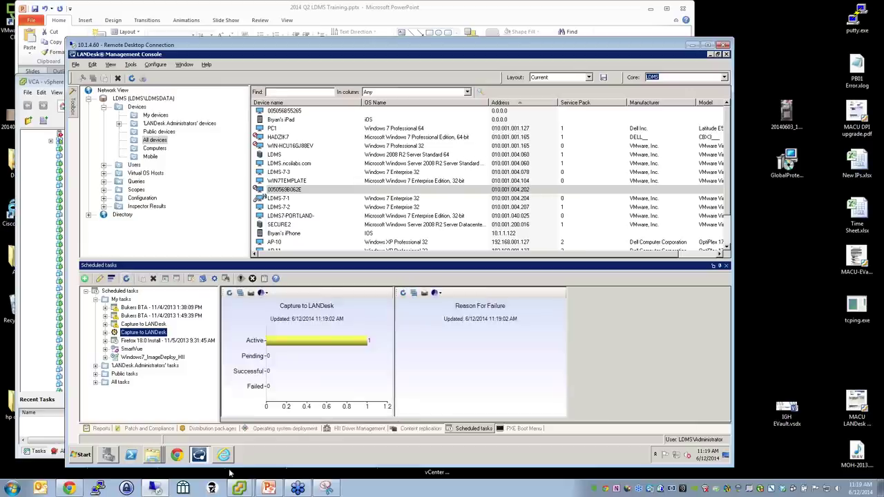
pyautogui.click(128, 280)
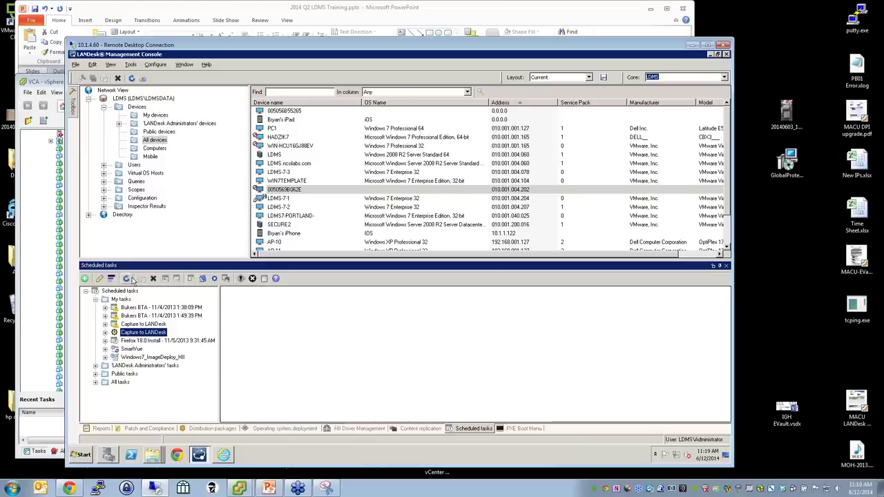
pyautogui.click(129, 279)
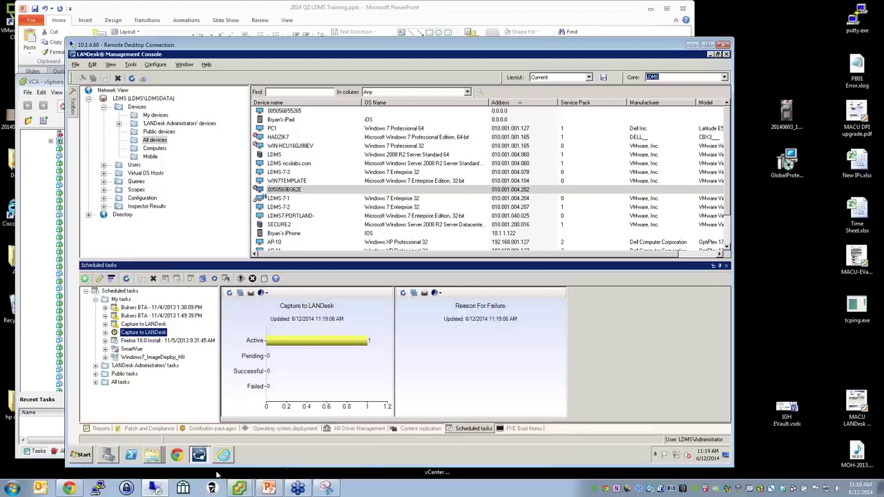
# Switch to the ImageSample console and move through its PXE boot options, ending on Local Boot
pyautogui.moveTo(241, 489)
pyautogui.click(238, 467)
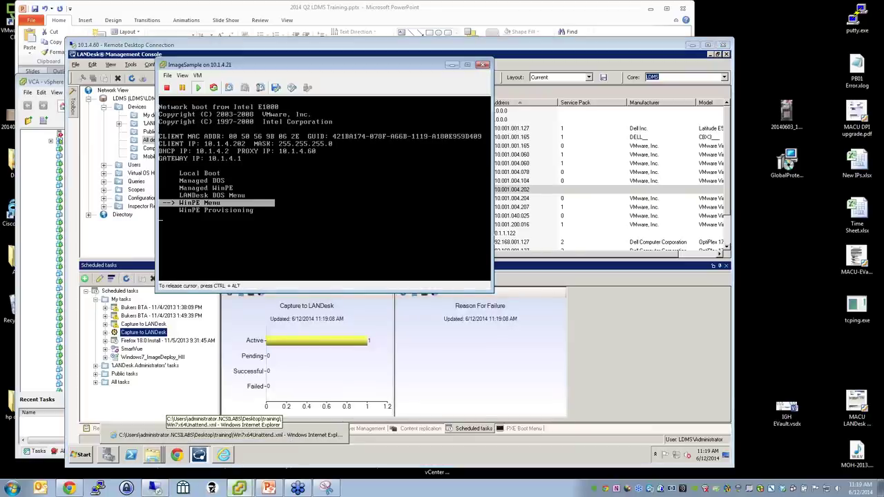
pyautogui.press('Down')
pyautogui.press('Up')
pyautogui.press('Up')
pyautogui.press('Up')
pyautogui.press('Down')
pyautogui.press('Down')
pyautogui.press('Down')
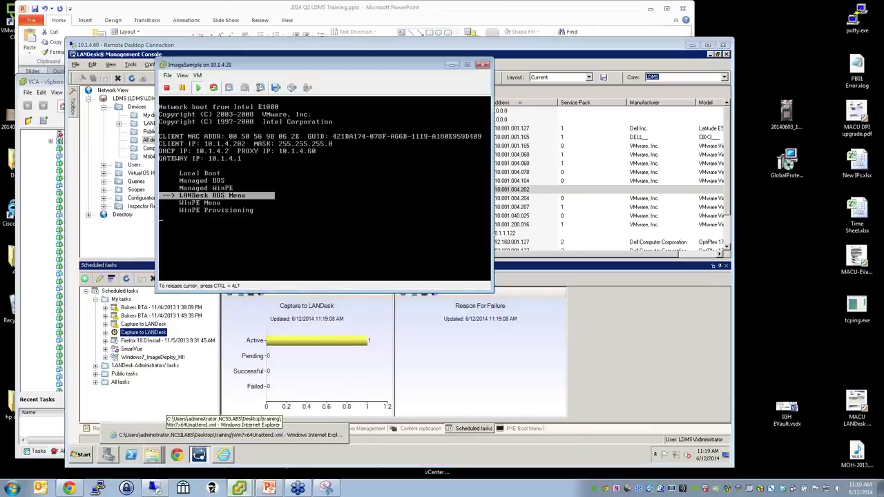
pyautogui.press('Down')
pyautogui.press('Up')
pyautogui.press('Up')
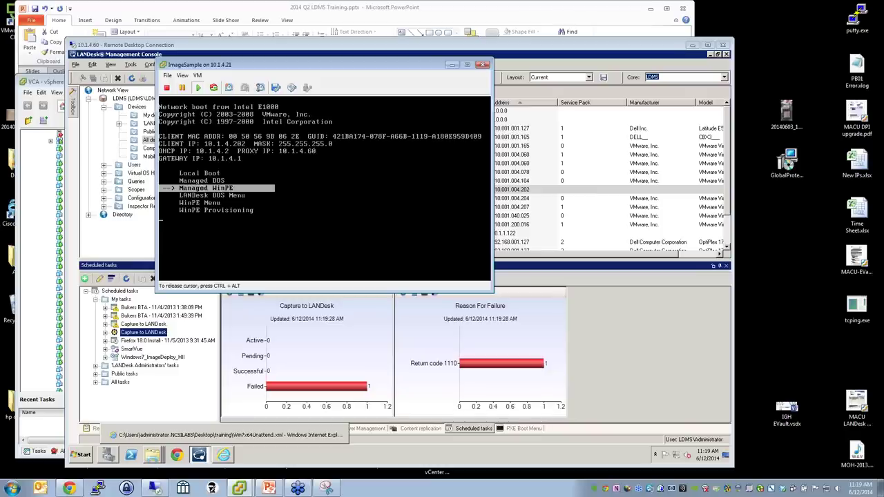
pyautogui.press('Up')
pyautogui.press('Up')
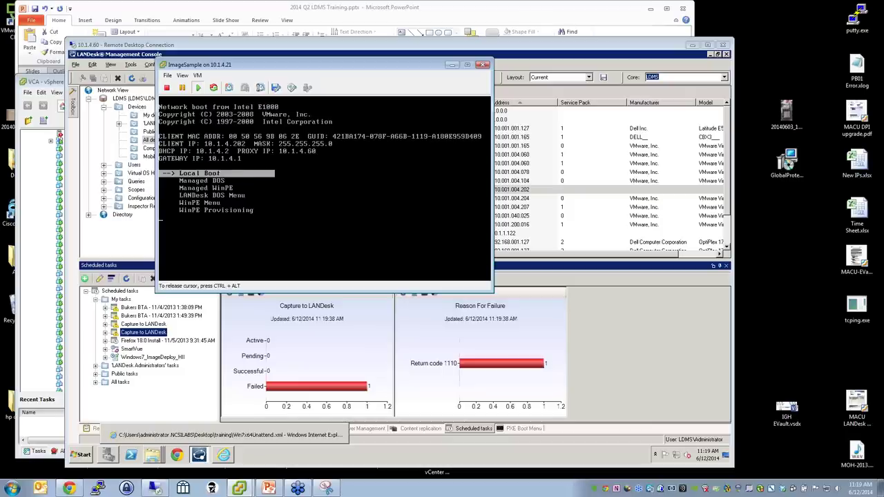
# Boot ImageSample into the WinPE Menu option, then check the LANDesk console and return to ImageSample's boot progress
pyautogui.press('Down')
pyautogui.press('Down')
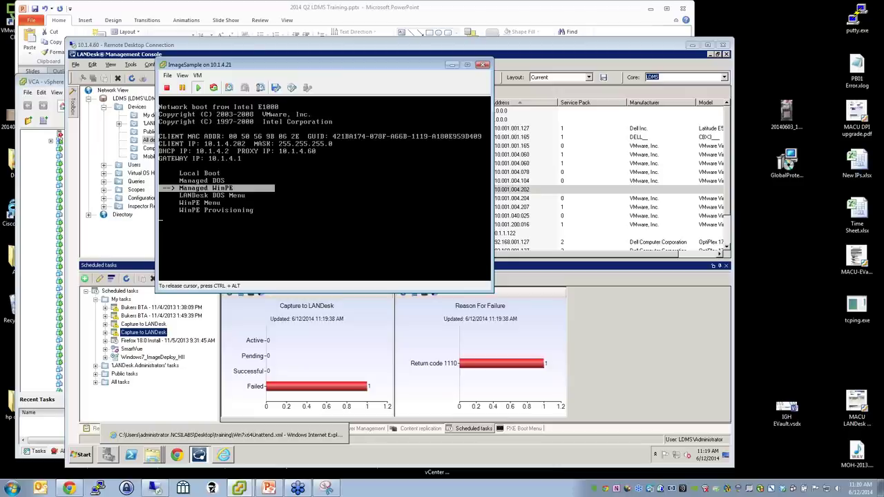
pyautogui.press('Down')
pyautogui.press('Down')
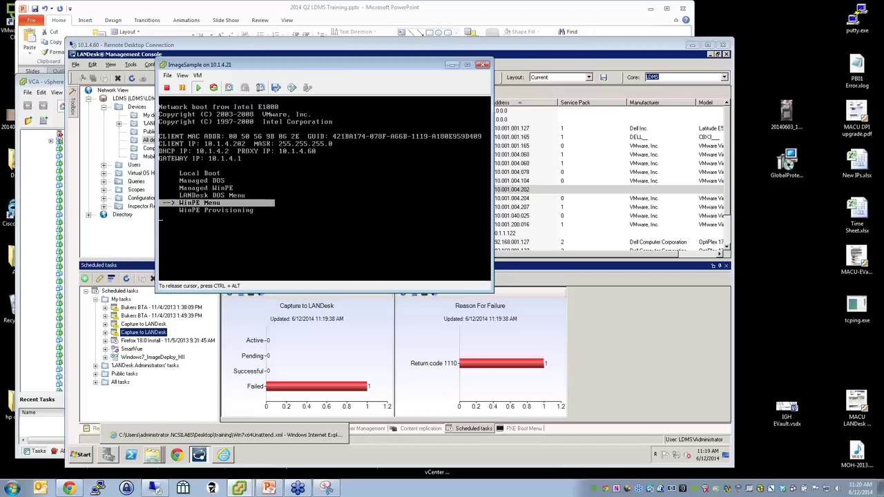
pyautogui.press('Return')
pyautogui.hotkey('ctrl', 'alt')
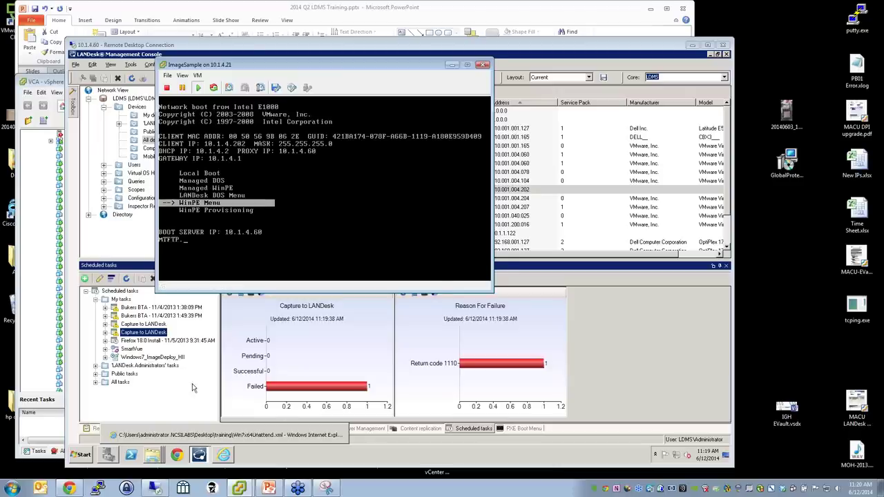
pyautogui.click(193, 388)
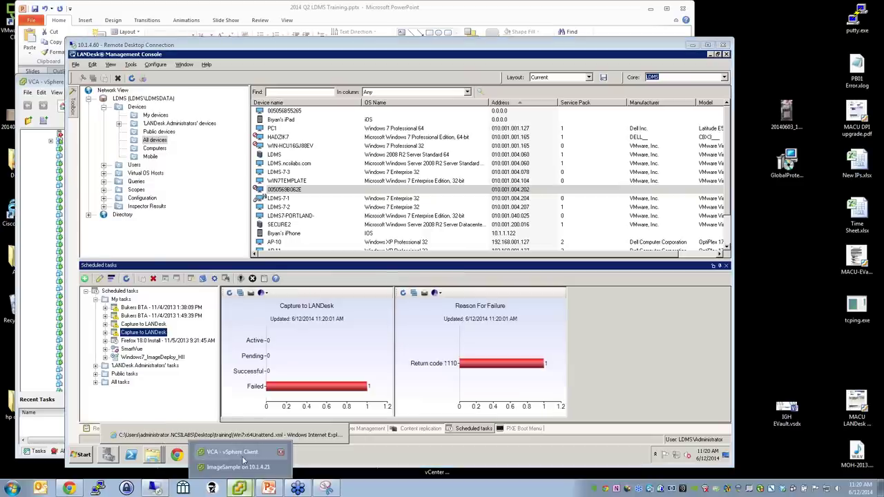
pyautogui.click(242, 462)
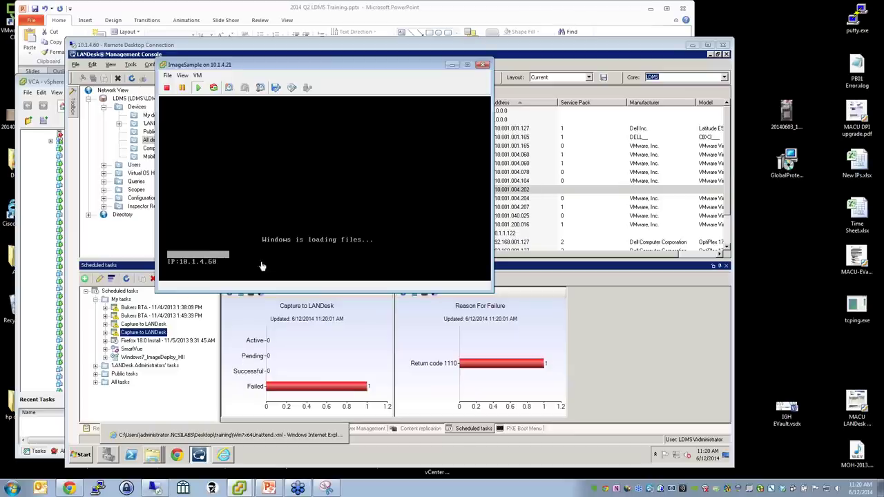
# In the LANDesk console's operating system deployment tool, show All Other Scripts and highlight PXE Representative Deployment
pyautogui.click(155, 489)
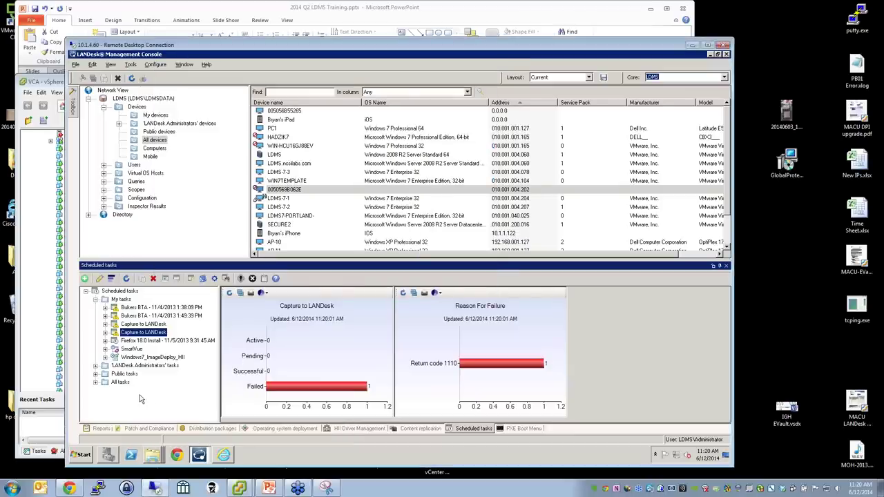
pyautogui.click(279, 429)
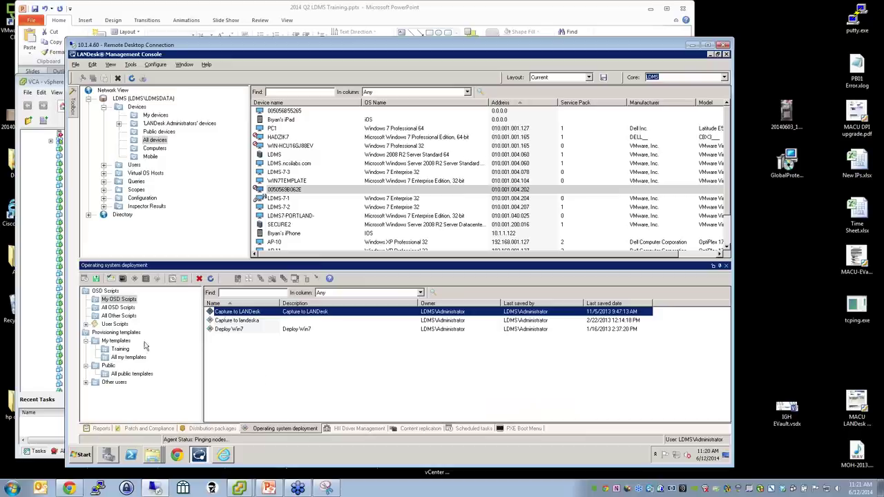
pyautogui.click(119, 316)
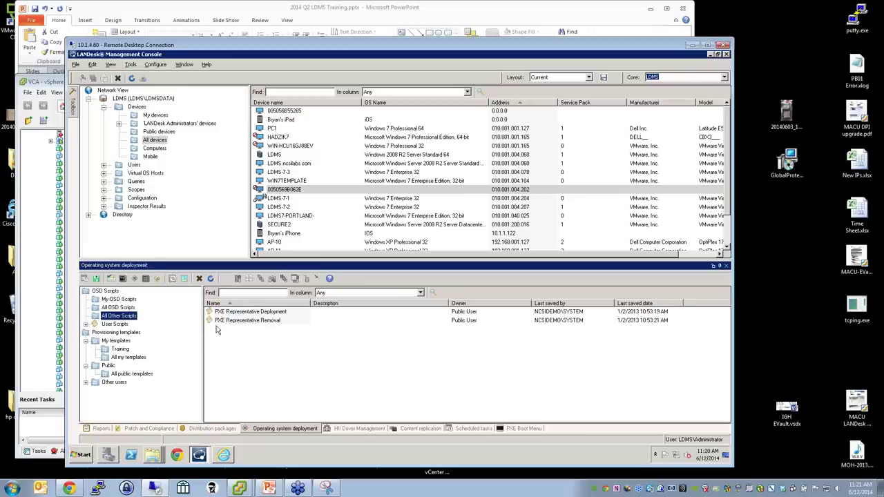
pyautogui.click(268, 312)
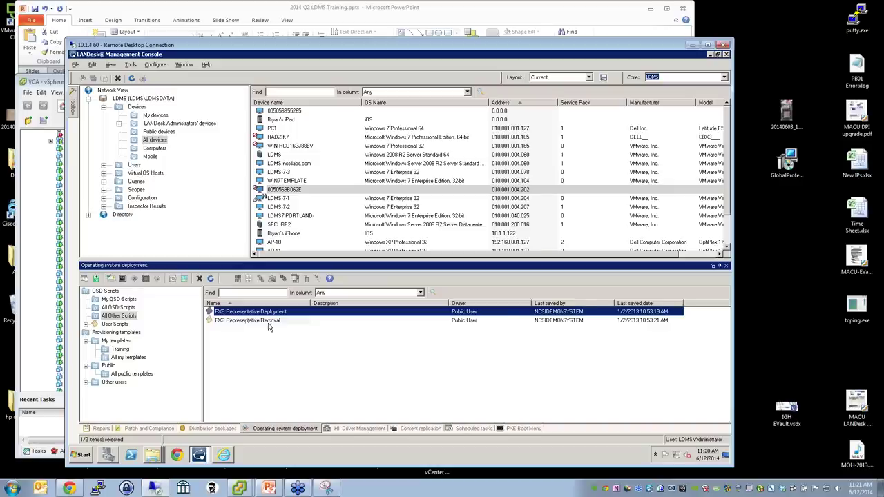
pyautogui.click(270, 322)
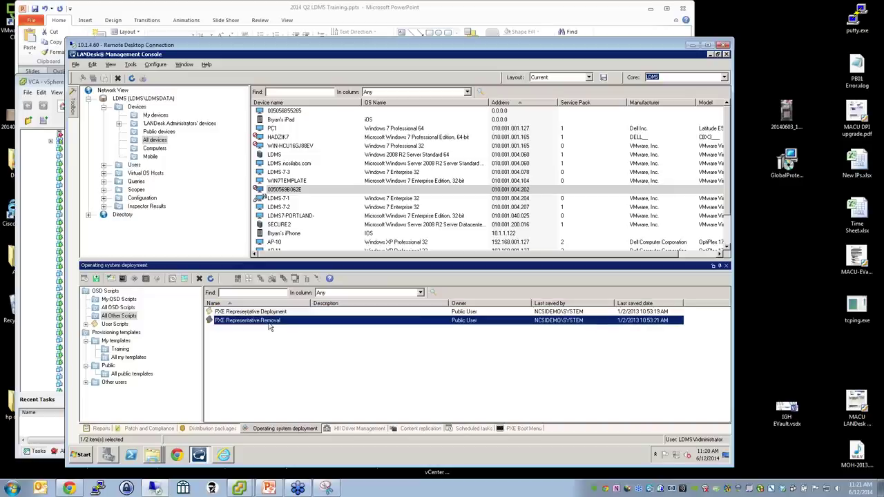
pyautogui.press('Up')
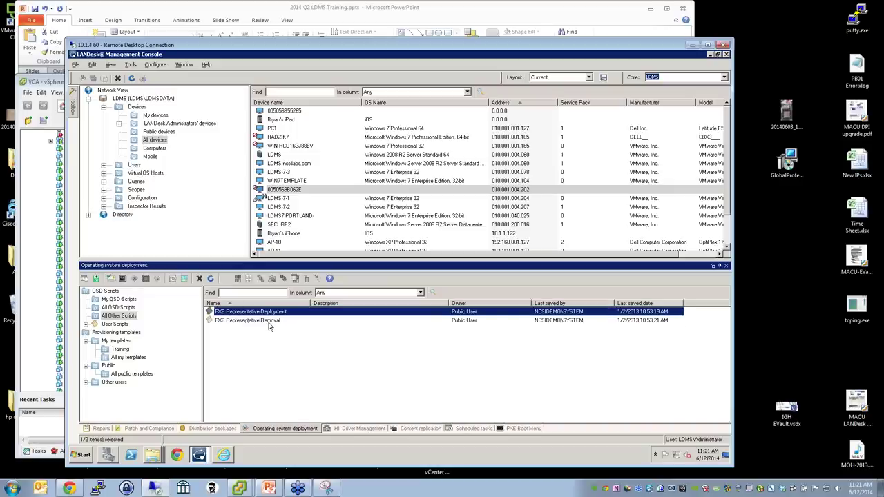
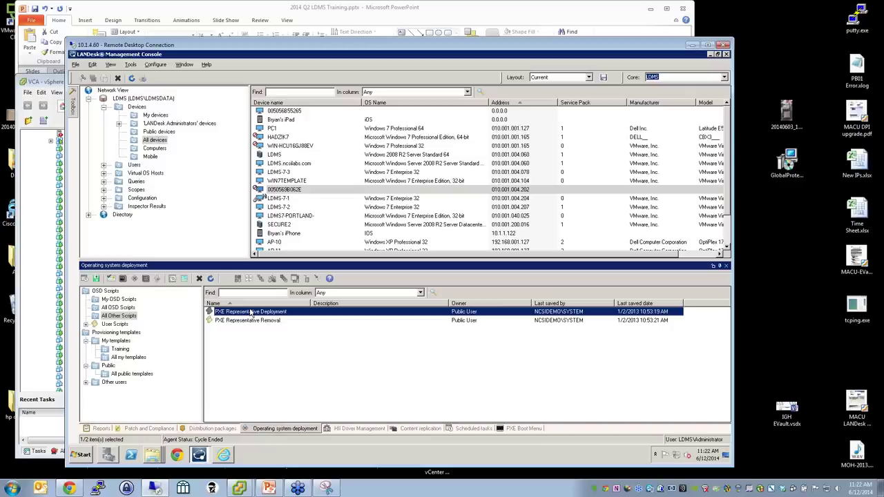
# Schedule the PXE Representative Deployment script against device 0050569B062E and dismiss its scheduling dialog without saving
pyautogui.click(289, 190)
pyautogui.doubleClick(243, 312)
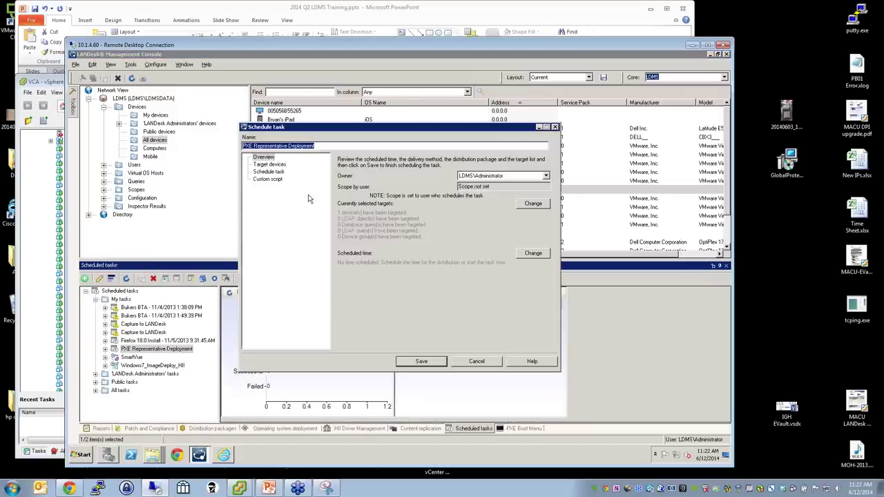
pyautogui.click(477, 362)
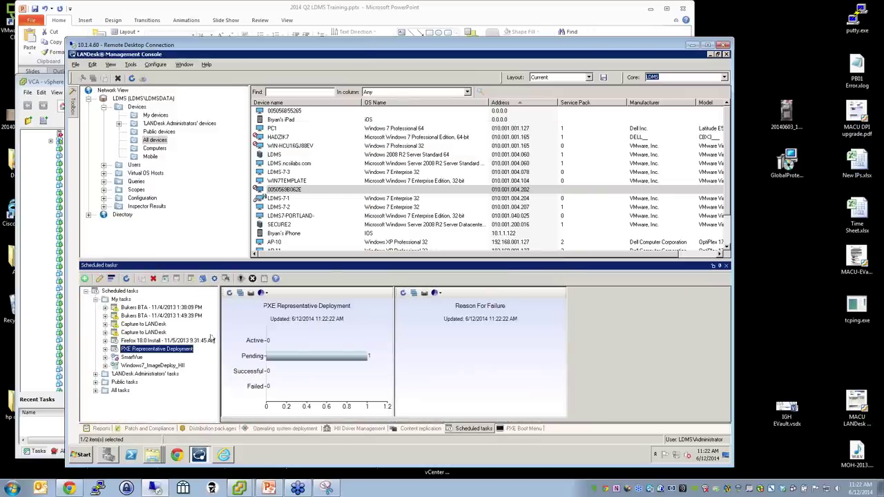
# Return to the deployment scripts, highlight PXE Representative Removal, and list the PXE Representatives under Configuration with LDMS selected
pyautogui.click(290, 428)
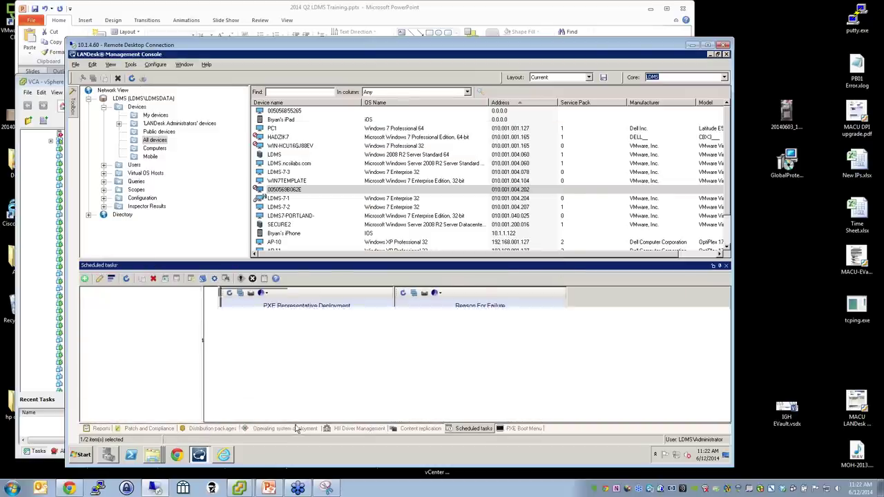
pyautogui.click(252, 321)
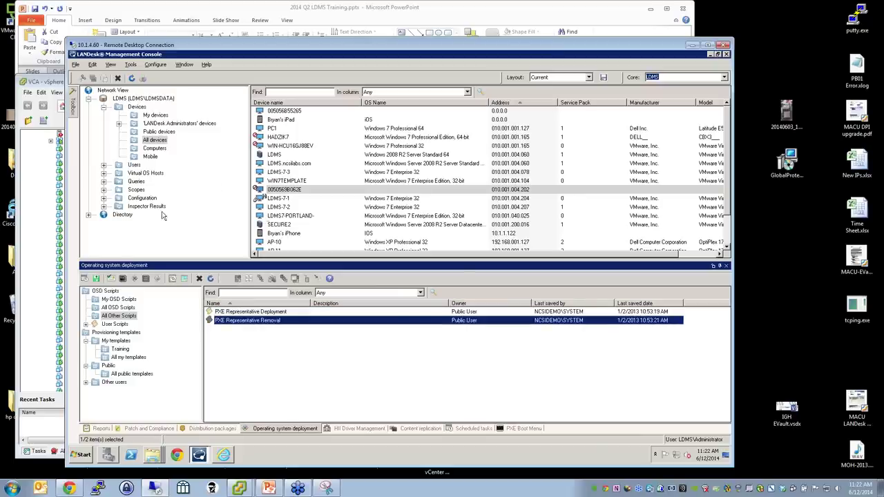
pyautogui.click(103, 199)
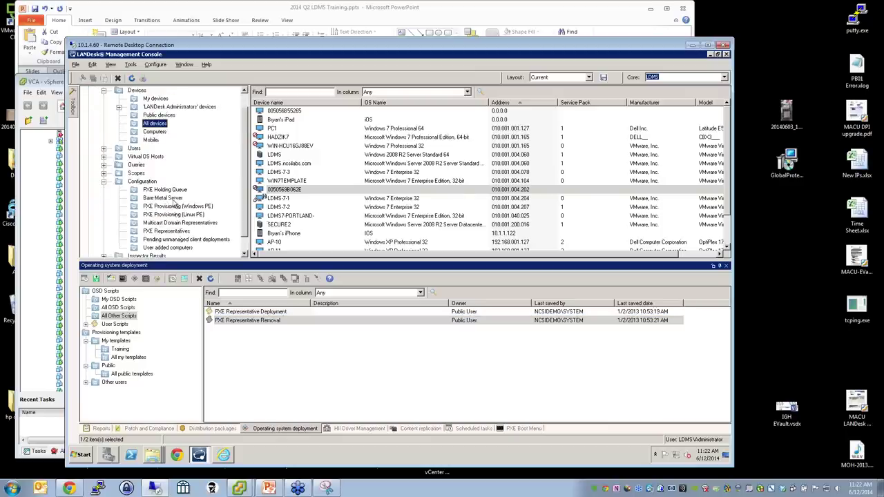
pyautogui.click(166, 230)
pyautogui.click(280, 98)
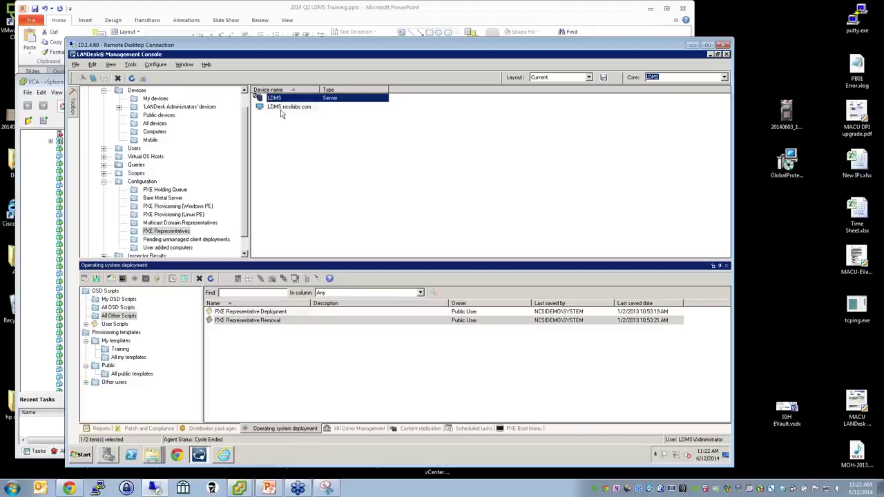
# In the ImageSample console, run the Capture to LANDesk script from the Training folder of the PXE Boot Menu
pyautogui.moveTo(239, 489)
pyautogui.click(221, 464)
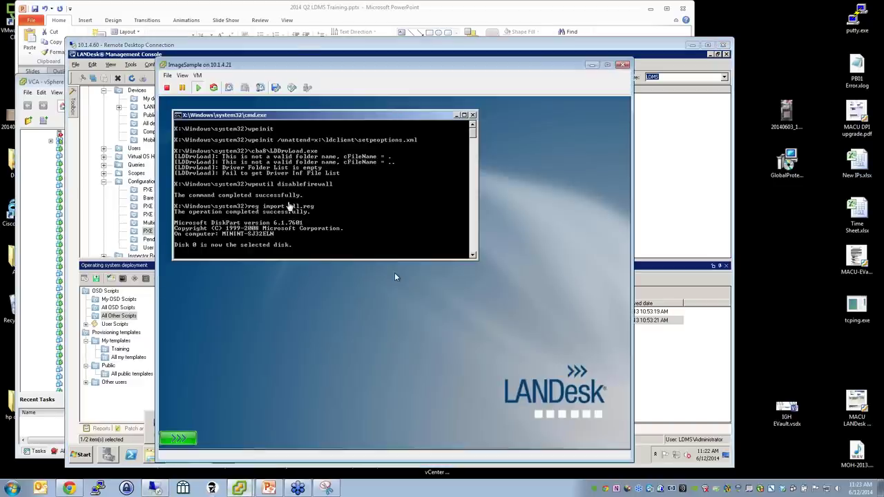
pyautogui.moveTo(344, 67); pyautogui.dragTo(285, 48)
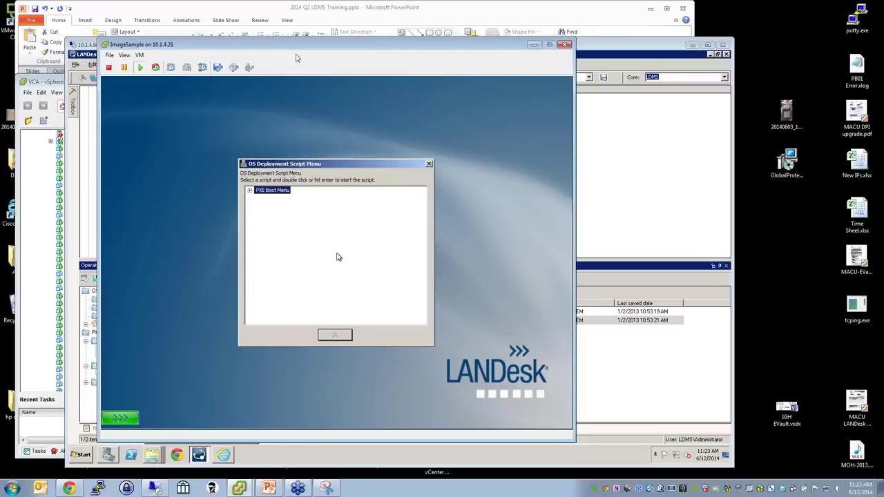
pyautogui.click(354, 139)
pyautogui.press('Right')
pyautogui.press('Down')
pyautogui.press('Down')
pyautogui.press('Down')
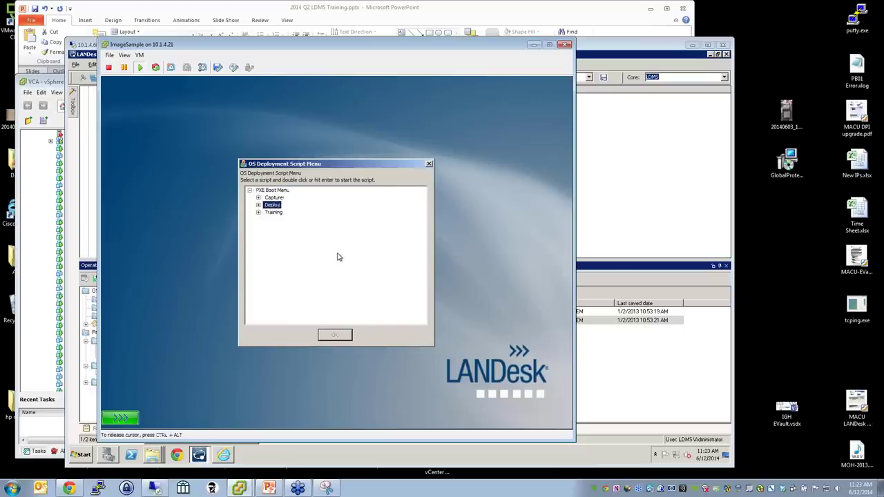
pyautogui.press('Right')
pyautogui.press('Down')
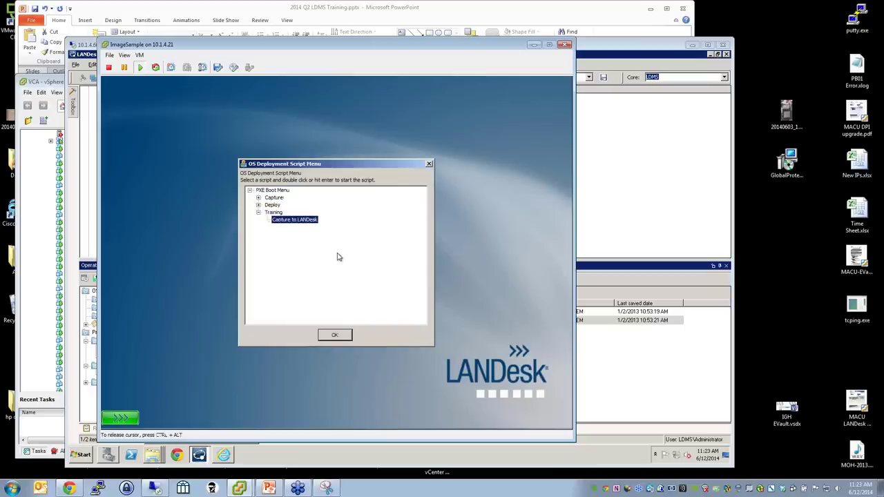
pyautogui.click(336, 335)
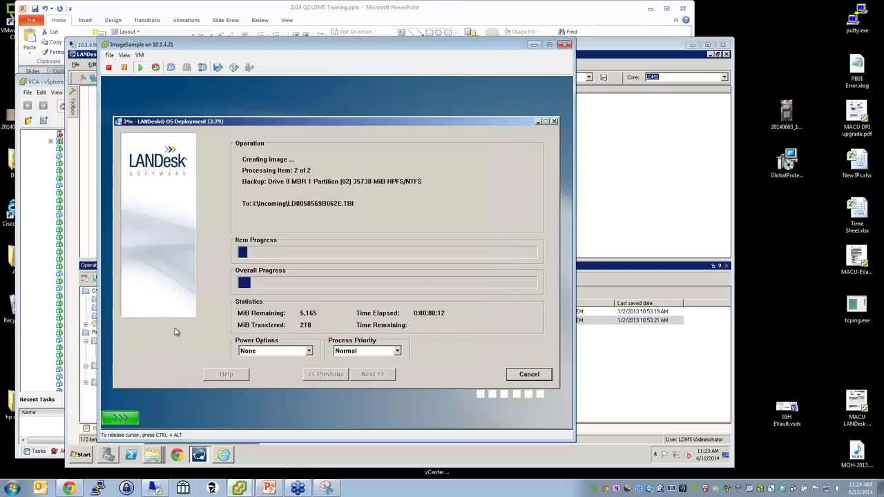
# On the LANDesk server's remote desktop, open the Incoming folder of the Images share and select the captured LD0050569B062E.TBI file
pyautogui.click(155, 489)
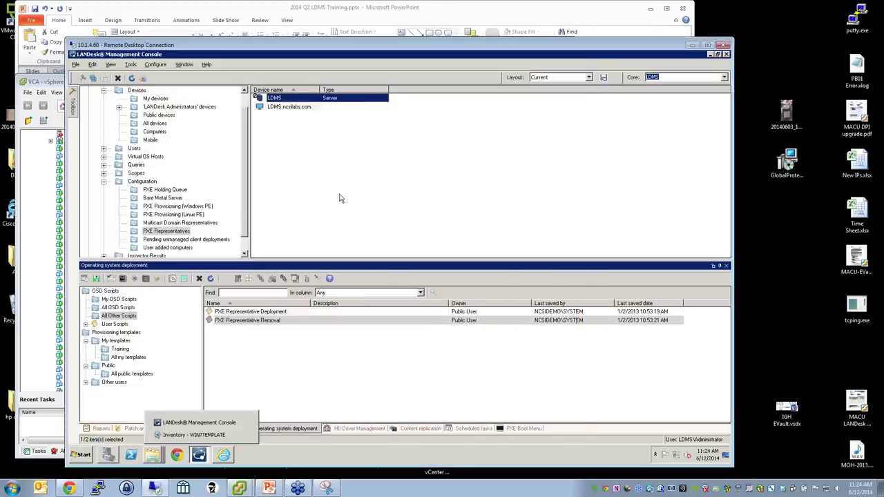
pyautogui.moveTo(153, 458)
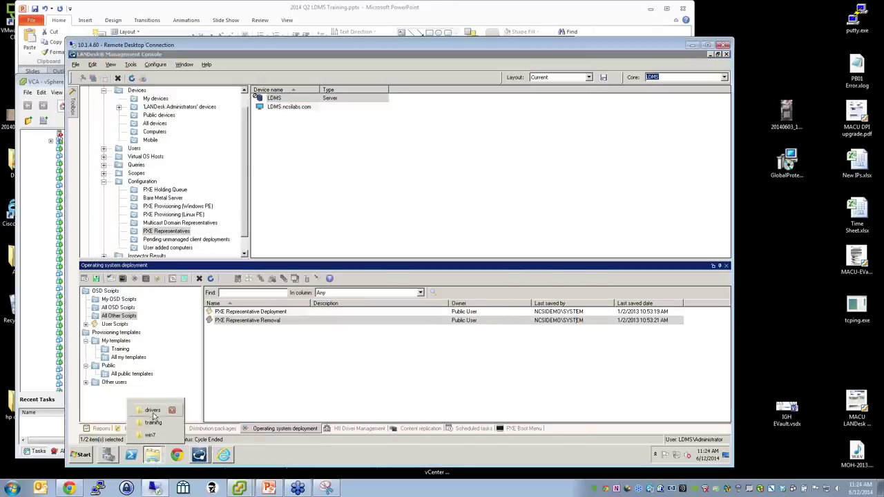
pyautogui.click(150, 434)
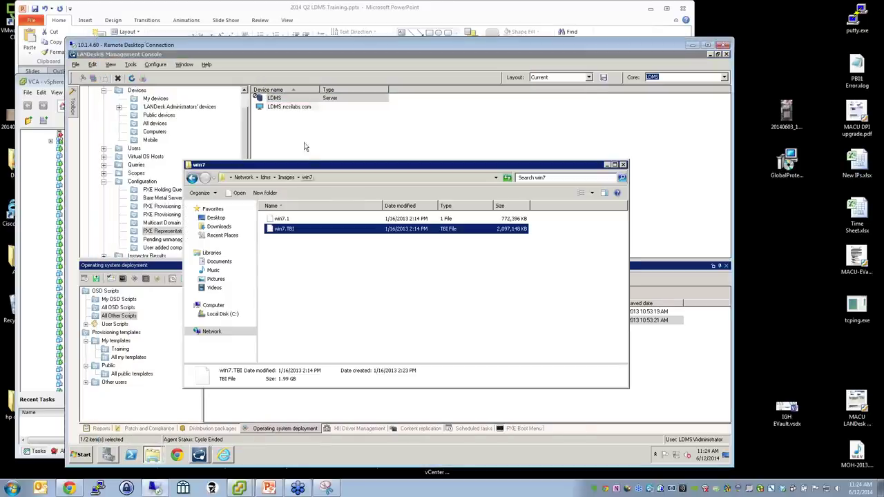
pyautogui.click(286, 177)
pyautogui.click(287, 221)
pyautogui.doubleClick(286, 221)
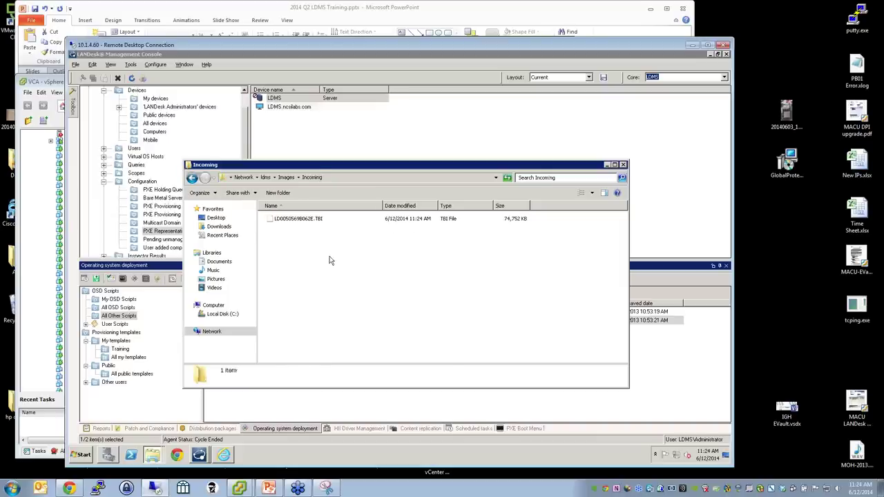
pyautogui.click(303, 221)
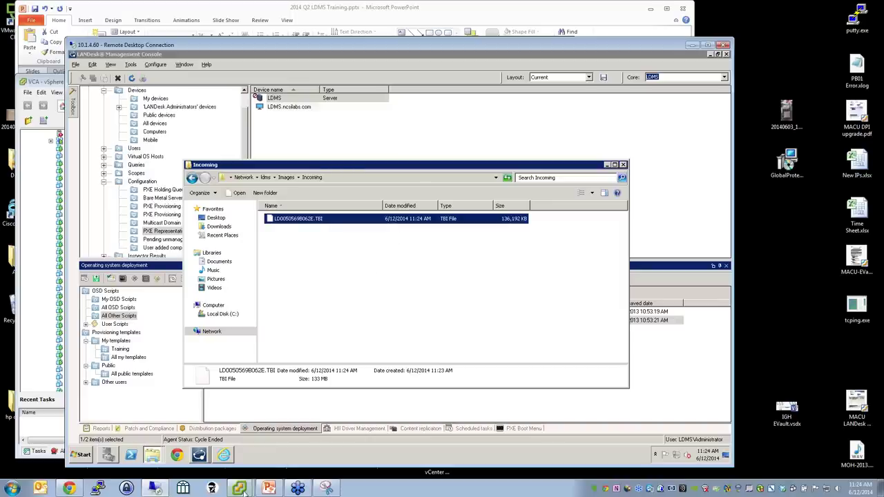
# Check the capture progress in the ImageSample console, and return to the LANDesk server's remote desktop
pyautogui.moveTo(240, 488)
pyautogui.click(262, 458)
pyautogui.click(263, 422)
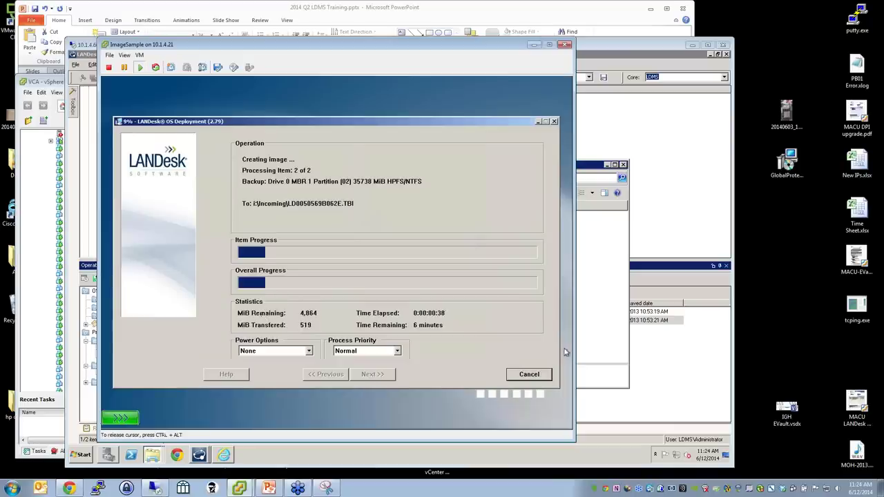
pyautogui.click(606, 54)
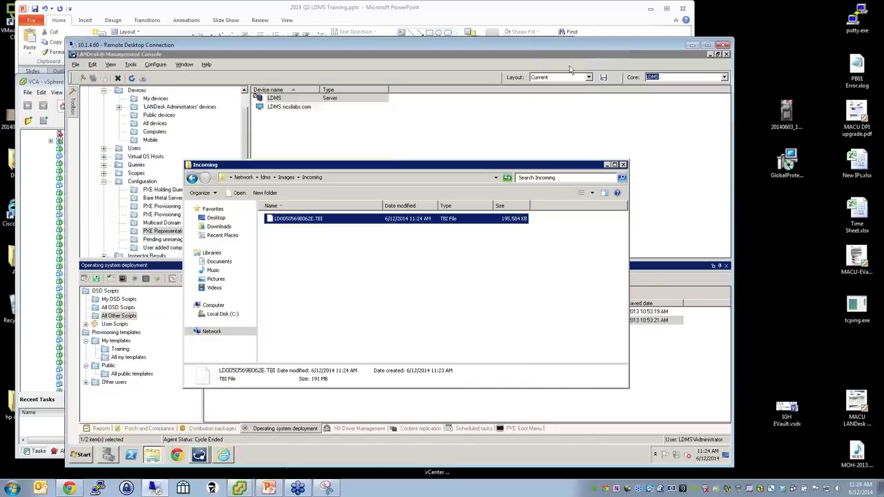
# View the Capture to LANDesk script from My OSD Scripts, highlight its REMEXEC29 reboot line, and close it without saving
pyautogui.click(154, 409)
pyautogui.click(119, 299)
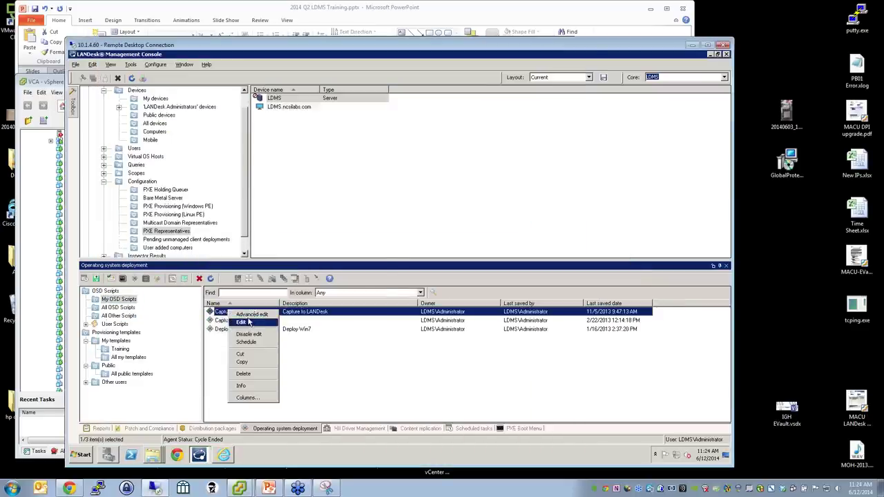
pyautogui.click(243, 322)
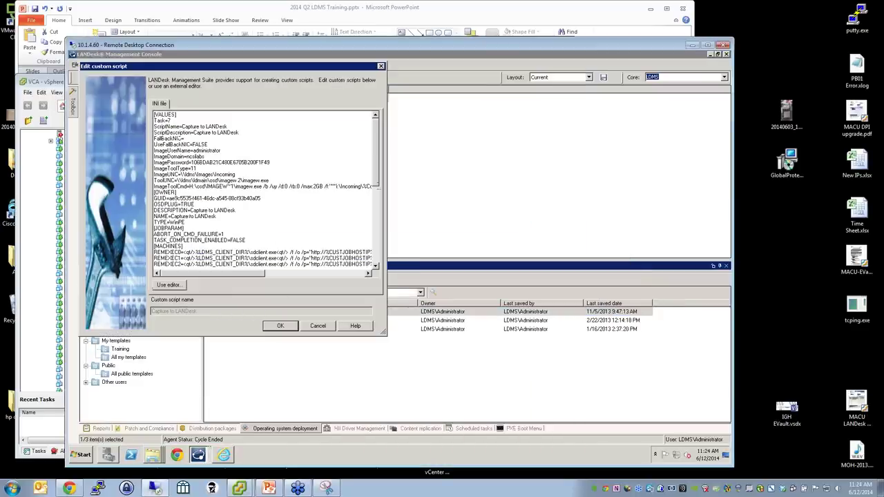
pyautogui.moveTo(376, 138); pyautogui.dragTo(373, 276)
pyautogui.moveTo(243, 258); pyautogui.dragTo(154, 258)
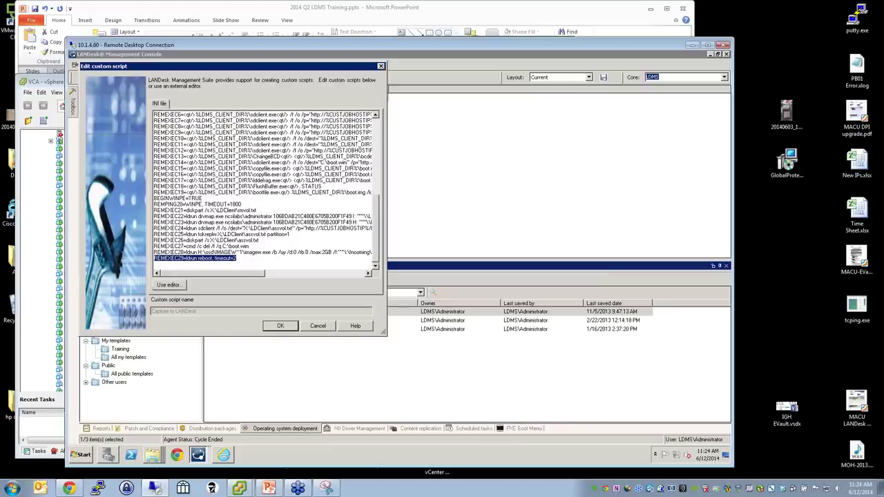
pyautogui.click(318, 325)
# Cancel the running image capture in the ImageSample console and confirm the cancellation
pyautogui.moveTo(239, 488)
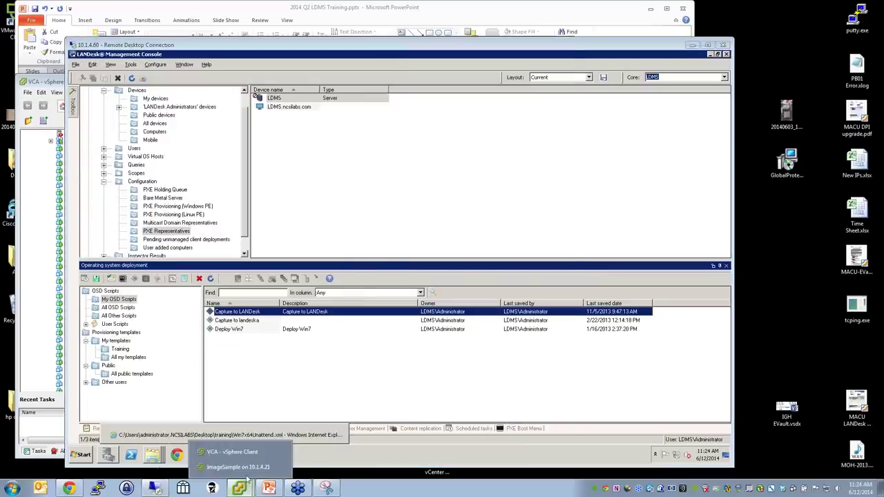
pyautogui.click(249, 459)
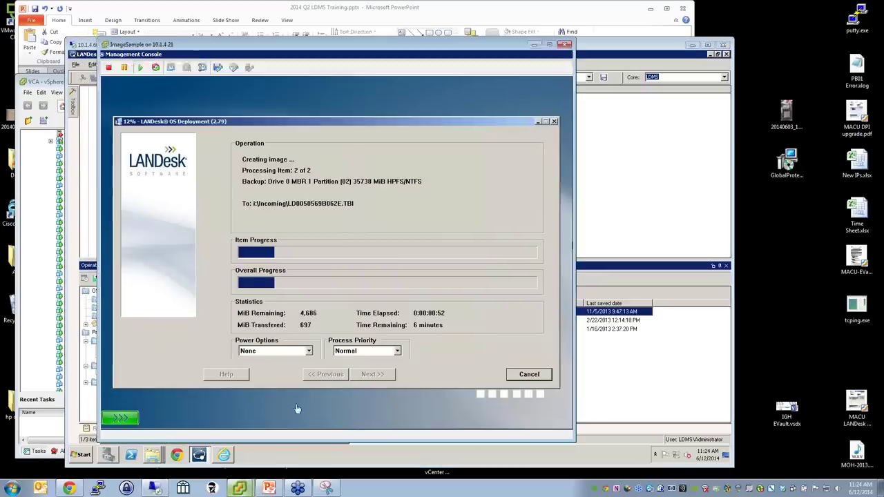
pyautogui.click(522, 379)
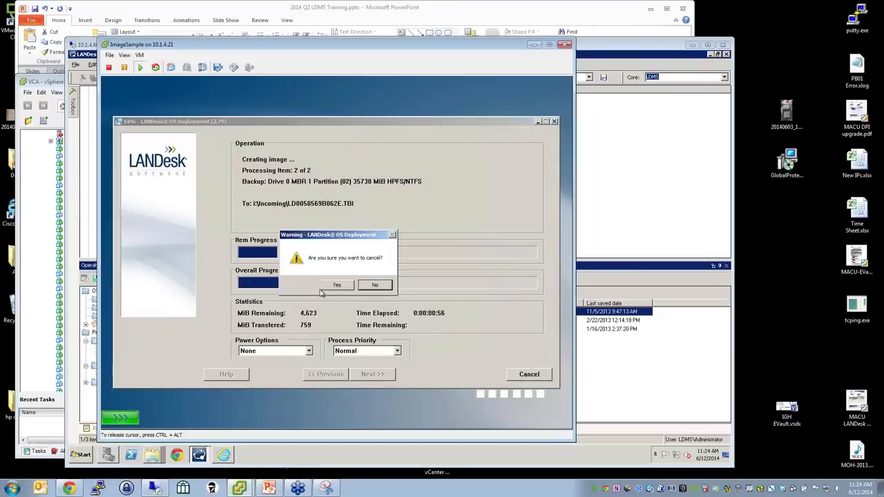
pyautogui.click(323, 287)
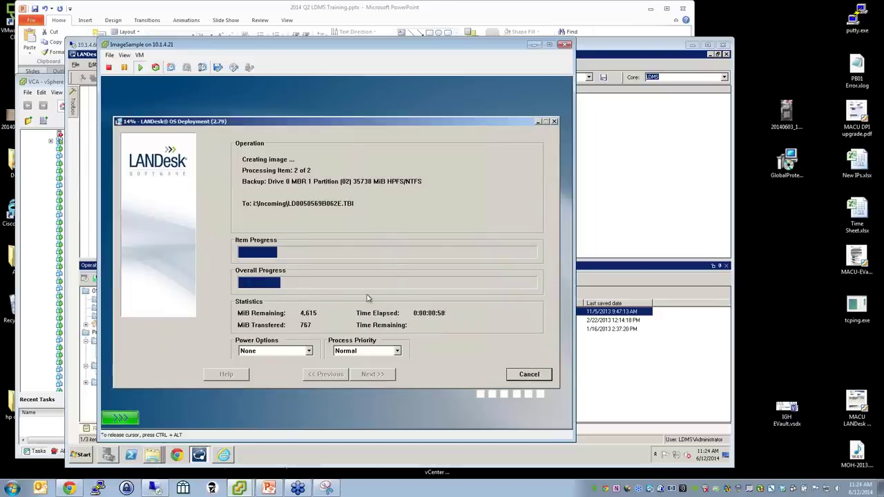
# Start ImageSample from the network using the virtual machine's boot menu
pyautogui.click(194, 361)
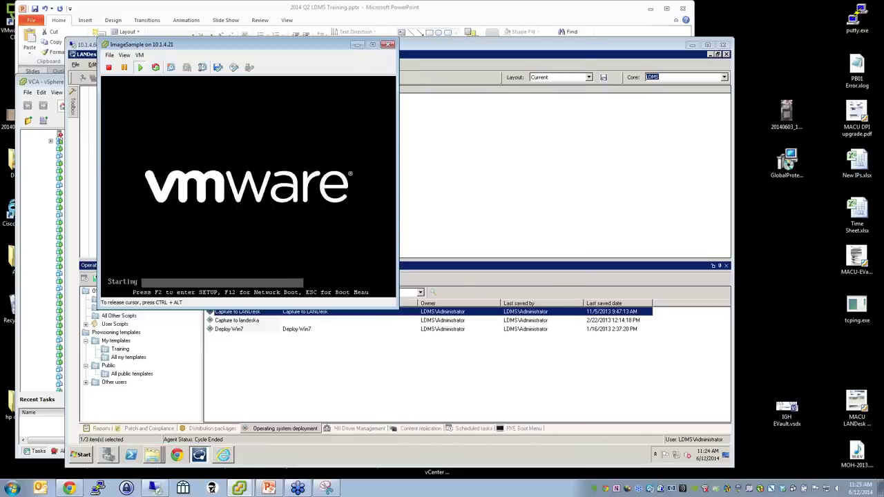
pyautogui.press('Escape')
pyautogui.press('Down')
pyautogui.press('Down')
pyautogui.press('Down')
pyautogui.press('Return')
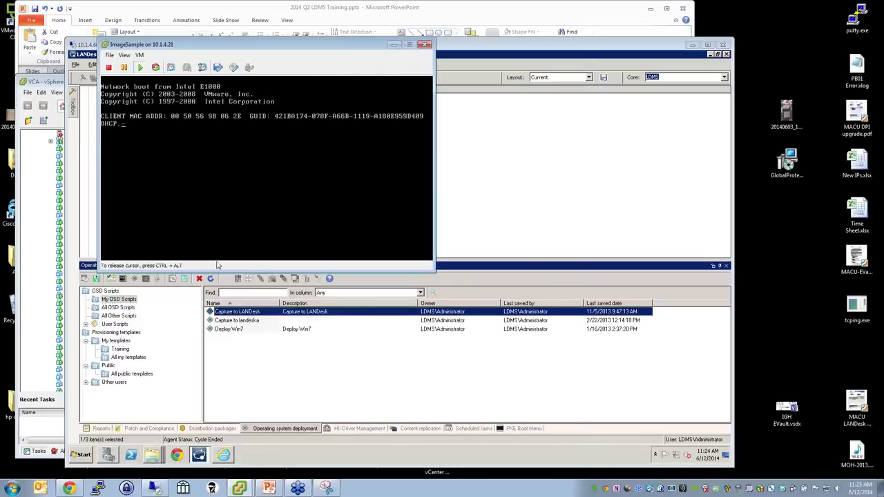
# Choose WinPE Menu from ImageSample's PXE boot options
pyautogui.press('F8')
pyautogui.press('Down')
pyautogui.press('Down')
pyautogui.press('Down')
pyautogui.press('Down')
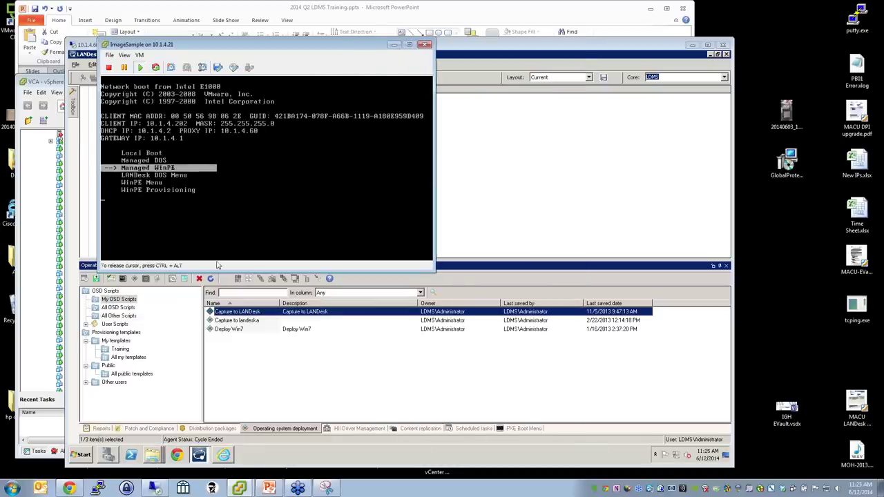
pyautogui.press('Return')
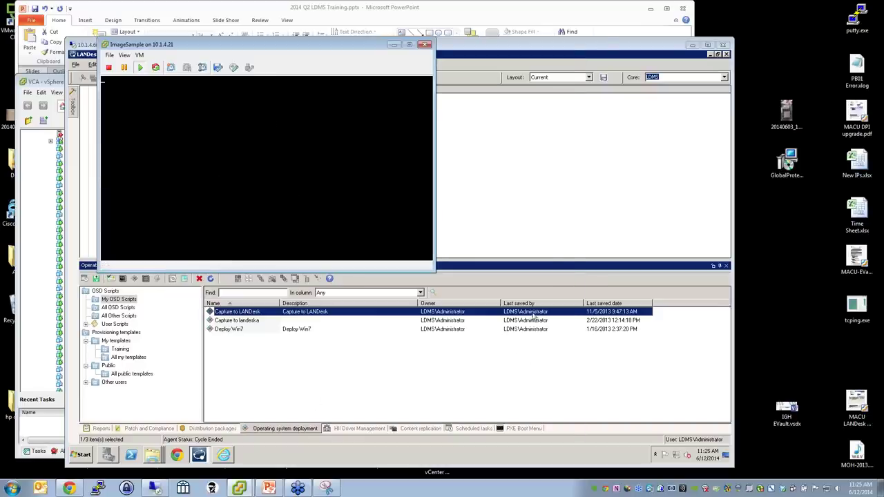
# On the LANDesk server, examine the Incoming and win7 folders of the Images share, highlighting win7.TBI and win7.1
pyautogui.click(510, 386)
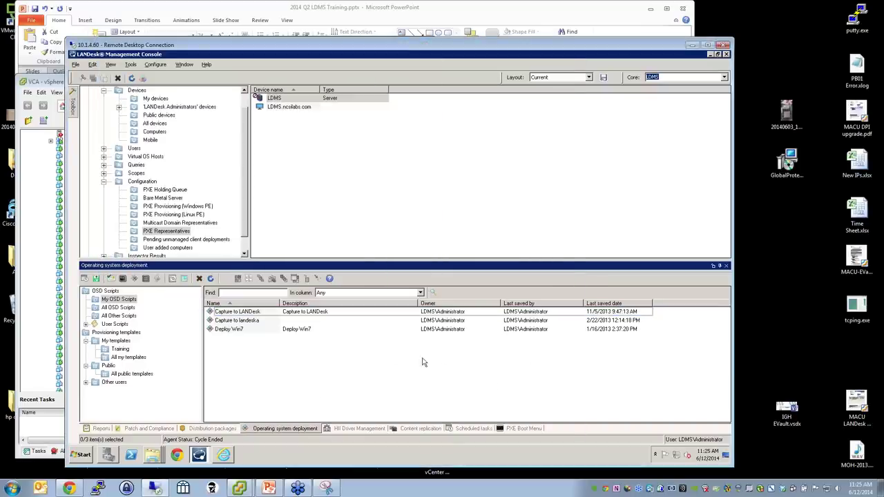
pyautogui.rightClick(152, 455)
pyautogui.click(155, 440)
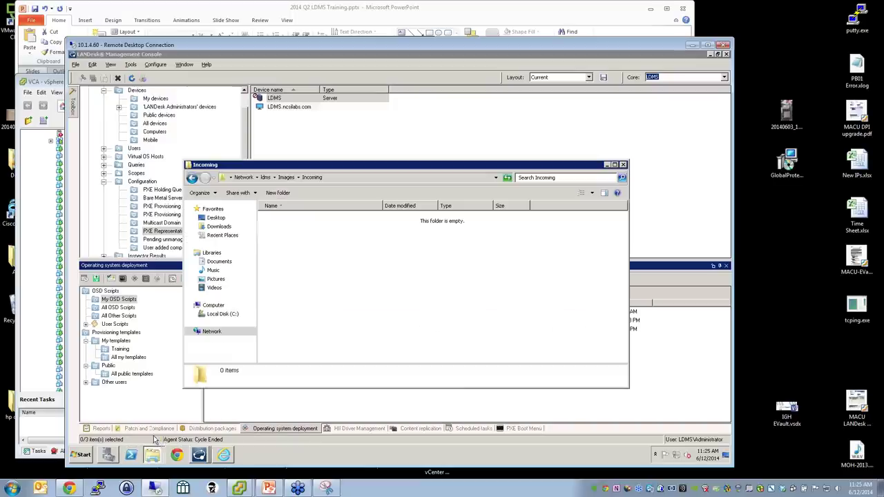
pyautogui.click(286, 178)
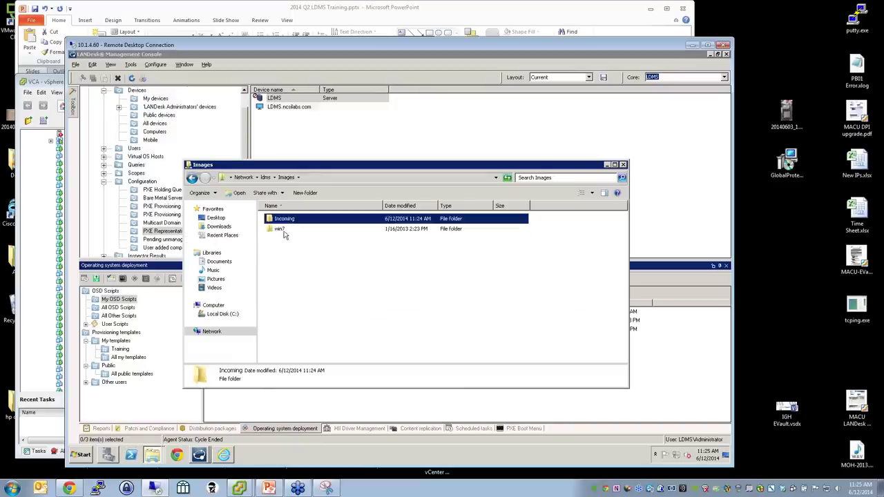
pyautogui.doubleClick(281, 231)
pyautogui.click(286, 177)
pyautogui.doubleClick(287, 221)
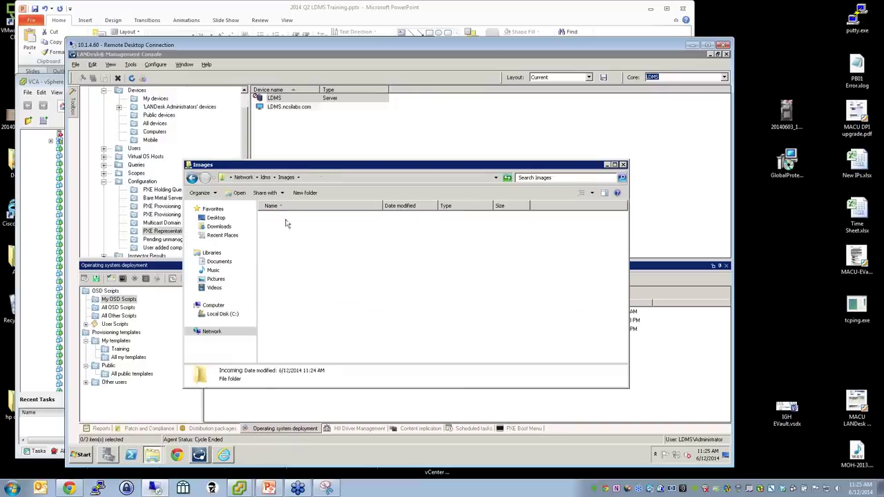
pyautogui.click(286, 178)
pyautogui.doubleClick(288, 228)
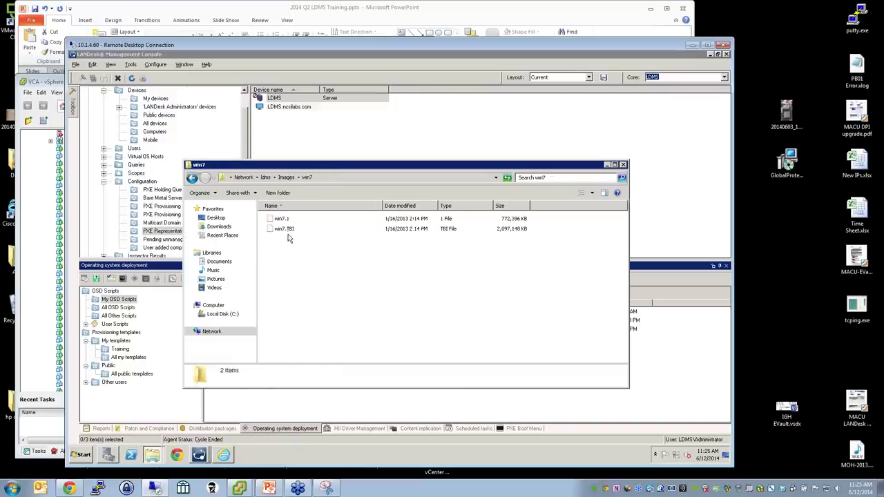
pyautogui.click(290, 229)
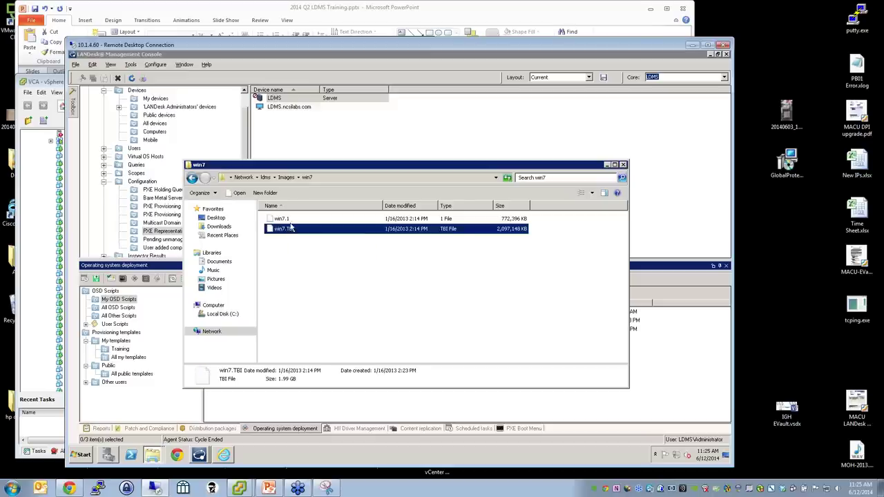
pyautogui.click(292, 220)
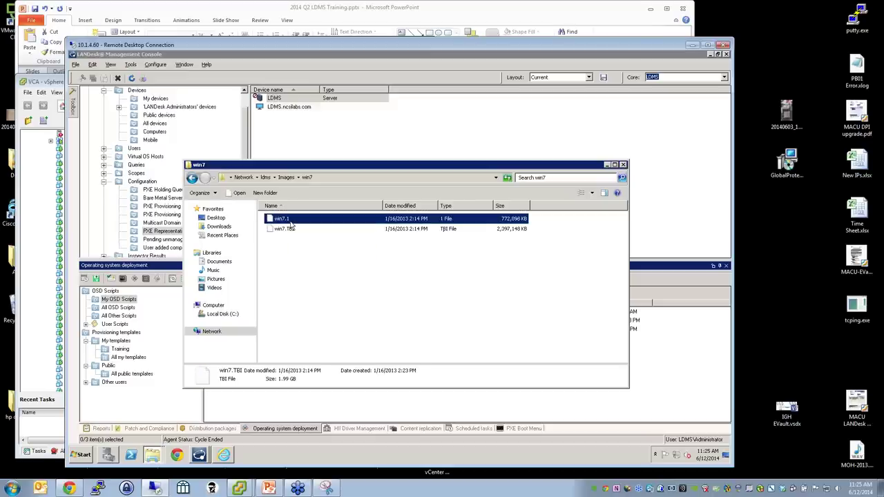
# Create a new Windows PE Deploy Image script under My OSD Scripts and name it Deply Win7
pyautogui.click(244, 407)
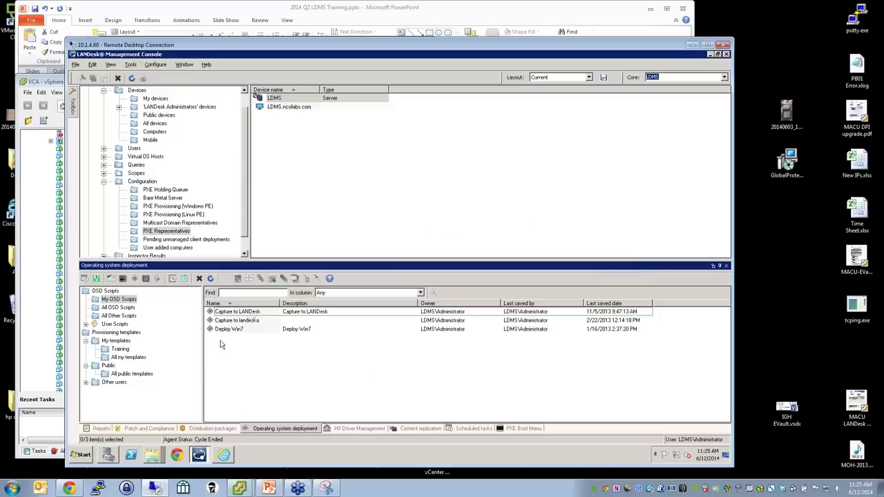
pyautogui.rightClick(138, 301)
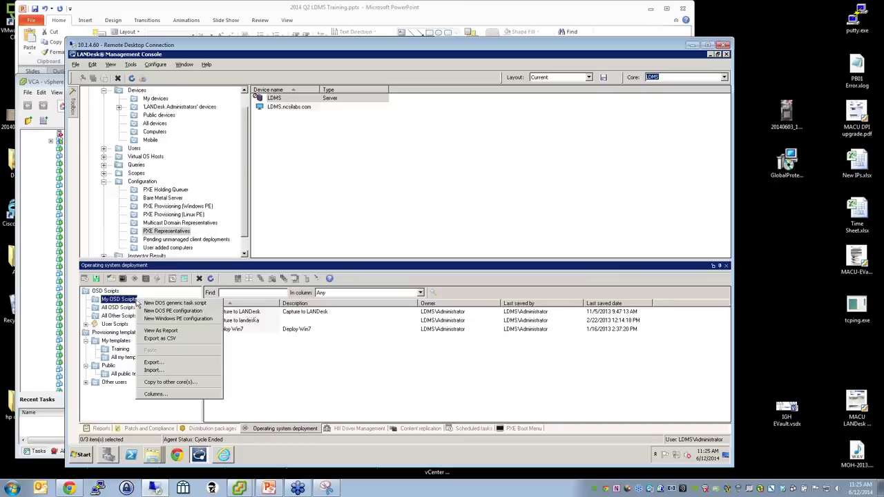
pyautogui.click(178, 318)
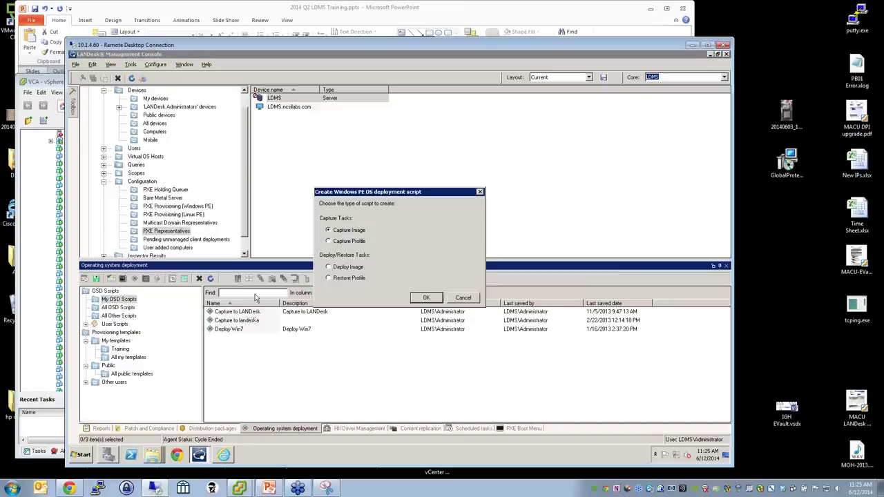
pyautogui.click(349, 266)
pyautogui.click(427, 297)
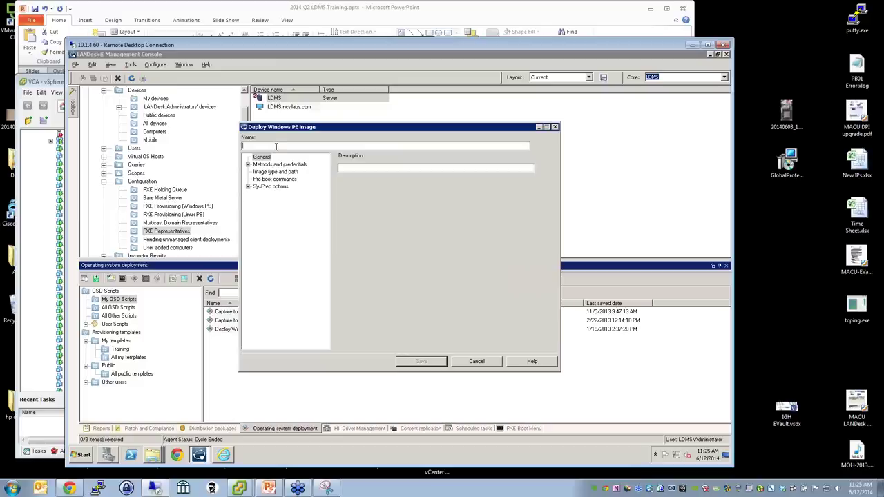
pyautogui.write('Deploy Win7')
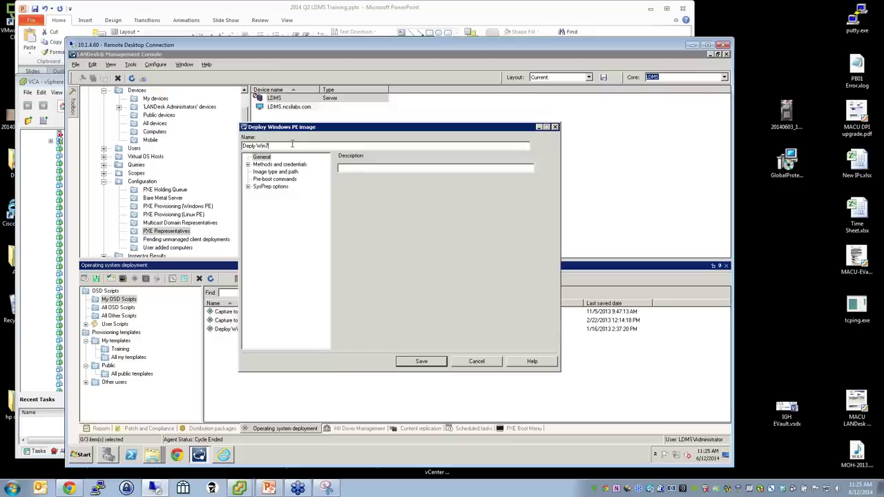
# In the script's methods and credentials, choose Classical download and enable Image uses SysPrep with Use Hardware-independent imaging (HII)
pyautogui.click(279, 165)
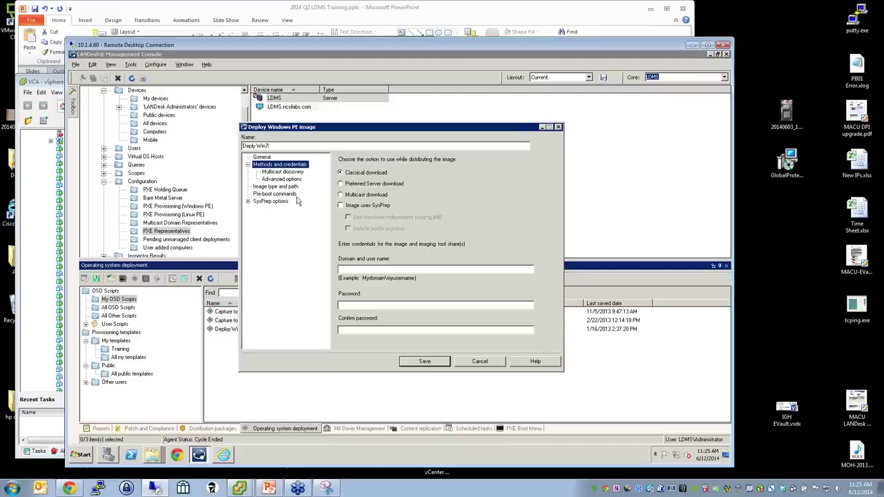
pyautogui.click(367, 176)
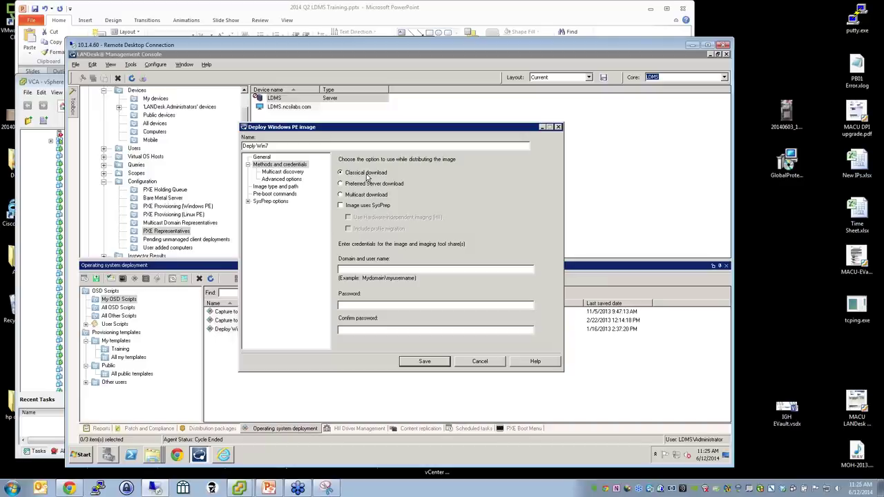
pyautogui.click(364, 184)
pyautogui.click(360, 175)
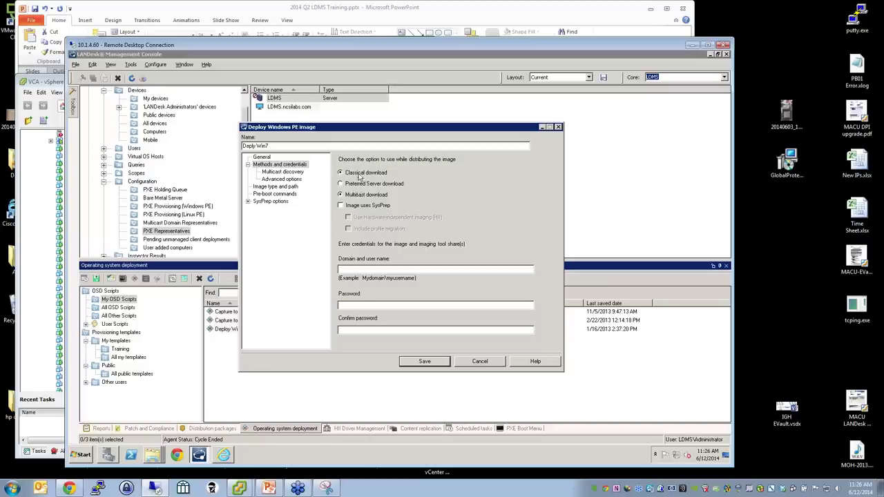
pyautogui.click(368, 207)
pyautogui.click(368, 208)
pyautogui.click(367, 209)
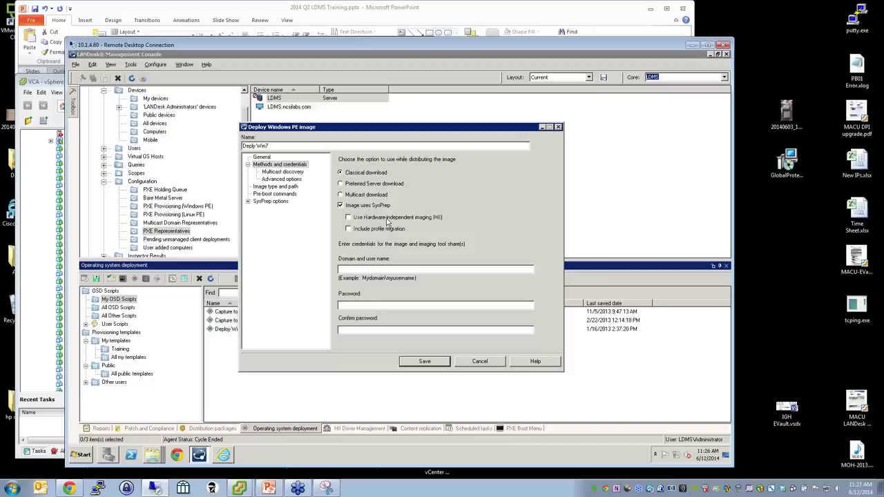
pyautogui.click(394, 217)
# Enter ncsilabs\administrator as the image share's domain and user name, and fill in and confirm the account password
pyautogui.click(379, 269)
pyautogui.write('ncsilabs\\administrator')
pyautogui.press('Tab')
pyautogui.write('******')
pyautogui.press('Tab')
pyautogui.write('******')
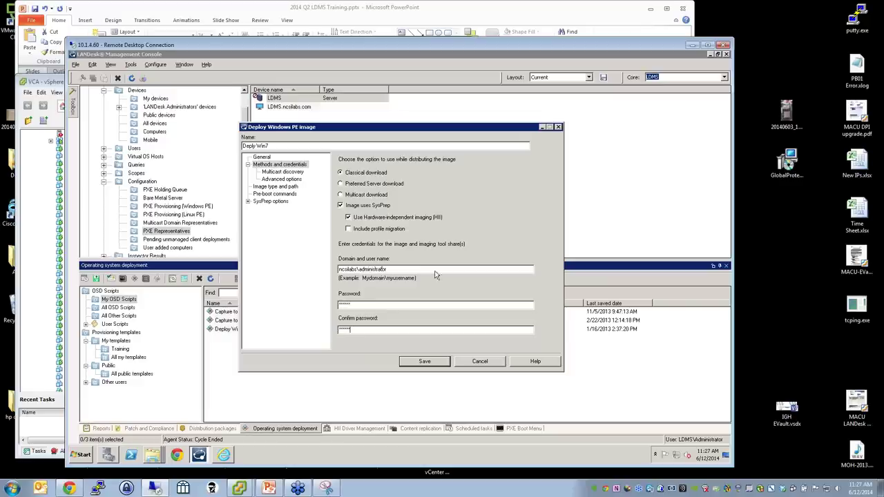
# Check the script's multicast discovery and advanced options, and set the image type to LANDesk ImageW V2
pyautogui.click(286, 173)
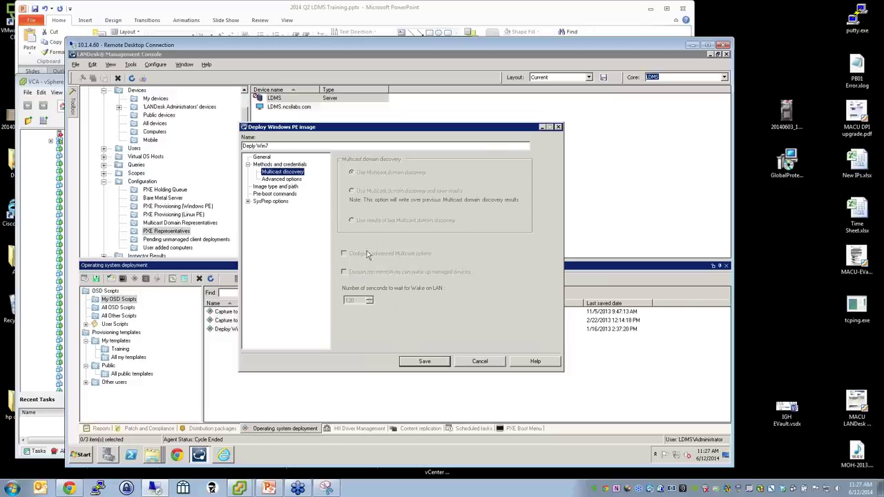
pyautogui.click(289, 181)
pyautogui.click(275, 187)
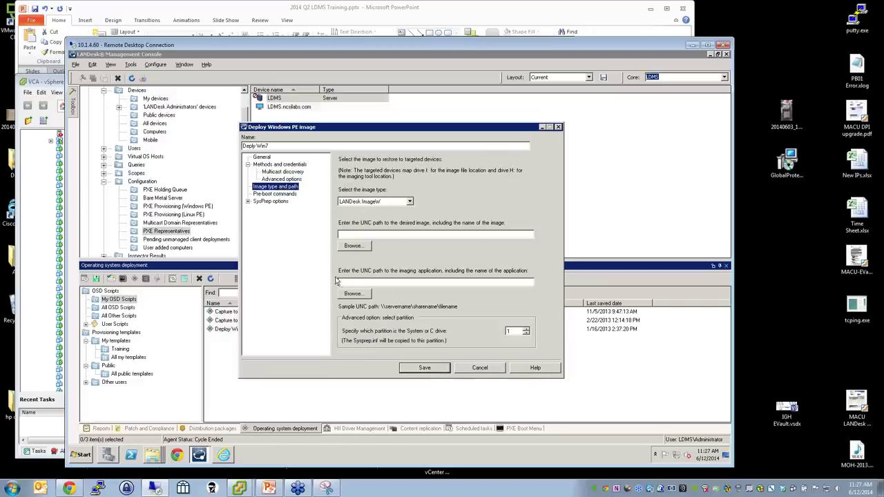
pyautogui.click(410, 201)
pyautogui.click(373, 206)
# Set the UNC path of the image to restore to \\ldms\Images\win7\win7.TBI by browsing the Images share's win7 folder
pyautogui.click(406, 236)
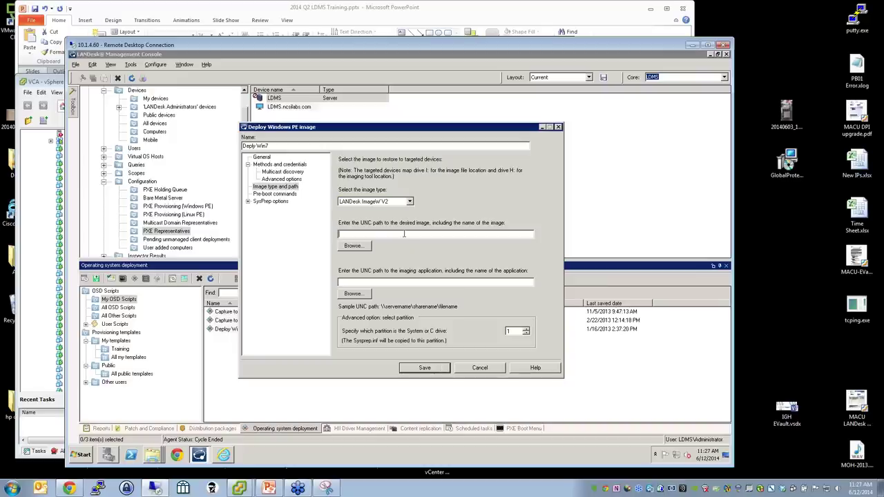
pyautogui.write('\\ldms\\iamges\\')
pyautogui.click(354, 246)
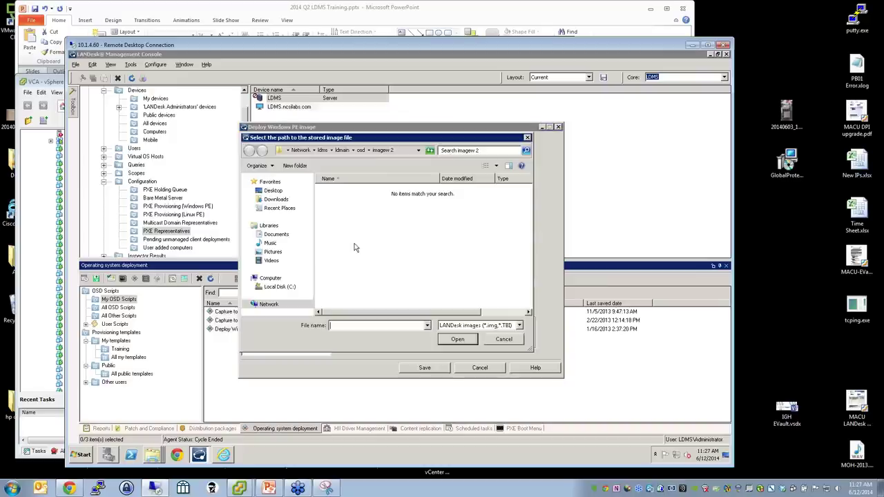
pyautogui.click(330, 151)
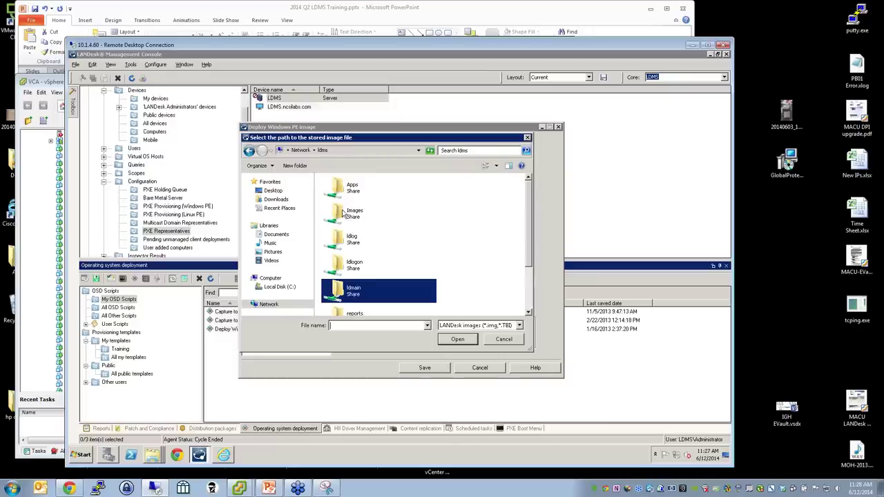
pyautogui.doubleClick(354, 221)
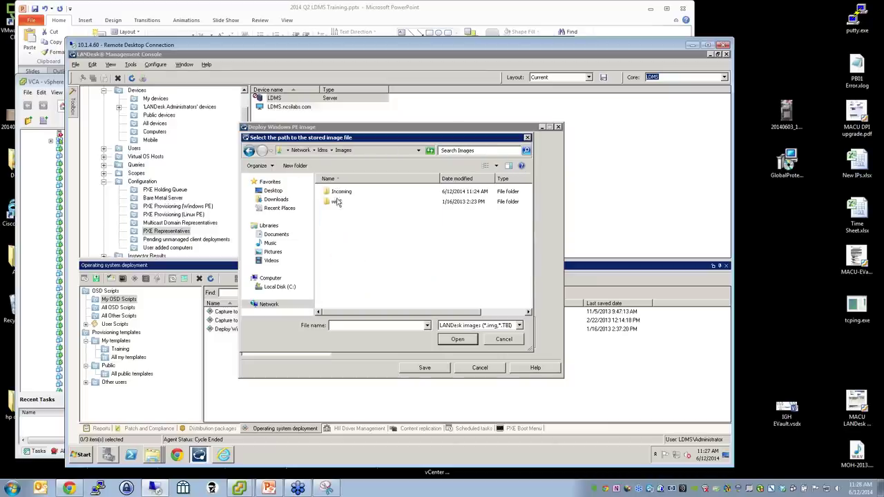
pyautogui.doubleClick(337, 202)
pyautogui.click(344, 193)
pyautogui.doubleClick(345, 193)
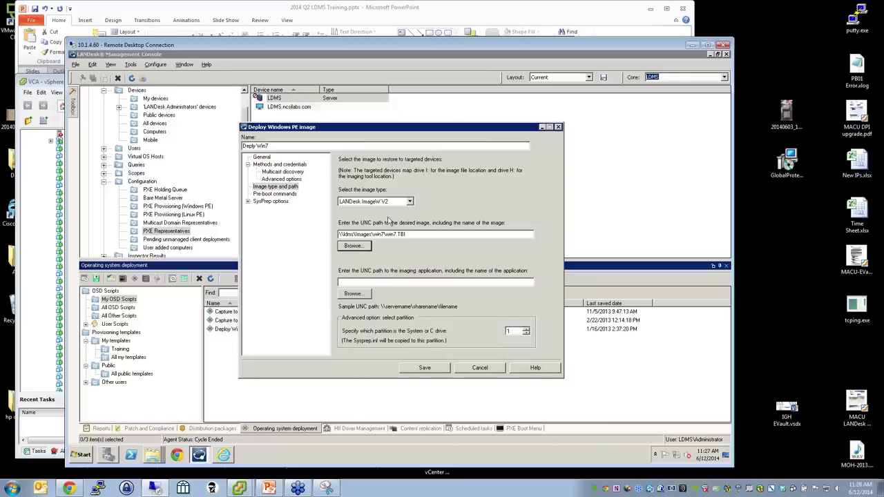
pyautogui.click(413, 234)
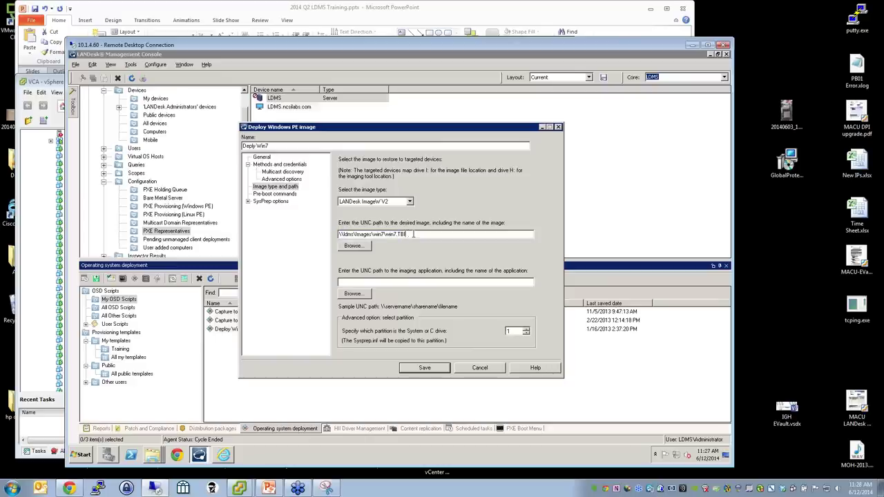
# Set the imaging application's UNC path to \\ldms\ldmain\osd\imagew 2\imagew.exe
pyautogui.click(382, 280)
pyautogui.write('\\\\ldms\\ldmain\\osd\\')
pyautogui.click(358, 295)
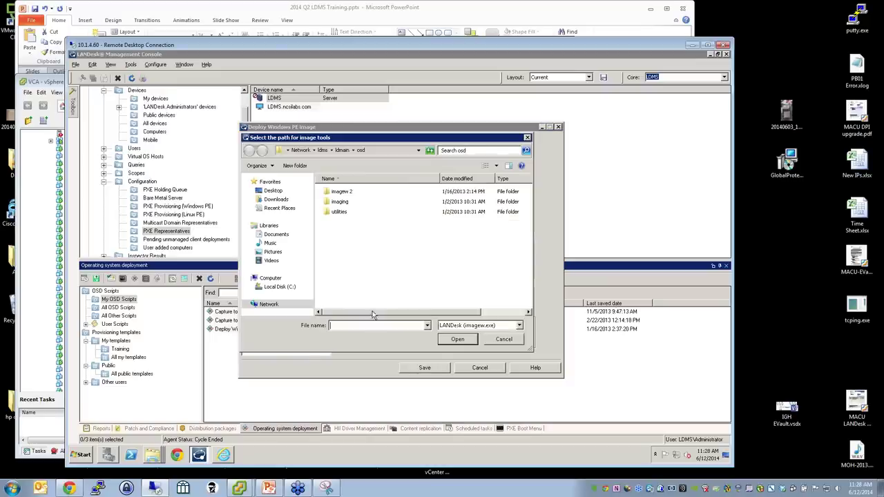
pyautogui.doubleClick(342, 192)
pyautogui.doubleClick(343, 192)
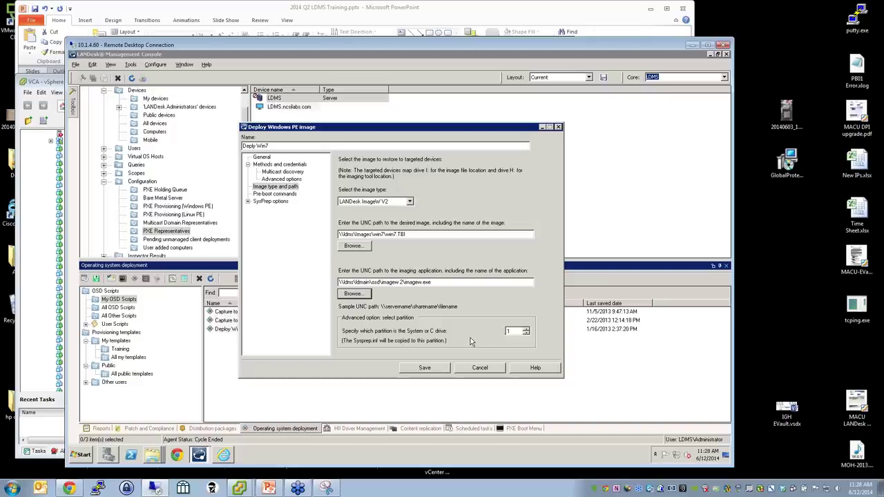
# Review the script's pre-boot and RunOnce commands, SysPrep options, general description, and methods and credentials
pyautogui.click(275, 194)
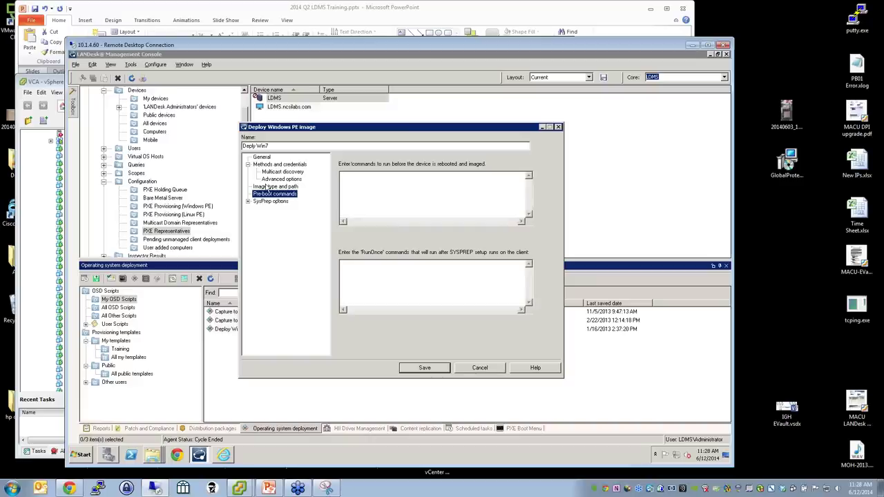
pyautogui.click(414, 293)
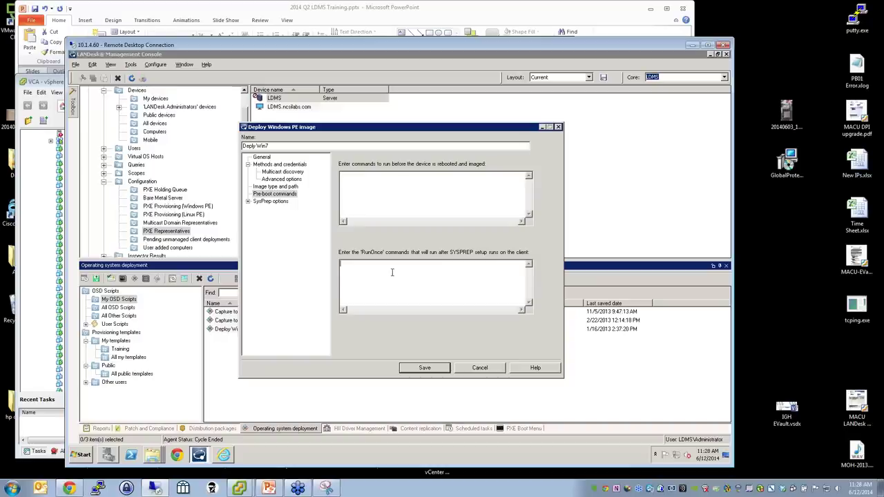
pyautogui.click(388, 207)
pyautogui.doubleClick(279, 202)
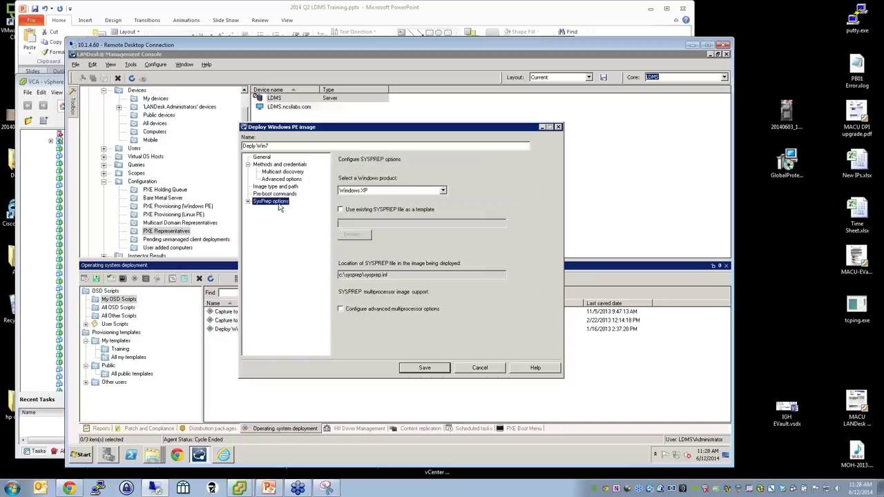
pyautogui.click(263, 158)
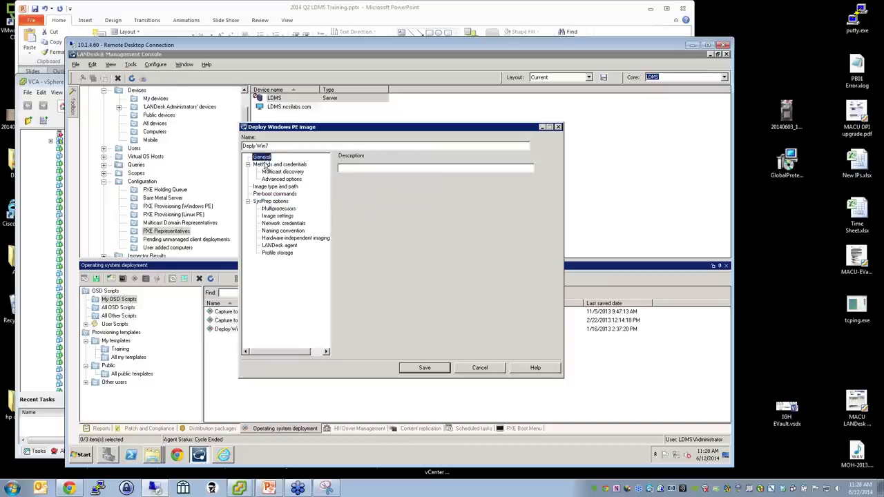
pyautogui.click(265, 165)
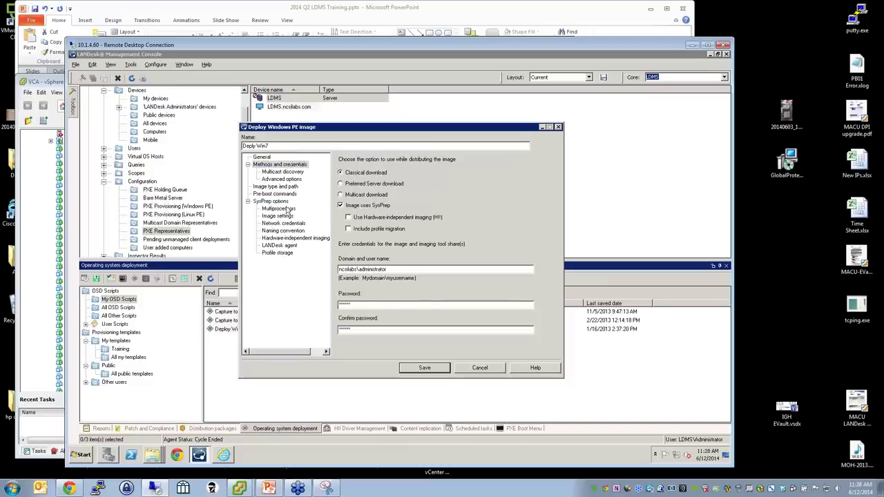
# Try Windows 8 as the SysPrep Windows product with an existing SYSPREP file as template, browsing the available XML files
pyautogui.click(282, 201)
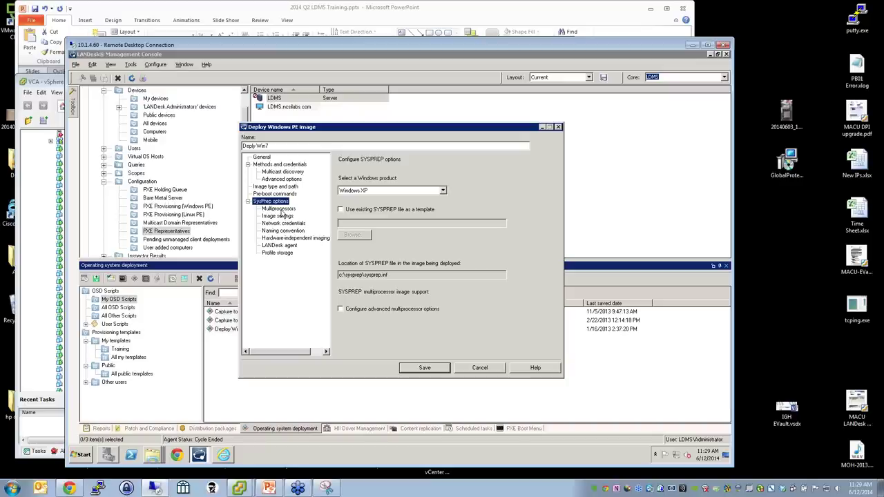
pyautogui.click(442, 190)
pyautogui.click(390, 241)
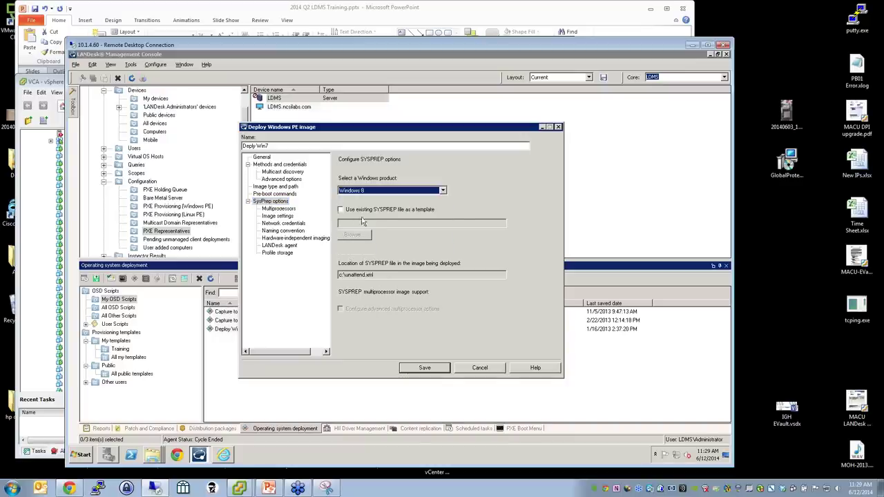
pyautogui.click(351, 210)
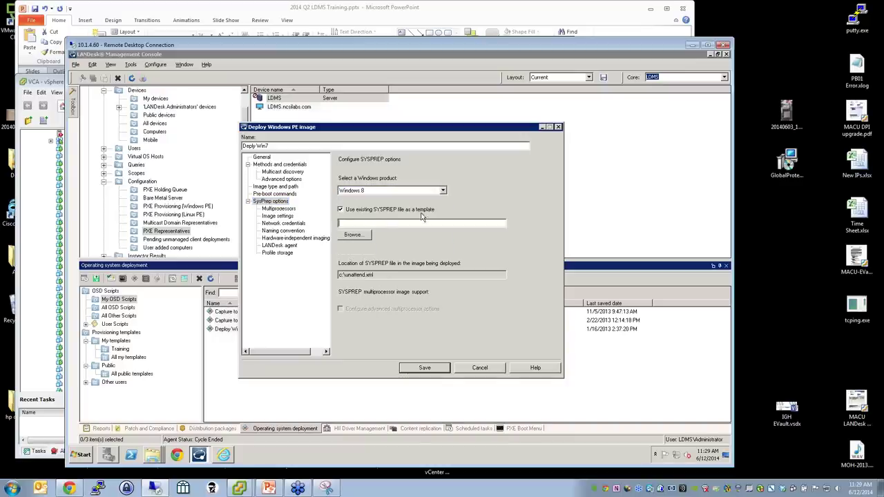
pyautogui.click(361, 236)
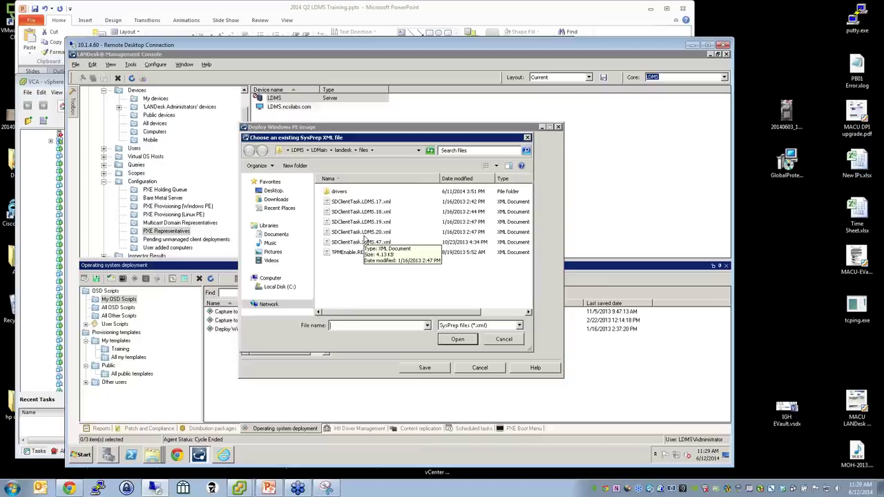
pyautogui.click(504, 338)
# Look through the SysPrep settings for network credentials, hardware-independent imaging, naming convention and multiprocessors
pyautogui.click(294, 224)
pyautogui.click(294, 237)
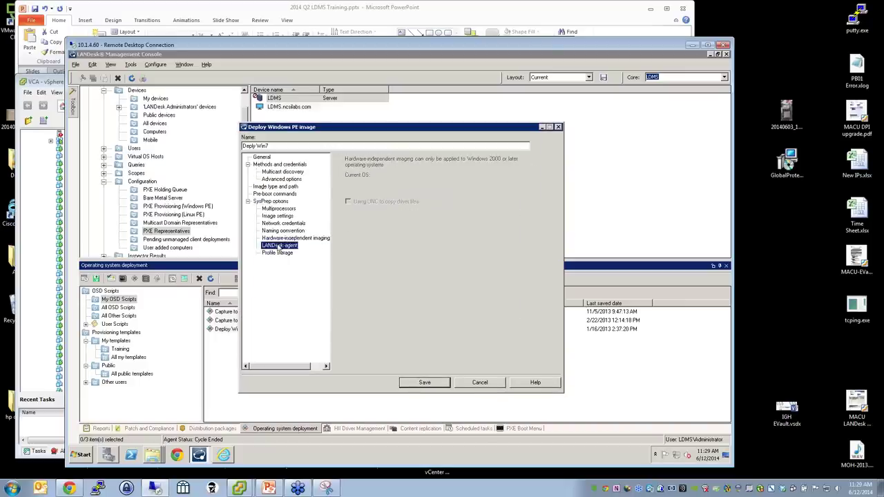
pyautogui.click(284, 230)
pyautogui.click(279, 209)
pyautogui.click(270, 201)
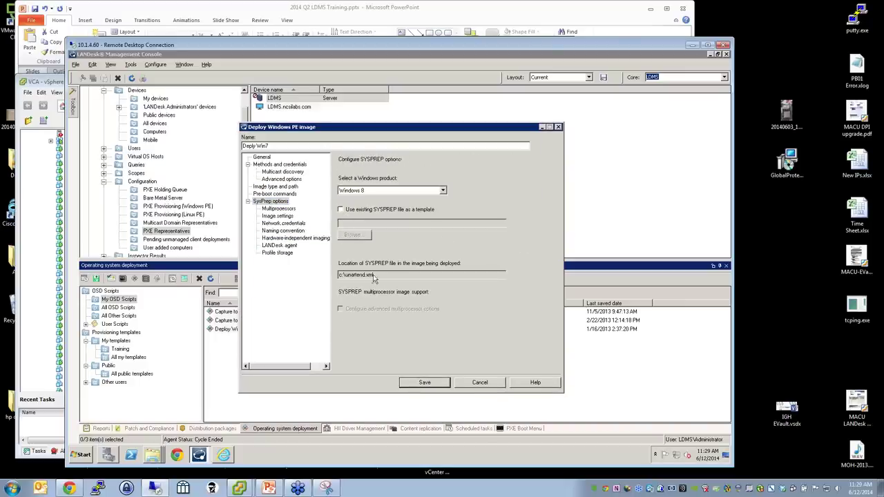
# Set the SysPrep Windows product to Windows 7 and highlight the c:\unattend.xml location of the deployed image's SYSPREP file
pyautogui.click(443, 190)
pyautogui.click(374, 235)
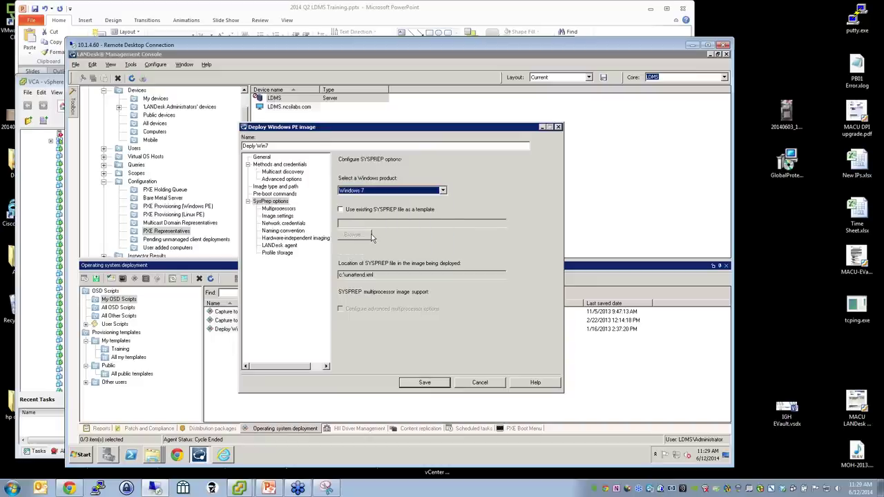
pyautogui.moveTo(378, 276); pyautogui.dragTo(318, 278)
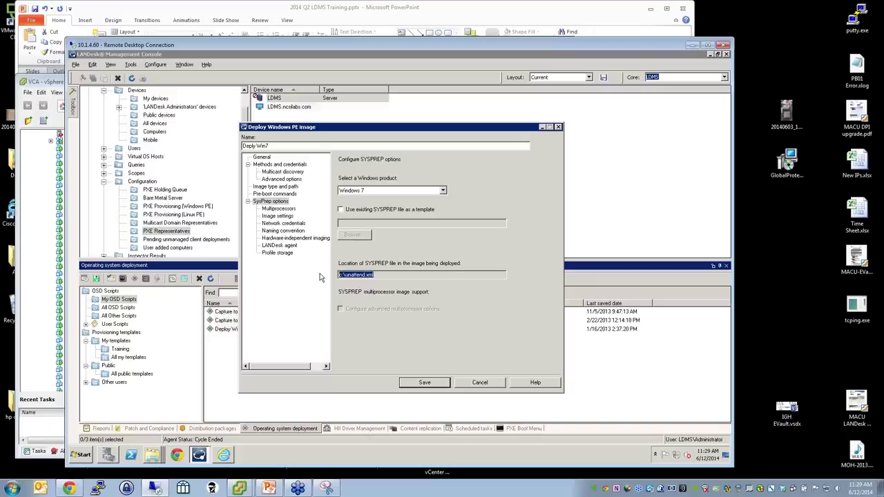
# Examine the multiprocessor options and the SysPrep image settings, including the time zone choices and the volume license key field
pyautogui.click(282, 211)
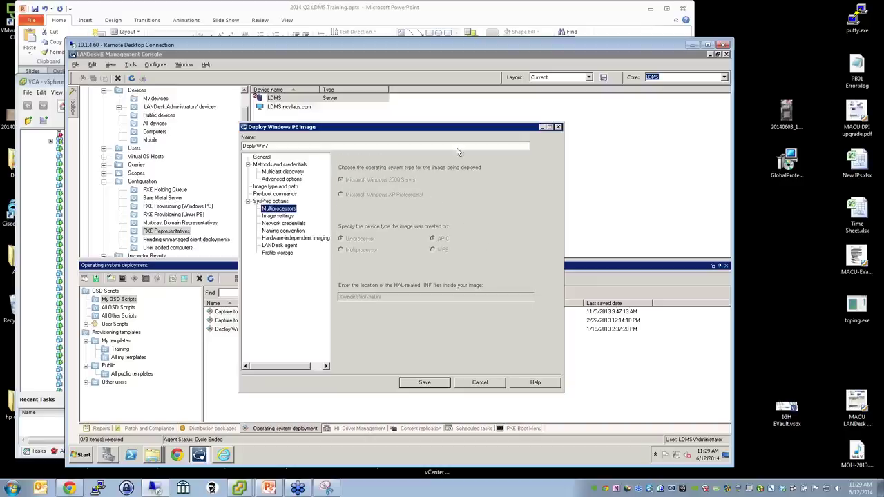
pyautogui.click(283, 216)
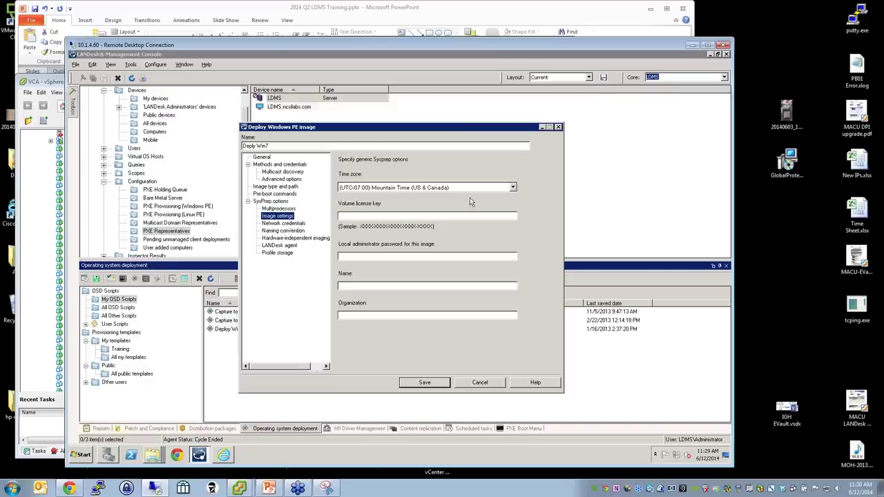
pyautogui.click(513, 188)
pyautogui.click(514, 190)
pyautogui.click(439, 217)
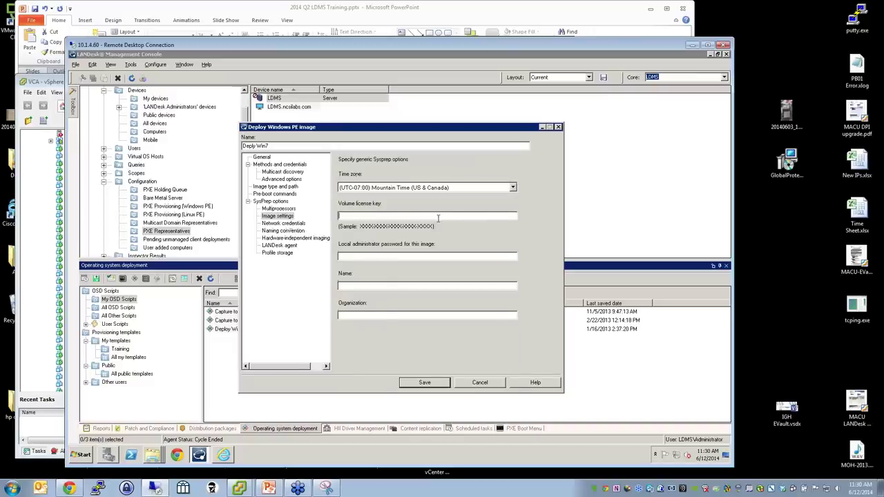
# Review the volume license key, local administrator password and name fields in the image settings
pyautogui.click(386, 256)
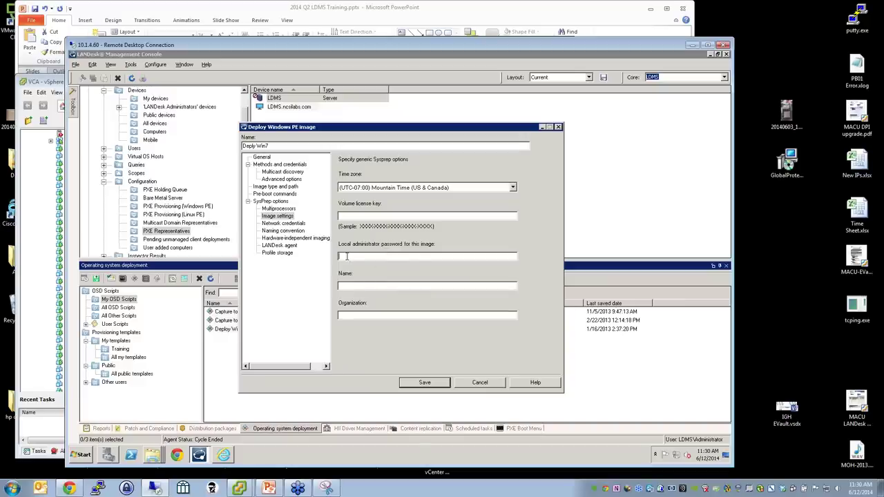
pyautogui.click(371, 286)
pyautogui.click(348, 218)
# Try joining the target device to a domain with an Active Directory OU in the network credentials, and switch back to Workgroup
pyautogui.click(296, 223)
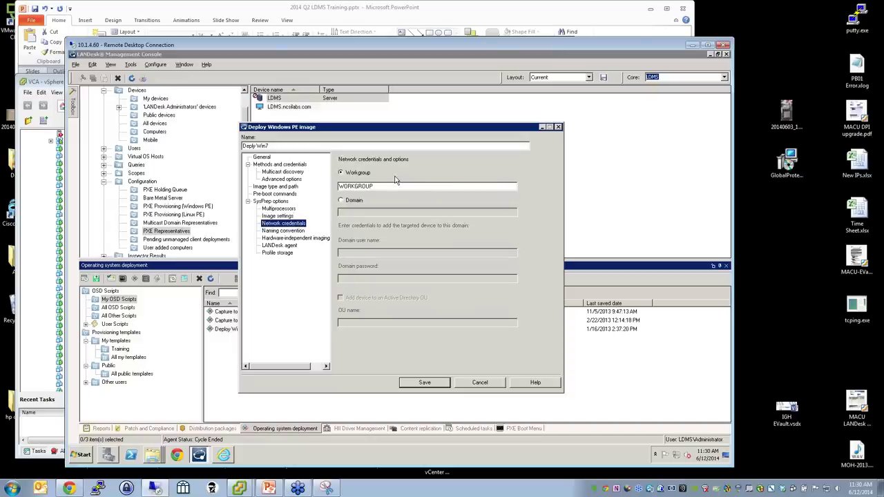
pyautogui.click(353, 201)
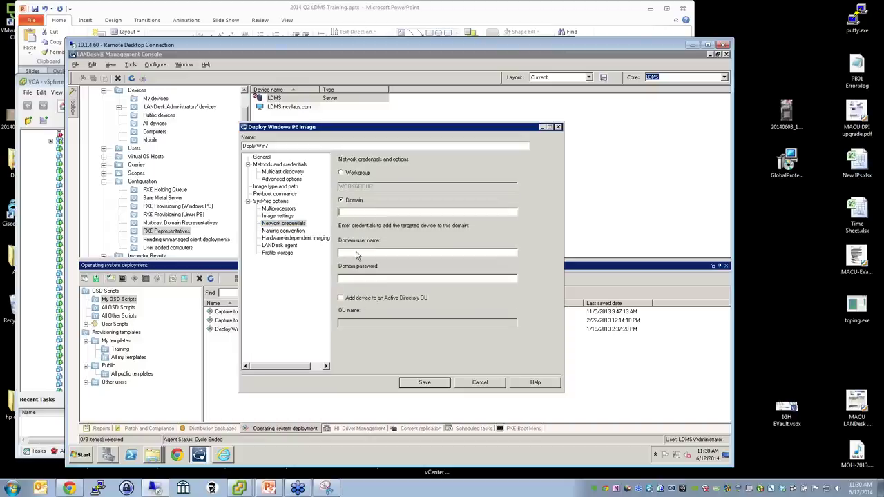
pyautogui.click(367, 298)
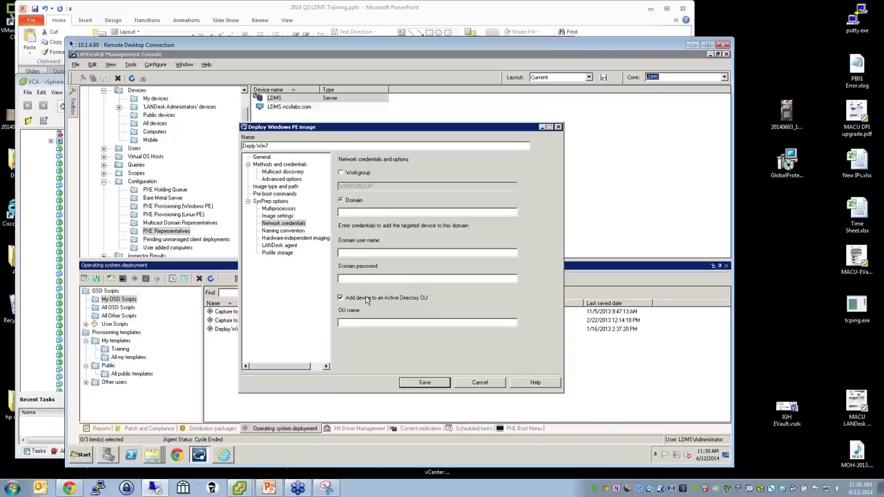
pyautogui.click(349, 175)
# Set the target computer naming template to LD$MAC-NNN with a start number of 500
pyautogui.click(283, 232)
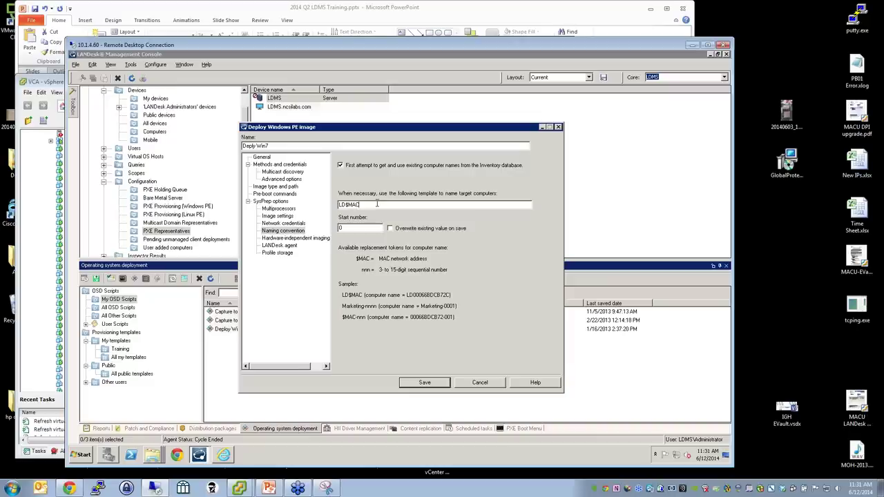
pyautogui.write('-NNN')
pyautogui.press('Tab')
pyautogui.write('500')
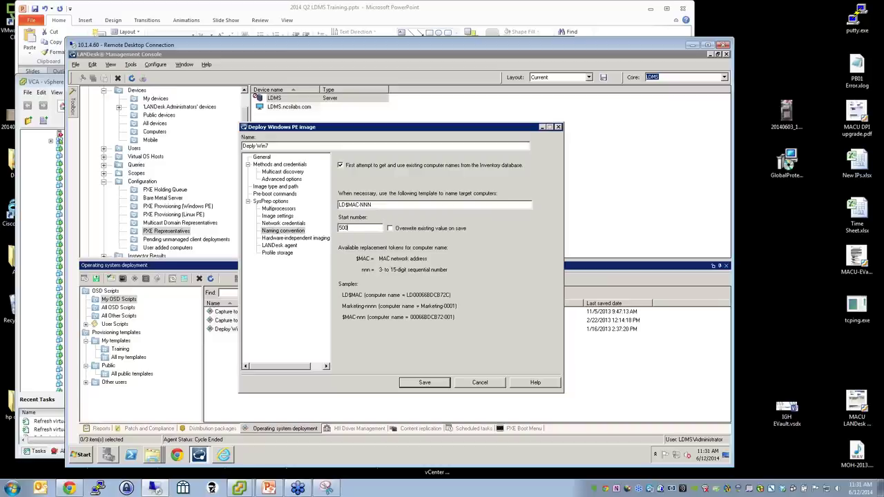
# Clear the start number and remove the -NNN suffix from the computer naming template
pyautogui.press('BackSpace')
pyautogui.press('BackSpace')
pyautogui.press('BackSpace')
pyautogui.click(387, 204)
pyautogui.press('BackSpace')
pyautogui.press('BackSpace')
pyautogui.press('BackSpace')
pyautogui.press('BackSpace')
# Enable hardware-independent imaging for the SysPrep image and show the hardware-independent imaging options
pyautogui.click(289, 239)
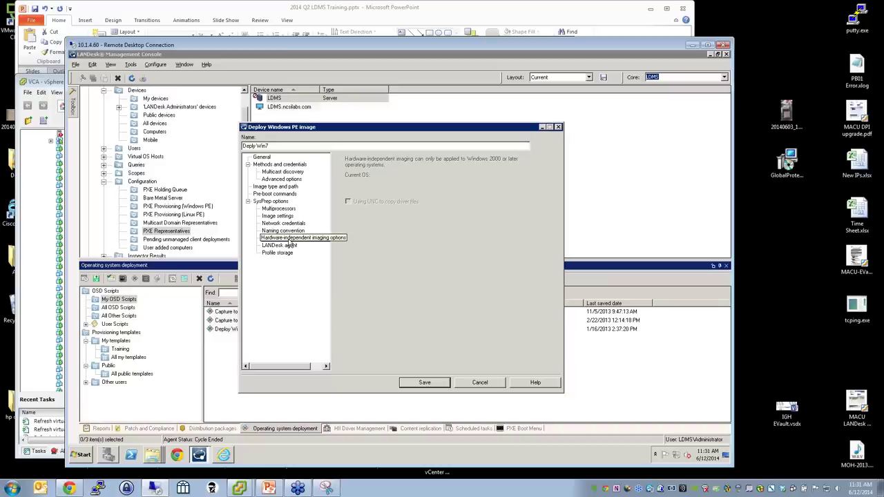
pyautogui.click(275, 187)
pyautogui.click(274, 194)
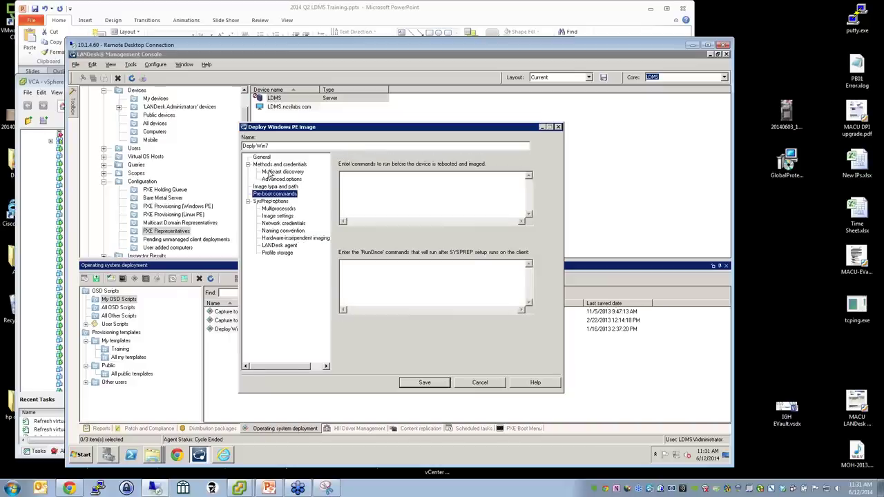
pyautogui.click(270, 172)
pyautogui.click(263, 157)
pyautogui.click(270, 165)
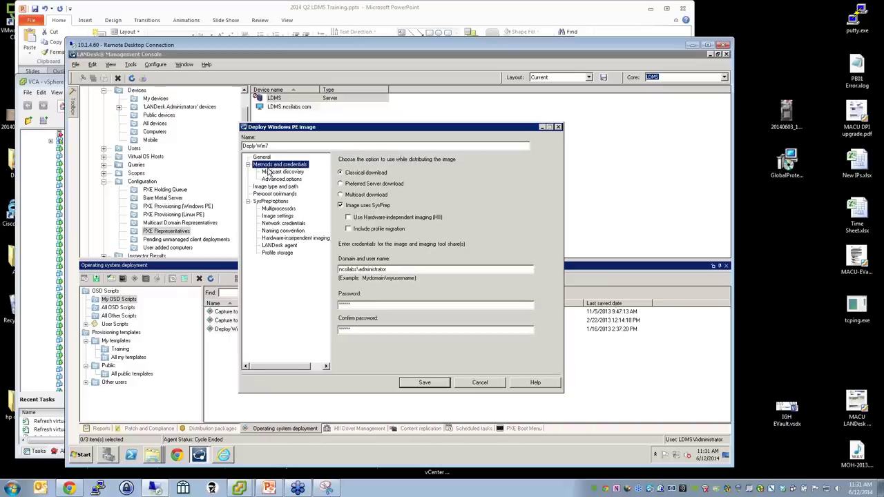
pyautogui.click(364, 217)
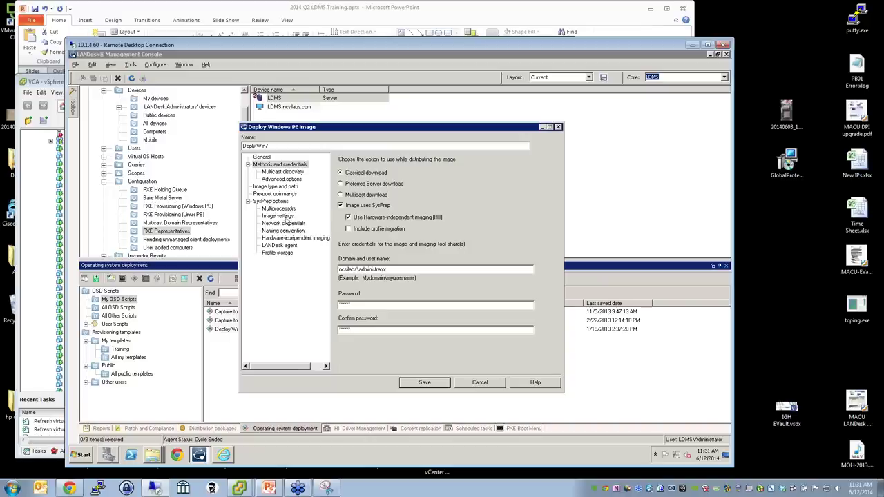
pyautogui.click(291, 238)
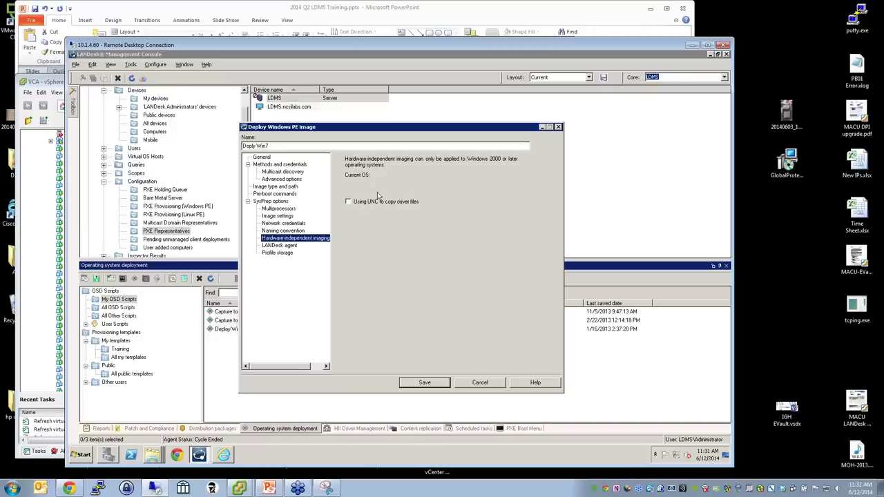
# Enter \\ldms\ldlogon\ as the UNC path to the LANDesk agent directory containing WSCFG32.EXE
pyautogui.click(272, 248)
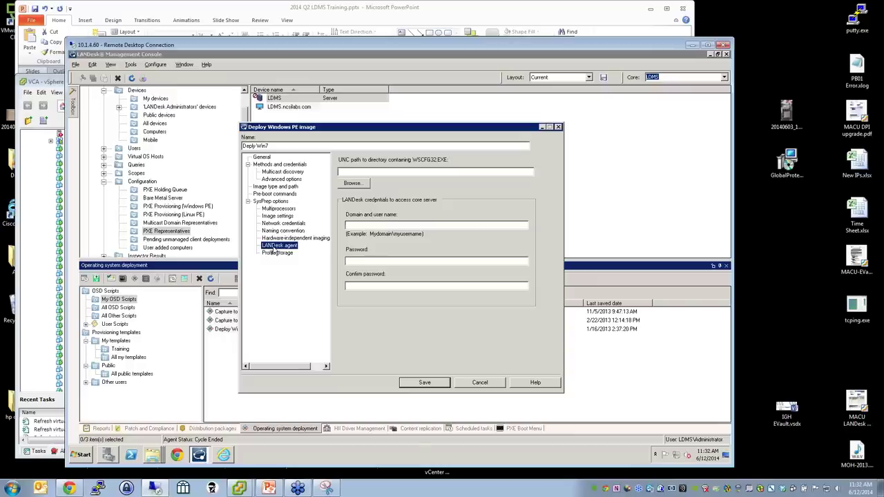
pyautogui.click(400, 171)
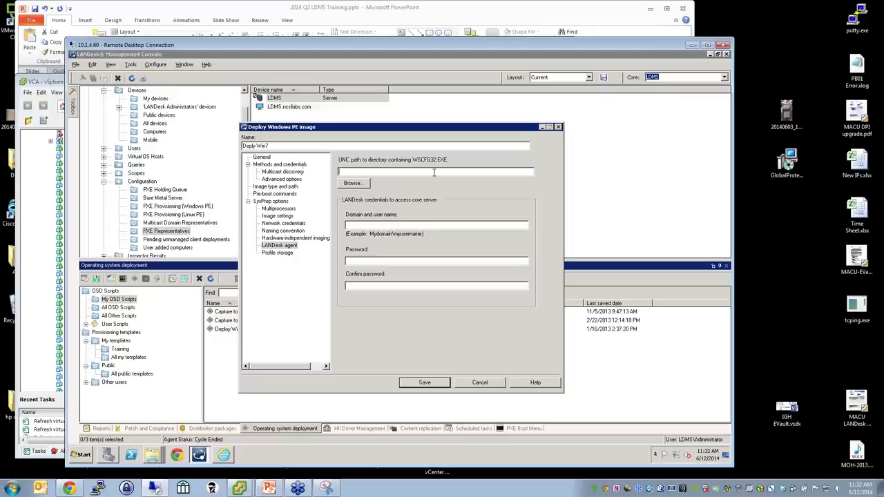
pyautogui.write('\\\\ldms\\ldlogo')
pyautogui.press('BackSpace')
pyautogui.press('BackSpace')
pyautogui.press('BackSpace')
pyautogui.press('BackSpace')
pyautogui.write('logon\\')
pyautogui.doubleClick(347, 171)
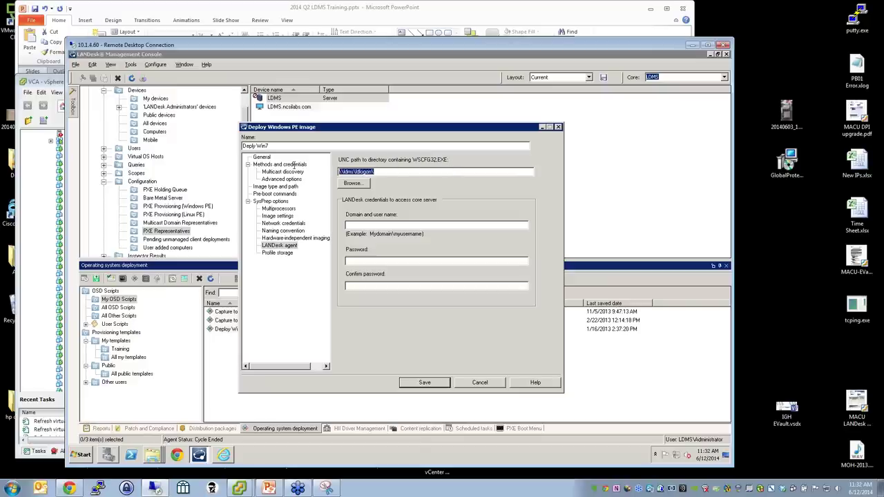
pyautogui.click(380, 171)
# Enter ncsilabs\administrator as the core server account, and fill in and confirm the account password
pyautogui.click(387, 225)
pyautogui.write('ncsilabs\\administ')
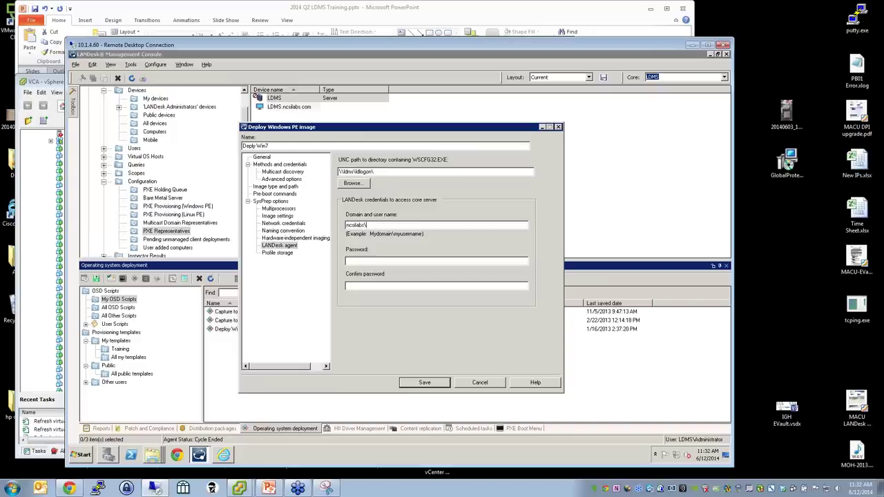
pyautogui.write('rator')
pyautogui.press('Tab')
pyautogui.write('******')
pyautogui.press('Tab')
pyautogui.write('******')
pyautogui.press('Tab')
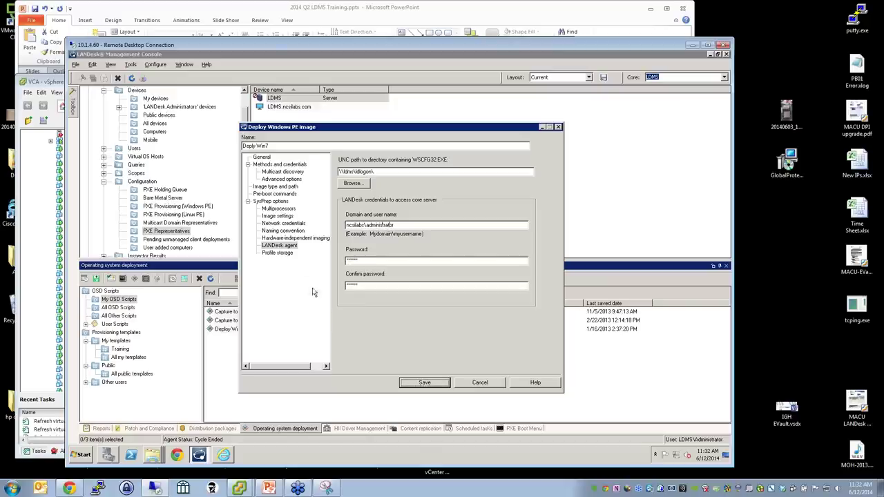
# Check the profile storage options and discard the new image deployment script without saving
pyautogui.click(282, 253)
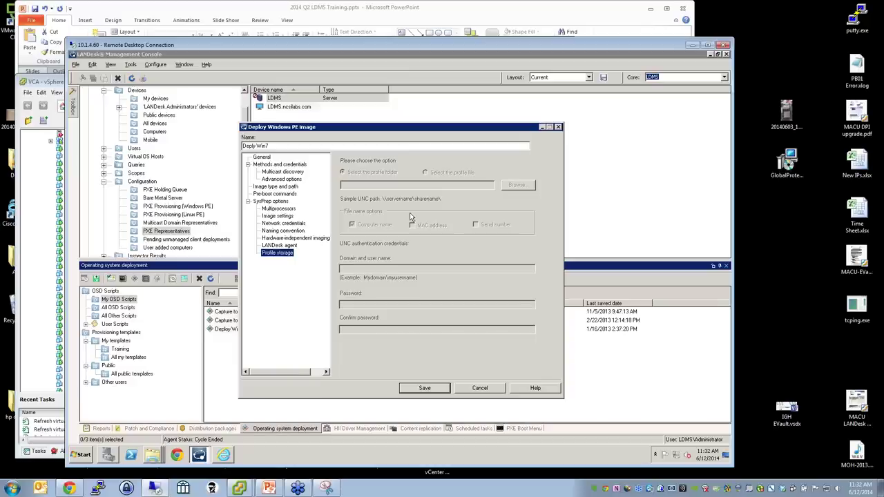
pyautogui.click(461, 387)
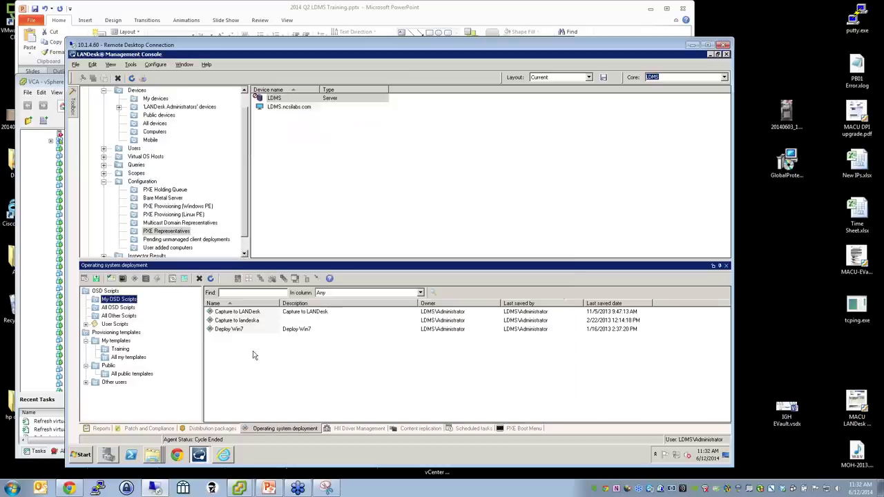
# Open the existing Deploy Win7 script, review its methods and credentials, and close it without saving
pyautogui.rightClick(241, 330)
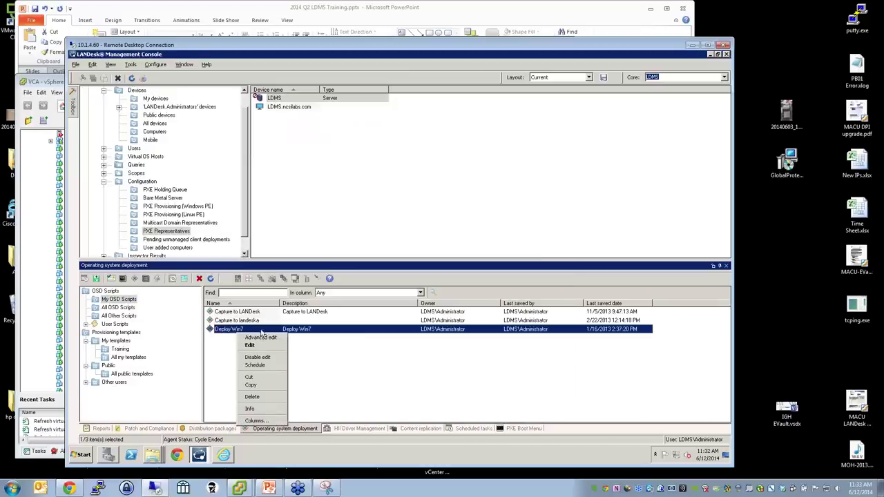
pyautogui.click(250, 345)
pyautogui.click(264, 180)
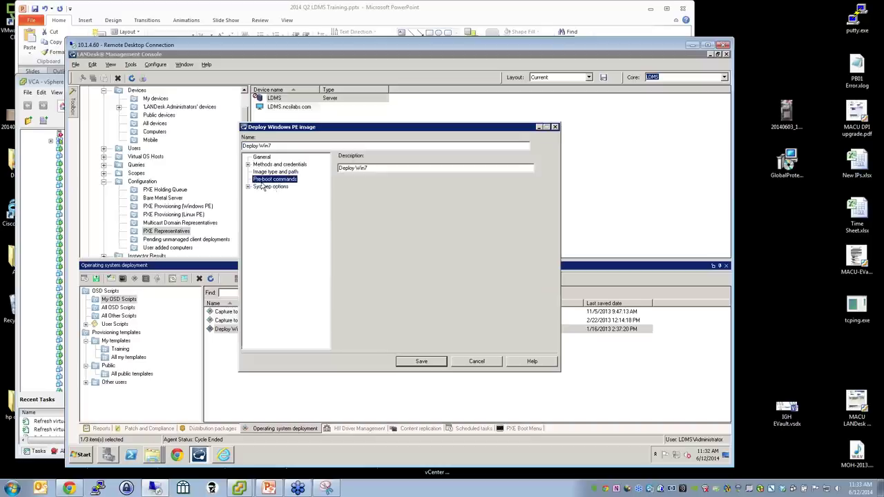
pyautogui.click(263, 186)
pyautogui.click(272, 179)
pyautogui.click(276, 165)
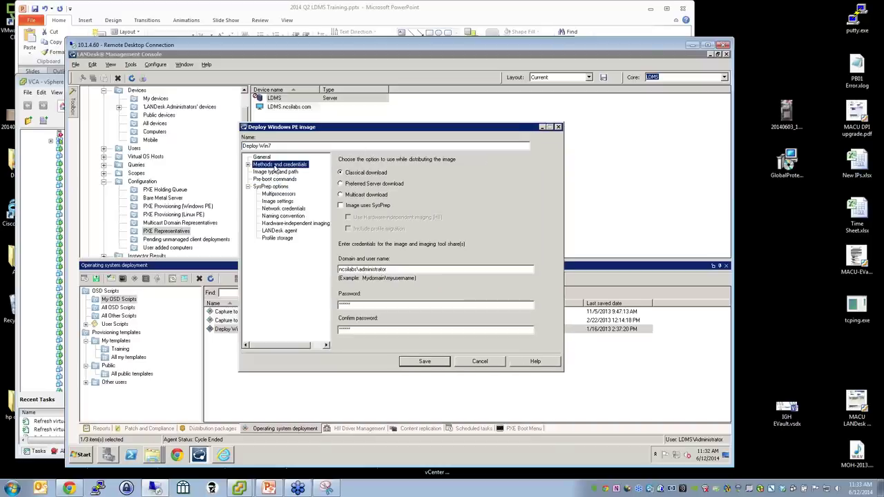
pyautogui.click(480, 361)
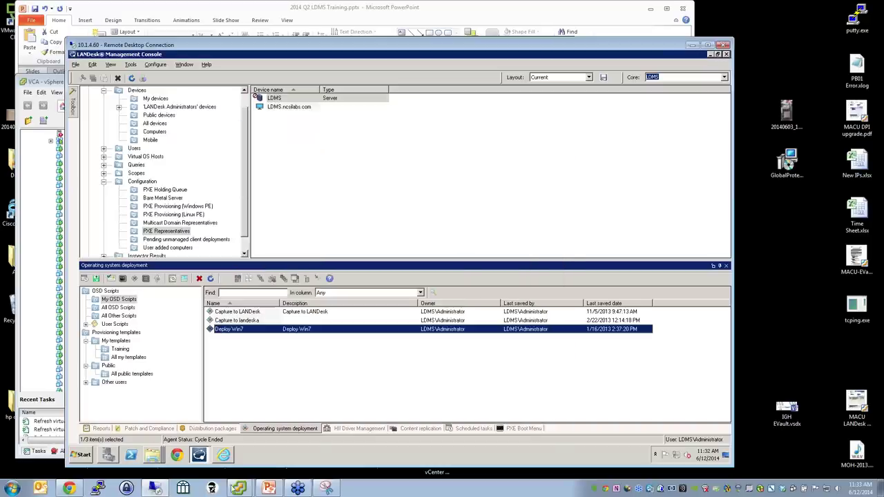
# Switch to the ImageSample virtual machine console and start the Deploy Win7 script from the Deploy group of the PXE Boot Menu
pyautogui.moveTo(238, 487)
pyautogui.click(256, 435)
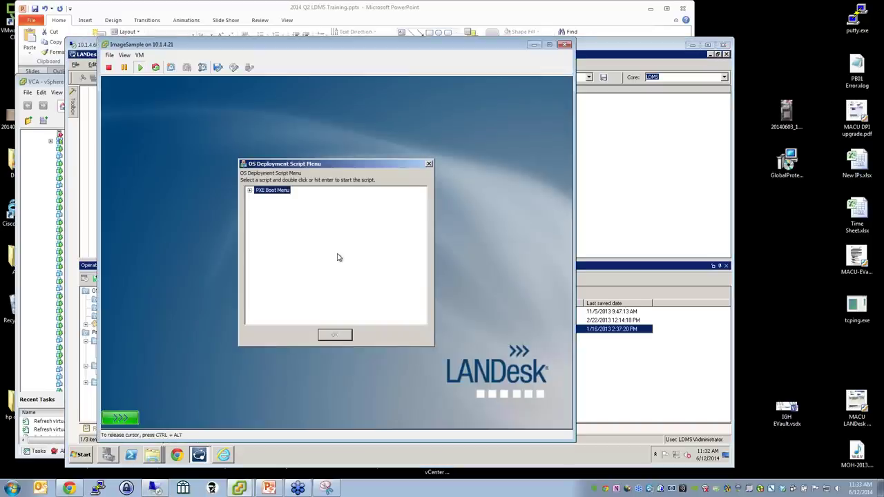
pyautogui.press('Right')
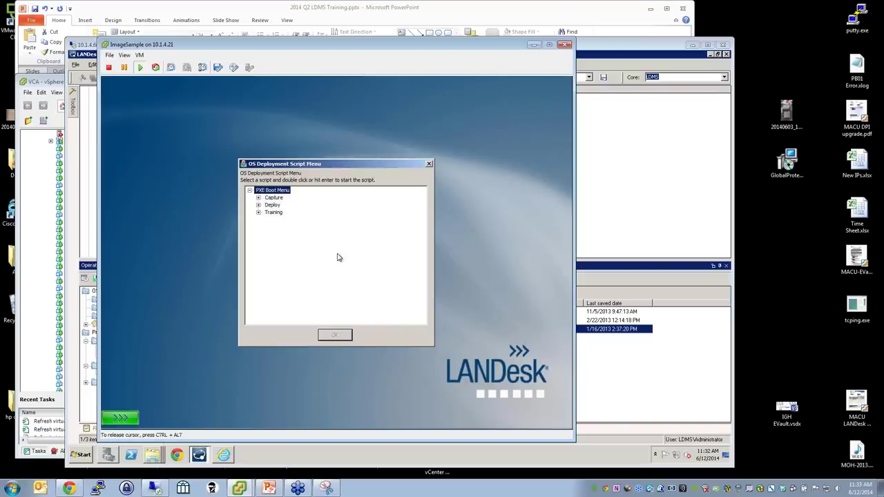
pyautogui.press('Down')
pyautogui.press('Down')
pyautogui.press('Right')
pyautogui.press('Down')
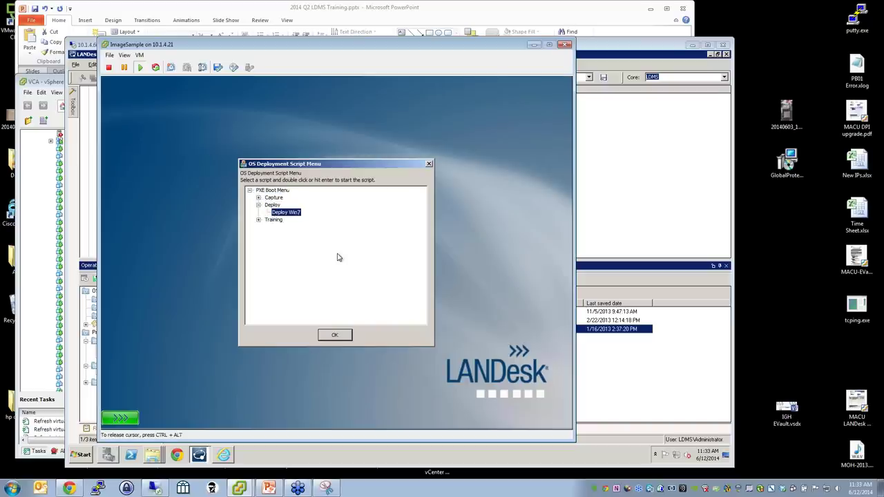
pyautogui.press('Return')
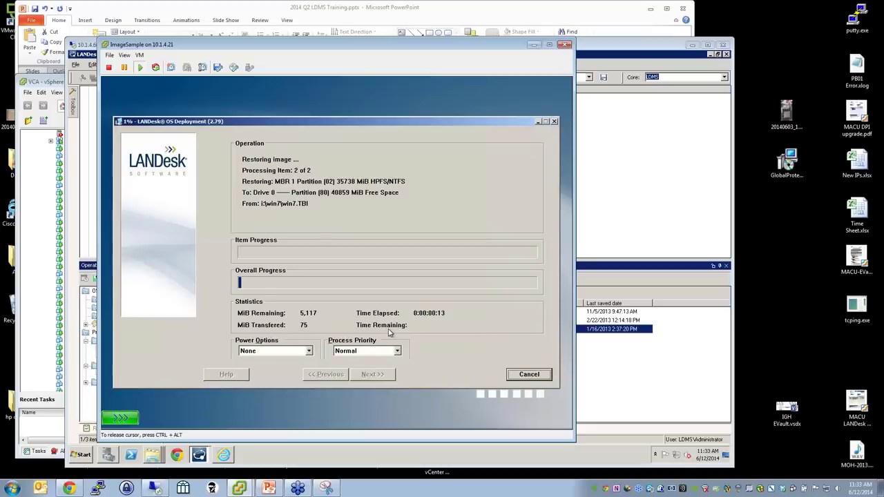
# Leave the virtual machine console, return to the LANDesk Management Console and open HII Driver Management
pyautogui.hotkey('ctrl', 'alt')
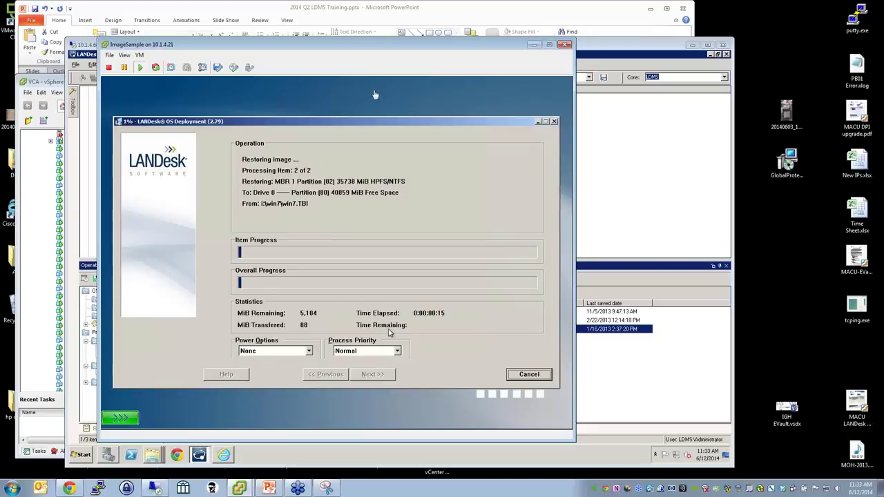
pyautogui.moveTo(343, 49); pyautogui.dragTo(364, 44)
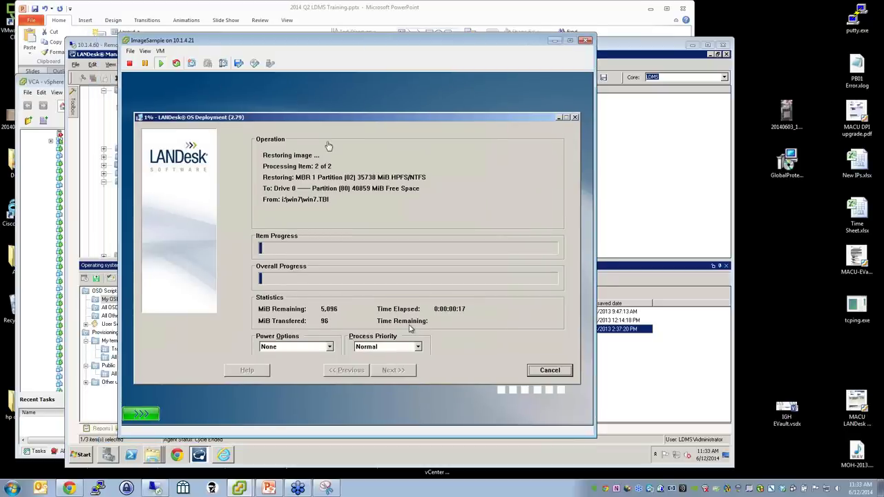
pyautogui.click(688, 276)
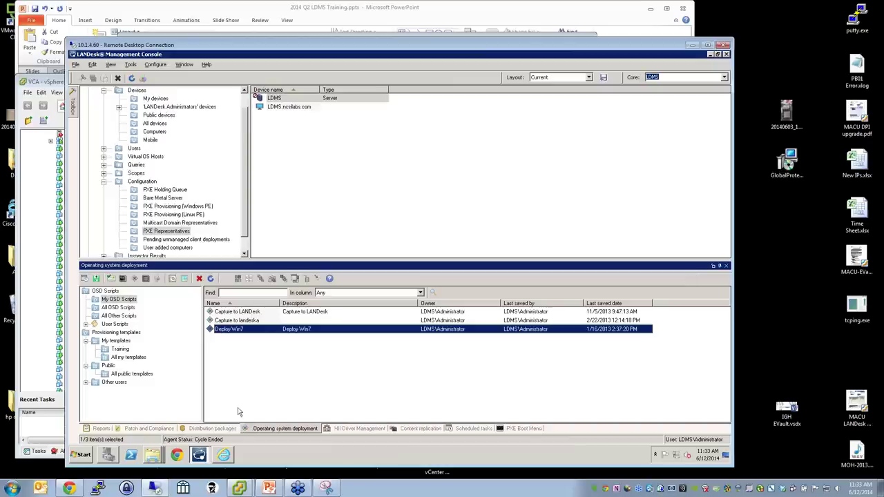
pyautogui.click(357, 429)
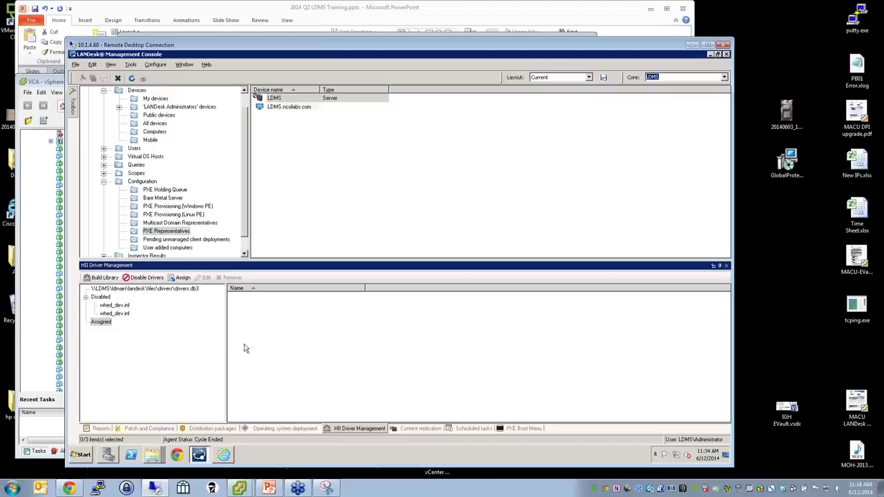
pyautogui.click(136, 369)
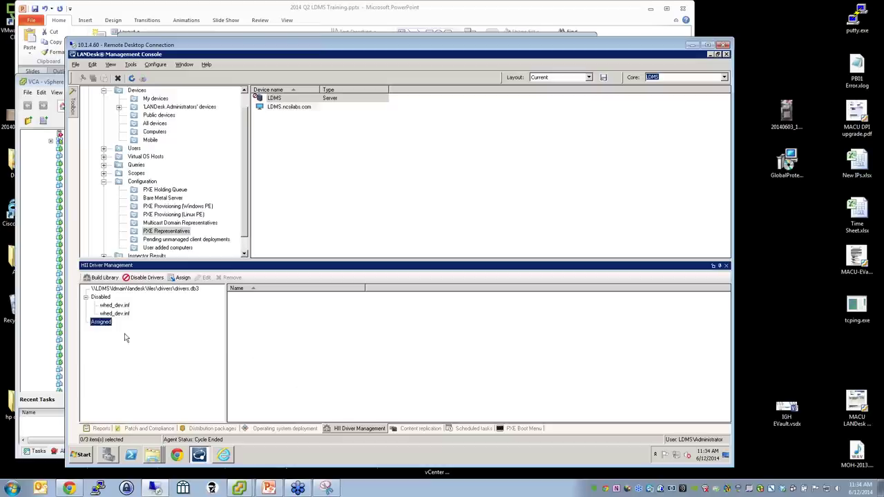
# Copy the root UNC driver path from the library build settings and open \\LDMS\ldmain\landesk\files\drivers in Windows Explorer to inspect its driver folders
pyautogui.click(105, 277)
pyautogui.hotkey('ctrl', 'c')
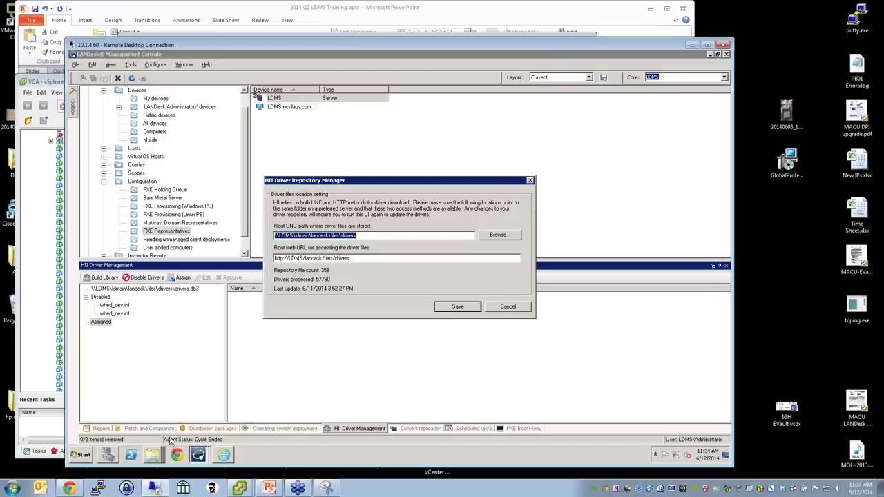
pyautogui.click(83, 455)
pyautogui.click(227, 379)
pyautogui.hotkey('ctrl', 'v')
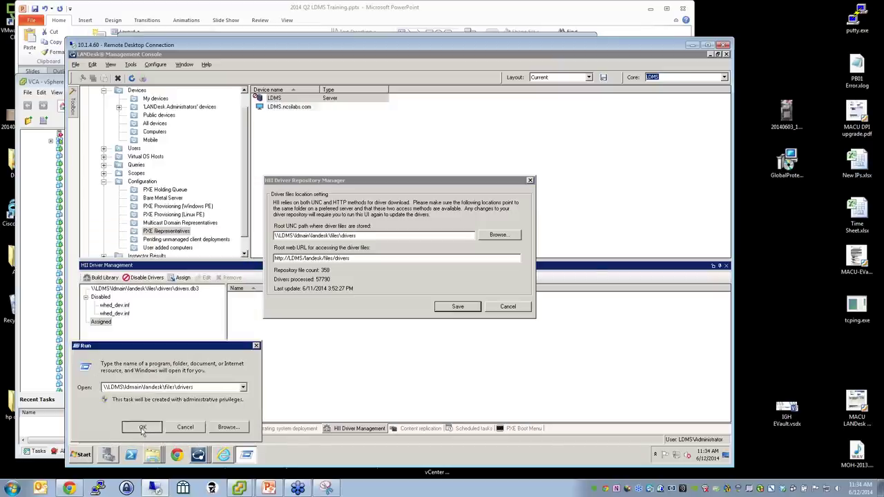
pyautogui.click(142, 427)
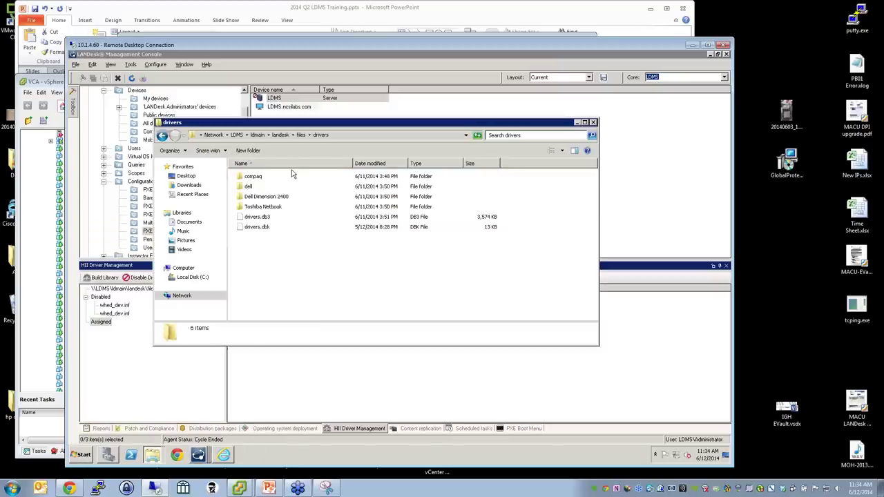
pyautogui.click(266, 186)
pyautogui.click(264, 196)
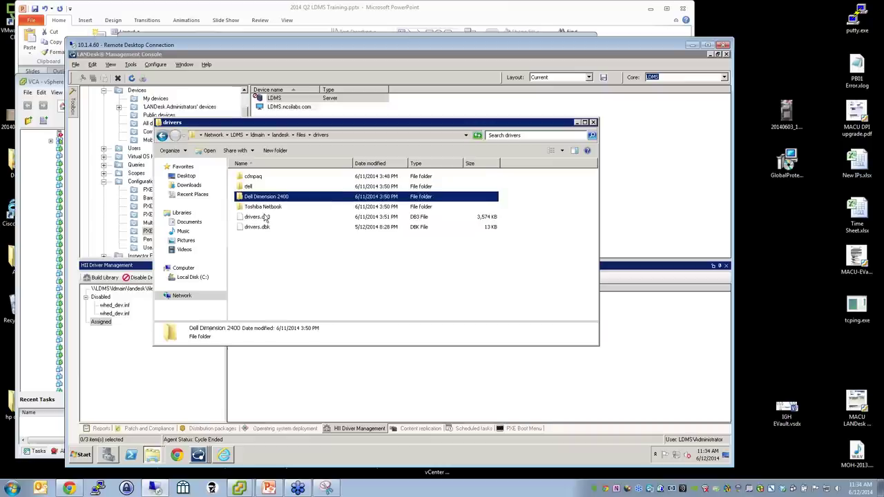
# Browse the Dell Dimension 2400 driver folders down to audio and return to the main drivers folder
pyautogui.click(266, 208)
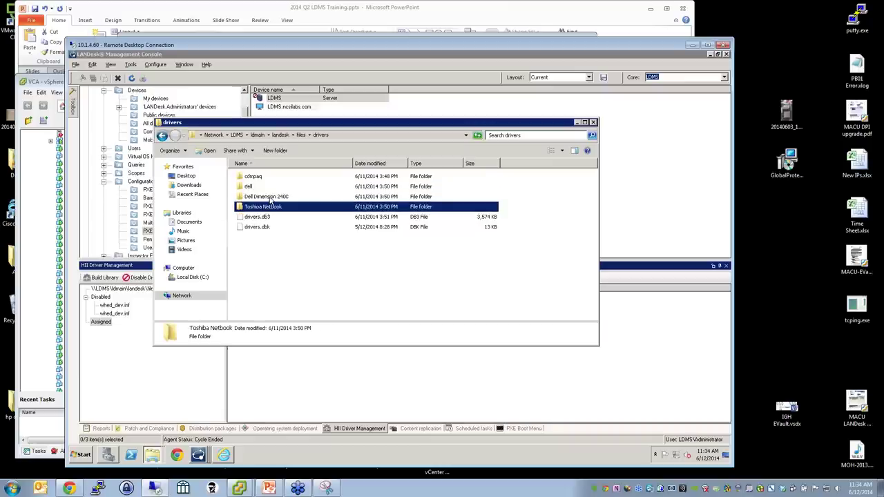
pyautogui.doubleClick(269, 198)
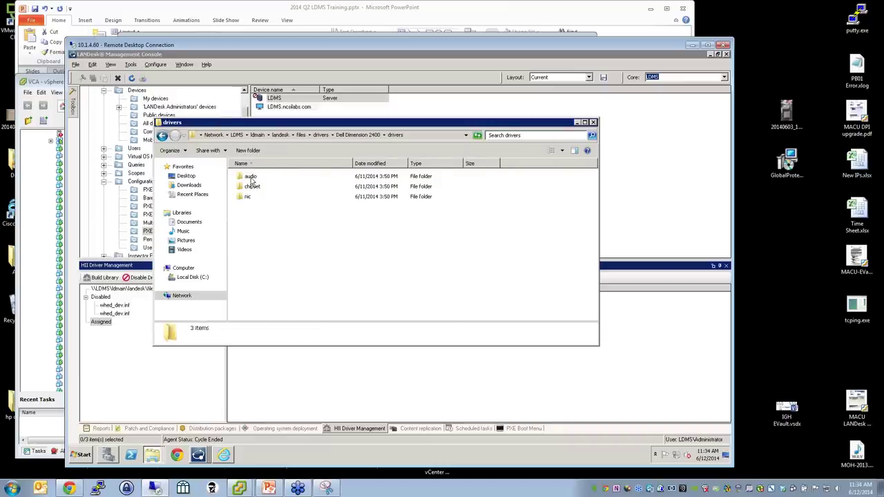
pyautogui.doubleClick(251, 178)
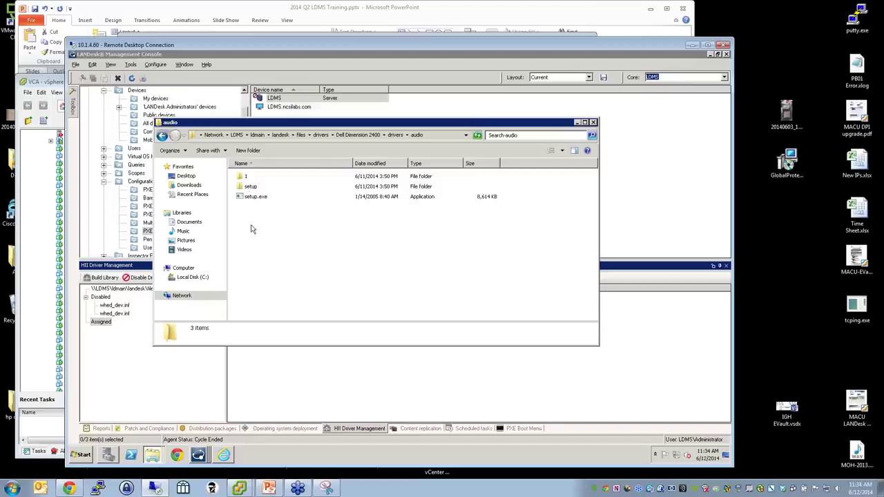
pyautogui.click(373, 134)
pyautogui.click(322, 135)
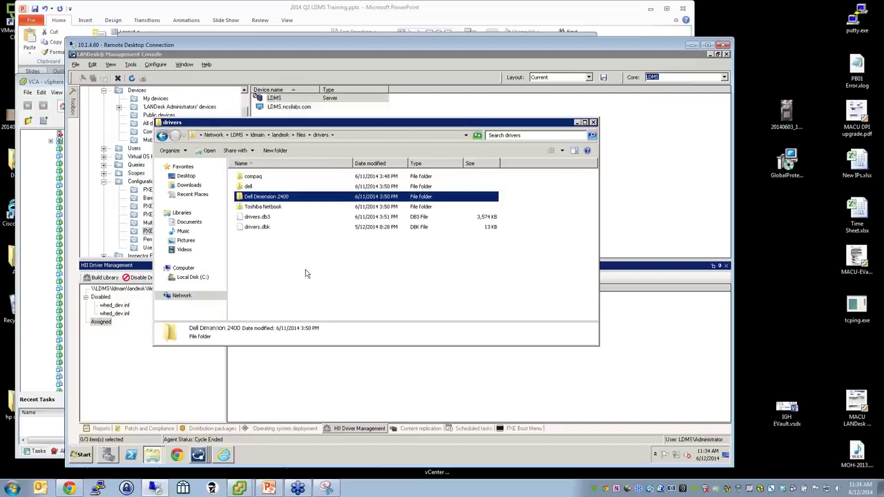
# Go up to the files folder, leave Windows Explorer and review the root web URL in HII Driver Repository Manager
pyautogui.click(301, 134)
pyautogui.click(593, 123)
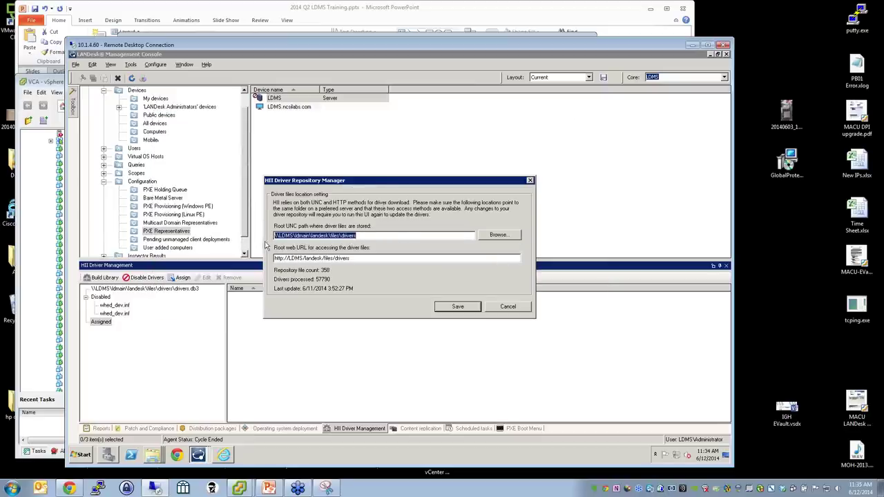
pyautogui.press('Tab')
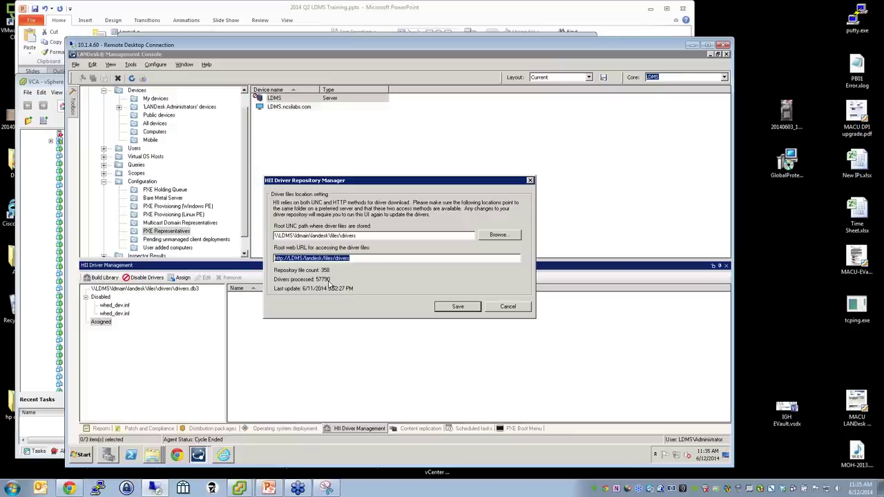
# Return to the files folder in Windows Explorer and browse the drivers\dell subfolders, ending in bc57xx\WinVista
pyautogui.click(158, 453)
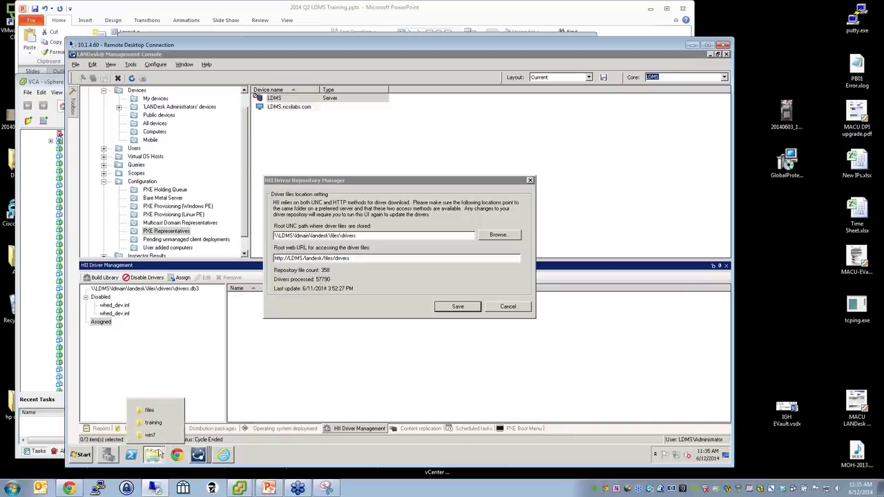
pyautogui.click(153, 410)
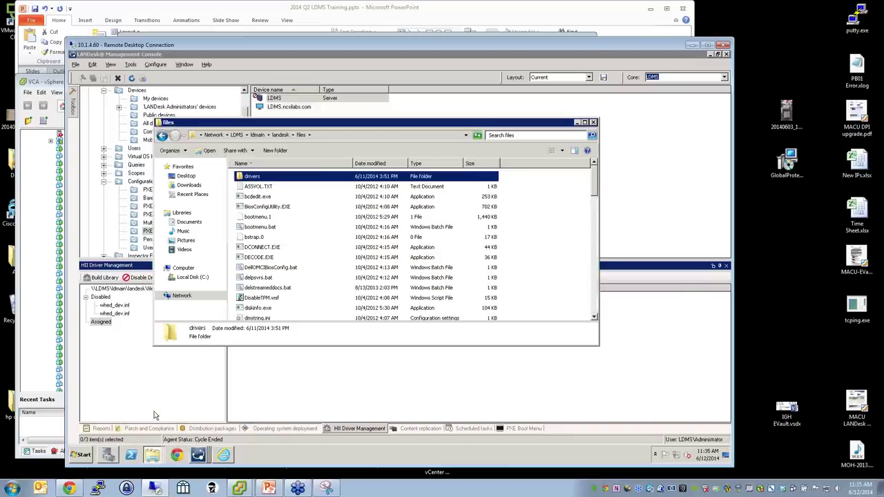
pyautogui.doubleClick(262, 177)
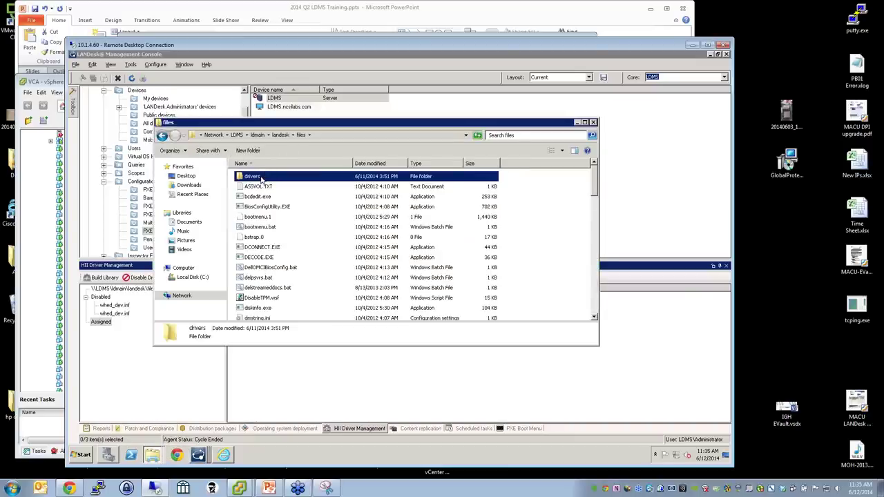
pyautogui.doubleClick(253, 188)
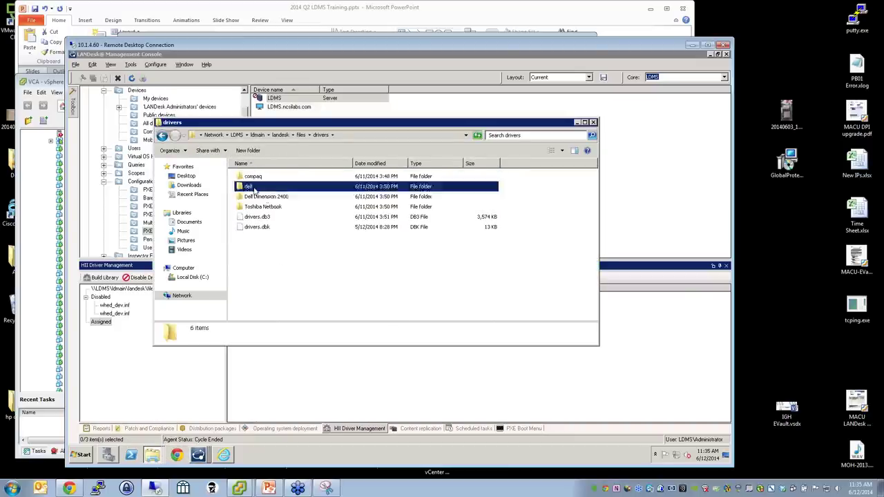
pyautogui.doubleClick(253, 188)
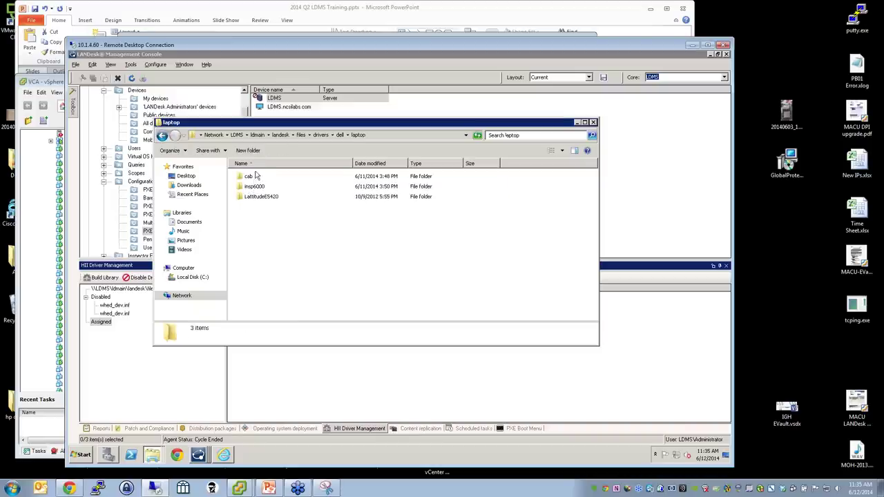
pyautogui.press('BackSpace')
pyautogui.doubleClick(268, 178)
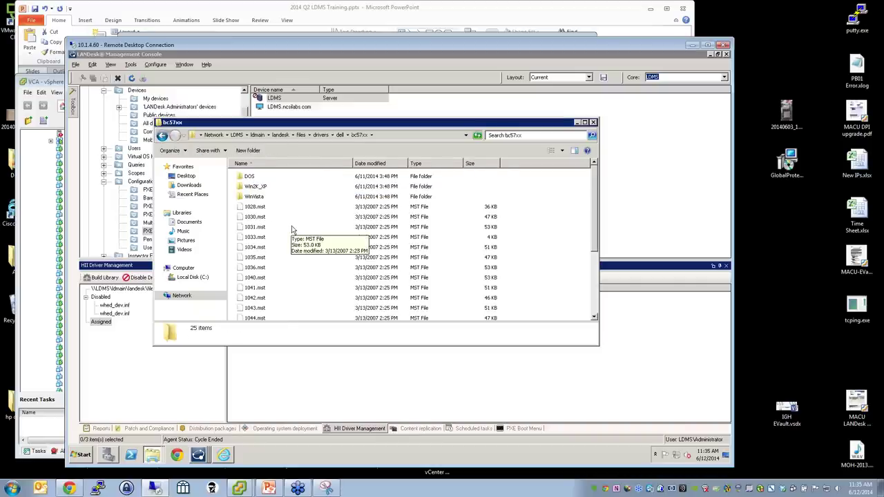
pyautogui.scroll(-4, 291, 229)
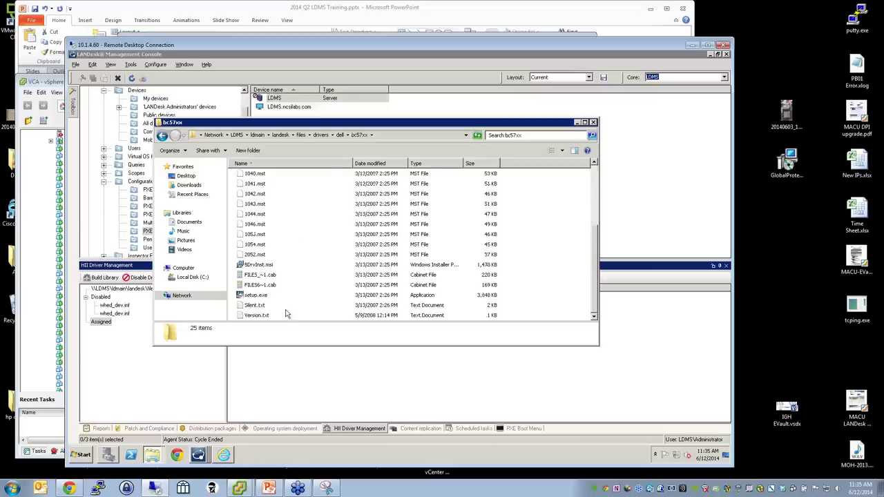
pyautogui.scroll(4, 281, 312)
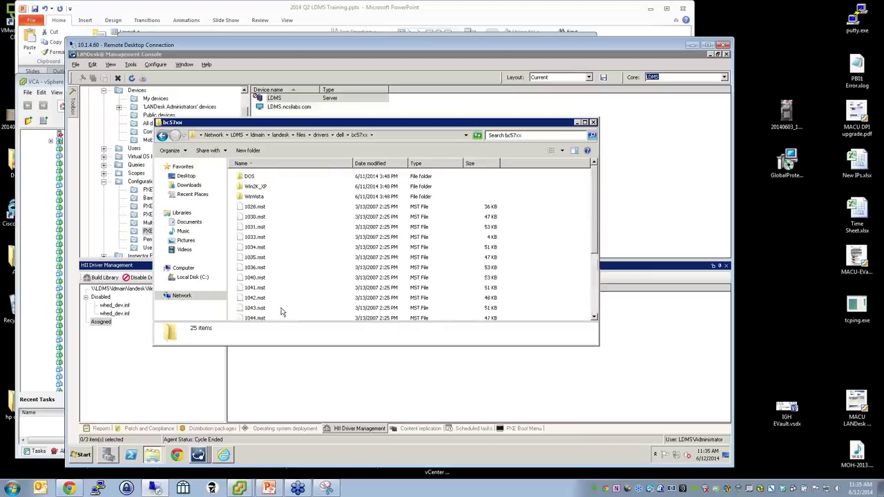
pyautogui.doubleClick(262, 197)
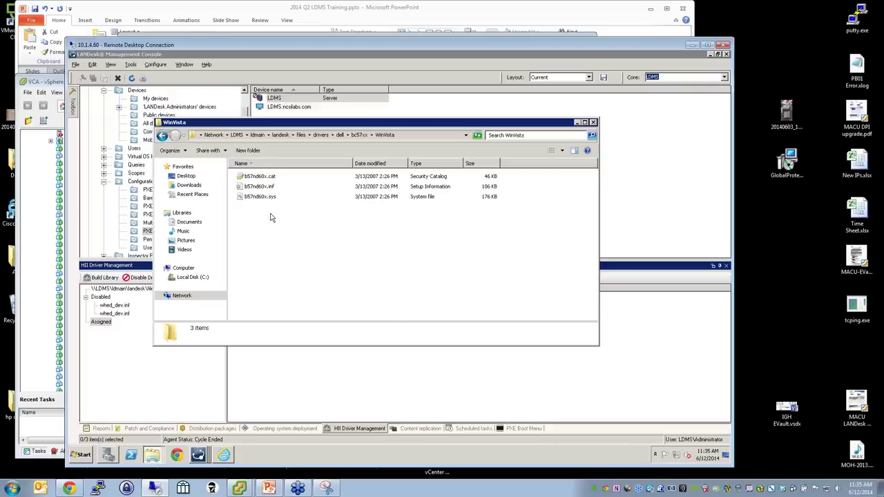
# Open b57nd60x.inf from the WinVista folder and examine its list of supported PCI vendor and device IDs
pyautogui.click(268, 198)
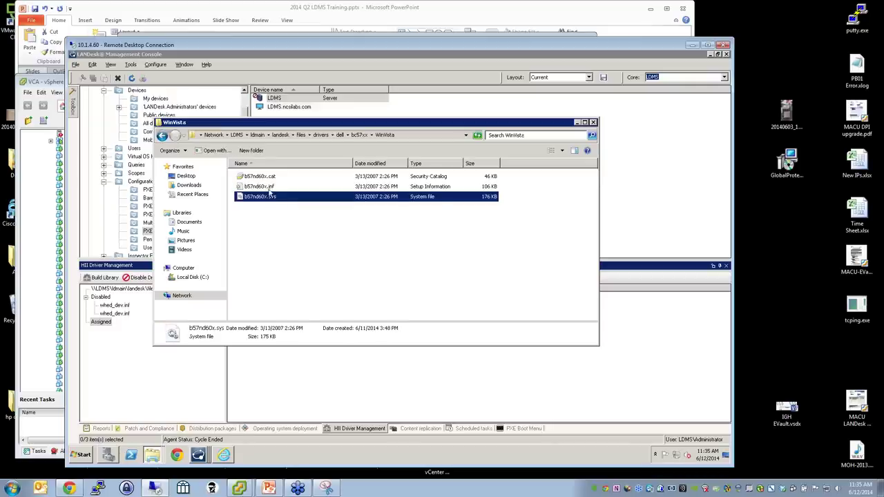
pyautogui.doubleClick(270, 186)
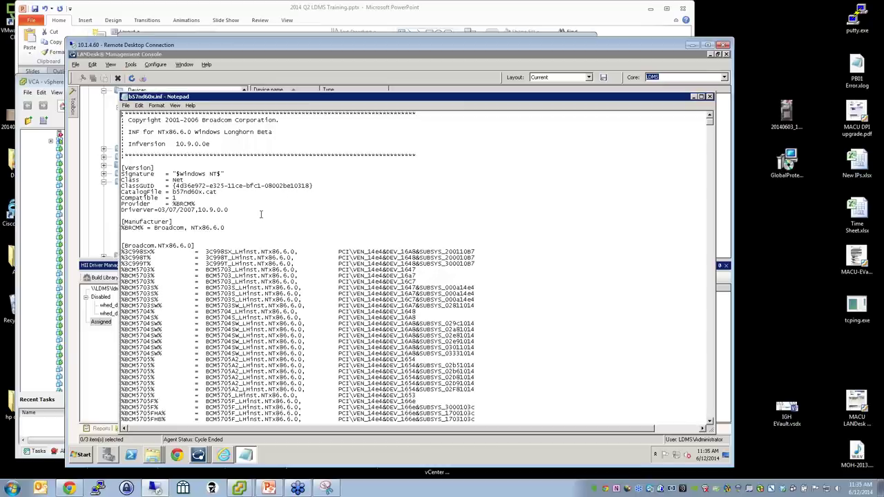
pyautogui.scroll(-20, 219, 241)
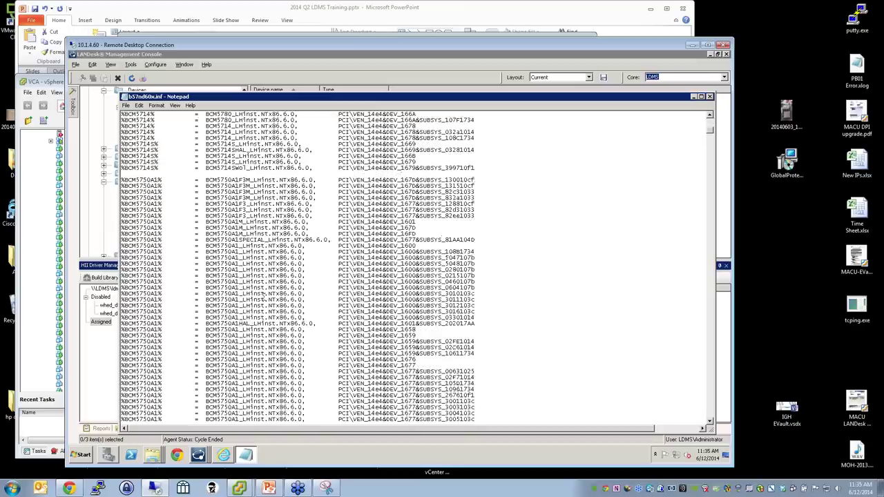
pyautogui.scroll(12, 263, 302)
pyautogui.scroll(3, 270, 318)
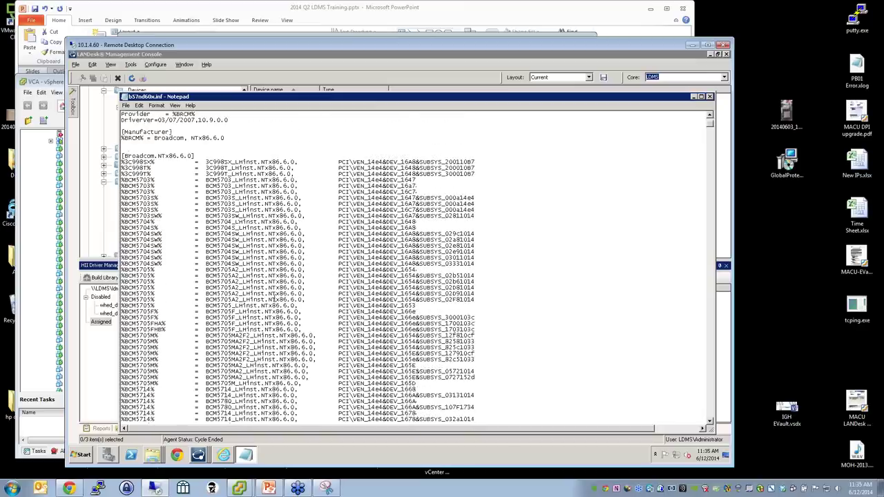
pyautogui.moveTo(339, 274); pyautogui.dragTo(417, 271)
# Switch to Server Manager and open the properties of the Intel(R) PRO/1000 MT Network Connection adapter in Device Manager
pyautogui.click(108, 455)
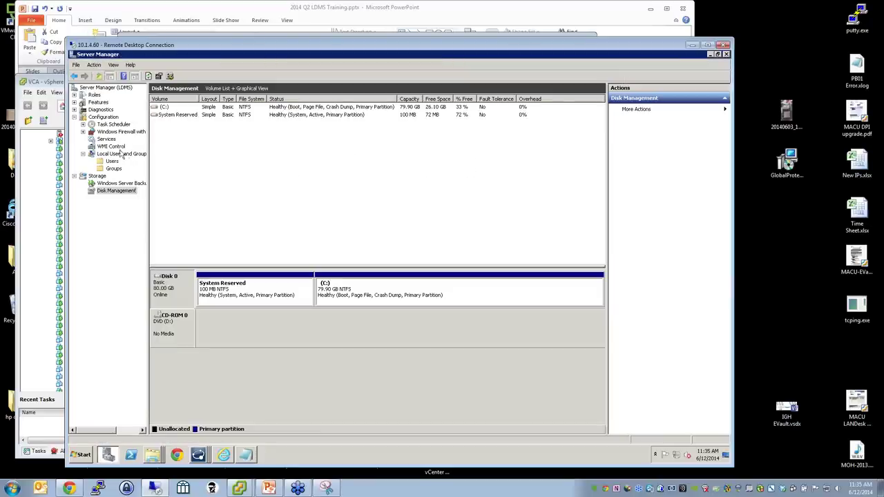
pyautogui.click(74, 110)
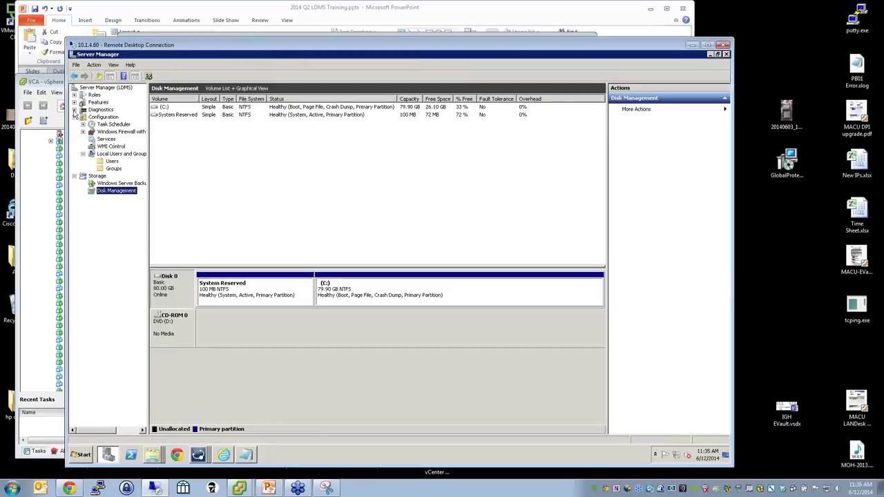
pyautogui.click(74, 110)
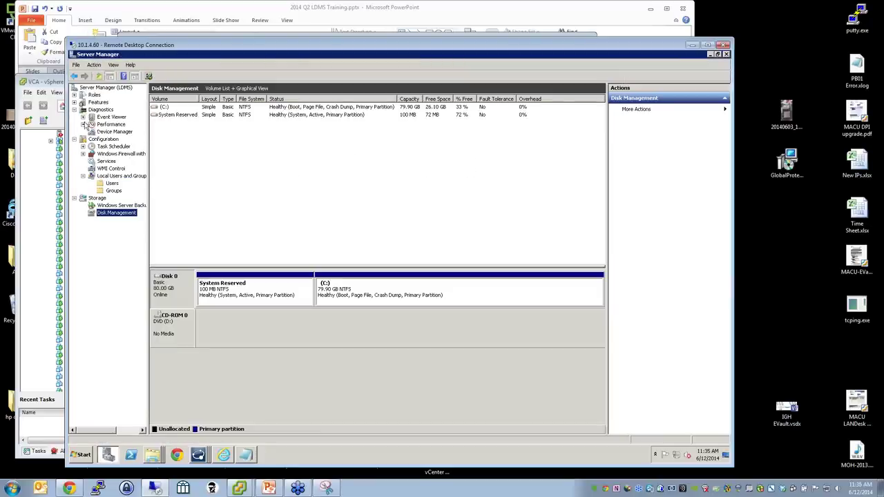
pyautogui.click(100, 132)
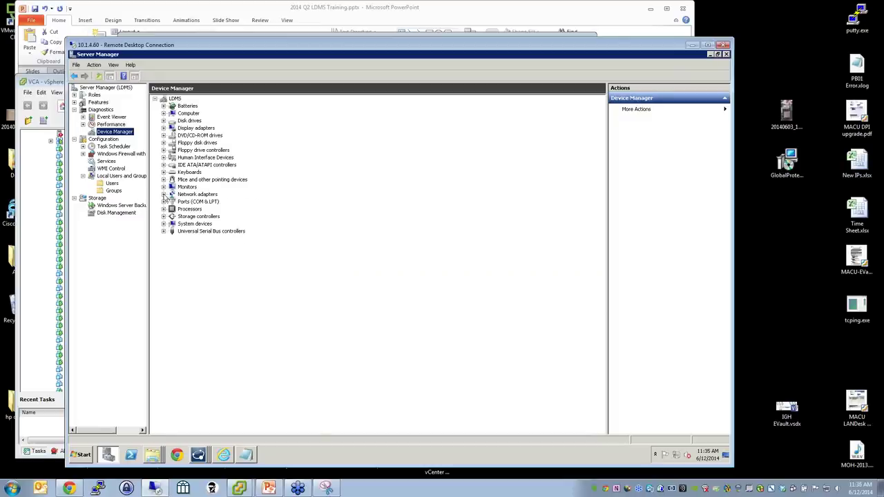
pyautogui.click(164, 194)
pyautogui.click(202, 205)
pyautogui.doubleClick(202, 205)
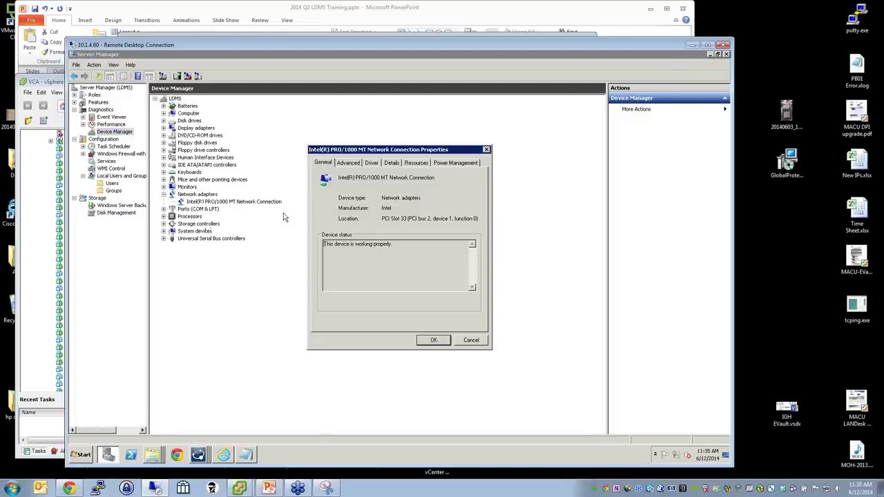
# Review the network adapter's advanced properties, then display its Hardware Ids details and select the first ID
pyautogui.click(351, 163)
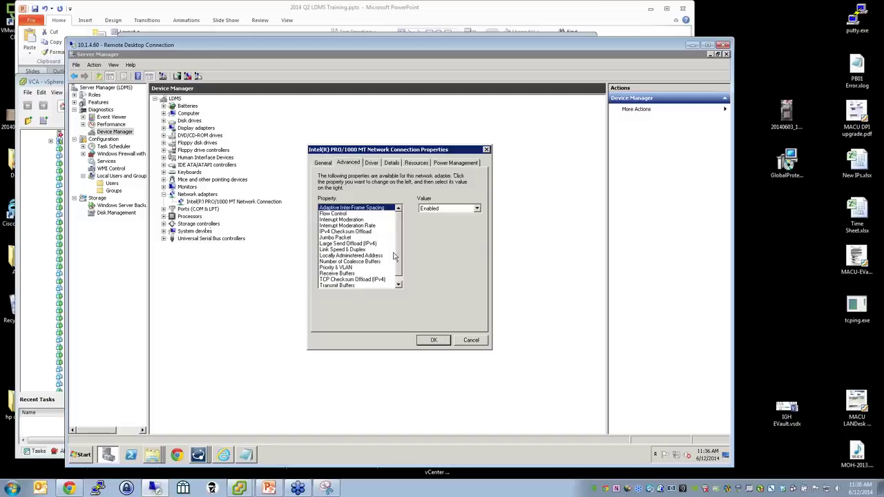
pyautogui.scroll(-1, 398, 266)
pyautogui.scroll(1, 401, 266)
pyautogui.click(392, 163)
pyautogui.click(389, 209)
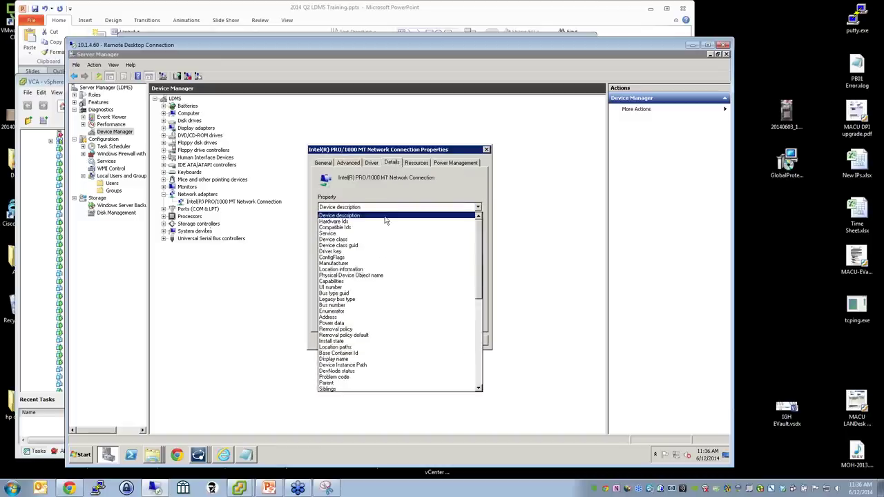
pyautogui.click(369, 223)
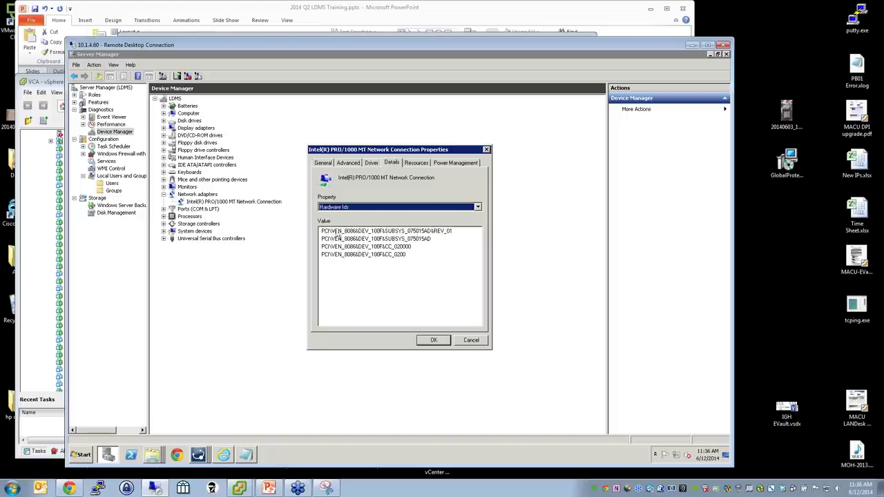
pyautogui.click(336, 233)
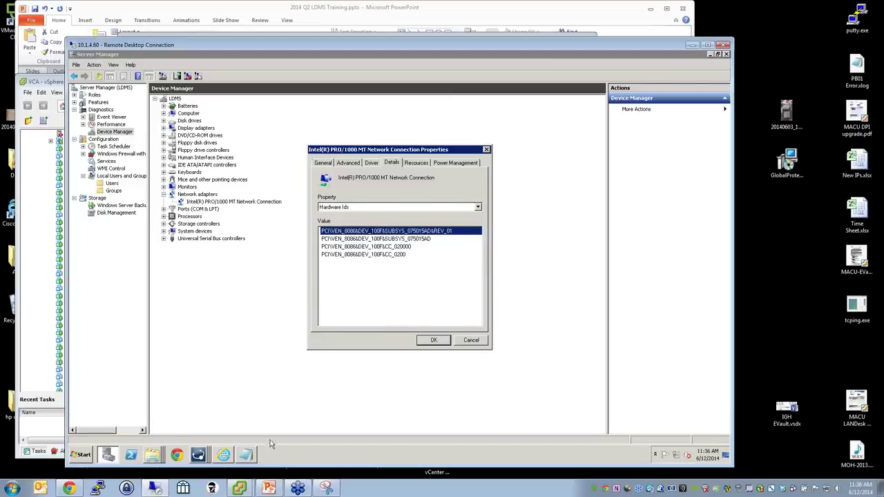
# Highlight PCI\VEN_14e4&DEV_1654 and PCI\VEN_14e4&DEV_16A8&SUBSYS_03331014 in b57nd60x.inf for comparison, then close Notepad and the adapter properties
pyautogui.click(245, 455)
pyautogui.click(364, 277)
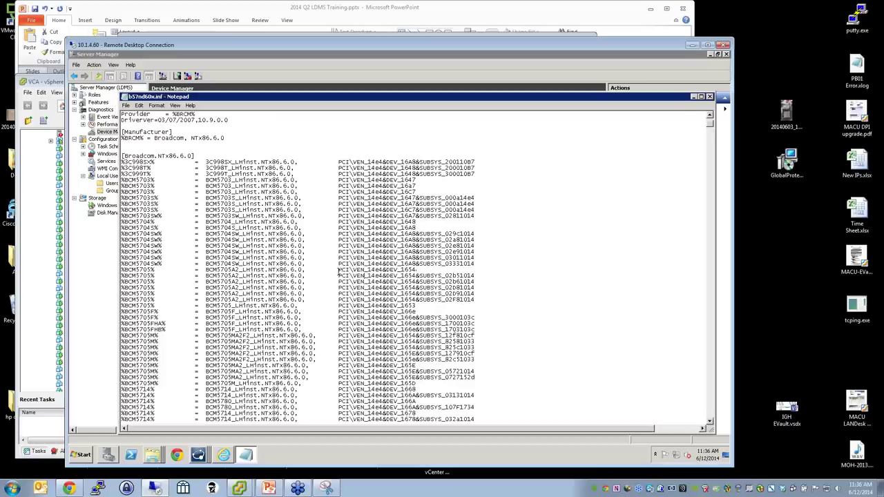
pyautogui.moveTo(339, 271); pyautogui.dragTo(415, 270)
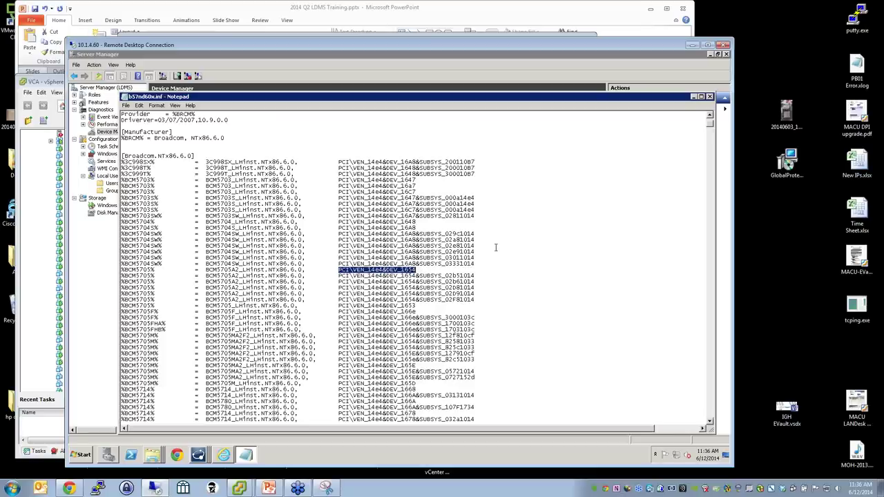
pyautogui.moveTo(478, 265); pyautogui.dragTo(343, 265)
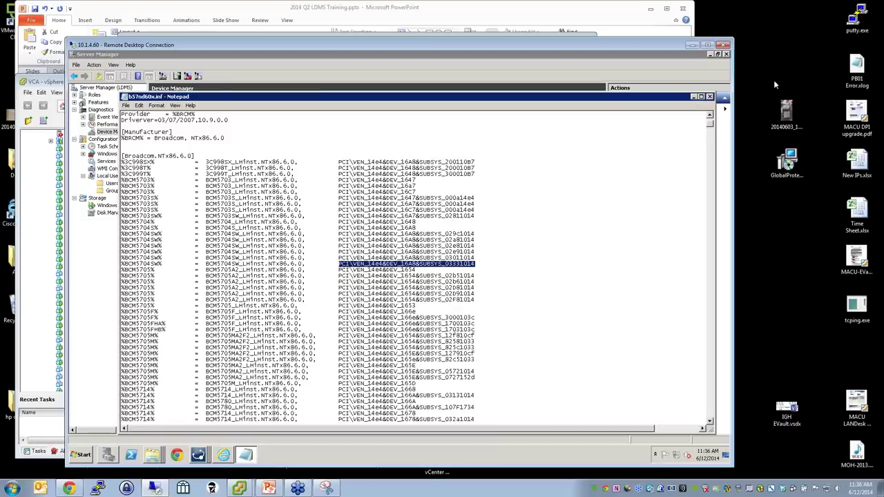
pyautogui.click(710, 97)
pyautogui.click(434, 340)
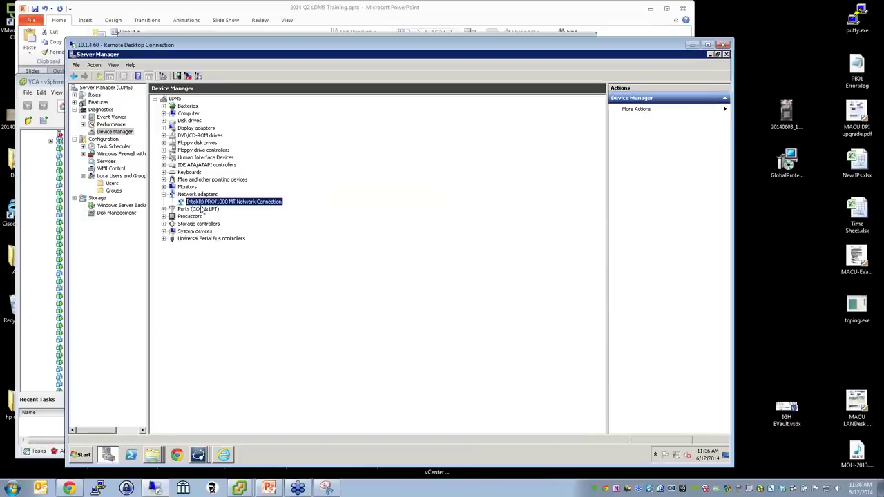
# Return to the WinVista folder in Windows Explorer and select b57nd60x.inf
pyautogui.rightClick(154, 455)
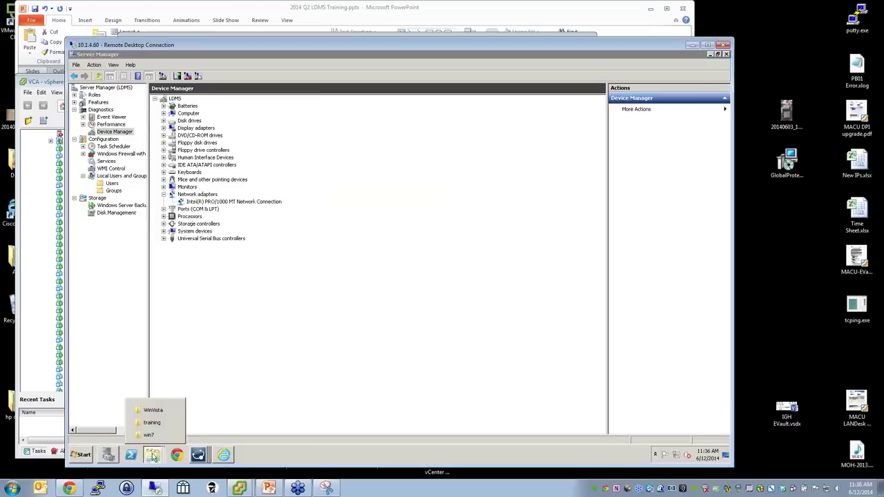
pyautogui.click(153, 410)
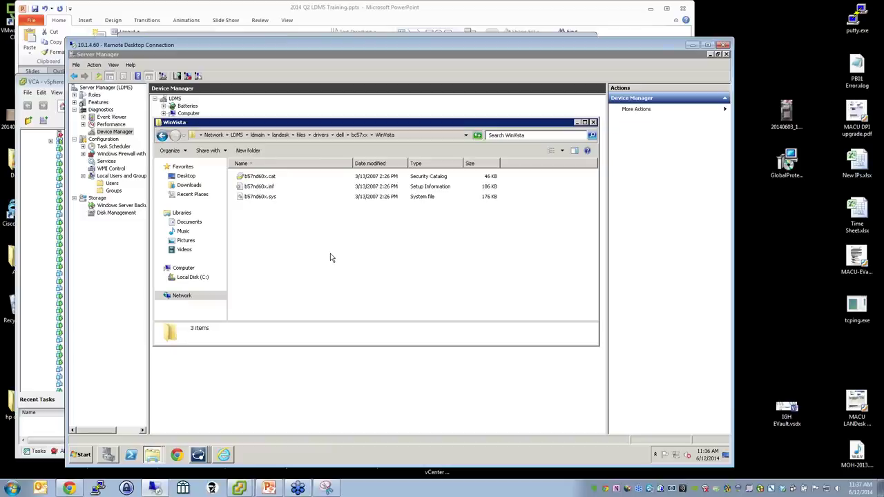
pyautogui.click(277, 188)
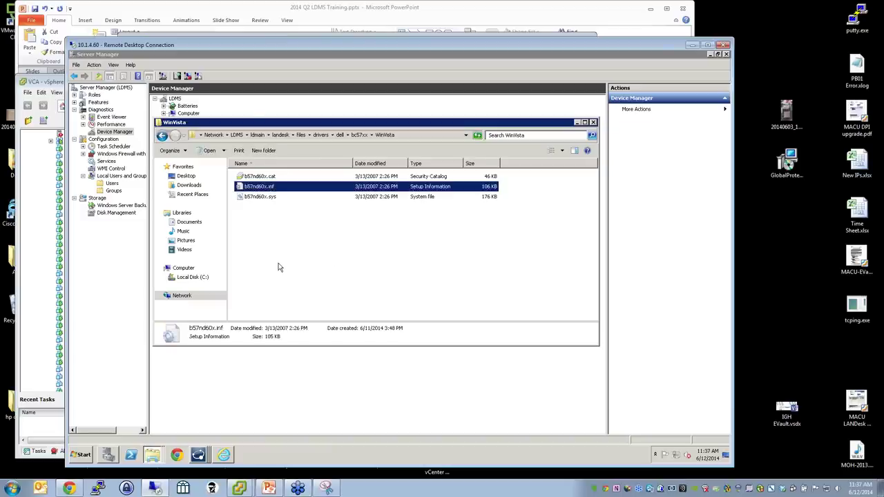
# Open b57nd60x.inf, examine its hardware ID entries and the BCM5750 install sections, and close the file
pyautogui.moveTo(262, 166); pyautogui.dragTo(258, 231)
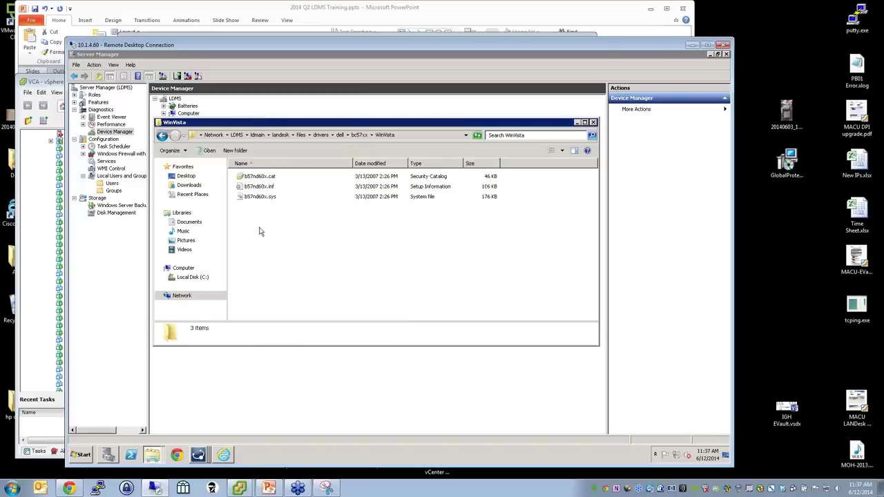
pyautogui.doubleClick(257, 187)
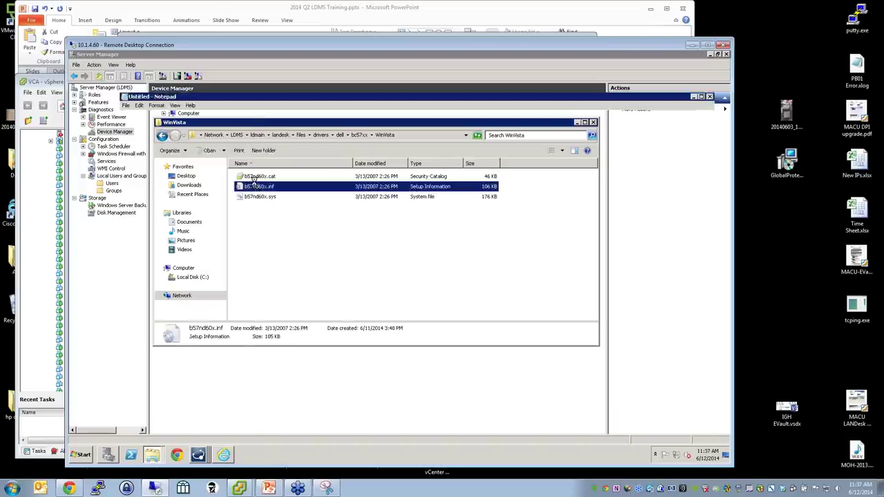
pyautogui.scroll(-20, 200, 320)
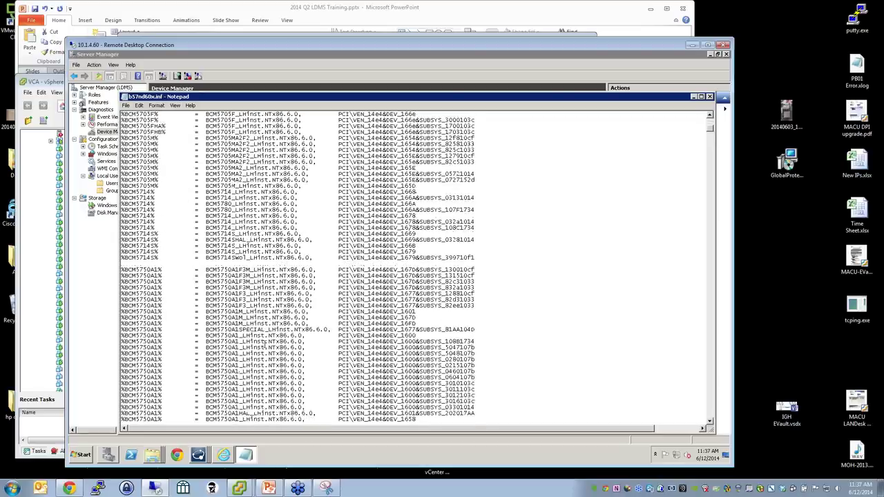
pyautogui.moveTo(711, 138); pyautogui.dragTo(711, 263)
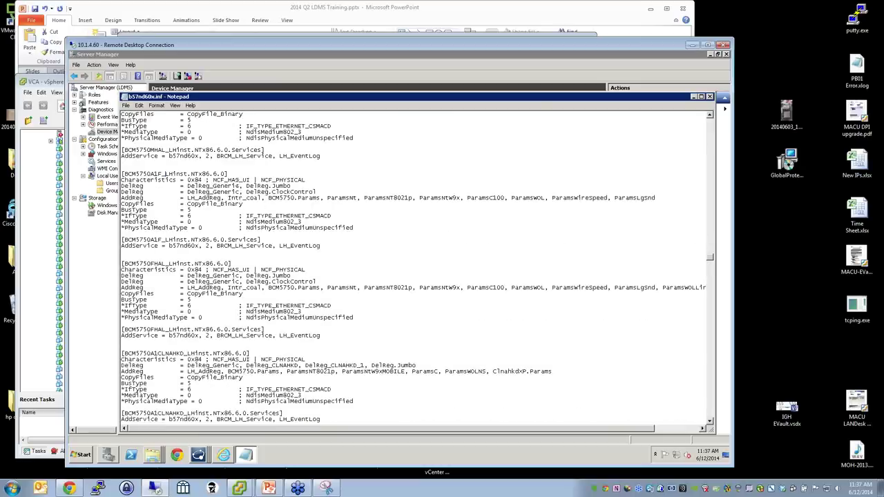
pyautogui.moveTo(166, 174); pyautogui.dragTo(249, 186)
pyautogui.moveTo(132, 227); pyautogui.dragTo(173, 240)
pyautogui.click(406, 203)
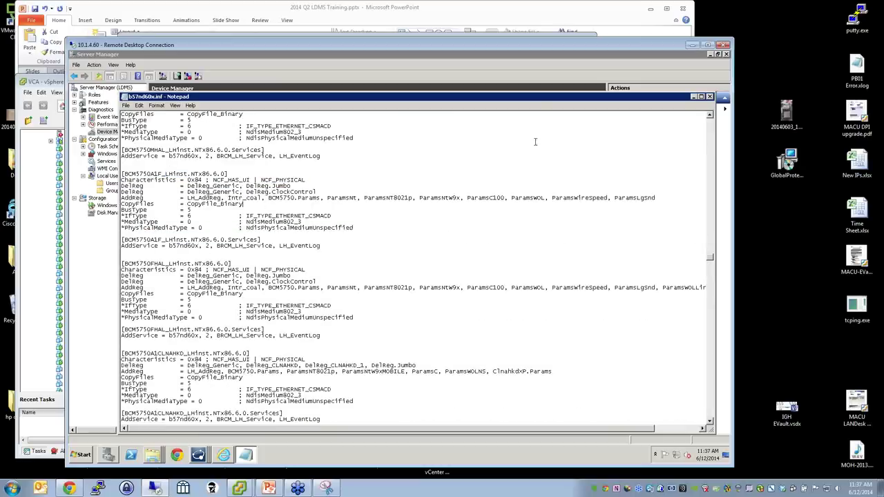
pyautogui.click(710, 97)
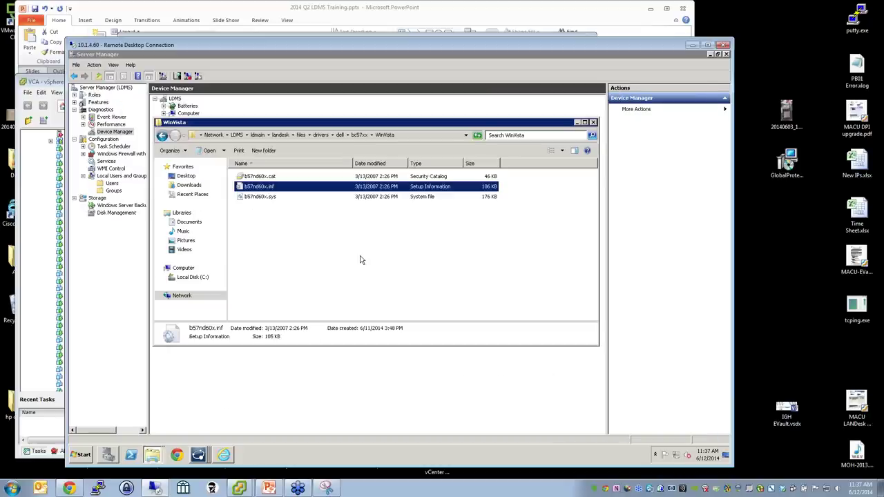
pyautogui.click(360, 260)
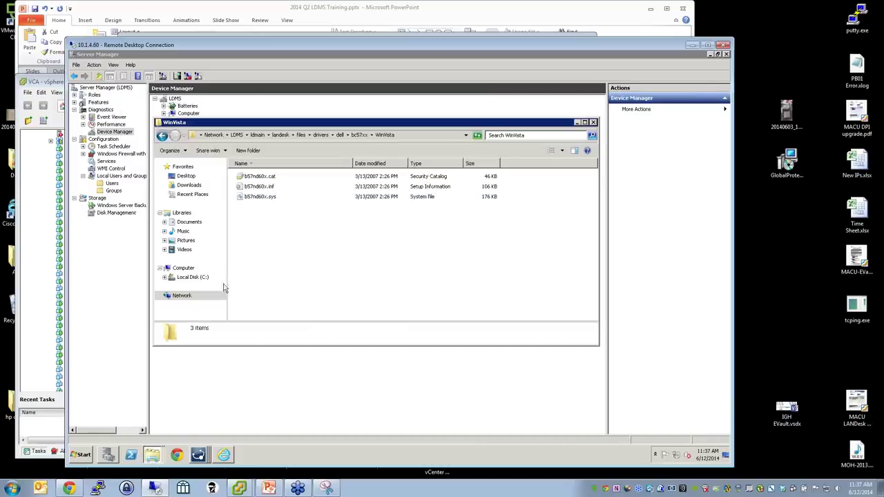
# Switch to the HII Driver Repository Manager, review the driver repository's UNC path and web URL, and close it without saving
pyautogui.click(205, 459)
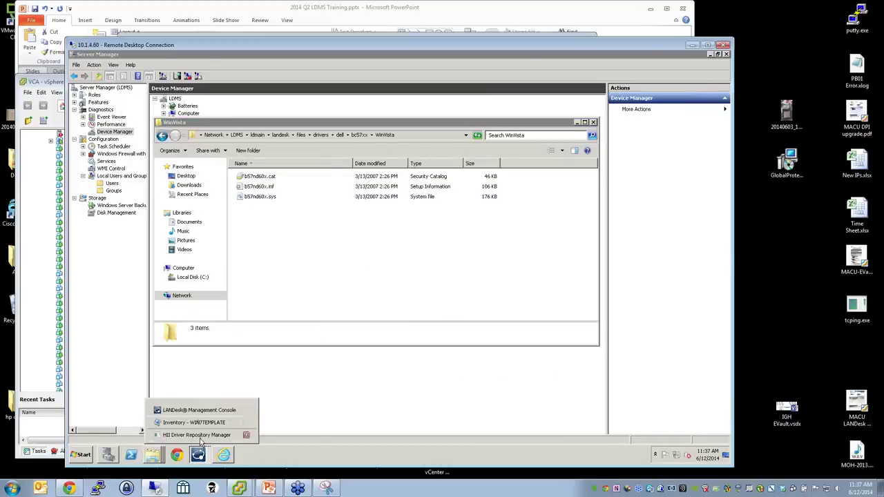
pyautogui.click(200, 435)
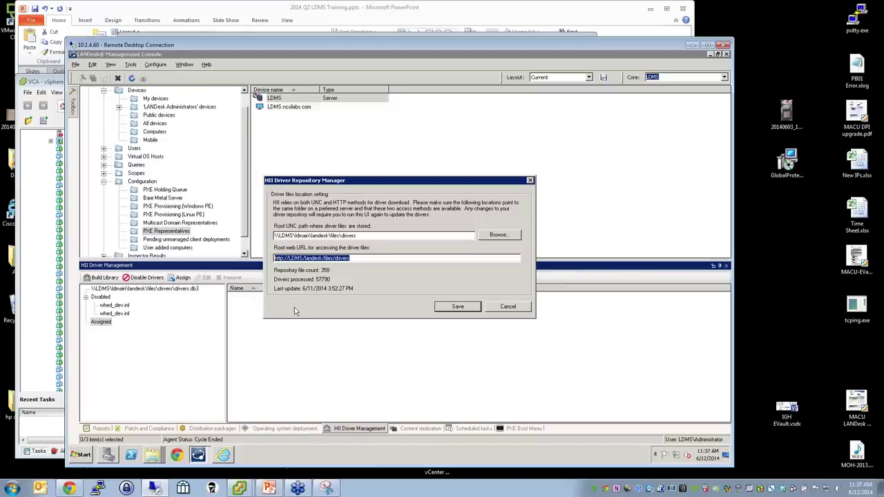
pyautogui.click(503, 311)
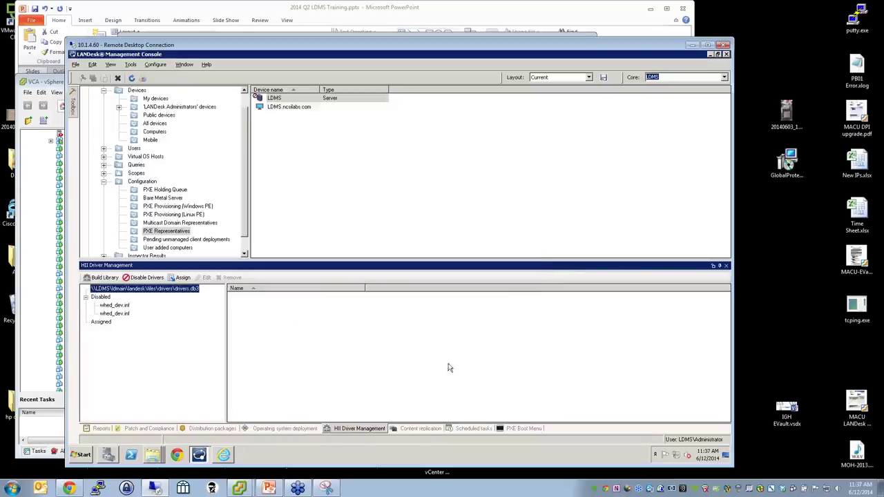
# Open the ldms preferred server's properties in Content replication, review its configuration and IP address ranges, and close them without saving
pyautogui.moveTo(76, 110)
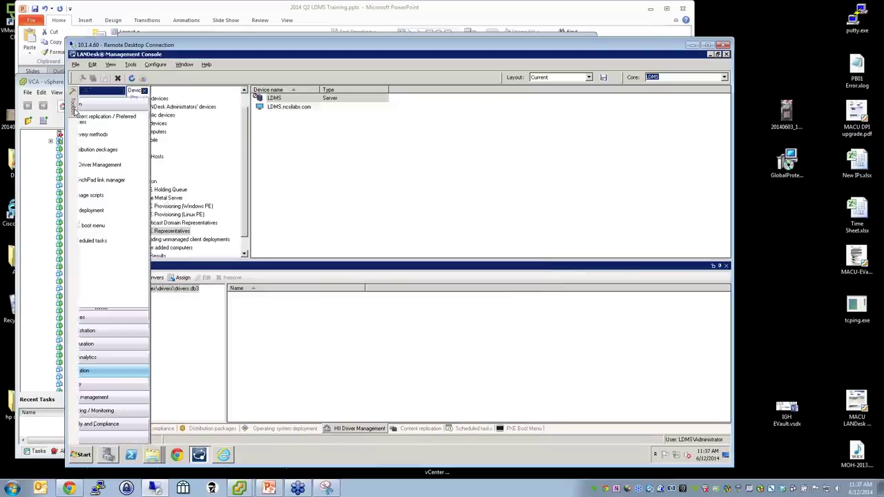
pyautogui.click(114, 120)
pyautogui.click(194, 312)
pyautogui.rightClick(195, 312)
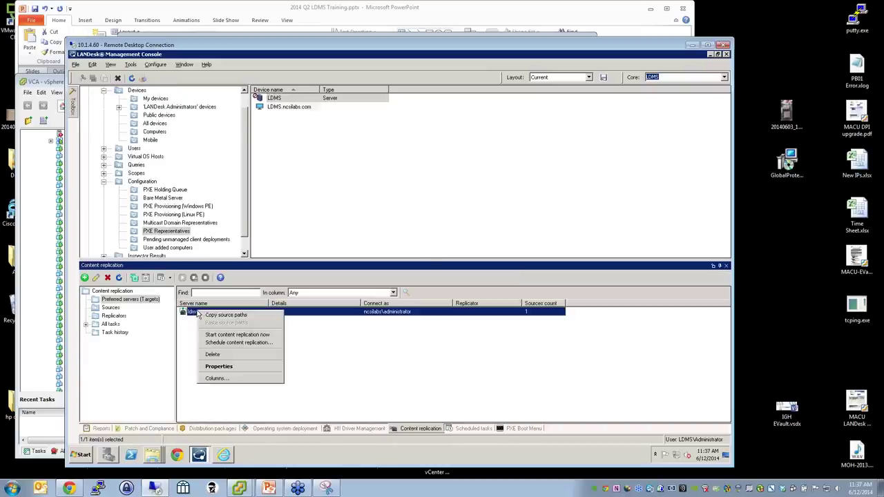
pyautogui.click(239, 365)
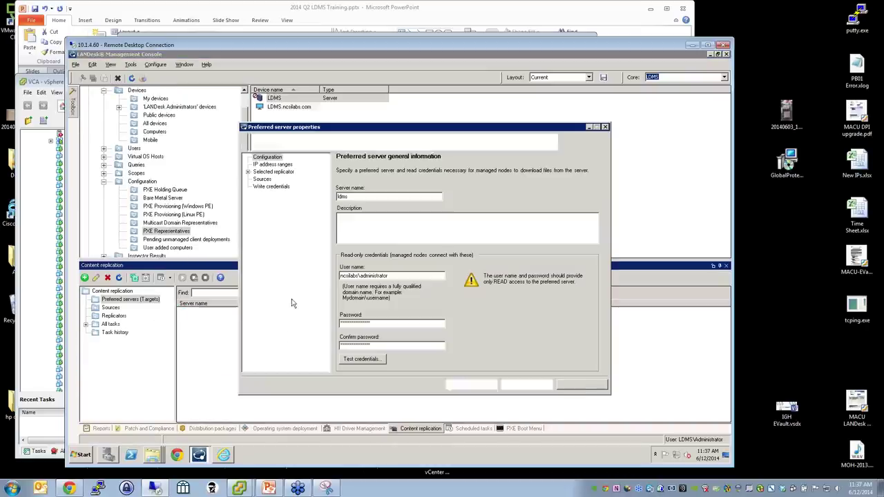
pyautogui.click(275, 165)
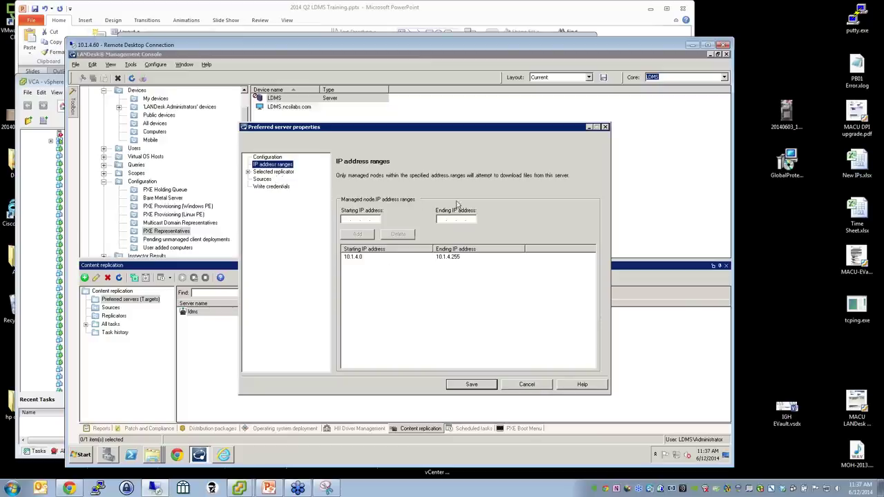
pyautogui.click(530, 385)
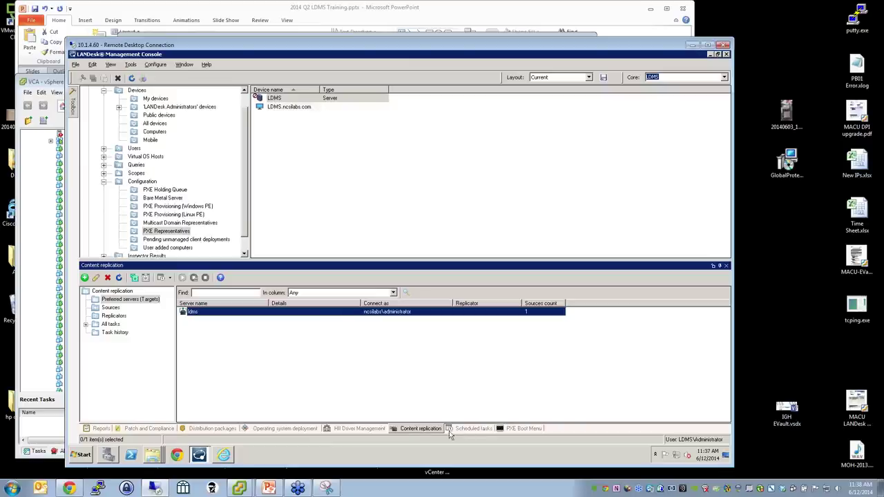
# Return to HII Driver Management, open the driver Assign dialog and move it higher in the console
pyautogui.click(360, 430)
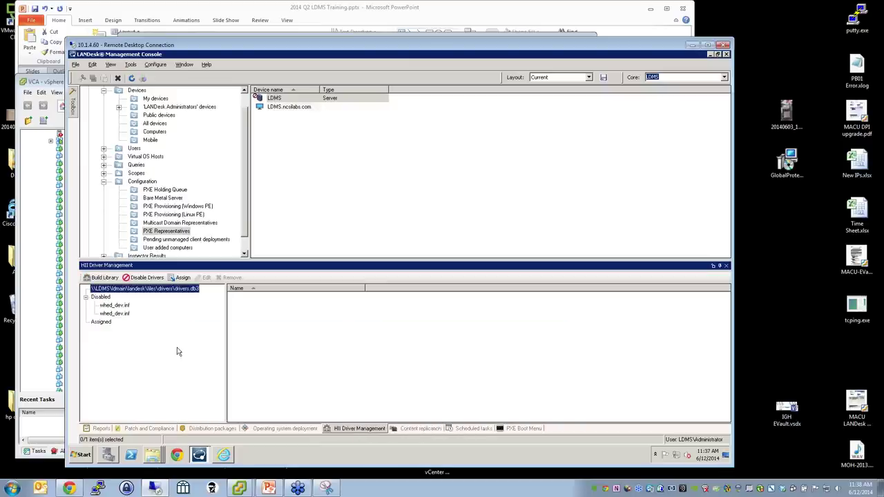
pyautogui.click(181, 278)
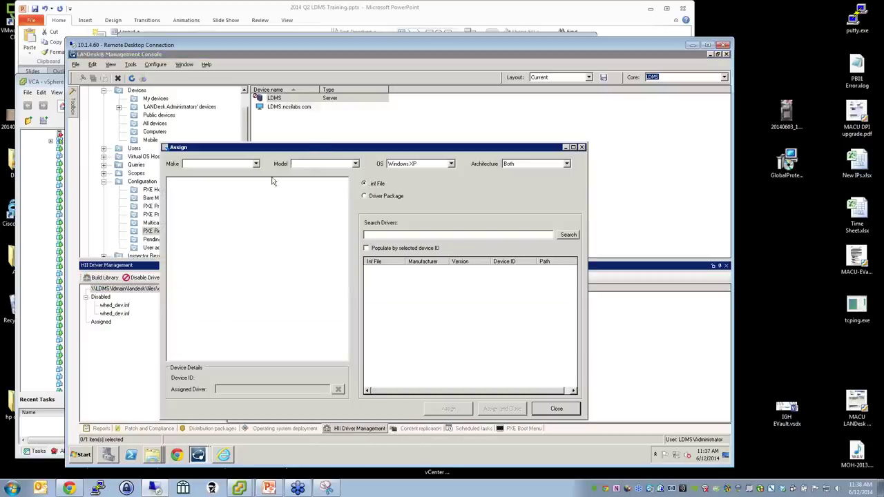
pyautogui.moveTo(309, 151); pyautogui.dragTo(285, 127)
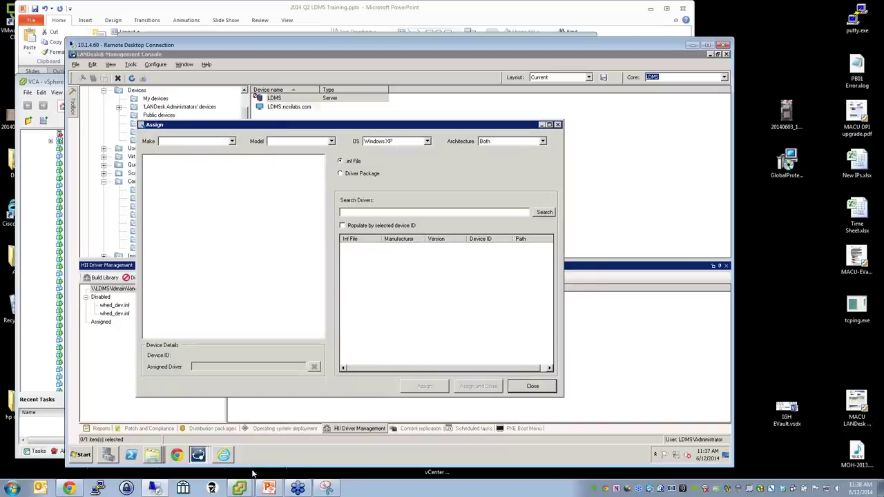
# Switch to Windows Explorer, browse from drivers to dell\bc57xx, look through its WinVista folder entry and installer files, and select setup.exe
pyautogui.rightClick(151, 462)
pyautogui.click(156, 412)
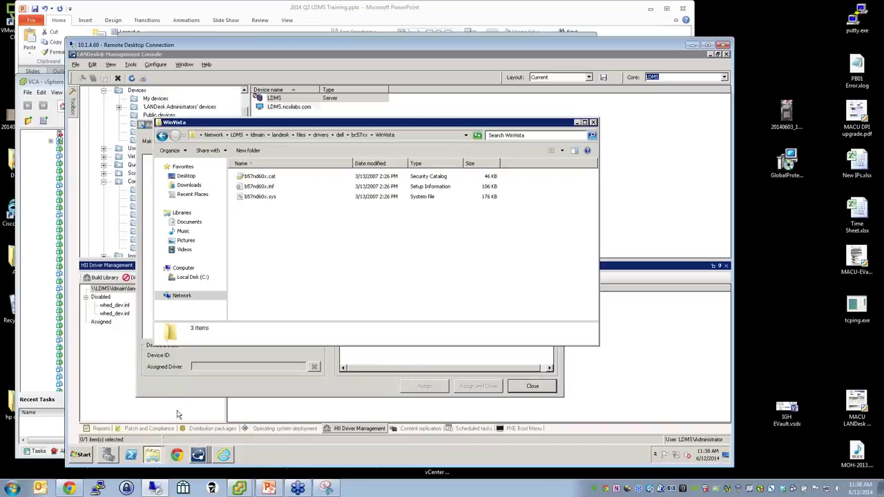
pyautogui.click(320, 136)
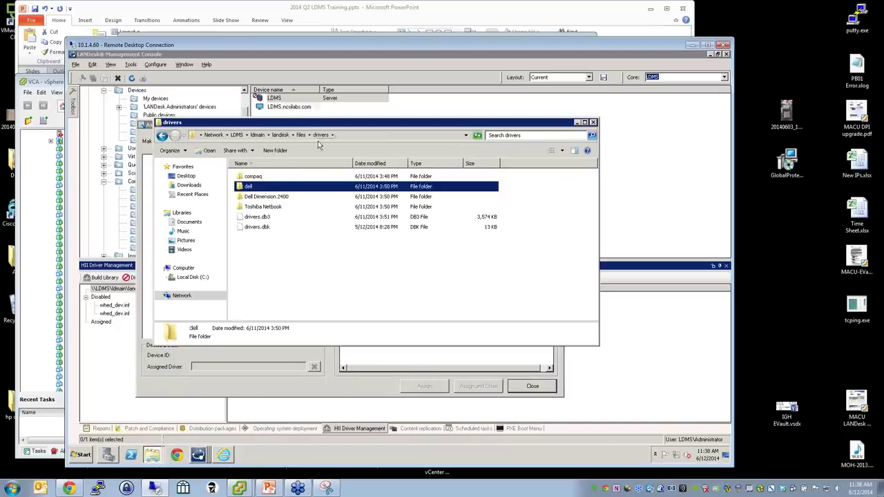
pyautogui.doubleClick(260, 186)
pyautogui.doubleClick(253, 177)
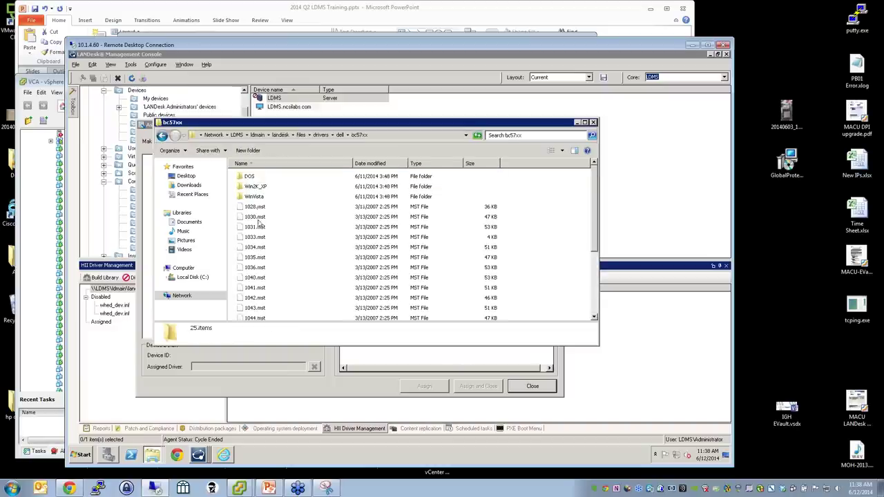
pyautogui.scroll(-3, 270, 285)
pyautogui.scroll(5, 264, 226)
pyautogui.click(268, 195)
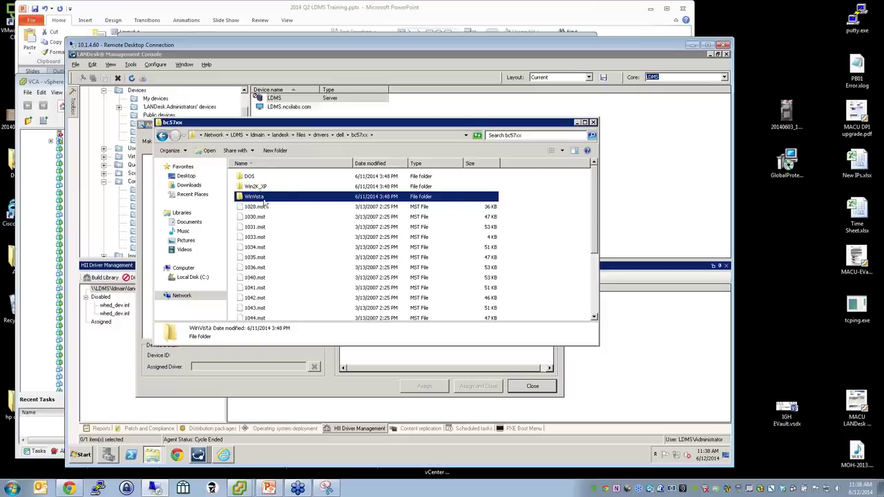
pyautogui.scroll(-3, 275, 255)
pyautogui.click(261, 297)
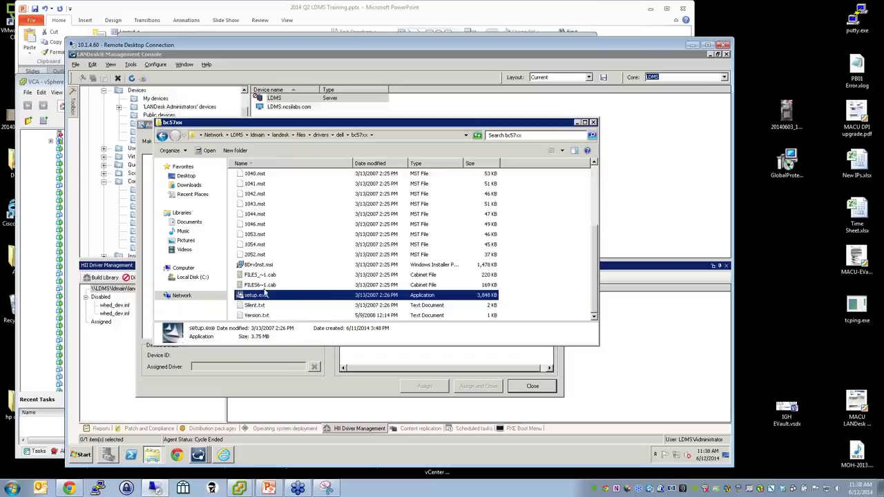
# Return to the Assign dialog, show the Driver Package option's public packages and select Clear Preferred Servers
pyautogui.click(294, 378)
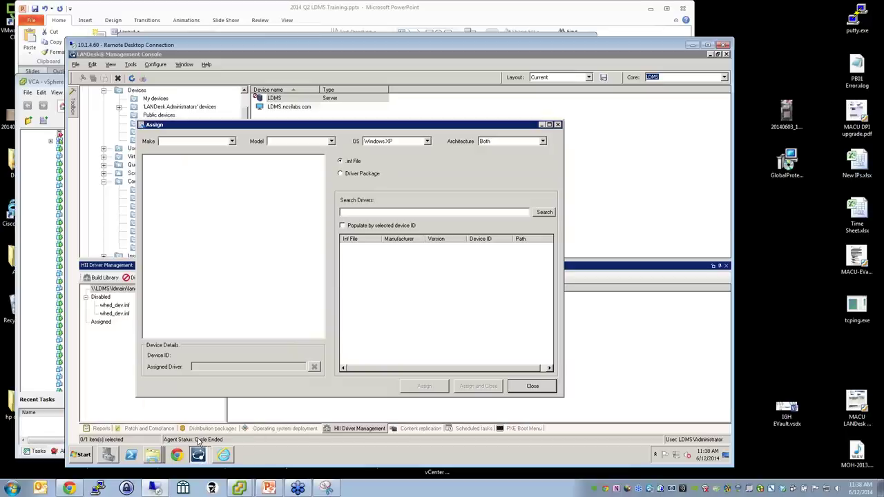
pyautogui.click(355, 176)
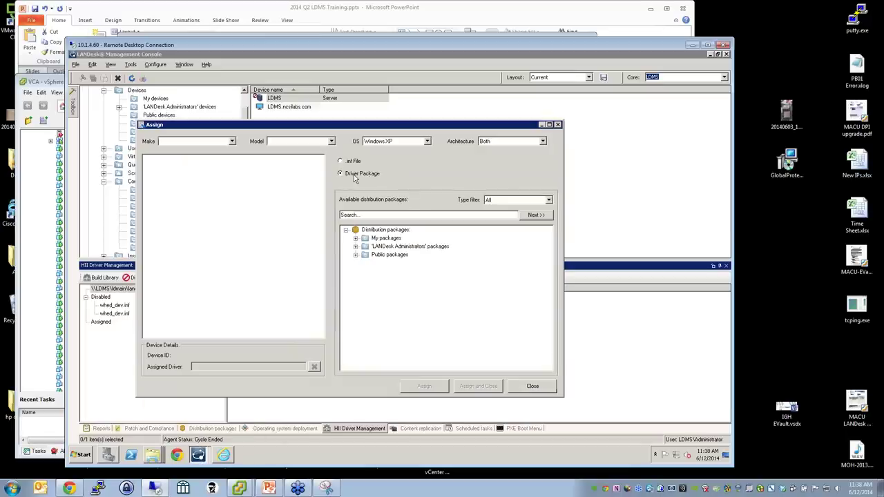
pyautogui.click(356, 255)
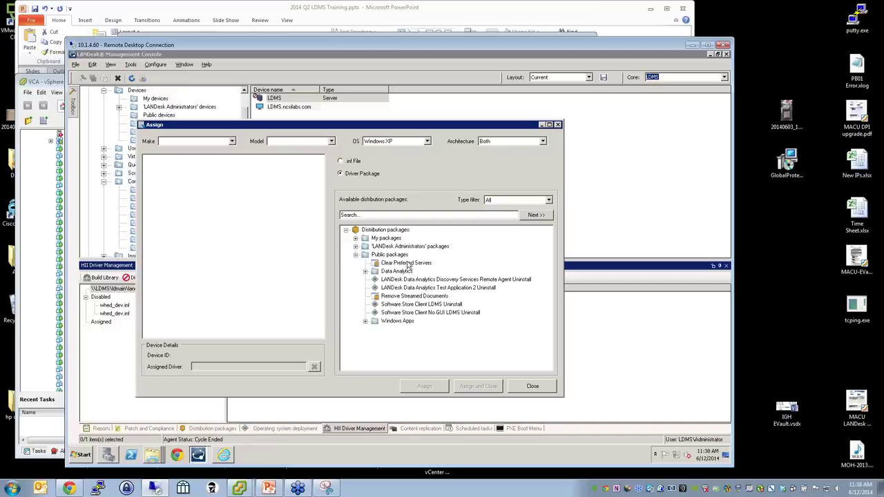
pyautogui.click(407, 264)
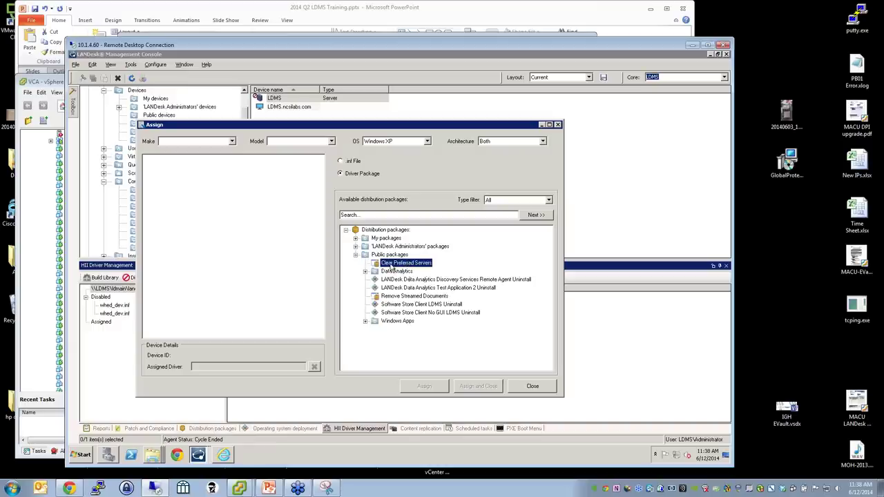
# Set the assignment's make to Dell Inc., model to Inspiron 6000 and OS to Windows 7, and select the Clear Preferred Servers package again
pyautogui.click(232, 142)
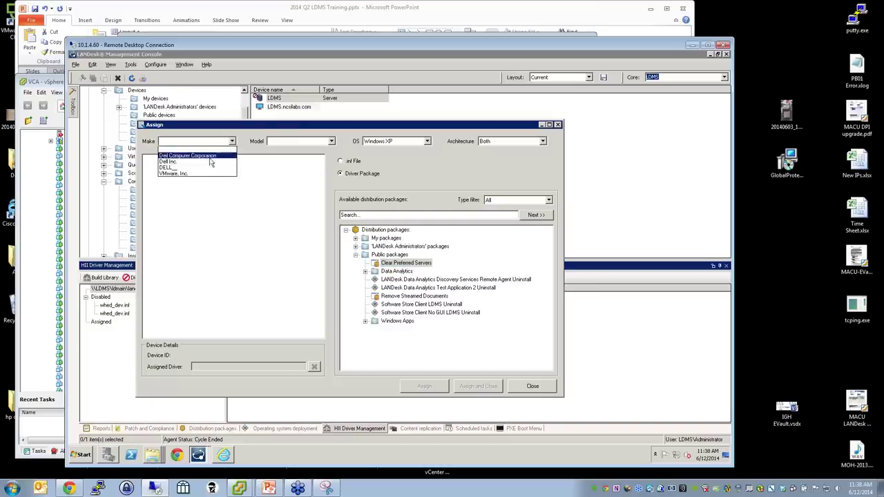
pyautogui.click(211, 156)
pyautogui.click(232, 141)
pyautogui.click(220, 164)
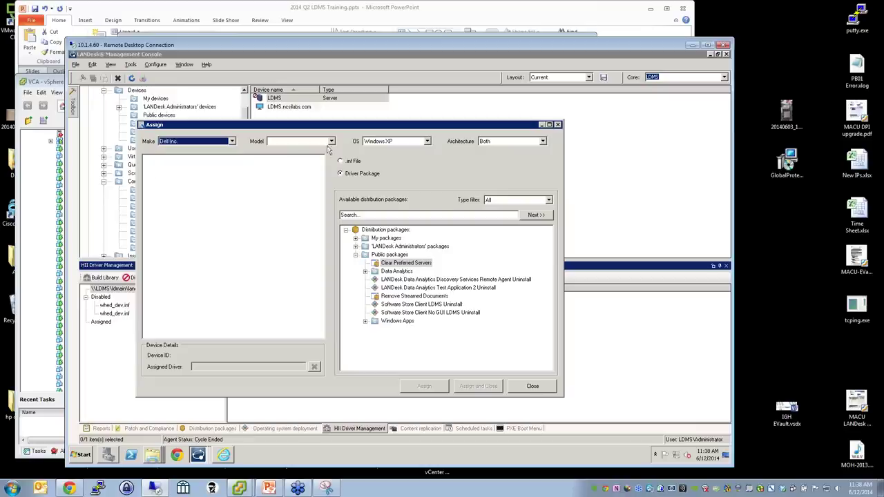
pyautogui.click(331, 141)
pyautogui.click(312, 149)
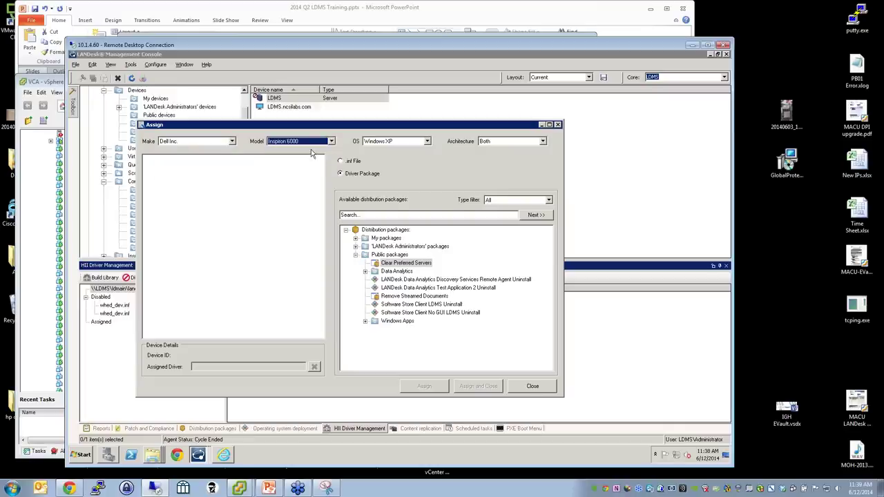
pyautogui.click(427, 142)
pyautogui.click(398, 165)
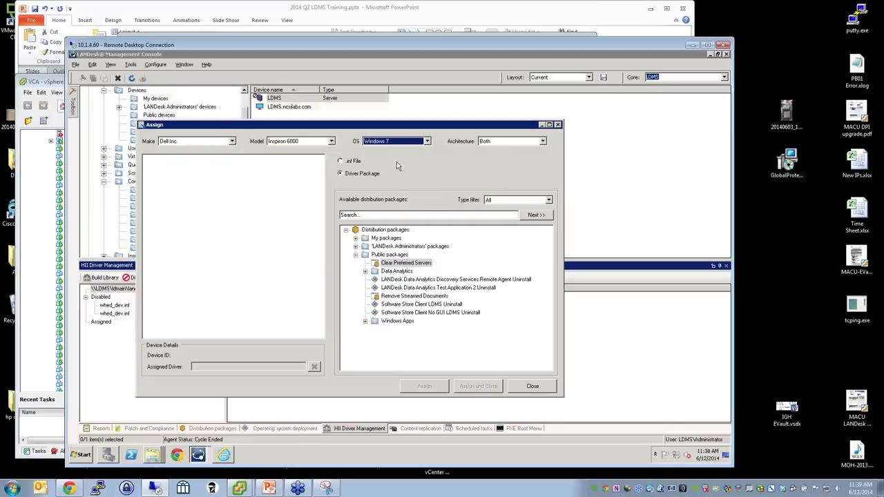
pyautogui.click(405, 263)
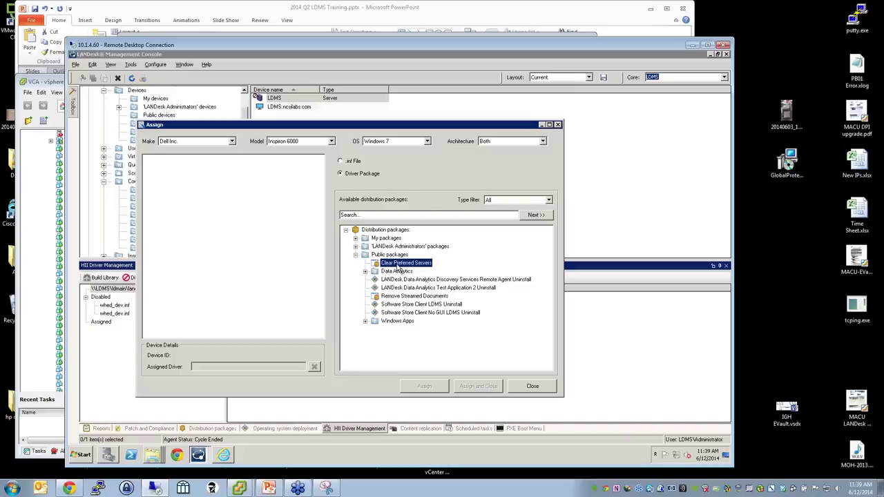
# Change the assignment type to .inf File, search the drivers for "video" and look through the matching entries
pyautogui.click(346, 161)
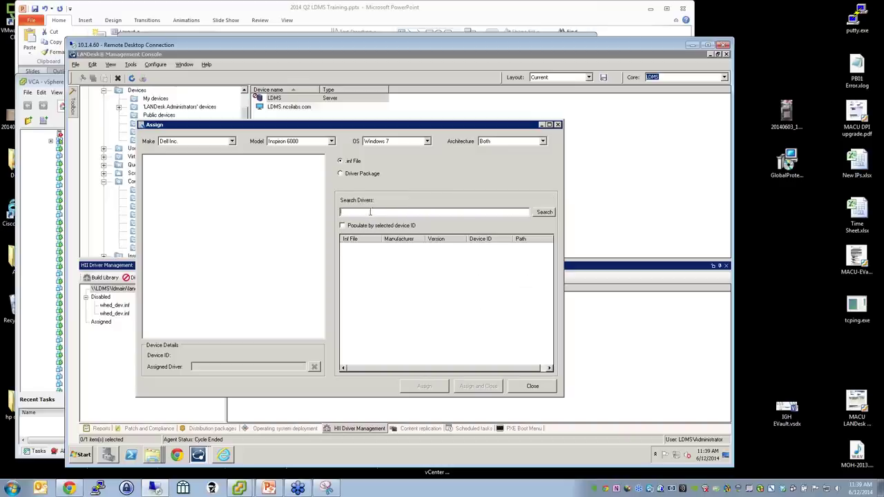
pyautogui.write('wh')
pyautogui.press('Return')
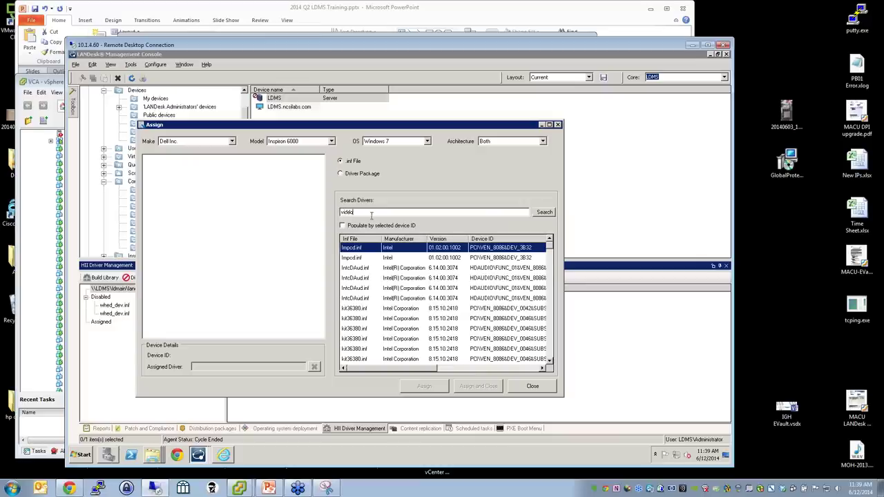
pyautogui.moveTo(550, 250); pyautogui.dragTo(551, 322)
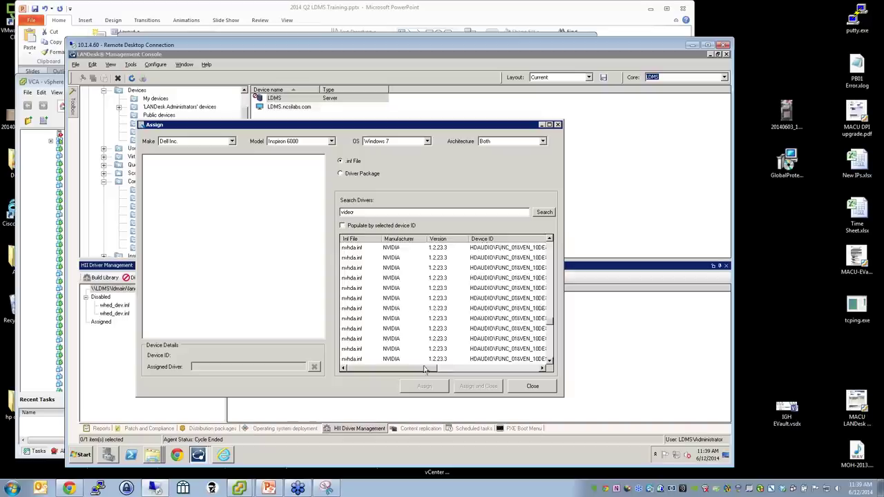
# Select one of the NVIDIA nvhda.inf entries in the driver results and close the Assign dialog without assigning it
pyautogui.moveTo(415, 368)
pyautogui.mouseDown()
pyautogui.moveTo(454, 369)
pyautogui.moveTo(414, 368)
pyautogui.mouseUp()
pyautogui.click(364, 300)
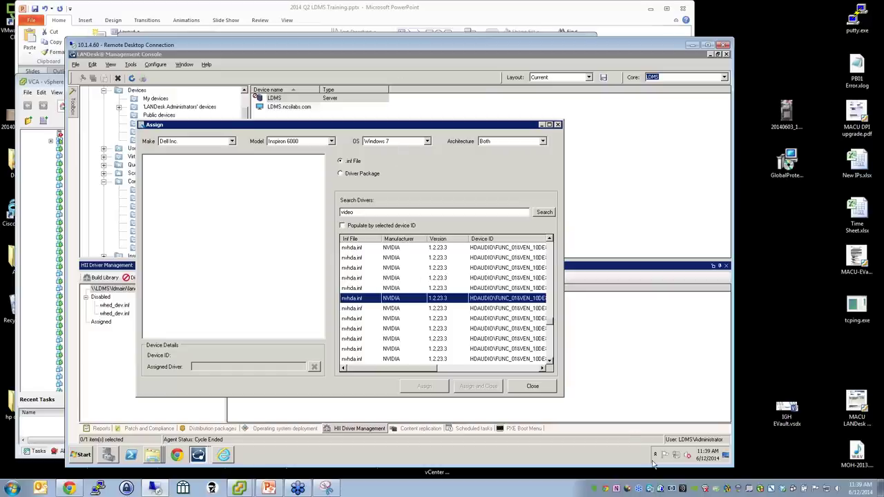
pyautogui.click(532, 386)
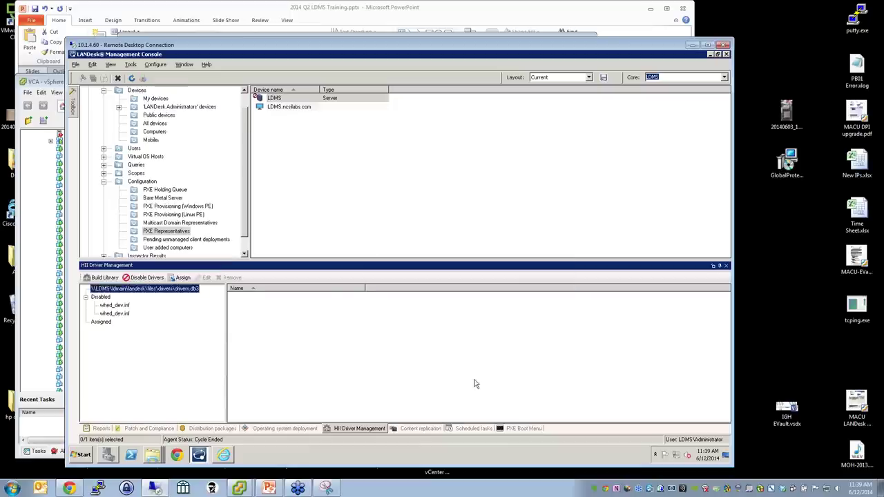
# Show the Operating system deployment tool, check the image restore progress in the ImageSample virtual machine console and minimize that console
pyautogui.click(280, 429)
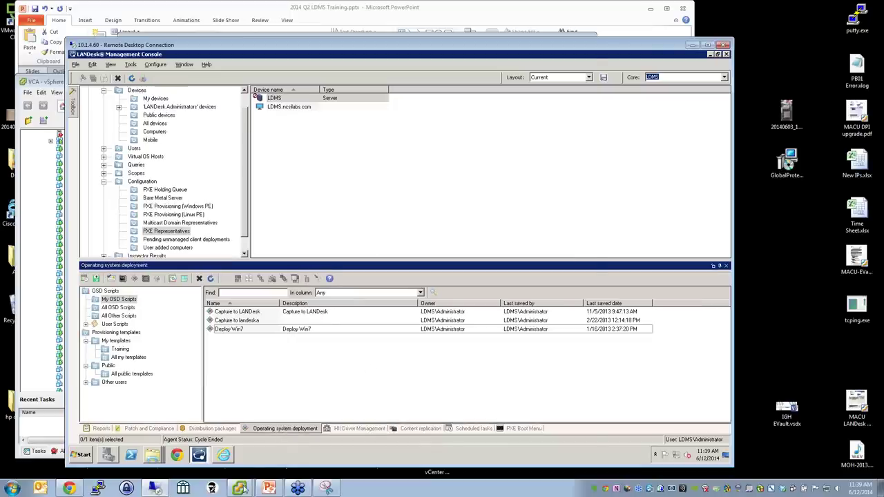
pyautogui.moveTo(240, 489)
pyautogui.click(242, 466)
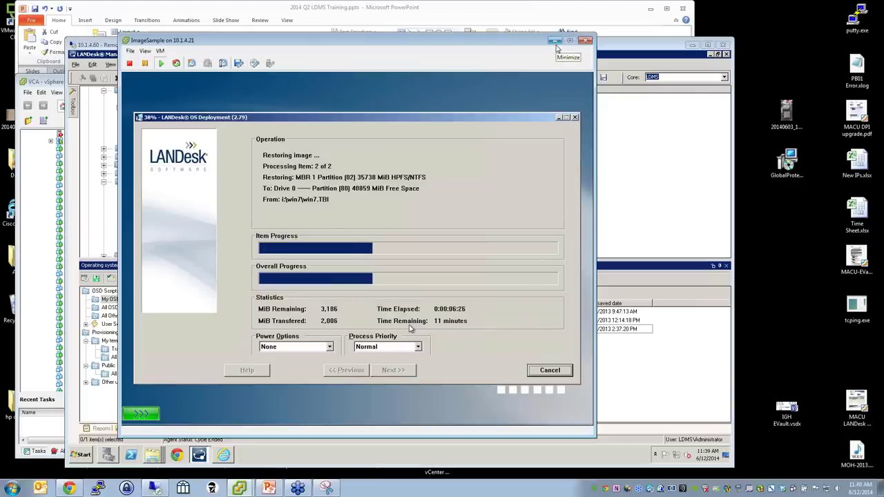
pyautogui.click(556, 43)
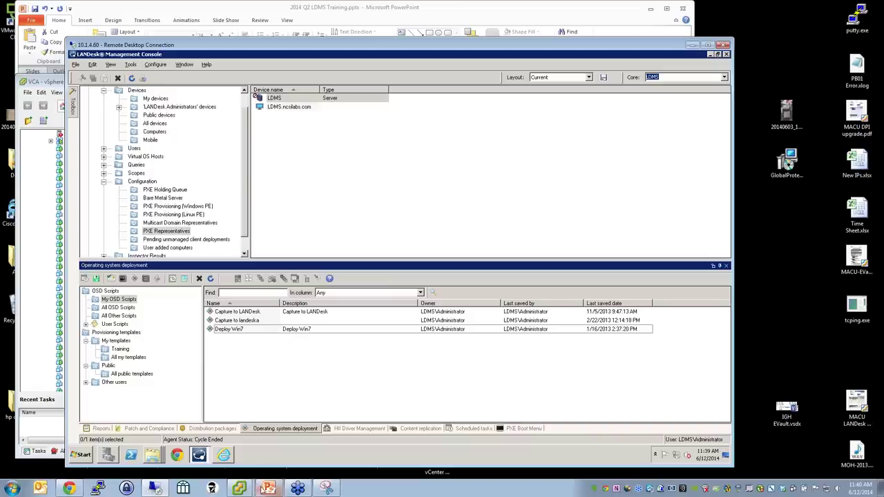
# Switch to the PowerPoint training deck, start the slide show at the PXE slide 15 and advance to slide 18
pyautogui.click(269, 488)
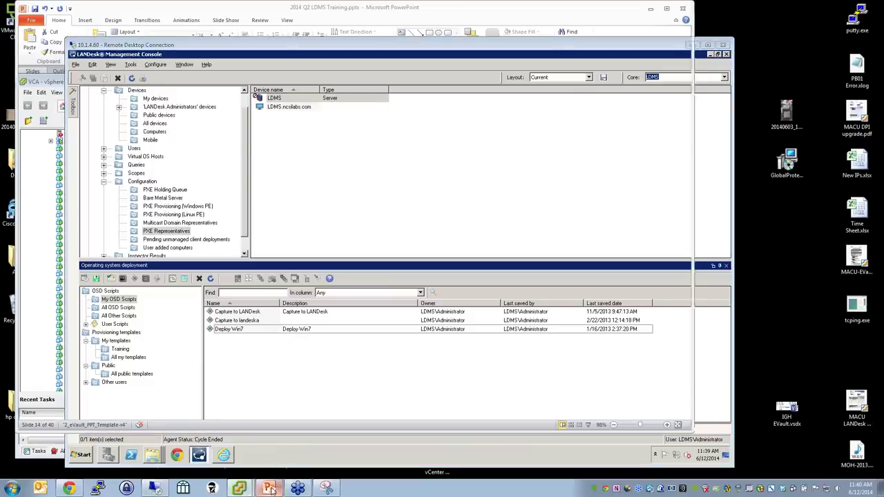
pyautogui.click(79, 203)
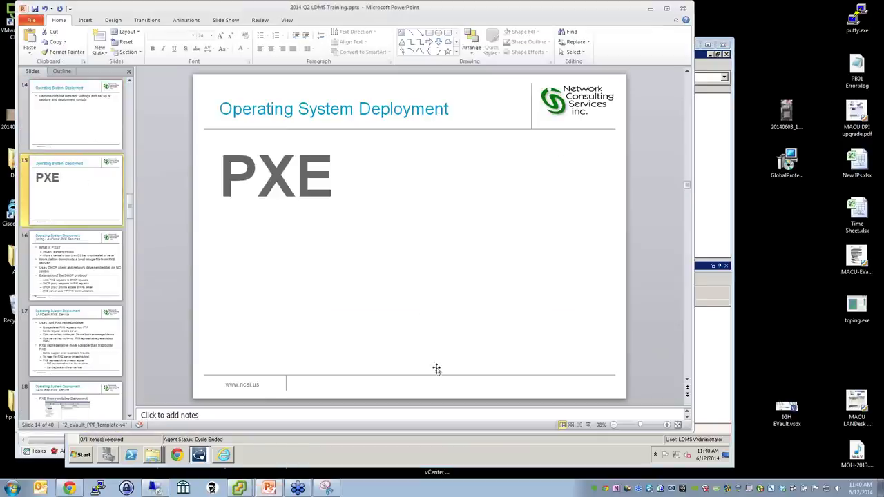
pyautogui.click(588, 425)
pyautogui.click(599, 372)
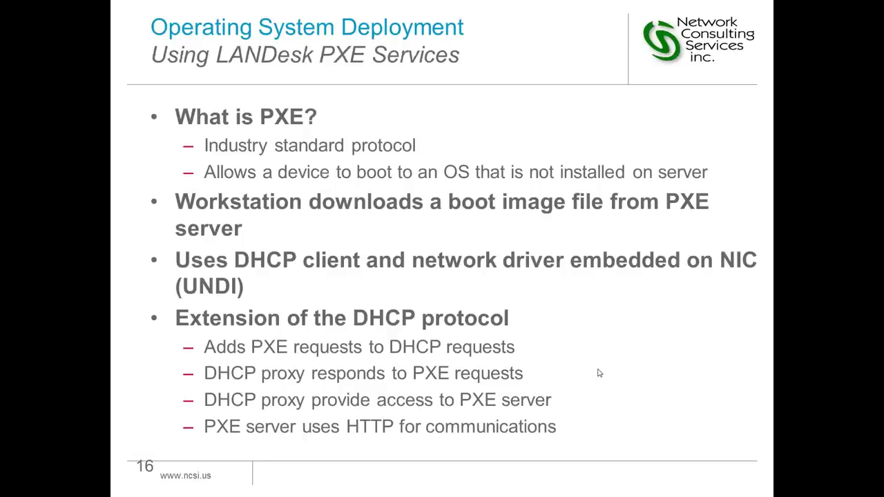
pyautogui.click(599, 373)
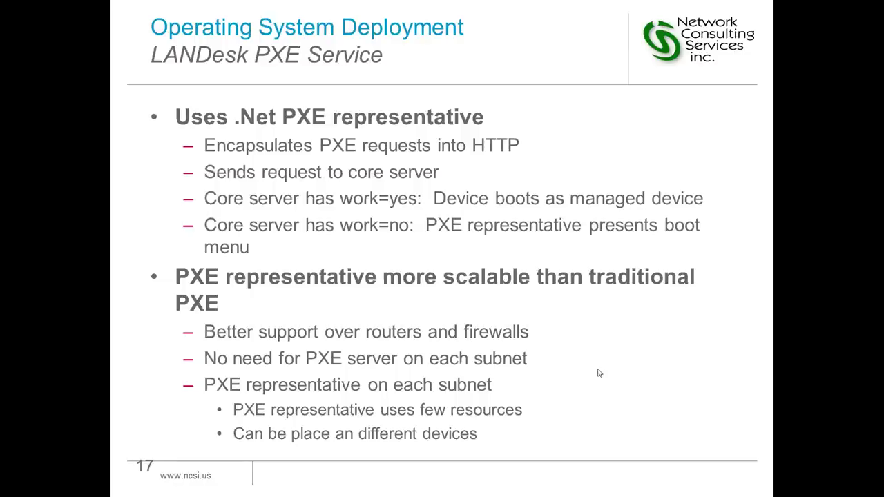
pyautogui.click(464, 360)
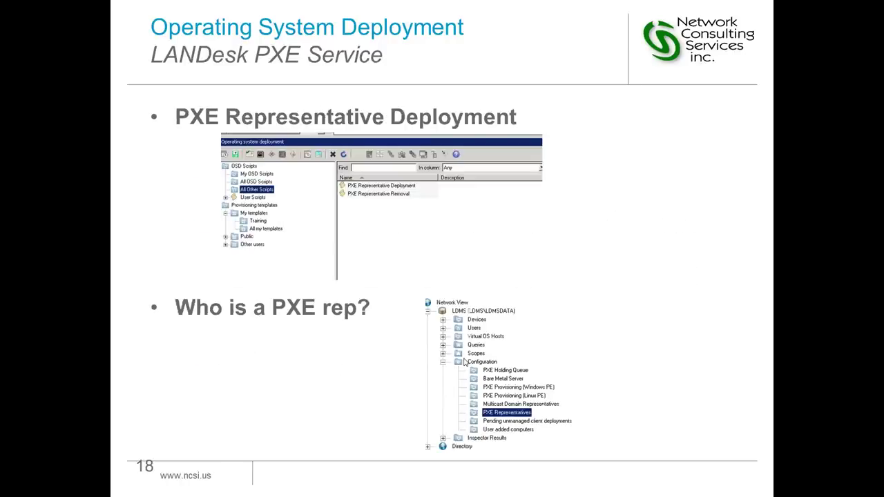
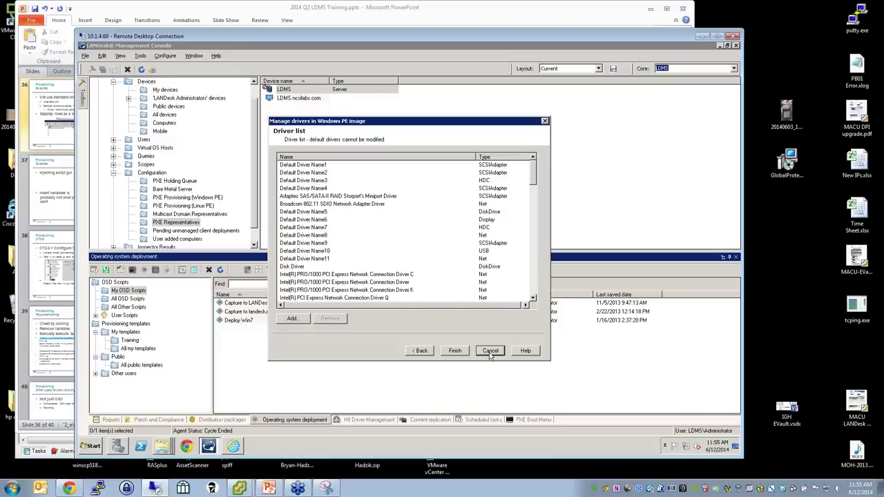
# Cancel the Windows PE driver list dialog, look through the Public and All public templates folders, and show the Public folder's available commands
pyautogui.click(490, 351)
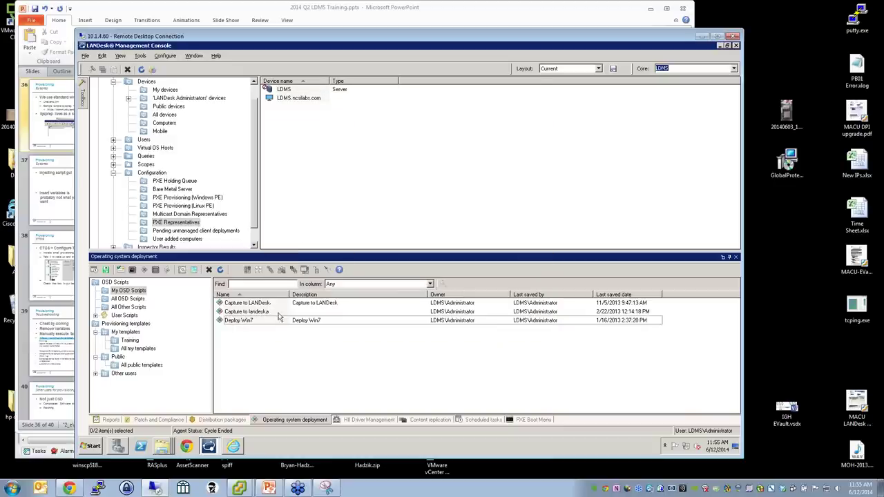
pyautogui.click(117, 357)
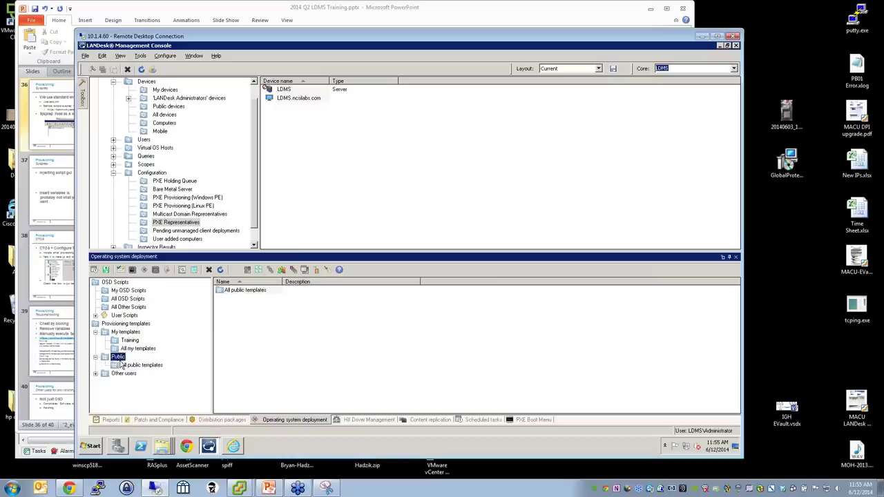
pyautogui.click(121, 365)
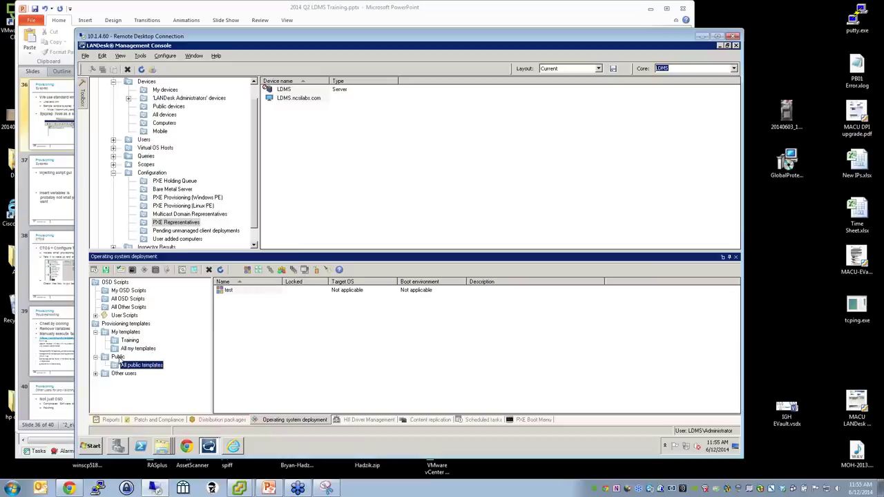
pyautogui.click(118, 357)
pyautogui.rightClick(119, 358)
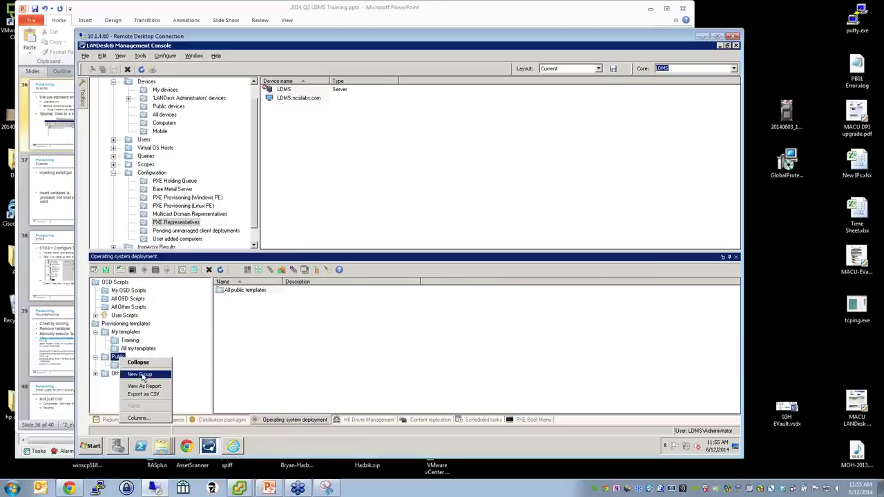
# Start a new provisioning template in the Training group under My templates and name it Training_Prepare Hard Drive
pyautogui.click(135, 340)
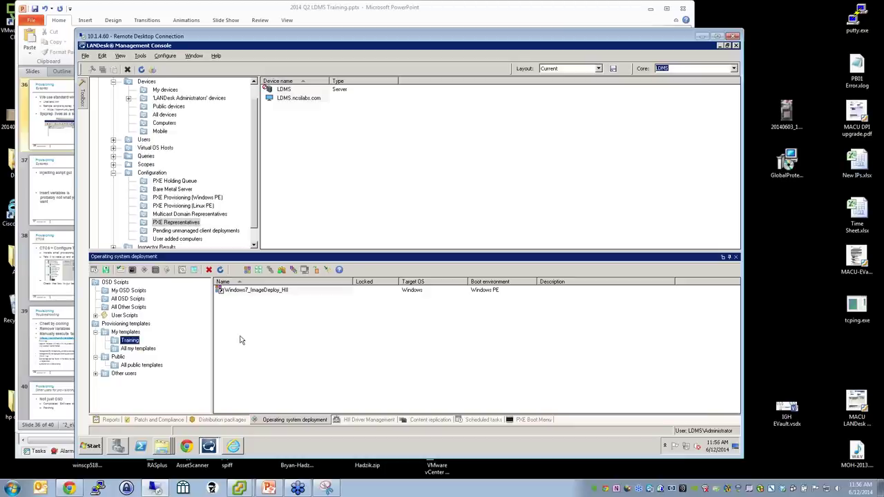
pyautogui.rightClick(133, 343)
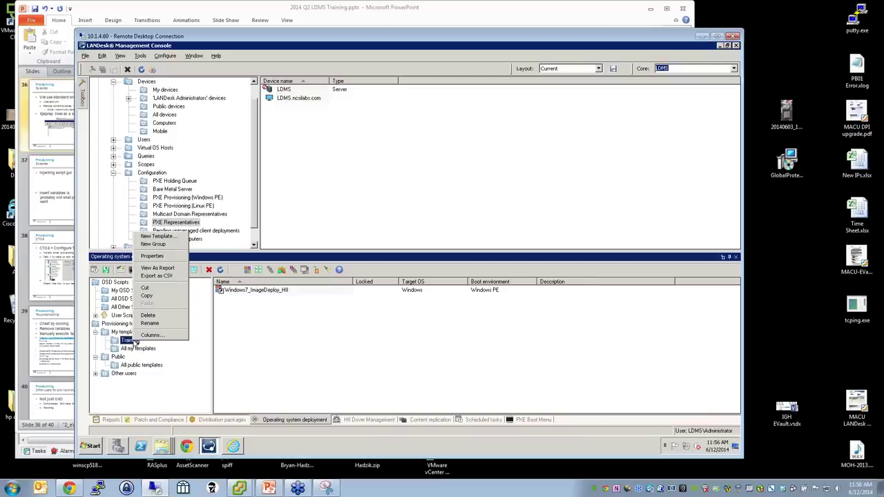
pyautogui.click(163, 237)
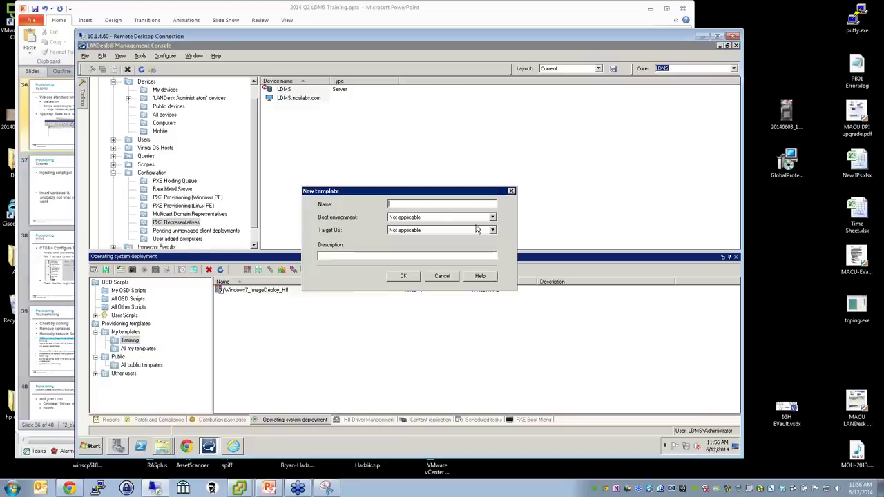
pyautogui.write('Training_')
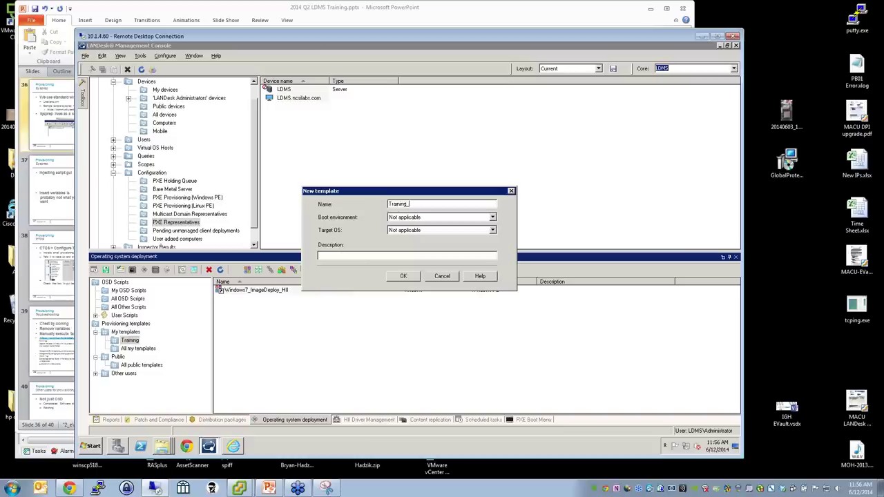
pyautogui.write('PrepareHI')
pyautogui.press('BackSpace')
pyautogui.write('Hardw Drive')
pyautogui.click(413, 204)
# Set the new template's boot environment to Windows PE and target OS to Windows, and create the template
pyautogui.click(465, 217)
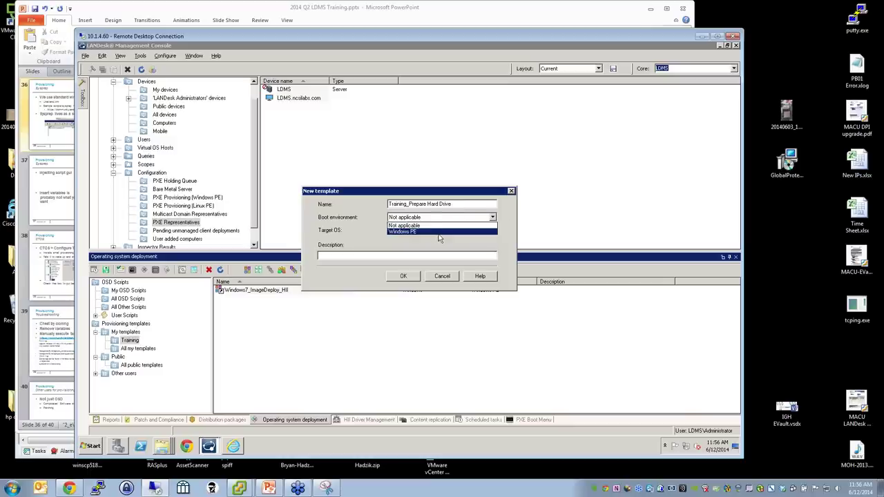
pyautogui.click(432, 232)
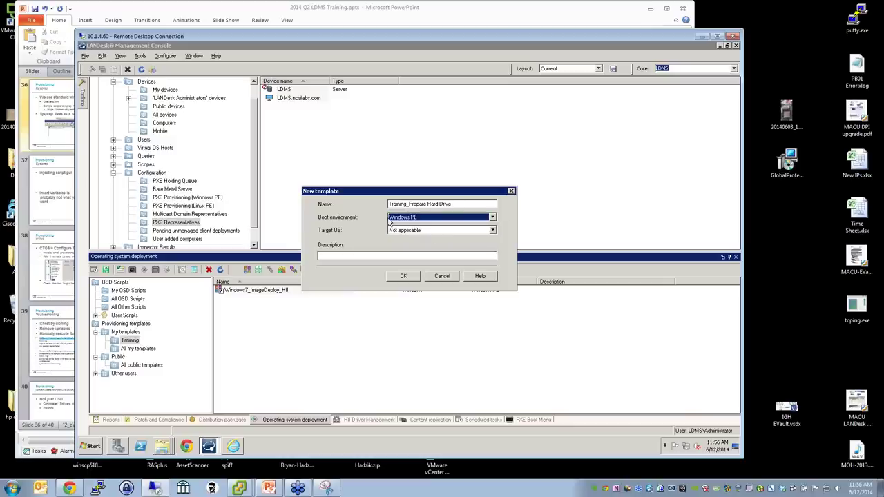
pyautogui.click(411, 231)
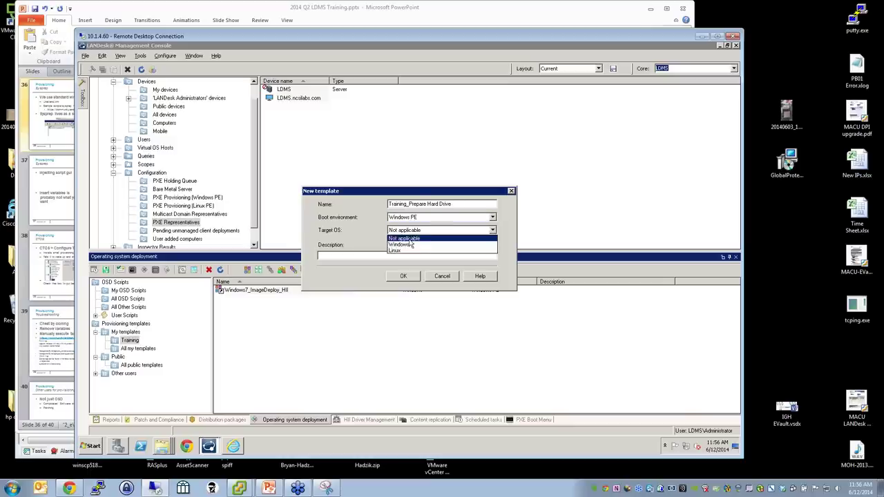
pyautogui.click(408, 245)
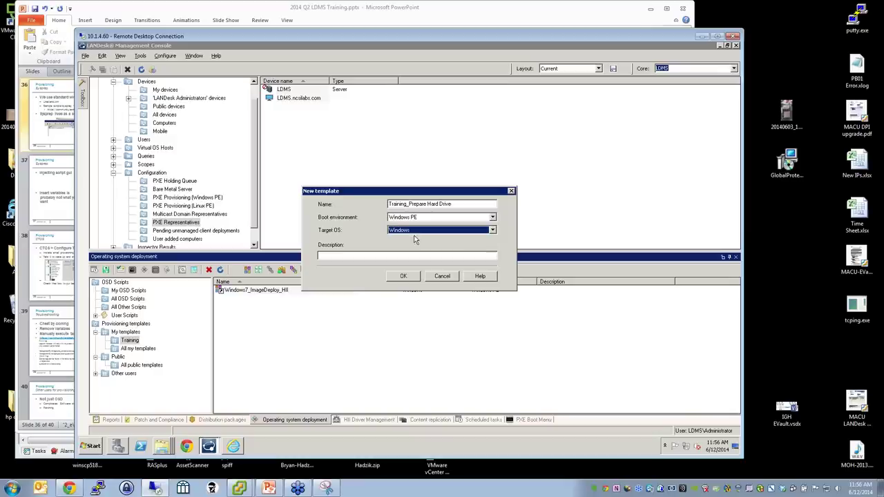
pyautogui.click(406, 275)
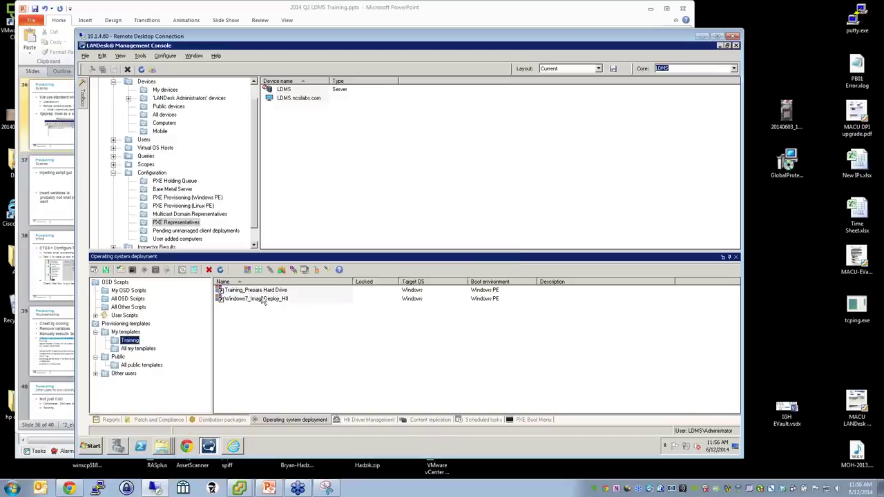
# Open the Training_Prepare Hard Drive template for editing
pyautogui.click(239, 293)
pyautogui.rightClick(261, 295)
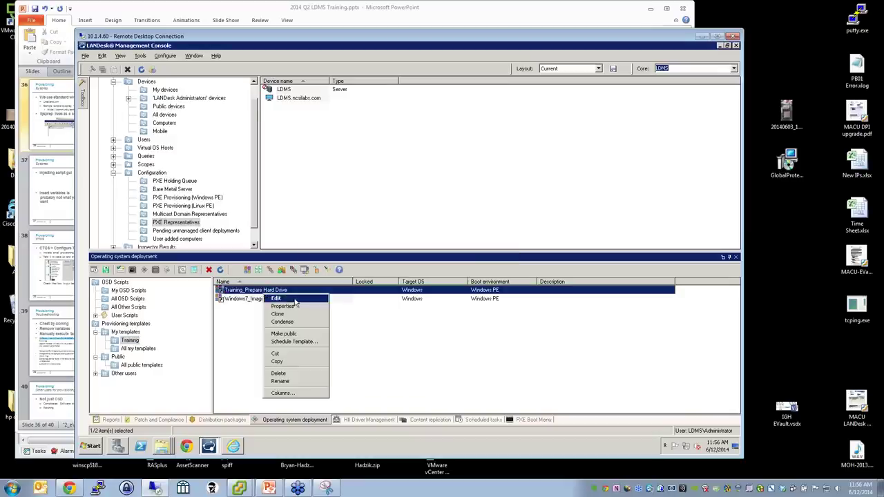
pyautogui.click(294, 303)
# Review the descriptions of the template's action phases from System migration through System configuration
pyautogui.click(339, 130)
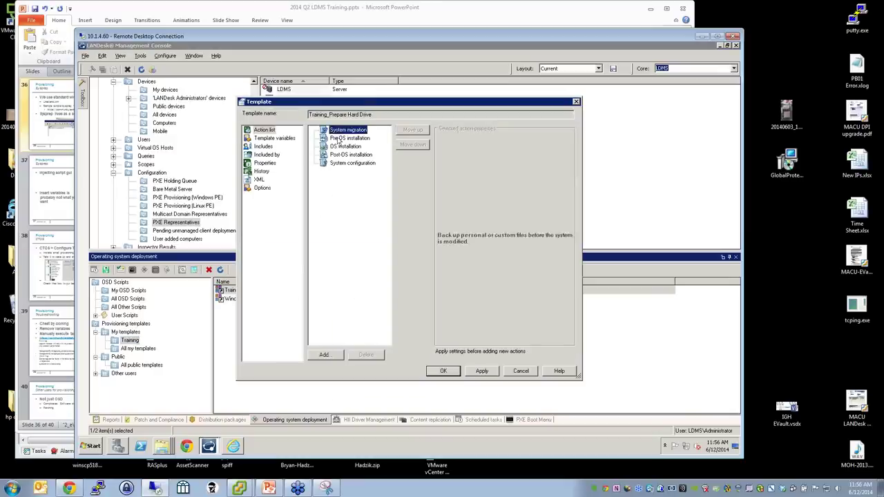
pyautogui.click(340, 138)
pyautogui.click(338, 146)
pyautogui.click(339, 155)
pyautogui.click(339, 163)
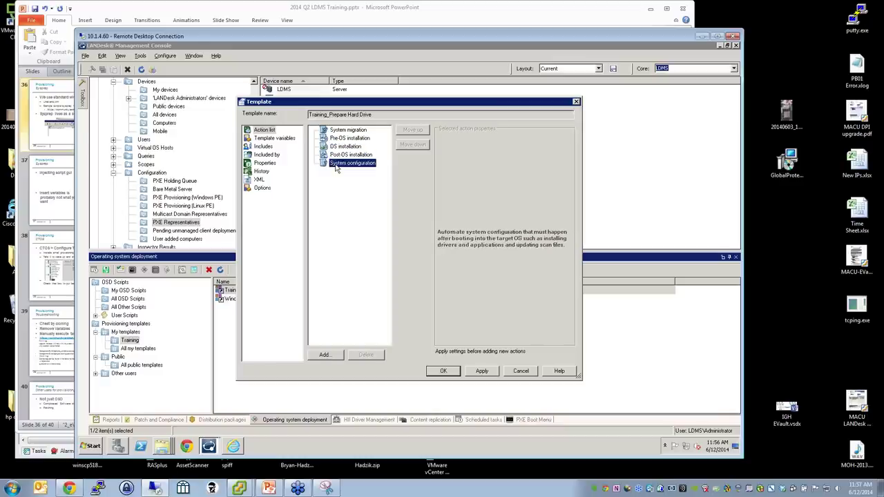
pyautogui.click(339, 130)
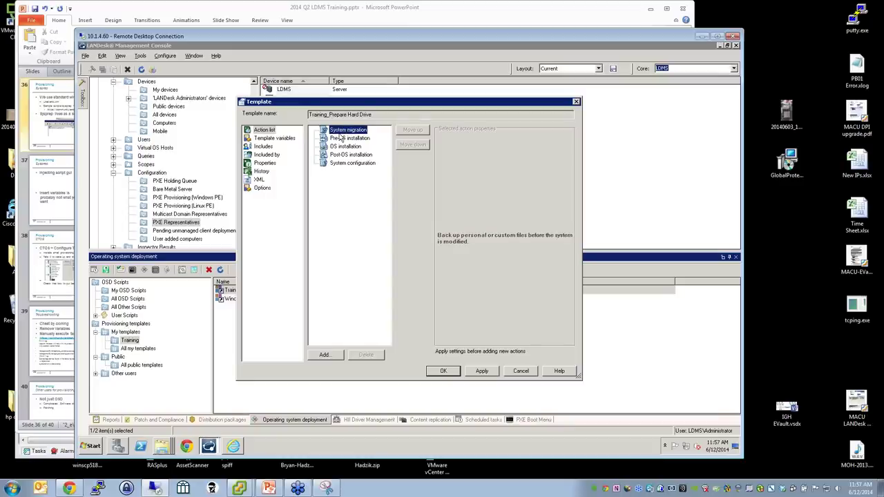
# Add an action named "Wipe out all partitions" of type Partition to the template's Pre-OS installation phase
pyautogui.click(350, 140)
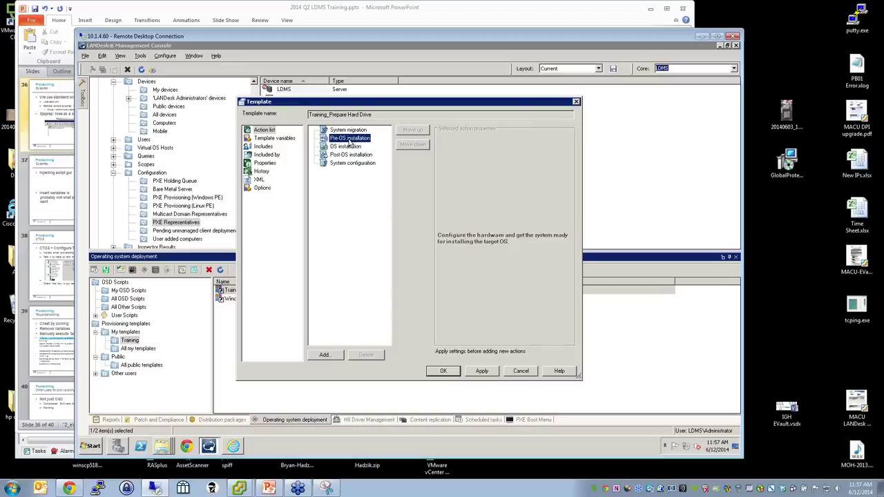
pyautogui.rightClick(351, 140)
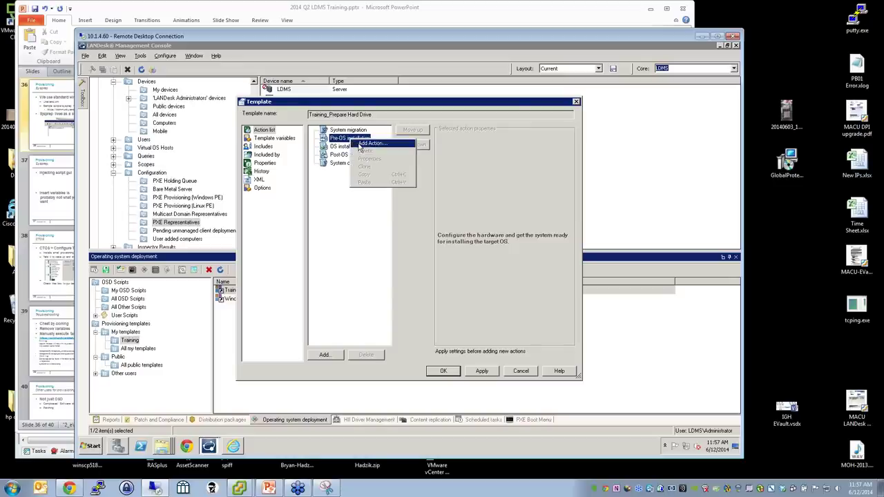
pyautogui.click(373, 147)
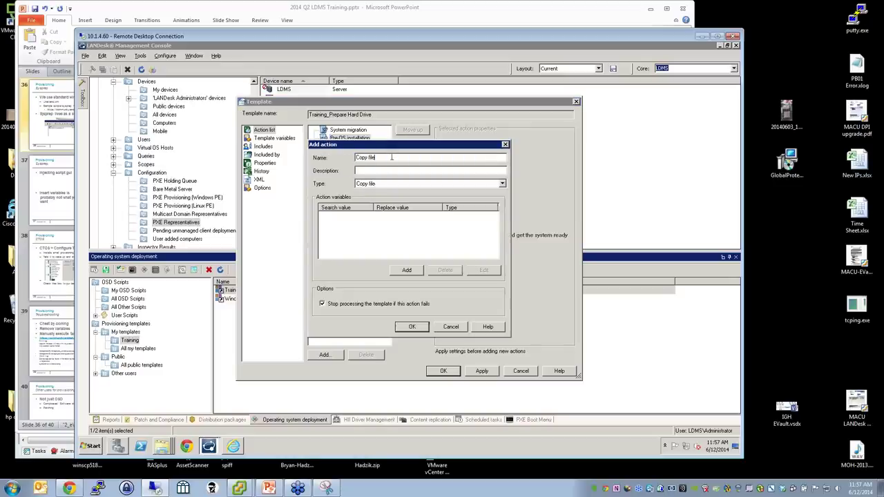
pyautogui.write('Wipe out all part')
pyautogui.press('BackSpace')
pyautogui.write('titions')
pyautogui.click(502, 183)
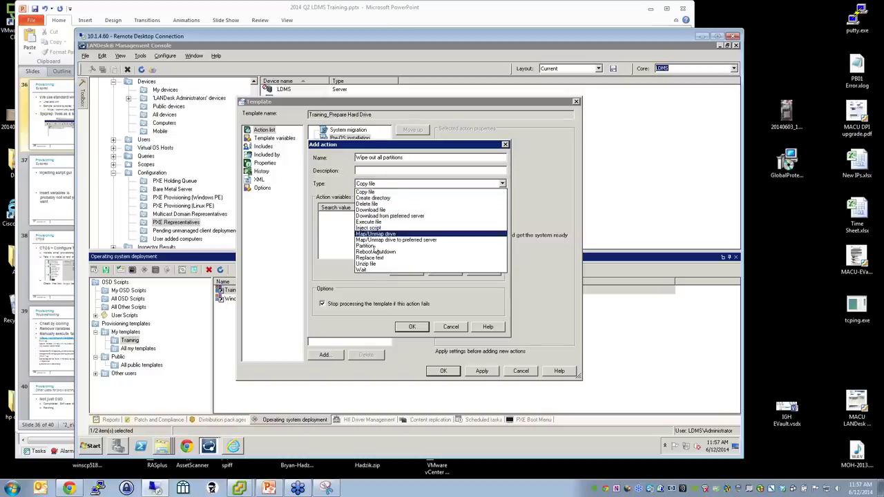
pyautogui.click(365, 248)
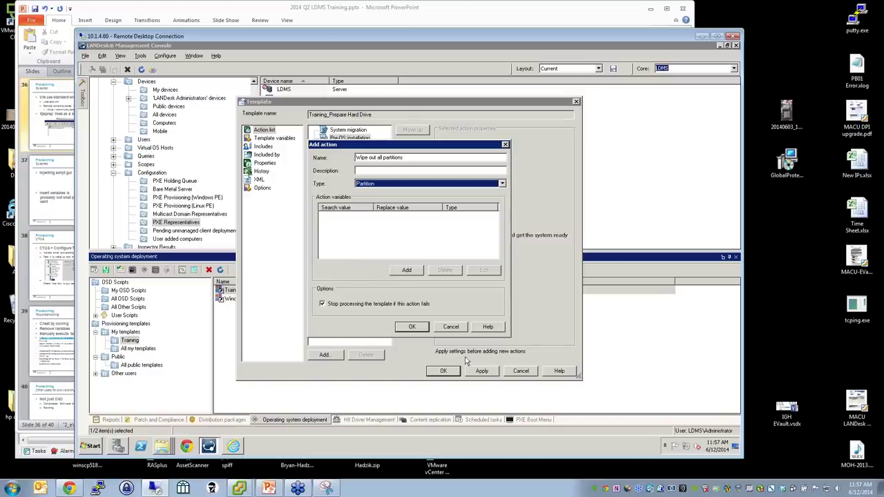
pyautogui.click(412, 328)
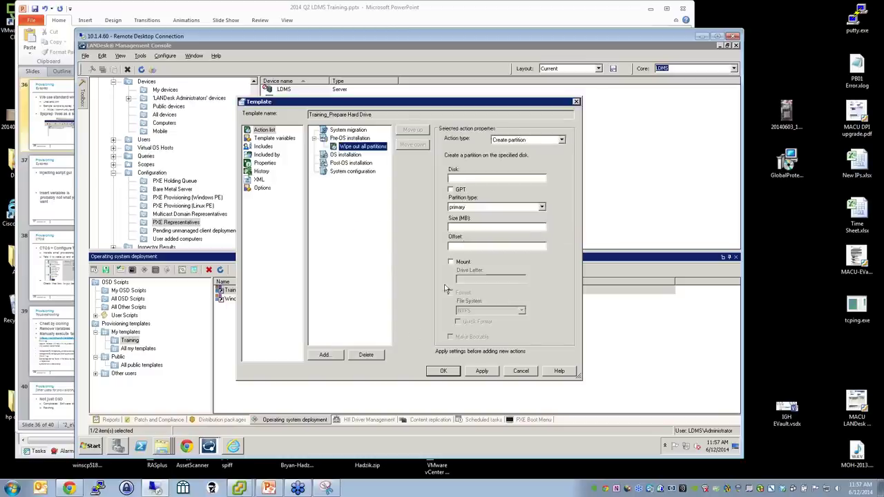
# Configure the "Wipe out all partitions" action to remove all partitions from disk 0
pyautogui.click(561, 141)
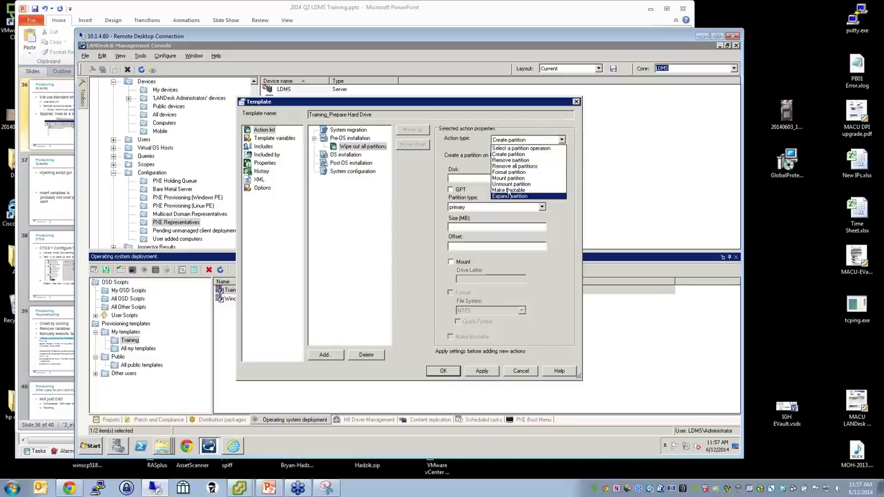
pyautogui.click(514, 166)
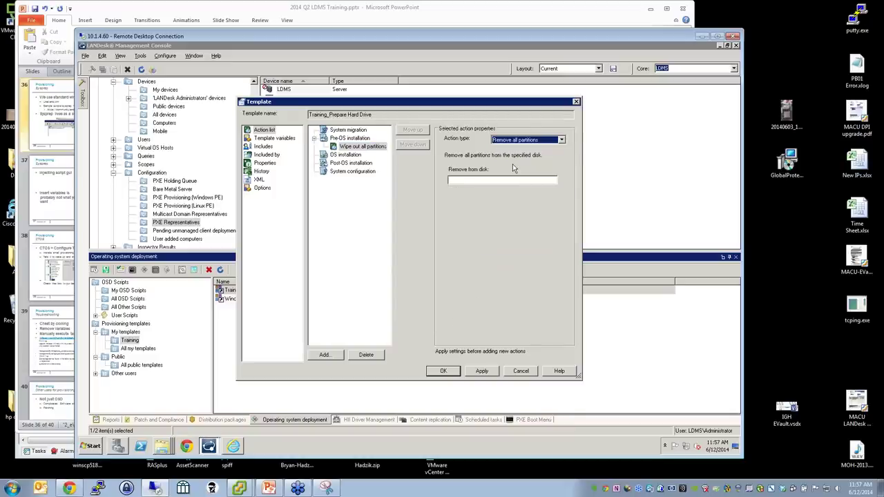
pyautogui.click(499, 180)
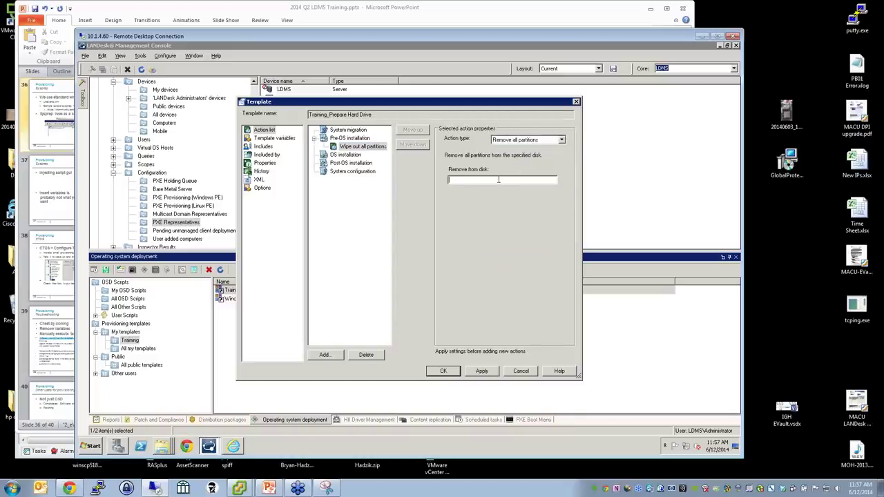
pyautogui.write('0')
# Add an action named "Create System Partition" of type Partition to the Pre-OS installation phase
pyautogui.rightClick(349, 138)
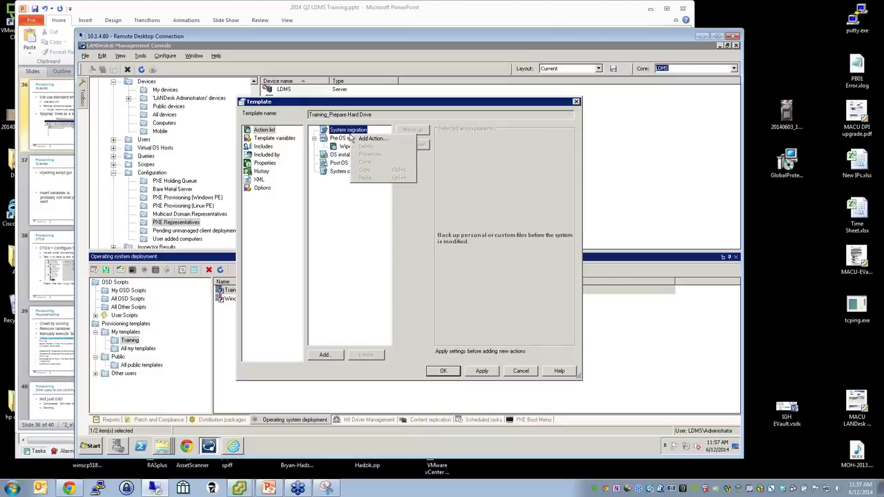
pyautogui.click(370, 141)
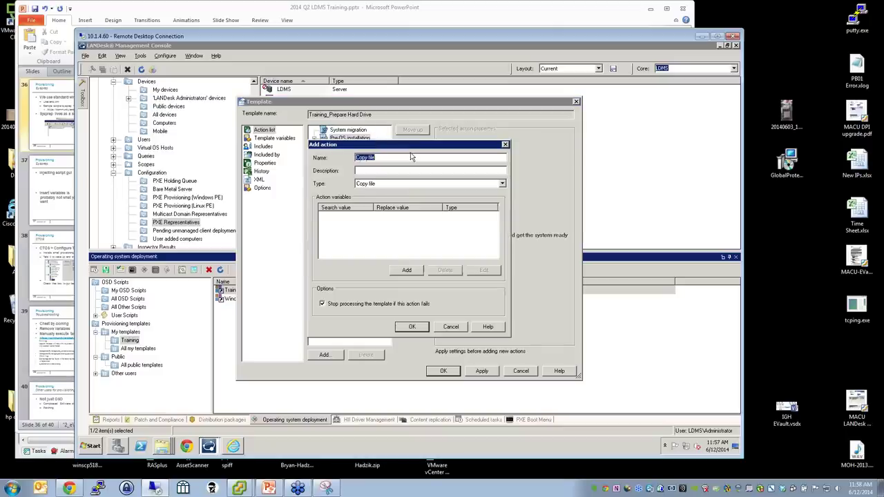
pyautogui.write('Create Q')
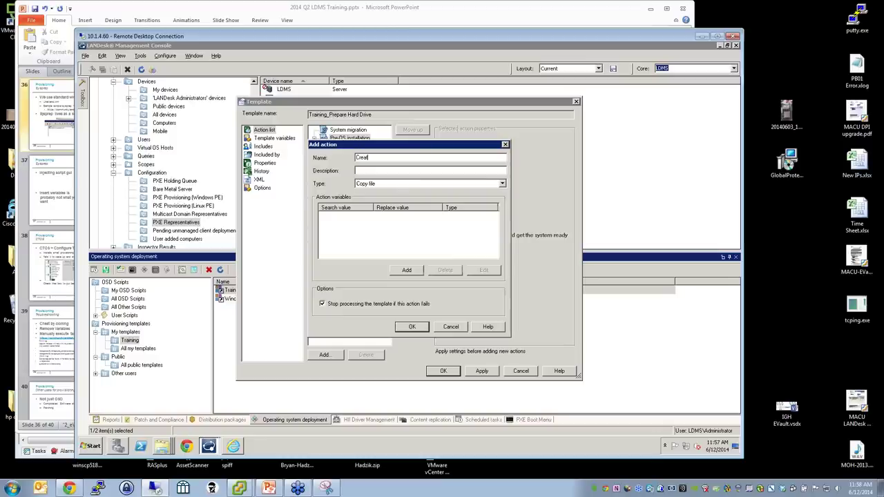
pyautogui.press('BackSpace')
pyautogui.write('System Partition')
pyautogui.click(413, 184)
pyautogui.click(414, 246)
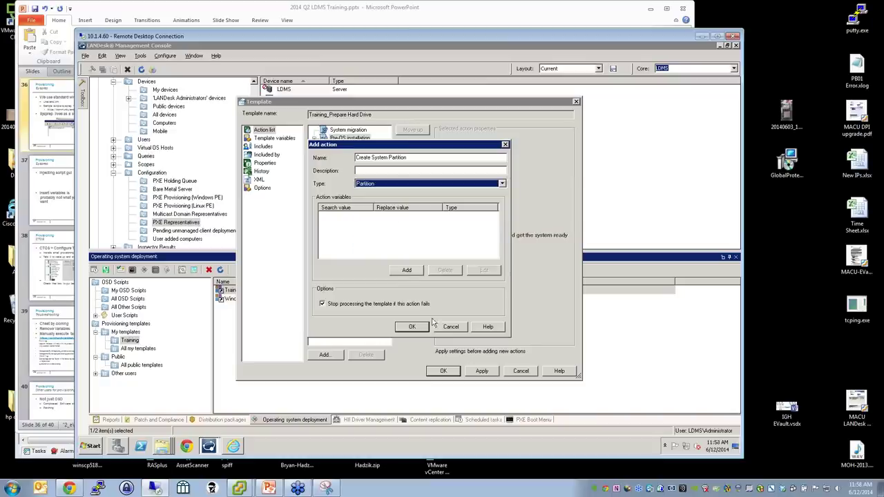
pyautogui.click(423, 327)
# Set the Create System Partition action to create a GPT primary partition on disk 0, leaving the size blank
pyautogui.click(499, 179)
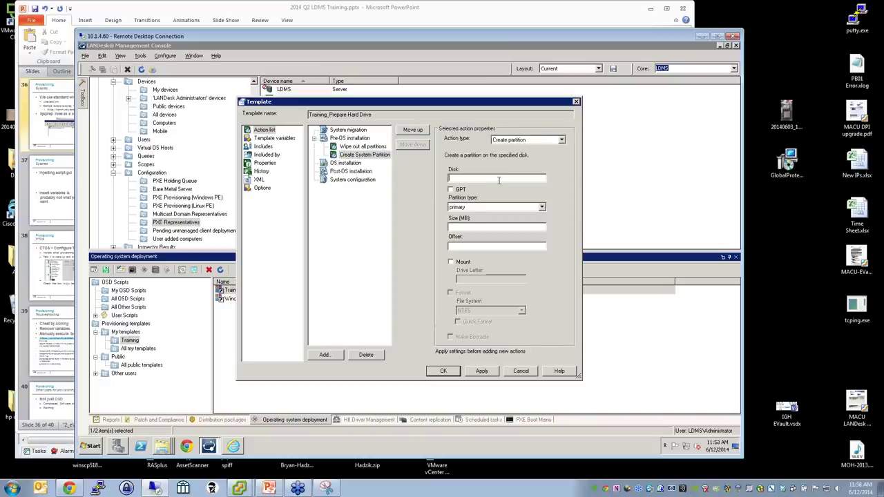
pyautogui.write('0')
pyautogui.click(454, 190)
pyautogui.click(500, 227)
pyautogui.write('50000')
pyautogui.press('BackSpace')
pyautogui.press('BackSpace')
pyautogui.press('BackSpace')
pyautogui.press('BackSpace')
pyautogui.press('BackSpace')
# Mount the system partition as c:, format it as NTFS with quick format, and make it bootable
pyautogui.click(469, 262)
pyautogui.write('c:')
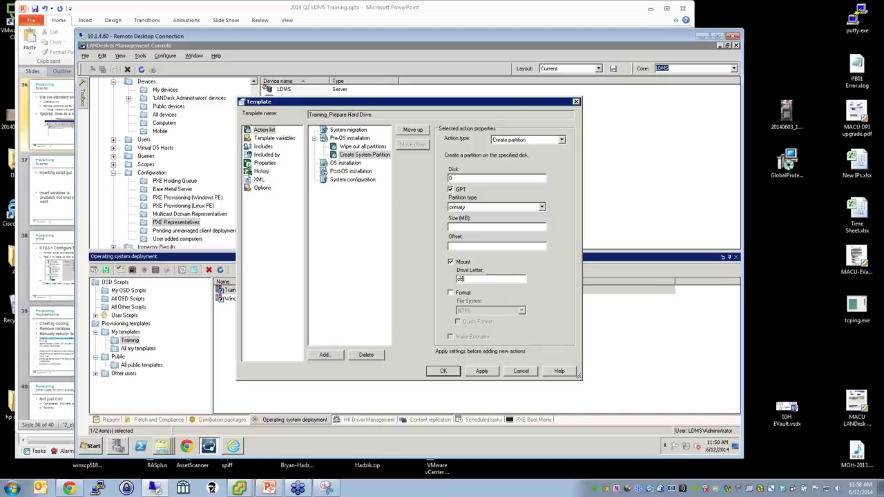
pyautogui.press('BackSpace')
pyautogui.click(459, 292)
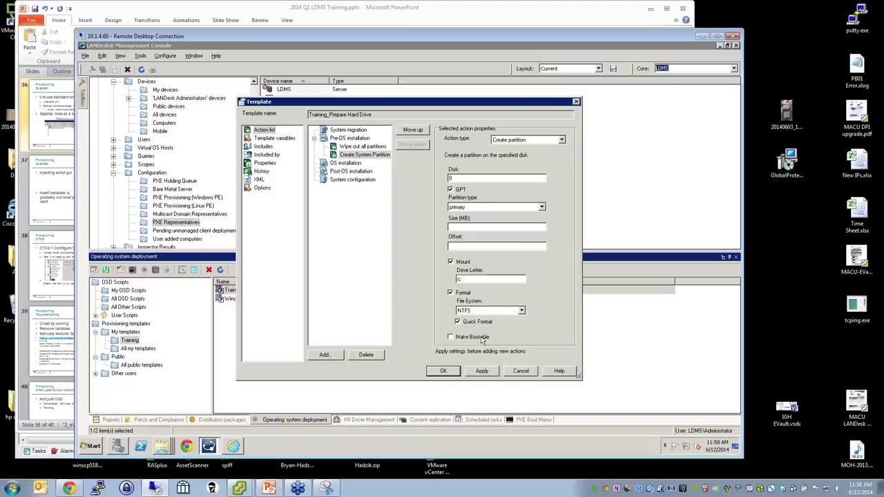
pyautogui.click(478, 322)
pyautogui.click(483, 338)
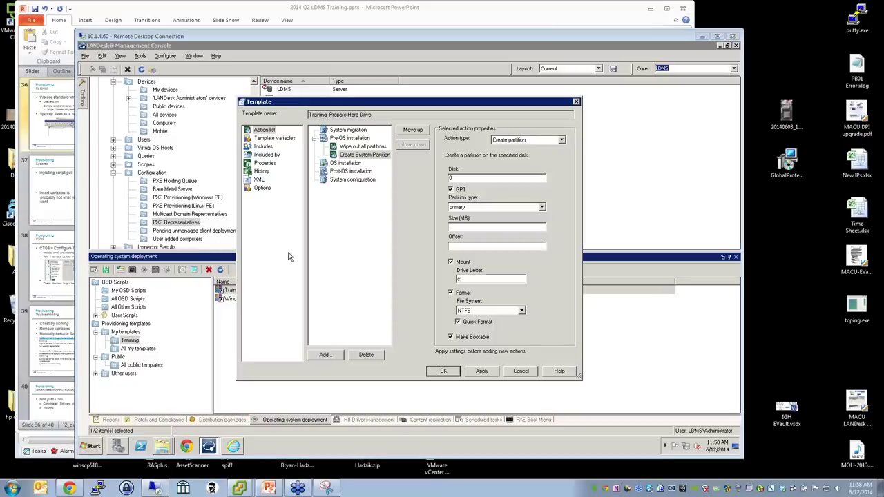
pyautogui.click(349, 282)
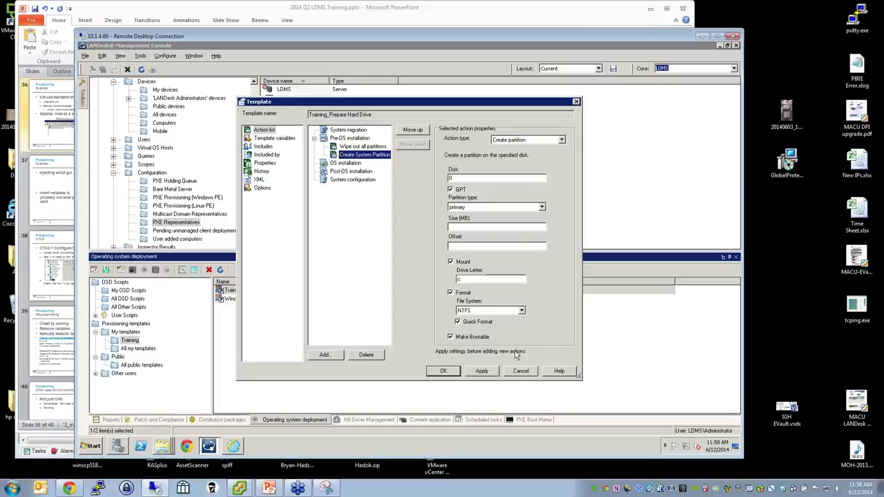
# Enter disk 0 again for the "Wipe out all partitions" action and save the template
pyautogui.click(447, 372)
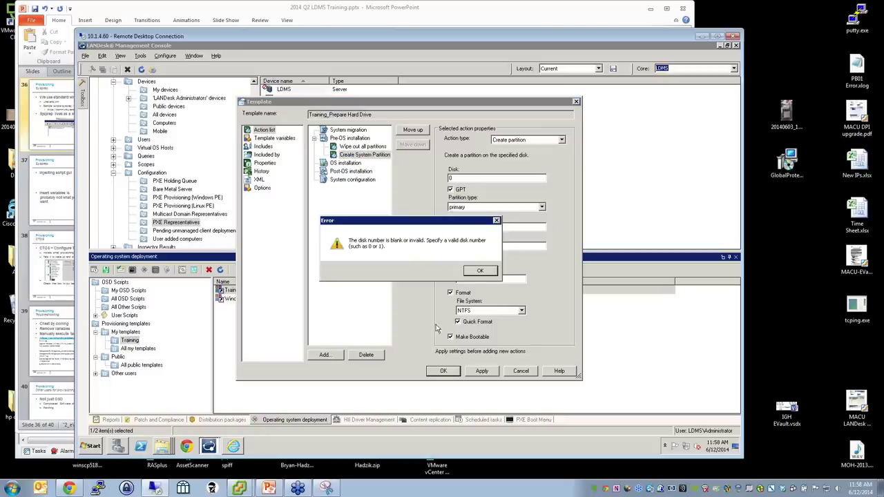
pyautogui.click(481, 270)
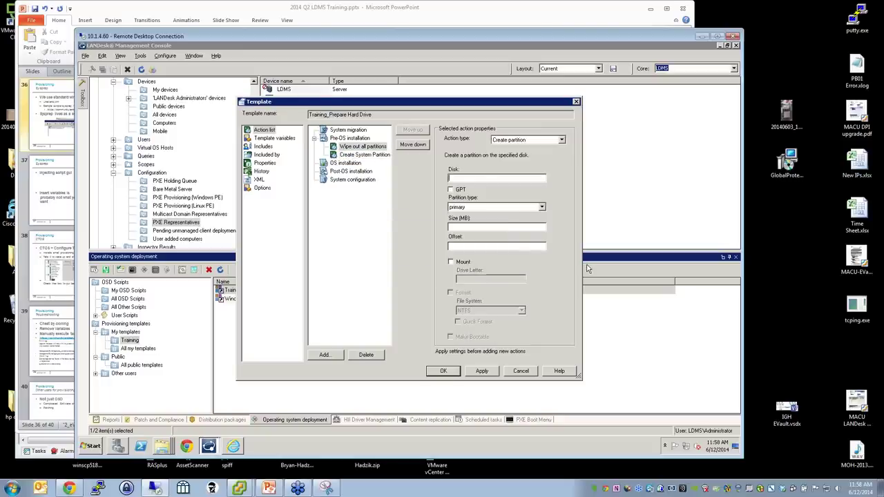
pyautogui.write('0')
pyautogui.click(446, 372)
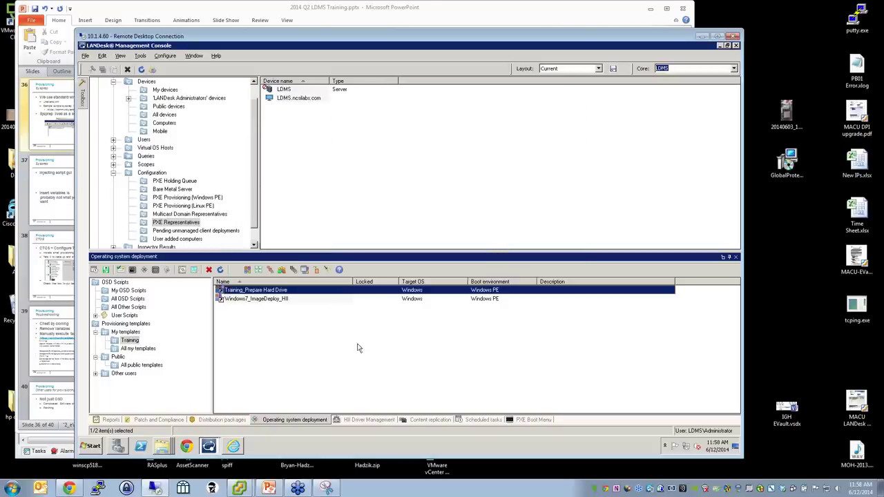
# Create a template named "Training_Install Win7" in the Training group, with boot environment Windows PE and target OS Windows
pyautogui.rightClick(131, 340)
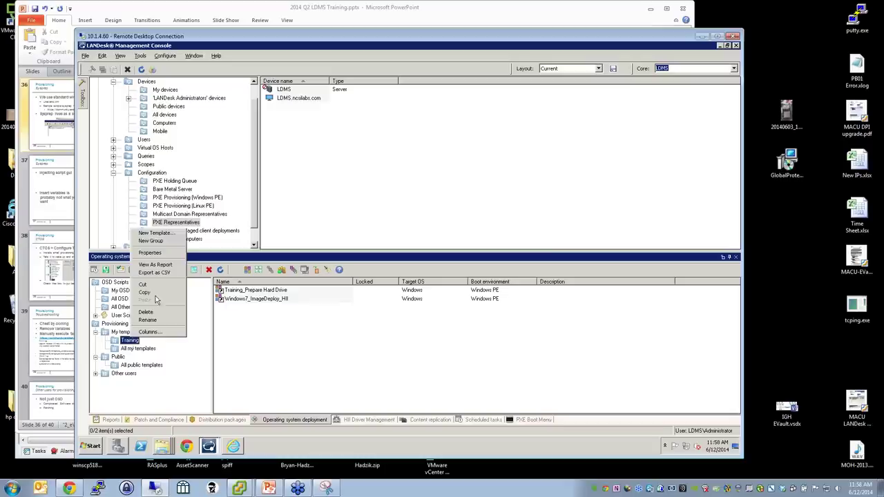
pyautogui.click(157, 233)
pyautogui.write('Training_Install Win7')
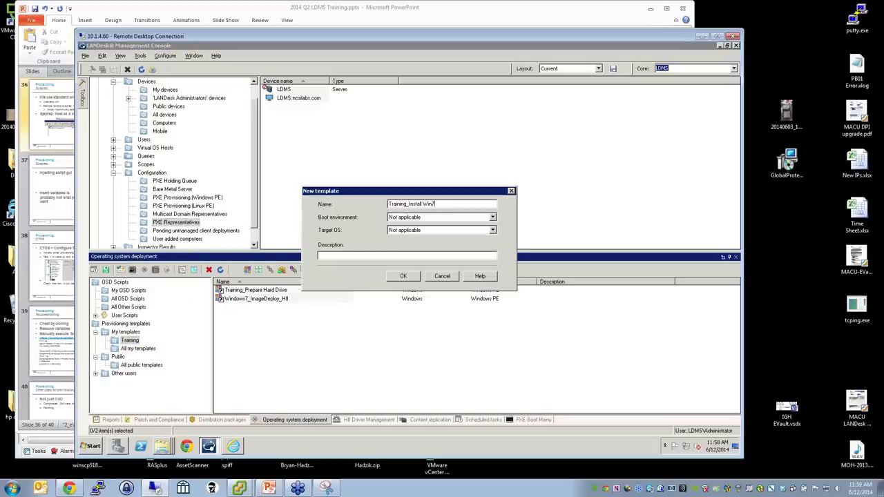
pyautogui.press('Tab')
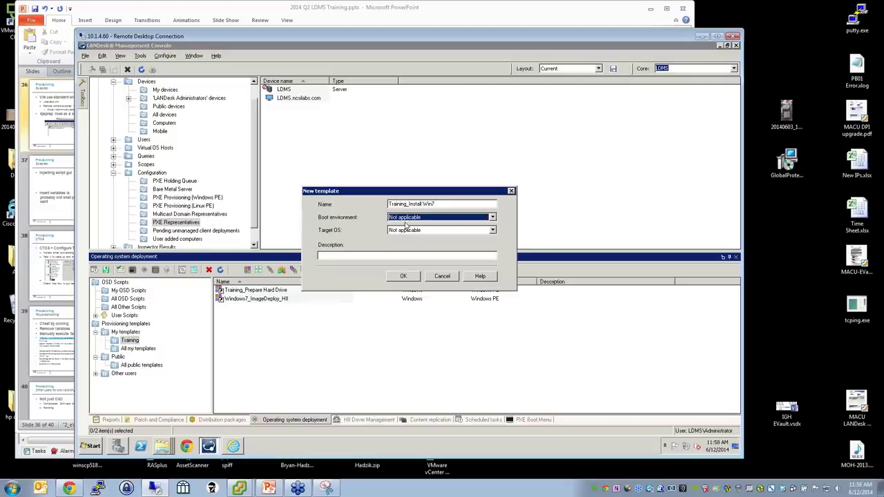
pyautogui.click(406, 218)
pyautogui.click(405, 233)
pyautogui.click(442, 230)
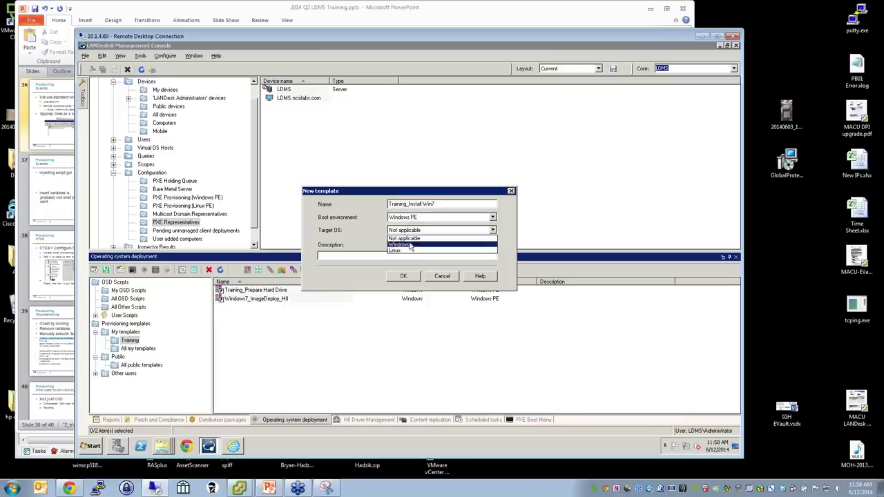
pyautogui.click(412, 242)
pyautogui.click(404, 276)
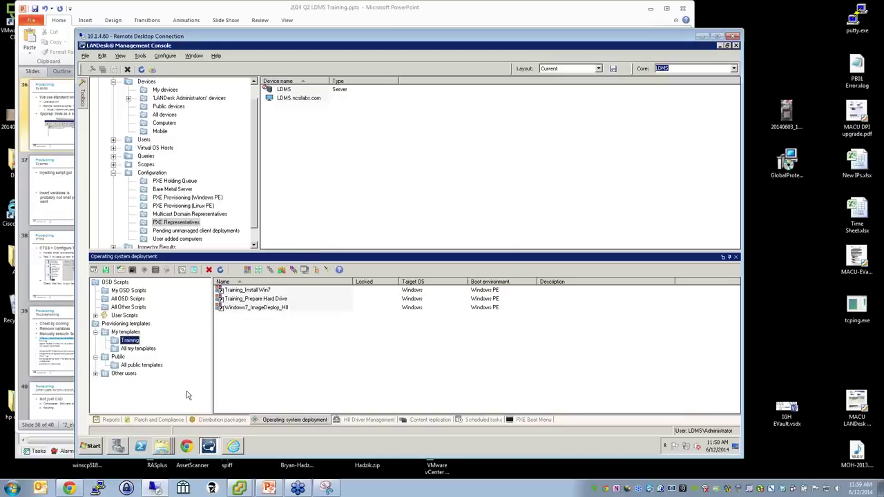
# Open the Training_Install Win7 template and add a Deploy image action named "Deploy Win7" to the OS installation phase
pyautogui.rightClick(245, 291)
pyautogui.click(266, 296)
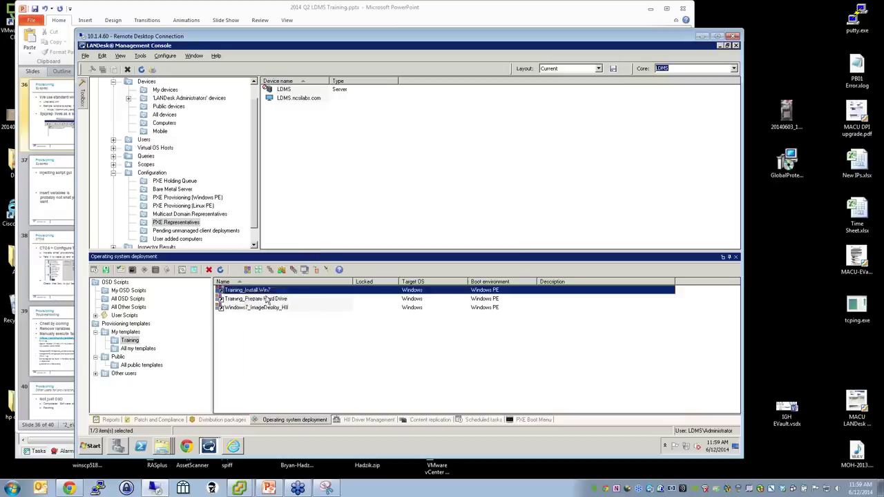
pyautogui.click(352, 146)
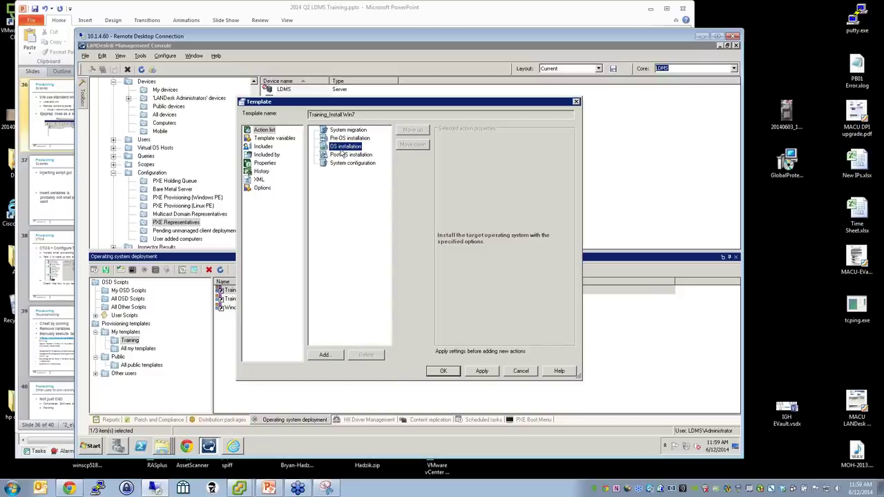
pyautogui.rightClick(341, 152)
pyautogui.click(353, 156)
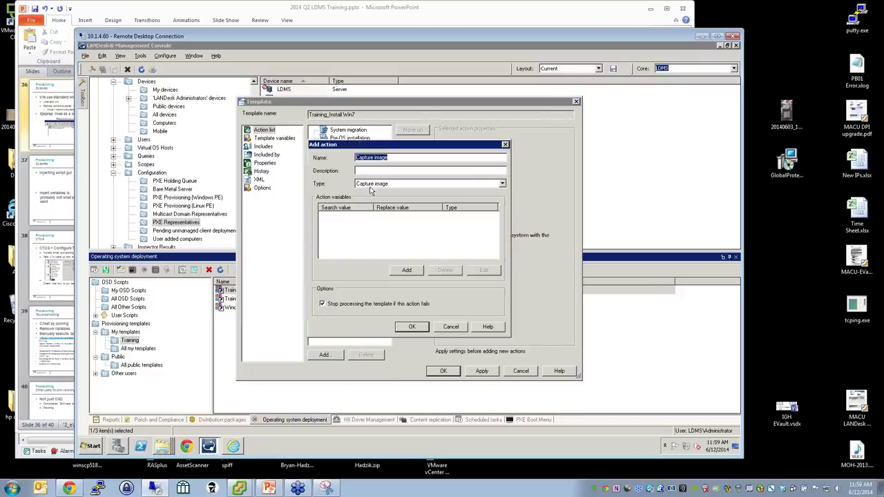
pyautogui.click(502, 184)
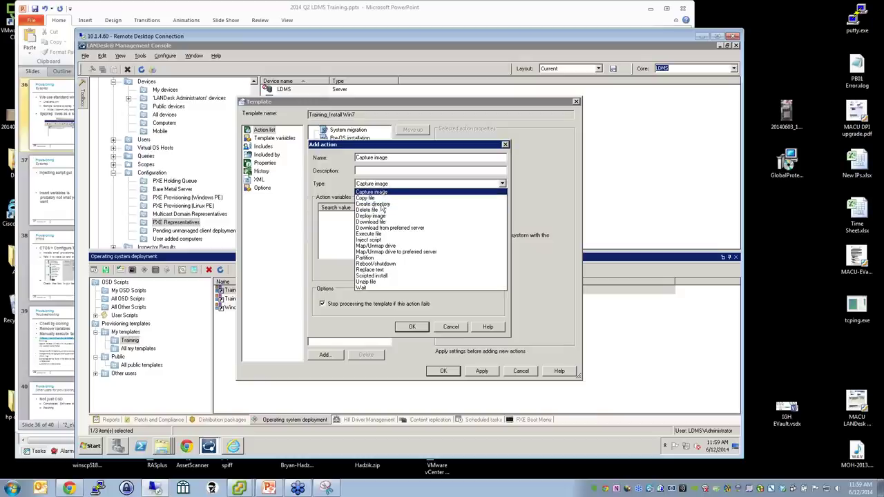
pyautogui.click(371, 215)
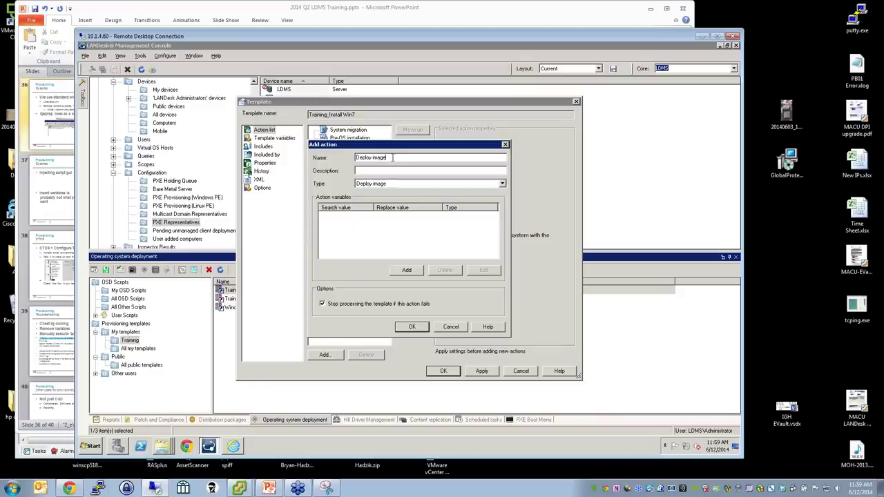
pyautogui.moveTo(393, 158); pyautogui.dragTo(374, 158)
pyautogui.write('Win7')
pyautogui.click(411, 326)
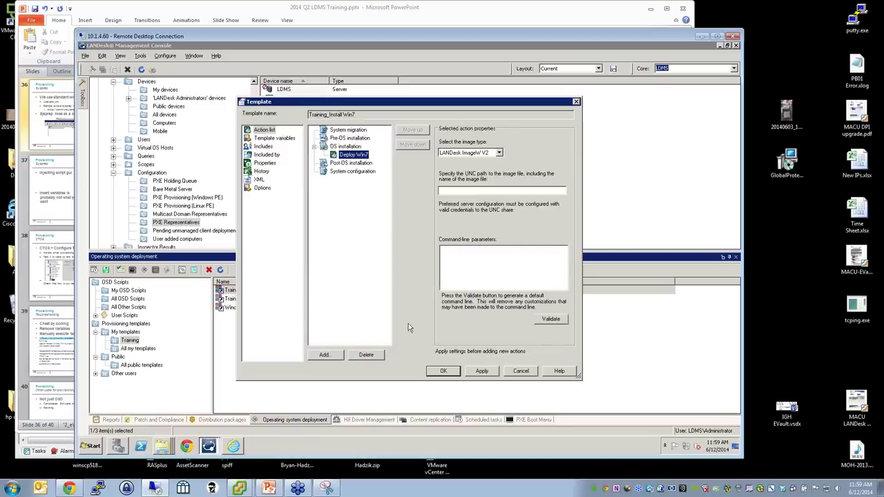
# Choose LANDesk ImageW V2 as the Deploy Win7 action's image type and enlarge the template window
pyautogui.click(500, 153)
pyautogui.click(501, 160)
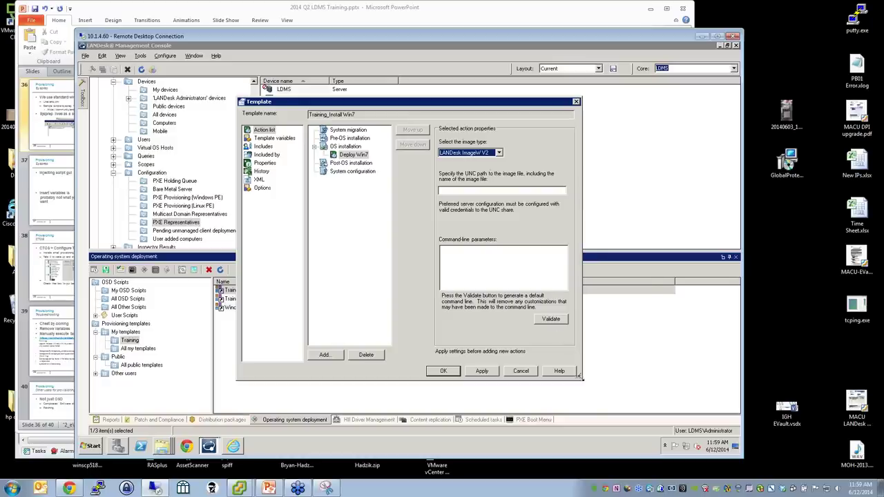
pyautogui.moveTo(579, 378); pyautogui.dragTo(648, 391)
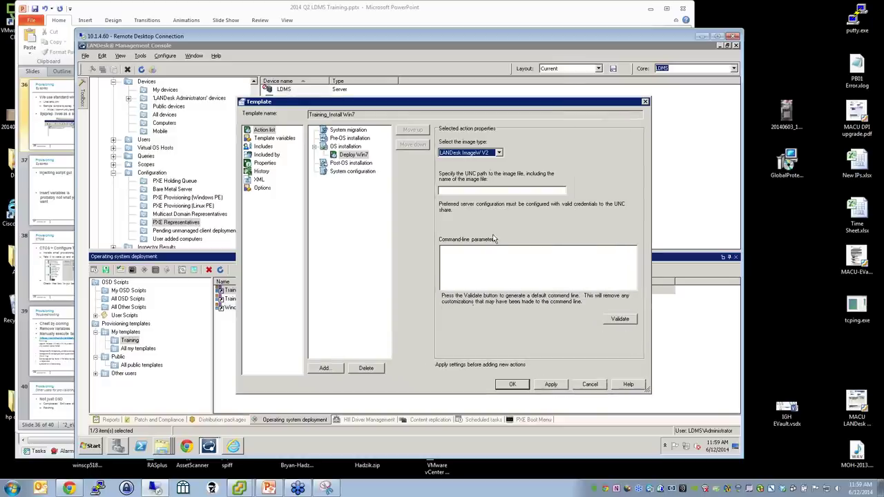
pyautogui.click(500, 153)
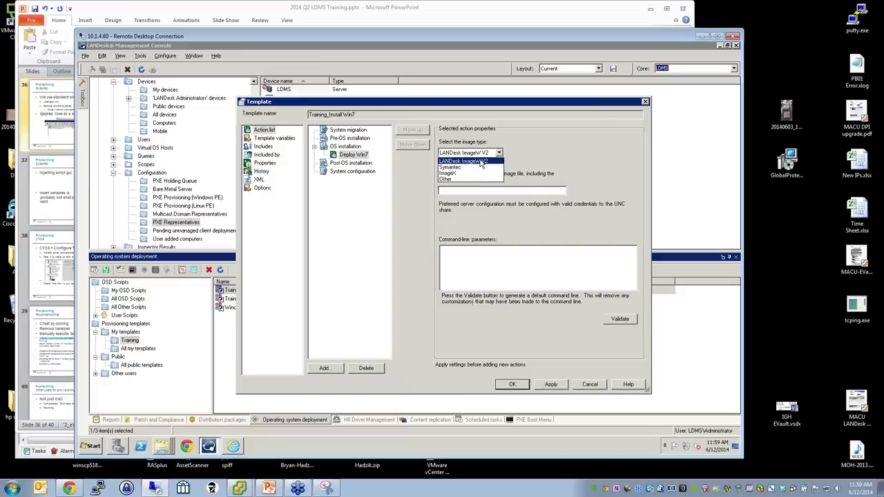
pyautogui.click(478, 164)
# Set the image file's UNC path to \\ldms\Images\win7\win7.tbi and validate it to generate the default command line
pyautogui.click(468, 192)
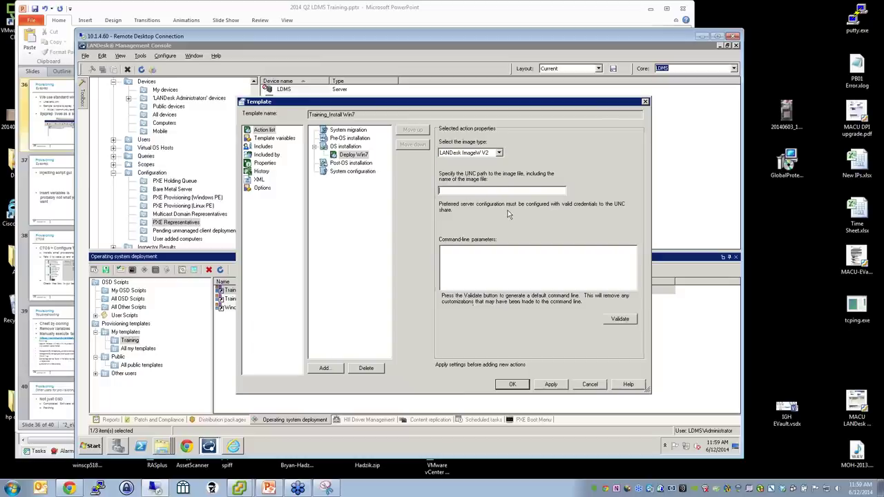
pyautogui.rightClick(161, 446)
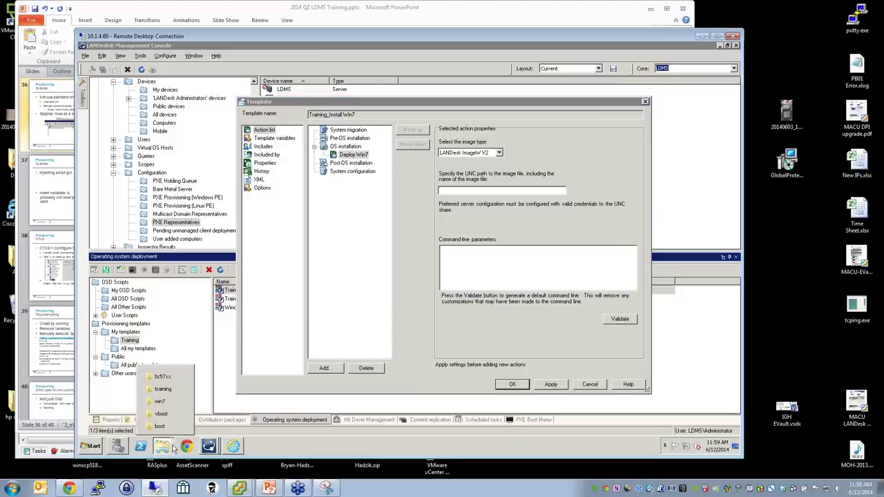
pyautogui.click(162, 402)
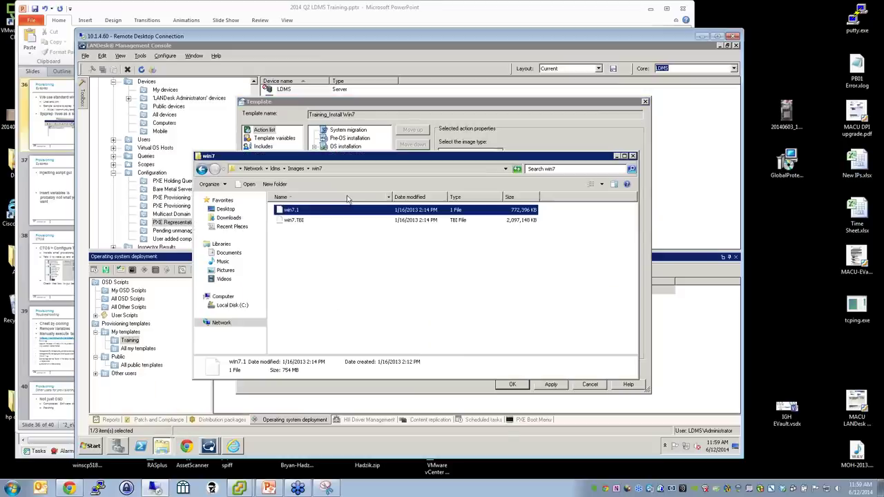
pyautogui.click(329, 170)
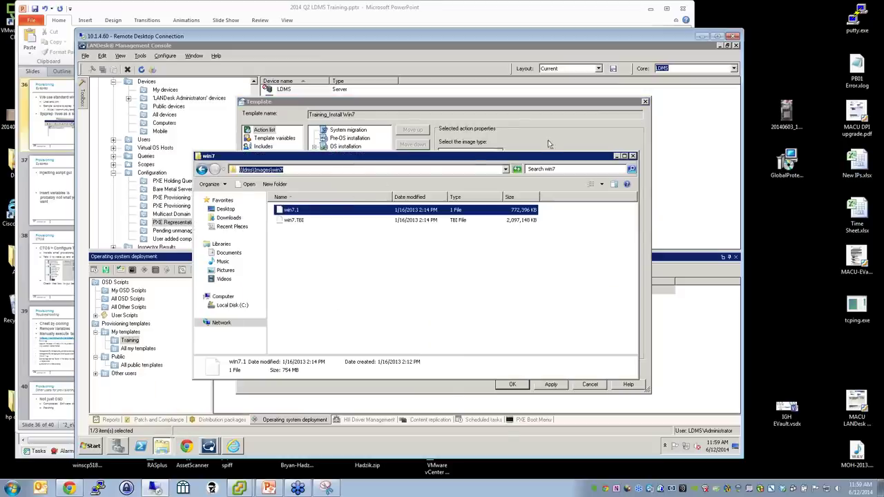
pyautogui.hotkey('alt', 'F4')
pyautogui.write('\\\\ldms\\Images\\win7')
pyautogui.write('\\')
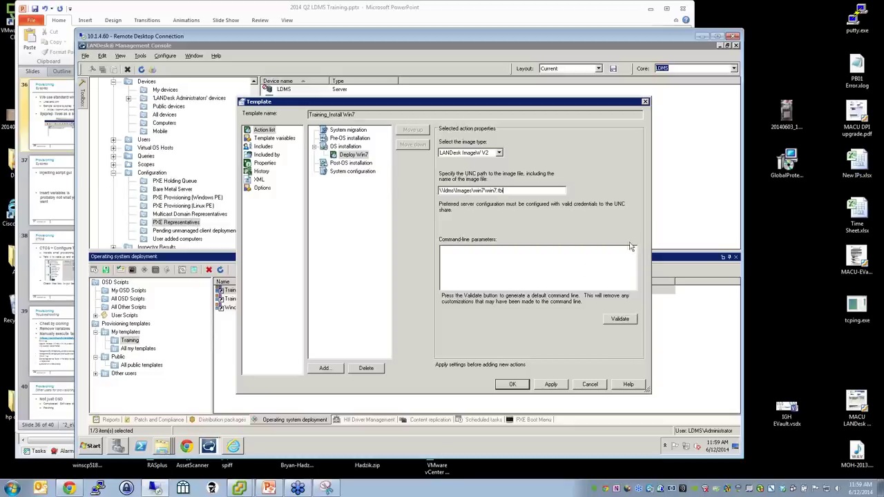
pyautogui.click(622, 320)
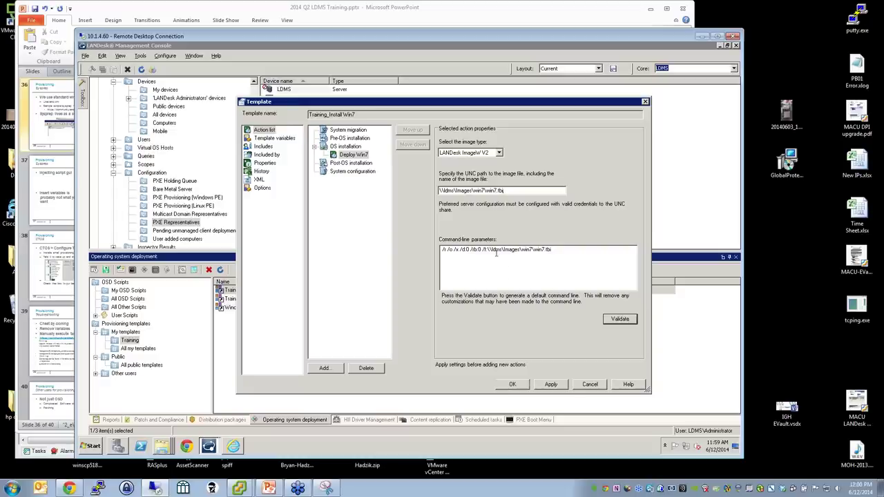
# Clear the Deploy Win7 command-line parameters and validate the image path again to regenerate the default command line
pyautogui.moveTo(546, 250); pyautogui.dragTo(442, 250)
pyautogui.press('Delete')
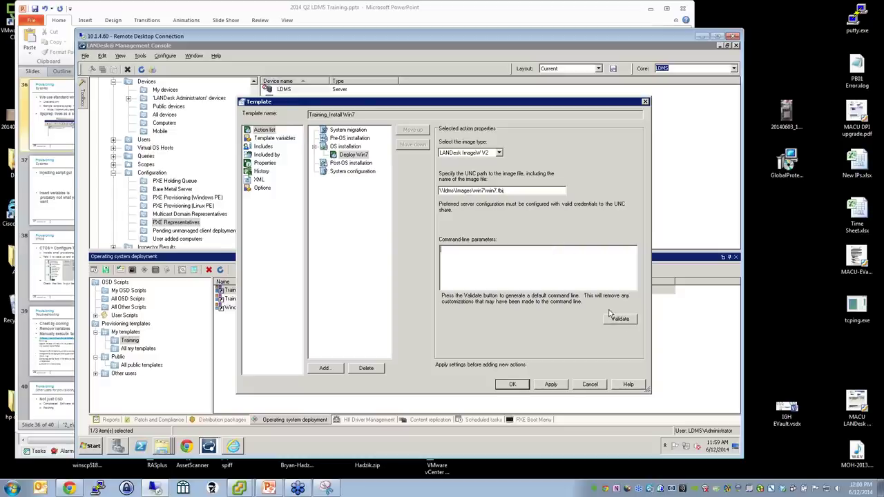
pyautogui.click(612, 317)
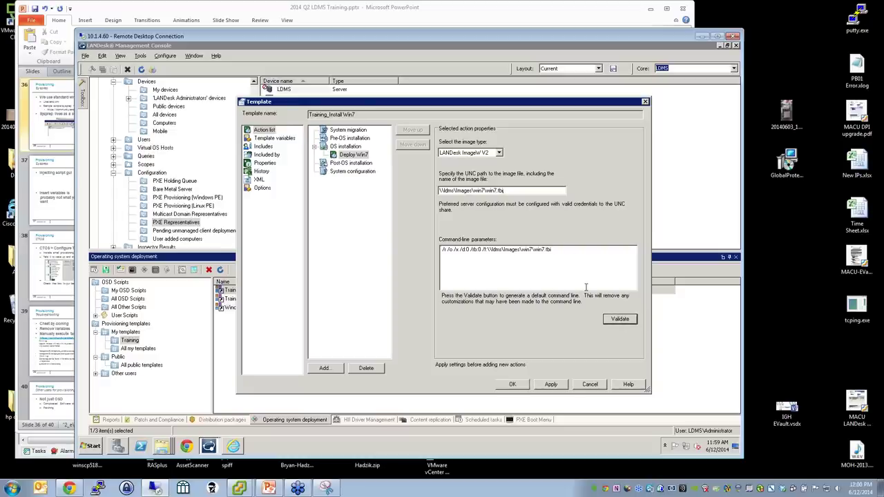
pyautogui.click(499, 154)
pyautogui.click(499, 154)
pyautogui.press('Tab')
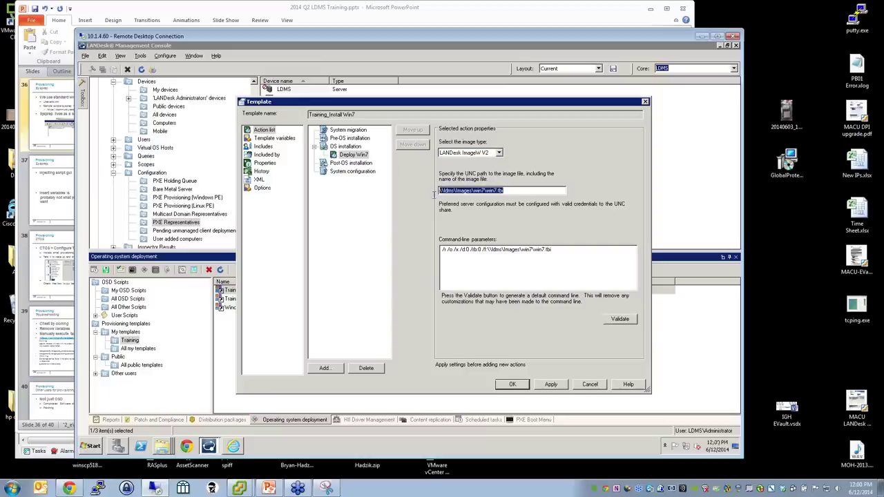
# Try another letter for the /x switch in the command-line parameters, restore /x, and validate the image path
pyautogui.click(531, 286)
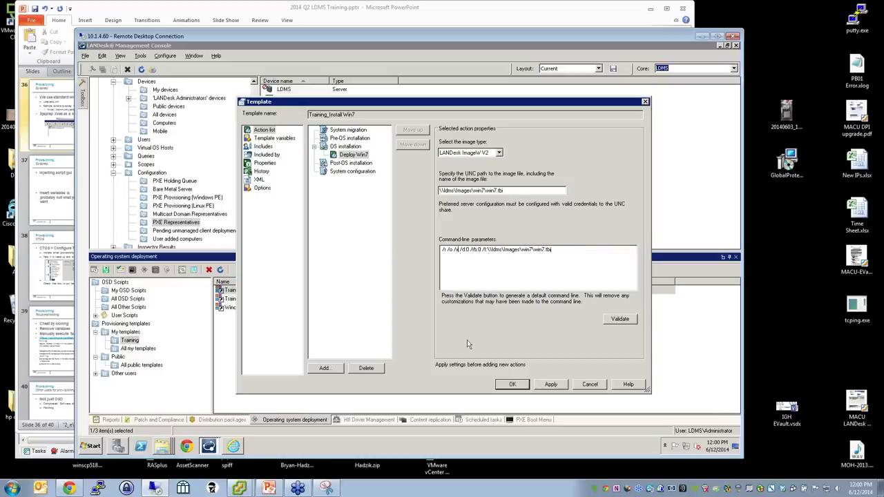
pyautogui.doubleClick(458, 250)
pyautogui.write('R')
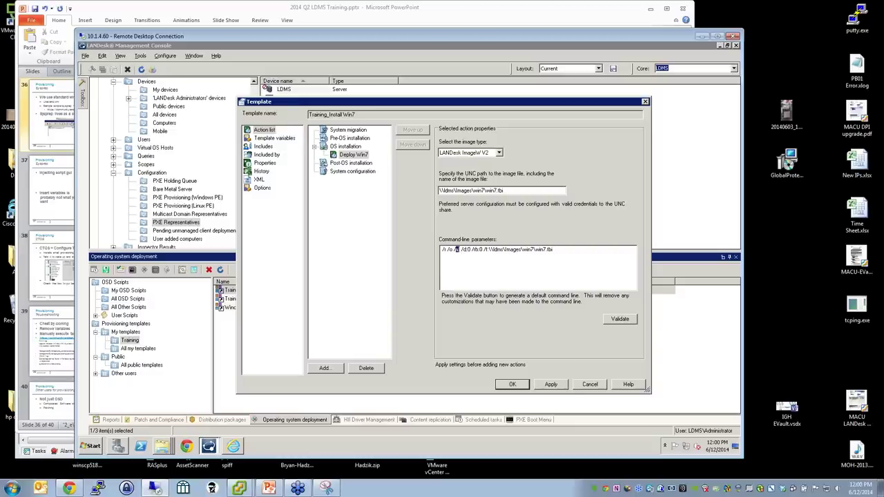
pyautogui.write('x')
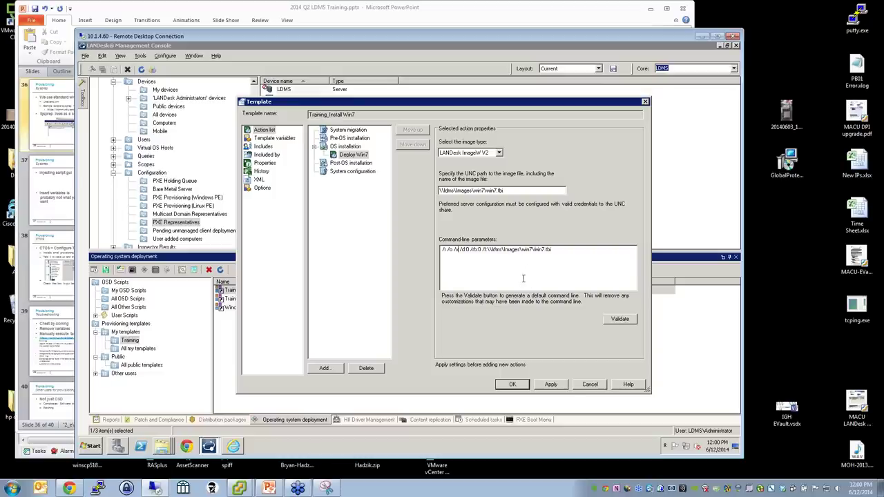
pyautogui.click(620, 319)
# Add a Map/Unmap drive action to the OS installation phase
pyautogui.click(333, 148)
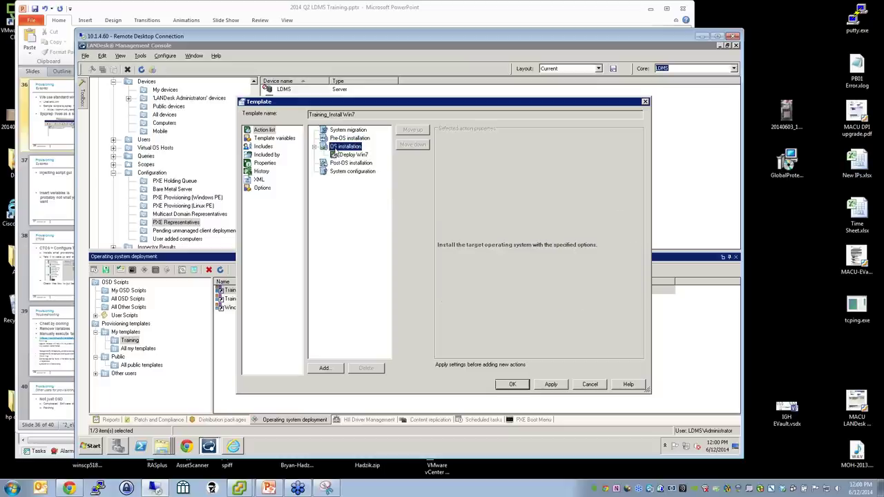
pyautogui.rightClick(335, 149)
pyautogui.click(373, 157)
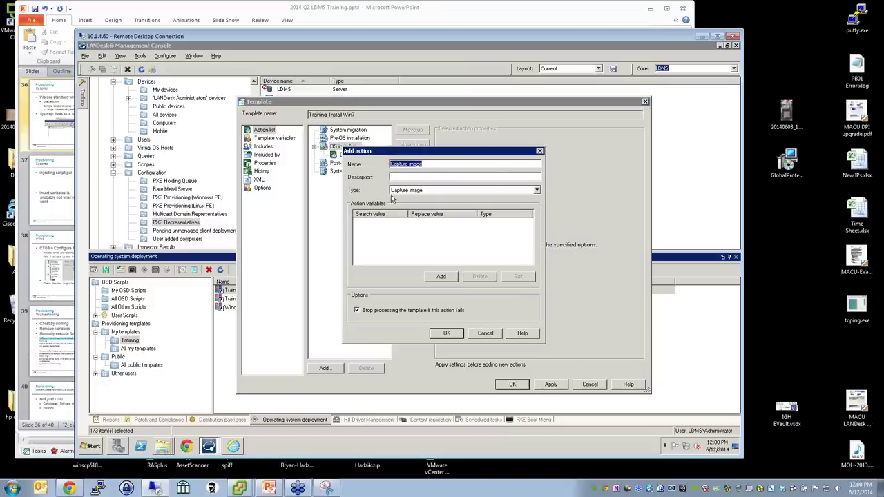
pyautogui.click(538, 190)
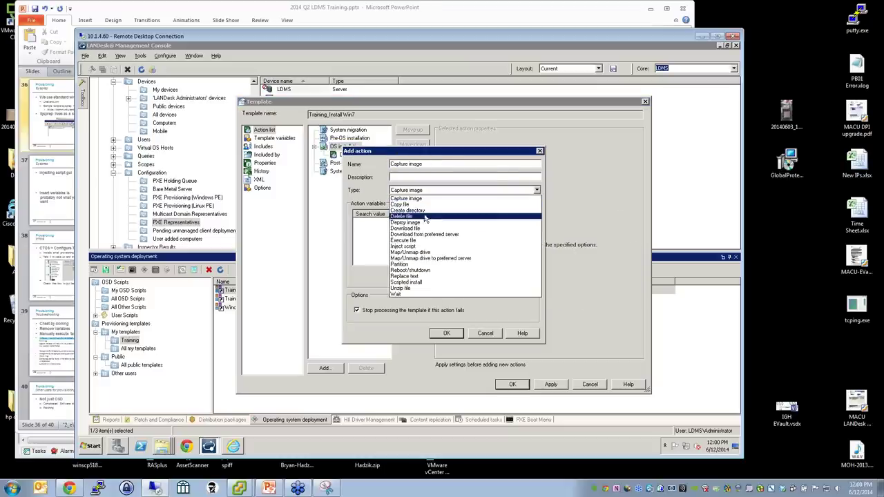
pyautogui.click(414, 253)
pyautogui.click(448, 333)
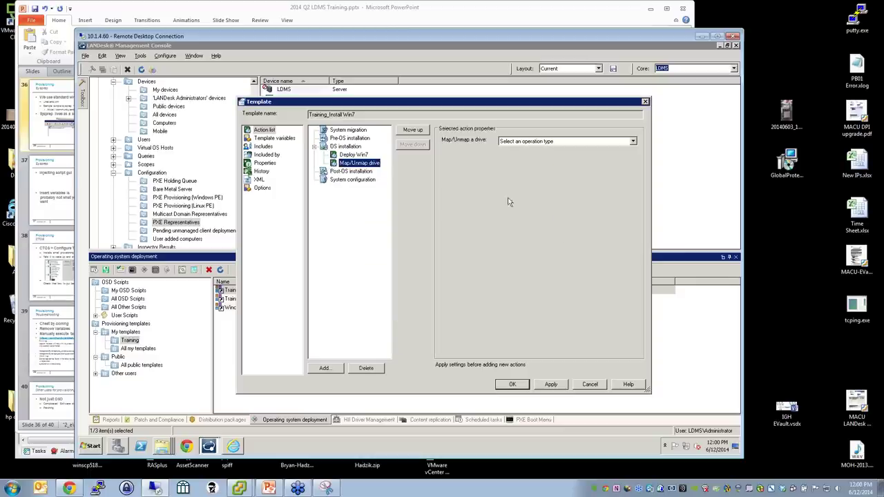
# Set the drive action to map a drive with UNC path \\ldms\images and drive letter k:
pyautogui.click(525, 141)
pyautogui.click(528, 156)
pyautogui.click(491, 174)
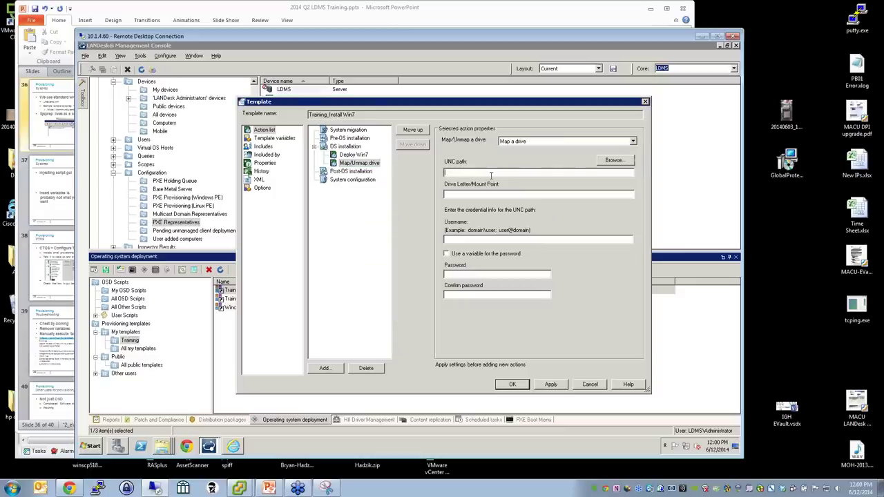
pyautogui.write('\\\\ldms\\images')
pyautogui.press('Tab')
pyautogui.press('Tab')
pyautogui.write('k:')
pyautogui.press('Tab')
pyautogui.press('Tab')
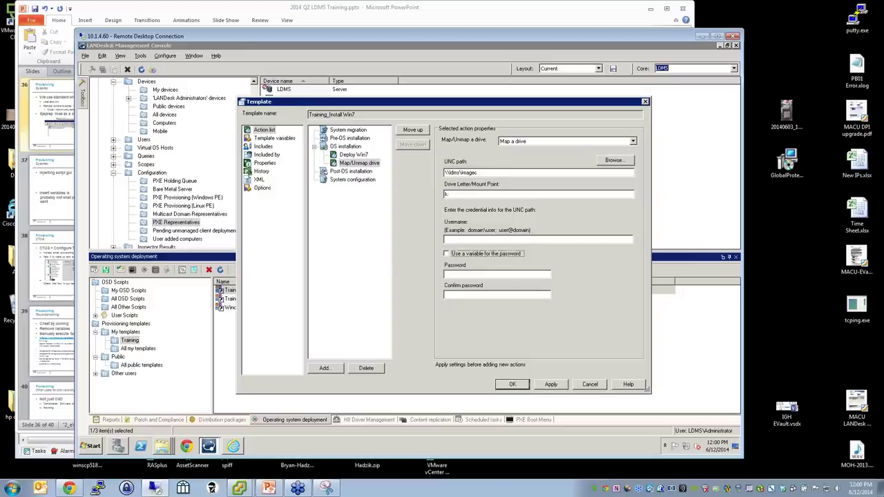
# Compare the settings of the Deploy Win7 action with those of the Map/Unmap drive action
pyautogui.click(351, 156)
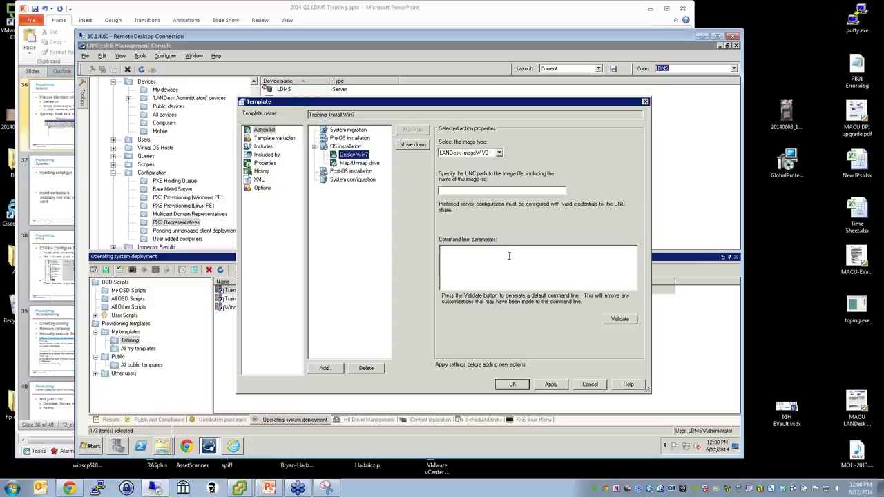
pyautogui.click(480, 272)
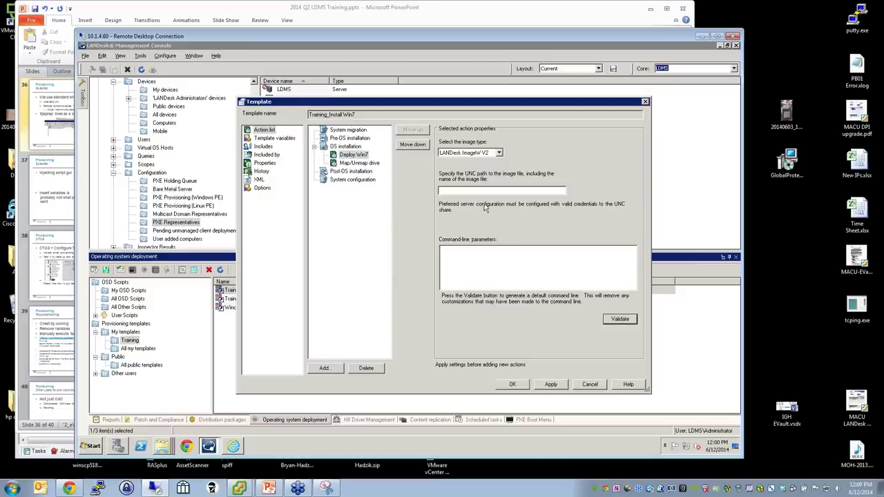
pyautogui.click(361, 163)
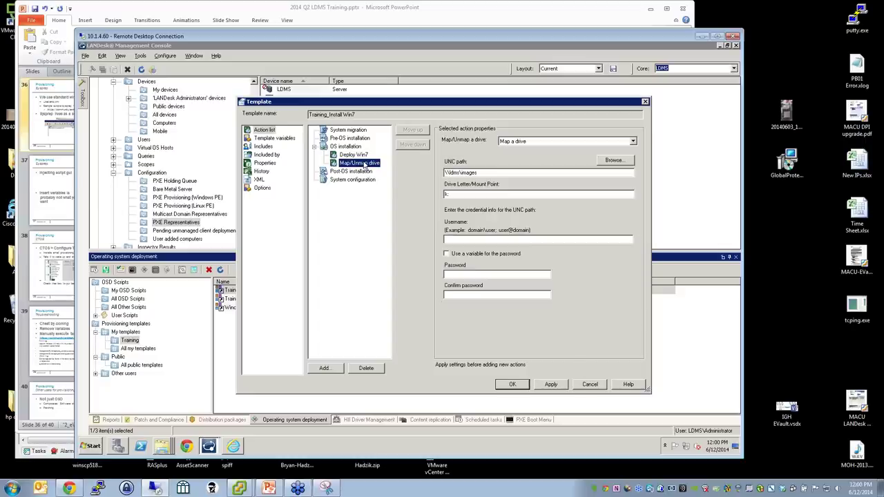
pyautogui.click(467, 193)
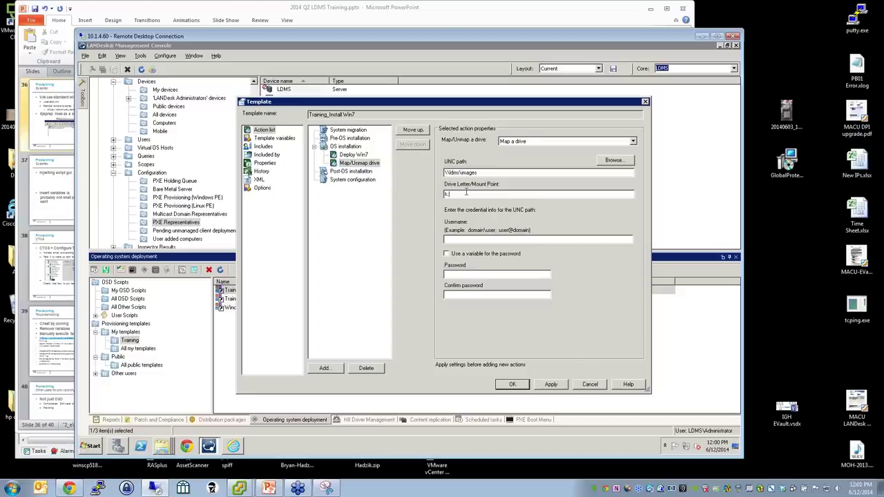
# Delete the Map/Unmap drive action from the OS installation phase
pyautogui.click(363, 165)
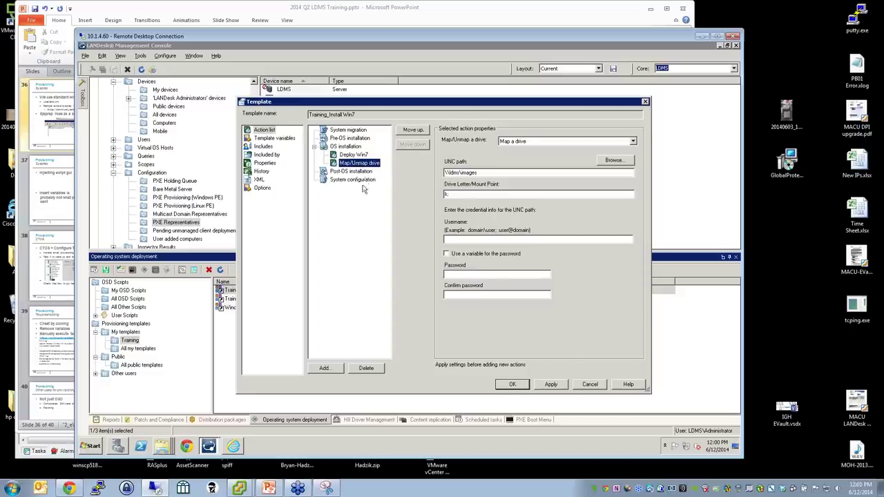
pyautogui.click(375, 373)
pyautogui.click(440, 271)
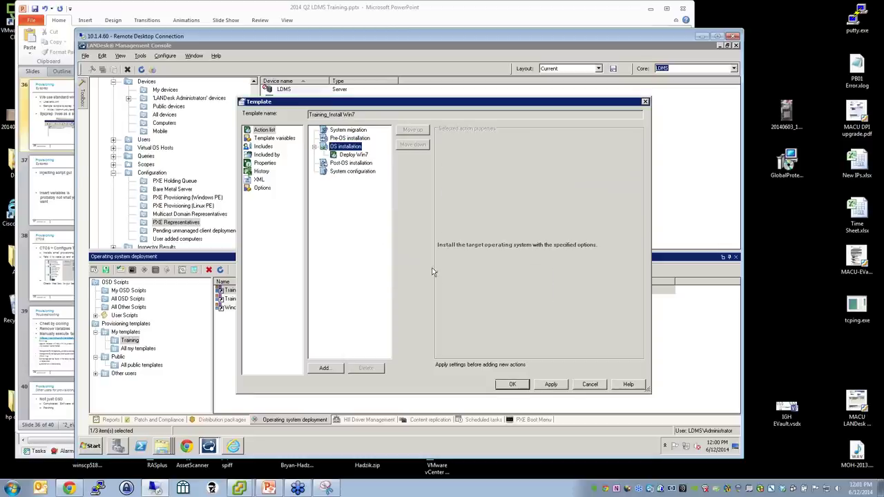
# Set the Deploy Win7 image path to \\ldms\Images\win7\win7.tbi, validate it for the default command line, and save the template
pyautogui.click(359, 158)
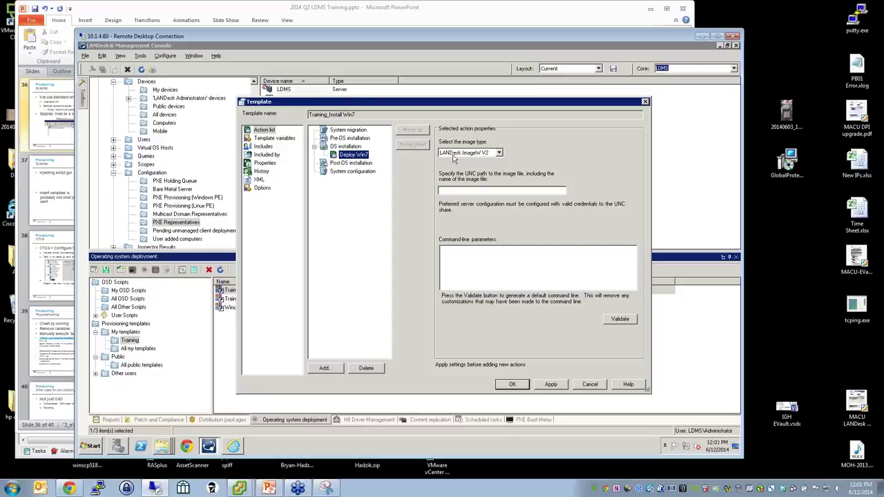
pyautogui.click(472, 192)
pyautogui.write('\\\\ldms\\images\\win7')
pyautogui.write('\\')
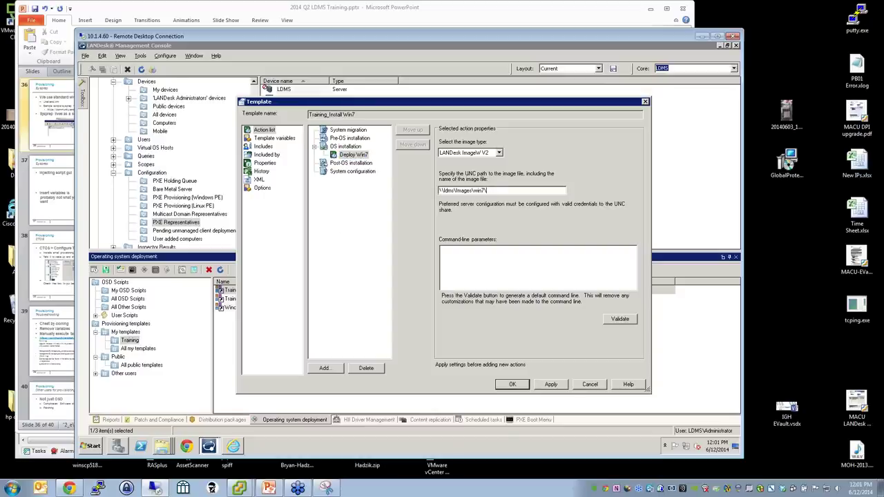
pyautogui.write('win7.tbi')
pyautogui.click(620, 320)
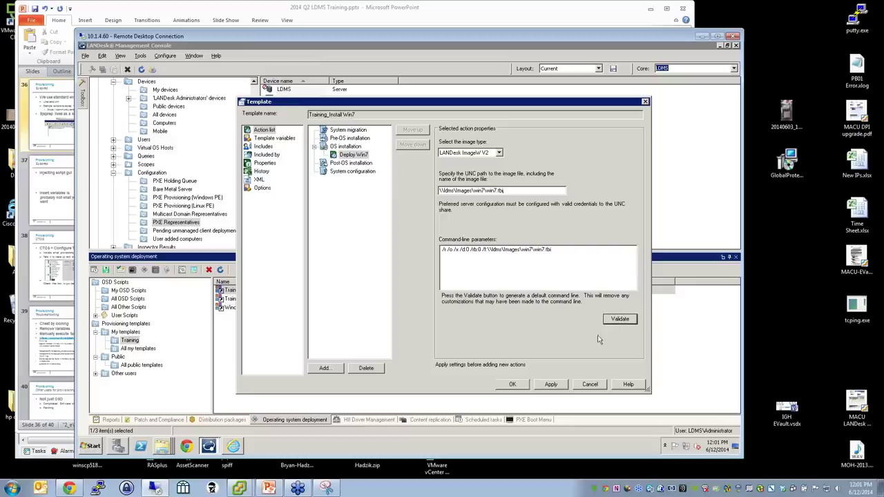
pyautogui.click(551, 385)
pyautogui.click(513, 385)
# Create a template named "Training_CTOS_HII" in the Training group, with boot environment Windows PE and target OS Windows
pyautogui.click(250, 293)
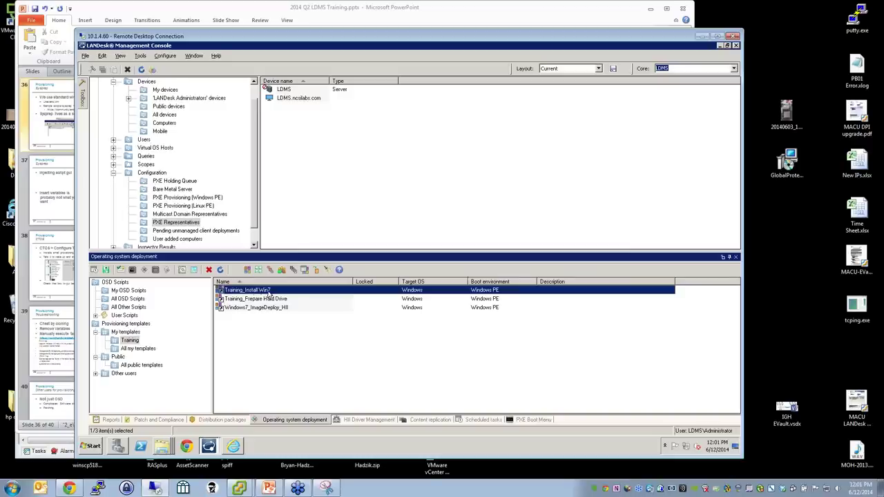
pyautogui.rightClick(249, 337)
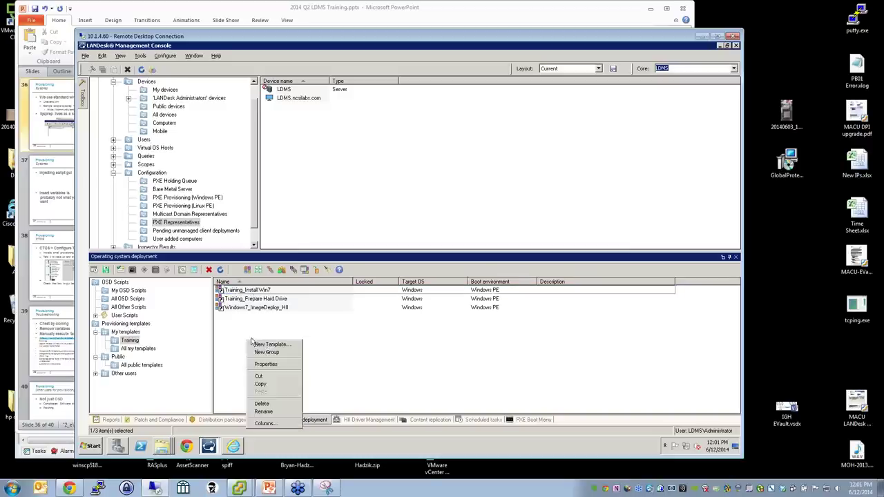
pyautogui.click(263, 345)
pyautogui.write('Training_CTOS_HII')
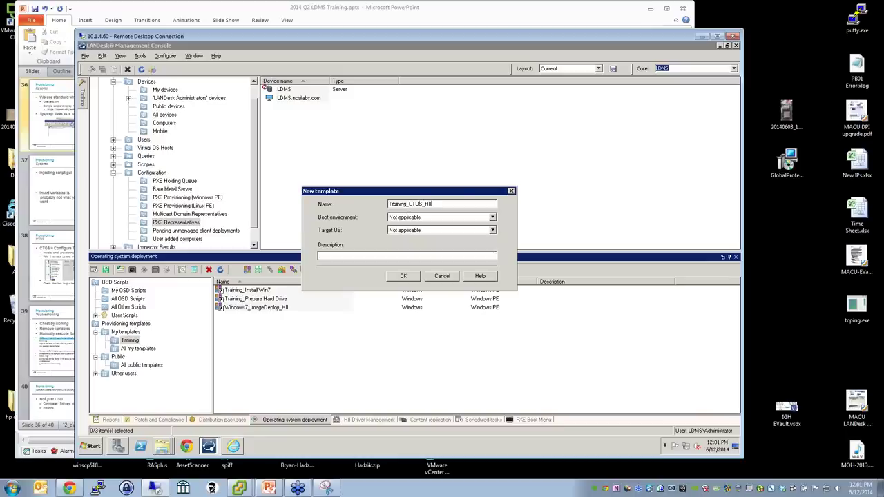
pyautogui.click(408, 217)
pyautogui.click(406, 233)
pyautogui.click(415, 230)
pyautogui.click(406, 246)
pyautogui.click(404, 276)
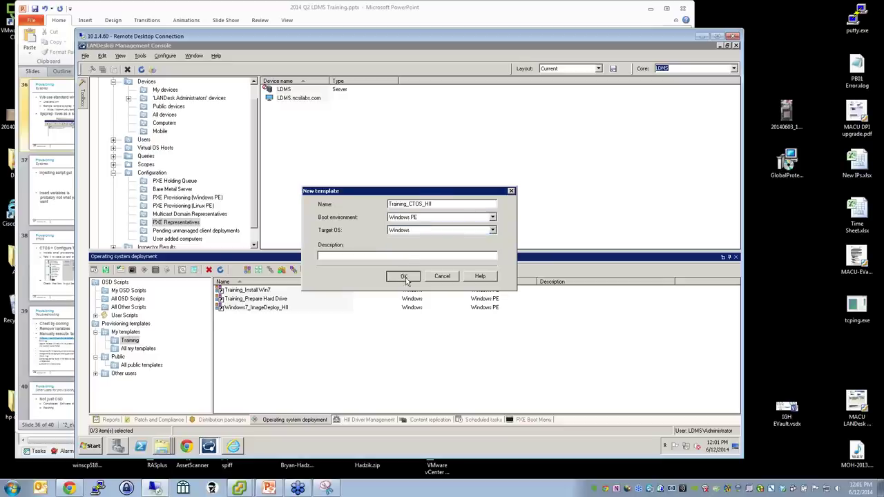
# Open the Training_CTOS_HII template and add a Configure target OS action to the Post-OS installation phase
pyautogui.rightClick(271, 293)
pyautogui.click(282, 298)
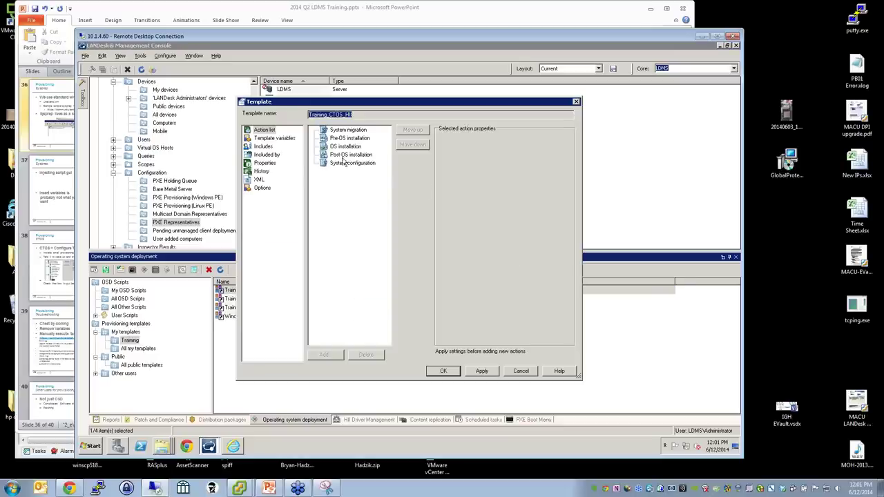
pyautogui.click(351, 155)
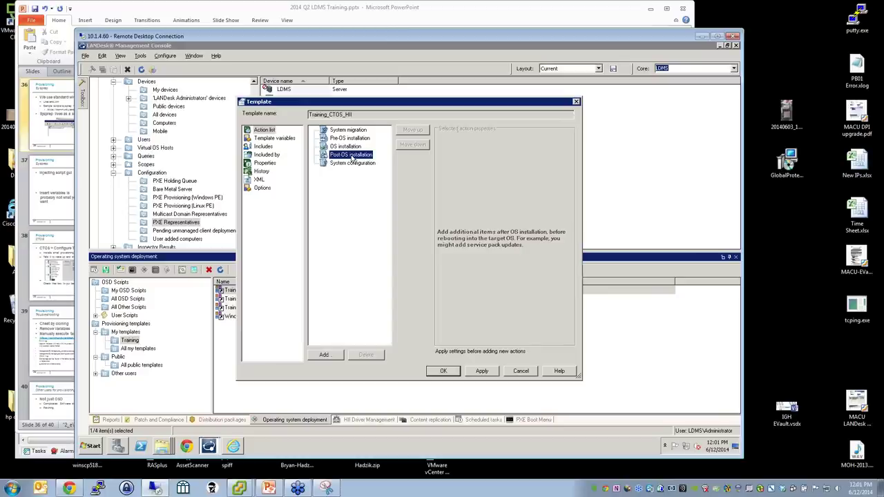
pyautogui.rightClick(352, 156)
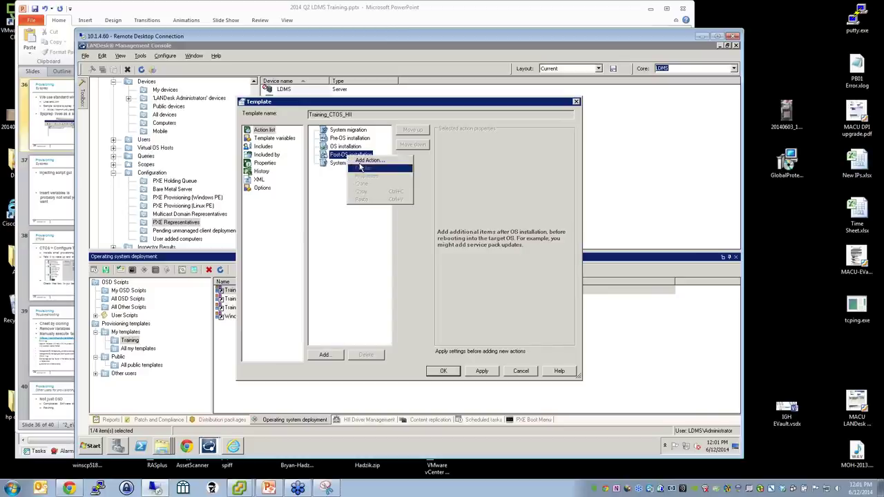
pyautogui.click(361, 161)
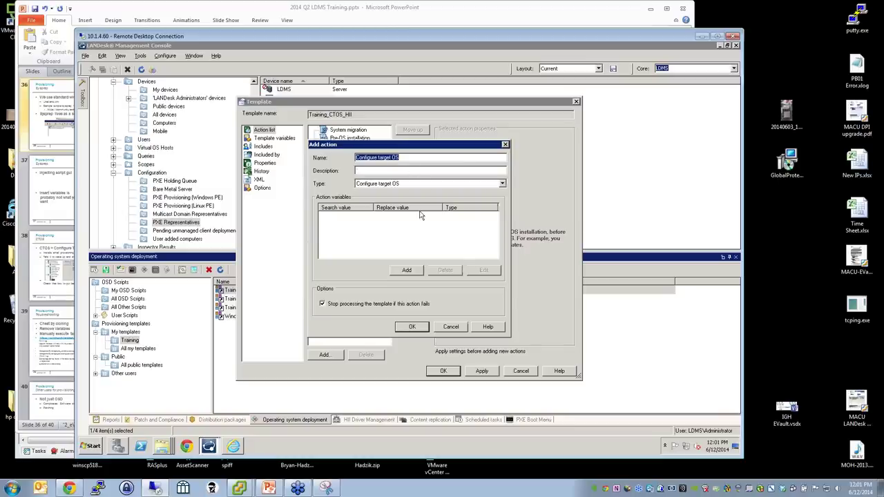
pyautogui.click(414, 328)
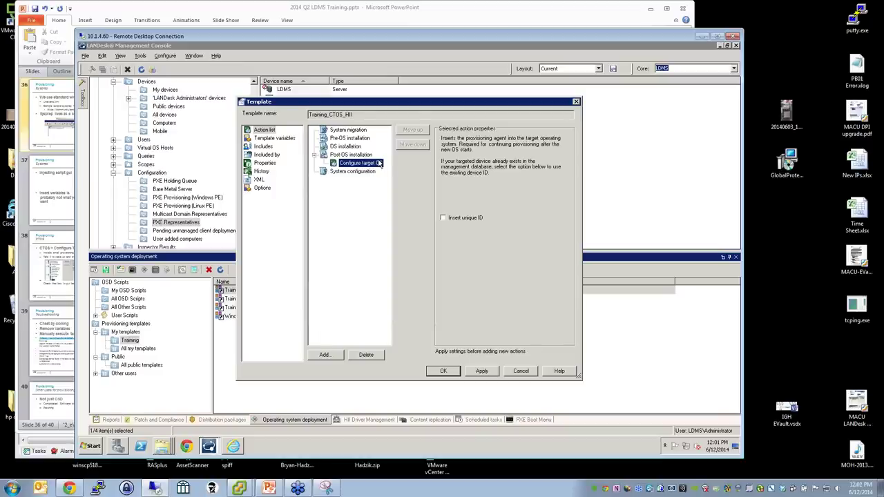
# Add a Hardware-independent imaging action to the Post-OS installation phase, leaving UNC driver download off
pyautogui.click(352, 172)
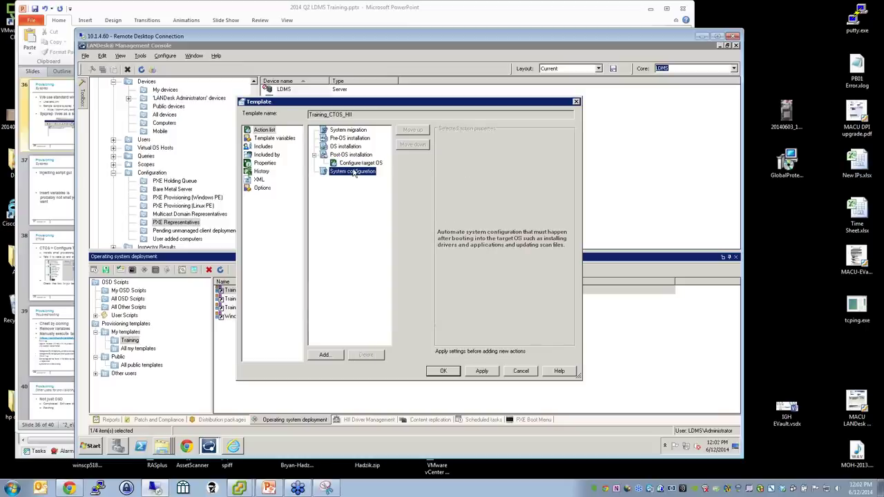
pyautogui.click(356, 164)
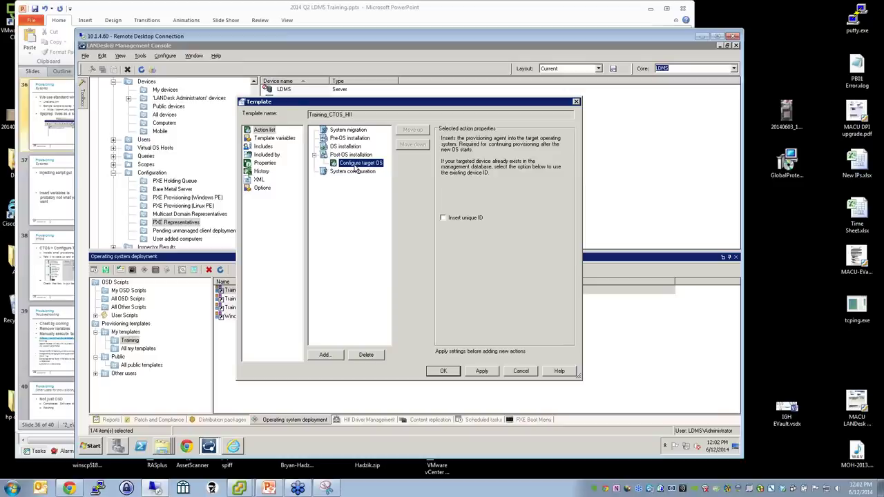
pyautogui.rightClick(356, 163)
pyautogui.click(373, 162)
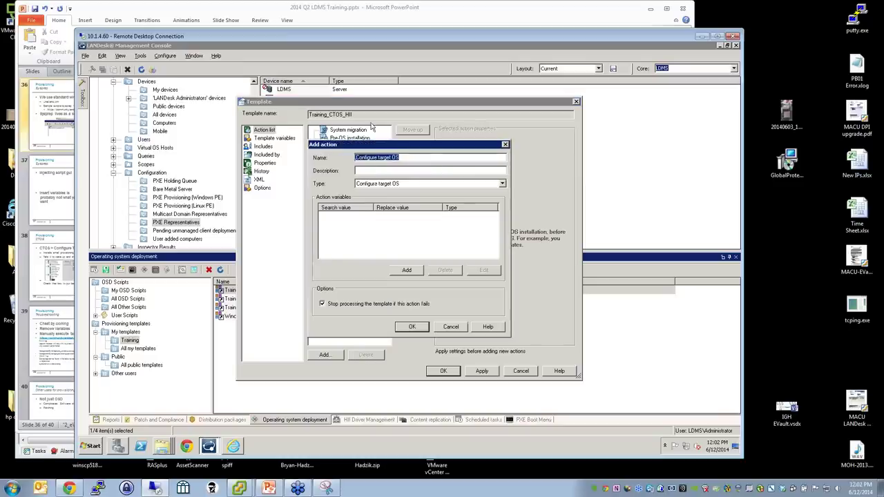
pyautogui.click(503, 183)
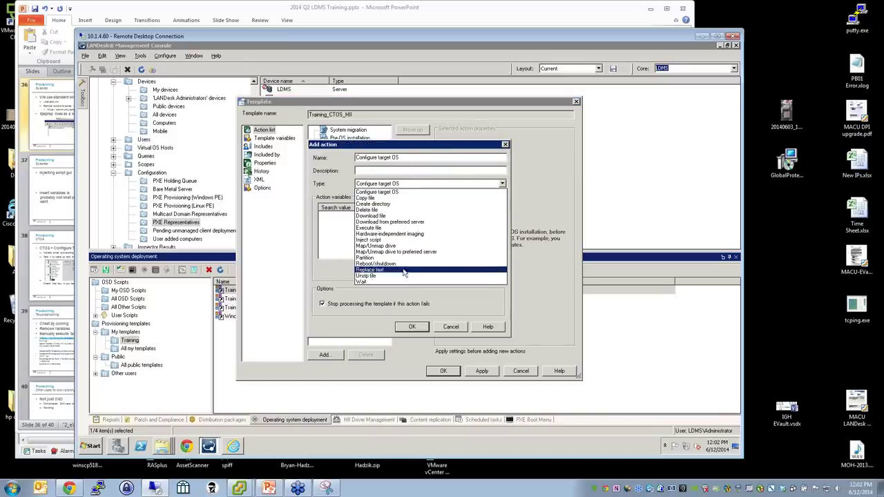
pyautogui.click(390, 235)
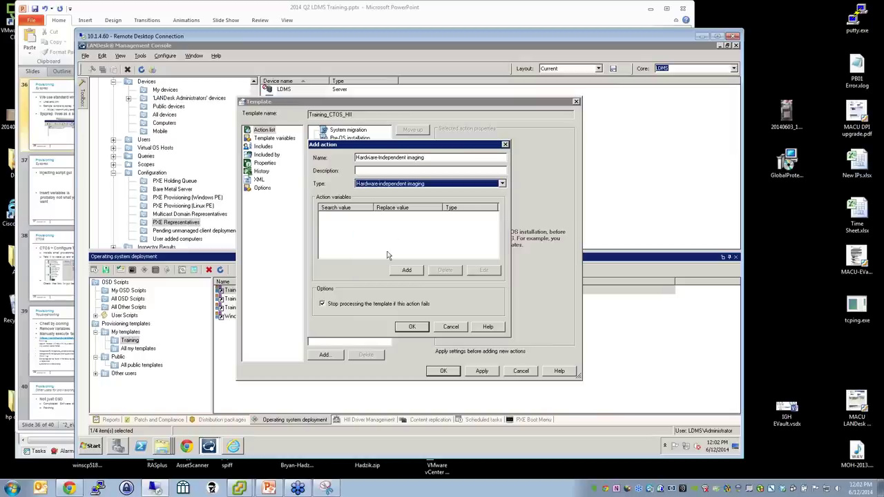
pyautogui.click(413, 328)
pyautogui.click(471, 172)
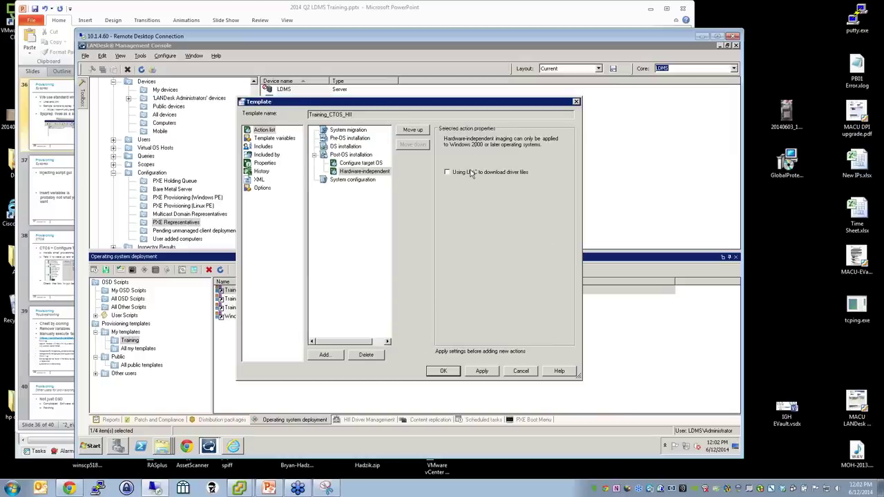
pyautogui.click(471, 173)
# Move the Hardware-independent imaging action above Configure target OS in the Post-OS installation phase
pyautogui.click(380, 173)
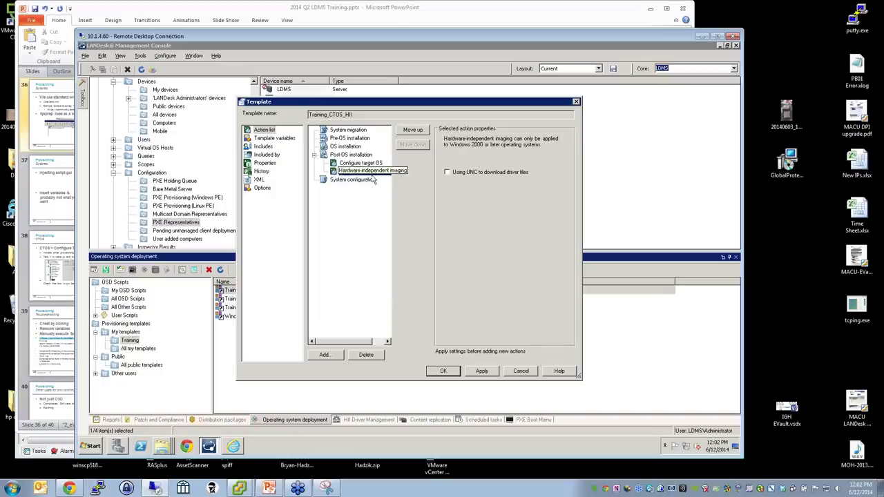
pyautogui.click(370, 163)
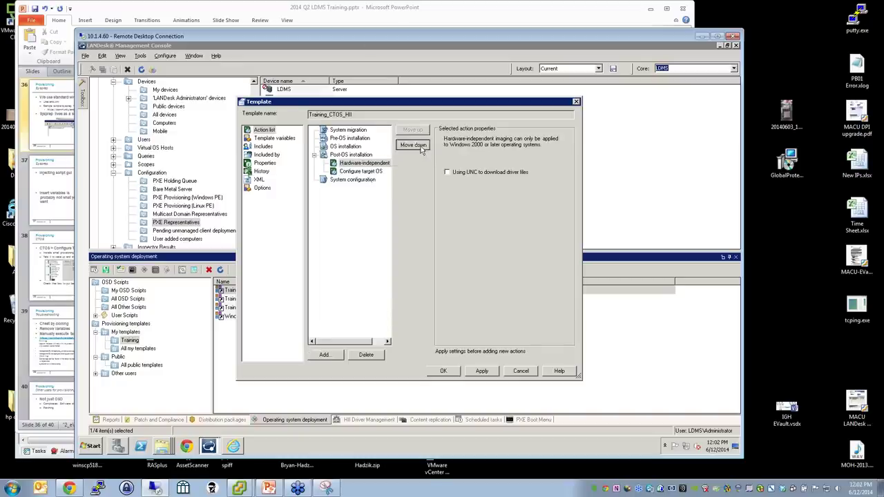
pyautogui.click(363, 171)
pyautogui.click(369, 163)
pyautogui.click(413, 145)
pyautogui.click(377, 163)
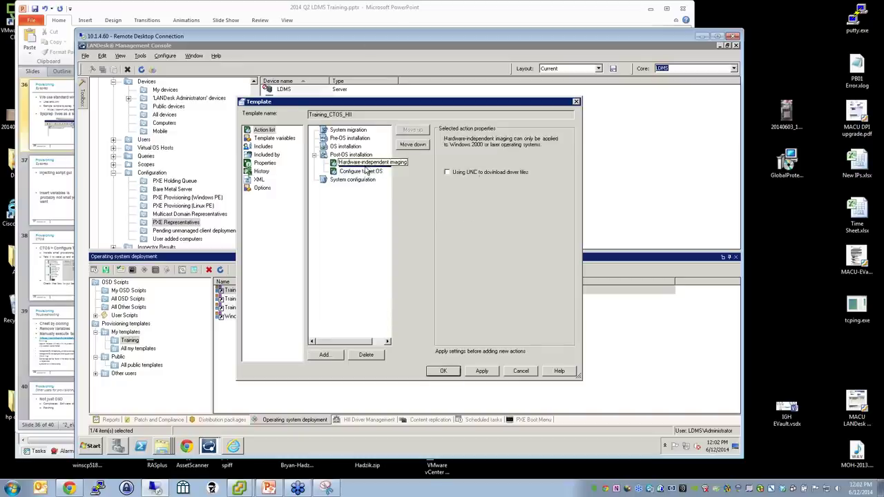
pyautogui.click(413, 145)
pyautogui.click(362, 163)
pyautogui.click(364, 171)
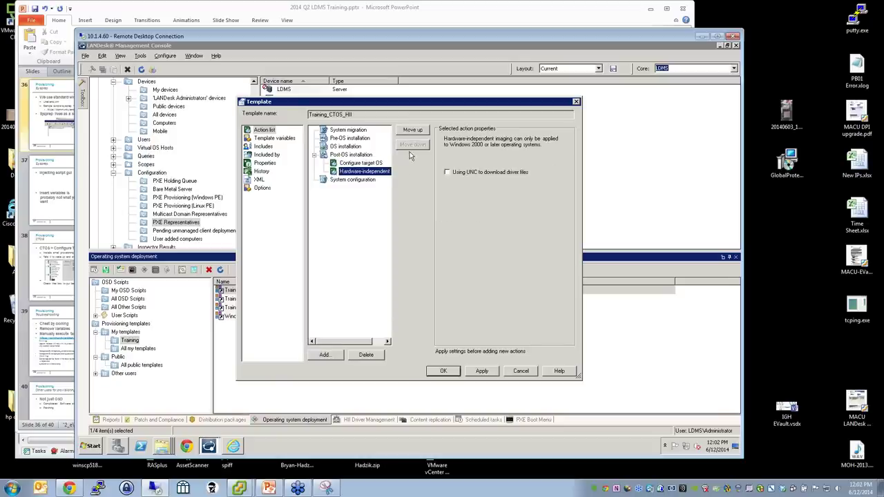
pyautogui.click(412, 130)
pyautogui.click(362, 171)
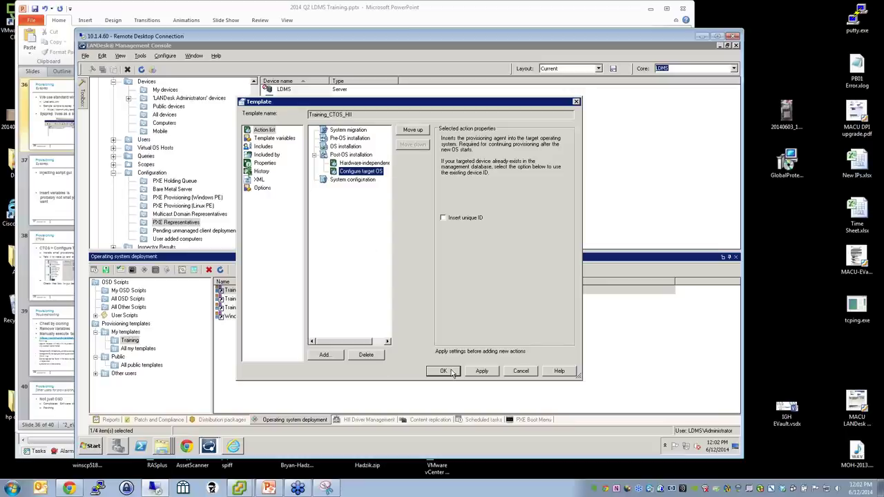
# Add an Inject script action named "Copy Sysprep file" to the Post-OS installation phase
pyautogui.click(355, 156)
pyautogui.rightClick(356, 156)
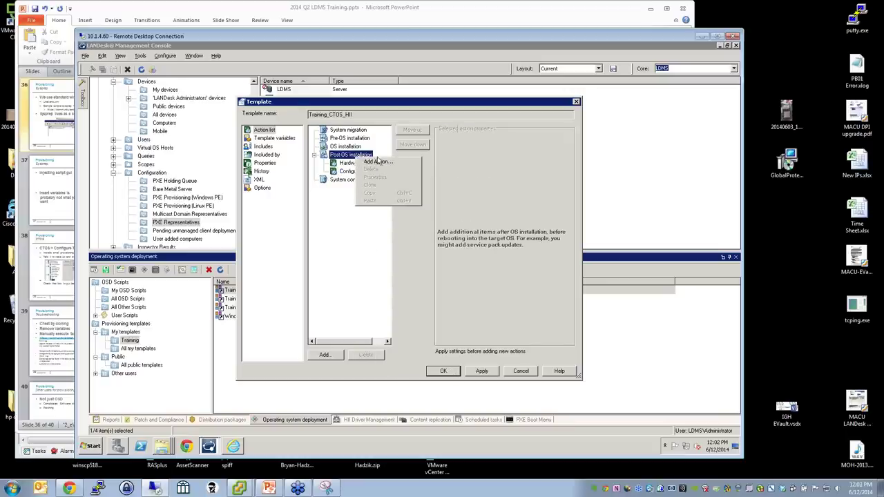
pyautogui.click(384, 160)
pyautogui.write('C')
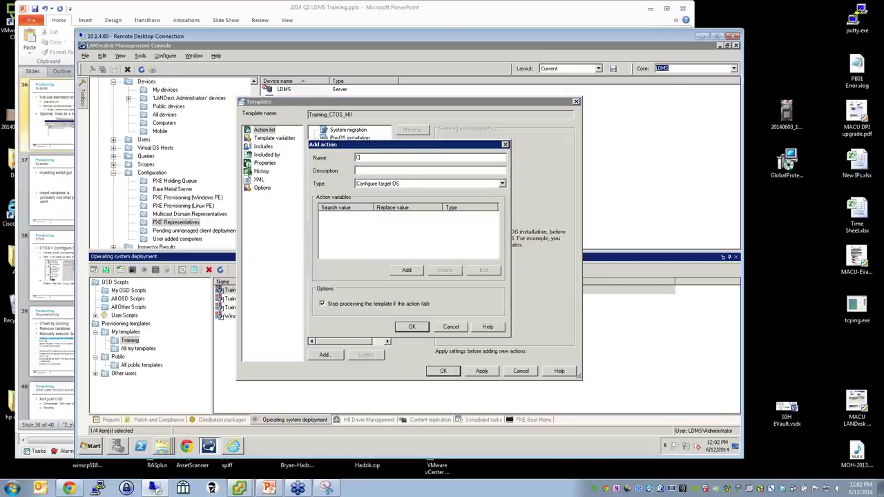
pyautogui.write('opy Sysprep file')
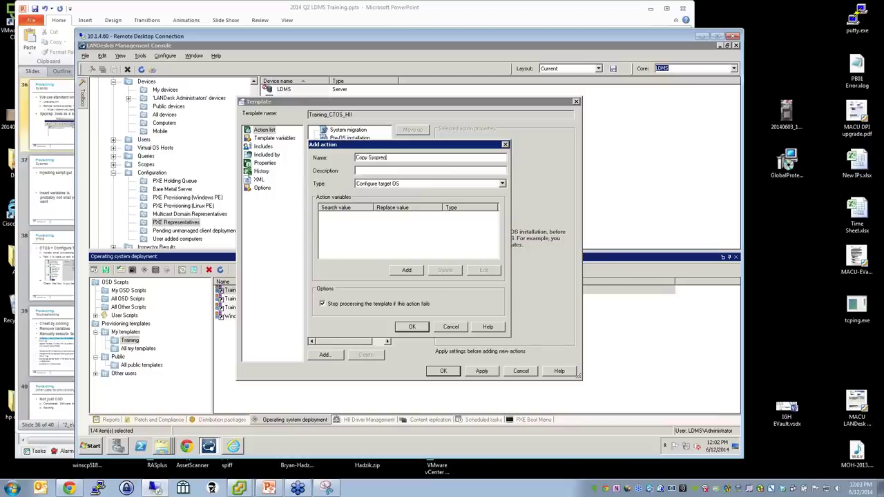
pyautogui.click(389, 184)
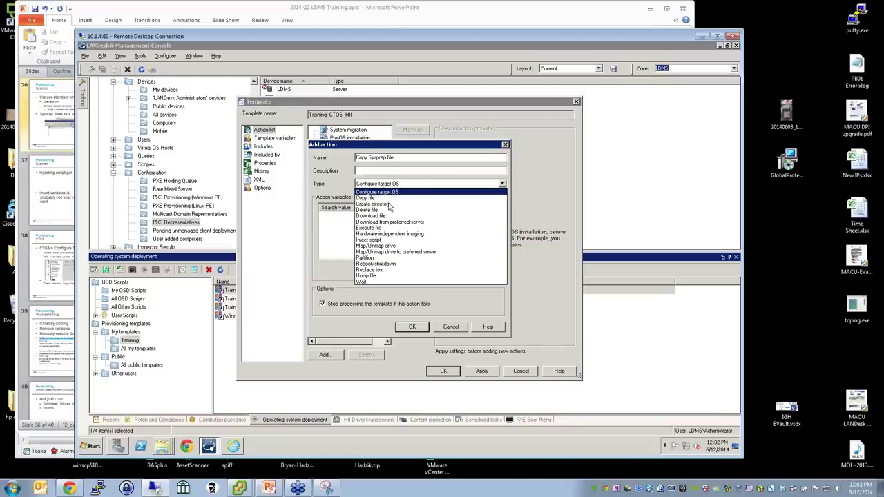
pyautogui.click(381, 242)
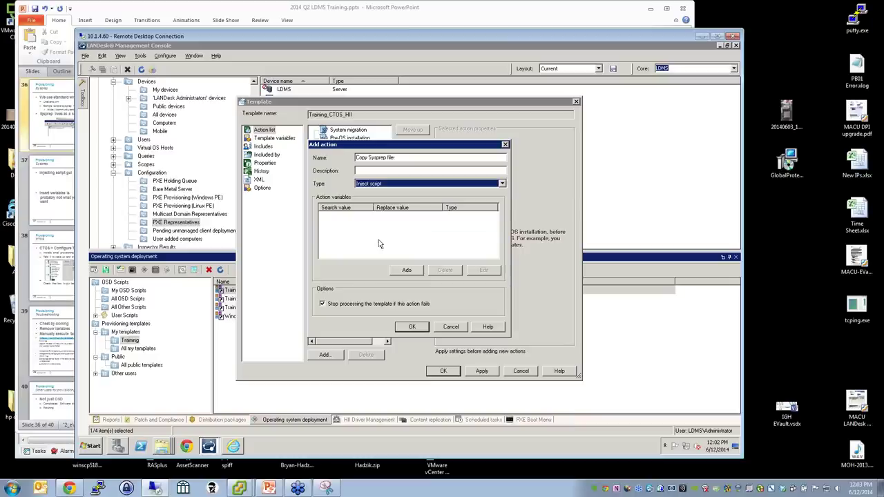
pyautogui.click(413, 329)
# Try to set the Copy Sysprep file action to script win7unattend.xml with target file c:\unattend.xml
pyautogui.click(559, 150)
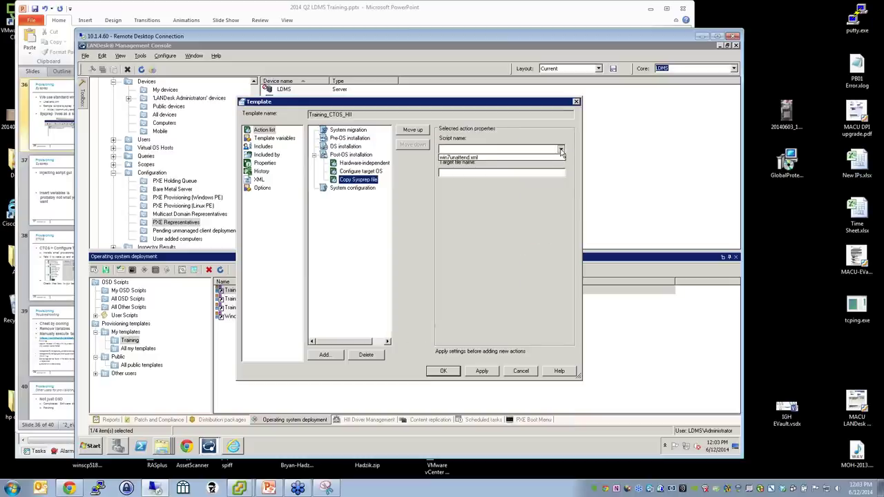
pyautogui.click(456, 159)
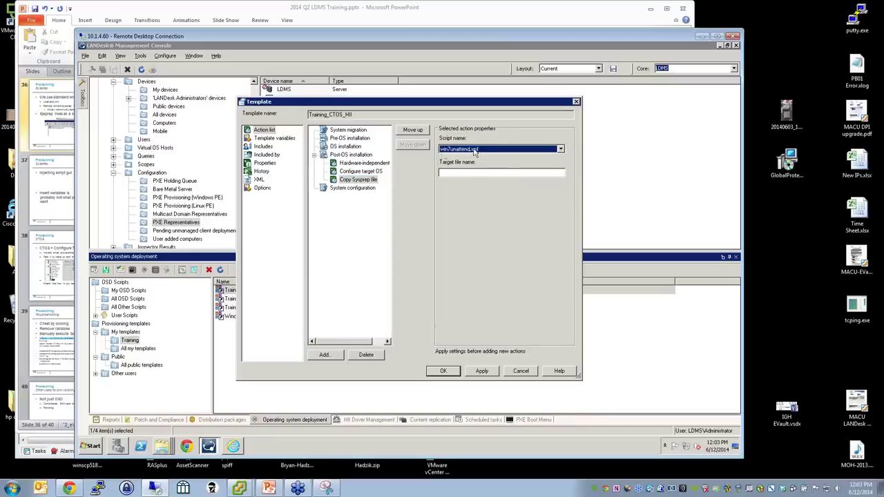
pyautogui.click(476, 173)
pyautogui.write('c:\\')
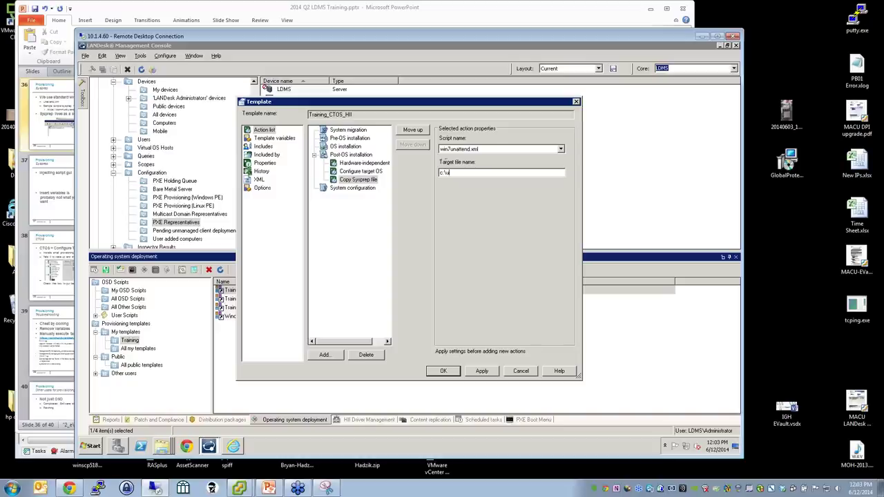
pyautogui.write('unattend.xml')
# Move the Configure target OS action below Copy Sysprep file, making it the last Post-OS installation action
pyautogui.click(365, 175)
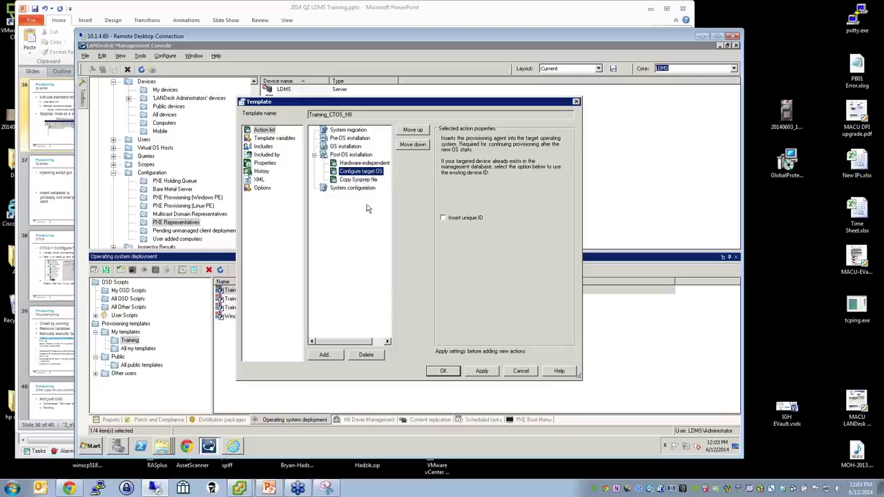
pyautogui.click(412, 145)
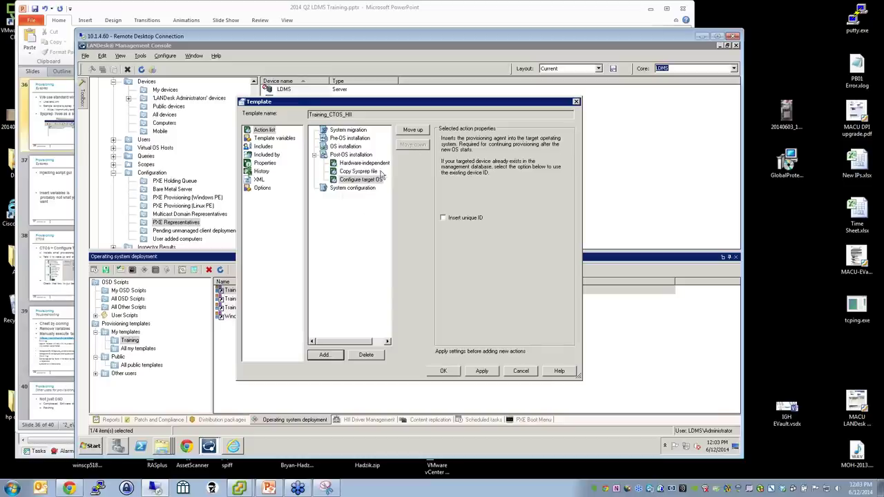
pyautogui.click(366, 172)
pyautogui.click(354, 181)
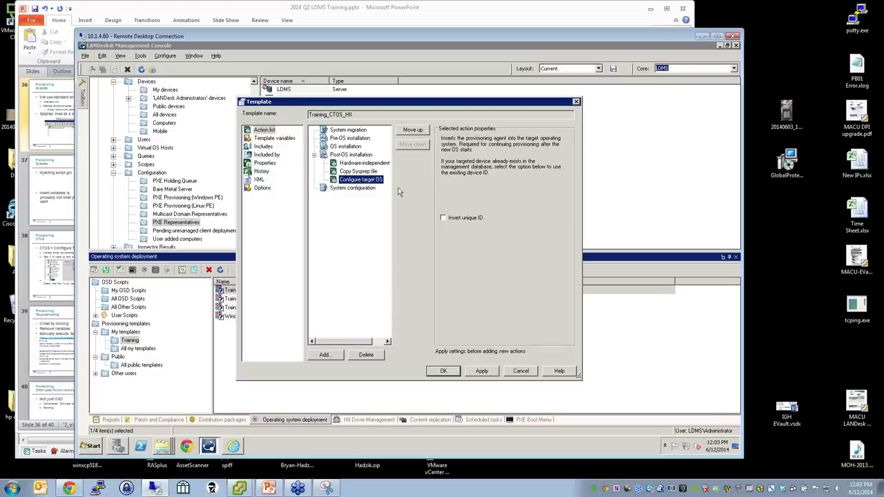
pyautogui.click(359, 170)
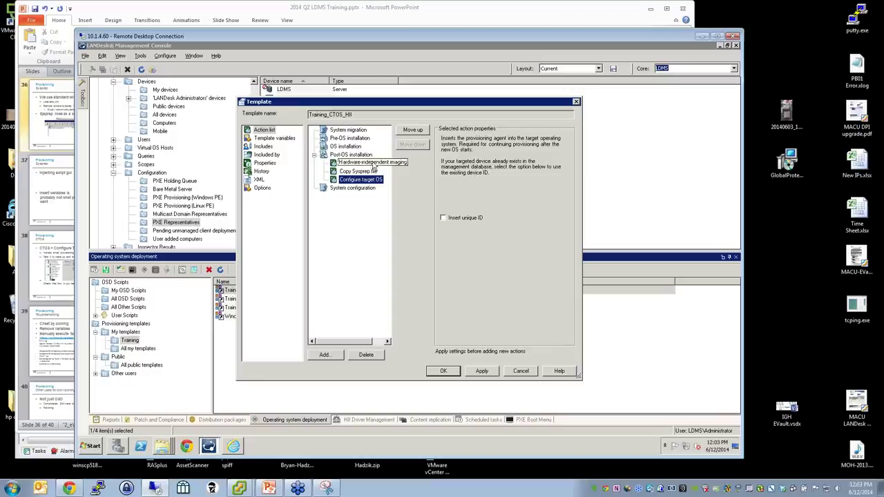
pyautogui.click(371, 164)
pyautogui.click(366, 180)
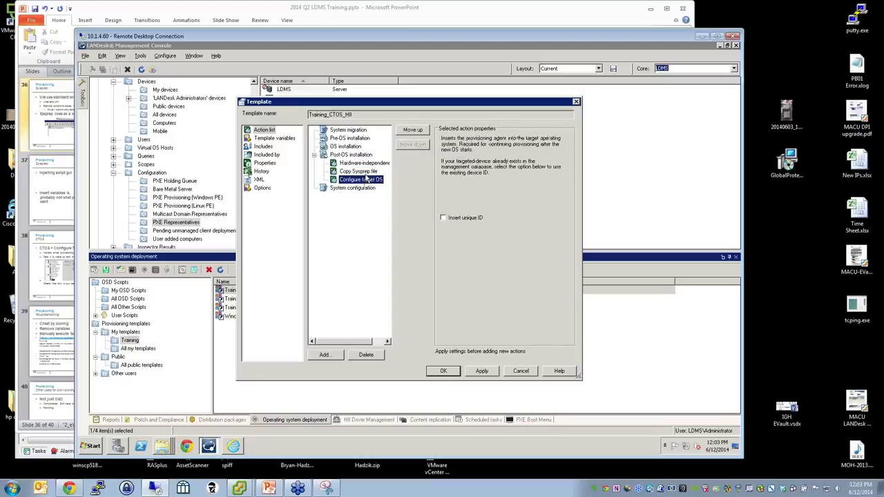
# Set the Copy Sysprep file action's script to win7unattend.xml and target file to c:\unattend.xml, and save the template
pyautogui.click(366, 172)
pyautogui.click(560, 150)
pyautogui.click(477, 159)
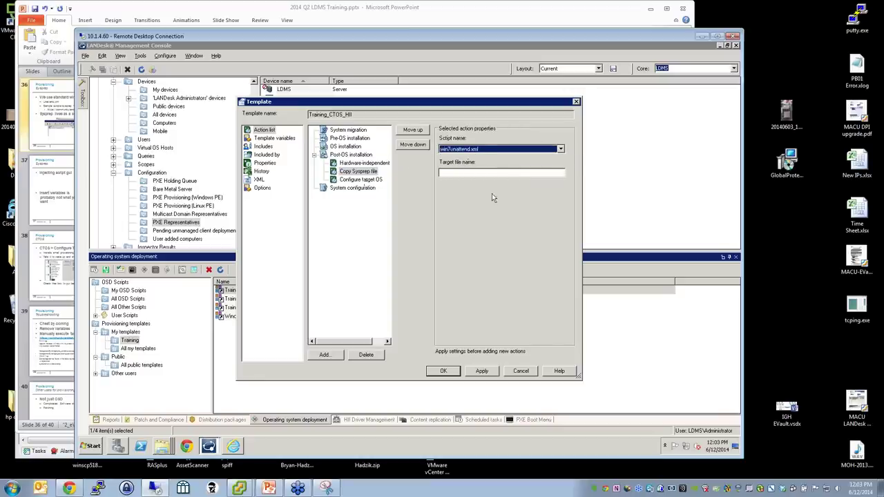
pyautogui.click(455, 371)
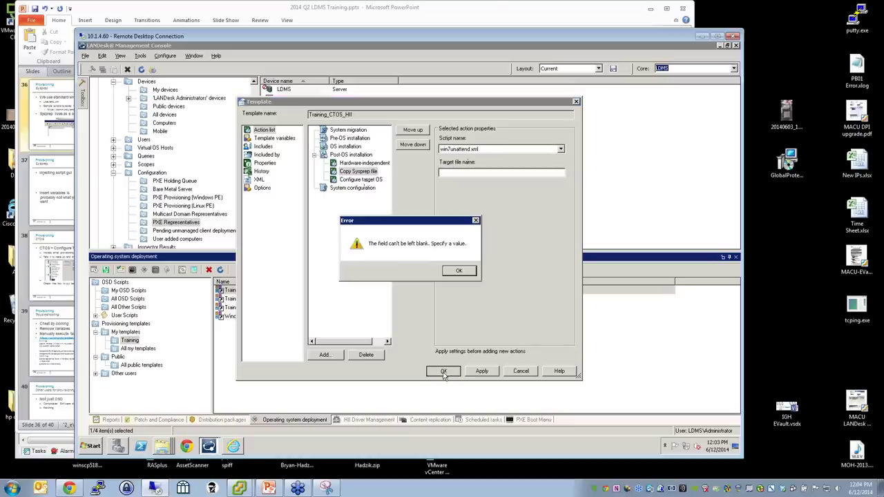
pyautogui.click(455, 270)
pyautogui.click(455, 172)
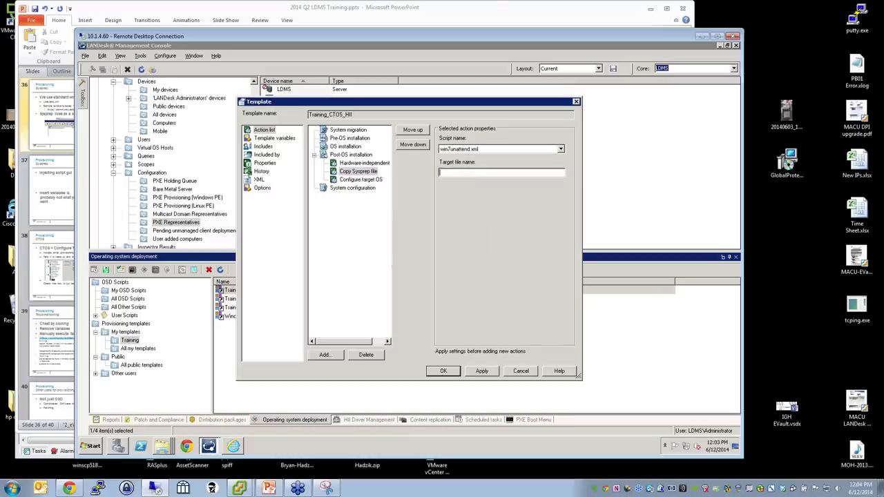
pyautogui.write('c:\\unattend.xml')
pyautogui.click(448, 372)
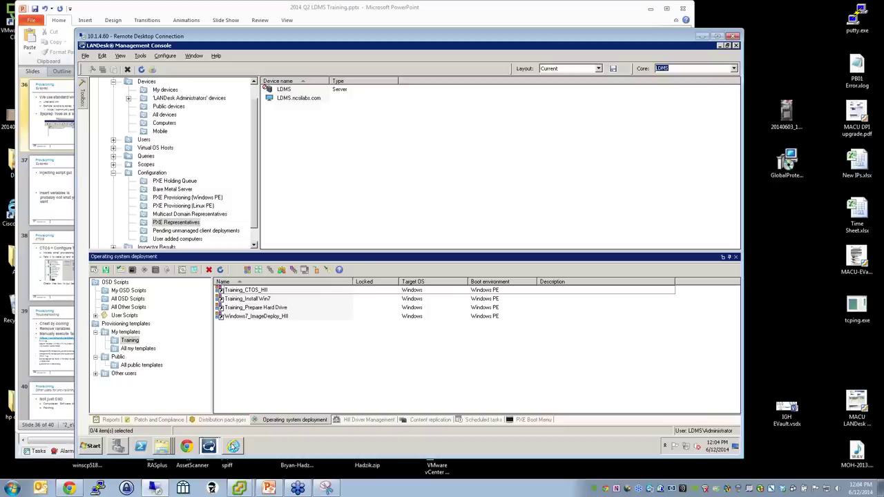
# Switch to the PowerPoint training deck, browse the remaining provisioning slides and return to Sysprep slide 36
pyautogui.click(268, 489)
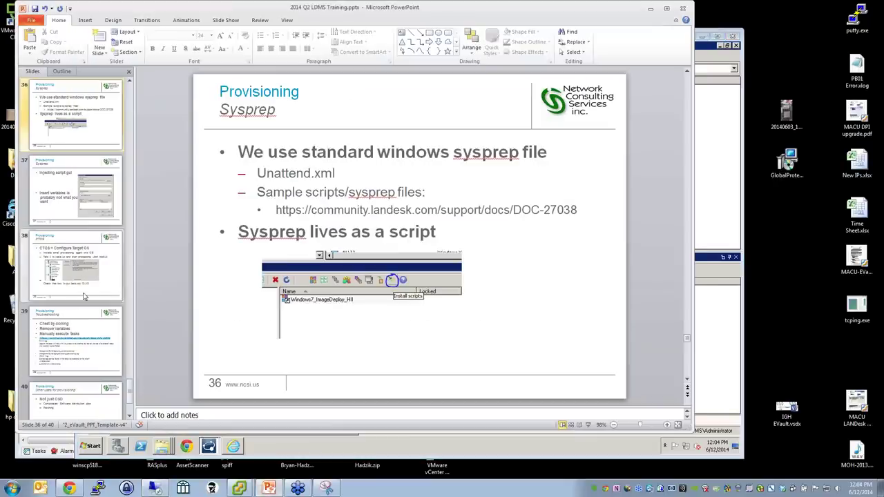
pyautogui.press('pagedown')
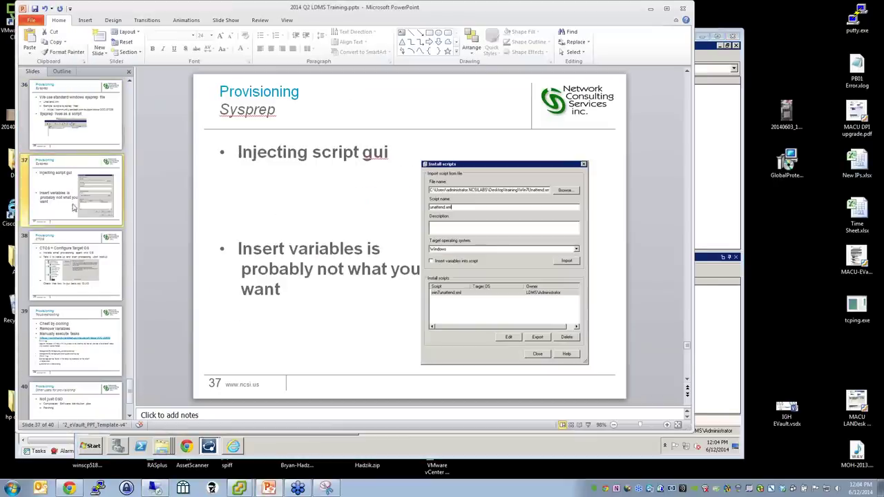
pyautogui.click(81, 356)
pyautogui.click(77, 392)
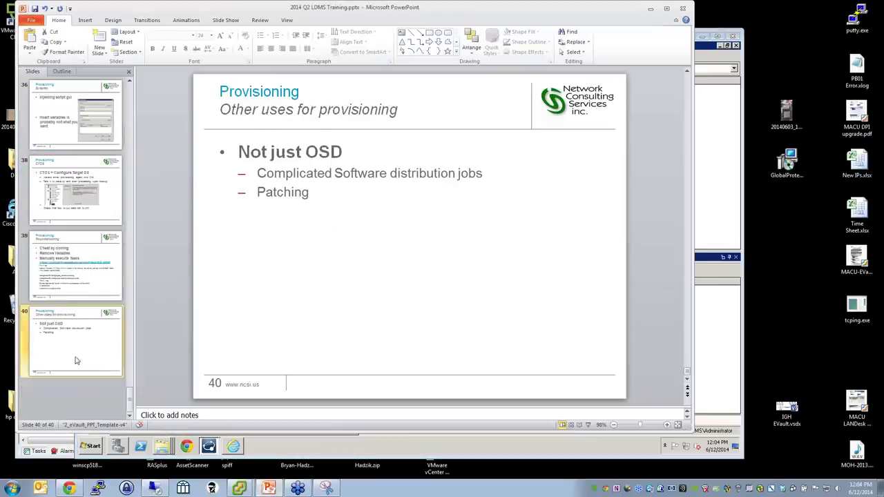
pyautogui.scroll(3, 75, 357)
pyautogui.click(70, 287)
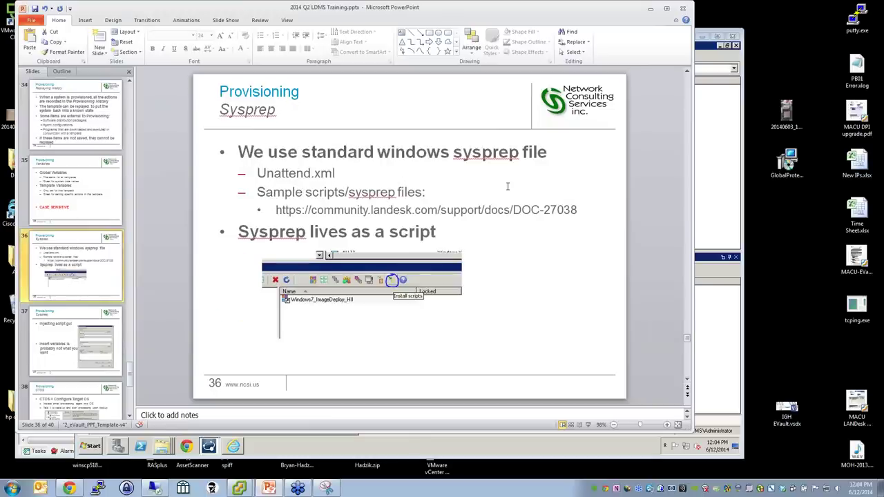
# Present Sysprep slides 36 and 37 as a slide show, return to slide 36 and end the show
pyautogui.click(588, 426)
pyautogui.press('Right')
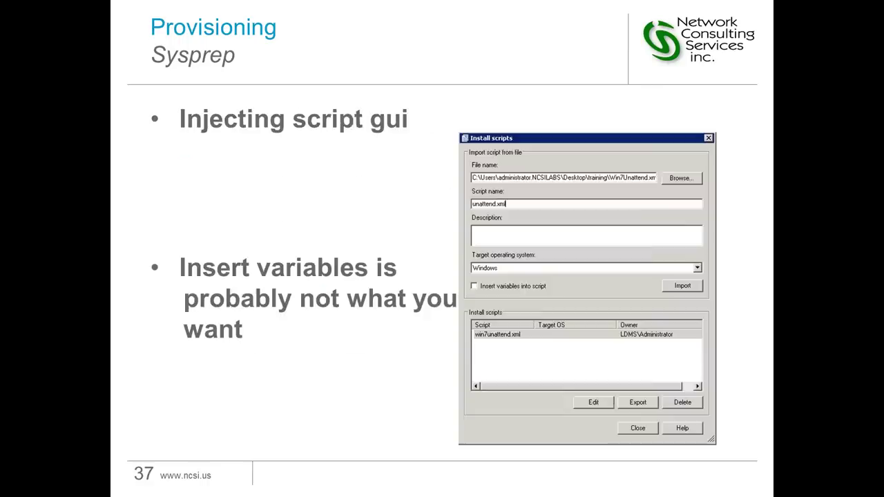
pyautogui.press('Left')
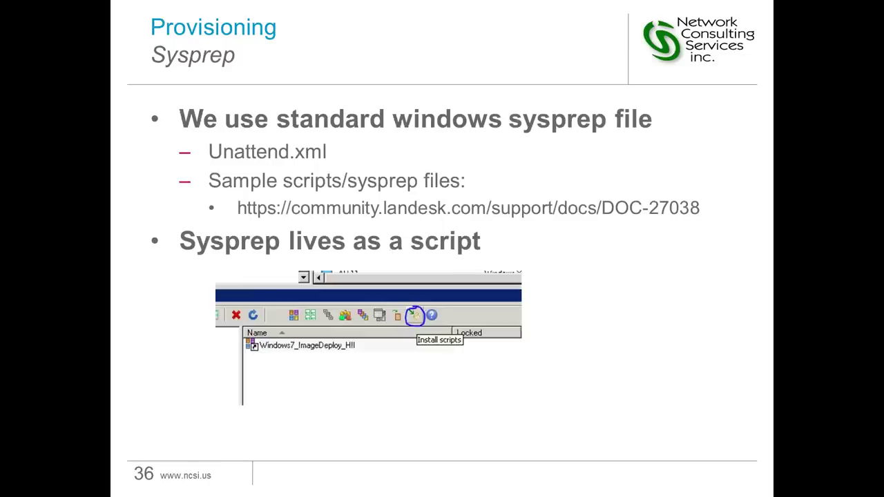
pyautogui.press('Escape')
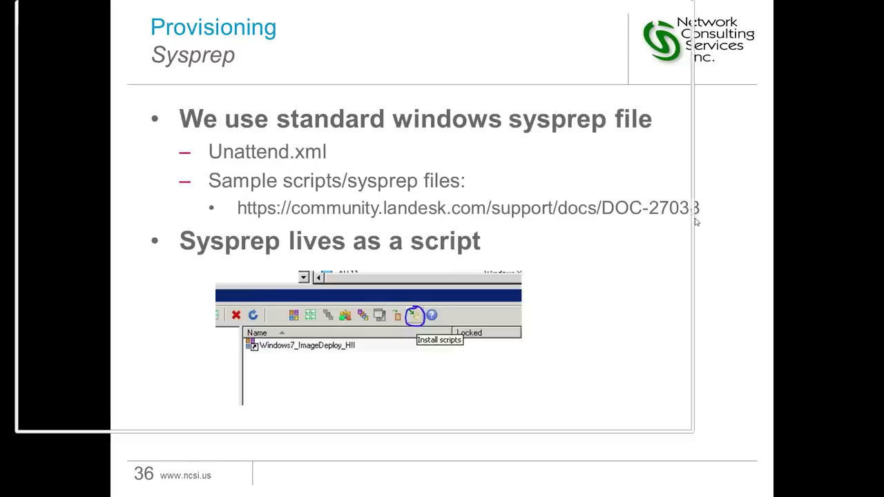
# Highlight the sample scripts link ending in DOC-27038 on slide 36, and switch back to the LANDesk console in Remote Desktop
pyautogui.click(552, 208)
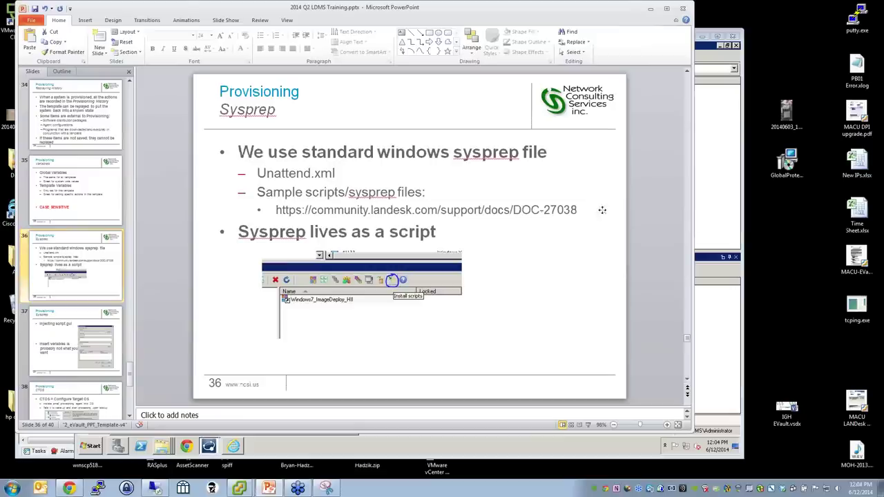
pyautogui.doubleClick(554, 215)
pyautogui.tripleClick(554, 217)
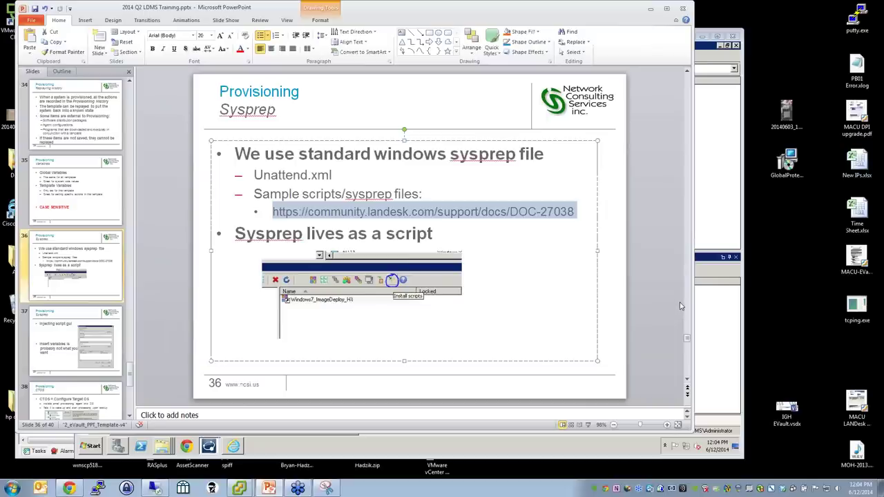
pyautogui.click(722, 372)
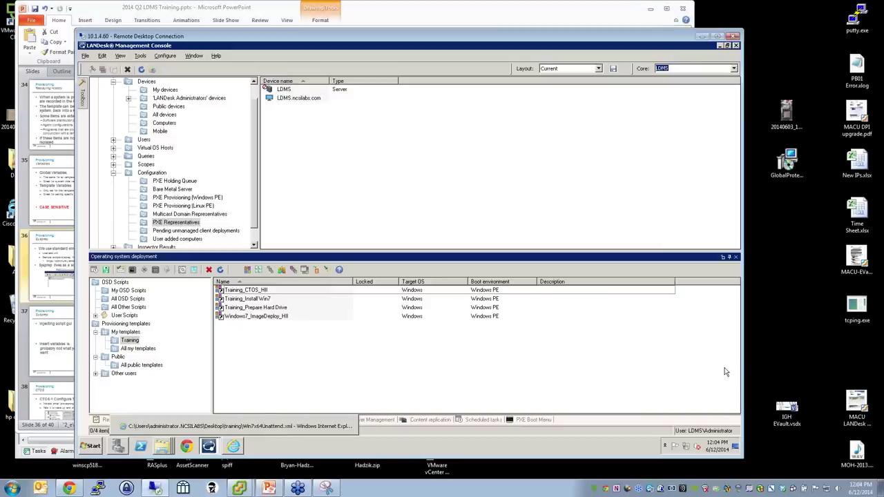
# Open Install scripts, look through the unattend and template files in the desktop training folder, and return to the console
pyautogui.click(326, 269)
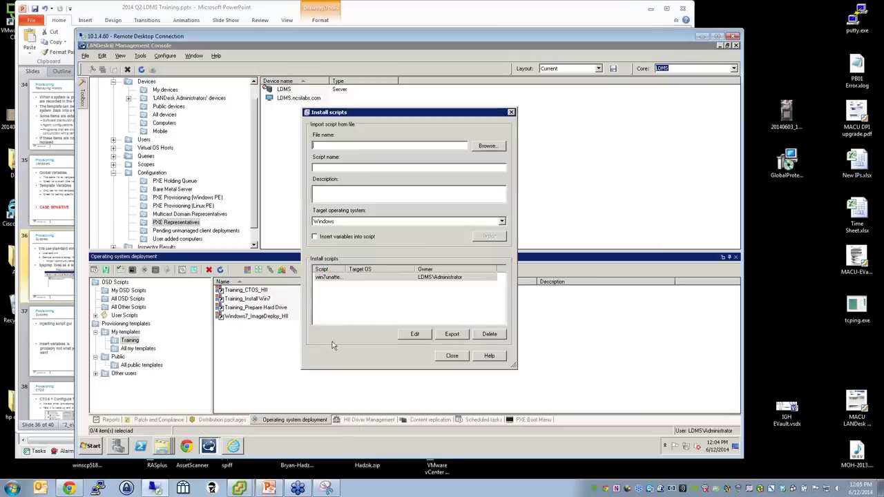
pyautogui.click(738, 447)
pyautogui.doubleClick(228, 206)
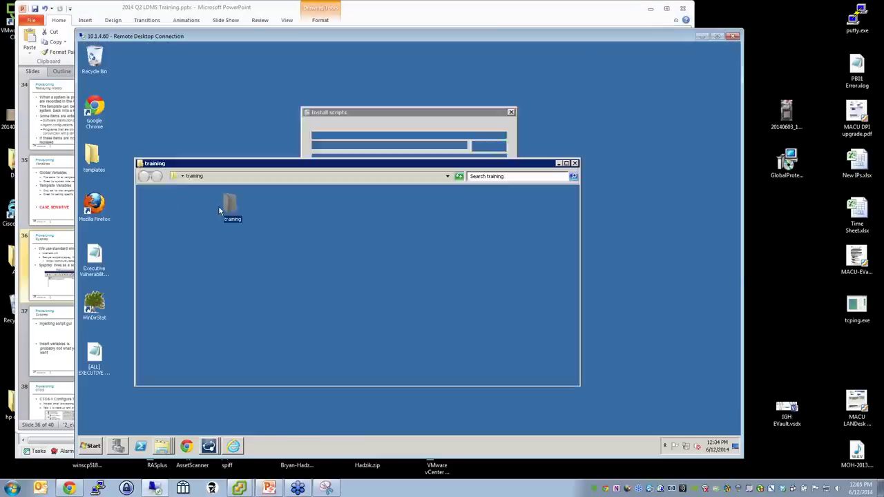
pyautogui.click(269, 227)
pyautogui.press('Up')
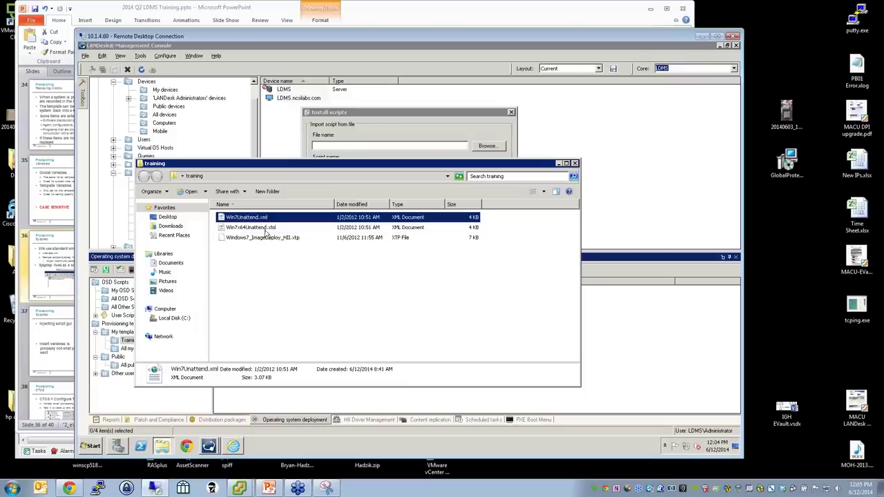
pyautogui.press('Down')
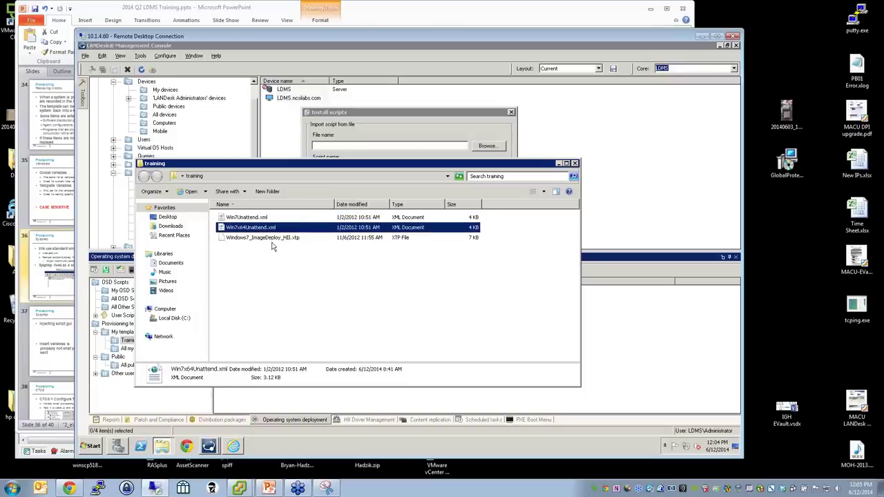
pyautogui.click(274, 238)
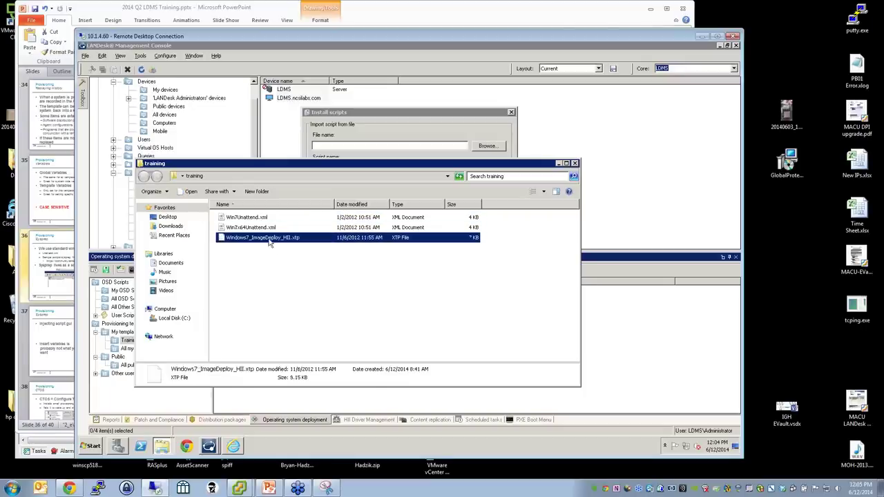
pyautogui.click(109, 398)
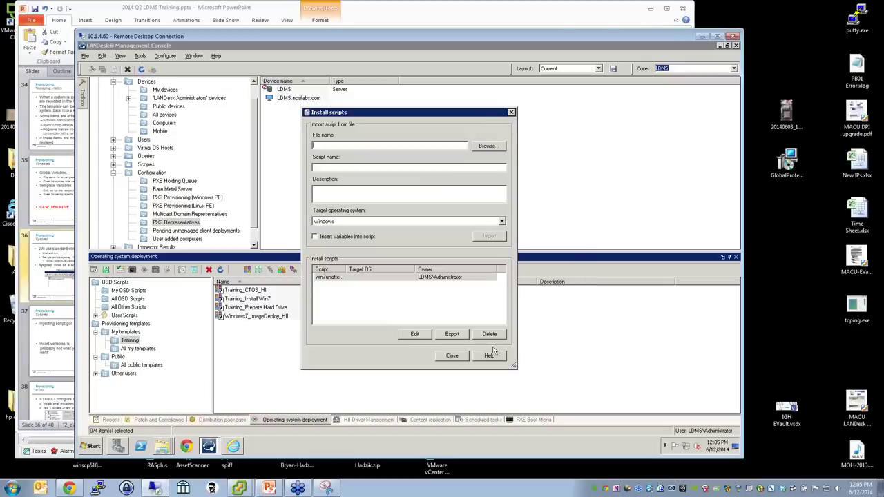
# Close Install scripts and try to import the Windows7_ImageDeploy_HII.xtp template from the desktop templates folder
pyautogui.click(452, 356)
pyautogui.rightClick(118, 341)
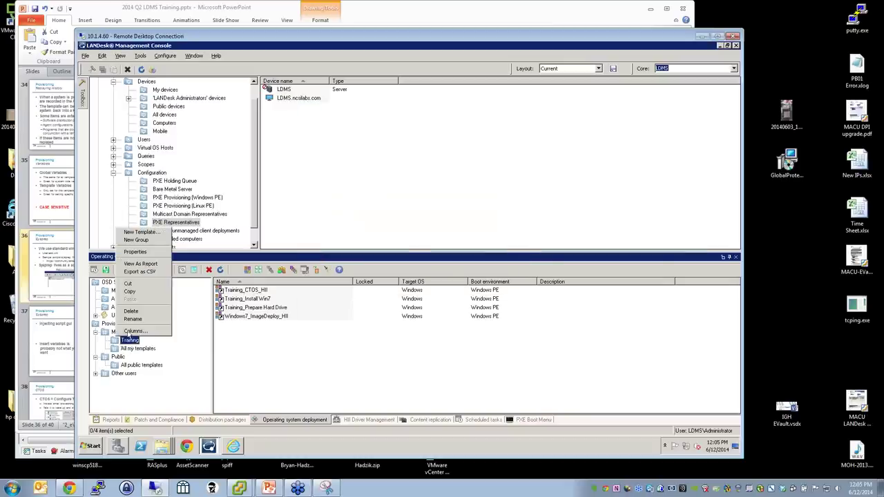
pyautogui.click(198, 261)
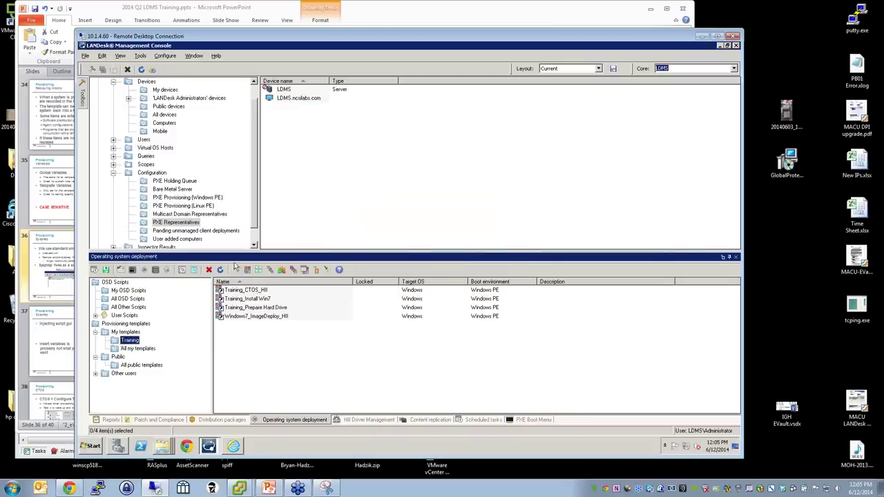
pyautogui.click(316, 269)
pyautogui.click(473, 317)
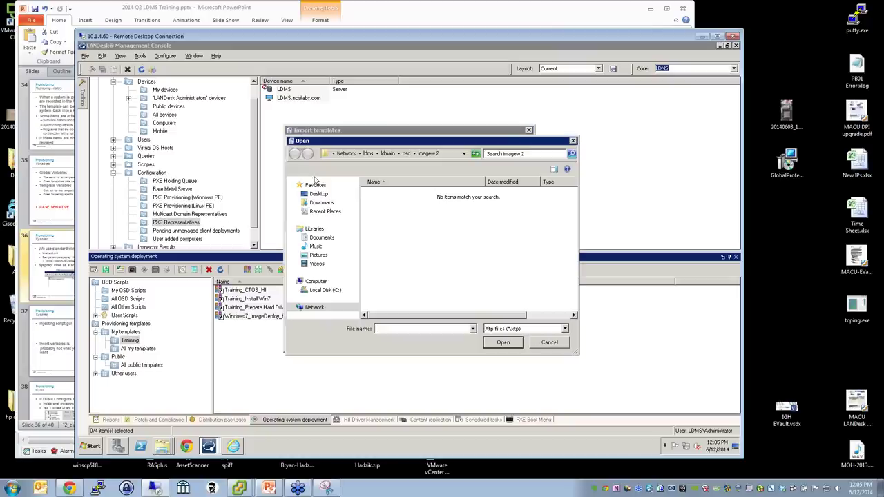
pyautogui.click(327, 196)
pyautogui.doubleClick(404, 298)
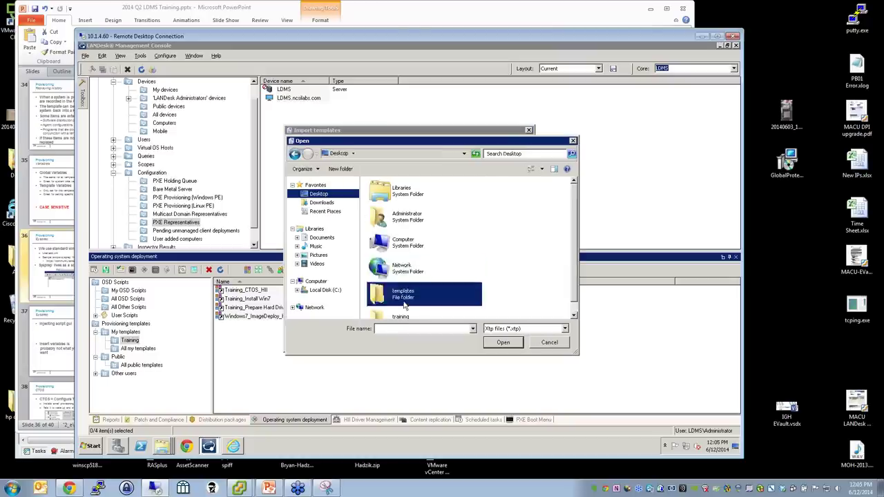
pyautogui.click(399, 206)
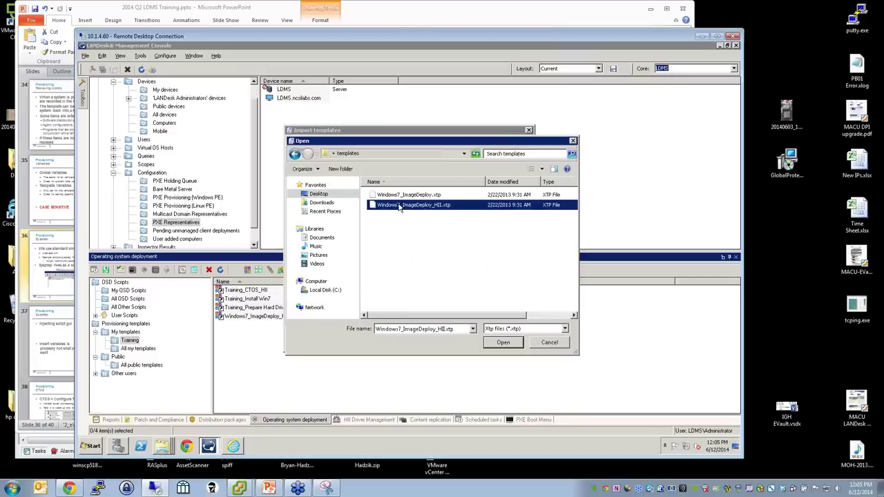
pyautogui.click(550, 343)
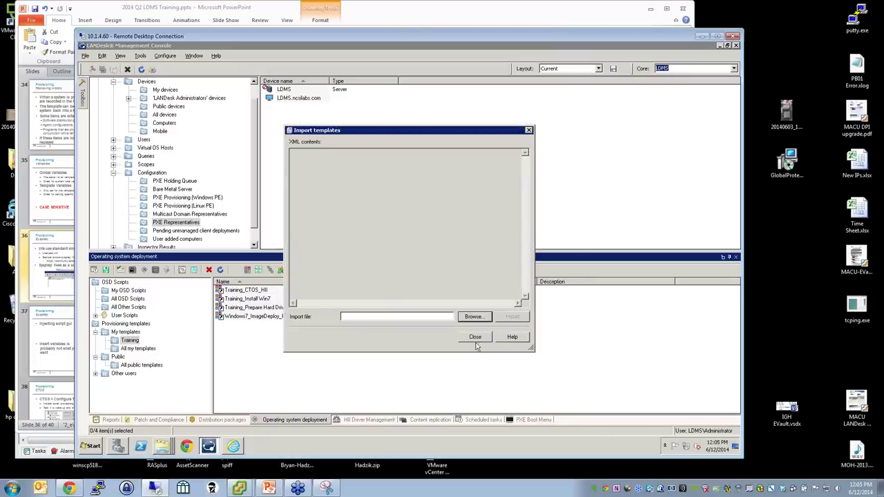
pyautogui.click(475, 340)
# Point out the existing Windows7_ImageDeploy_HII template in the Training group
pyautogui.rightClick(262, 316)
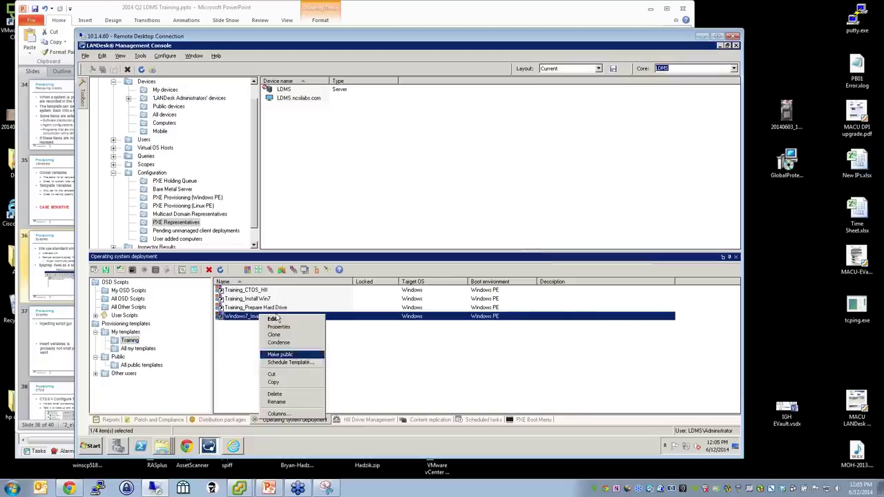
pyautogui.click(234, 327)
pyautogui.click(253, 316)
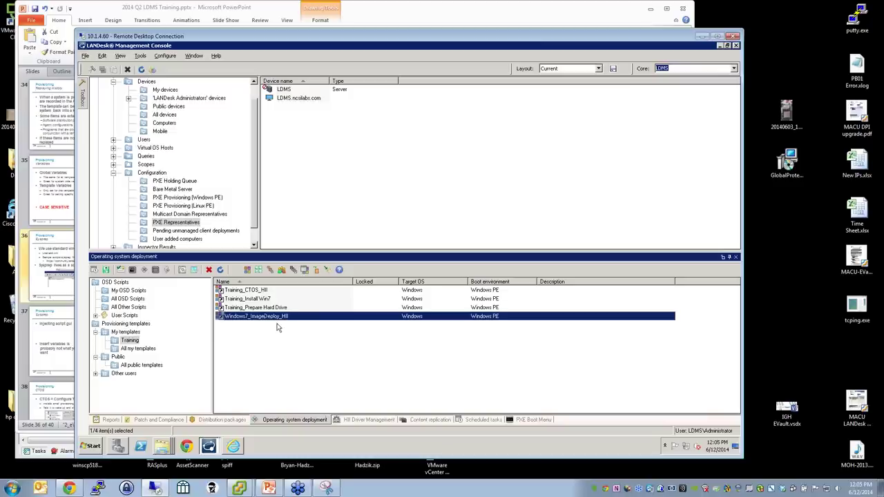
# Choose Win7Unattend.xml from the desktop training folder as the file to import in Install scripts
pyautogui.click(330, 271)
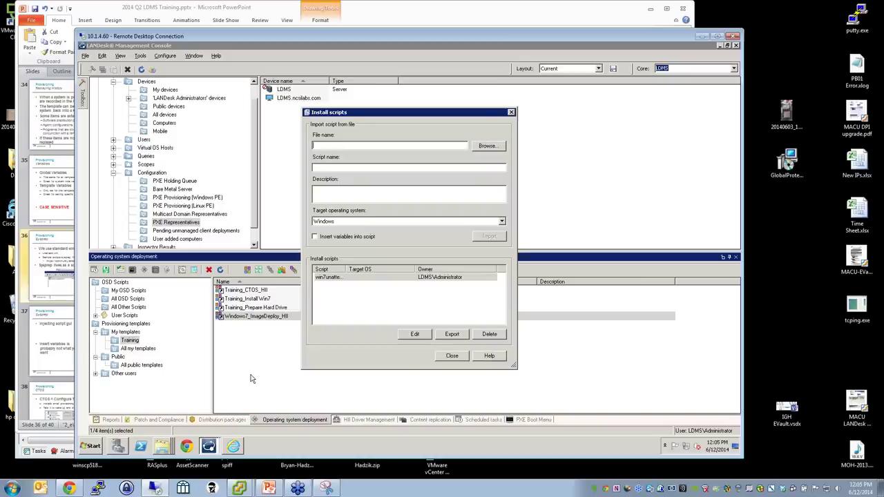
pyautogui.click(487, 146)
pyautogui.click(353, 177)
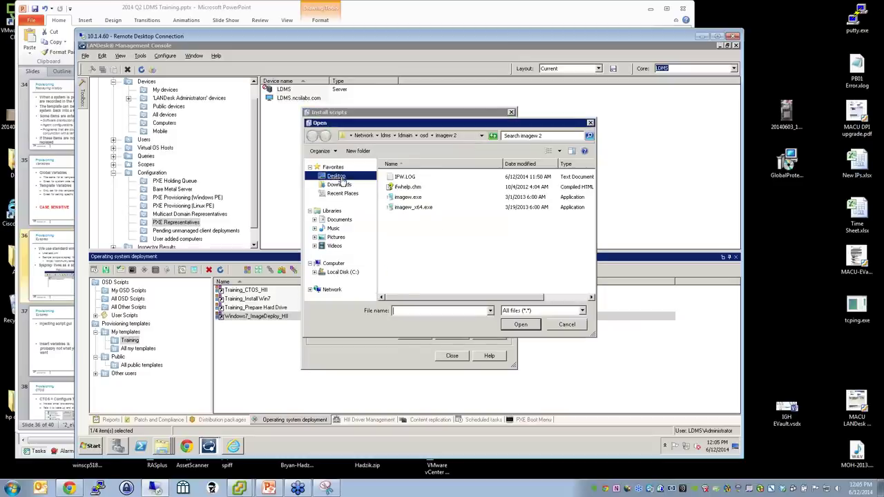
pyautogui.click(430, 278)
pyautogui.scroll(-2, 449, 284)
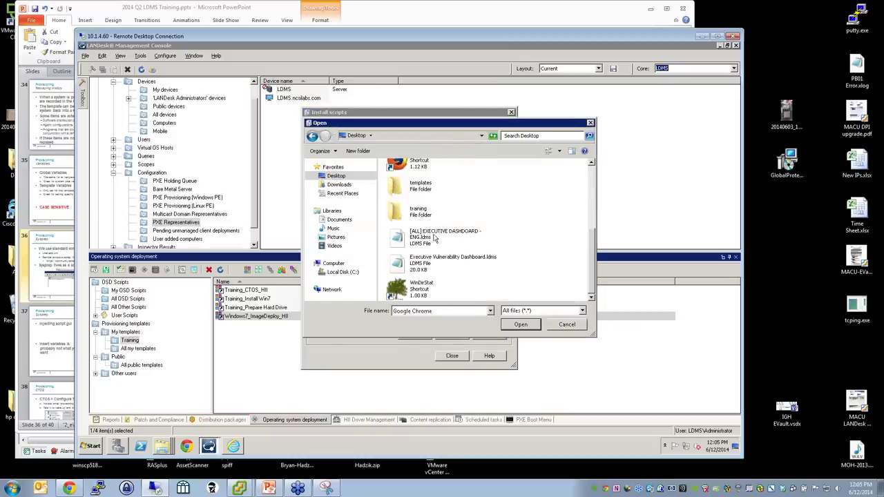
pyautogui.click(420, 220)
pyautogui.doubleClick(420, 219)
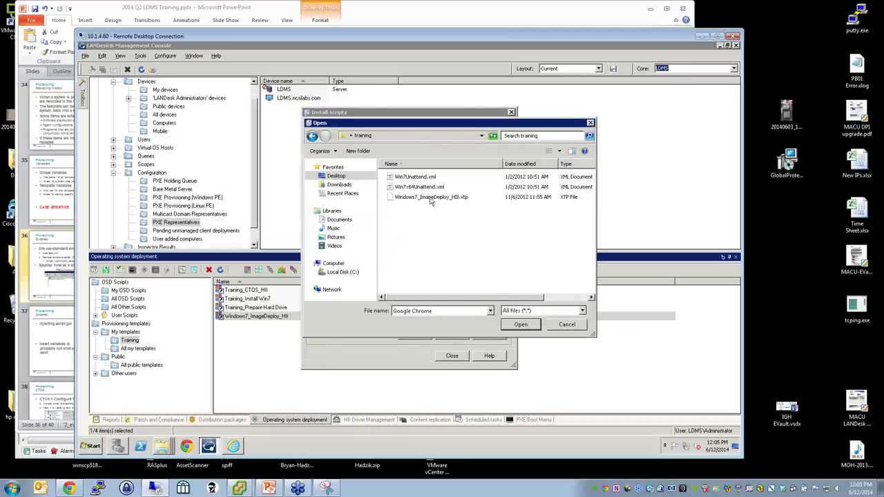
pyautogui.click(418, 178)
pyautogui.click(521, 325)
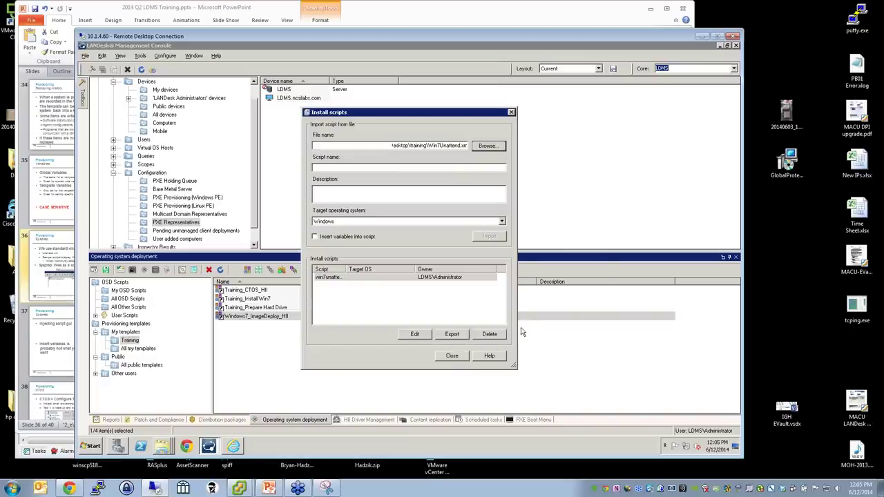
# Review Win7x64Unattend.xml in Internet Explorer, highlighting the LDDriverStore driver path and the %AdminPass% variable
pyautogui.click(234, 448)
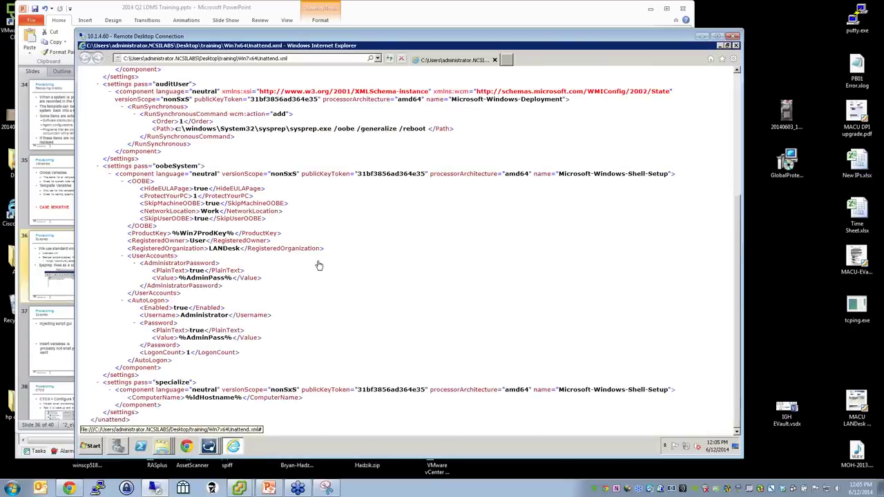
pyautogui.scroll(5, 310, 297)
pyautogui.scroll(-8, 308, 304)
pyautogui.scroll(8, 309, 303)
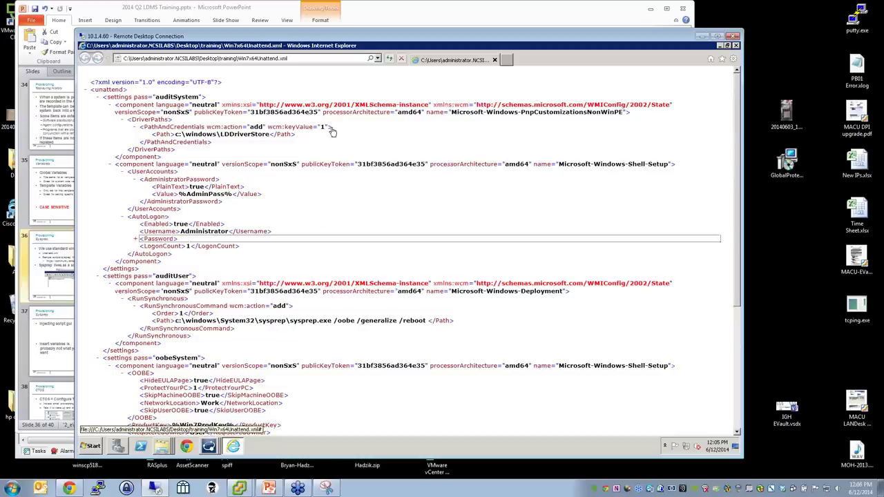
pyautogui.moveTo(269, 135); pyautogui.dragTo(172, 135)
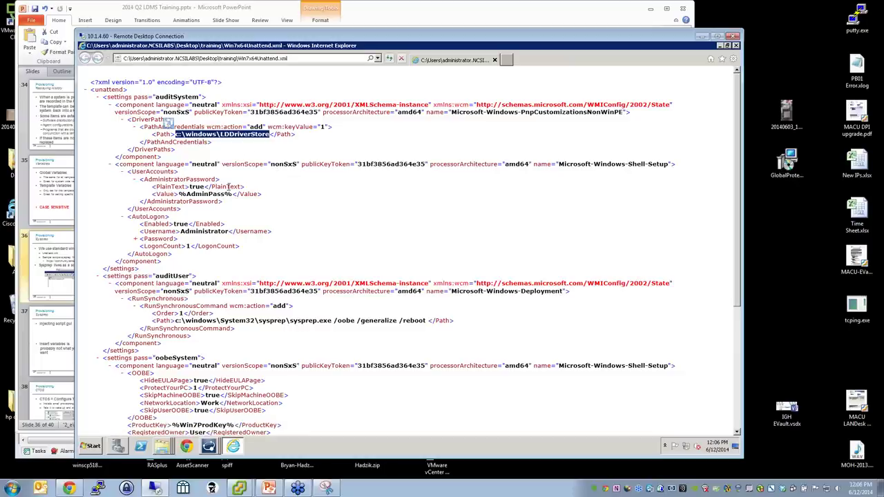
pyautogui.moveTo(232, 195); pyautogui.dragTo(190, 198)
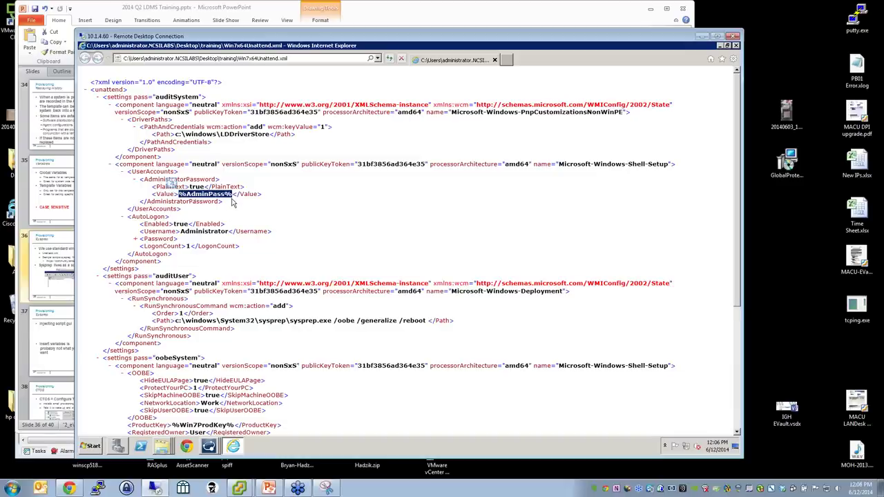
# Return to the console, close Install scripts, and inspect the AdminPass entry in the public variables list
pyautogui.click(214, 448)
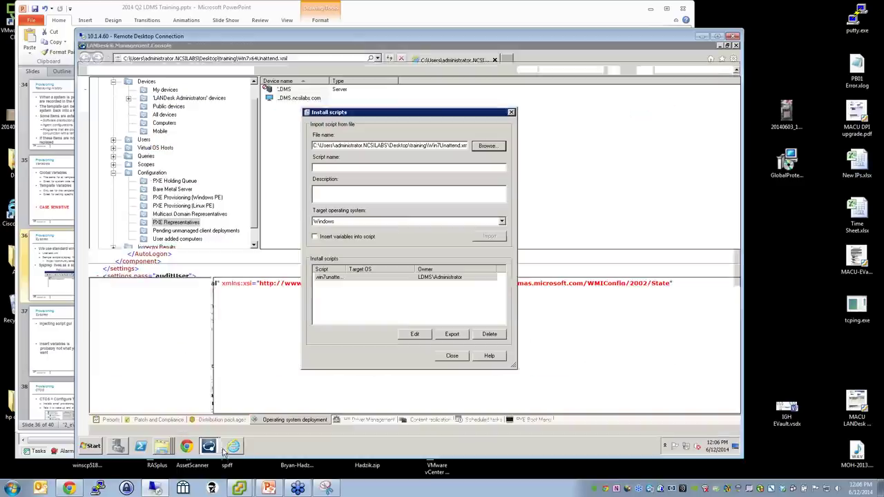
pyautogui.click(452, 356)
pyautogui.click(271, 270)
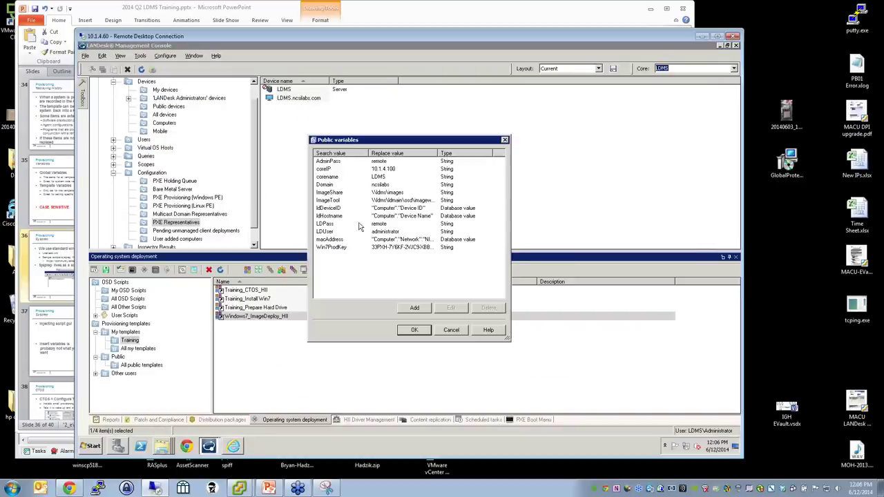
pyautogui.click(316, 166)
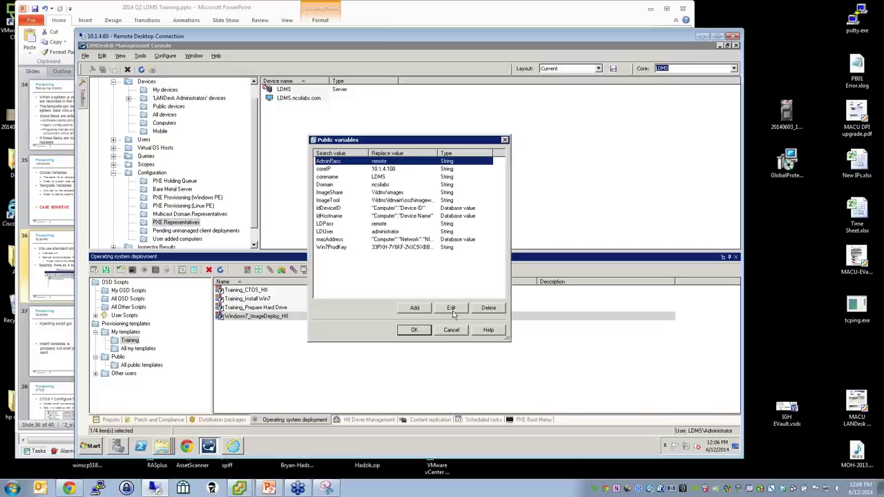
# Add a public variable named password with type Sensitive data, entering and confirming its secret replacement value
pyautogui.click(421, 311)
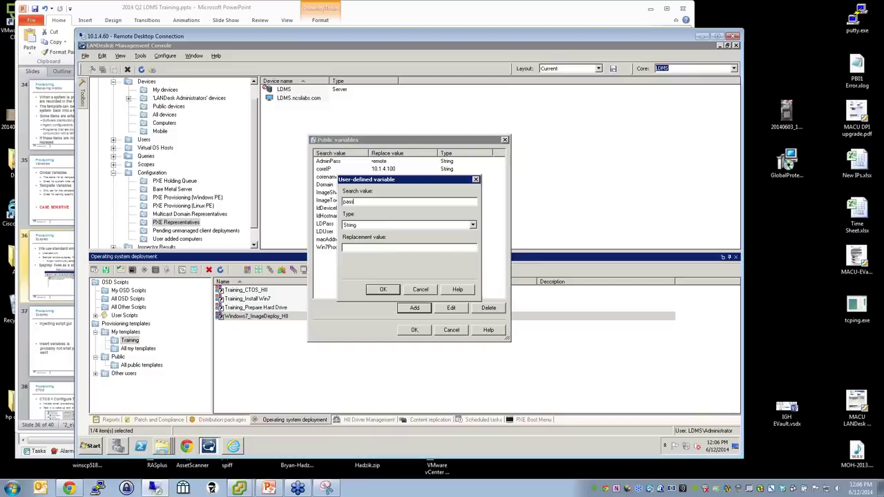
pyautogui.write('password')
pyautogui.press('Tab')
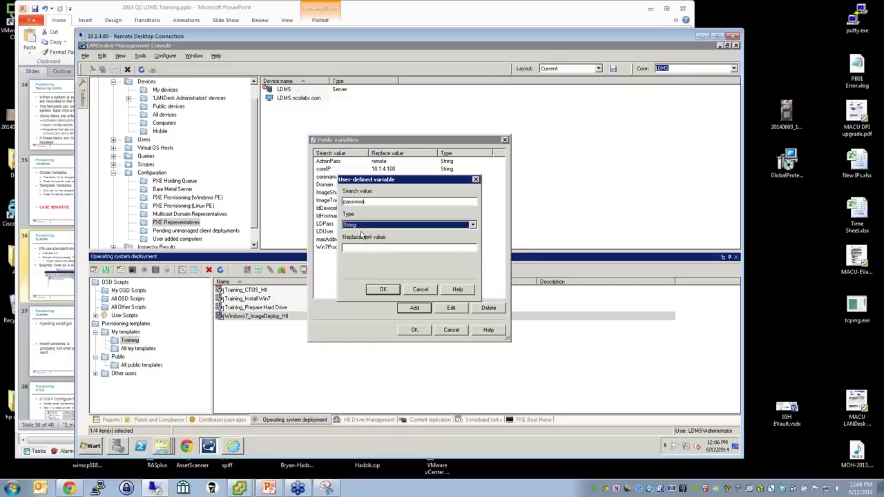
pyautogui.click(363, 226)
pyautogui.click(361, 245)
pyautogui.click(362, 248)
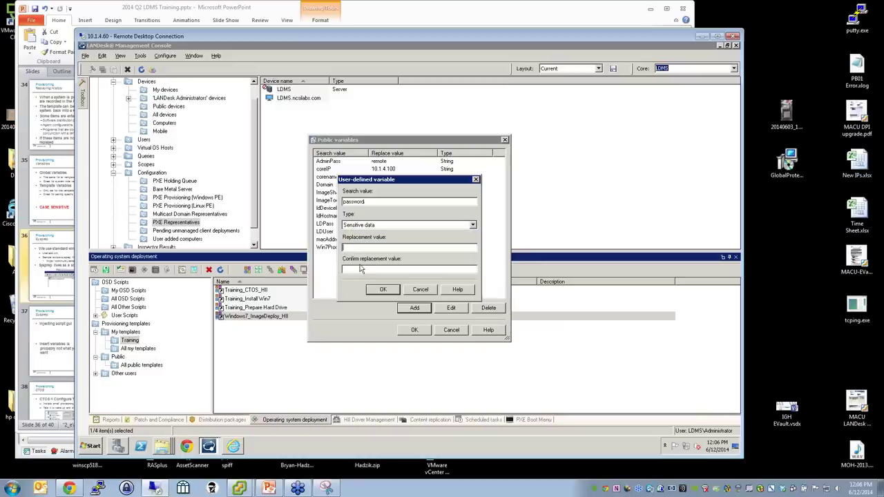
pyautogui.write('******')
pyautogui.press('Tab')
pyautogui.write('******')
pyautogui.click(382, 290)
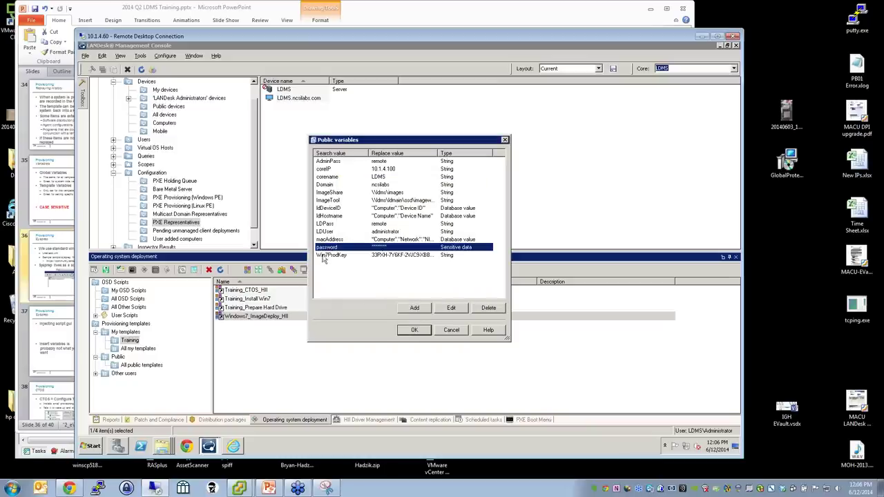
# Review the rest of Win7x64Unattend.xml in Internet Explorer, highlighting the %Win7ProdKey% and %ldHostname% variables
pyautogui.click(233, 445)
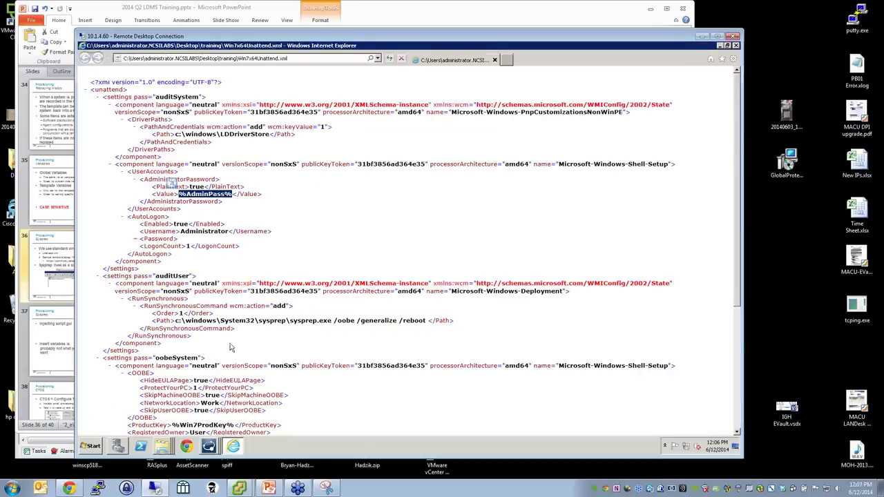
pyautogui.scroll(-3, 231, 347)
pyautogui.scroll(-4, 234, 349)
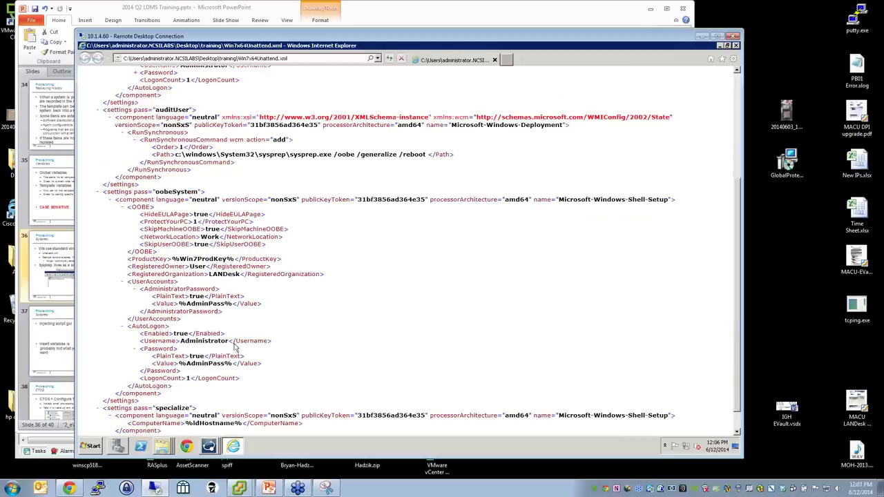
pyautogui.moveTo(240, 261); pyautogui.dragTo(175, 263)
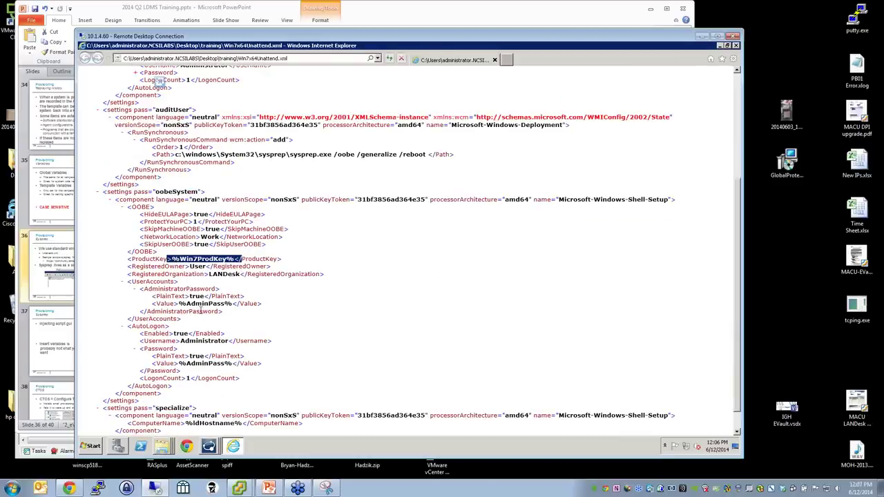
pyautogui.scroll(-1, 201, 312)
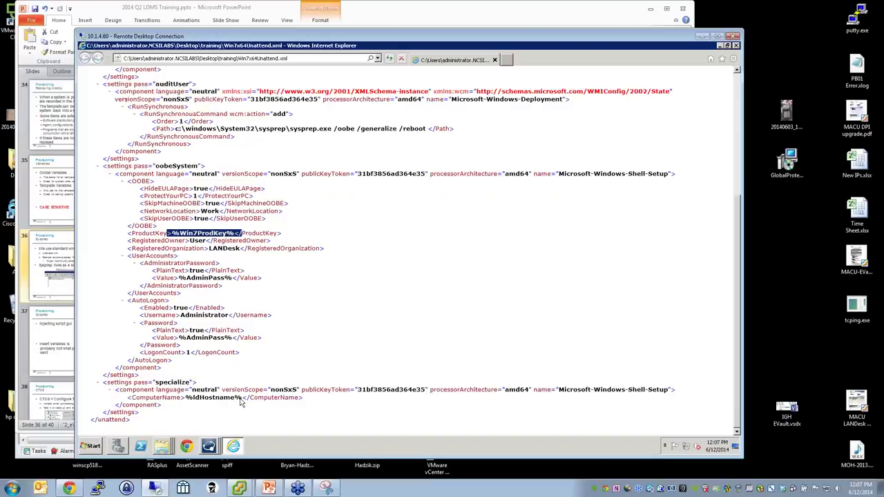
pyautogui.moveTo(241, 403); pyautogui.dragTo(187, 403)
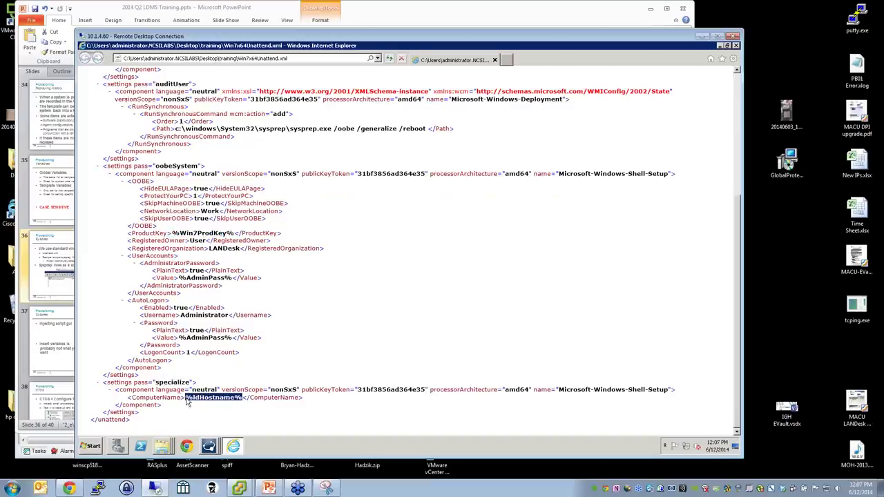
# Return to the LANDesk console, inspect the ldHostname entry with the Replace value column widened, and cancel the public variables dialog
pyautogui.click(209, 446)
pyautogui.click(211, 420)
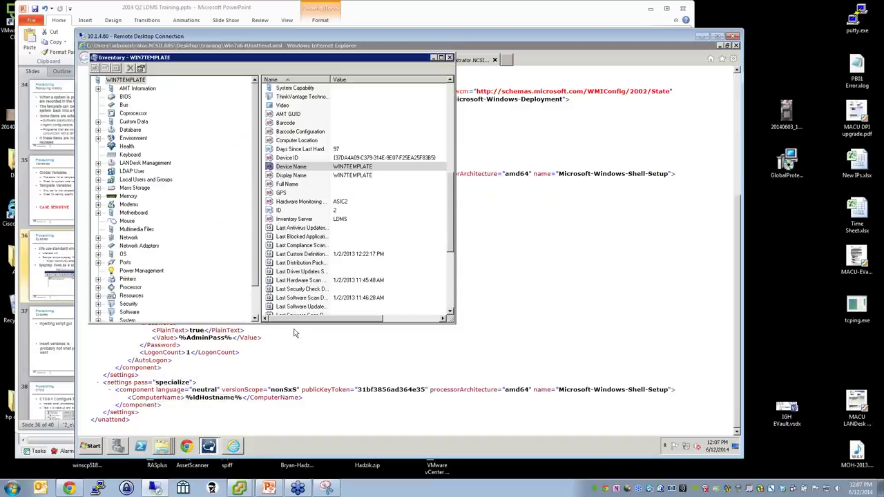
pyautogui.click(209, 446)
pyautogui.click(215, 427)
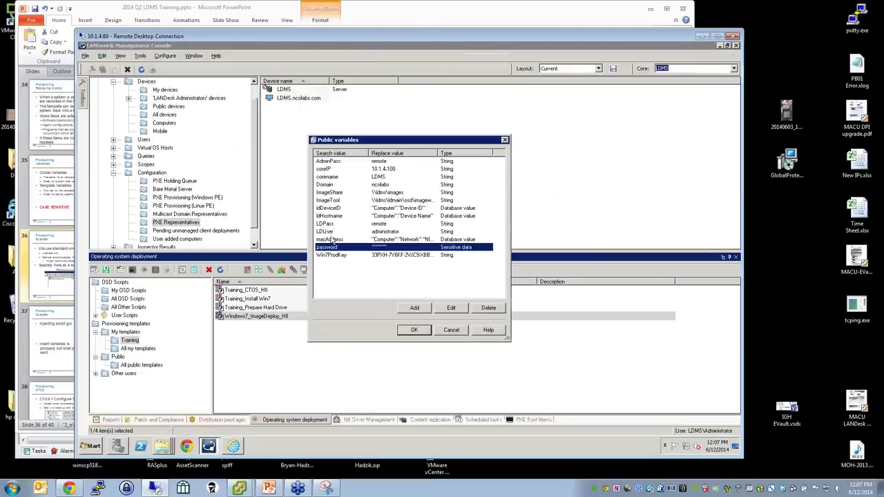
pyautogui.click(335, 216)
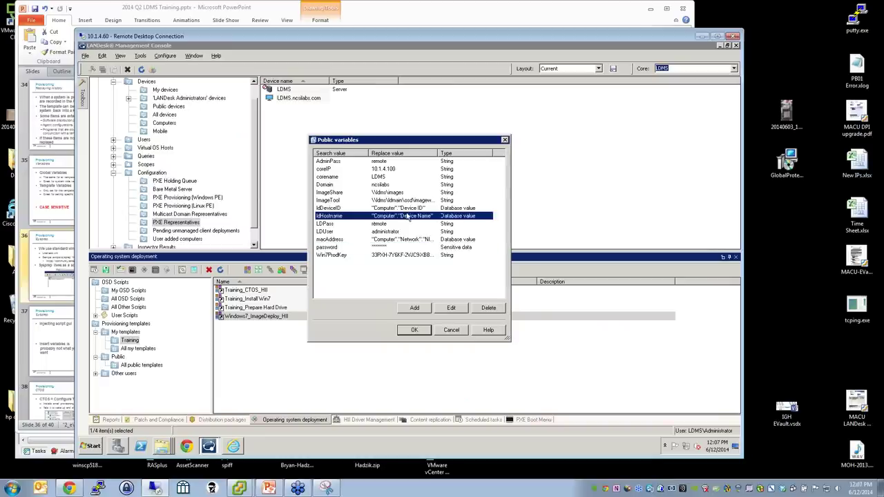
pyautogui.moveTo(439, 153); pyautogui.dragTo(454, 152)
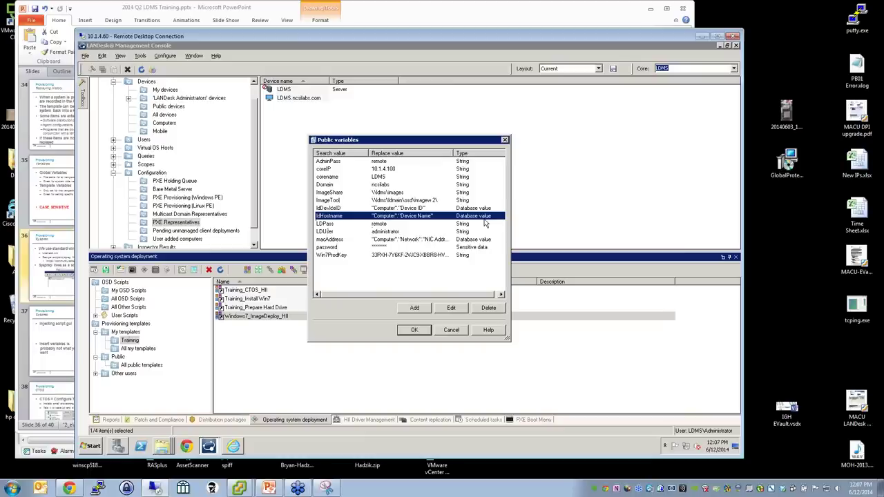
pyautogui.click(452, 331)
pyautogui.click(342, 378)
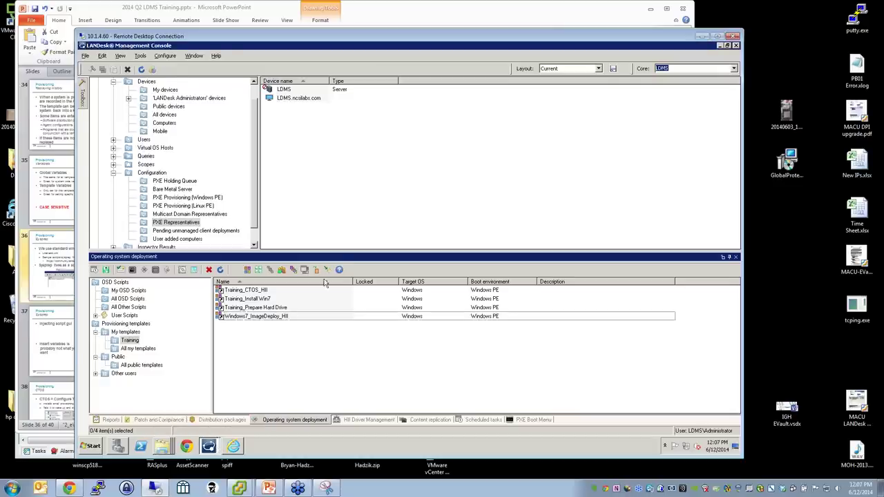
# Open Install scripts and choose Win7Unattend.xml from the training folder as the file to import
pyautogui.click(234, 447)
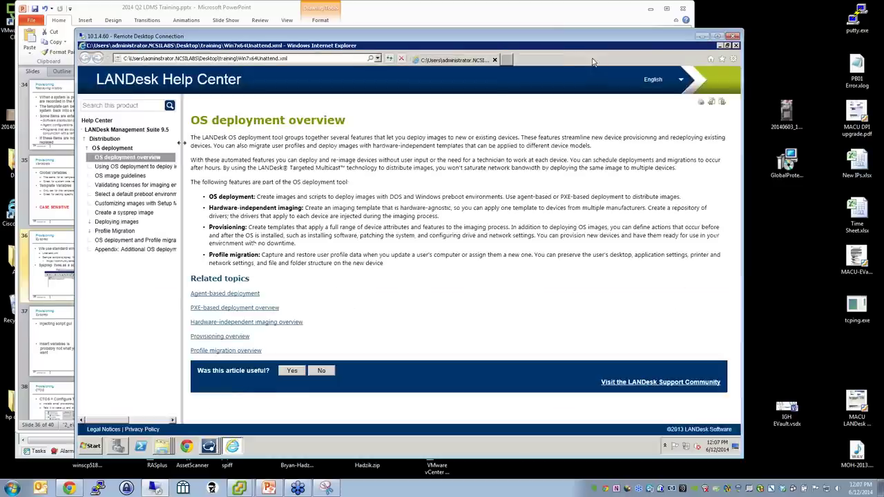
pyautogui.hotkey('alt', 'Tab')
pyautogui.click(327, 269)
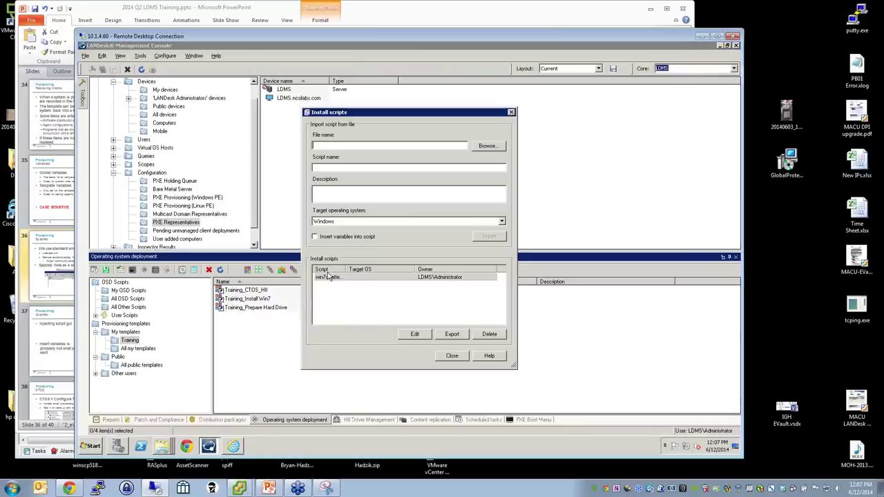
pyautogui.click(489, 145)
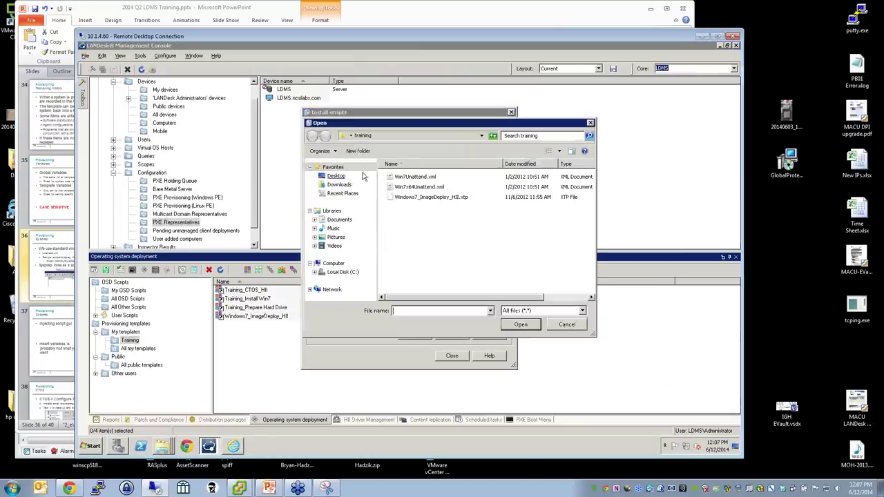
pyautogui.click(413, 178)
pyautogui.click(520, 324)
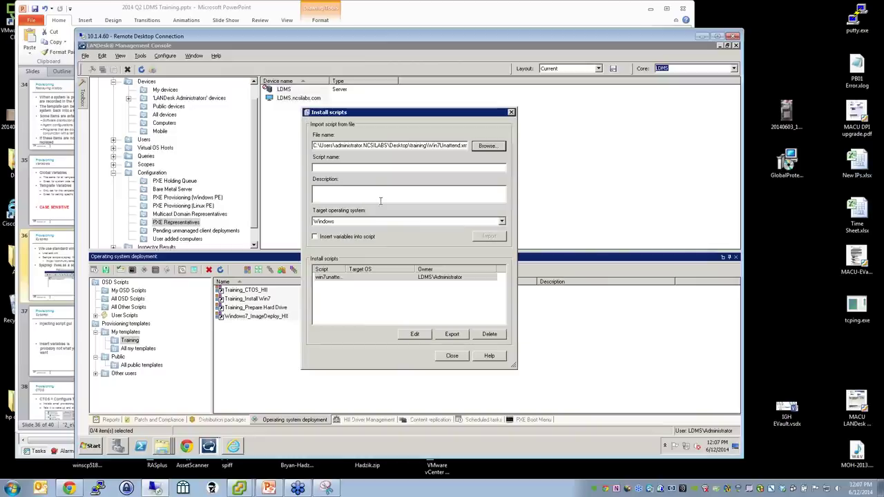
# Name the script Win7 Custom Unattend file, with Windows as target operating system and Insert variables into script switched off
pyautogui.write('Win7 Custom')
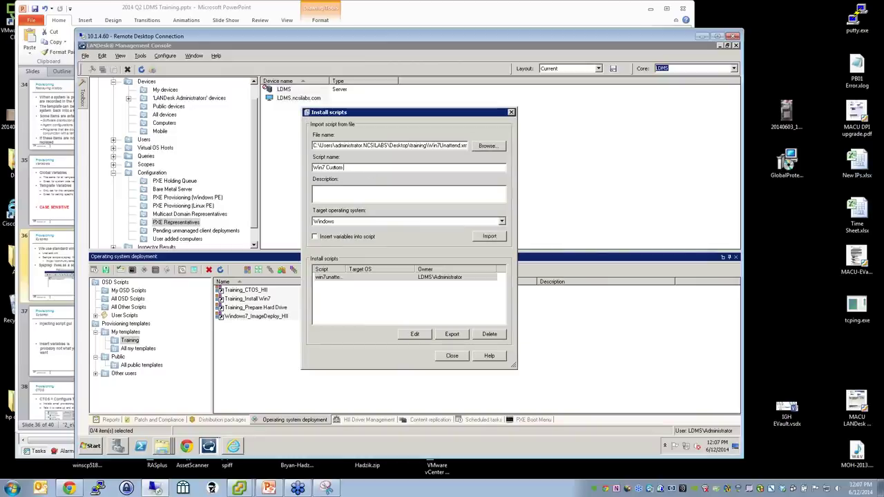
pyautogui.write(' Unattend file')
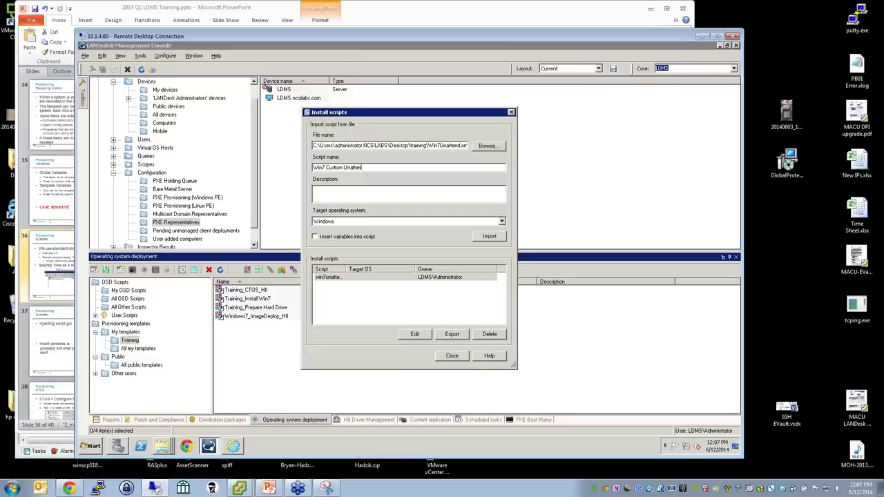
pyautogui.click(350, 227)
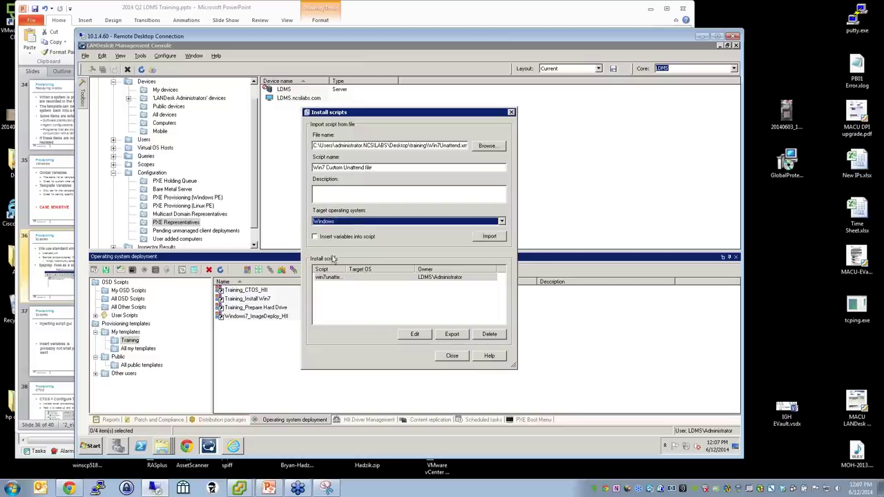
pyautogui.click(329, 237)
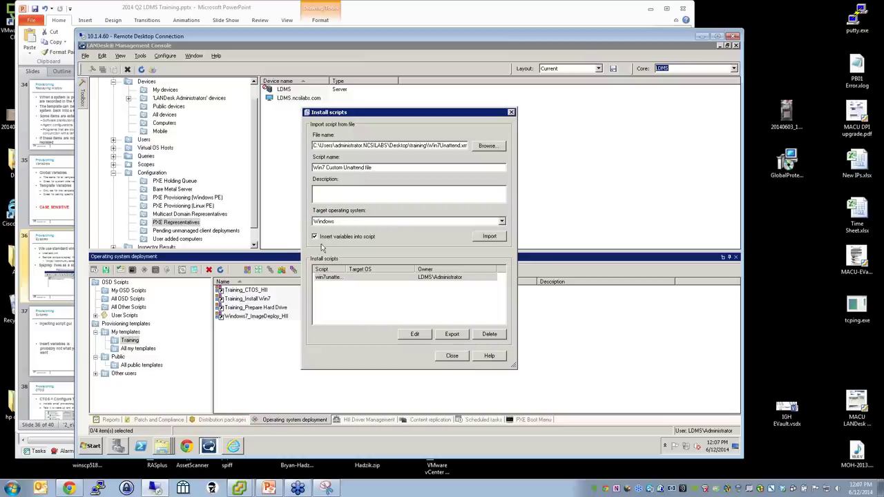
pyautogui.click(329, 238)
pyautogui.click(339, 236)
# Highlight %ldHostname% in the unattend XML's ComputerName element, return to Install scripts, and import the Win7 Custom Unattend file script
pyautogui.click(233, 446)
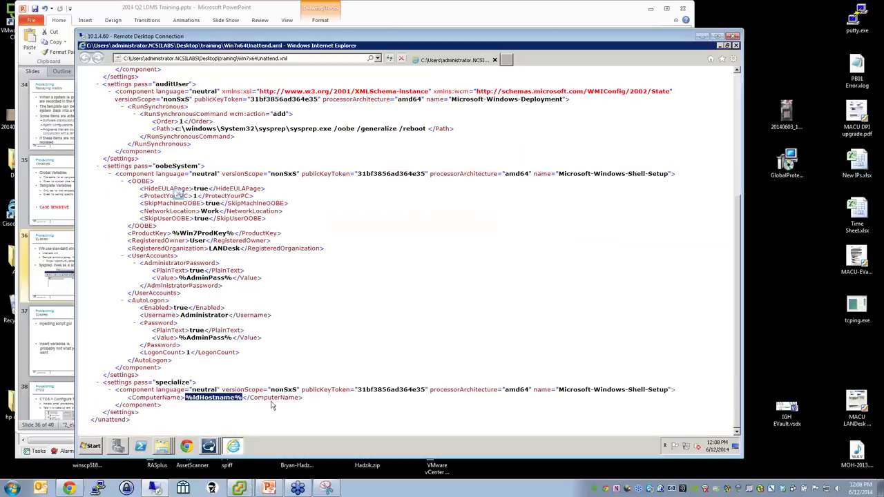
pyautogui.moveTo(242, 399); pyautogui.dragTo(188, 402)
pyautogui.click(234, 447)
pyautogui.click(340, 279)
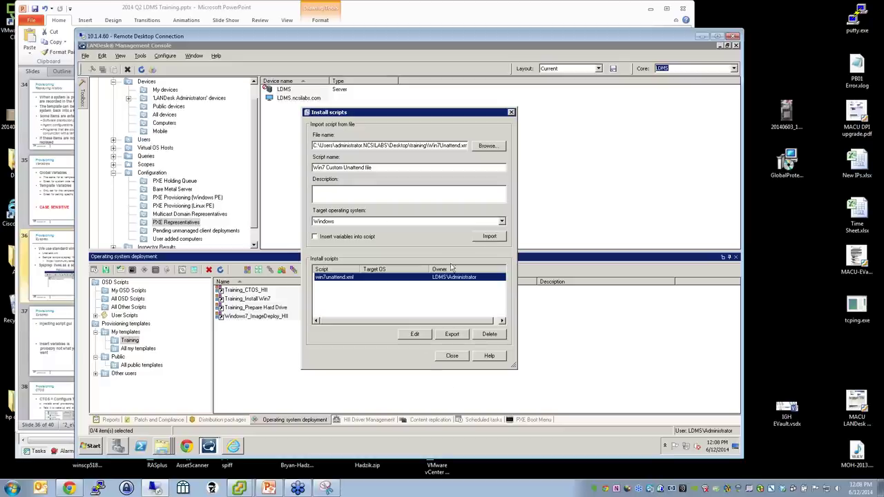
pyautogui.click(487, 237)
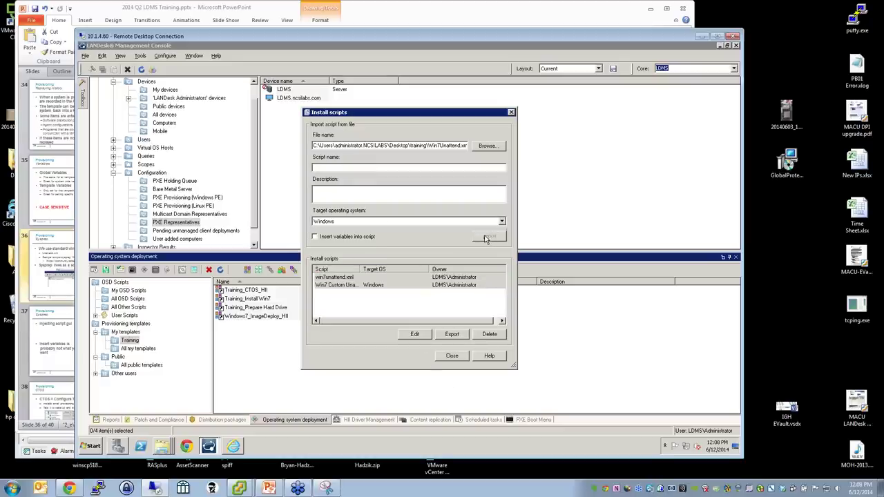
# Open the imported Win7 Custom Unattend file script for editing in Notepad, close it without changes, and close Install scripts
pyautogui.click(349, 286)
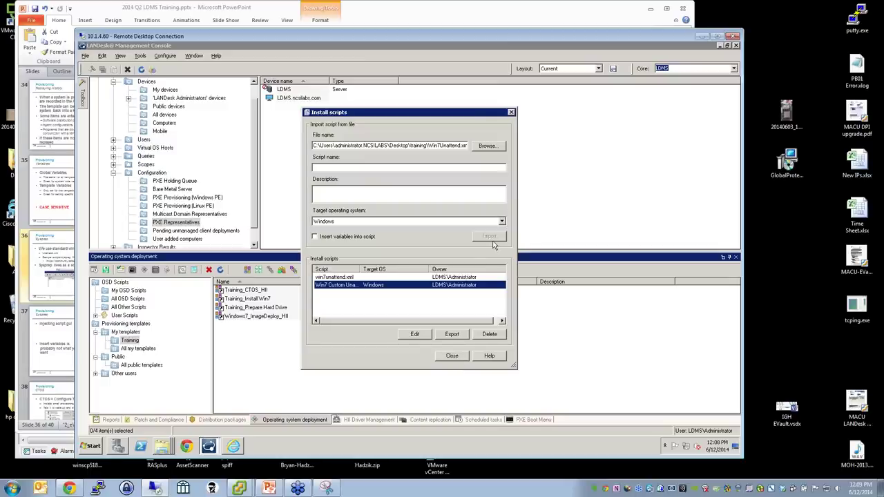
pyautogui.click(414, 336)
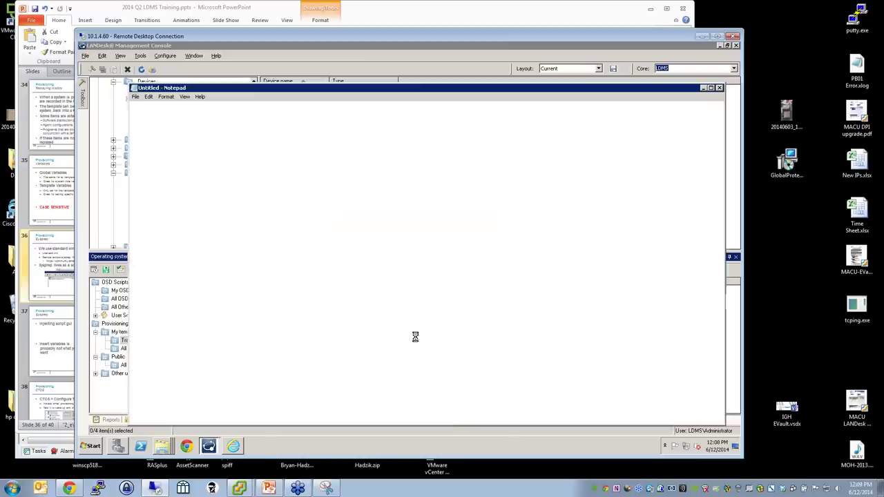
pyautogui.click(720, 88)
pyautogui.click(373, 286)
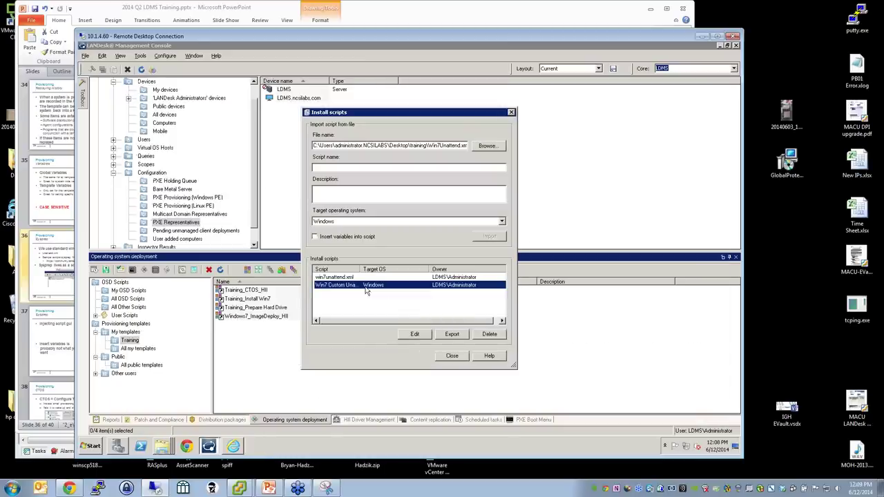
pyautogui.click(453, 356)
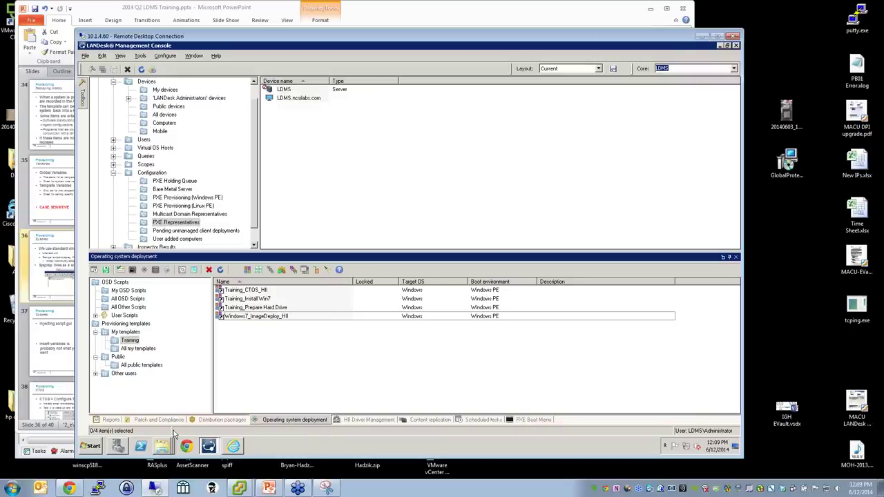
# Open the Training_CTOS_HII template and show the available scripts for its Copy Sysprep file action under Post-OS installation
pyautogui.click(259, 318)
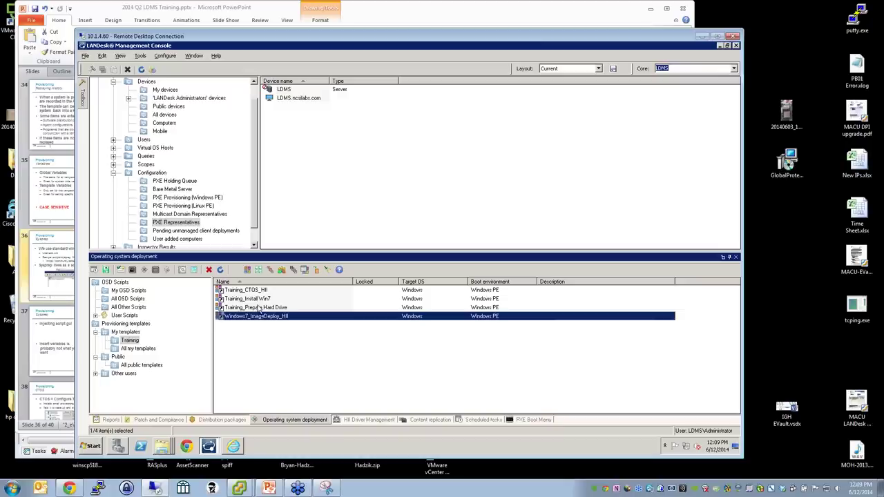
pyautogui.click(259, 308)
pyautogui.click(259, 290)
pyautogui.rightClick(259, 293)
pyautogui.click(290, 293)
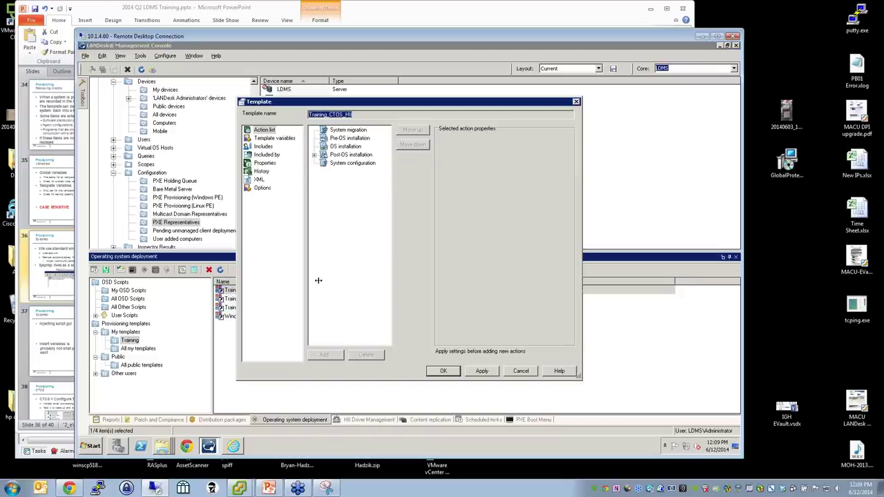
pyautogui.click(349, 154)
pyautogui.click(354, 181)
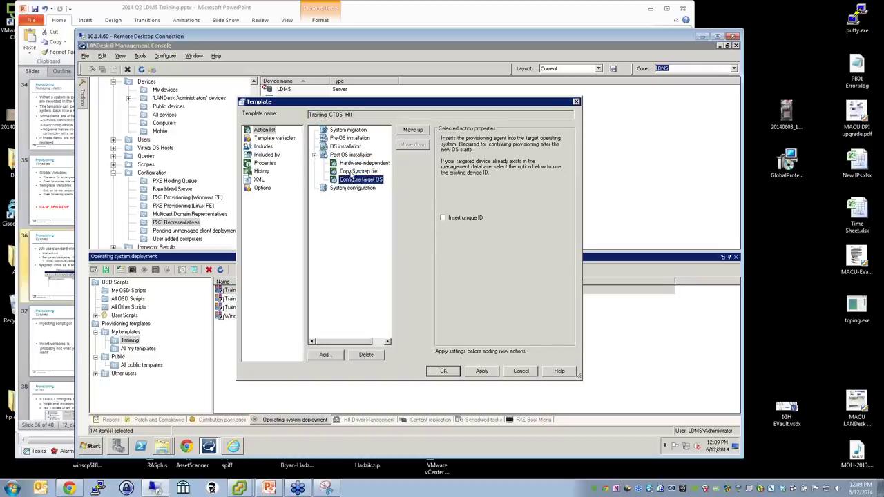
pyautogui.click(354, 173)
pyautogui.click(561, 149)
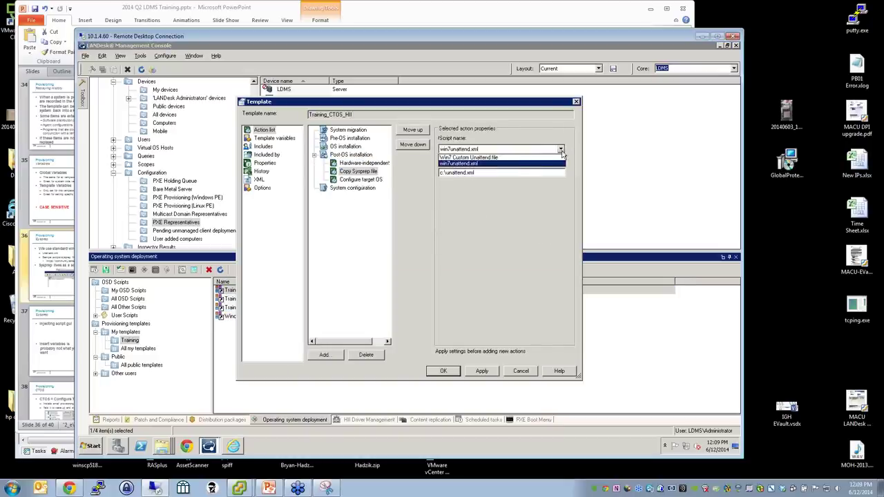
# Set the Copy Sysprep file action's script to Win7 Custom Unattend file and save the template
pyautogui.click(524, 161)
pyautogui.click(514, 172)
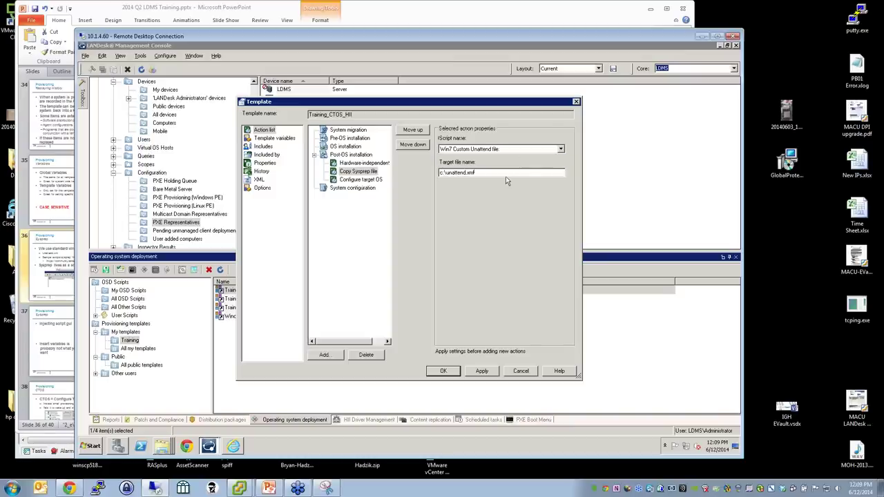
pyautogui.click(443, 371)
# Create a template named Training_Basic Apps with Windows PE as the boot environment and Windows as the target OS
pyautogui.rightClick(287, 260)
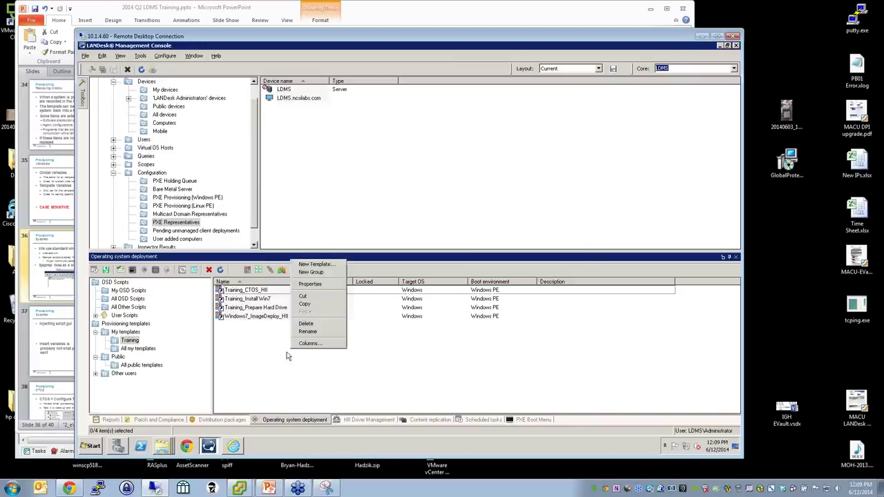
pyautogui.click(305, 267)
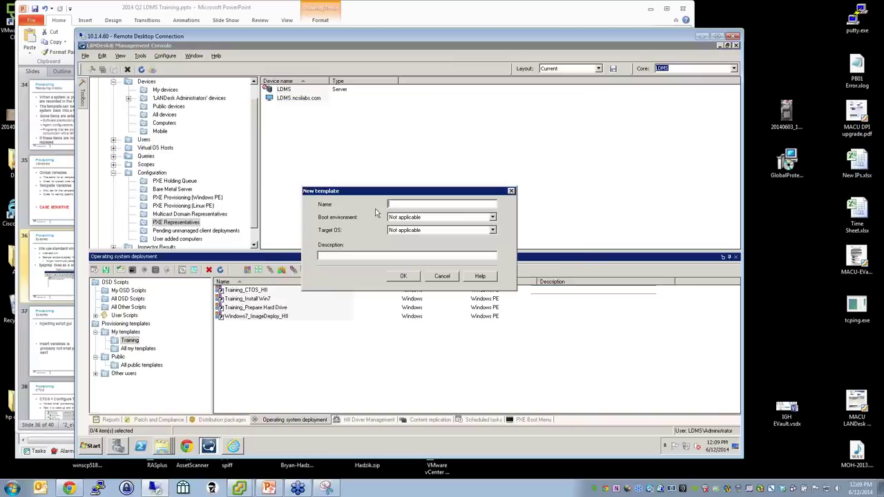
pyautogui.write('T')
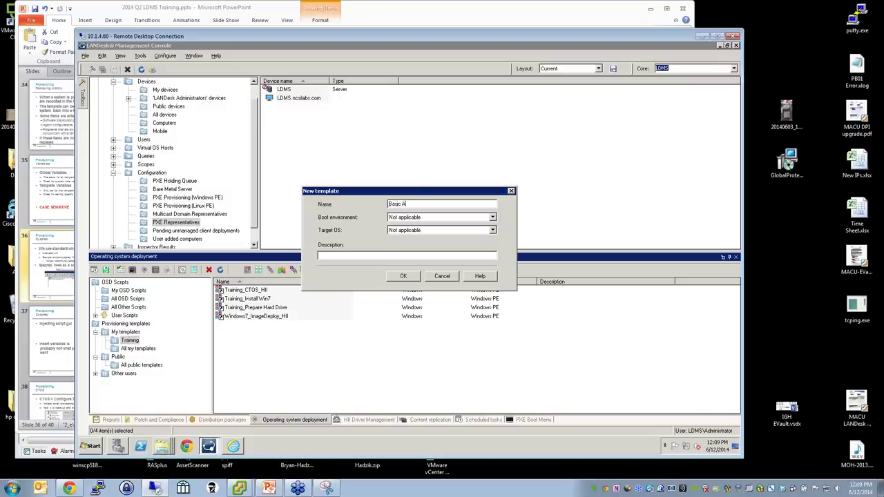
pyautogui.click(412, 218)
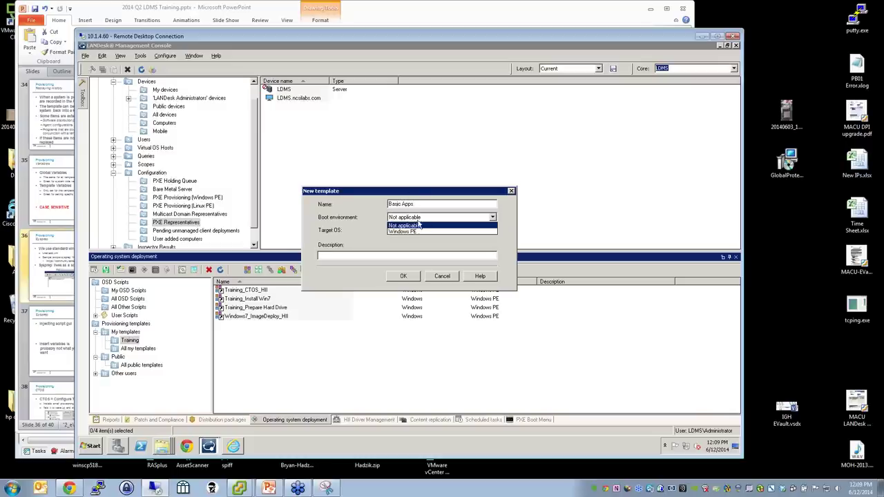
pyautogui.click(416, 232)
pyautogui.click(414, 230)
pyautogui.click(415, 244)
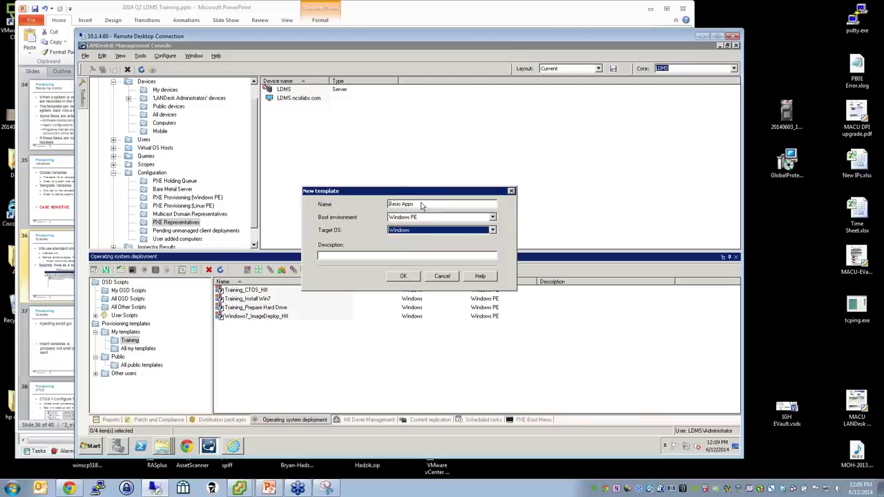
pyautogui.click(491, 217)
pyautogui.click(428, 203)
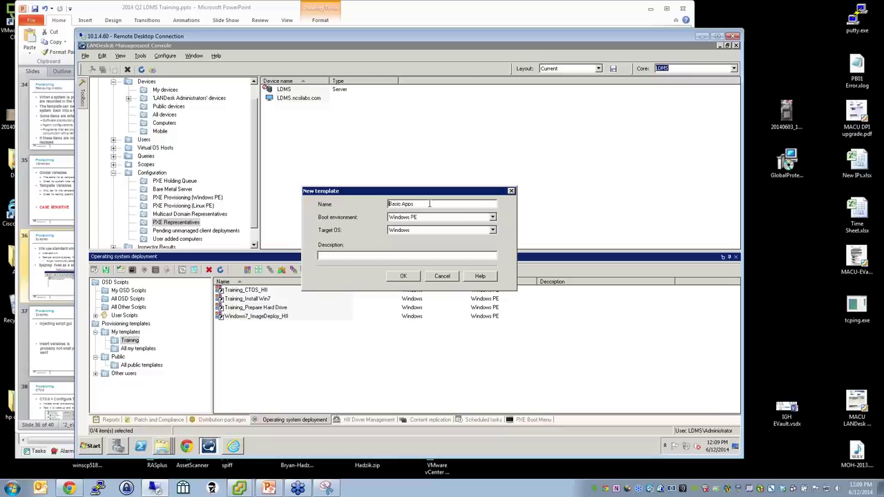
pyautogui.write('Training_')
pyautogui.click(415, 279)
# Open the Training_Basic Apps template for editing and add a Join domain action under System configuration
pyautogui.rightClick(244, 290)
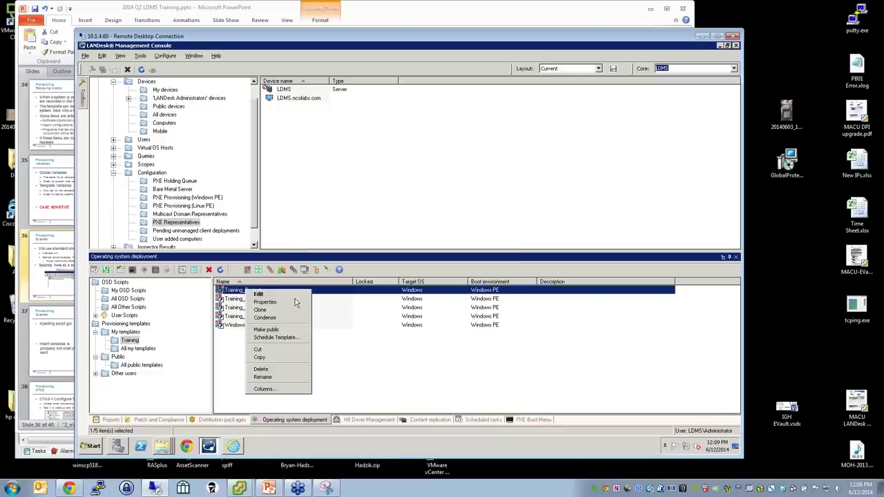
pyautogui.click(296, 302)
pyautogui.click(354, 163)
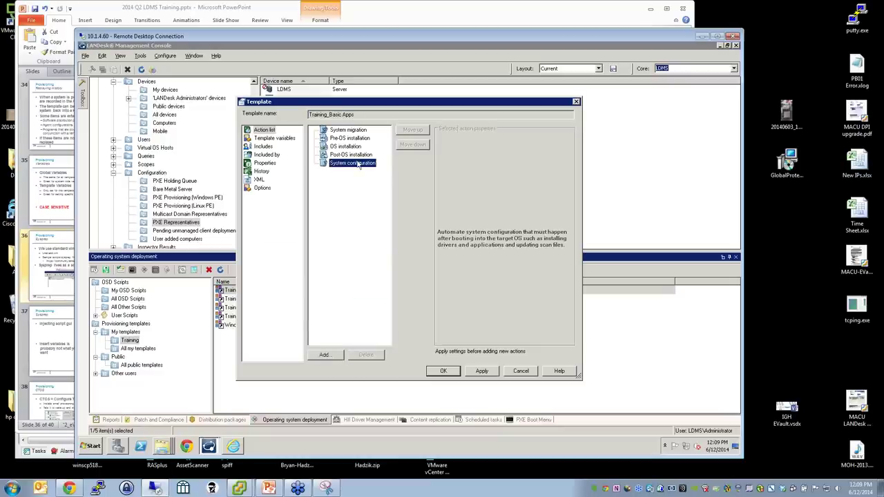
pyautogui.rightClick(357, 166)
pyautogui.click(366, 170)
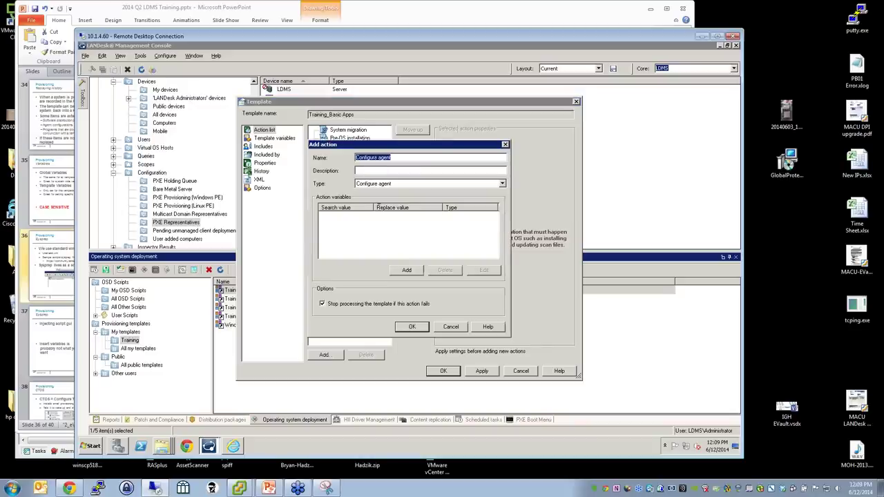
pyautogui.click(502, 184)
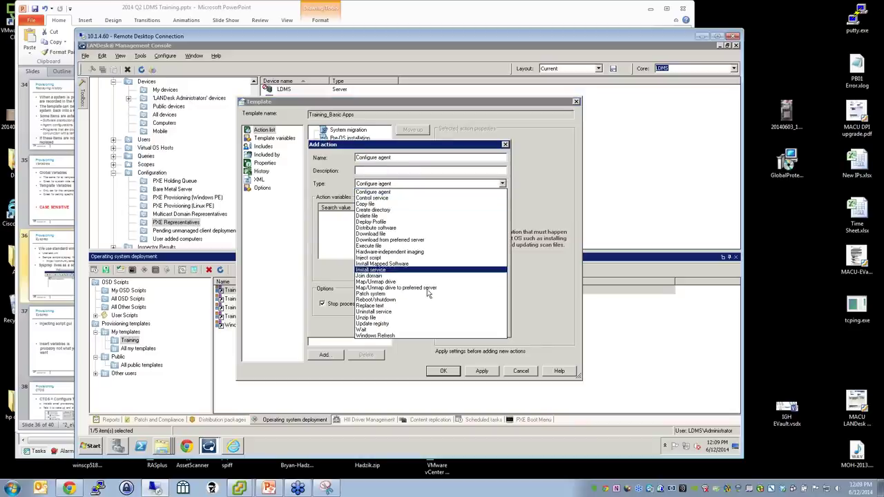
pyautogui.click(404, 277)
pyautogui.click(404, 327)
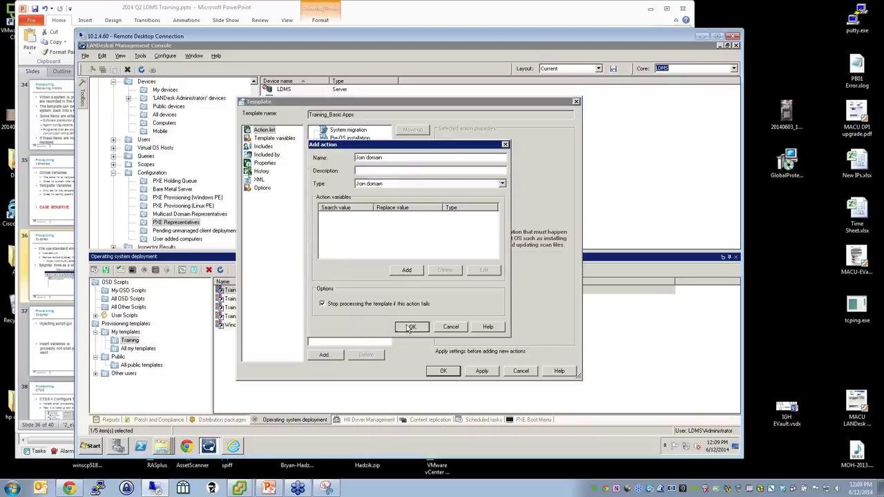
# Configure the domain join with domain ncsilabs, username ncsilabs\administrator and the variable %adminpass% for the password
pyautogui.click(484, 171)
pyautogui.write('ncslabs')
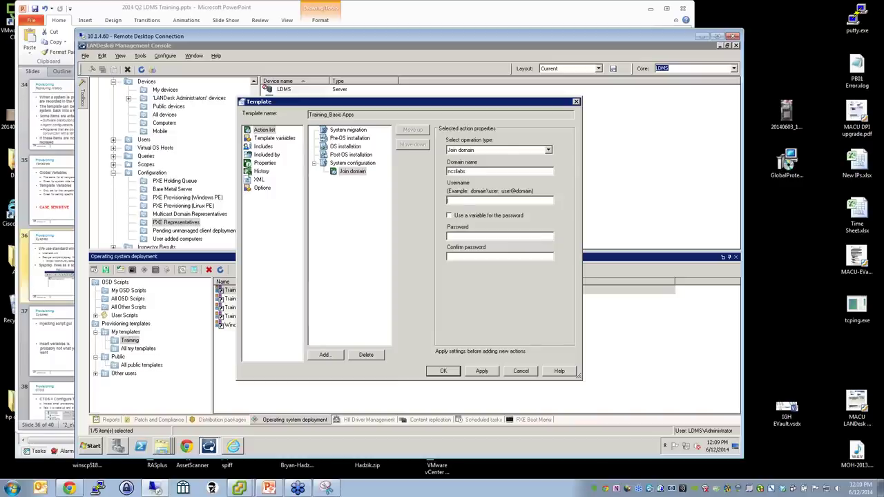
pyautogui.write('ncsilabs\\administraotor')
pyautogui.press('Tab')
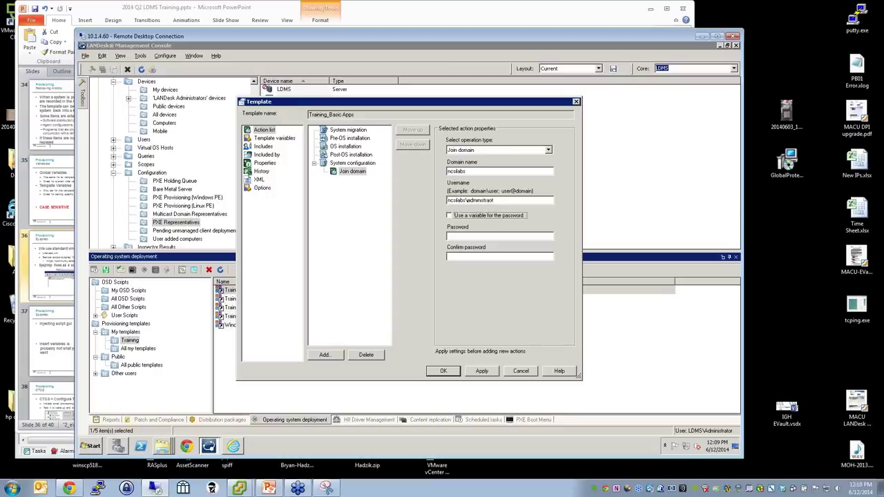
pyautogui.click(495, 200)
pyautogui.press('Tab')
pyautogui.press('space')
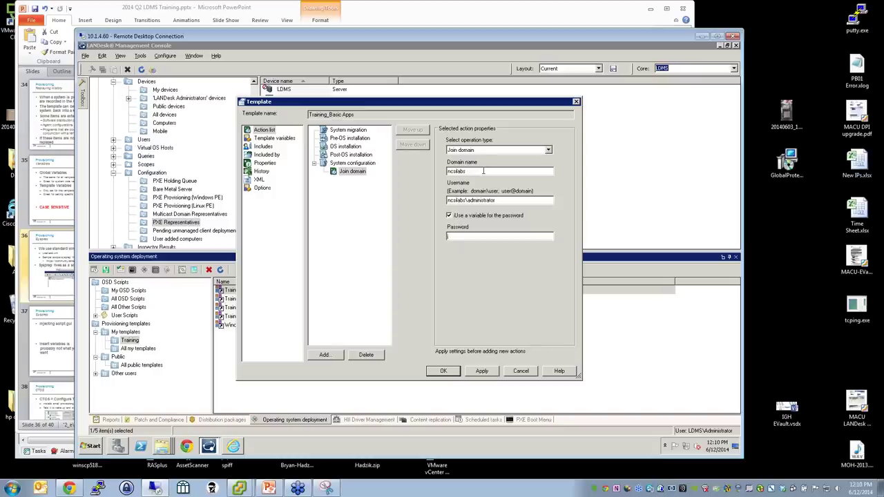
pyautogui.write('%adminpass%')
# Add a Configure agent action named Install LANDesk agent under System configuration
pyautogui.moveTo(459, 104); pyautogui.dragTo(479, 366)
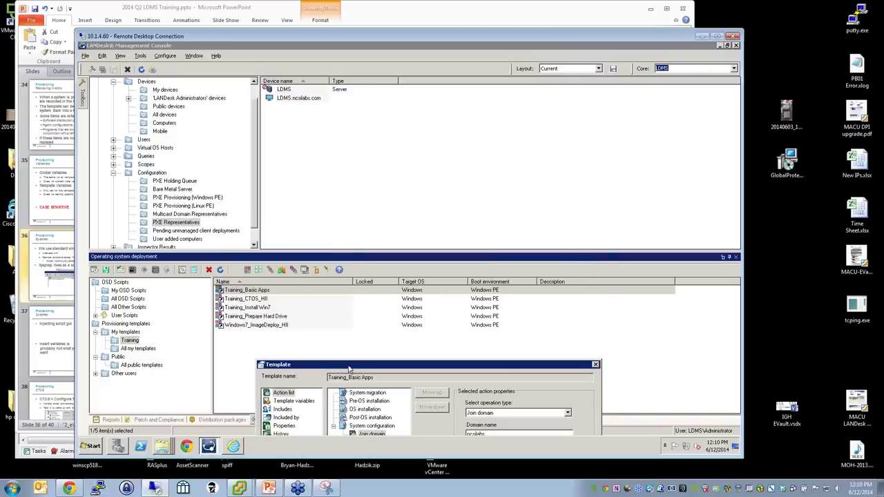
pyautogui.moveTo(351, 365); pyautogui.dragTo(324, 143)
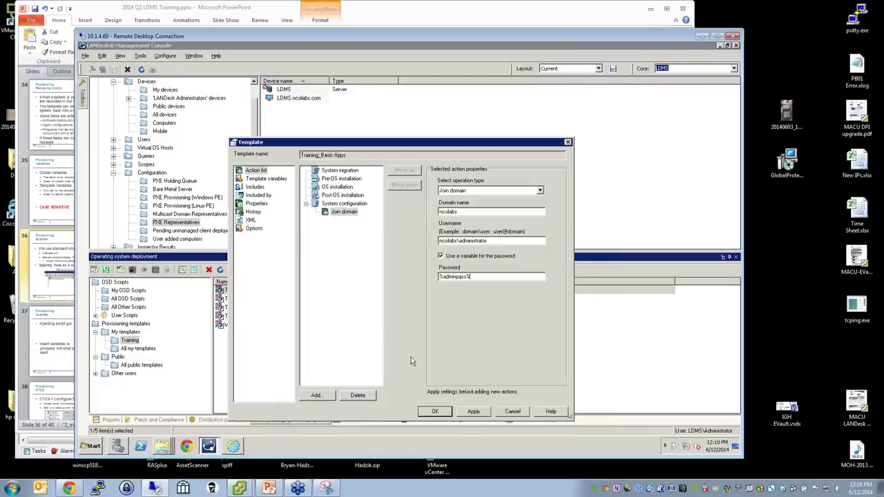
pyautogui.click(342, 204)
pyautogui.rightClick(341, 204)
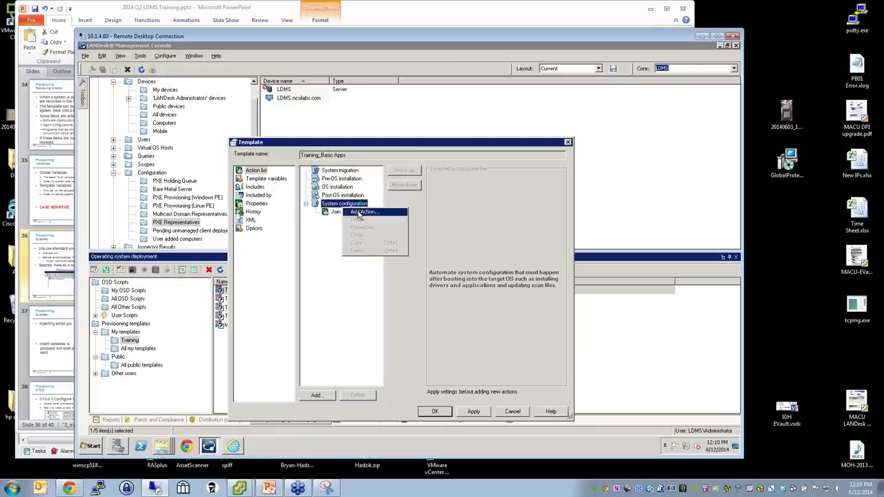
pyautogui.click(359, 212)
pyautogui.write('Install LANDesk')
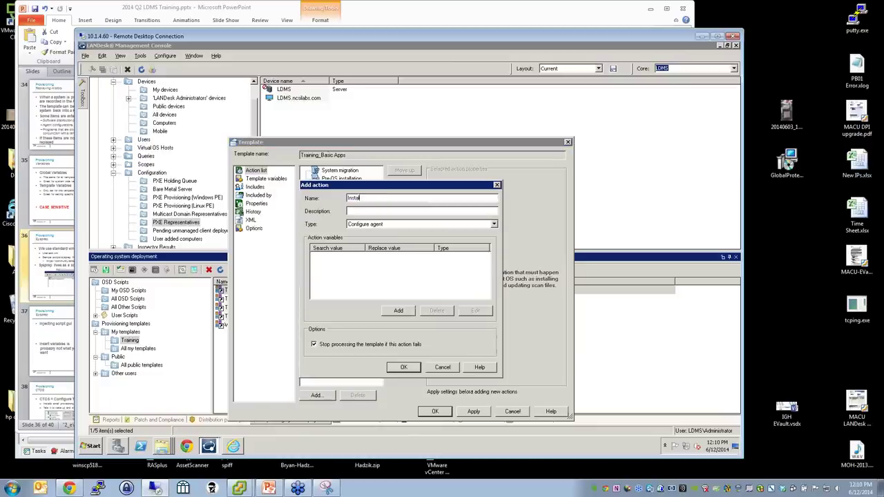
pyautogui.write(' agent')
pyautogui.click(493, 224)
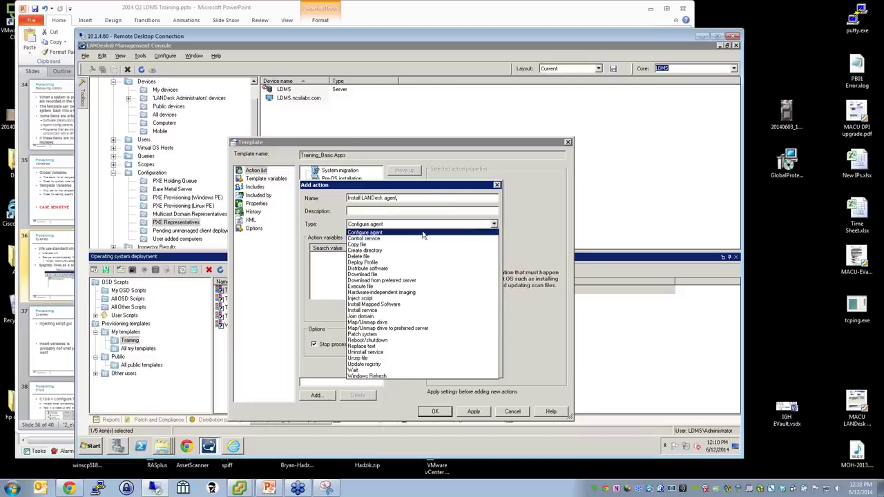
pyautogui.click(378, 232)
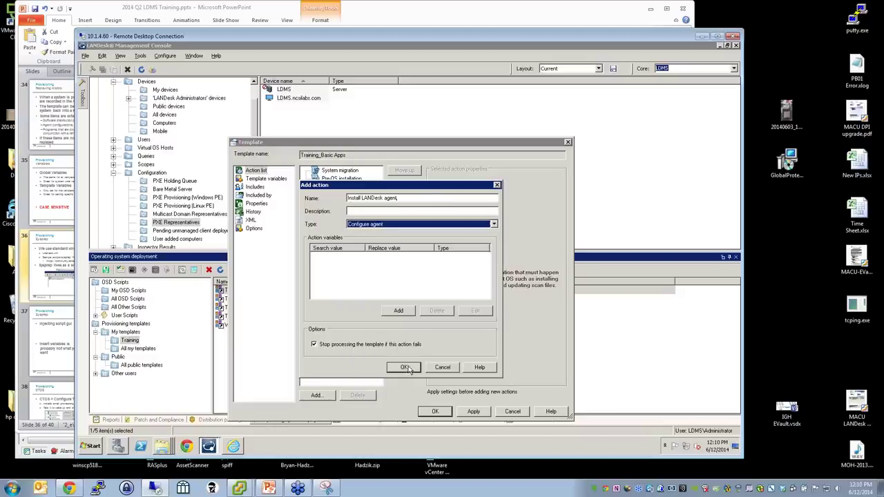
pyautogui.click(406, 368)
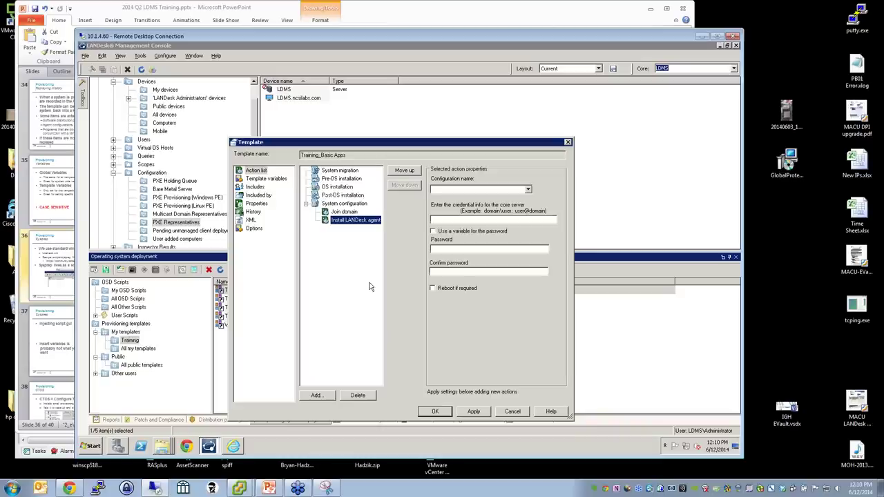
# Configure the agent action with Default Windows Configuration, core credential %adminuser%, password variable %adminpassword% and reboot if required
pyautogui.click(528, 189)
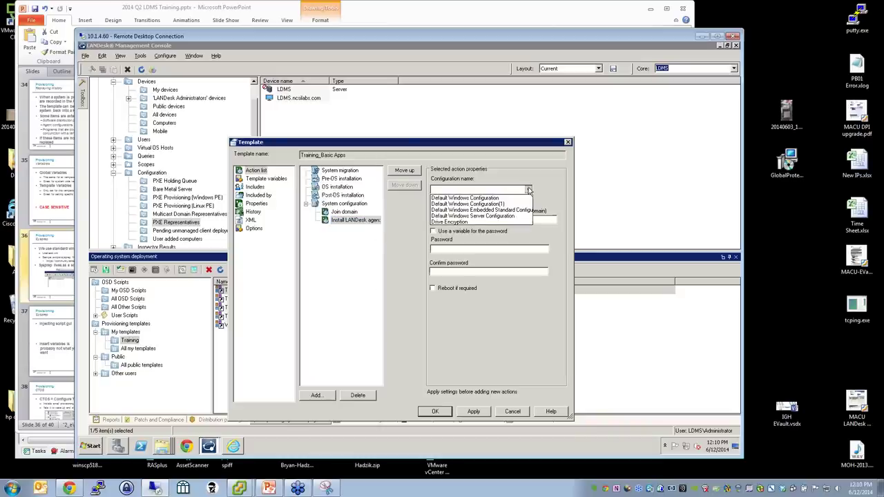
pyautogui.click(481, 199)
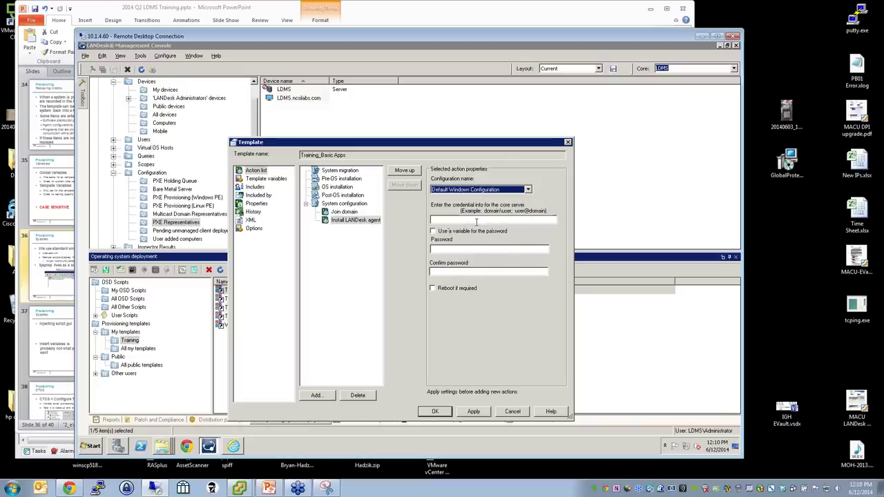
pyautogui.click(477, 221)
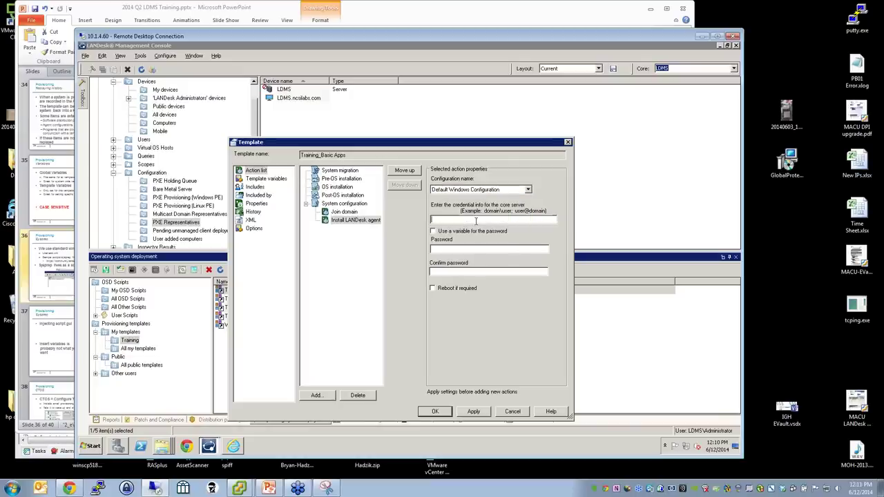
pyautogui.write('%adminuser%')
pyautogui.click(450, 232)
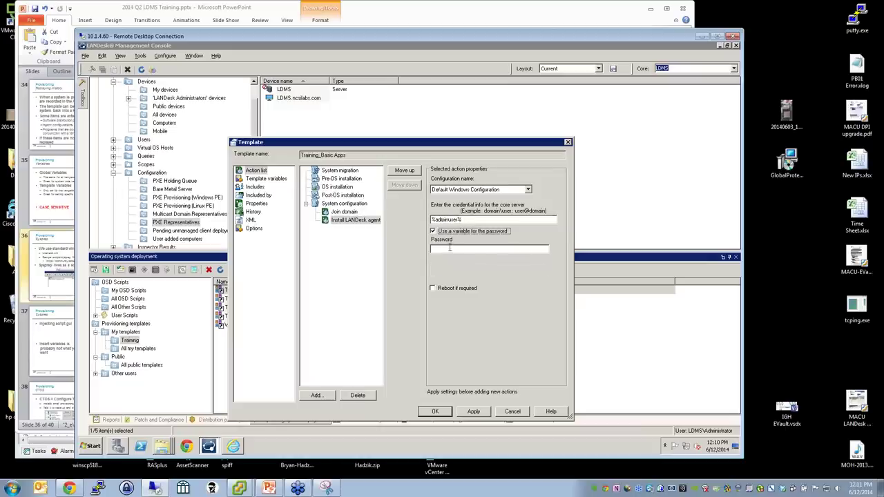
pyautogui.click(450, 252)
pyautogui.write('%admin')
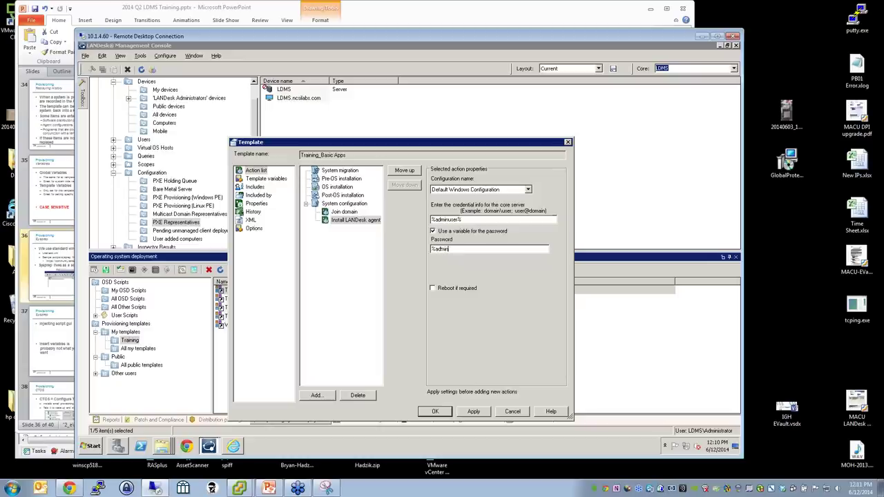
pyautogui.write('password%')
pyautogui.click(454, 290)
# Switch to Internet Explorer and examine the AutoLogon section and its LogonCount in Win7x64Unattend.xml, returning to the template
pyautogui.click(232, 448)
pyautogui.click(296, 325)
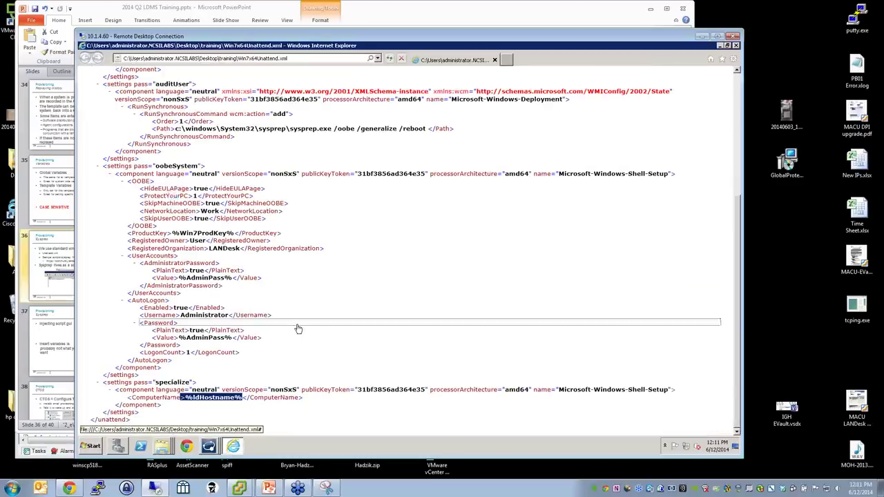
pyautogui.click(212, 348)
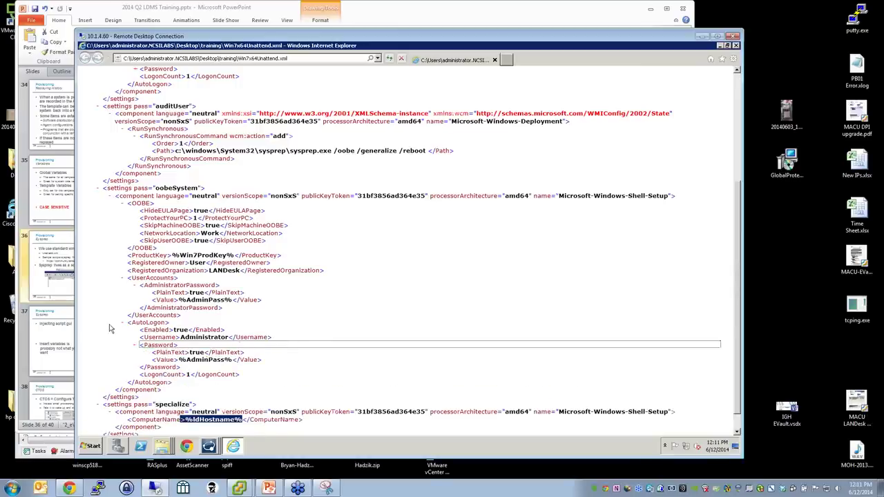
pyautogui.moveTo(112, 326); pyautogui.dragTo(187, 377)
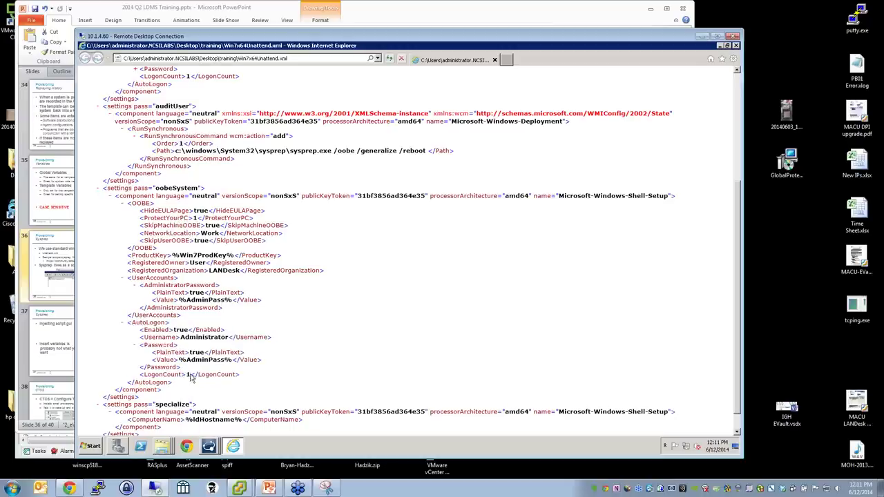
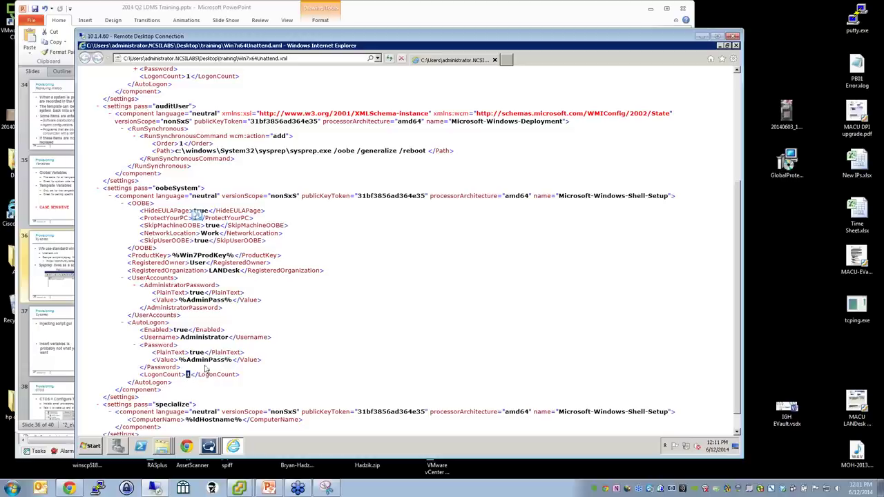
pyautogui.click(234, 447)
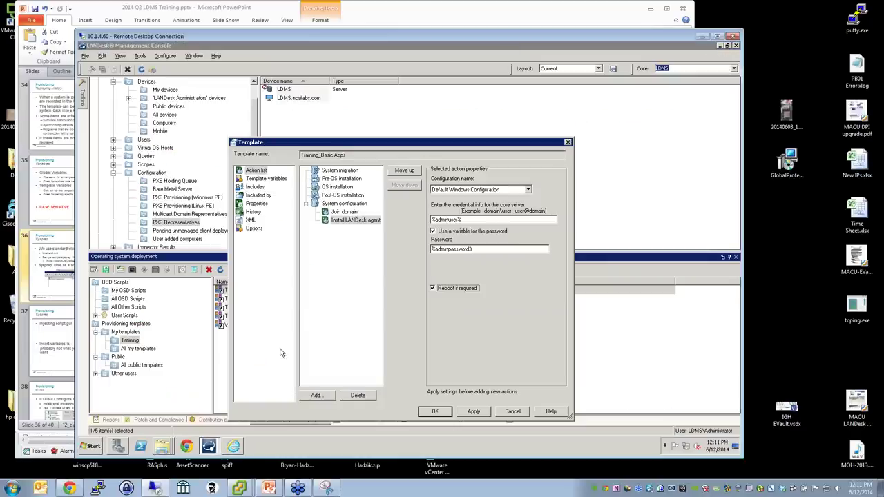
# Add a Patch system action named Update Patches under System configuration
pyautogui.rightClick(346, 206)
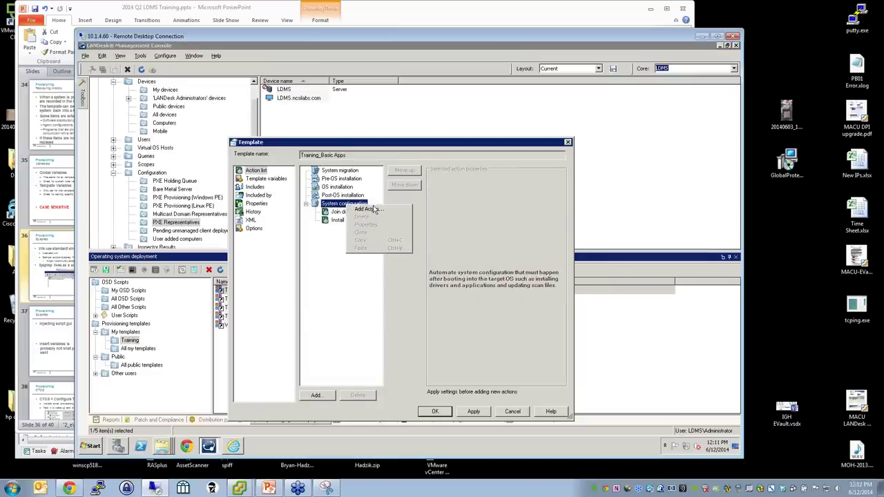
pyautogui.click(375, 207)
pyautogui.write('Patc')
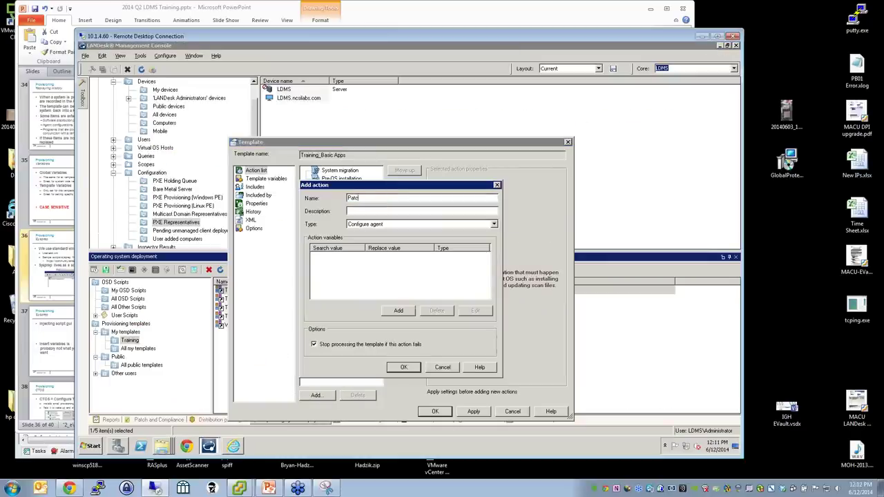
pyautogui.write('h')
pyautogui.press('BackSpace')
pyautogui.press('BackSpace')
pyautogui.press('BackSpace')
pyautogui.press('BackSpace')
pyautogui.press('BackSpace')
pyautogui.write('Update Patches')
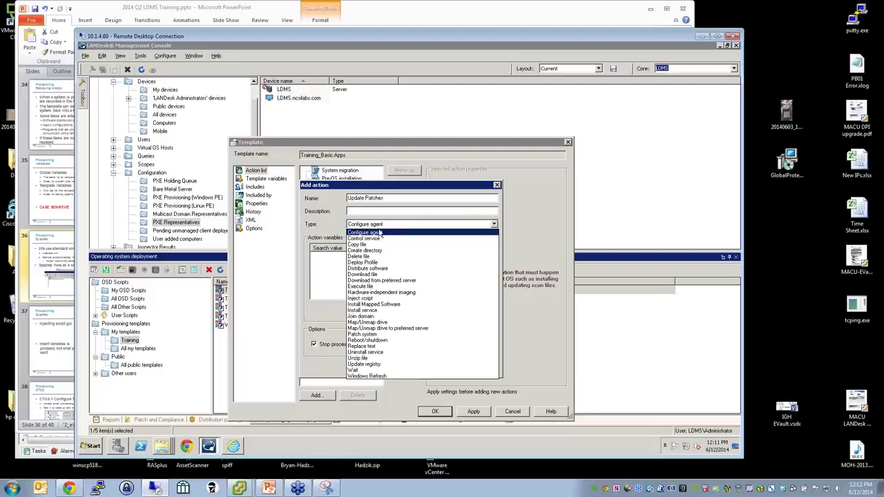
pyautogui.click(391, 342)
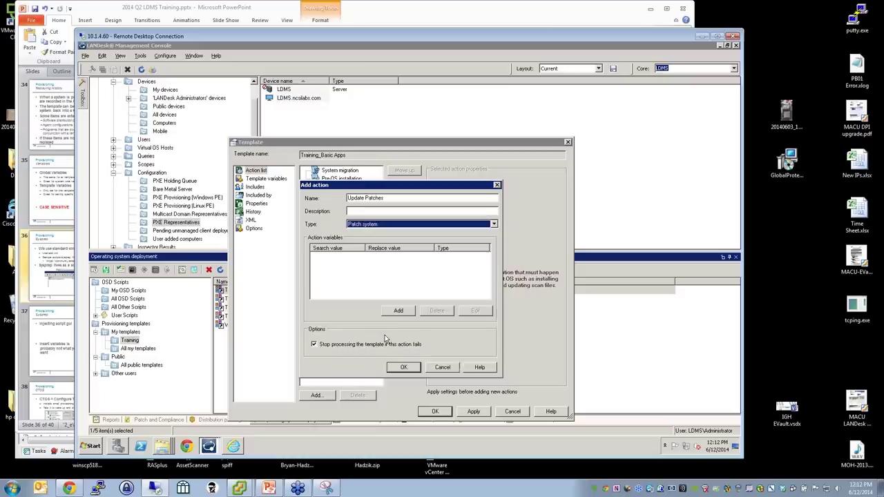
pyautogui.click(412, 367)
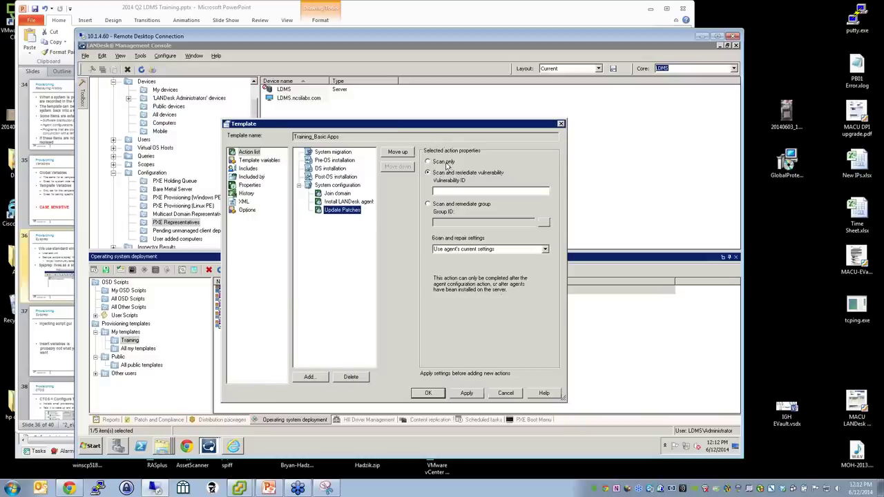
# Set the Update Patches action to scan and remediate the custom group Microsoft Q2 2012, using the agent's current scan and repair settings
pyautogui.click(447, 163)
pyautogui.click(449, 176)
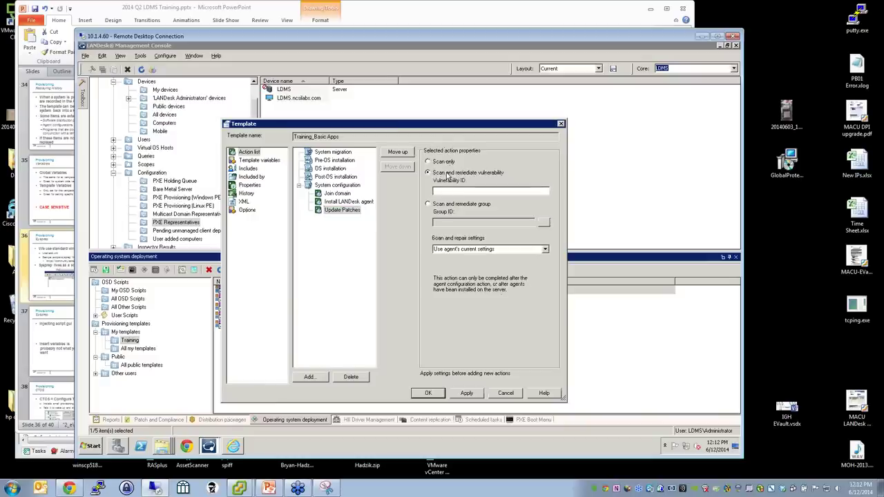
pyautogui.click(446, 206)
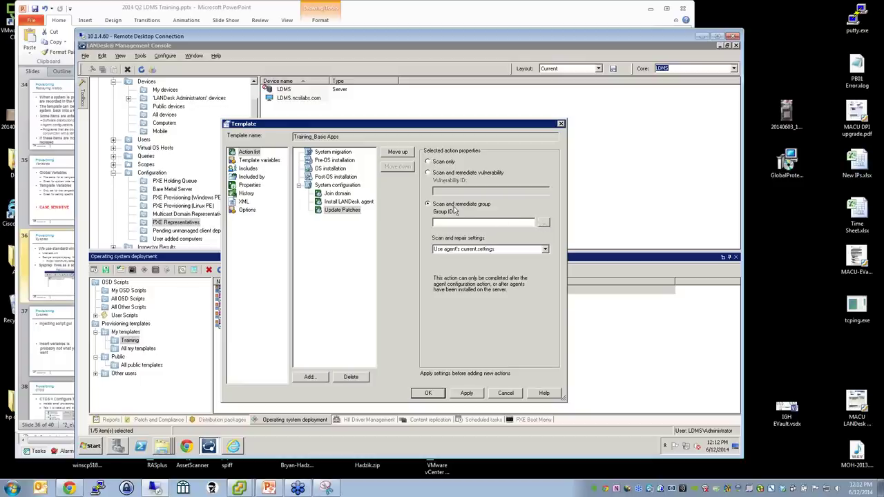
pyautogui.click(544, 222)
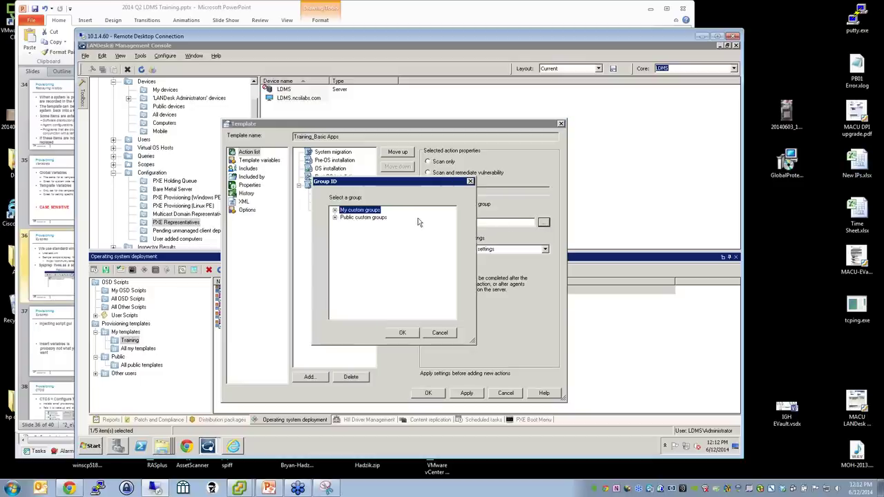
pyautogui.click(335, 210)
pyautogui.click(375, 218)
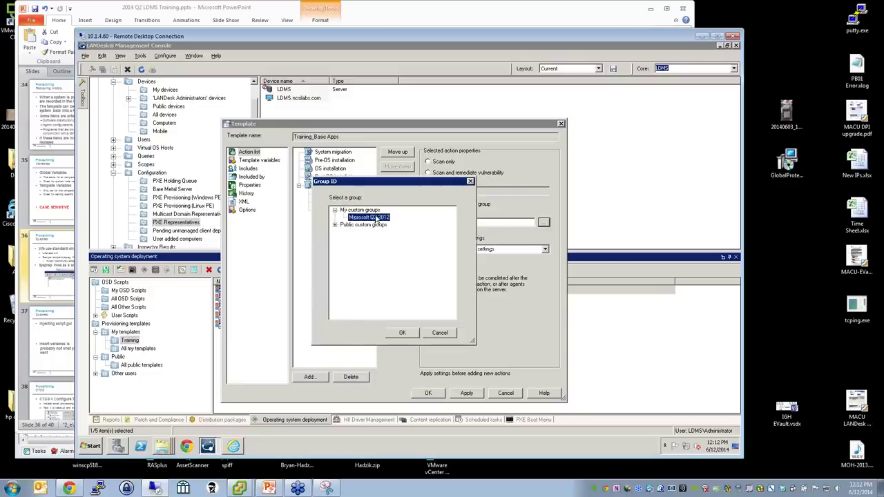
pyautogui.click(409, 333)
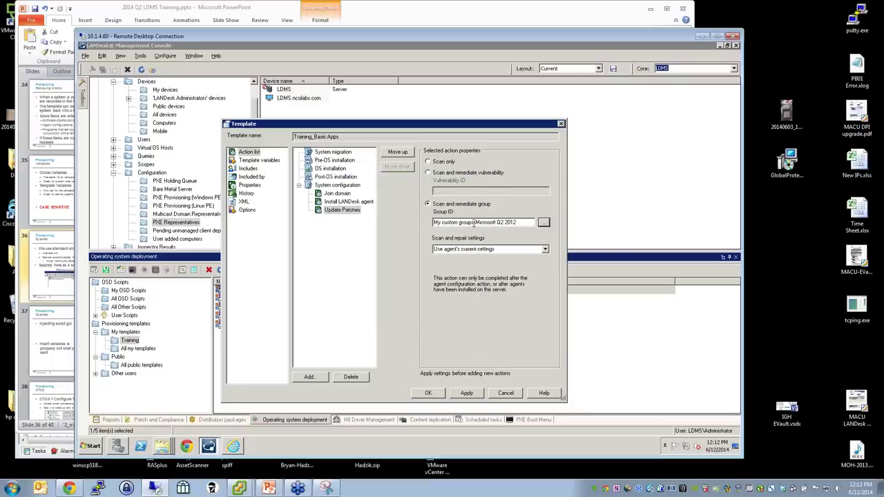
pyautogui.click(545, 249)
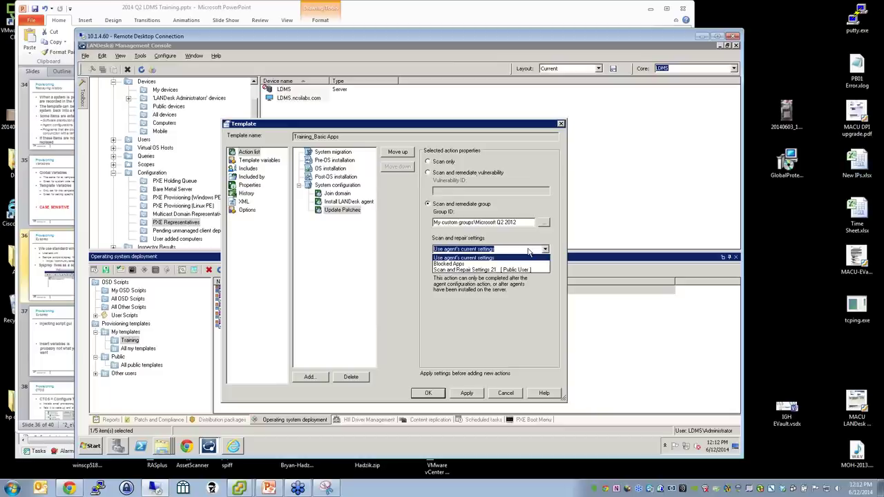
pyautogui.click(528, 251)
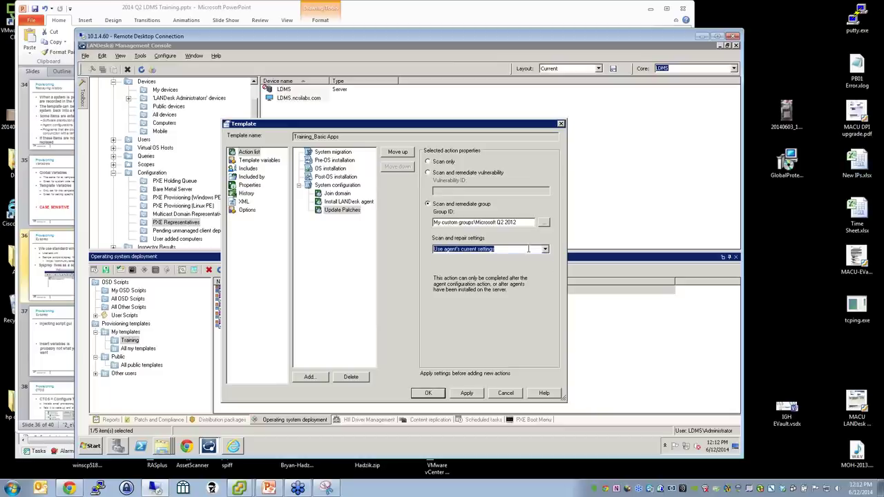
# Add a Delete file action under System configuration with its default name
pyautogui.click(336, 186)
pyautogui.click(336, 202)
pyautogui.click(335, 186)
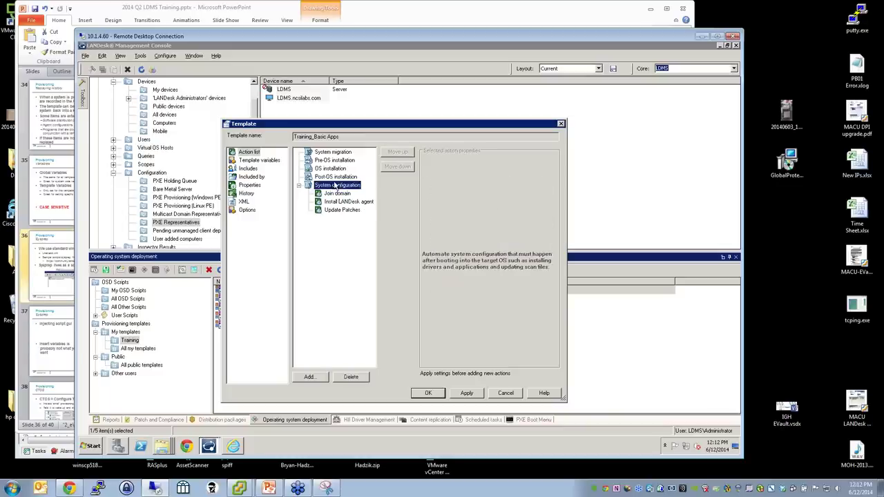
pyautogui.click(323, 378)
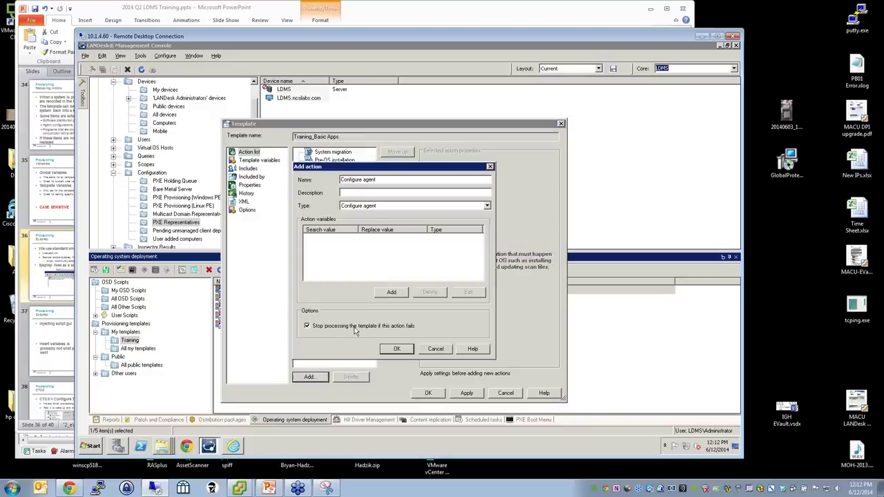
pyautogui.click(330, 325)
pyautogui.click(374, 330)
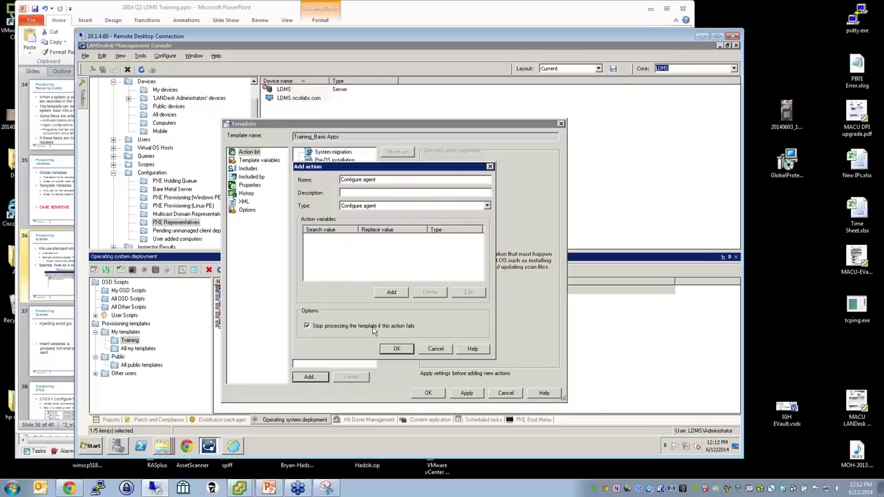
pyautogui.click(487, 206)
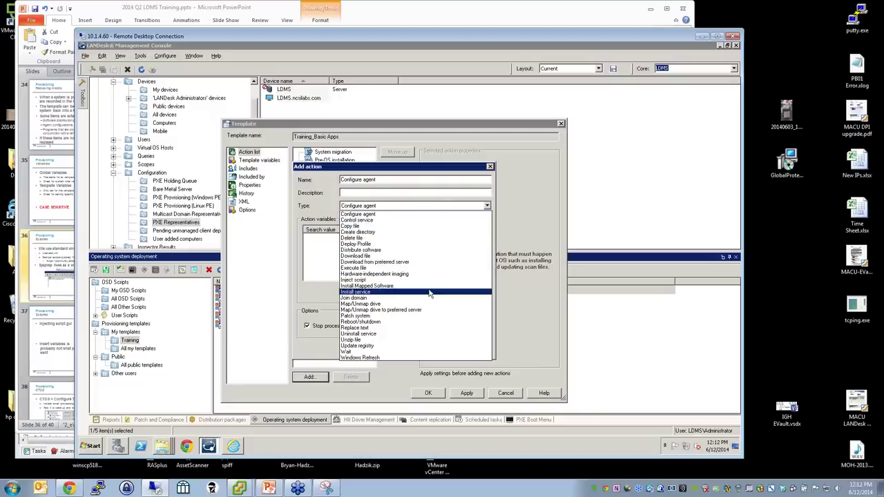
pyautogui.click(346, 304)
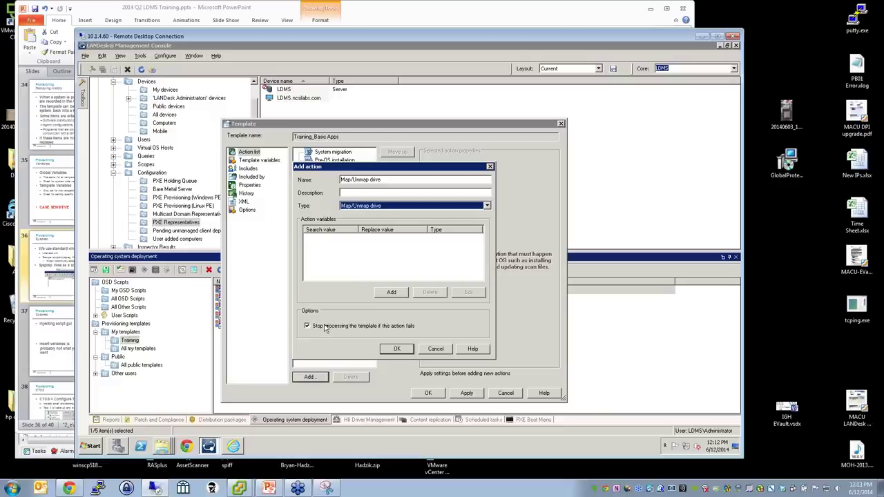
pyautogui.click(385, 206)
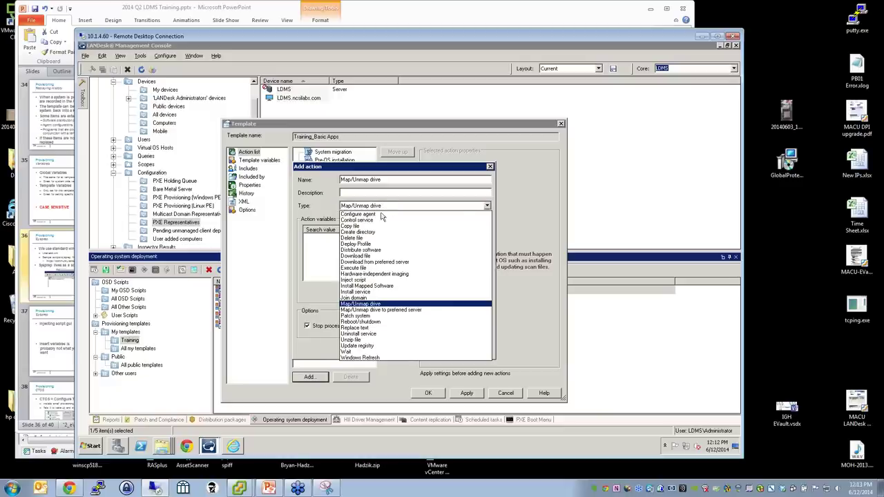
pyautogui.click(371, 237)
pyautogui.click(396, 349)
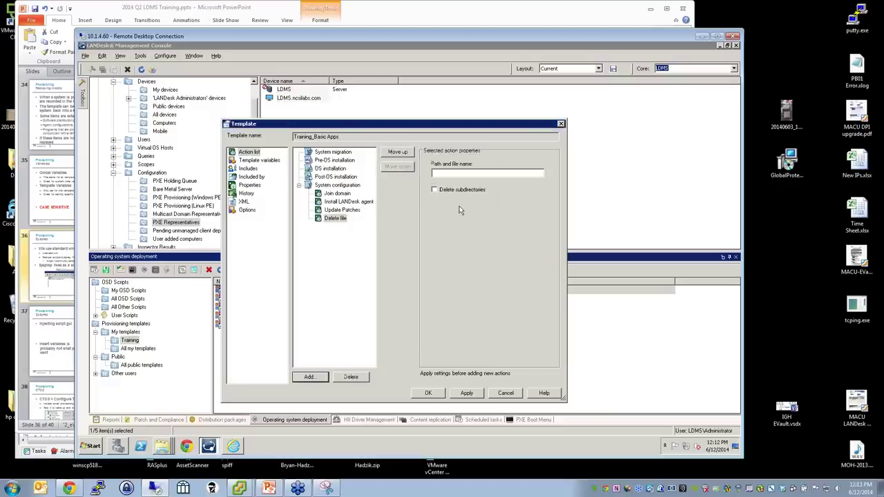
# Set the Delete file path to c:\pagefile.sys and toggle the action's option to stop processing the template if it fails
pyautogui.write('c:\\pagefile.sys')
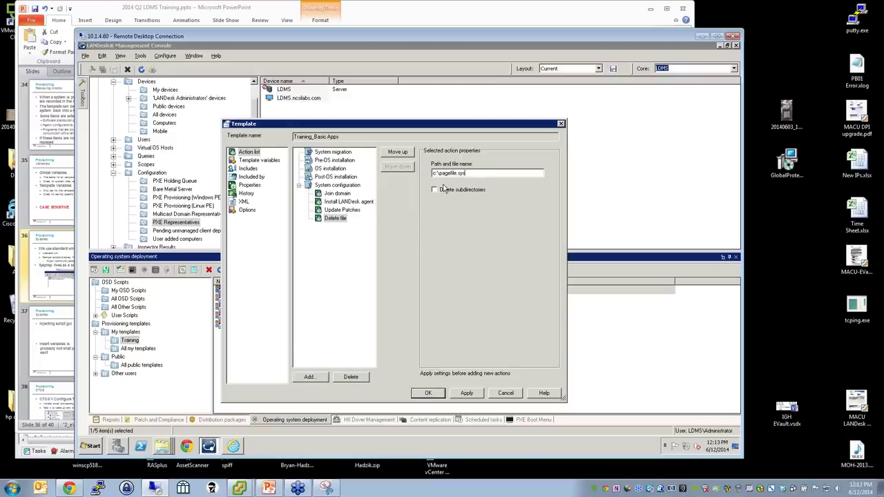
pyautogui.rightClick(334, 219)
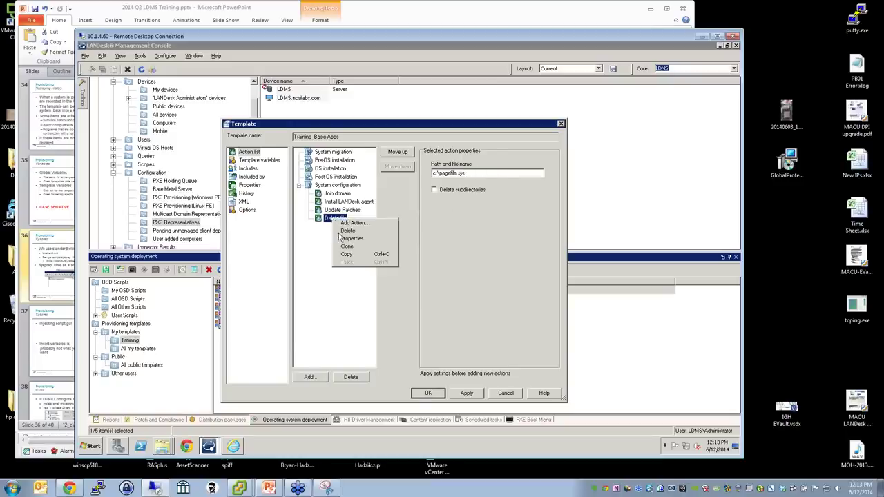
pyautogui.click(352, 239)
pyautogui.click(354, 337)
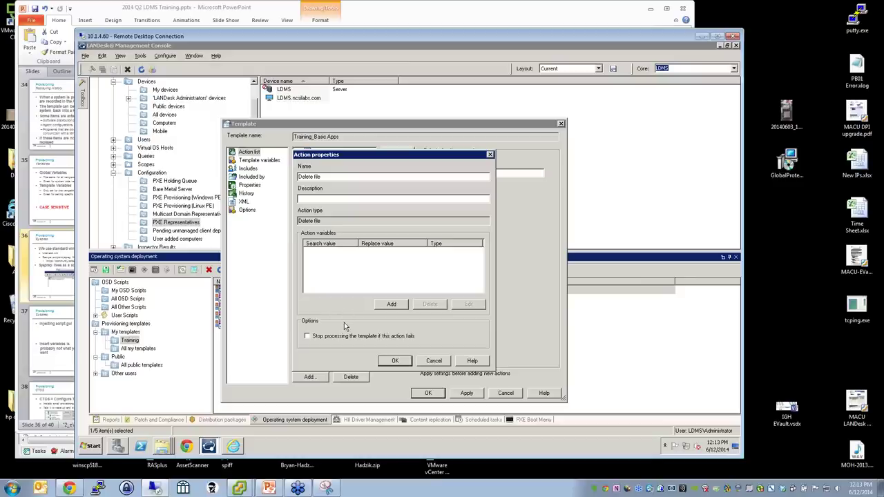
pyautogui.click(339, 338)
pyautogui.click(395, 361)
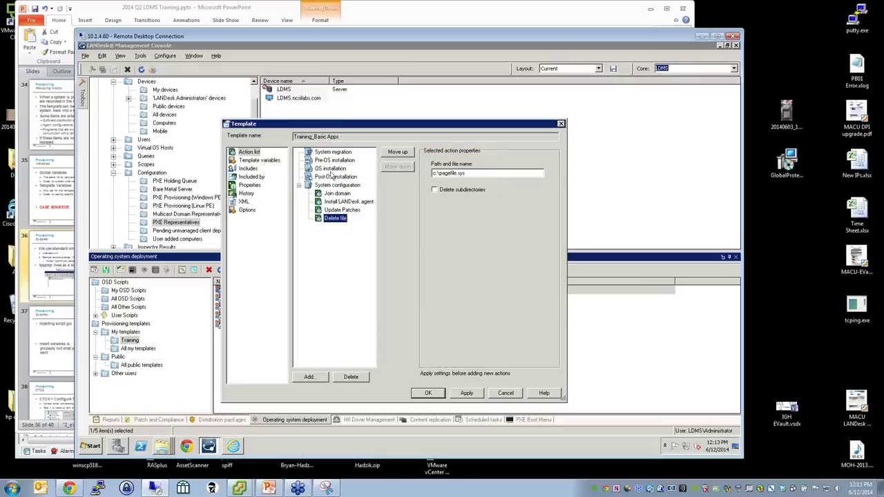
# Try to save the Training_Basic Apps template, and remove its Delete file action
pyautogui.click(428, 393)
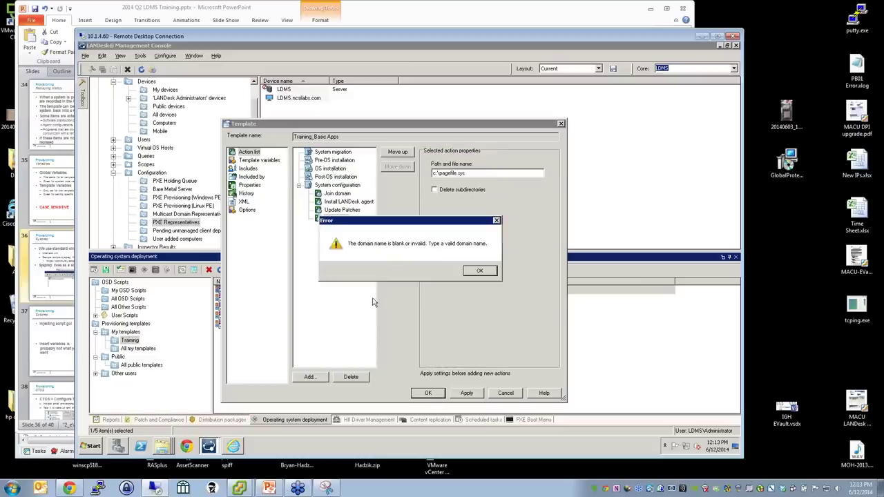
pyautogui.click(460, 268)
pyautogui.click(335, 218)
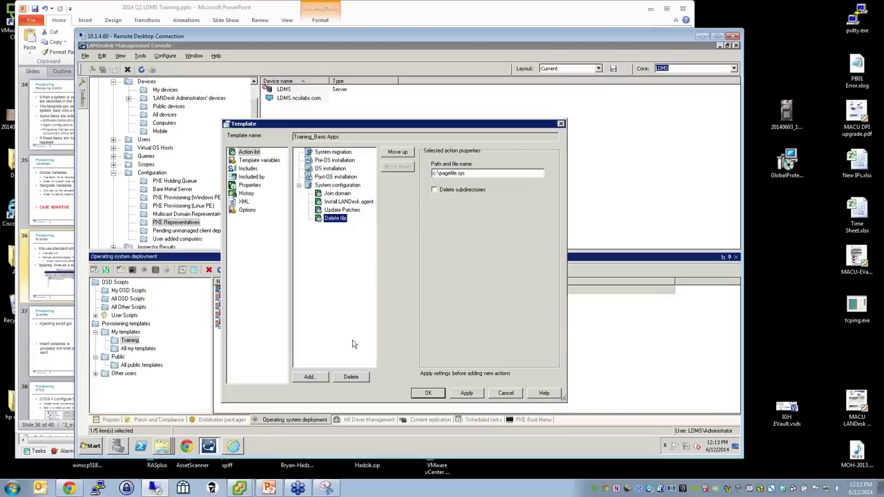
pyautogui.click(351, 376)
pyautogui.click(440, 270)
# Delete the Join domain and Install LANDesk agent actions, and close the Training_Basic Apps template without saving
pyautogui.click(337, 193)
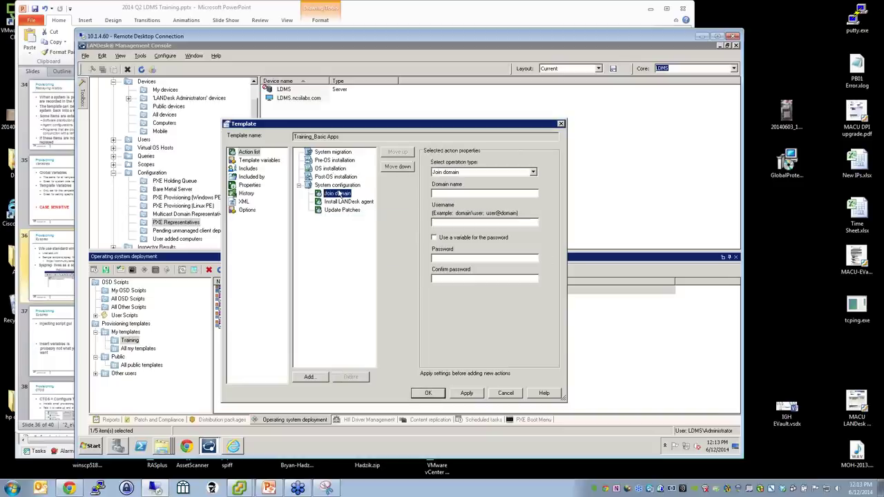
pyautogui.click(350, 378)
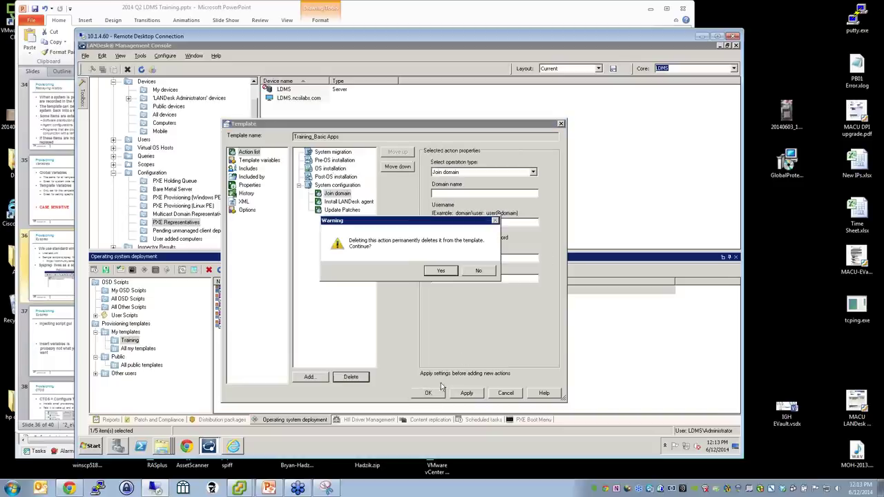
pyautogui.click(441, 270)
pyautogui.click(429, 393)
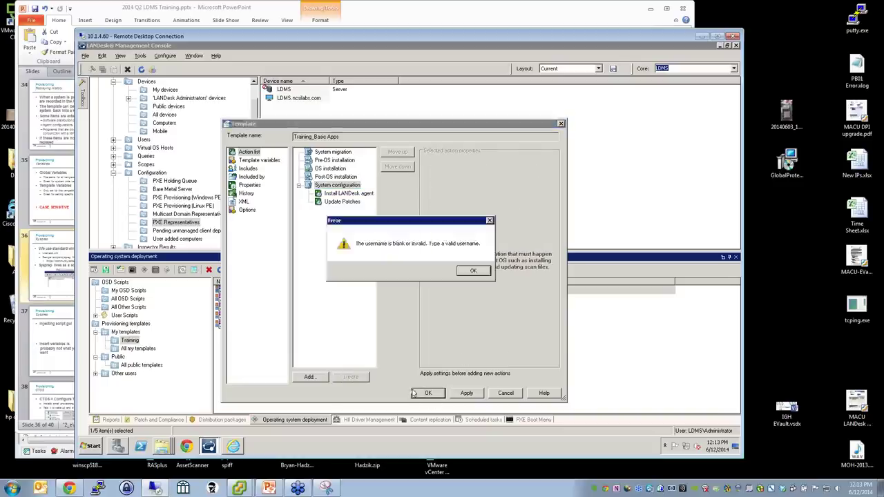
pyautogui.click(473, 270)
pyautogui.click(352, 194)
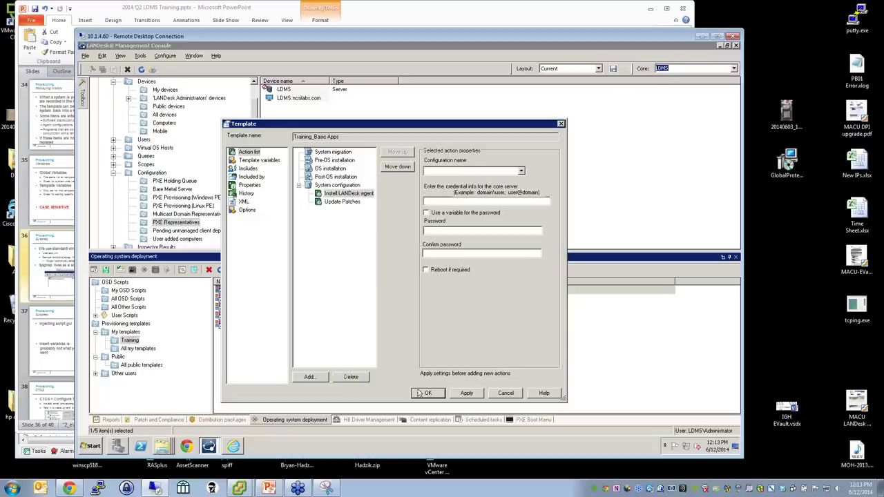
pyautogui.click(367, 377)
pyautogui.click(438, 272)
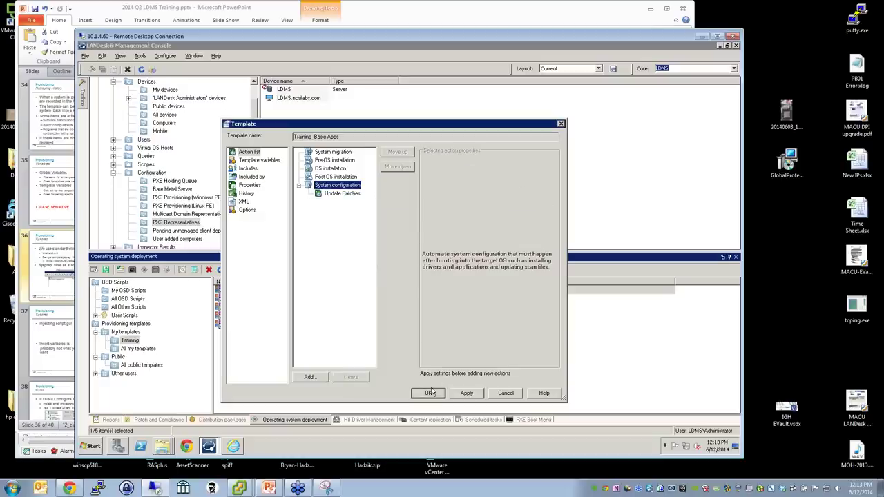
pyautogui.click(506, 396)
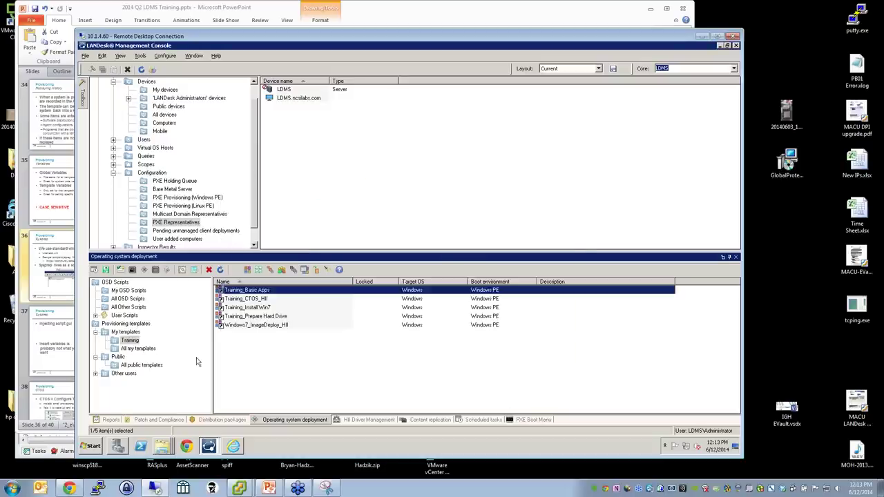
# Create a template named Accounting Applications with boot environment Windows PE and target OS Windows, and open it for editing
pyautogui.rightClick(257, 343)
pyautogui.click(280, 347)
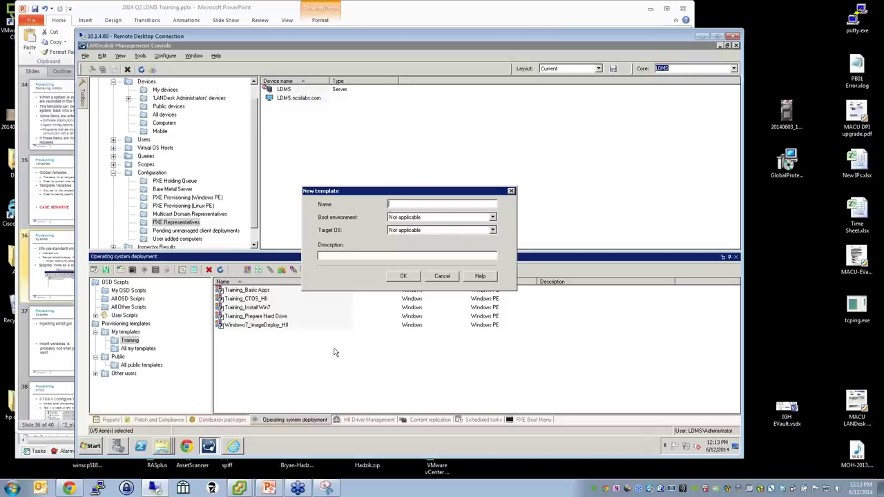
pyautogui.write('Accounting Applications')
pyautogui.click(417, 217)
pyautogui.click(414, 236)
pyautogui.click(414, 230)
pyautogui.click(414, 245)
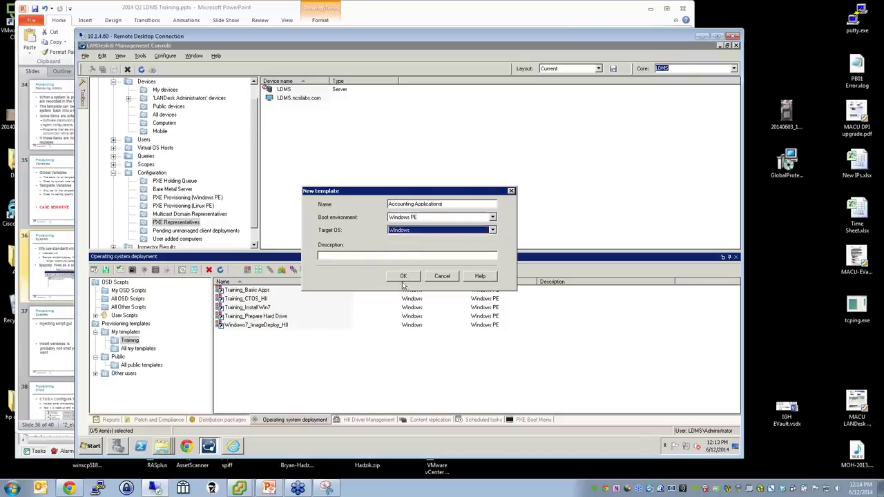
pyautogui.click(404, 275)
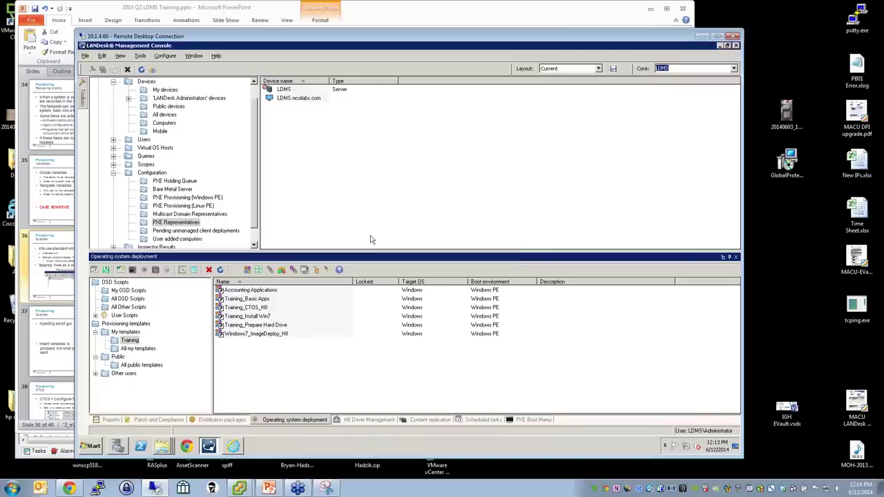
pyautogui.rightClick(247, 291)
pyautogui.click(263, 296)
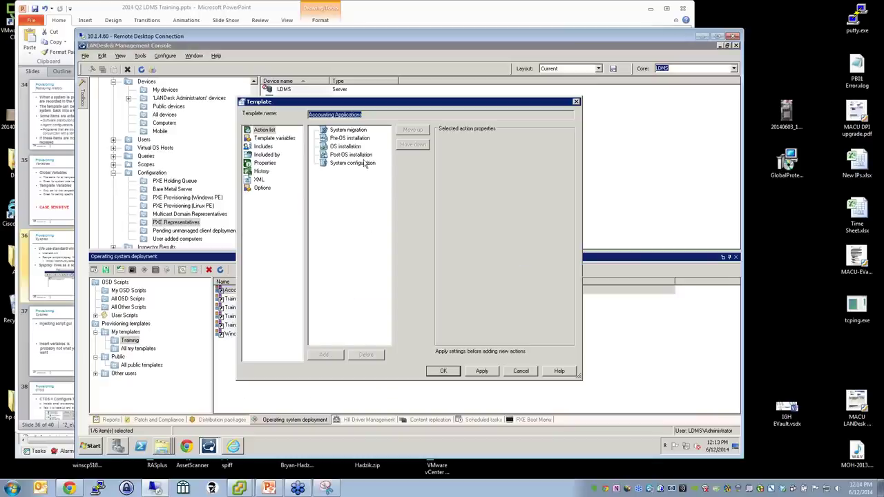
# Add a Distribute software action named Install Quickbooks to the System configuration section of the Accounting Applications template
pyautogui.click(363, 164)
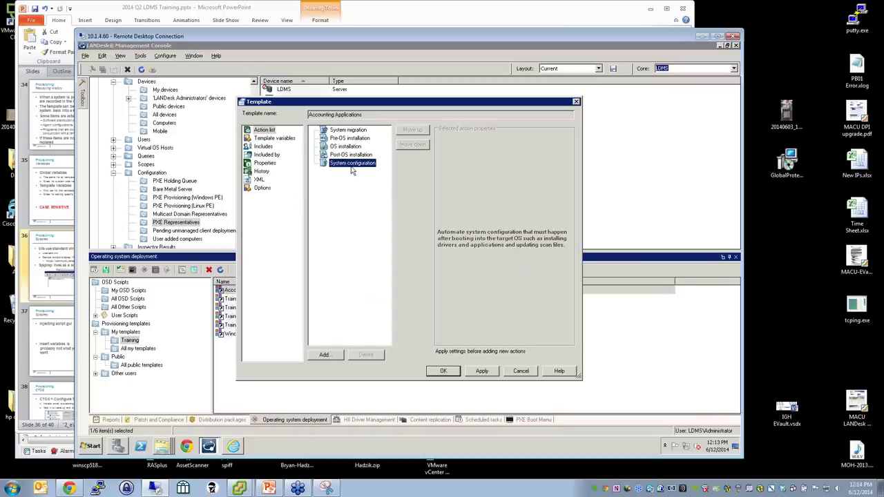
pyautogui.doubleClick(369, 171)
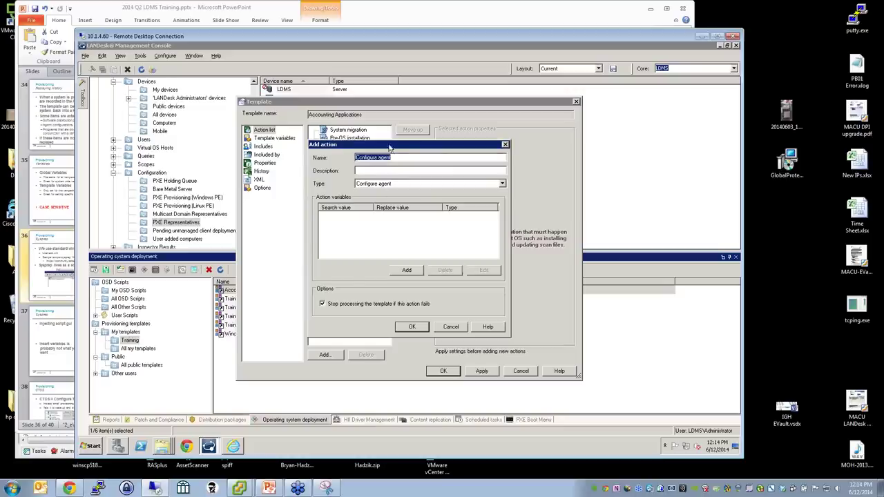
pyautogui.click(411, 183)
pyautogui.click(403, 228)
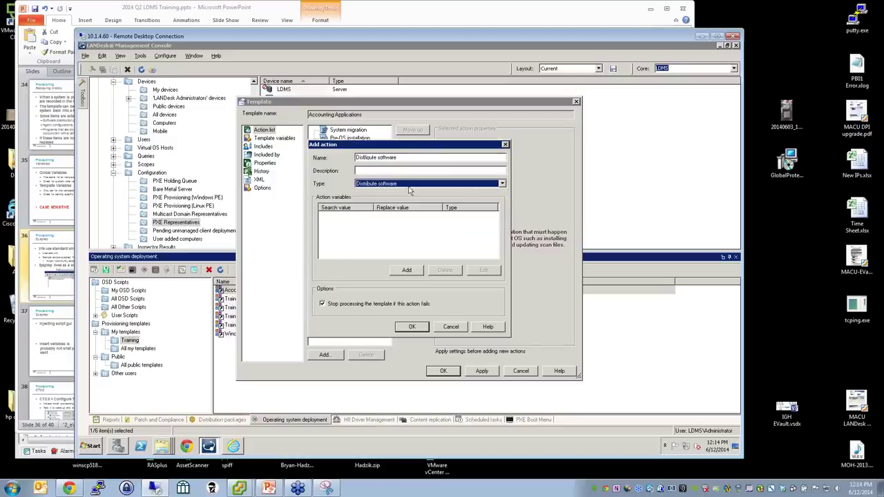
pyautogui.write('Install')
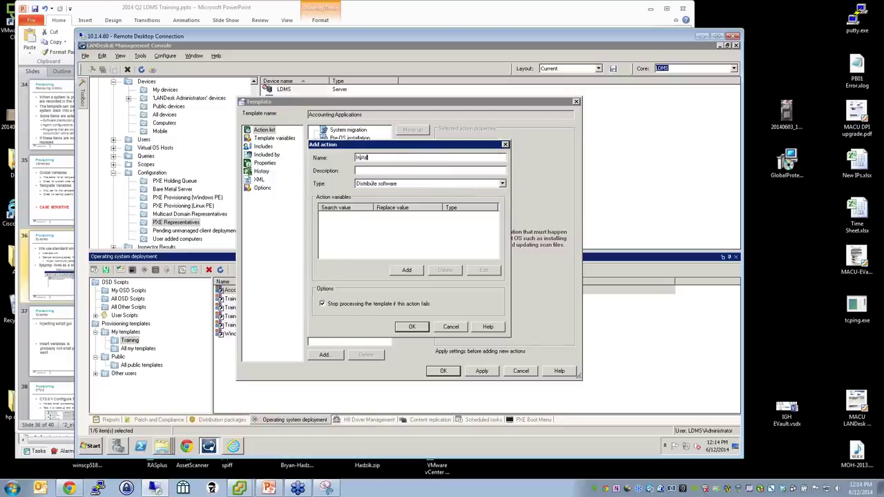
pyautogui.write(' Quickbooks')
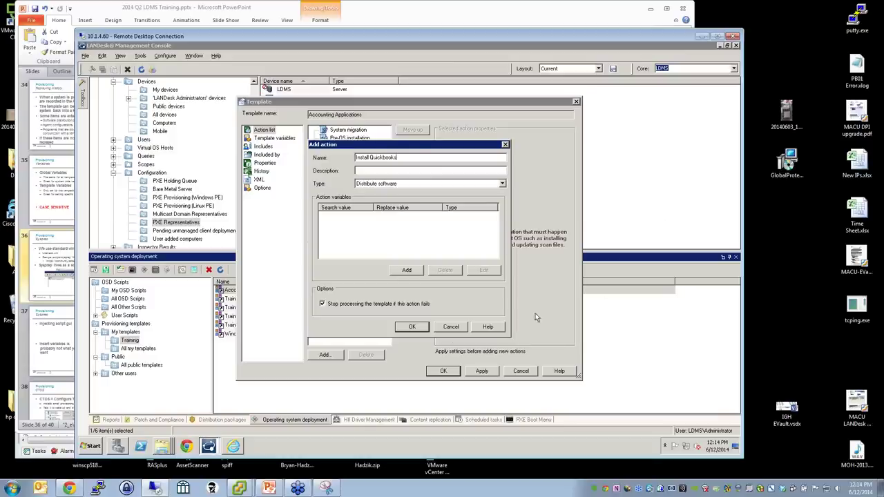
pyautogui.click(412, 327)
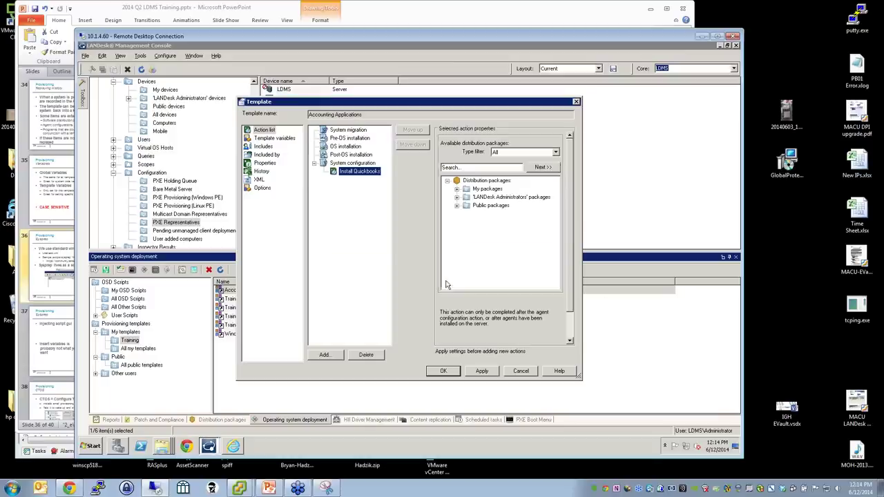
# Assign the public Windows Apps package Office 2010 Pro x32 Install to the Install Quickbooks action and save the template
pyautogui.click(457, 205)
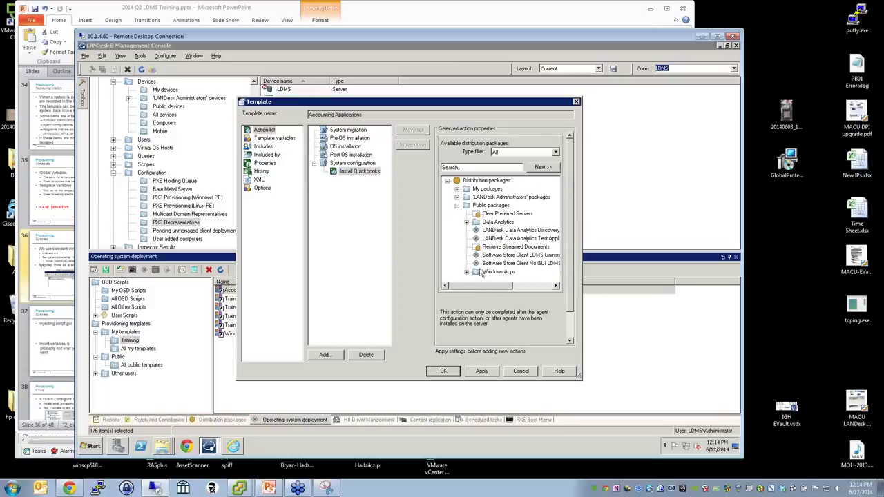
pyautogui.click(467, 271)
pyautogui.click(511, 272)
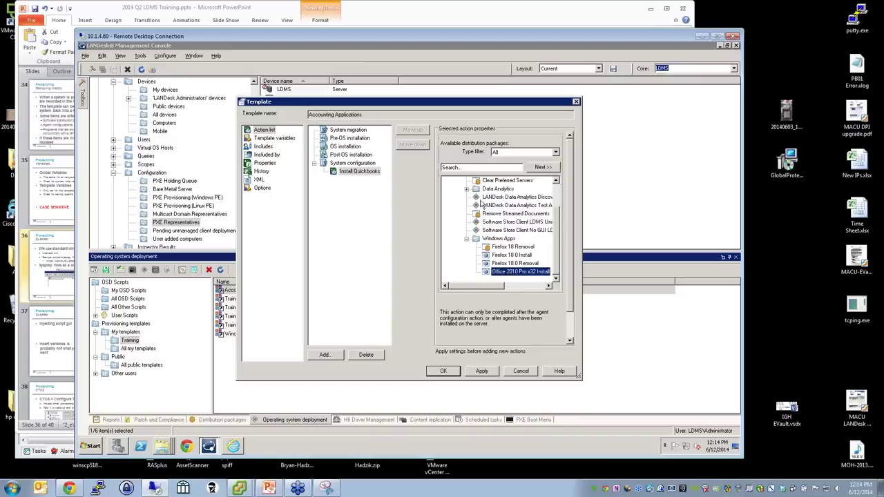
pyautogui.scroll(2, 489, 216)
pyautogui.scroll(-2, 489, 215)
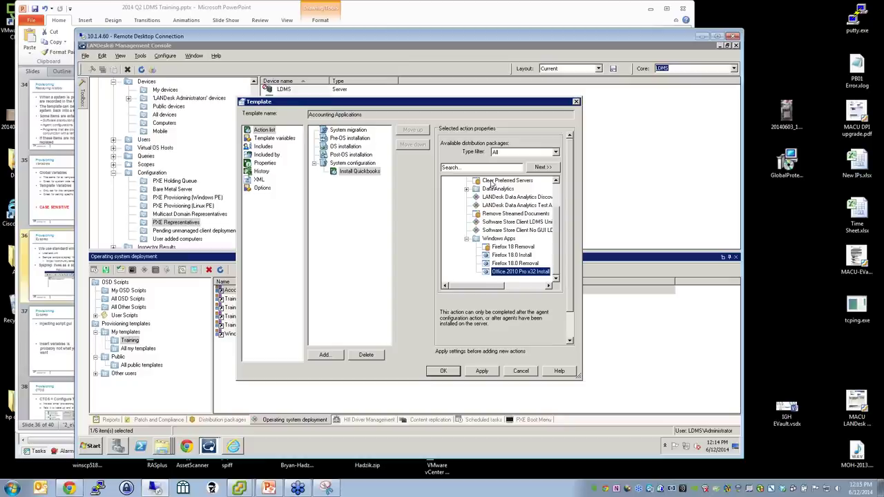
pyautogui.click(444, 371)
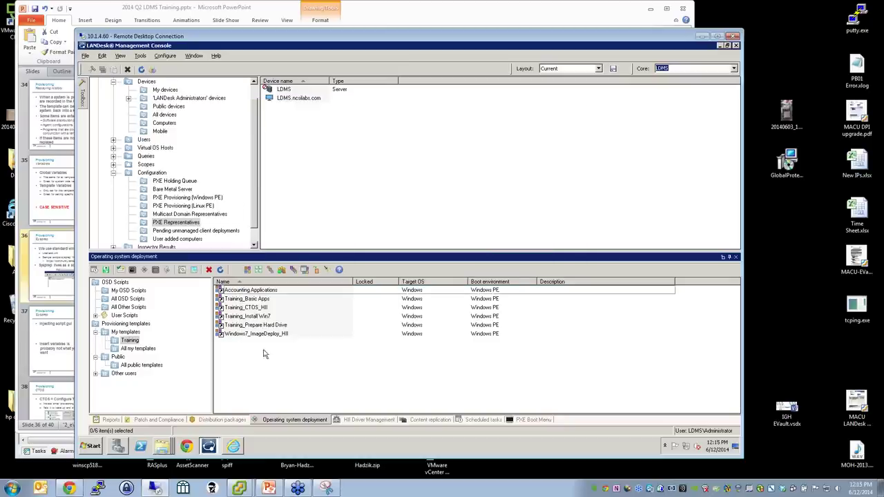
# Create a template named Training_Basic_Win7 with boot environment Windows PE and target OS Windows
pyautogui.rightClick(255, 373)
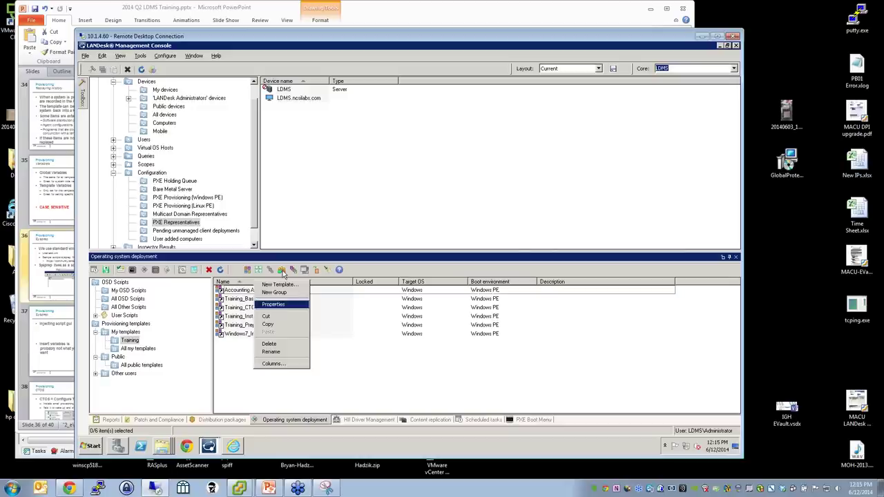
pyautogui.click(280, 286)
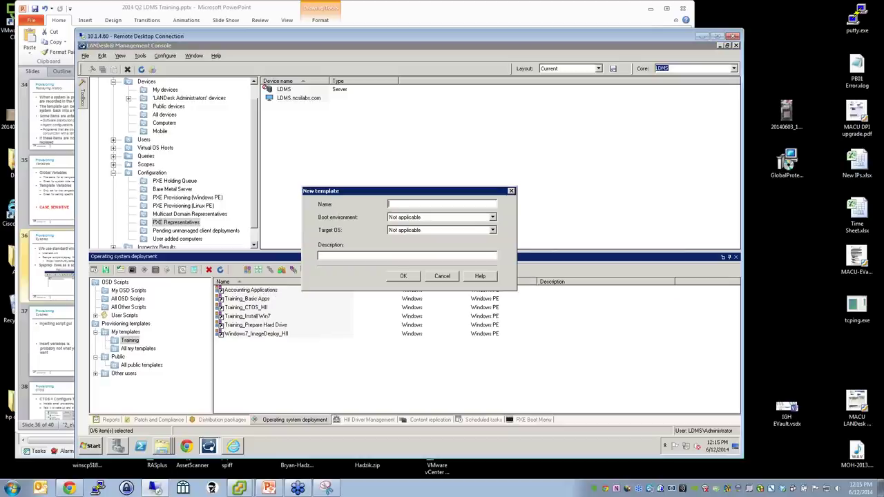
pyautogui.write('Training_B')
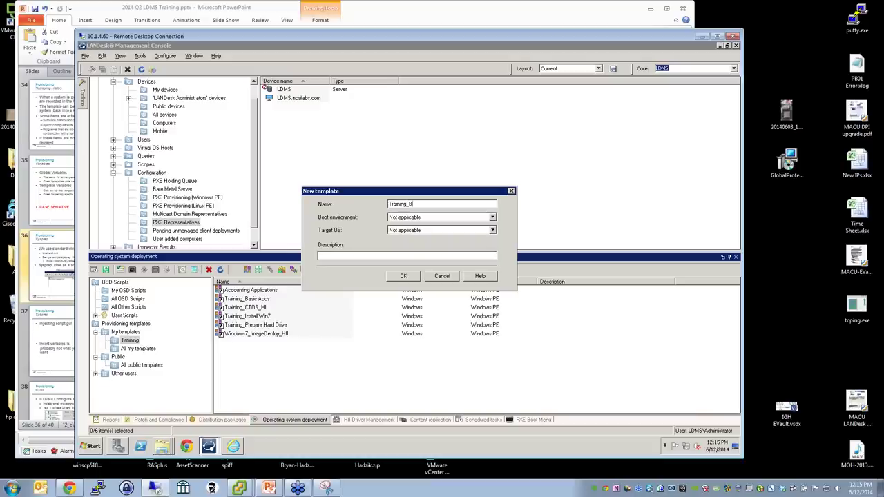
pyautogui.write('asic_Win7')
pyautogui.click(409, 217)
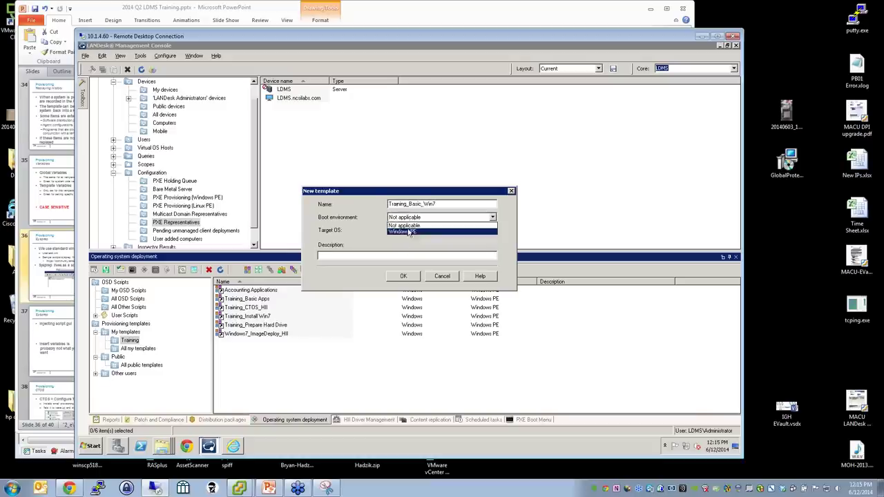
pyautogui.click(408, 233)
pyautogui.click(408, 230)
pyautogui.click(400, 245)
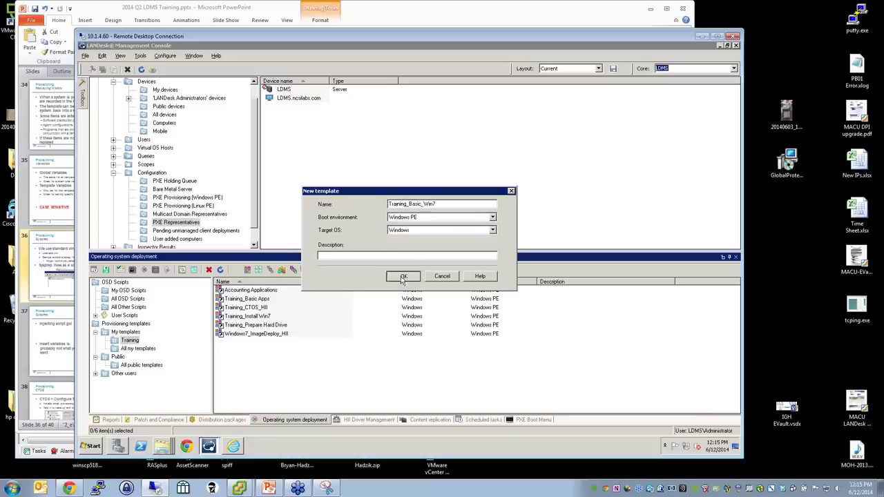
pyautogui.click(404, 275)
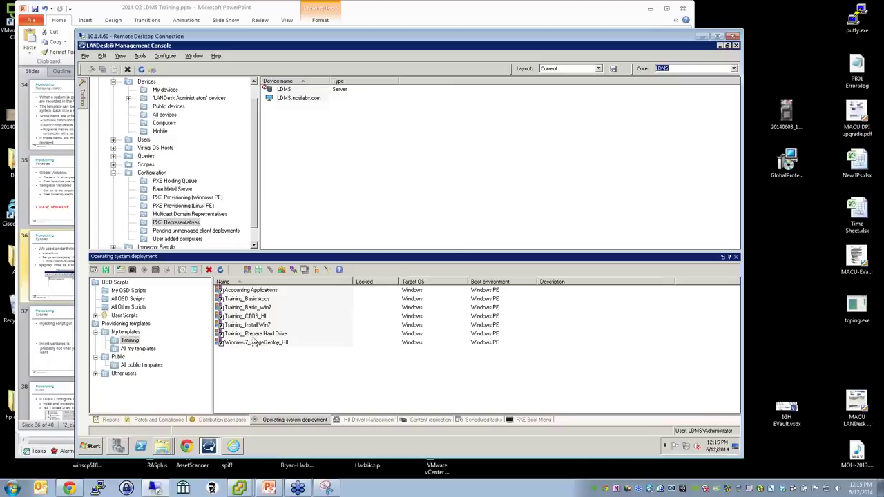
pyautogui.rightClick(257, 300)
pyautogui.click(269, 305)
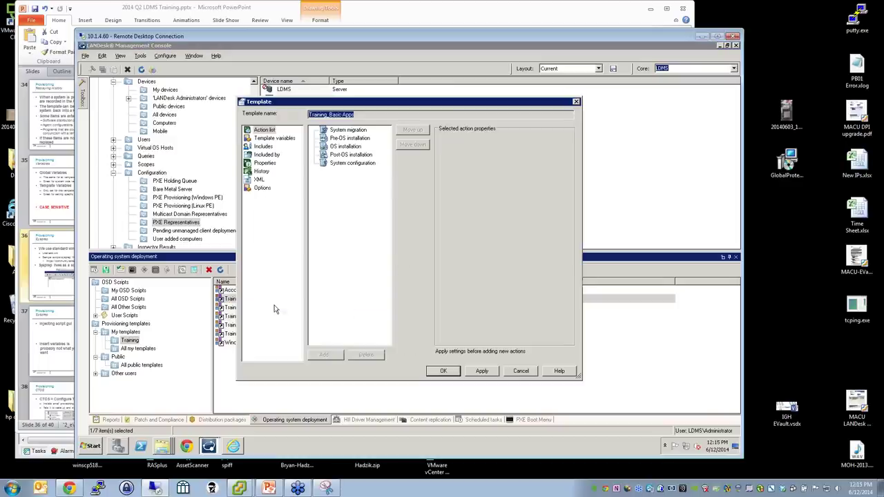
pyautogui.click(520, 371)
# Open the Training_Basic_Win7 template for editing and include the Training_Prepare Hard Drive template in it
pyautogui.click(287, 308)
pyautogui.rightClick(287, 308)
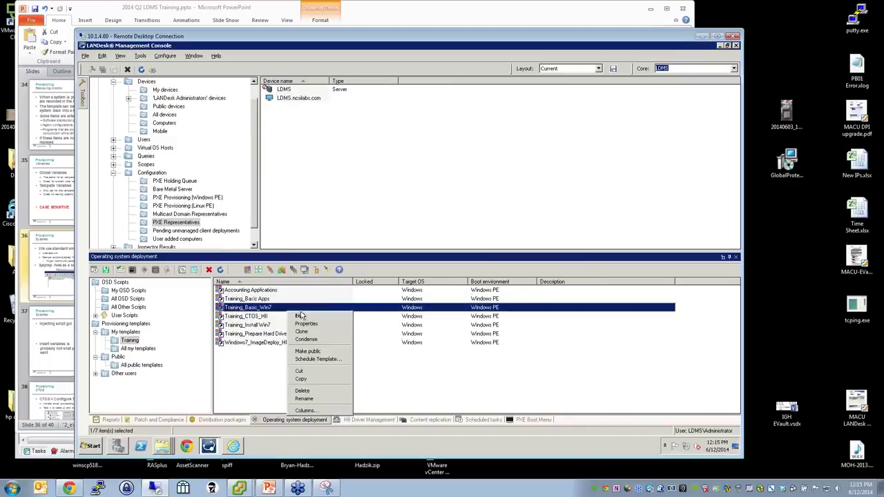
pyautogui.click(299, 313)
pyautogui.click(265, 147)
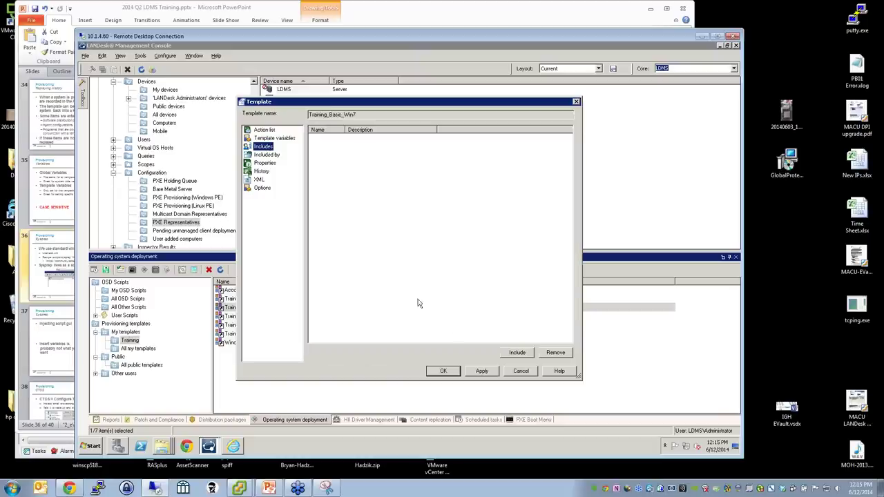
pyautogui.click(516, 353)
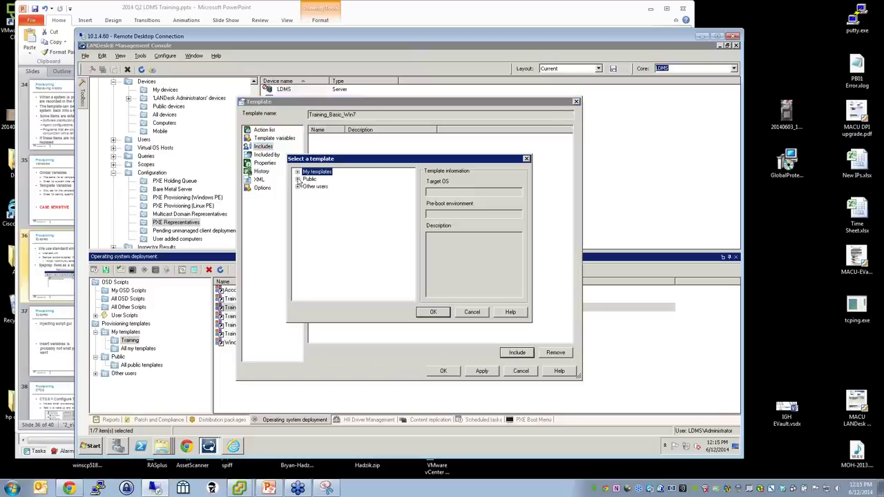
pyautogui.click(297, 172)
pyautogui.click(306, 179)
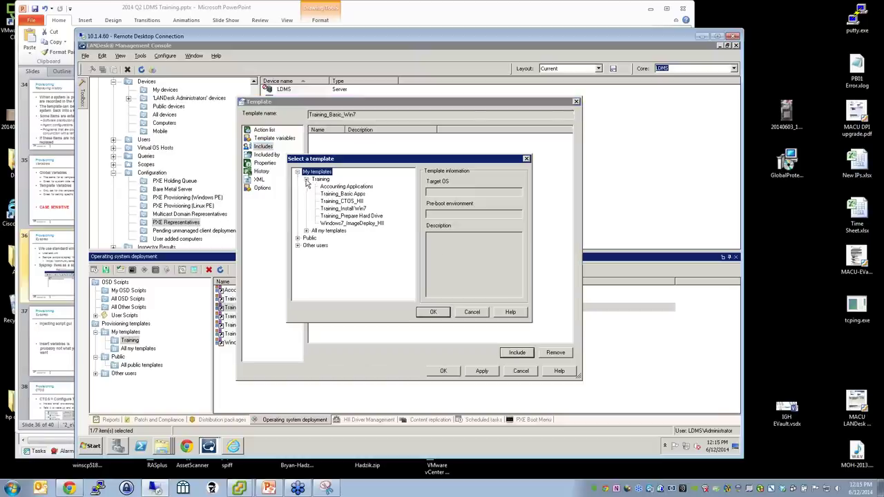
pyautogui.click(352, 216)
pyautogui.click(433, 312)
# Include the Training_Install Win7 template from the Training group in Training_Basic_Win7
pyautogui.click(517, 353)
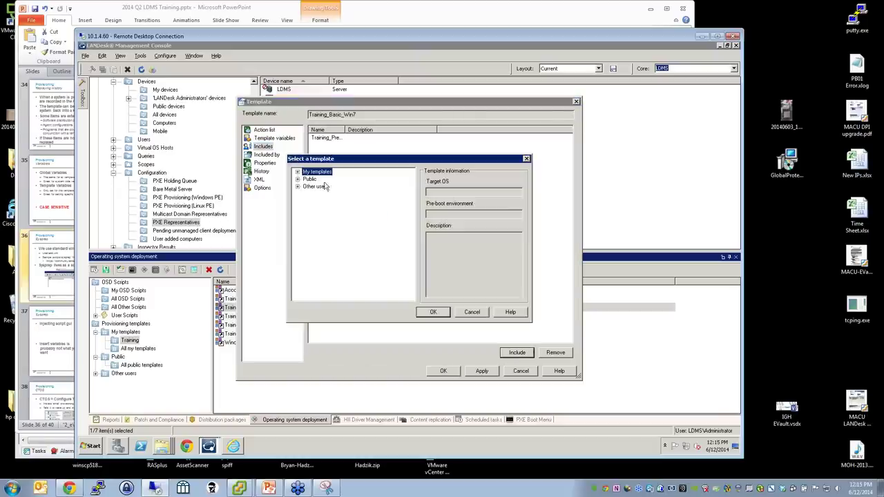
pyautogui.click(297, 172)
pyautogui.click(306, 187)
pyautogui.click(306, 186)
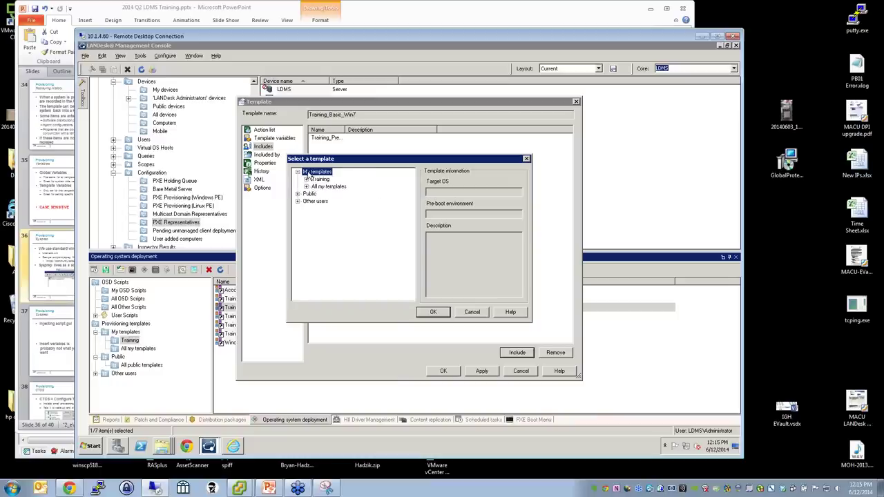
pyautogui.click(306, 179)
pyautogui.click(344, 209)
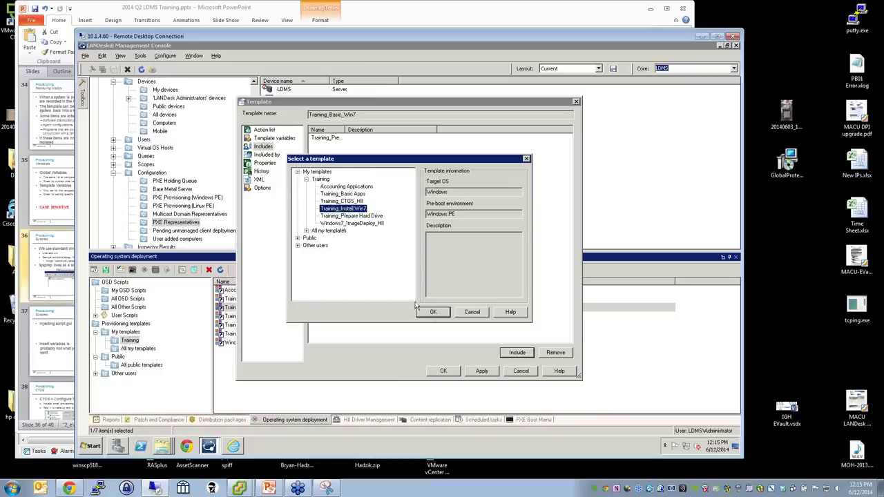
pyautogui.click(432, 313)
# Include the Training_CTOS_HII template in Training_Basic_Win7 and widen the Name column of the included templates list
pyautogui.click(516, 353)
pyautogui.click(297, 172)
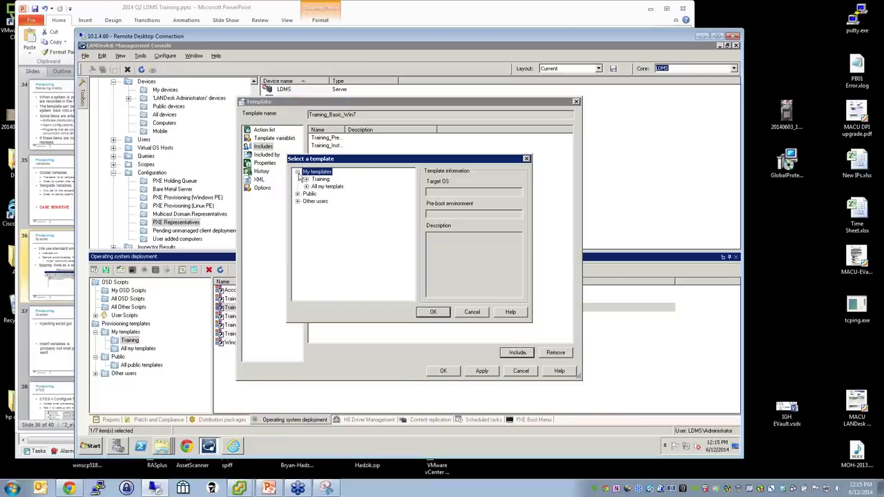
pyautogui.click(306, 179)
pyautogui.click(353, 201)
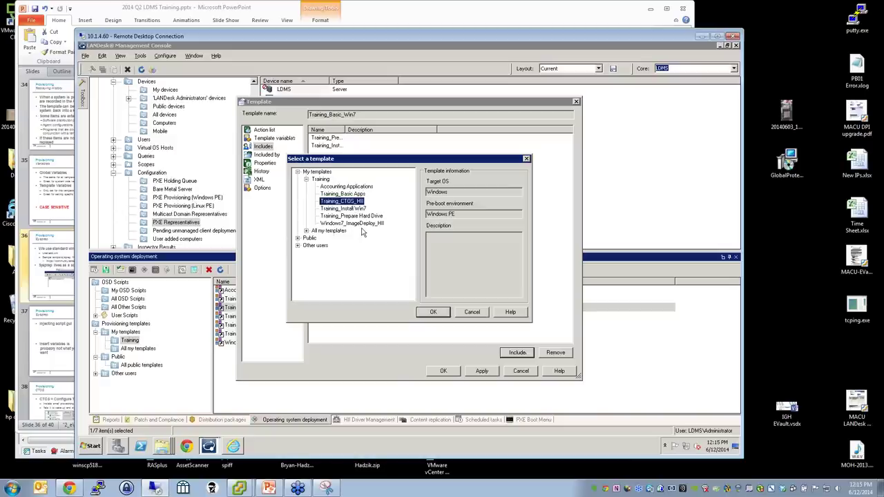
pyautogui.click(438, 313)
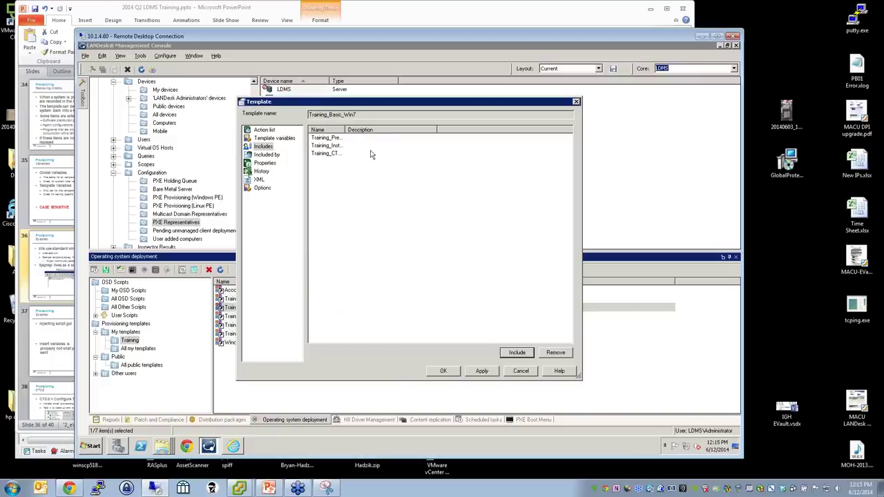
pyautogui.moveTo(343, 130); pyautogui.dragTo(387, 131)
# Include the Training_Basic Apps template in Training_Basic_Win7 and save the template
pyautogui.click(513, 354)
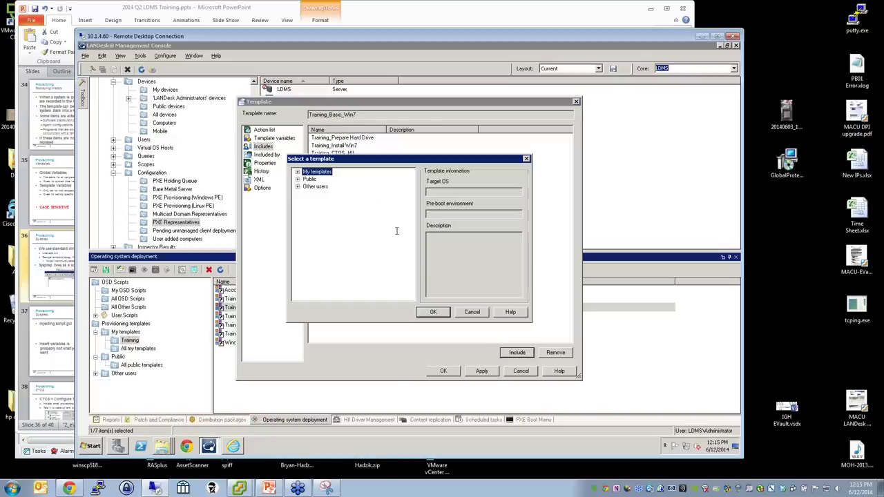
pyautogui.click(298, 172)
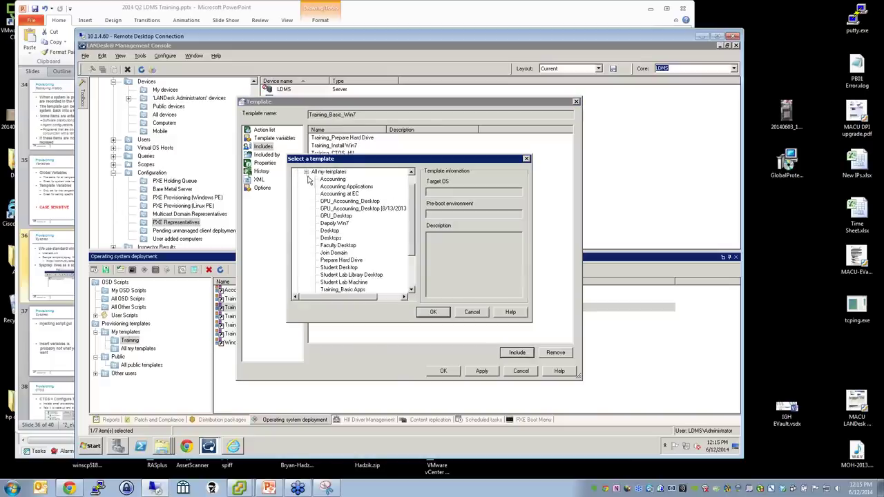
pyautogui.click(298, 173)
pyautogui.click(298, 172)
pyautogui.click(351, 194)
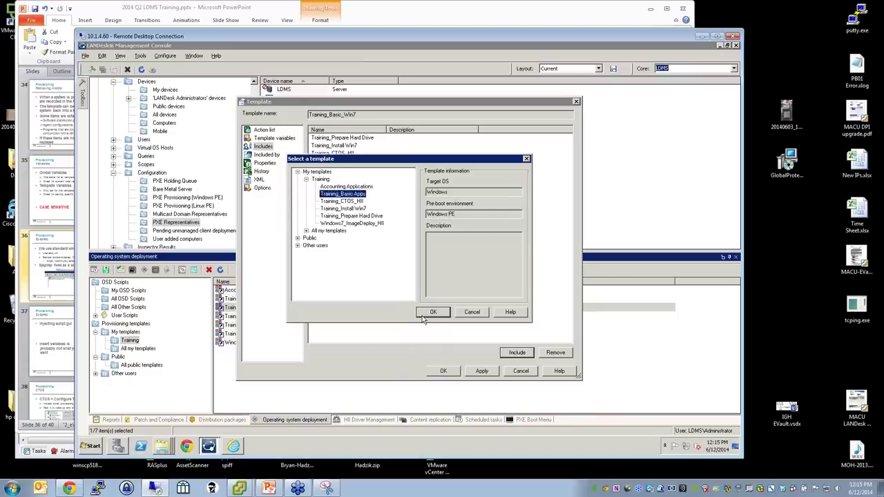
pyautogui.click(433, 312)
pyautogui.click(443, 371)
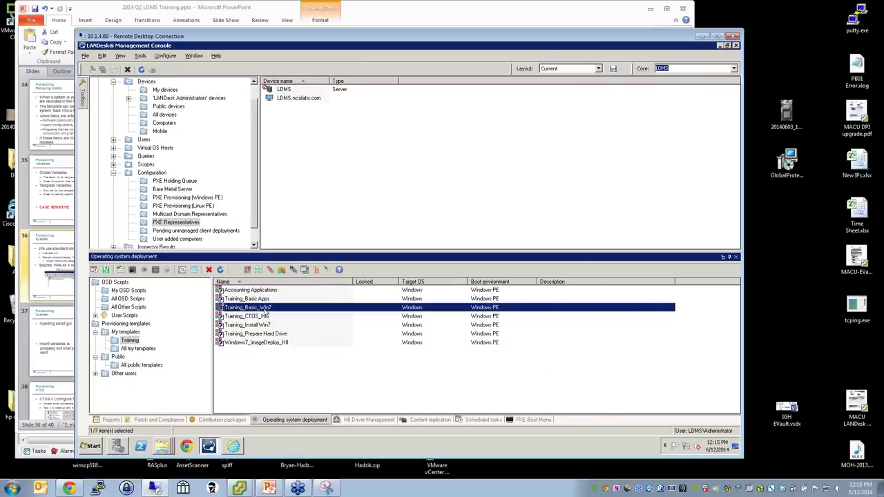
# Create a template named Training_Accounting_PC in the Training group with boot environment Windows PE and target OS Windows
pyautogui.rightClick(246, 368)
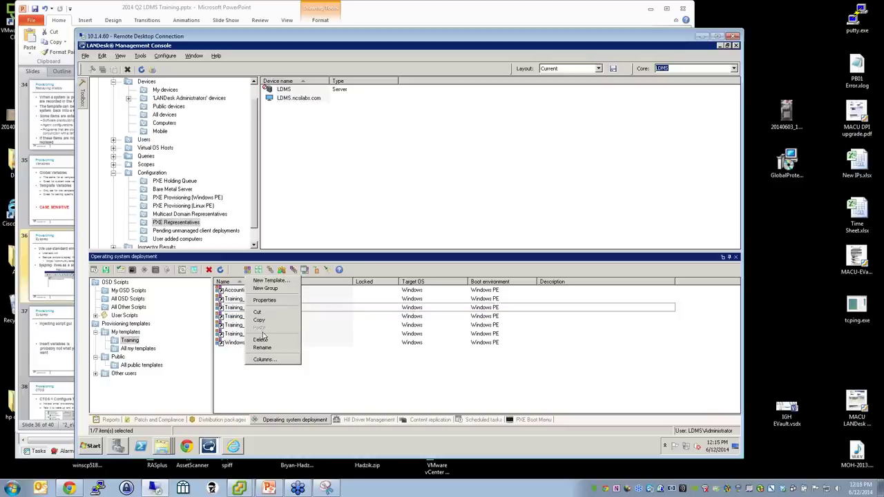
pyautogui.click(279, 287)
pyautogui.write('Accounting')
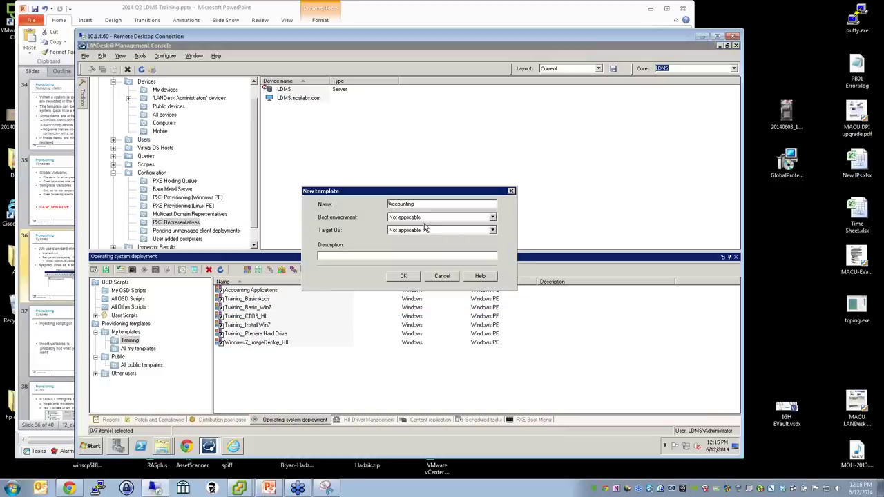
pyautogui.press('Home')
pyautogui.write('Training_Accounting')
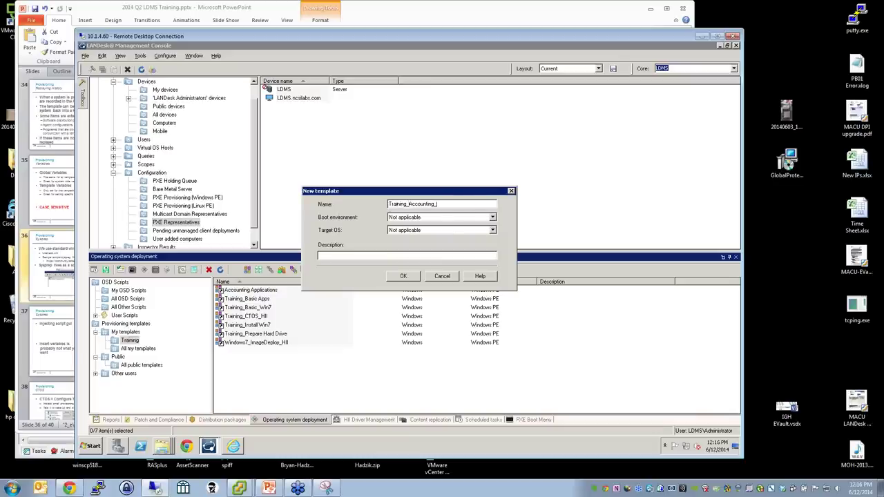
pyautogui.write('_PC')
pyautogui.click(442, 217)
pyautogui.click(435, 232)
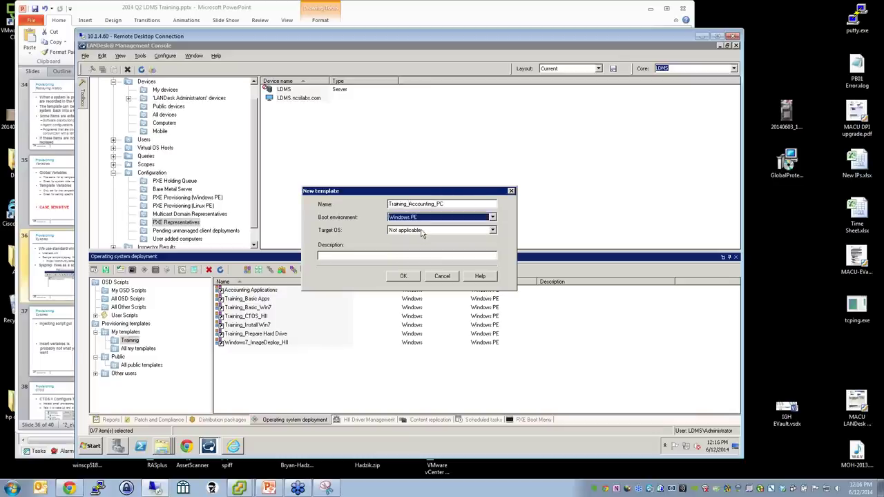
pyautogui.click(421, 230)
pyautogui.click(416, 247)
pyautogui.click(403, 277)
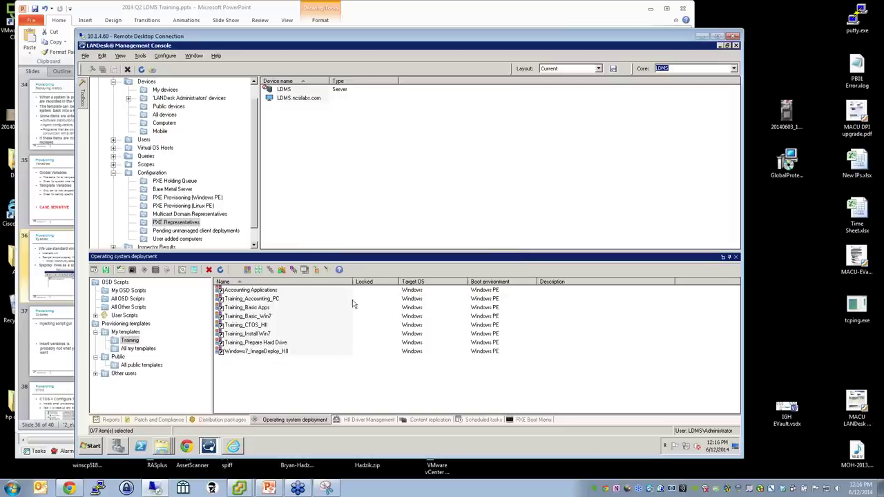
# Open the Training_Accounting_PC template for editing and include the Training_Basic_Win7 template from the Training group
pyautogui.rightClick(250, 302)
pyautogui.press('Escape')
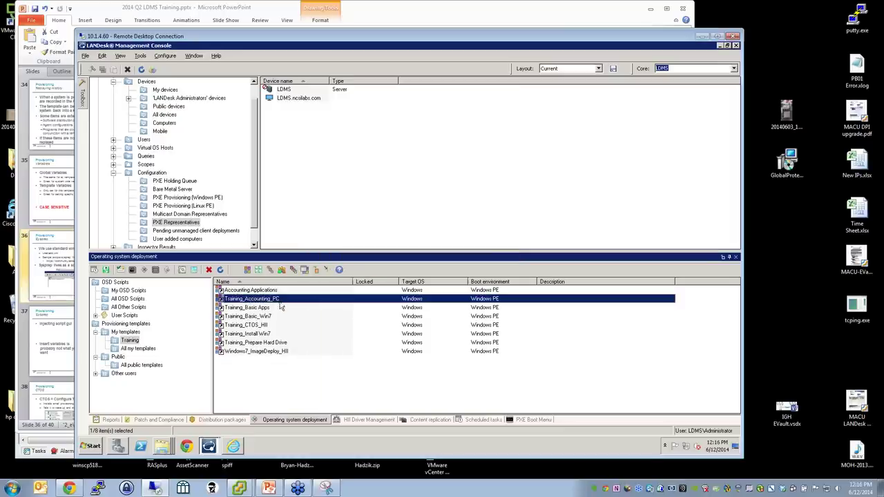
pyautogui.rightClick(278, 300)
pyautogui.click(289, 305)
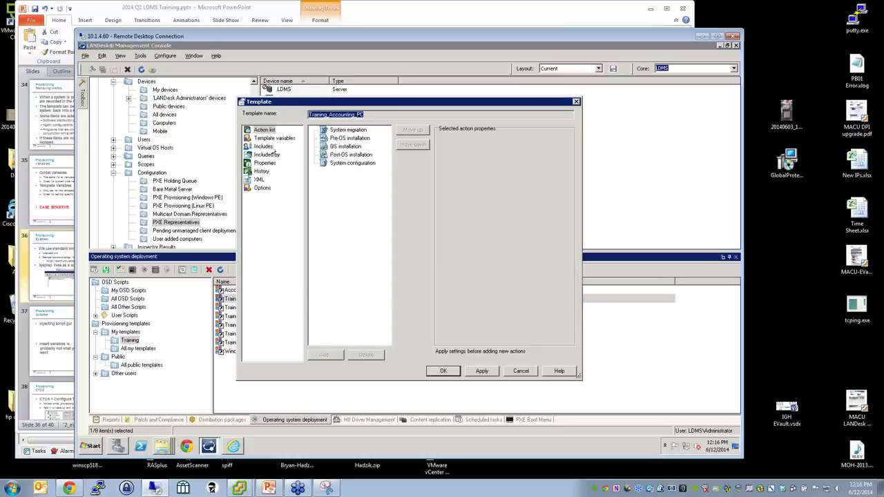
pyautogui.click(268, 147)
pyautogui.click(518, 352)
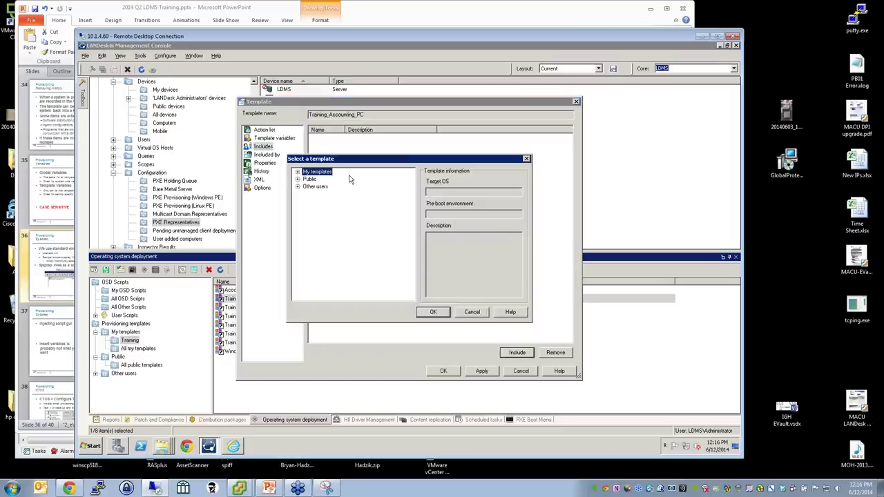
pyautogui.click(298, 172)
pyautogui.click(306, 179)
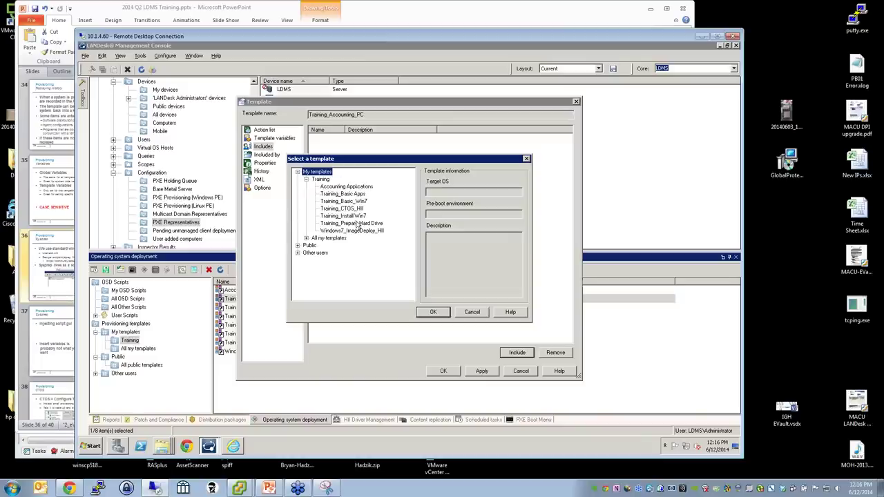
pyautogui.click(352, 202)
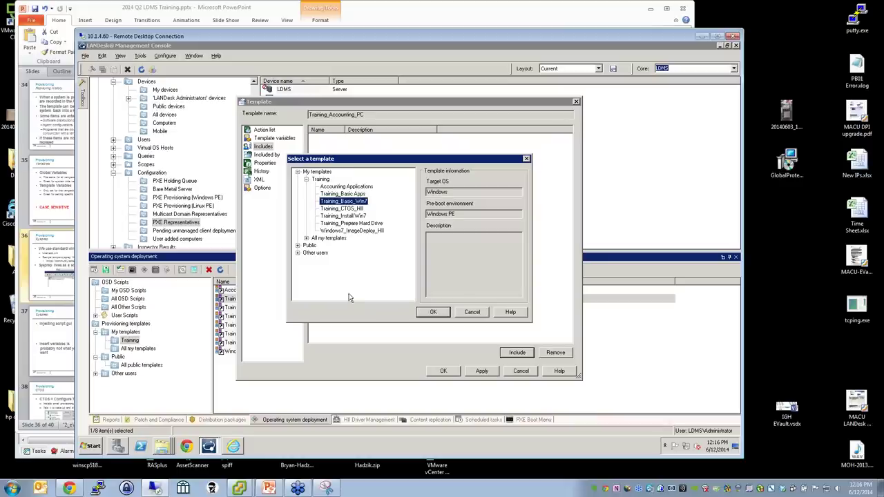
pyautogui.click(430, 312)
pyautogui.moveTo(345, 132); pyautogui.dragTo(357, 130)
# Examine where the included template's entries sit in the Training_Accounting_PC action list across the Pre-OS, OS and Post-OS installation sections
pyautogui.click(266, 131)
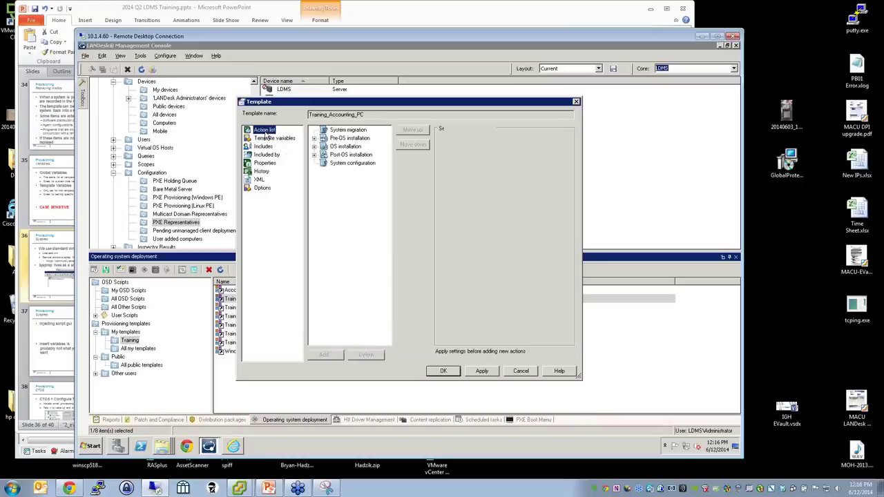
pyautogui.click(314, 146)
pyautogui.click(314, 139)
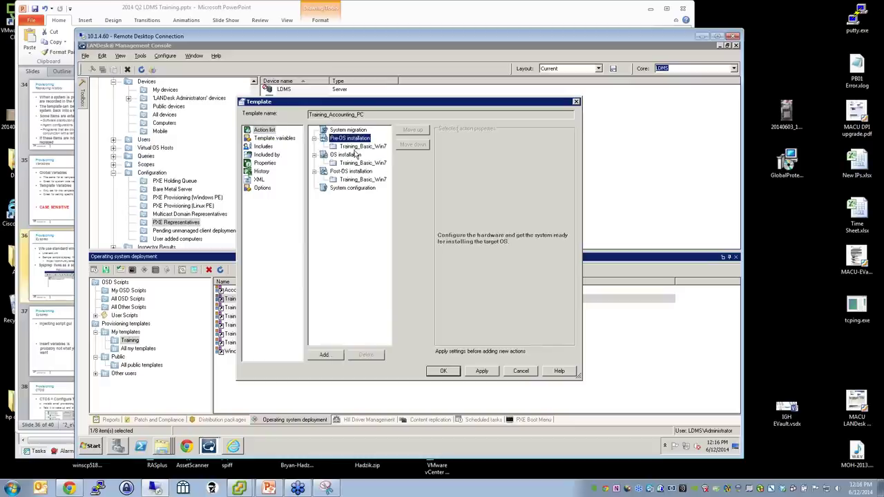
pyautogui.click(360, 146)
pyautogui.click(360, 163)
pyautogui.click(358, 179)
pyautogui.click(358, 163)
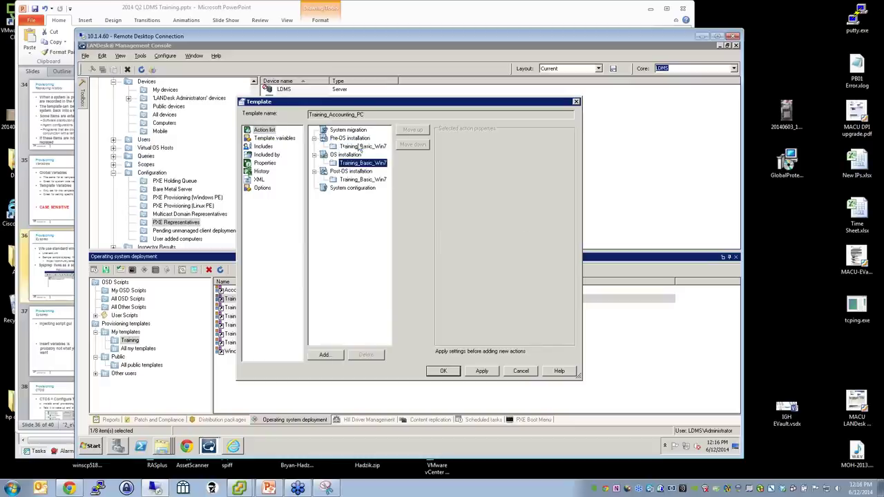
pyautogui.click(358, 146)
pyautogui.click(358, 163)
pyautogui.click(357, 147)
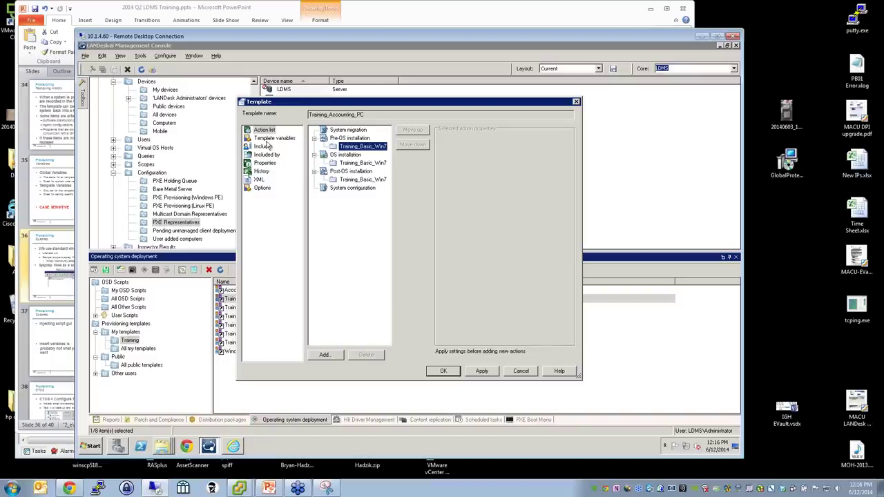
# Include the Accounting Applications template in Training_Accounting_PC and save the template
pyautogui.click(268, 146)
pyautogui.moveTo(357, 129); pyautogui.dragTo(387, 130)
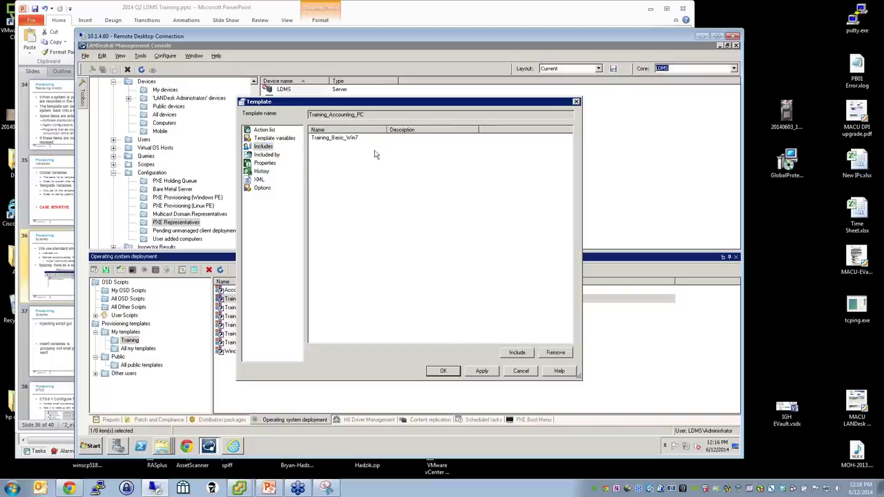
pyautogui.click(517, 353)
pyautogui.click(298, 172)
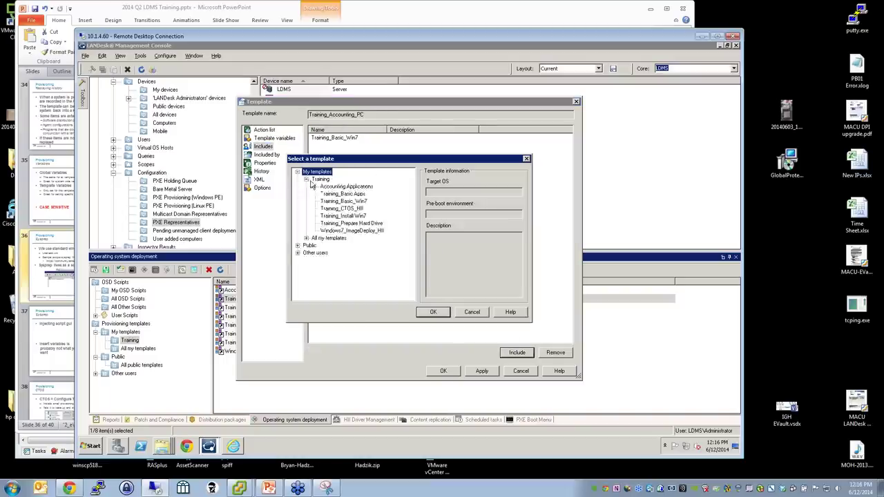
pyautogui.click(346, 186)
pyautogui.click(433, 313)
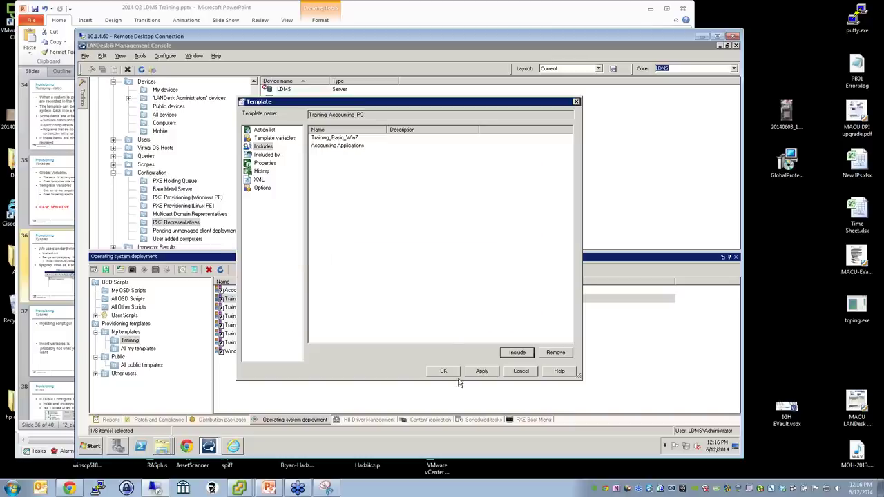
pyautogui.click(443, 371)
# Create a template named Laptop Applications with boot environment Windows PE and target OS Windows
pyautogui.rightClick(253, 396)
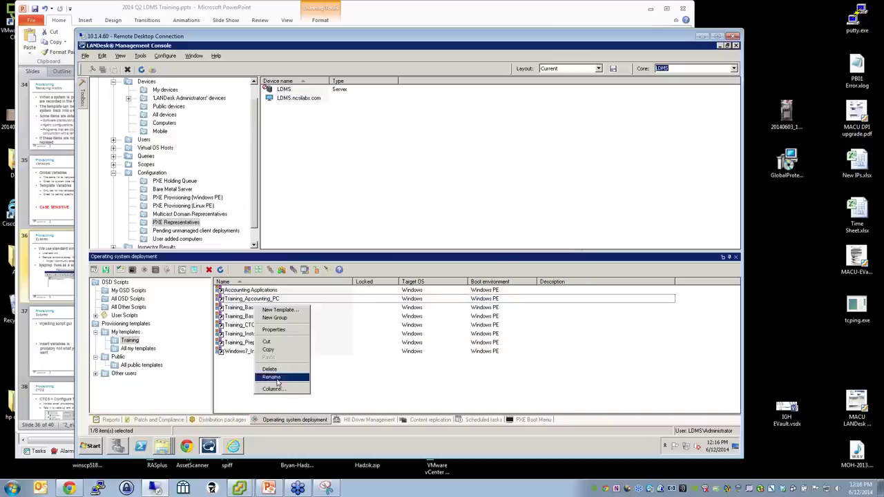
pyautogui.click(273, 315)
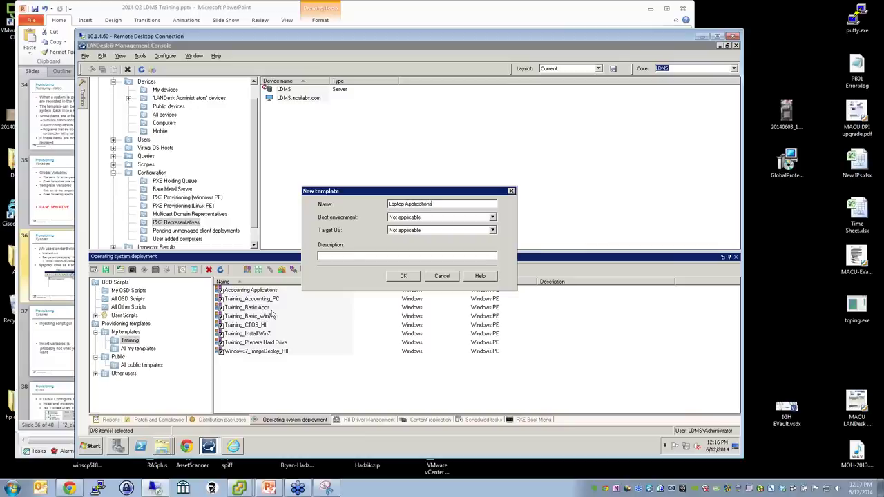
pyautogui.click(393, 218)
pyautogui.click(395, 231)
pyautogui.click(400, 230)
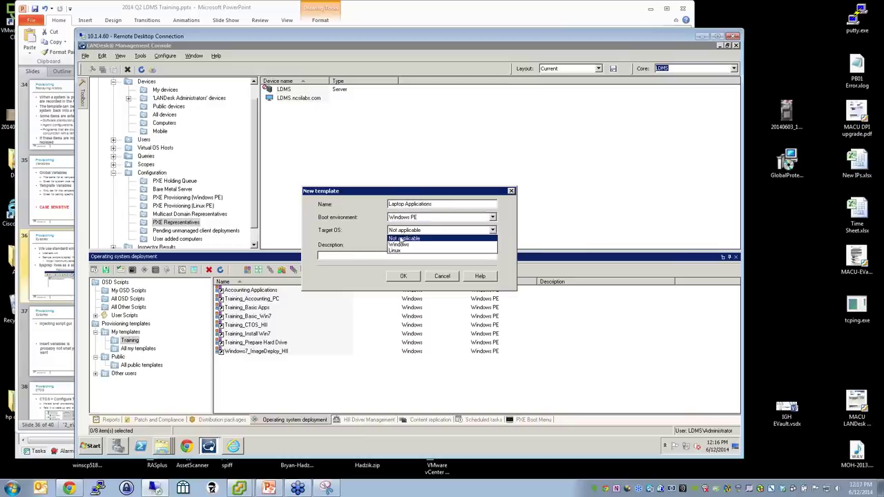
pyautogui.click(399, 244)
pyautogui.click(404, 276)
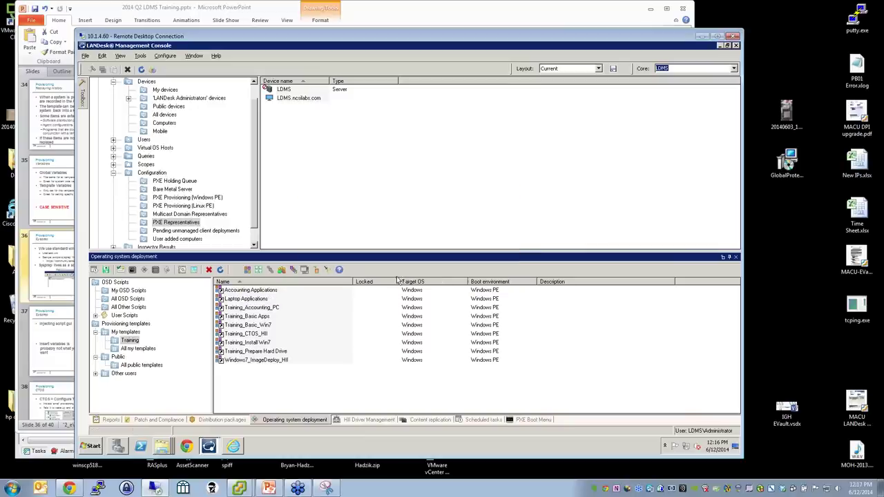
# Add a Distribute software action named Install VPN under System configuration in Laptop Applications, assign the Software Store Client LDMS Uninstall package, and save
pyautogui.rightClick(263, 300)
pyautogui.click(275, 307)
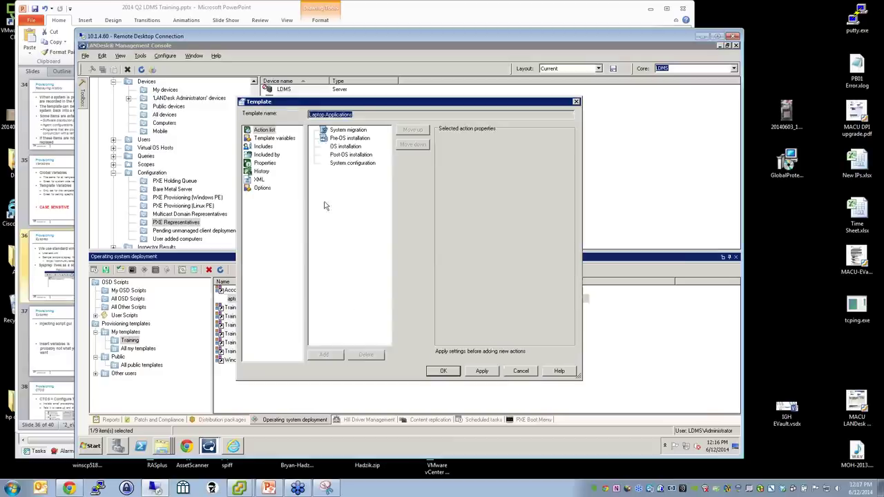
pyautogui.rightClick(339, 164)
pyautogui.click(362, 170)
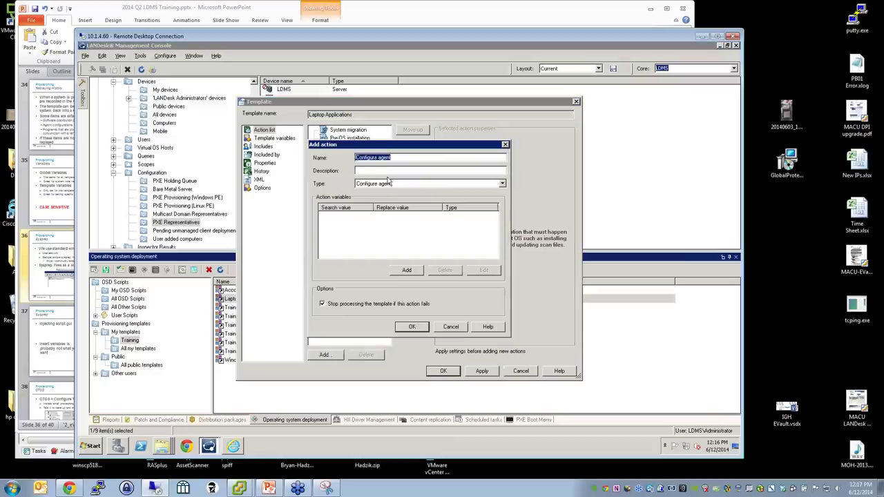
pyautogui.write('Om')
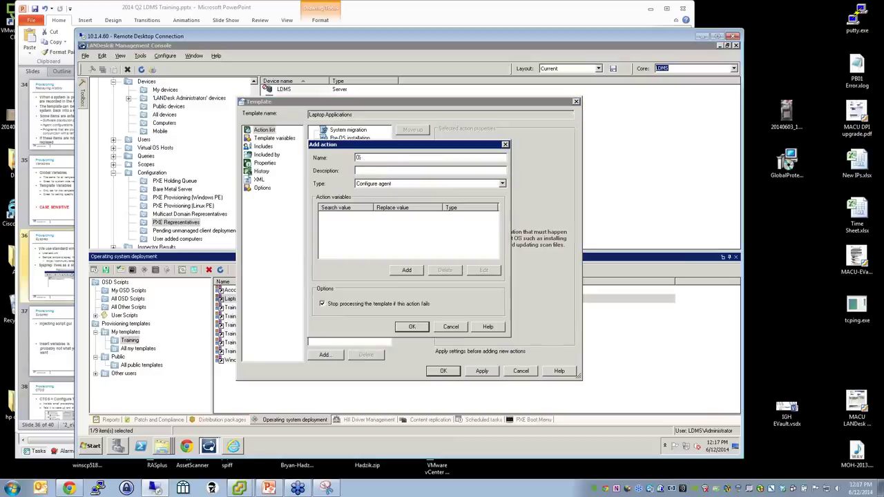
pyautogui.write('stall VPPN')
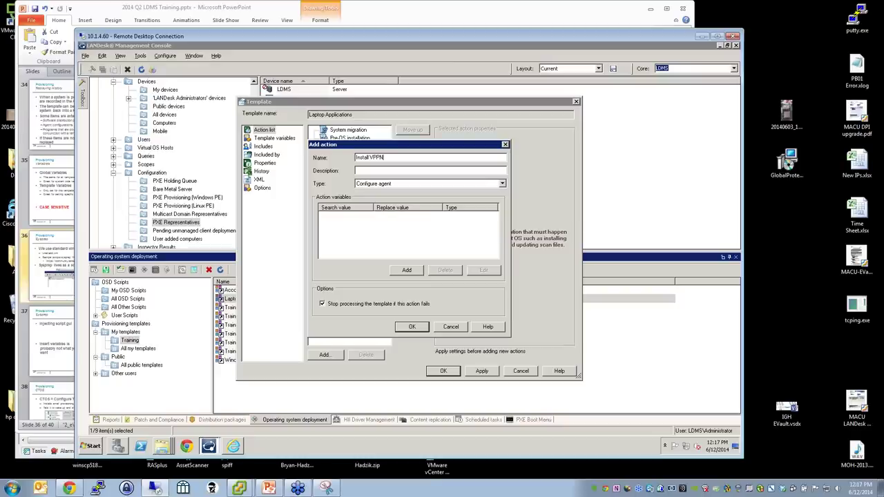
pyautogui.press('BackSpace')
pyautogui.click(396, 183)
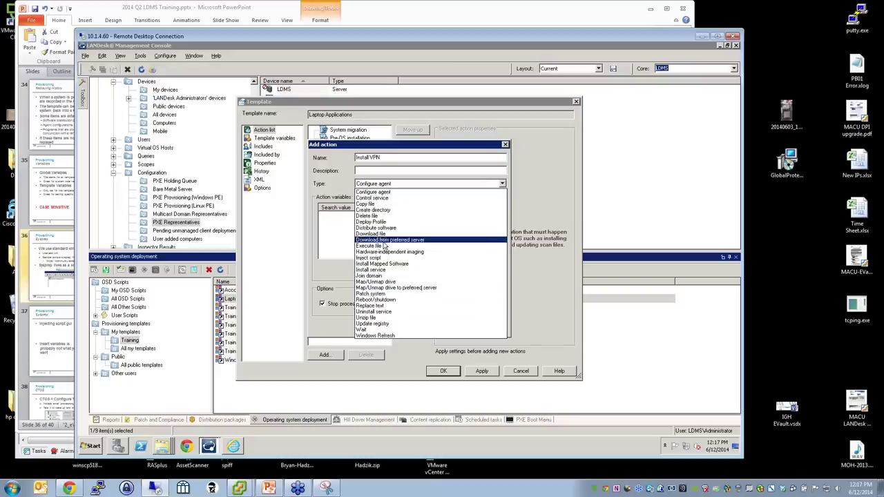
pyautogui.click(384, 228)
pyautogui.click(412, 326)
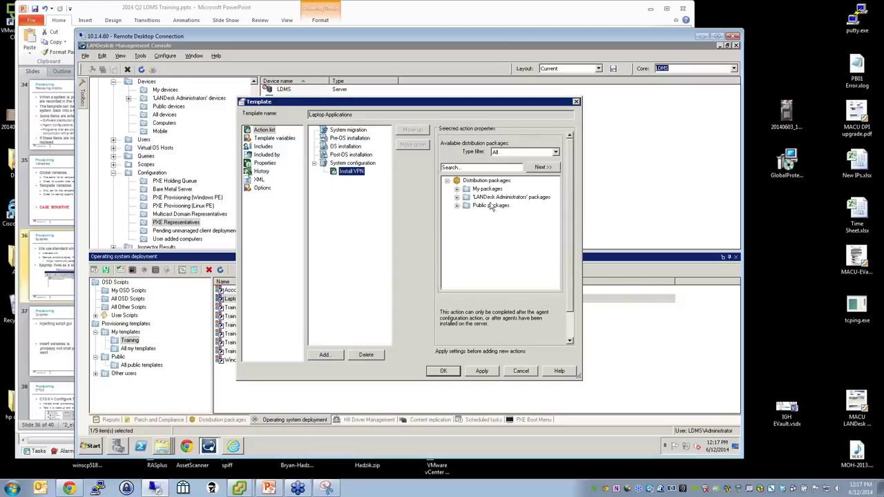
pyautogui.click(511, 255)
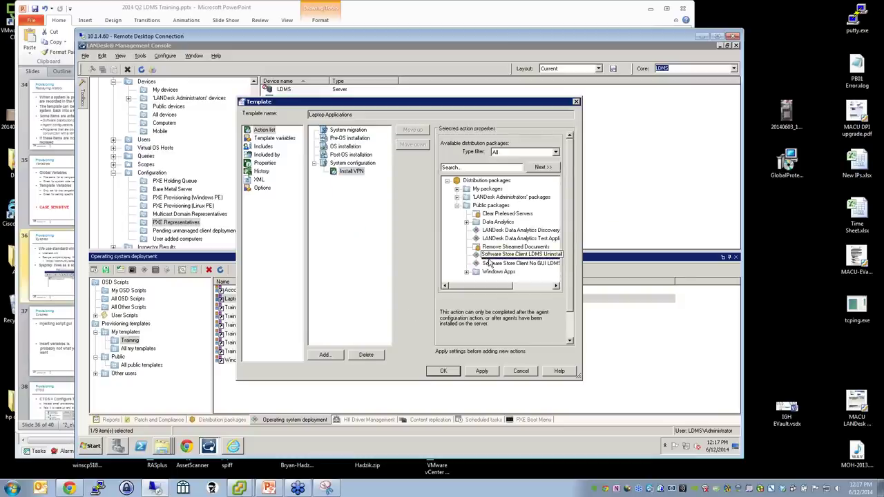
pyautogui.click(438, 371)
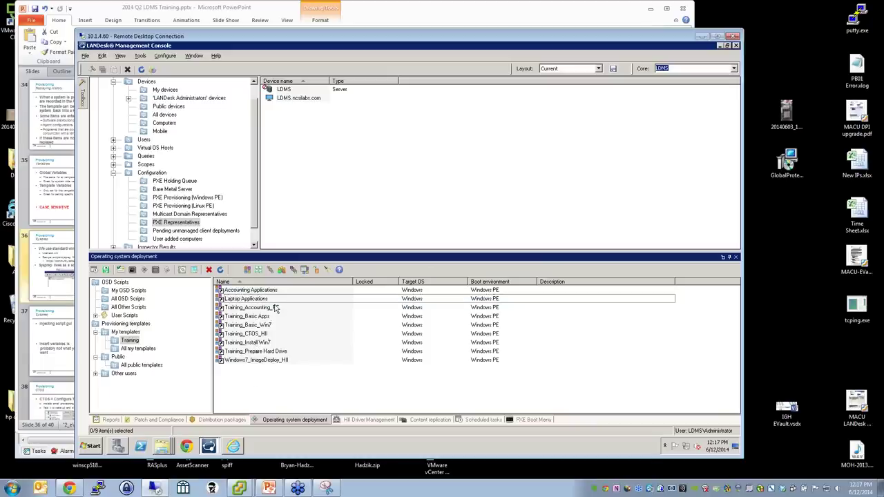
# Create a template named Training_Acccount_Laptop with boot environment Windows PE and target OS Windows
pyautogui.rightClick(251, 379)
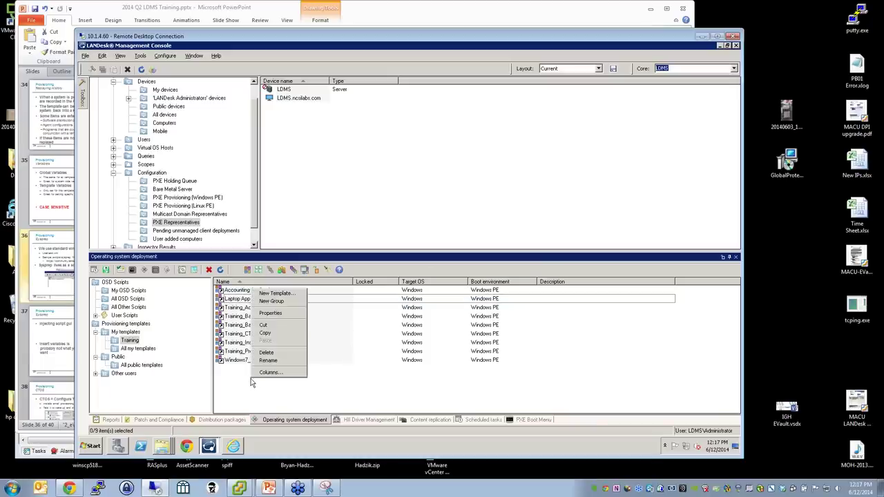
pyautogui.click(275, 294)
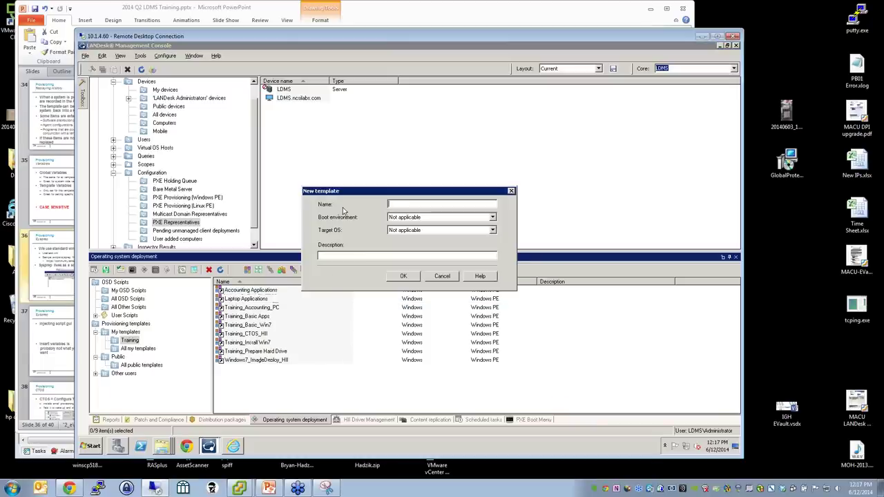
pyautogui.write('Training_Acccount_Laptop')
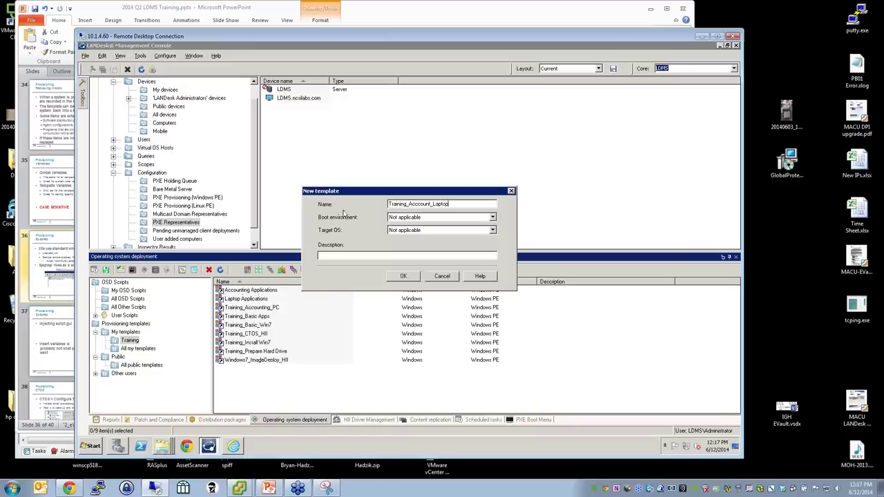
pyautogui.click(402, 217)
pyautogui.click(404, 233)
pyautogui.click(404, 230)
pyautogui.click(403, 246)
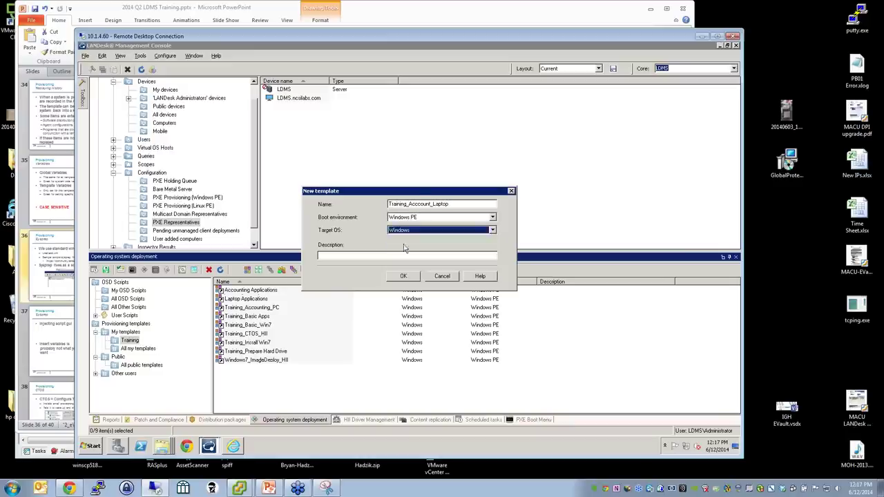
pyautogui.click(404, 276)
# Open Training_Acccount_Laptop for editing and include the Training_Accounting_PC template in it
pyautogui.rightClick(265, 309)
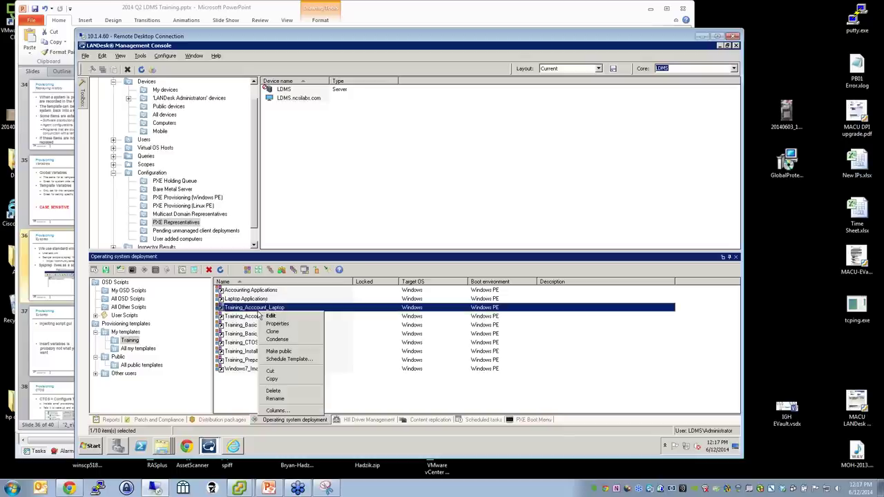
pyautogui.click(271, 317)
pyautogui.click(263, 147)
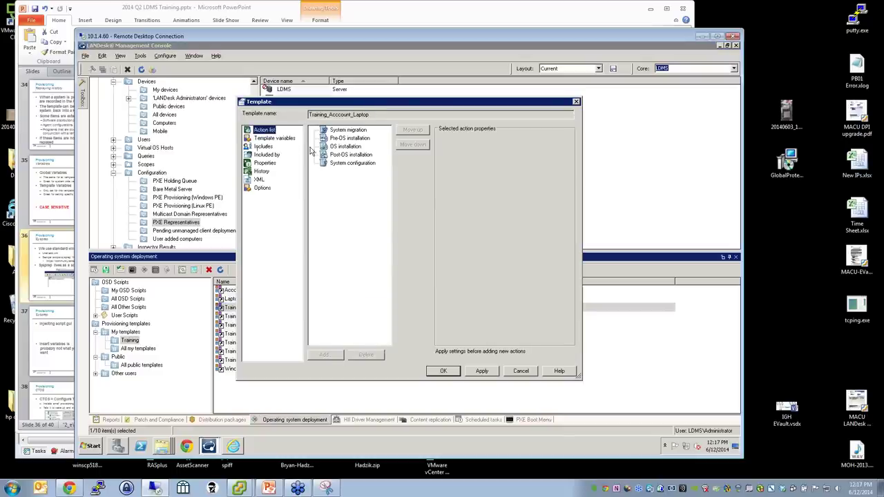
pyautogui.click(517, 352)
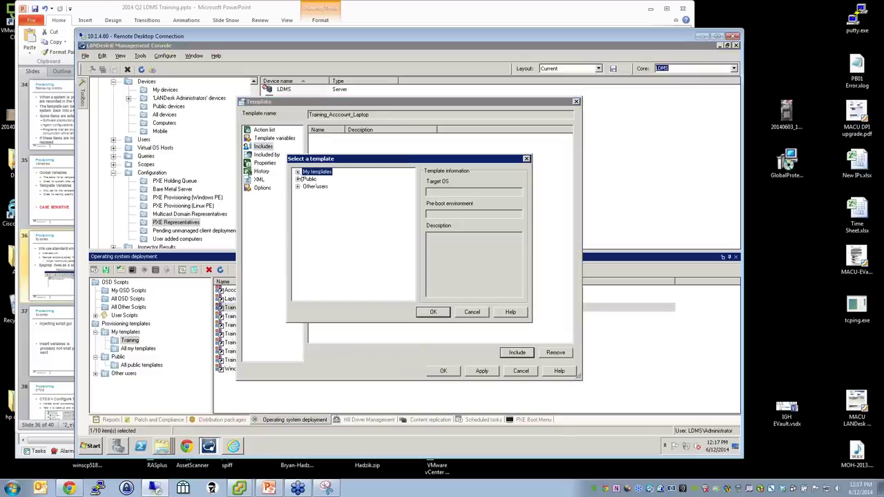
pyautogui.click(298, 172)
pyautogui.click(306, 179)
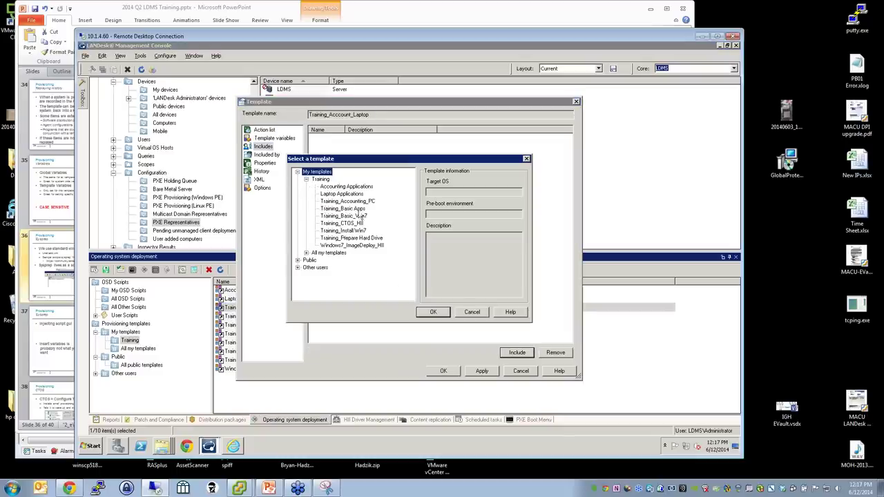
pyautogui.click(349, 201)
pyautogui.click(433, 312)
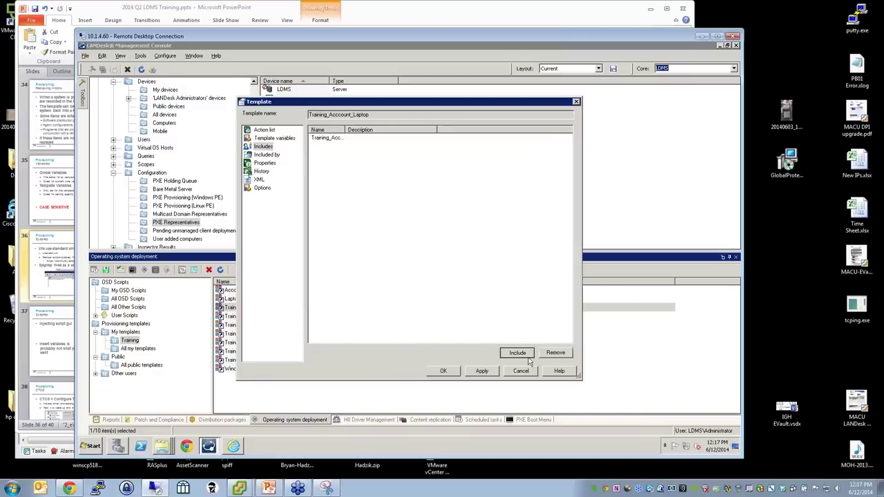
# Include the Laptop Applications template from the Training folder in Training_Acccount_Laptop
pyautogui.click(525, 355)
pyautogui.click(298, 172)
pyautogui.click(306, 179)
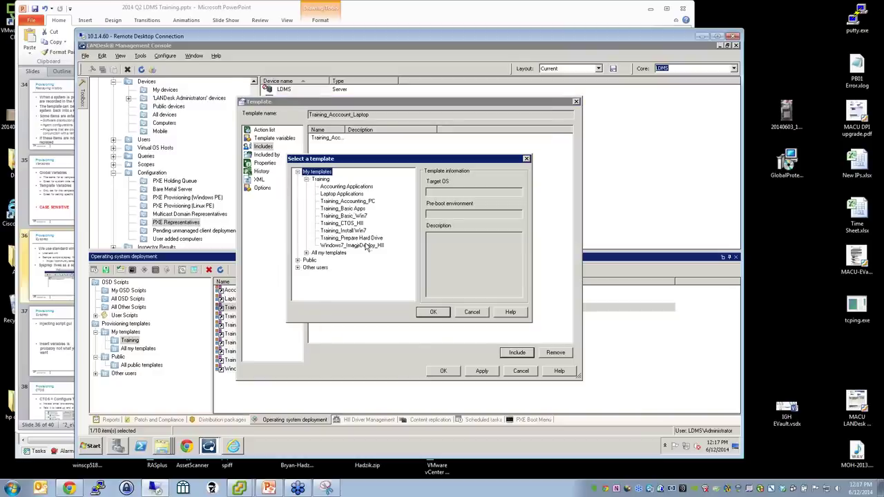
pyautogui.click(344, 195)
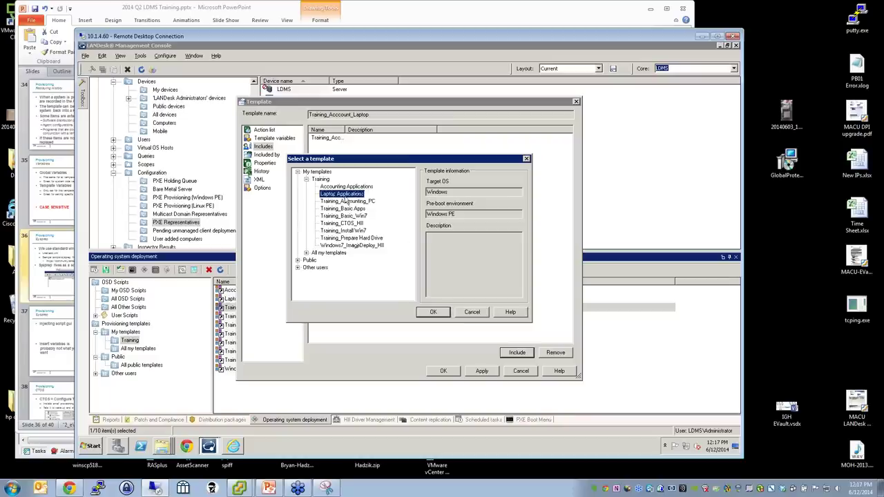
pyautogui.click(433, 313)
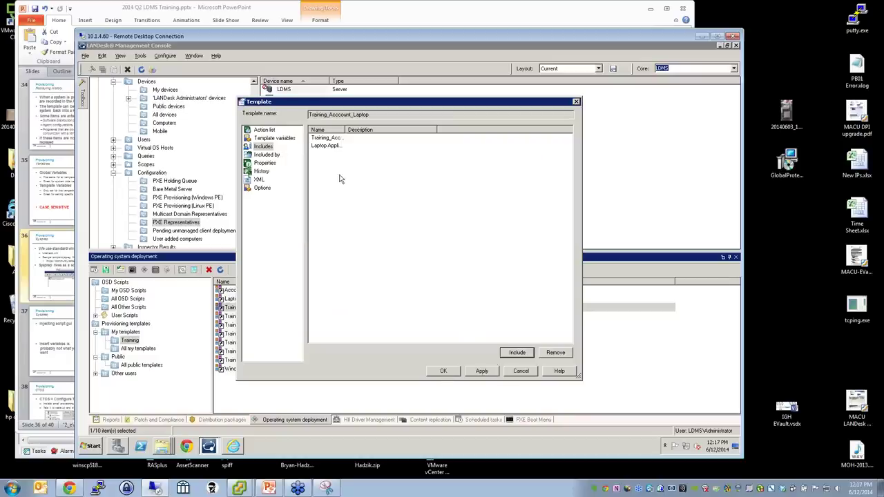
# Review the included templates under the sections of Training_Acccount_Laptop's action list and save the template
pyautogui.click(269, 138)
pyautogui.click(265, 131)
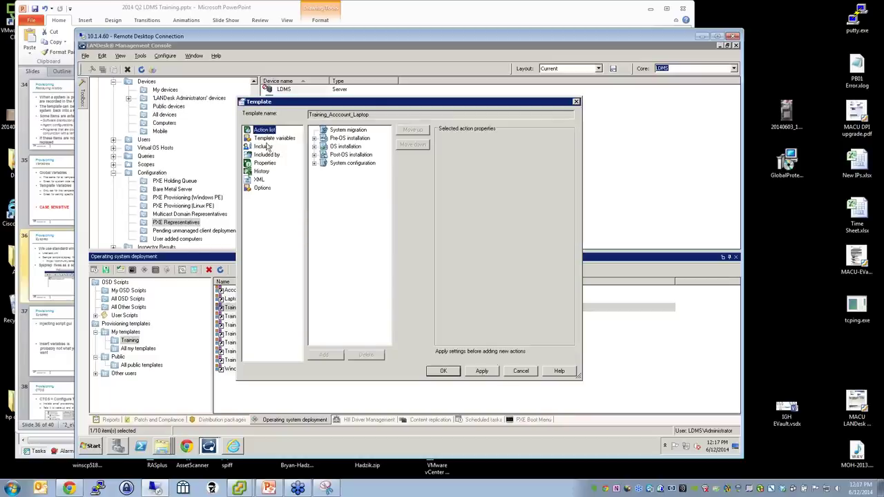
pyautogui.click(316, 155)
pyautogui.click(314, 147)
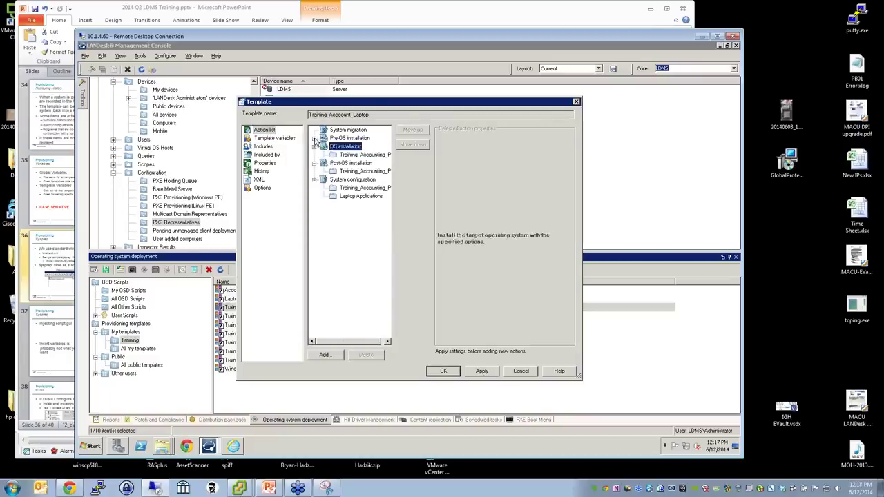
pyautogui.click(314, 138)
pyautogui.click(440, 371)
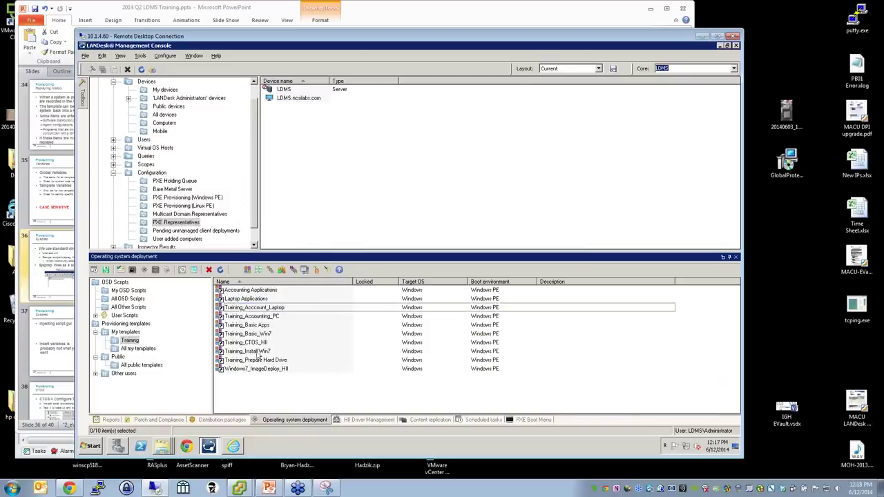
# In Training_Prepare Hard Drive, set the partition size of the Wipe out all partitions action to 4634564 MB and save the template
pyautogui.rightClick(257, 358)
pyautogui.click(288, 260)
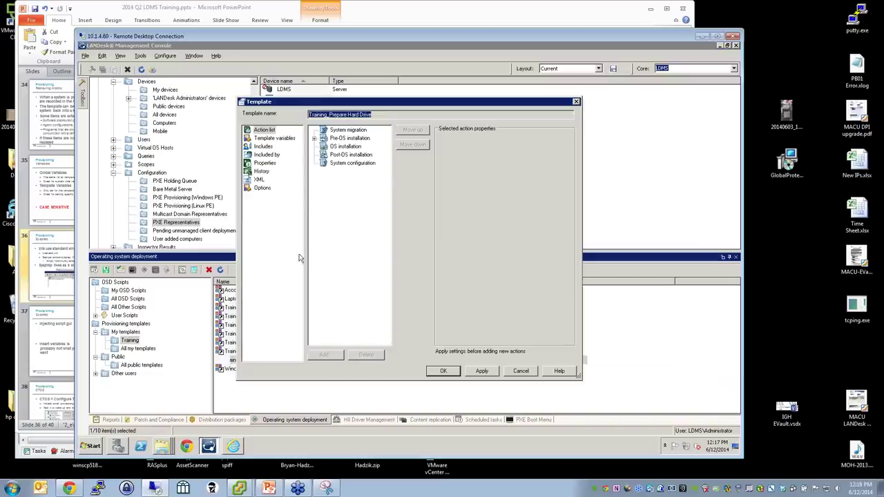
pyautogui.doubleClick(342, 139)
pyautogui.click(346, 146)
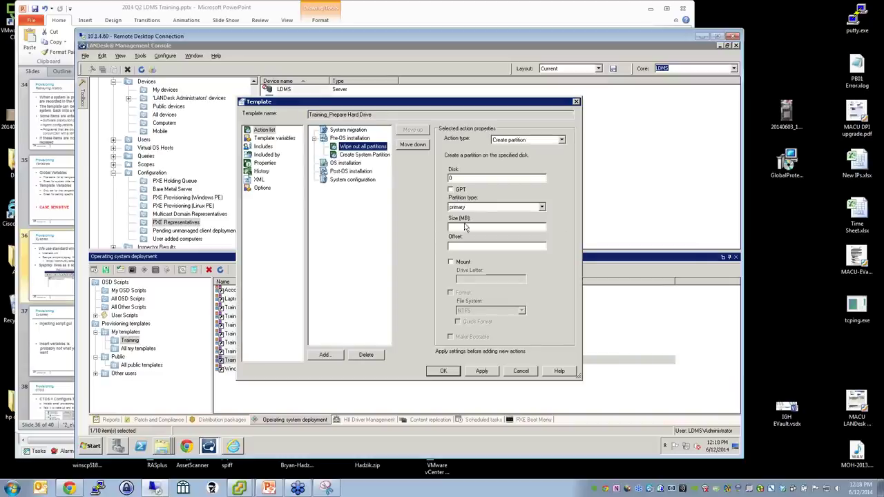
pyautogui.click(460, 228)
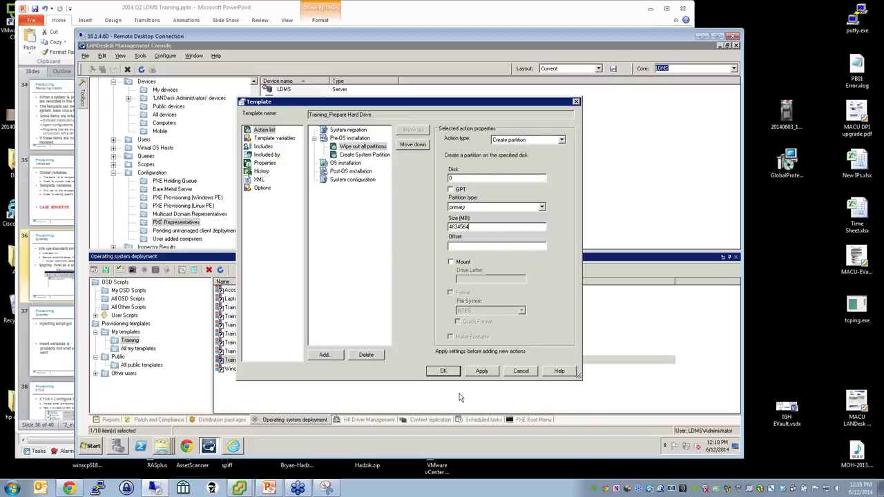
pyautogui.click(444, 371)
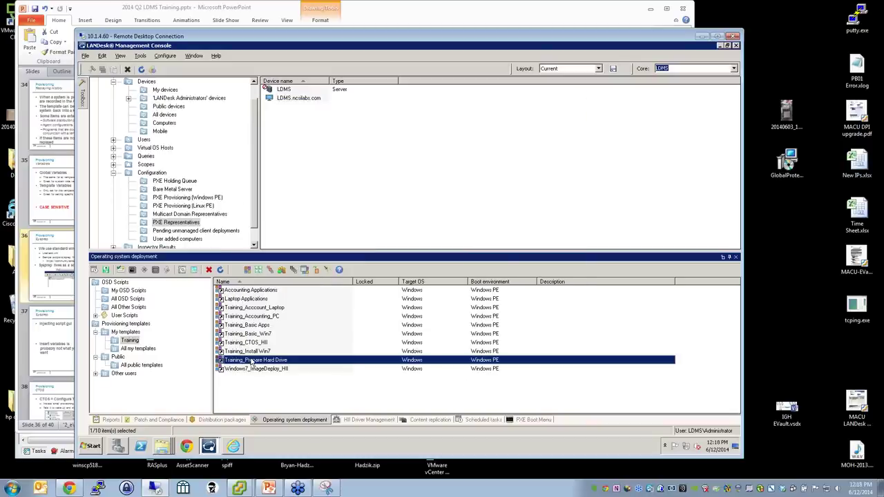
pyautogui.click(253, 351)
pyautogui.click(253, 343)
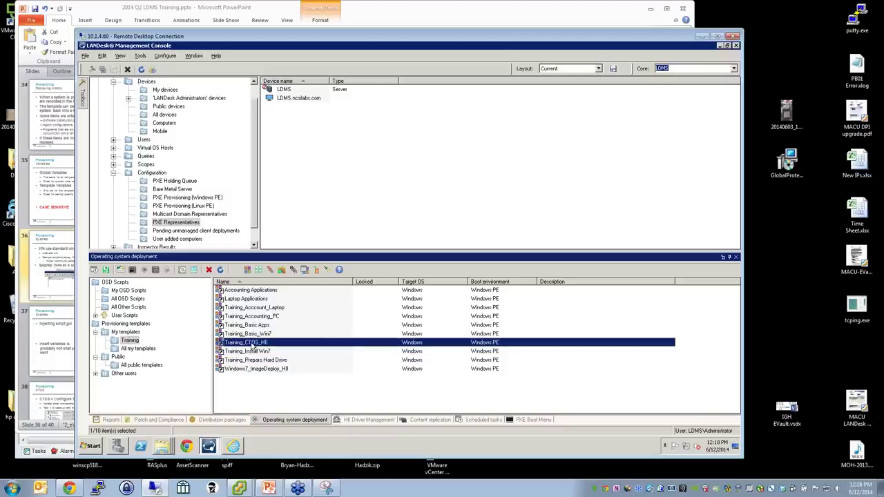
pyautogui.click(253, 333)
pyautogui.click(254, 309)
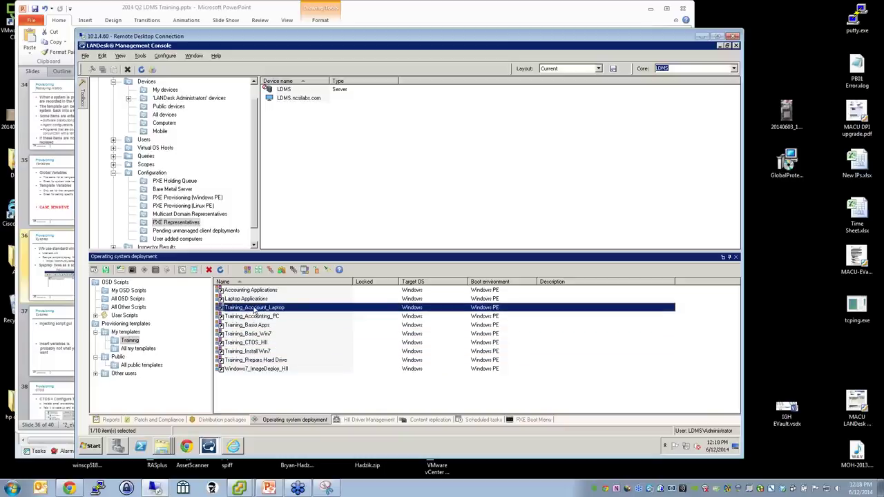
pyautogui.click(258, 300)
pyautogui.click(258, 291)
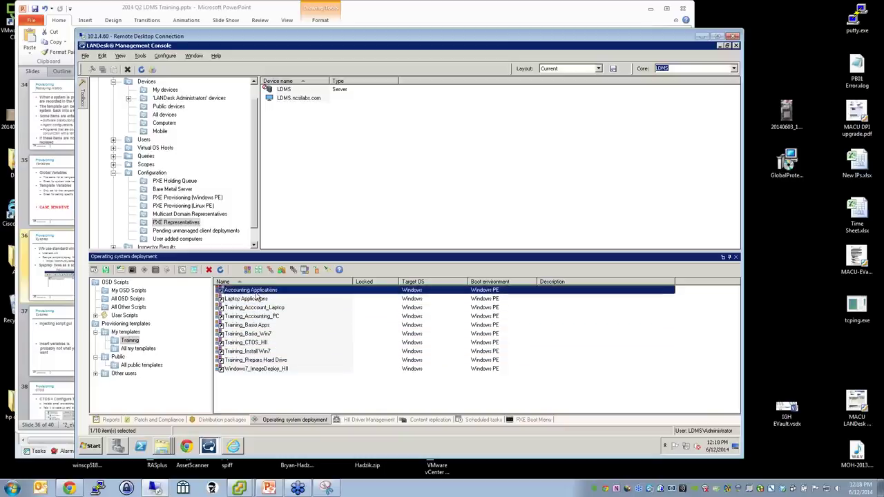
pyautogui.click(254, 361)
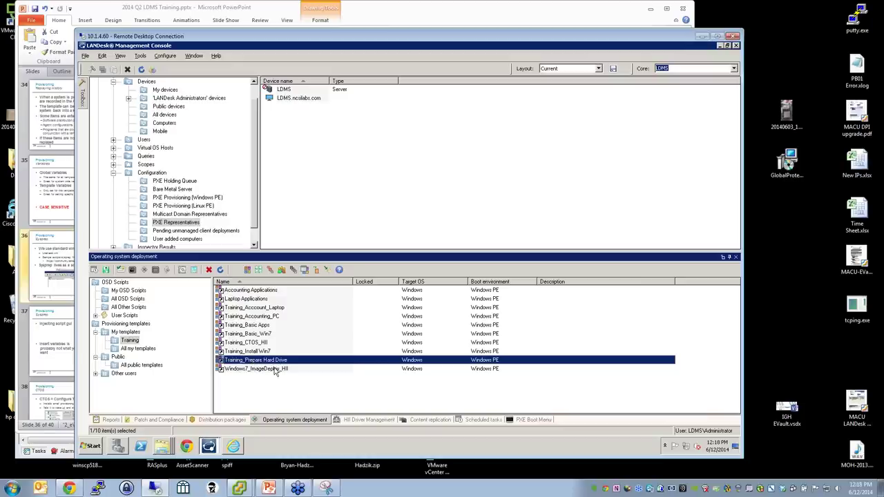
pyautogui.click(260, 384)
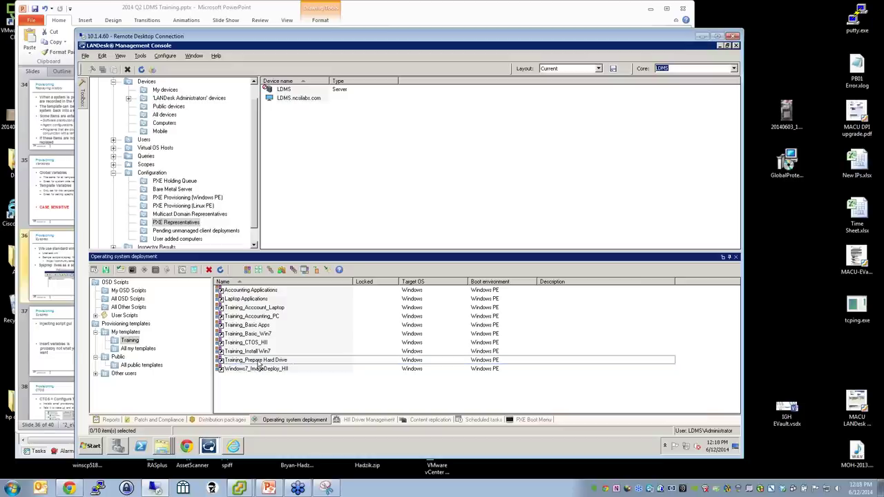
pyautogui.click(259, 362)
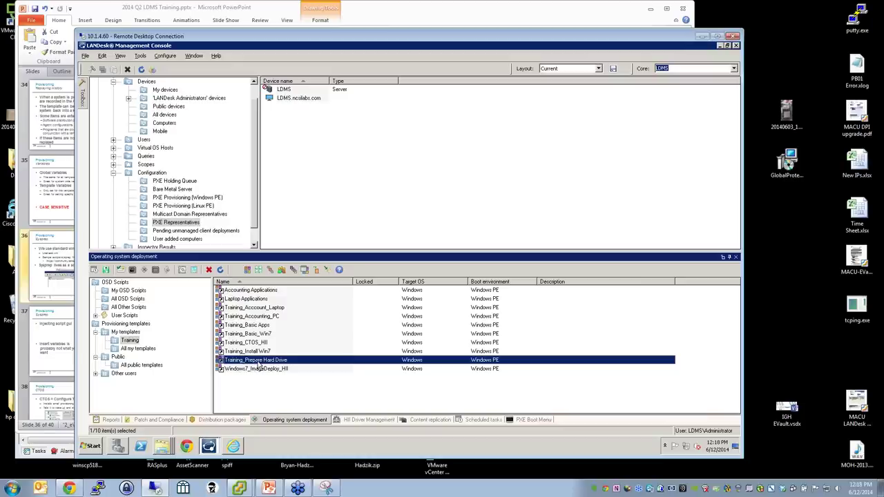
# Condense the Training_Acccount_Laptop template into a standalone template without includes
pyautogui.click(256, 309)
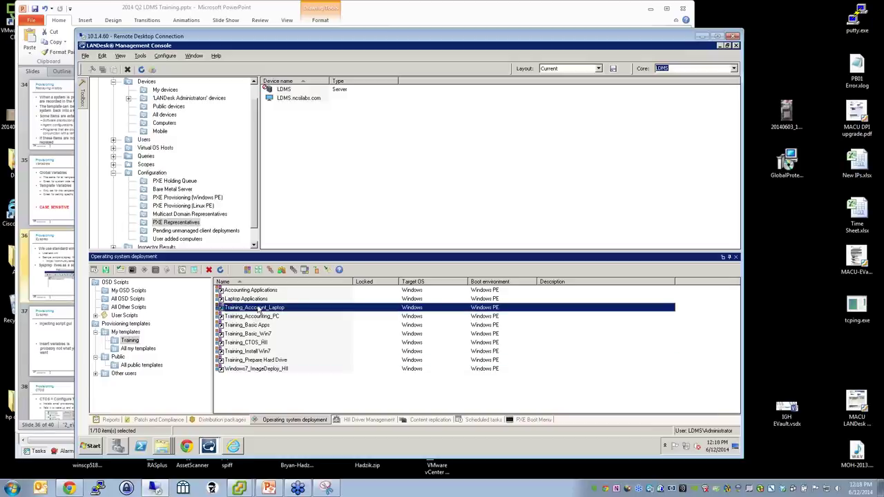
pyautogui.rightClick(256, 310)
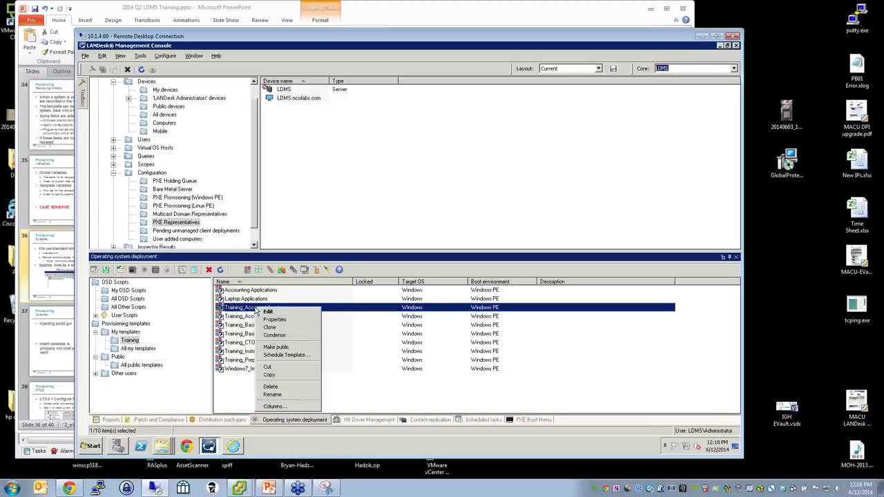
pyautogui.click(277, 327)
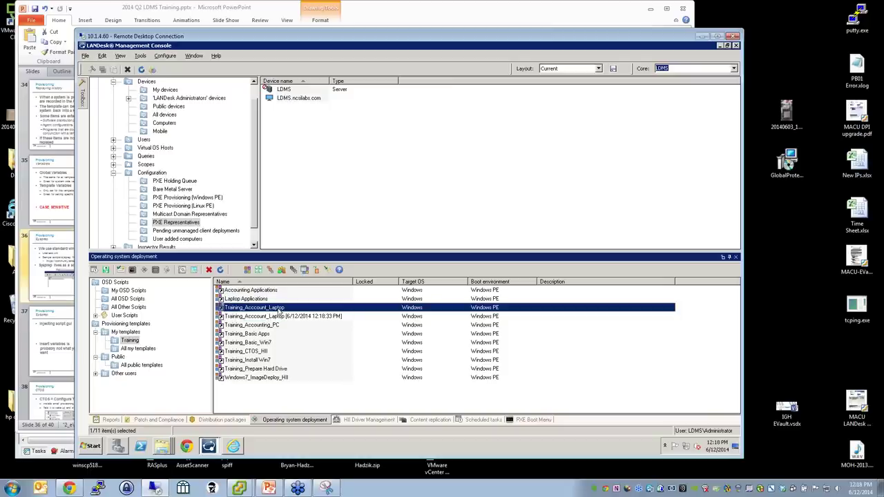
# Examine the included templates in the original Training_Acccount_Laptop's action list and close it without saving
pyautogui.rightClick(282, 312)
pyautogui.rightClick(260, 310)
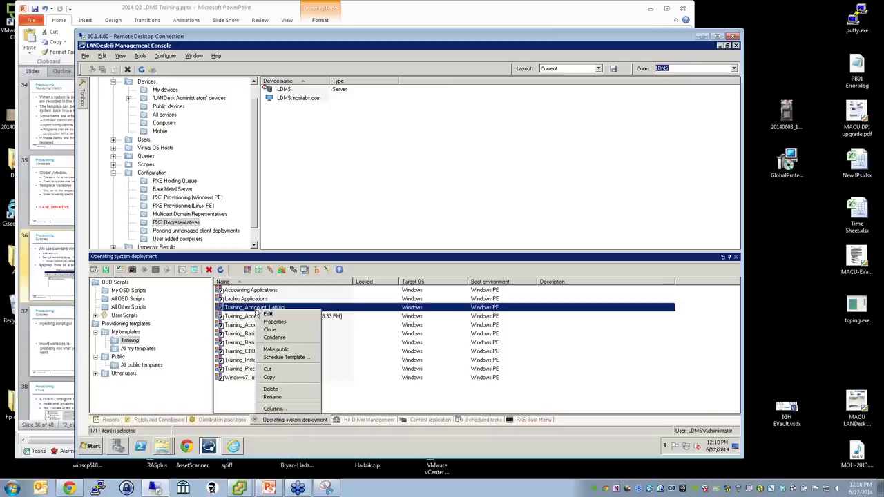
pyautogui.click(316, 315)
pyautogui.click(314, 138)
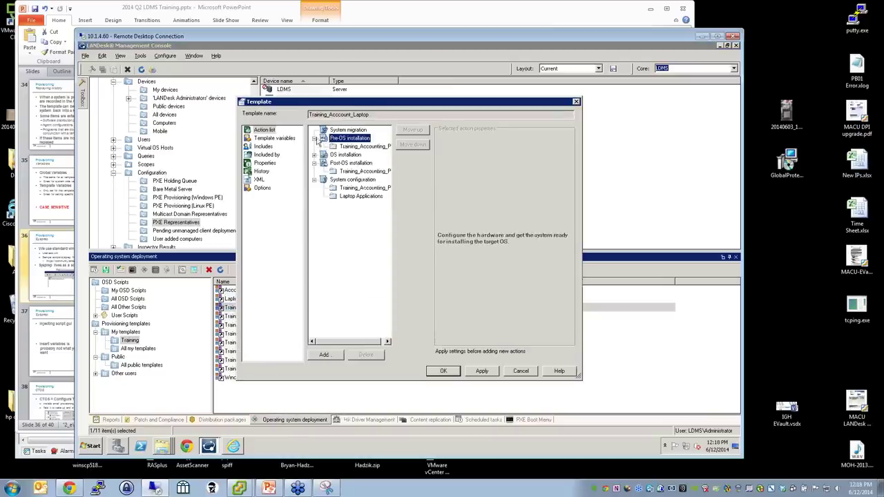
pyautogui.click(314, 155)
pyautogui.click(360, 147)
pyautogui.click(364, 163)
pyautogui.click(257, 146)
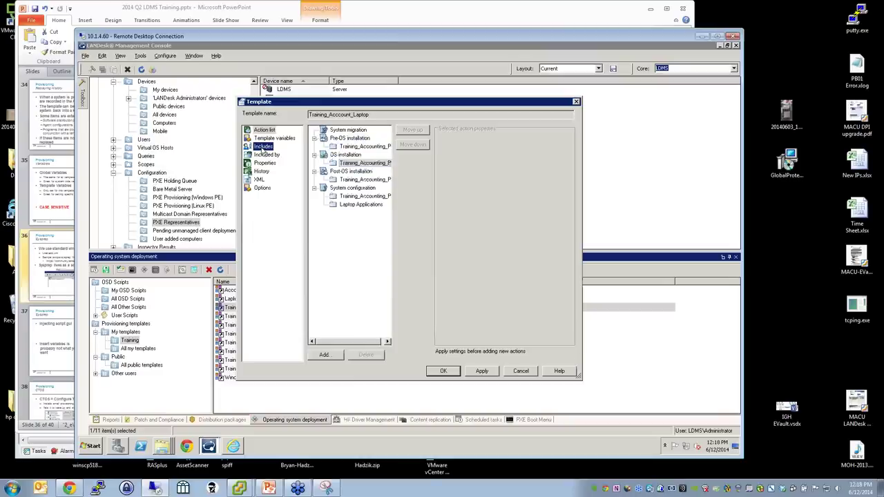
pyautogui.click(520, 371)
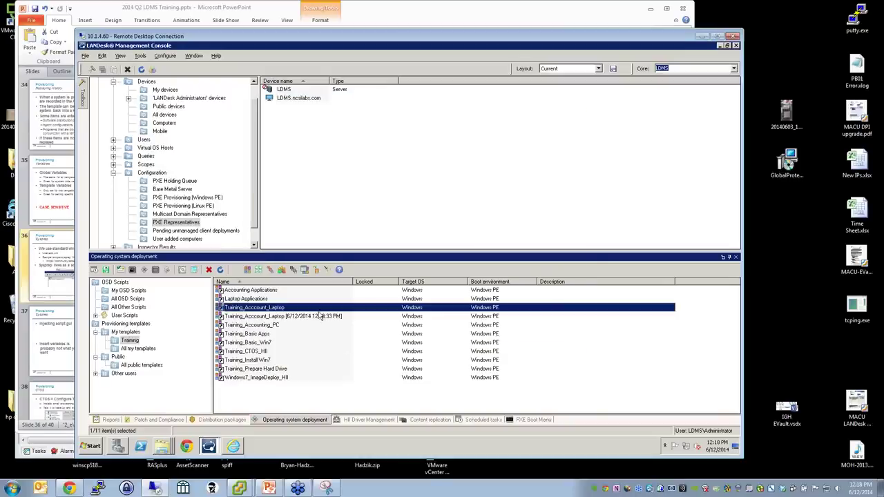
# Open the condensed Training_Acccount_Laptop template and examine the individual actions under each section of its action list
pyautogui.rightClick(322, 316)
pyautogui.click(333, 319)
pyautogui.doubleClick(349, 163)
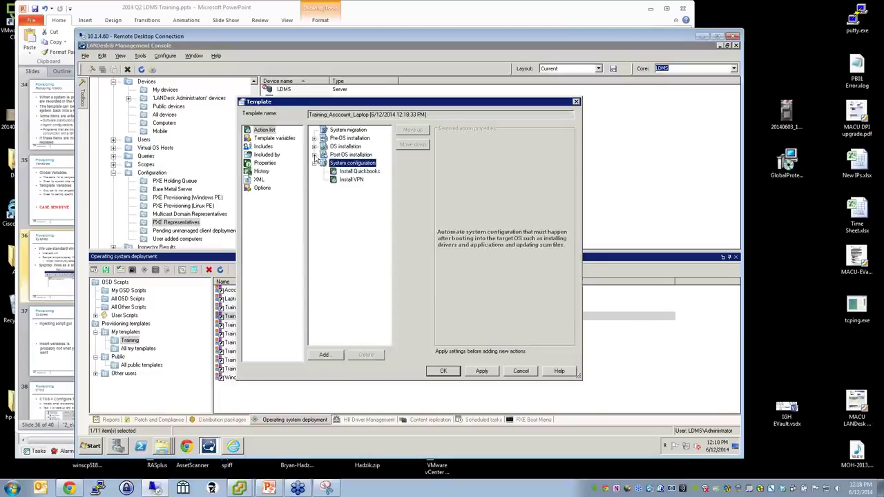
pyautogui.doubleClick(348, 154)
pyautogui.doubleClick(346, 147)
pyautogui.doubleClick(349, 138)
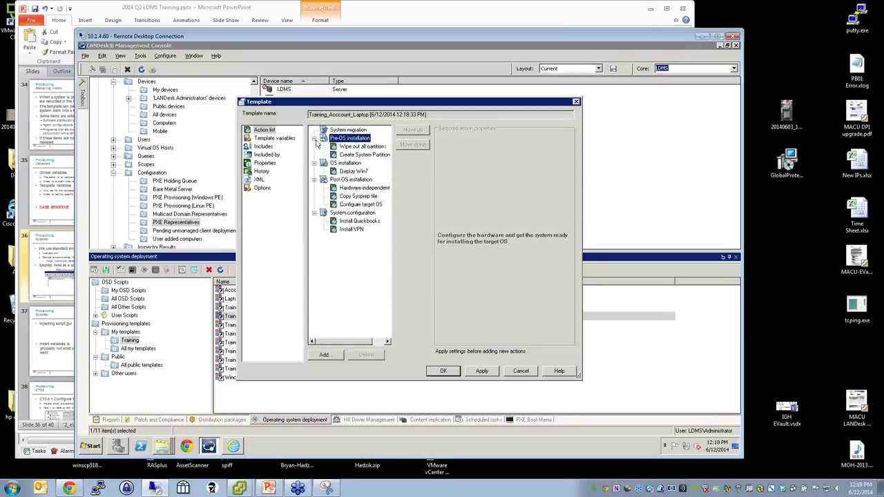
# Check the condensed template's includes, review its full action list again and close it without saving
pyautogui.click(278, 148)
pyautogui.click(266, 131)
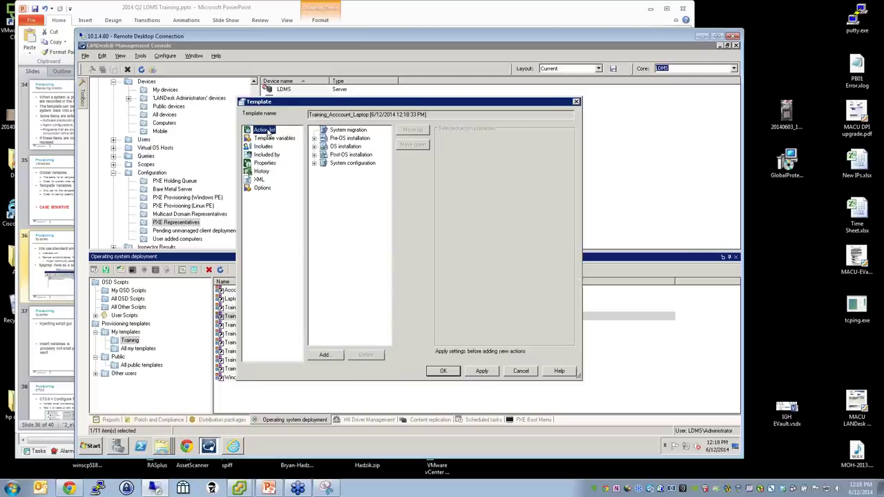
pyautogui.click(315, 163)
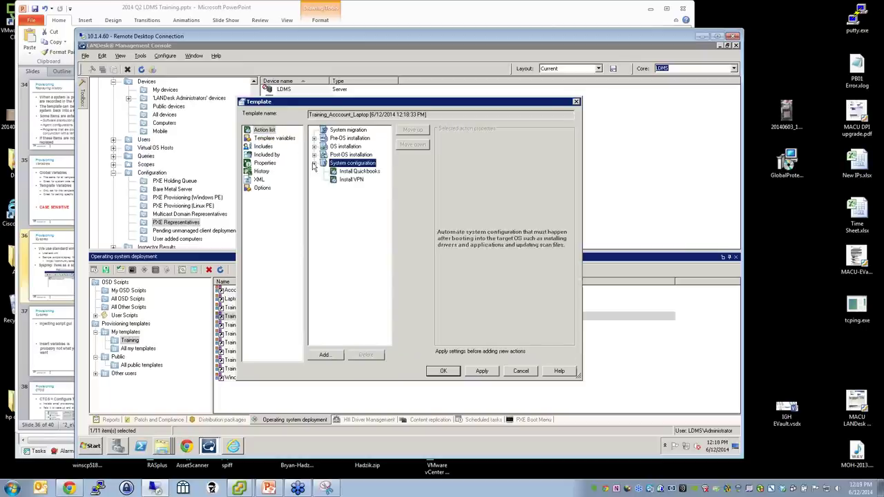
pyautogui.click(315, 154)
pyautogui.click(315, 146)
pyautogui.click(315, 138)
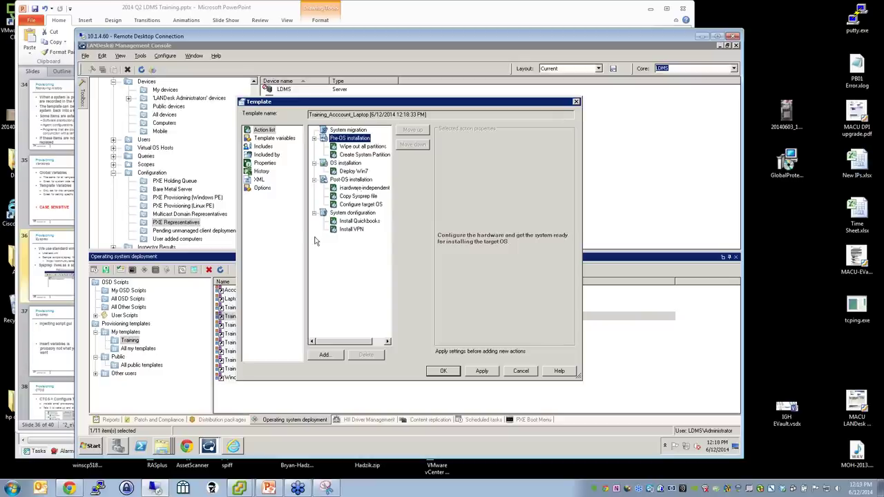
pyautogui.click(521, 372)
# Delete the condensed, timestamped copy of the Training_Acccount_Laptop template from the Training folder
pyautogui.rightClick(288, 317)
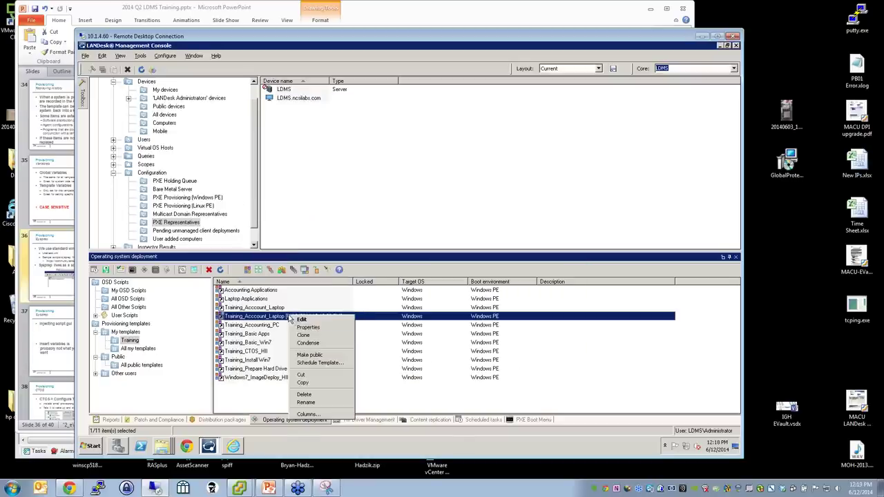
pyautogui.click(307, 401)
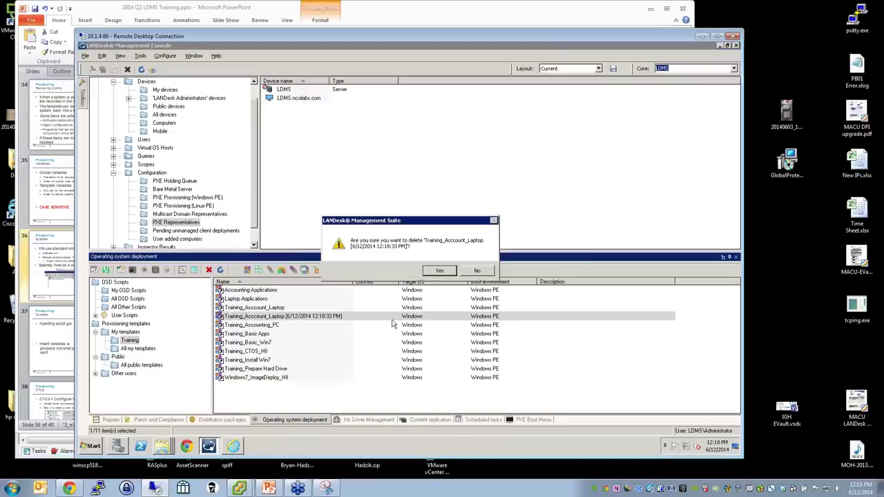
pyautogui.click(440, 270)
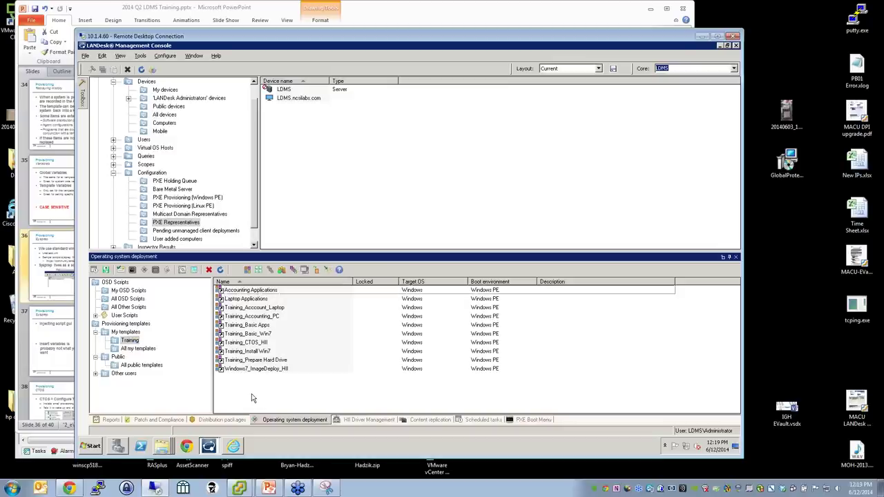
# Switch to the ImageSample virtual machine console, bring up its Windows sign-in screen and restart the machine
pyautogui.click(246, 488)
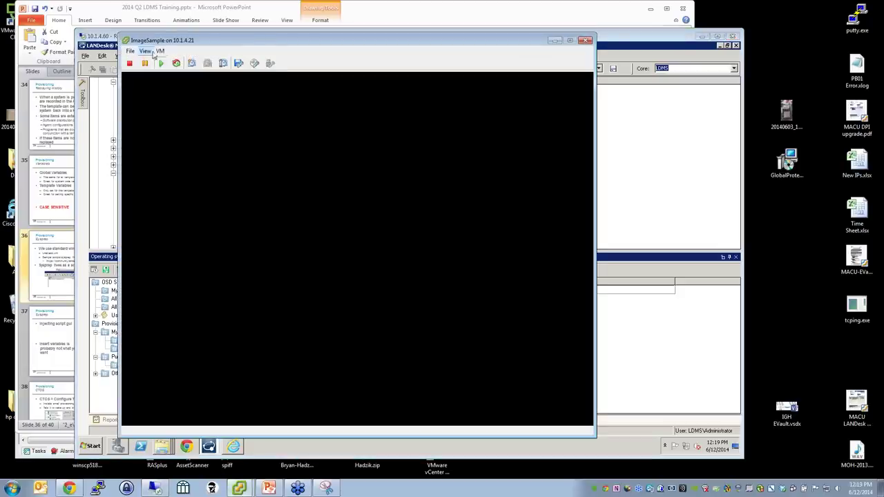
pyautogui.click(159, 51)
pyautogui.click(287, 78)
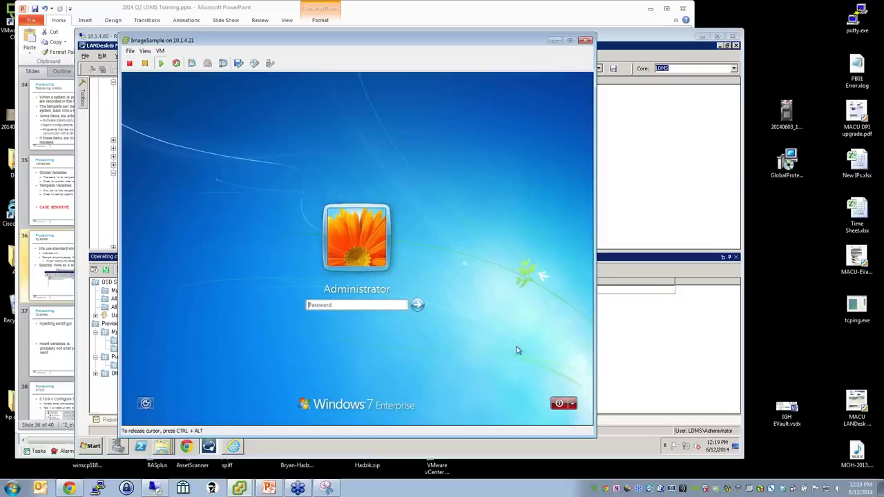
pyautogui.click(573, 403)
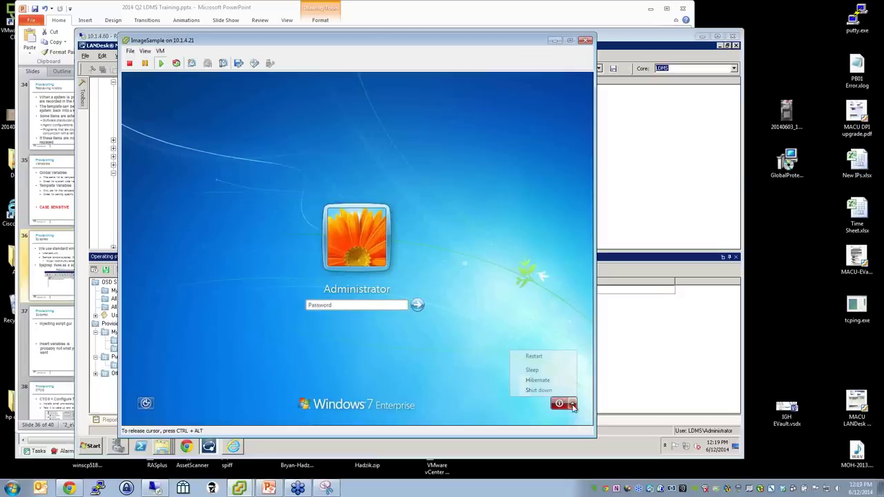
pyautogui.click(543, 357)
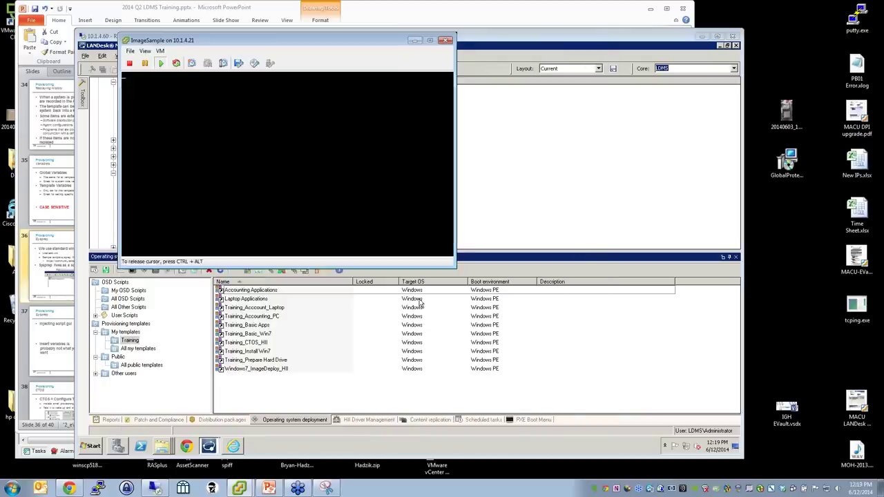
# Boot the ImageSample virtual machine from the network with the Intel E1000 adapter through its boot menu
pyautogui.press('Escape')
pyautogui.press('Down')
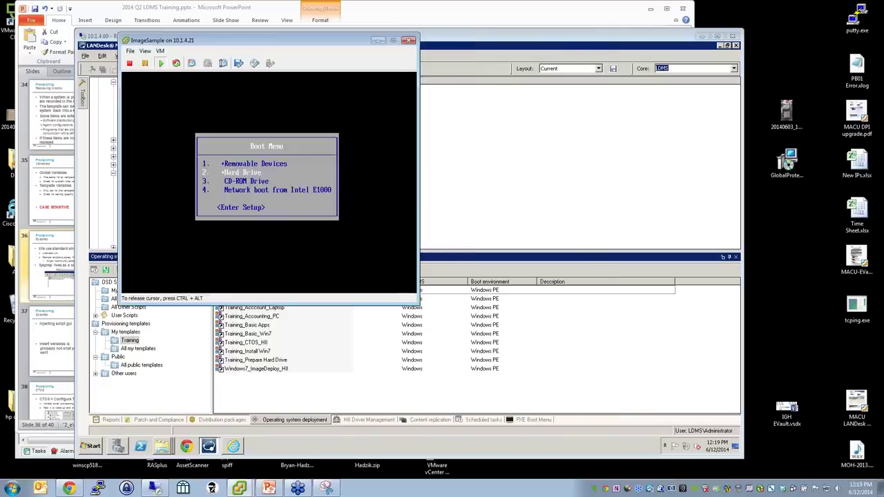
pyautogui.press('Down')
pyautogui.press('Down')
pyautogui.press('Return')
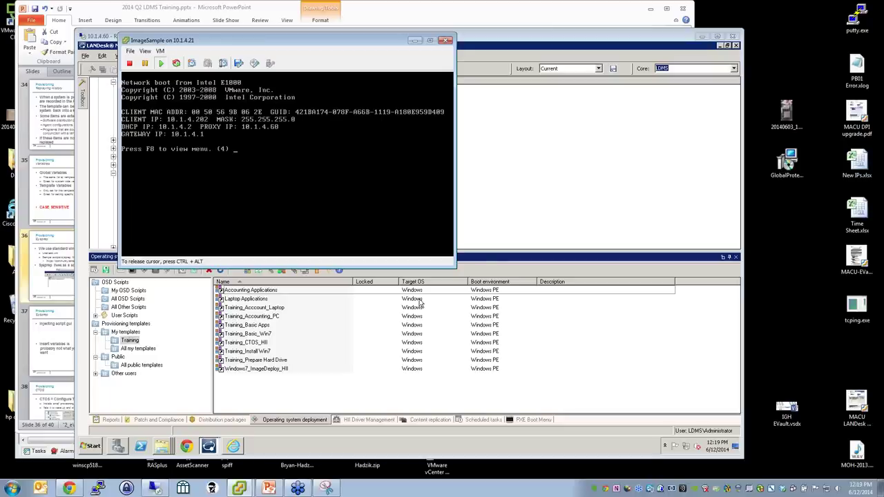
# Open the PXE boot menu during the network boot and start WinPE Provisioning
pyautogui.press('F8')
pyautogui.press('Down')
pyautogui.press('Down')
pyautogui.press('Down')
pyautogui.press('Down')
pyautogui.press('Down')
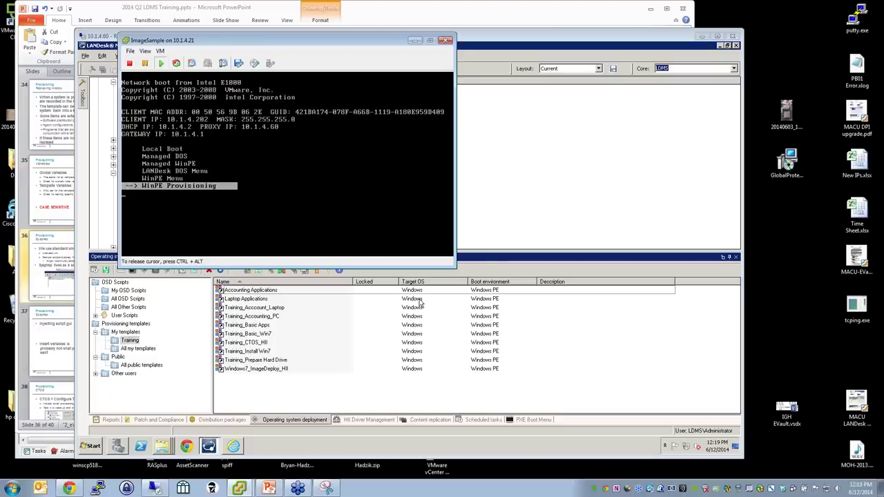
pyautogui.press('Return')
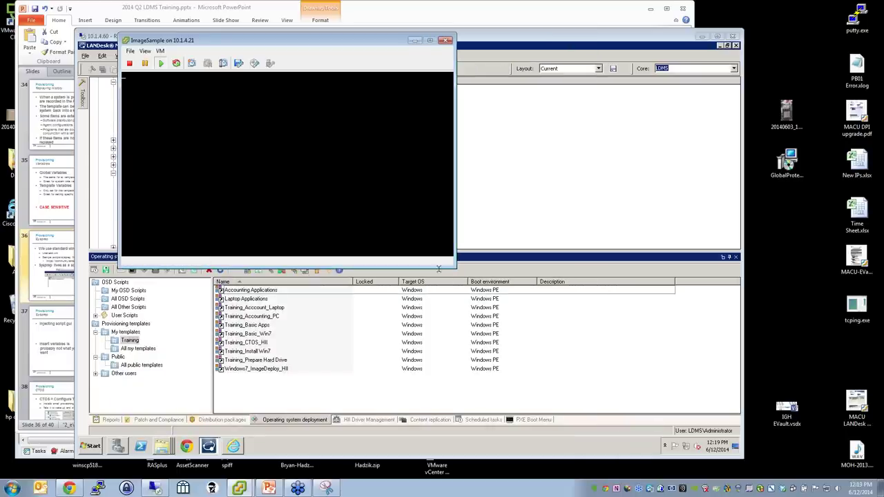
# Return to the LANDesk console and locate the booting machine at 10.1.4.202 among all devices and the Training_Accounting_PC template
pyautogui.moveTo(264, 41); pyautogui.dragTo(205, 91)
pyautogui.click(453, 139)
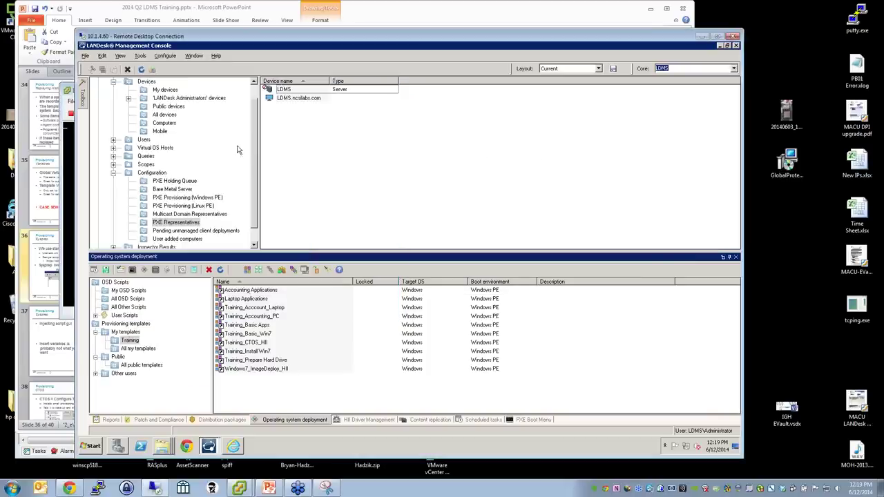
pyautogui.click(164, 125)
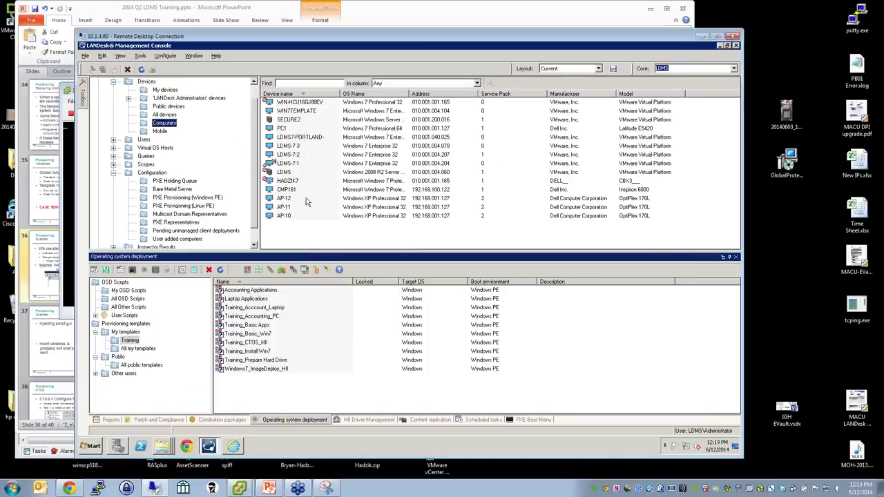
pyautogui.click(164, 115)
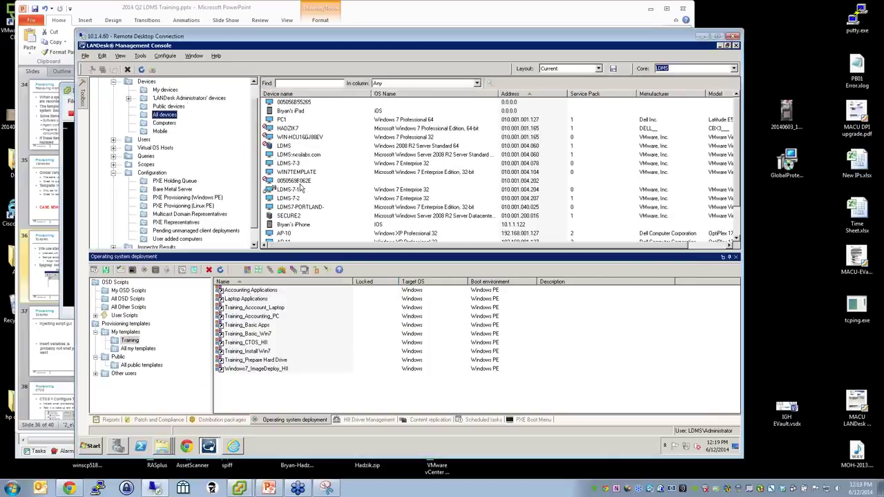
pyautogui.click(300, 183)
pyautogui.click(247, 335)
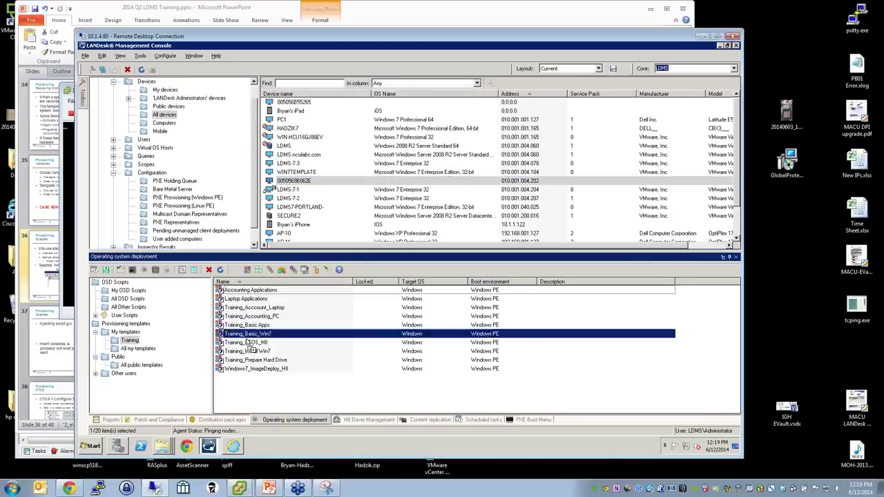
pyautogui.click(252, 316)
pyautogui.click(300, 181)
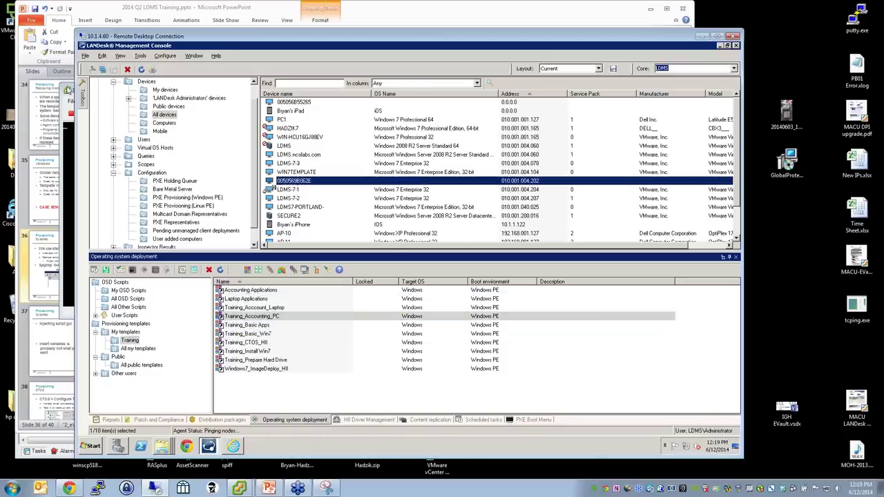
# Bring the ImageSample console back into view over the management console and check its WinPE boot progress
pyautogui.moveTo(69, 89); pyautogui.dragTo(33, 90)
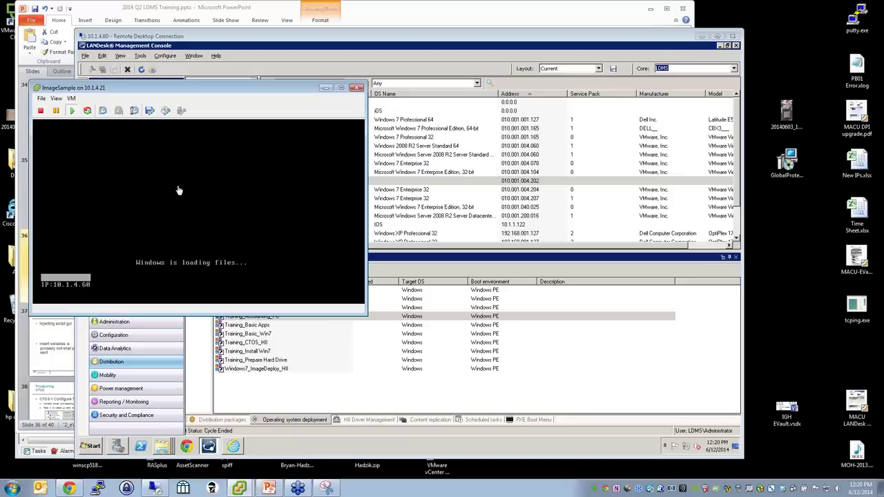
pyautogui.click(290, 393)
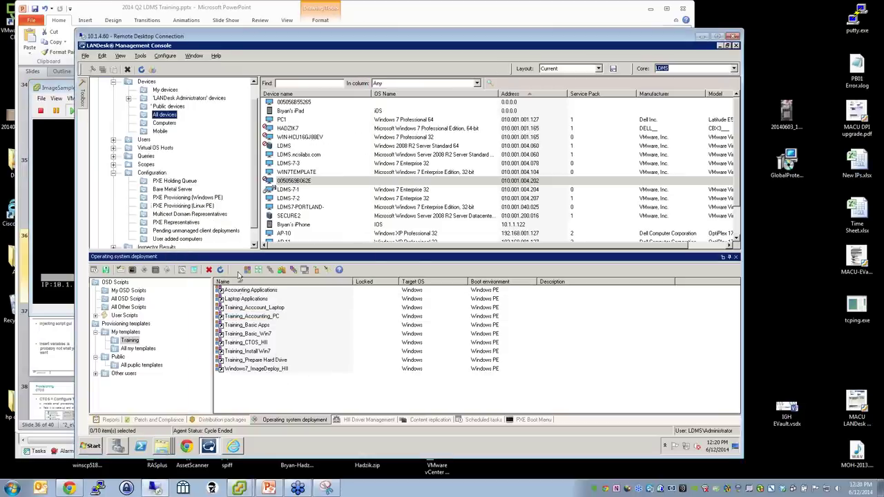
pyautogui.moveTo(75, 87); pyautogui.dragTo(183, 74)
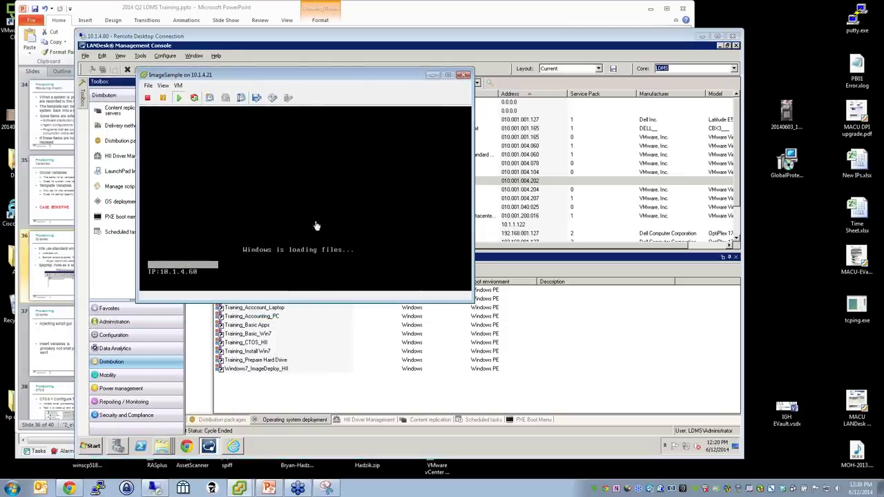
# Switch to the PowerPoint training deck and browse the provisioning slides to the Sysprep script injection slide 37
pyautogui.click(42, 346)
pyautogui.scroll(2, 83, 332)
pyautogui.click(88, 325)
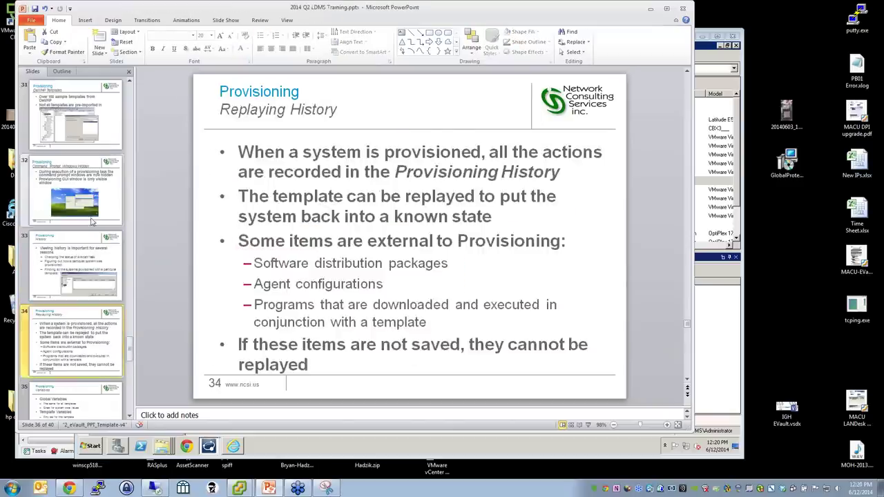
pyautogui.press('Up')
pyautogui.press('Up')
pyautogui.press('Down')
pyautogui.press('Down')
pyautogui.press('Down')
pyautogui.press('Down')
pyautogui.press('Down')
pyautogui.press('Down')
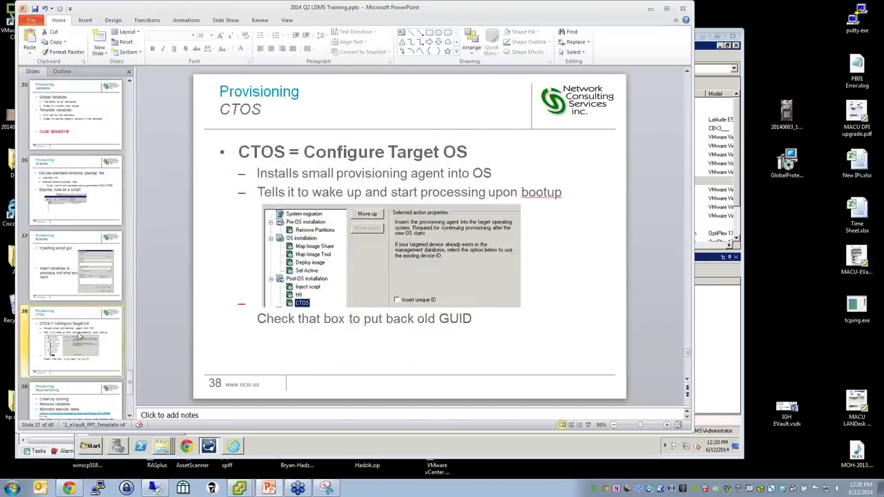
pyautogui.press('Up')
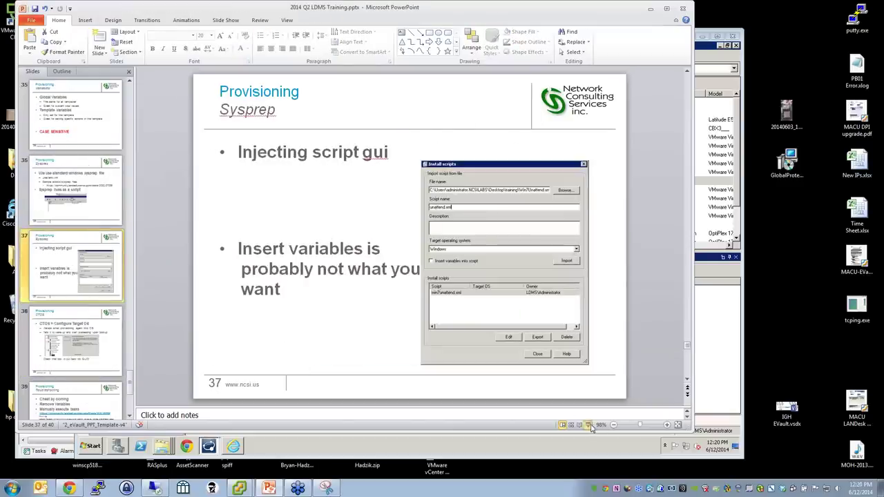
# Present the Sysprep, CTOS and Troubleshooting slides 37 to 39 full screen and end the slide show
pyautogui.click(589, 425)
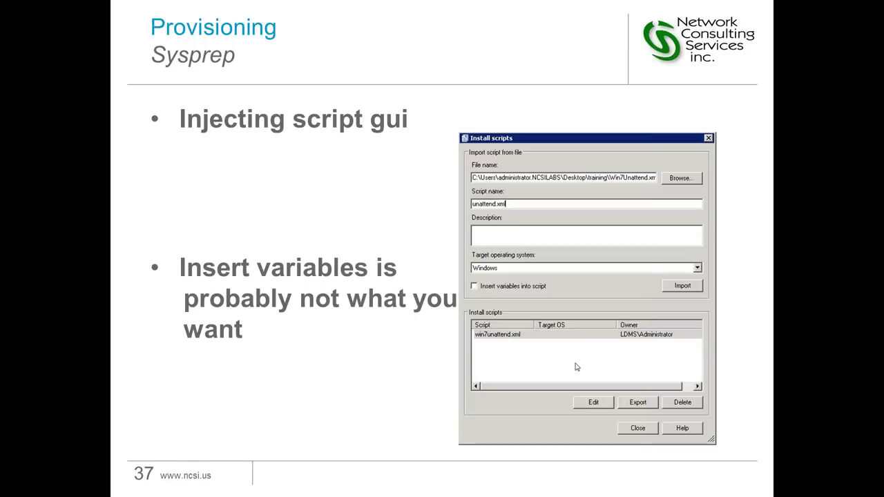
pyautogui.press('Down')
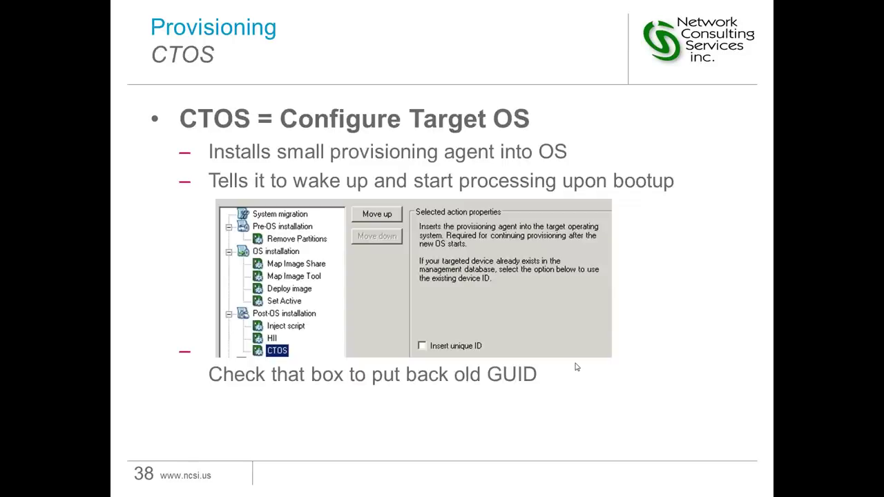
pyautogui.press('Down')
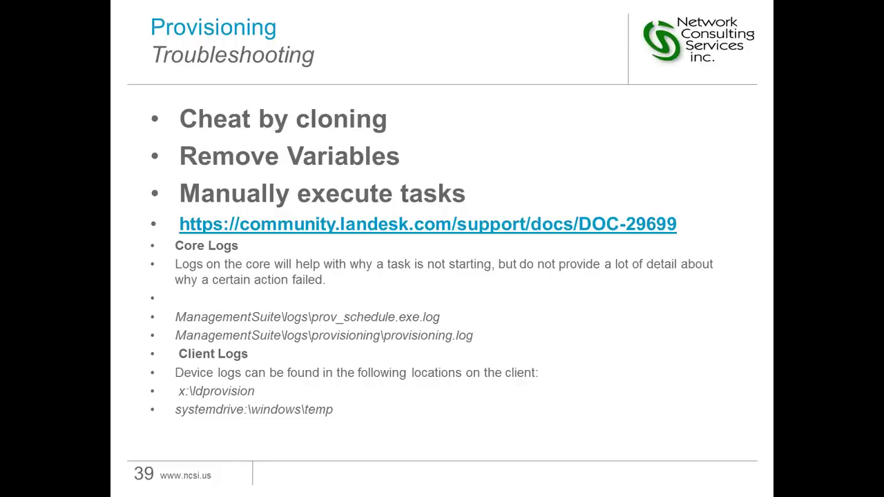
pyautogui.press('Escape')
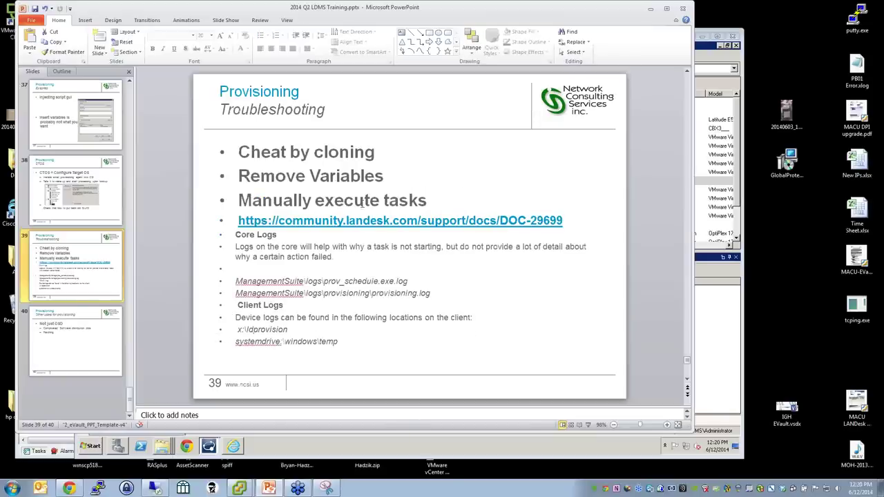
# Return to the LANDesk console and condense the Training_Acccount_Laptop template into a standalone copy again
pyautogui.click(738, 59)
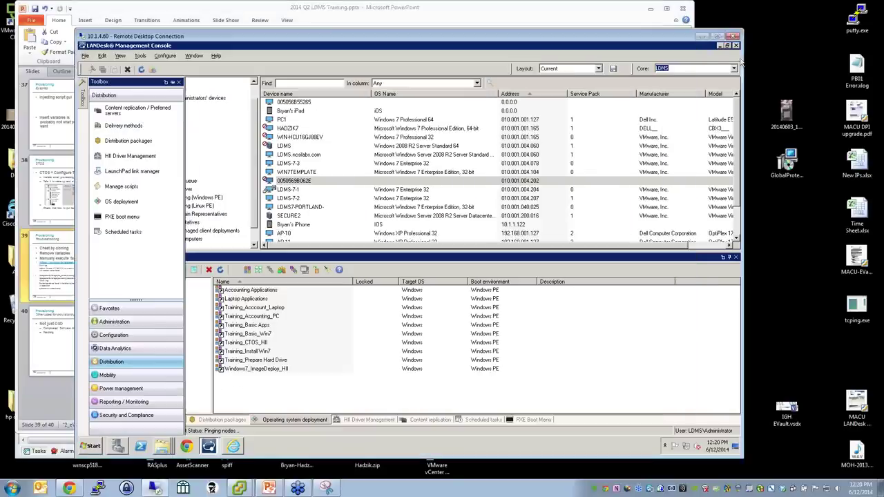
pyautogui.rightClick(265, 309)
pyautogui.click(251, 311)
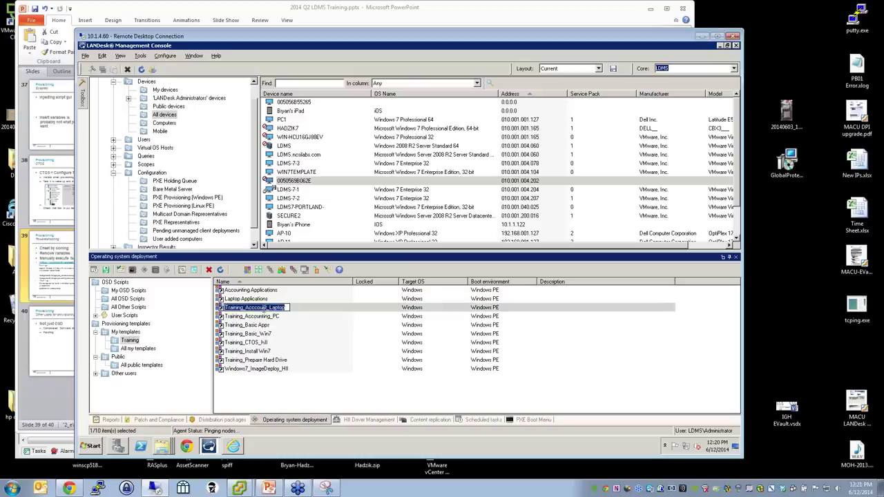
pyautogui.click(283, 311)
pyautogui.press('Escape')
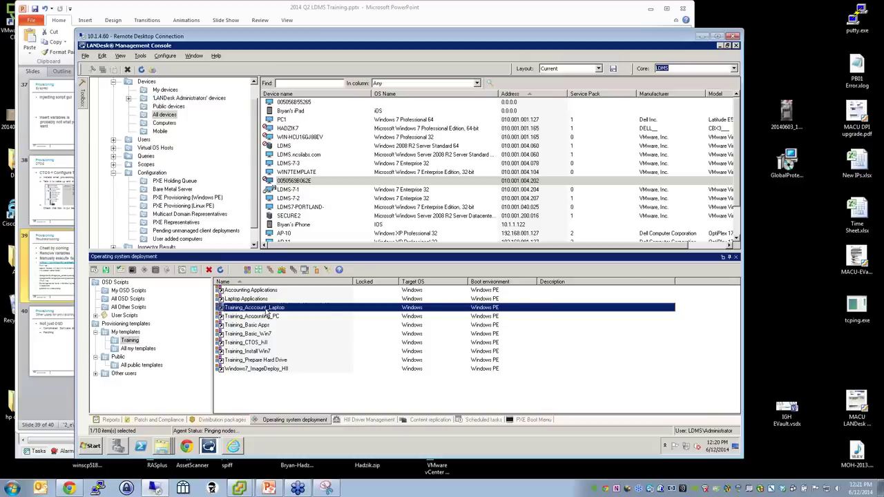
pyautogui.rightClick(266, 312)
pyautogui.press('Escape')
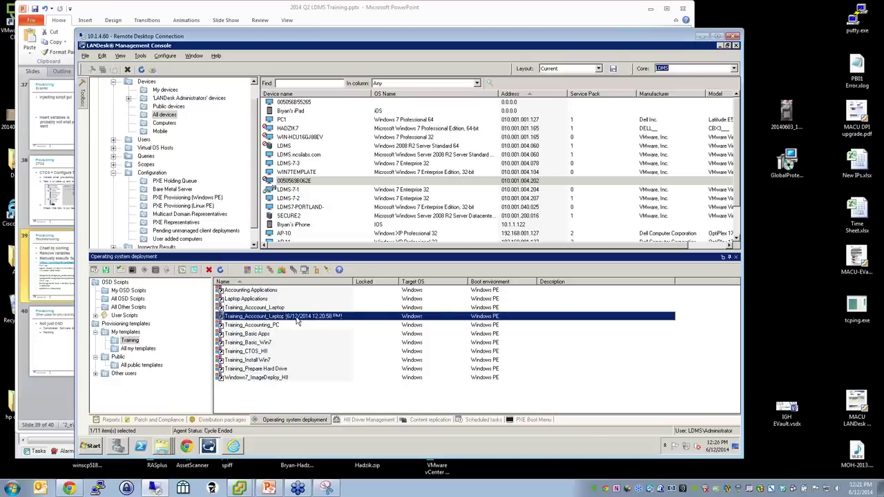
# Open the condensed, date-stamped copy of Training_Acccount_Laptop for editing and expand its action list phases
pyautogui.click(286, 311)
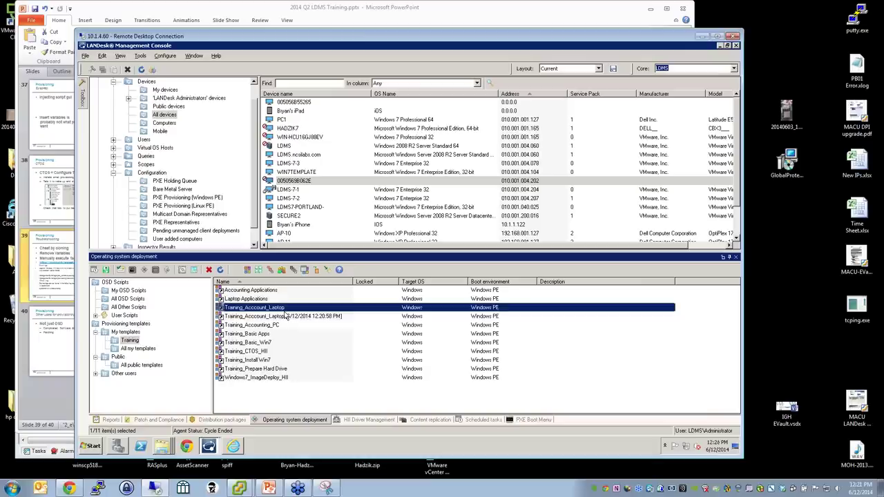
pyautogui.rightClick(287, 318)
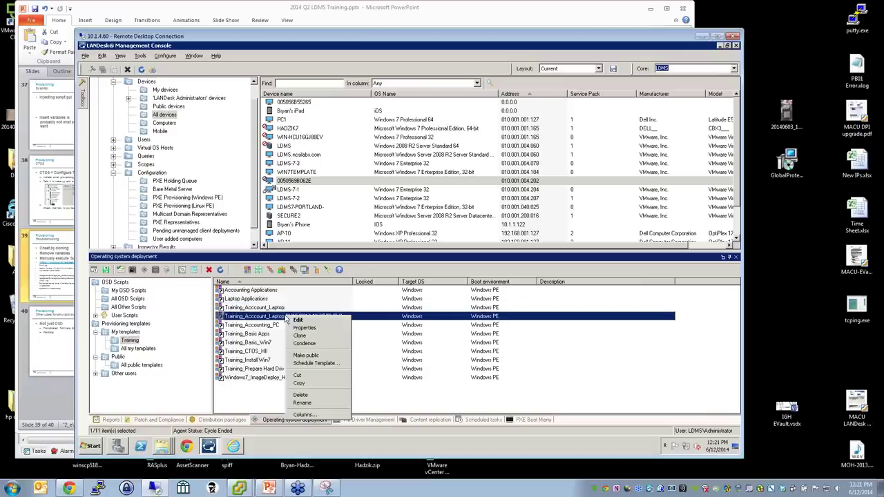
pyautogui.click(295, 324)
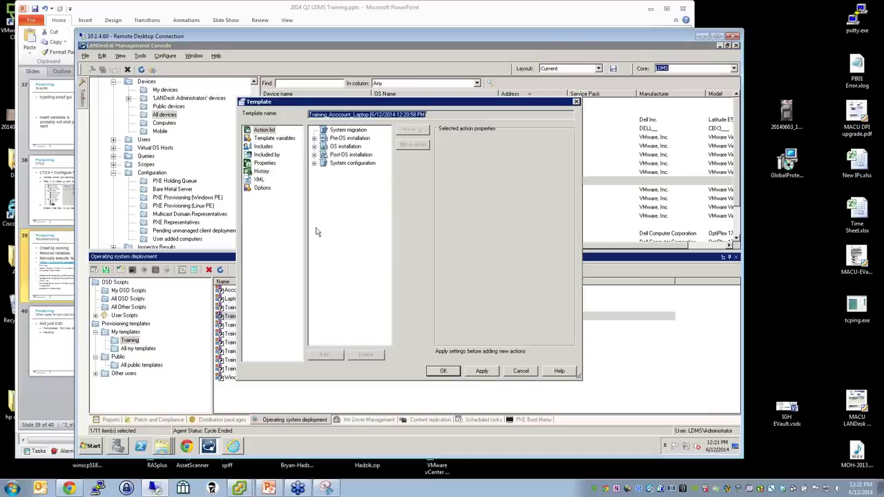
pyautogui.click(345, 163)
pyautogui.click(350, 138)
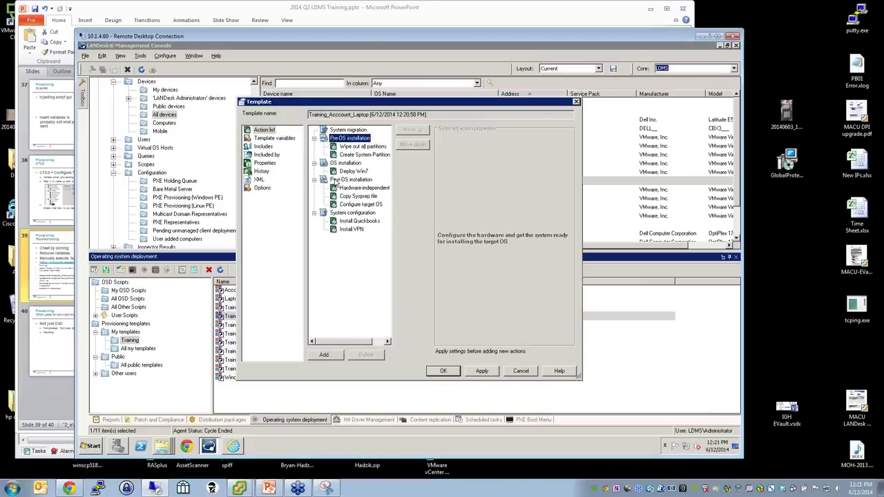
# Examine the condensed template's partition, Deploy Win7, hardware-independent imaging and Install Quickbooks actions
pyautogui.click(359, 147)
pyautogui.click(358, 155)
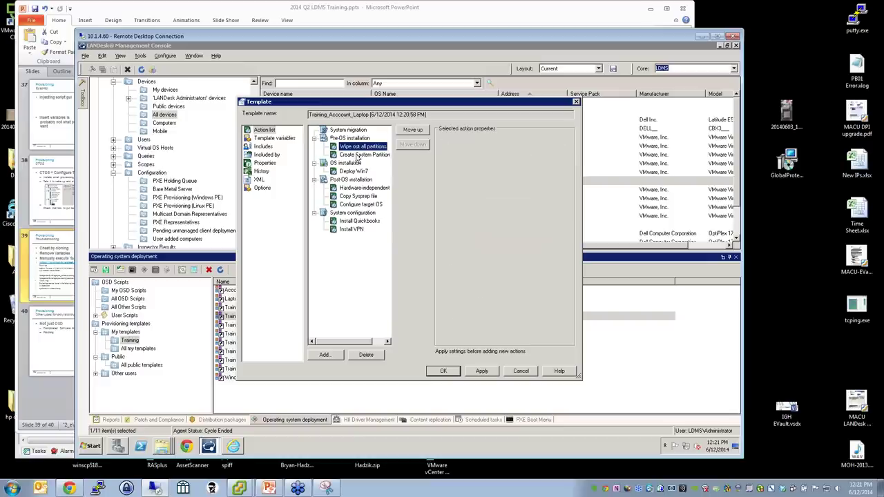
pyautogui.click(353, 172)
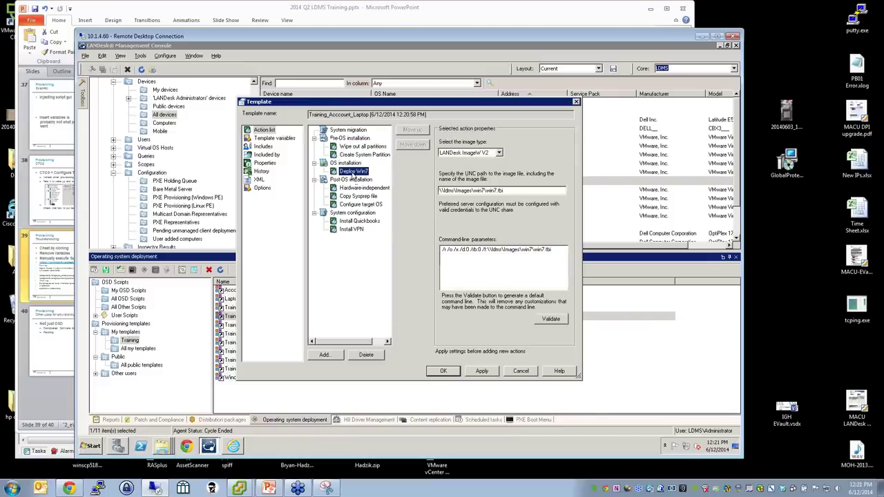
pyautogui.click(355, 187)
pyautogui.click(354, 221)
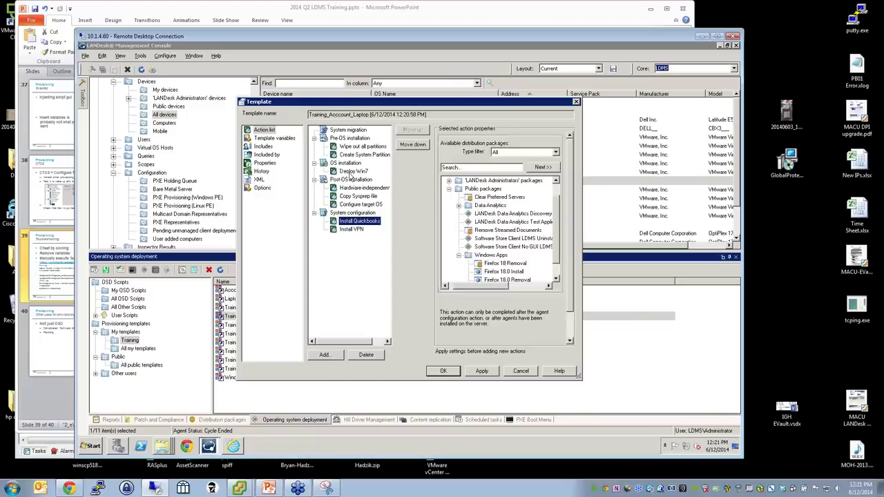
pyautogui.click(351, 173)
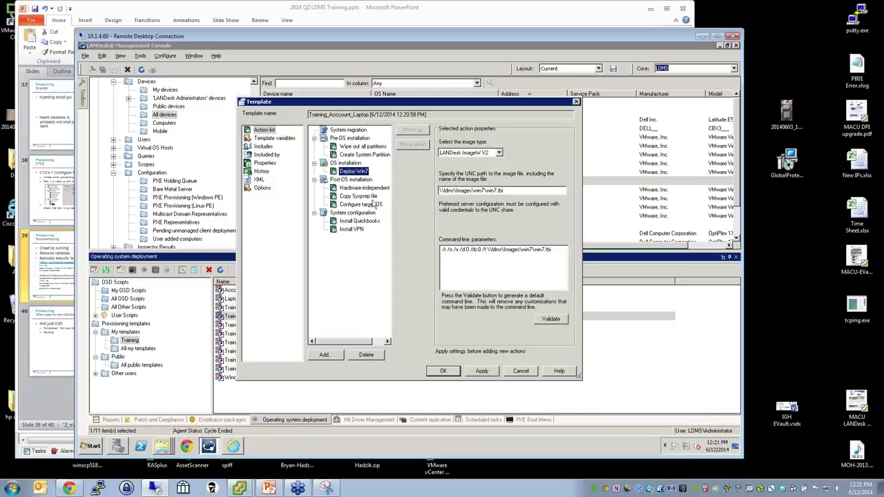
pyautogui.moveTo(379, 105); pyautogui.dragTo(385, 115)
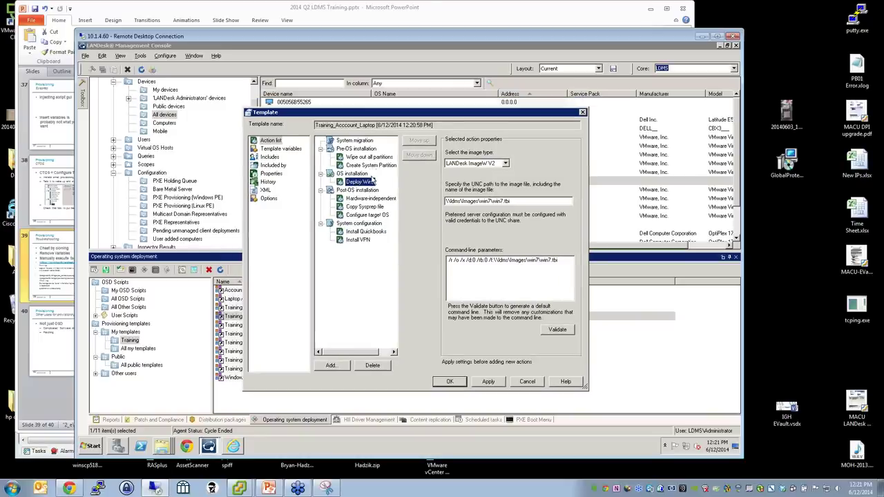
pyautogui.click(364, 232)
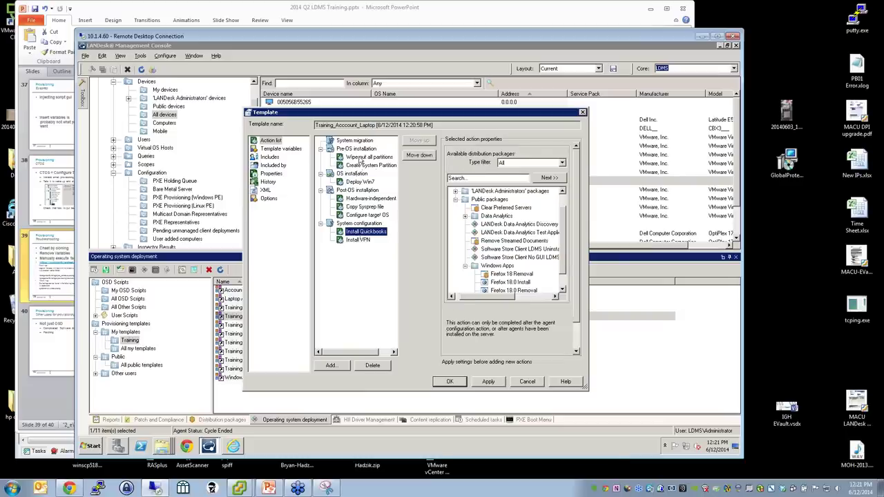
# Delete the Wipe out all partitions, Create System Partition and Deploy Win7 actions from the condensed template
pyautogui.click(360, 158)
pyautogui.click(373, 364)
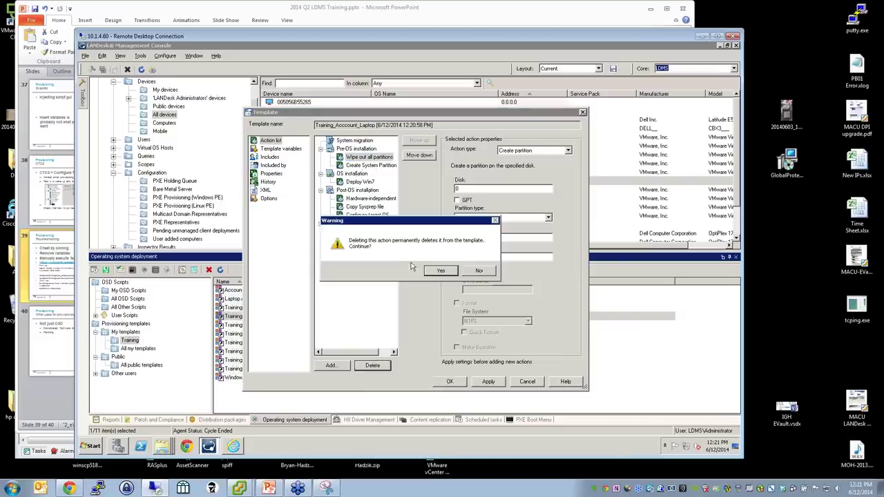
pyautogui.click(441, 270)
pyautogui.click(367, 157)
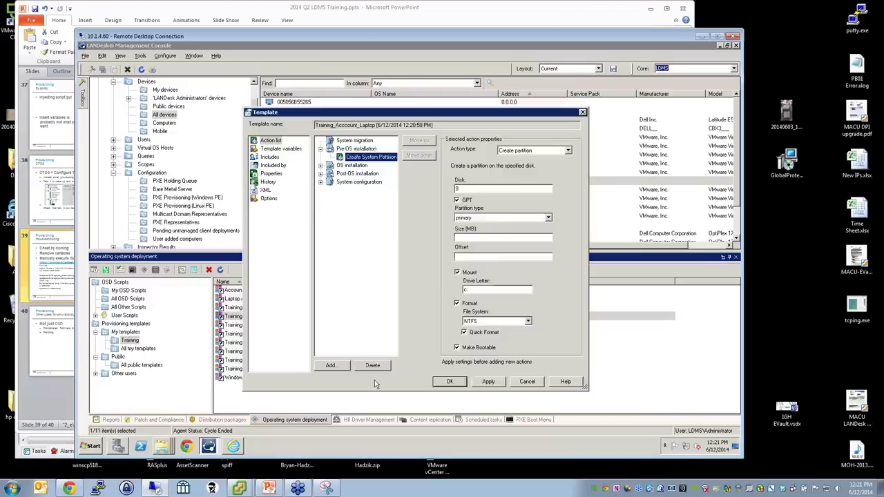
pyautogui.click(372, 364)
pyautogui.click(441, 270)
pyautogui.click(360, 159)
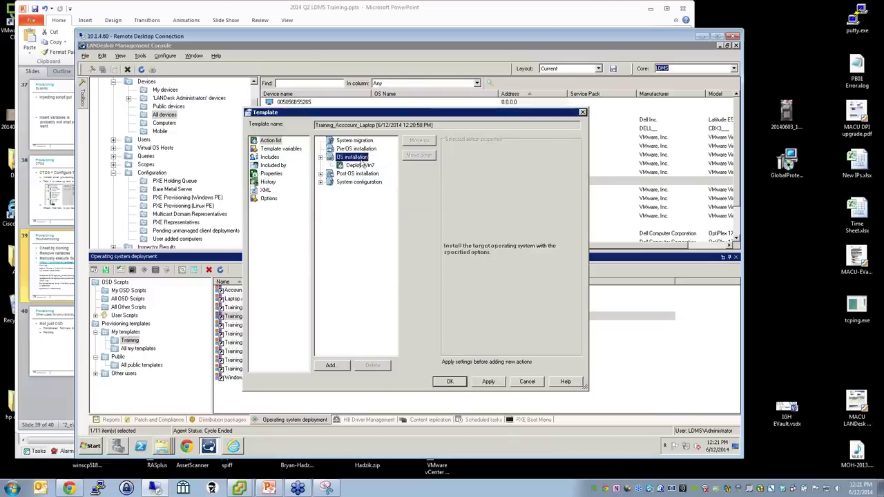
pyautogui.click(361, 165)
pyautogui.click(372, 365)
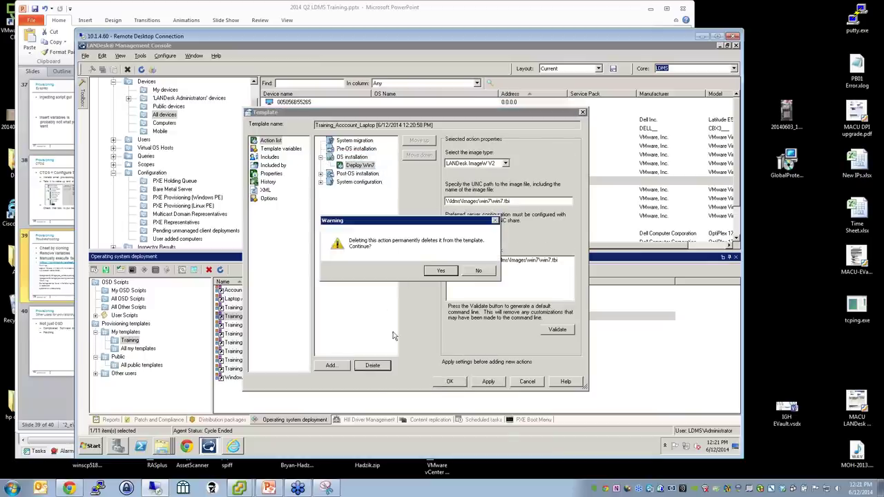
pyautogui.click(440, 271)
# Delete the hardware-independent imaging, Configure target OS and Copy Sysprep file actions from the Post-OS installation phase
pyautogui.click(321, 166)
pyautogui.click(370, 173)
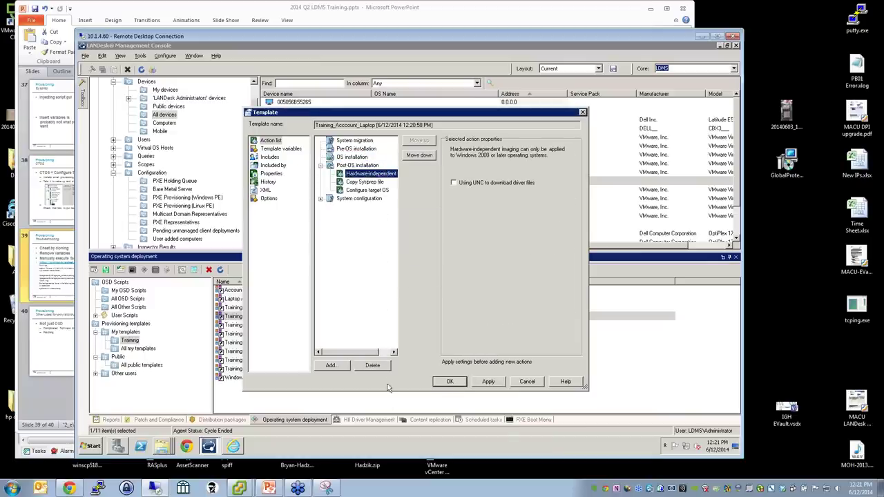
pyautogui.click(372, 365)
pyautogui.click(440, 270)
pyautogui.click(364, 182)
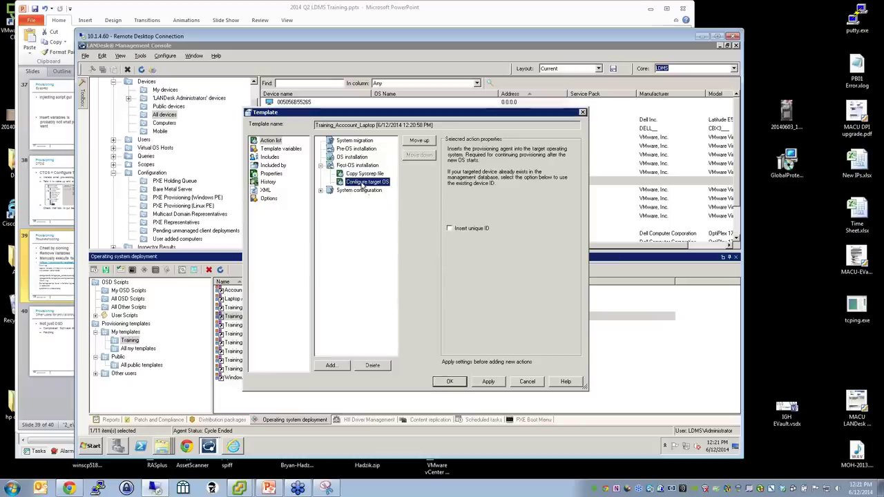
pyautogui.click(372, 364)
pyautogui.click(441, 273)
pyautogui.click(365, 173)
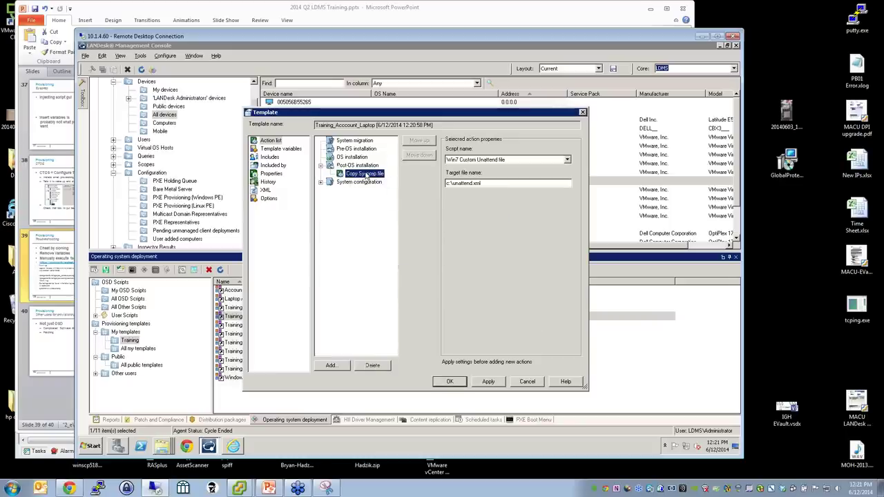
pyautogui.click(372, 365)
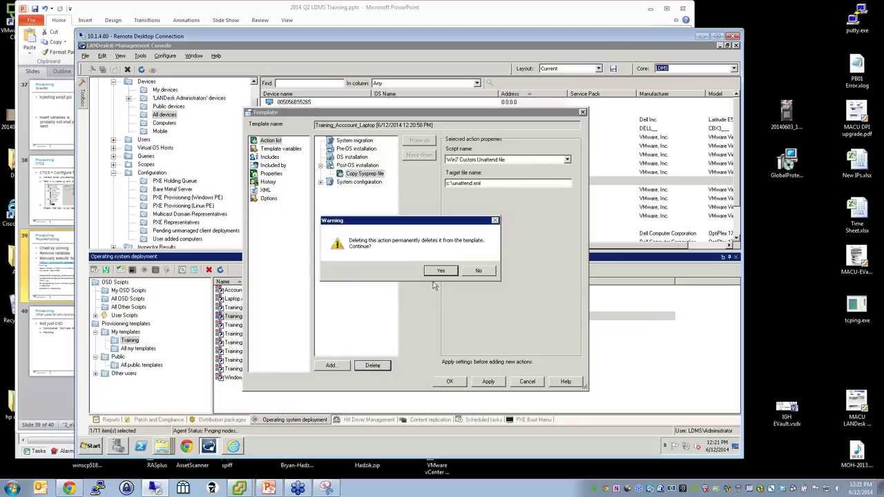
pyautogui.click(440, 270)
# Review the remaining Install Quickbooks and Install VPN actions under System configuration and discard the template edits
pyautogui.doubleClick(359, 173)
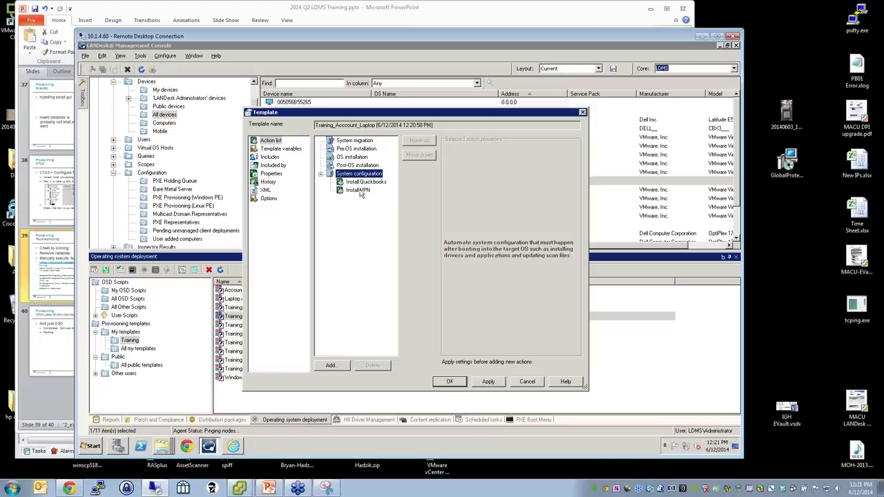
pyautogui.click(357, 158)
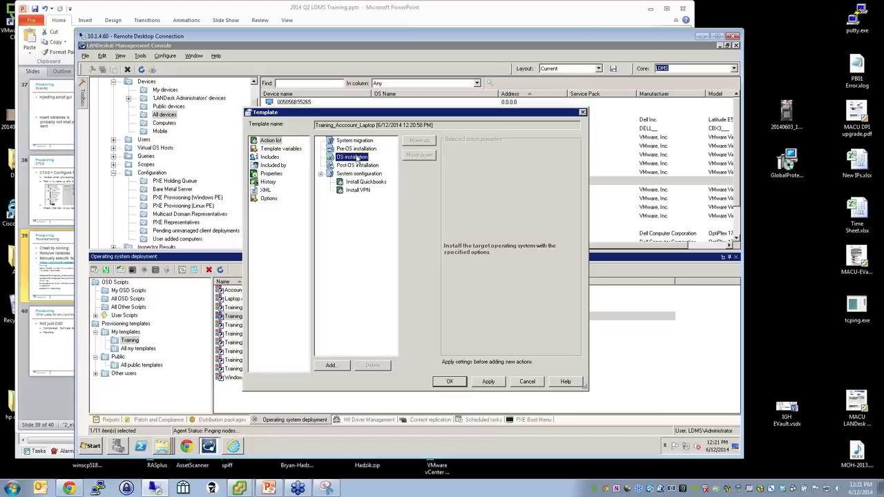
pyautogui.click(357, 183)
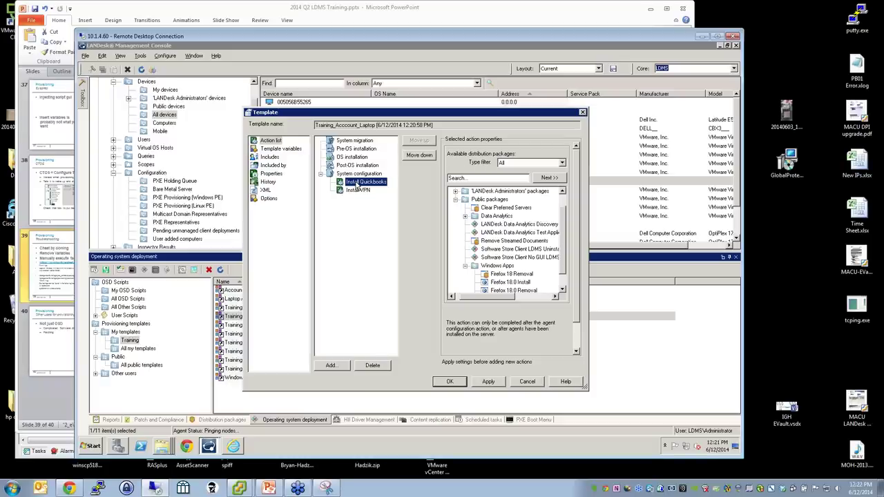
pyautogui.click(527, 382)
pyautogui.click(284, 401)
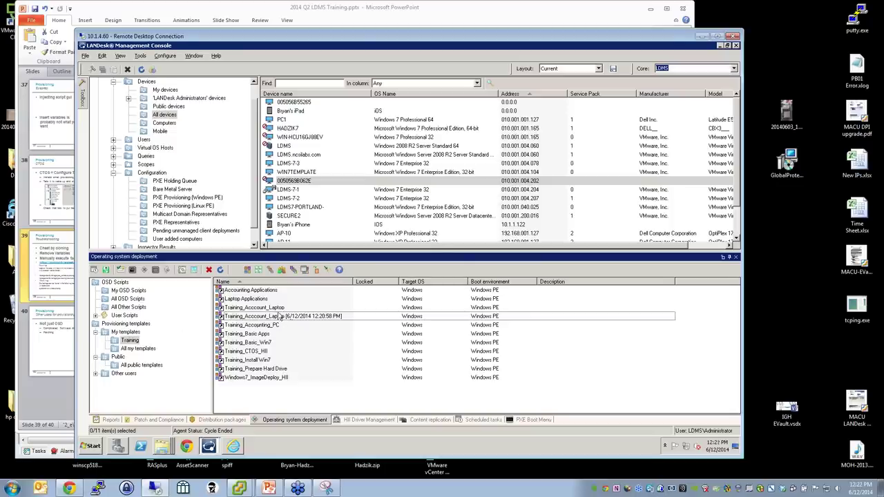
# Reopen the condensed Training_Acccount_Laptop copy and add a Reboot/shutdown action to its System configuration phase
pyautogui.doubleClick(280, 316)
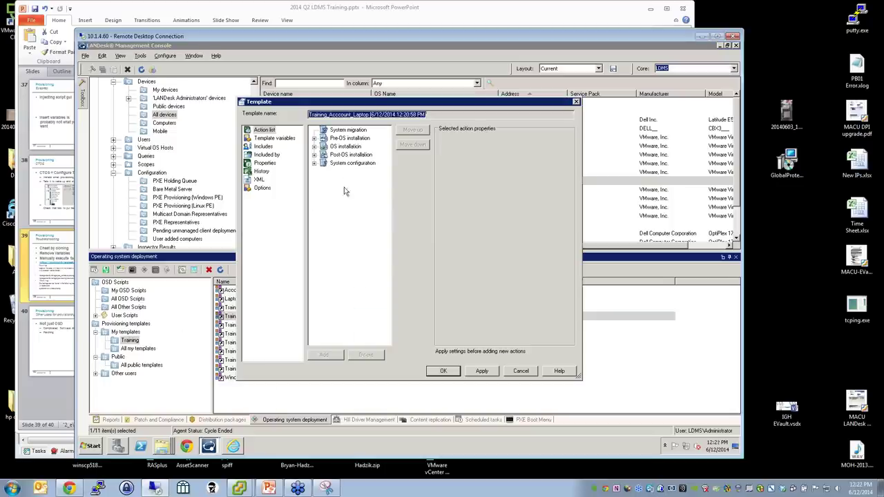
pyautogui.click(336, 163)
pyautogui.doubleClick(336, 165)
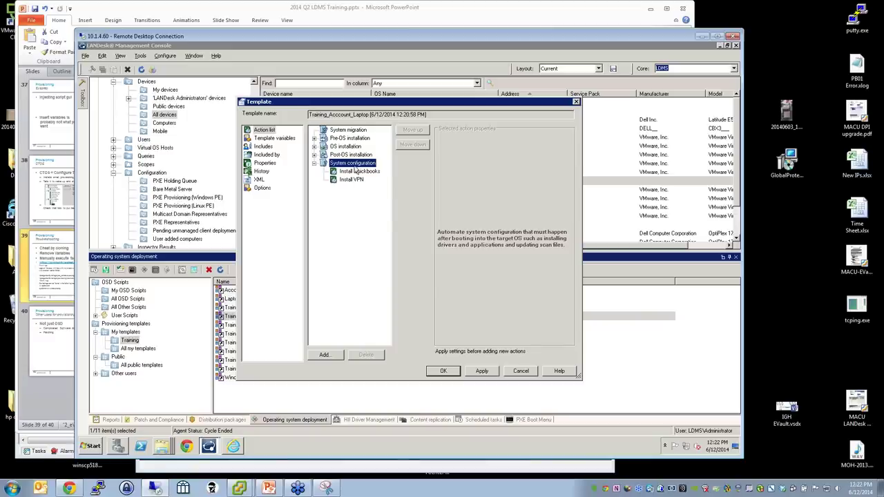
pyautogui.rightClick(354, 170)
pyautogui.click(376, 172)
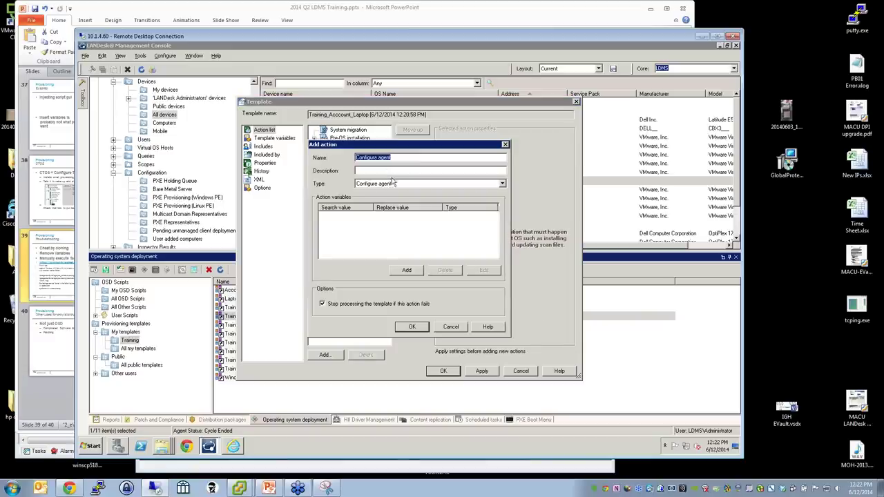
pyautogui.moveTo(422, 145); pyautogui.dragTo(485, 166)
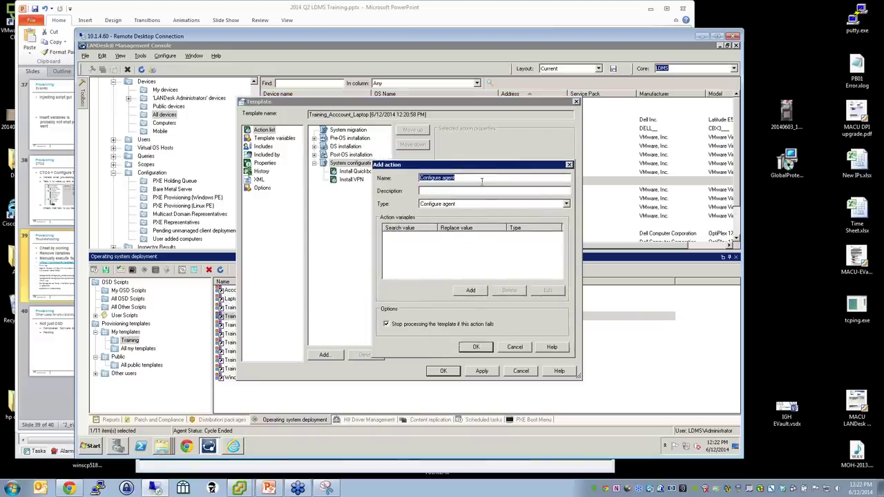
pyautogui.click(482, 203)
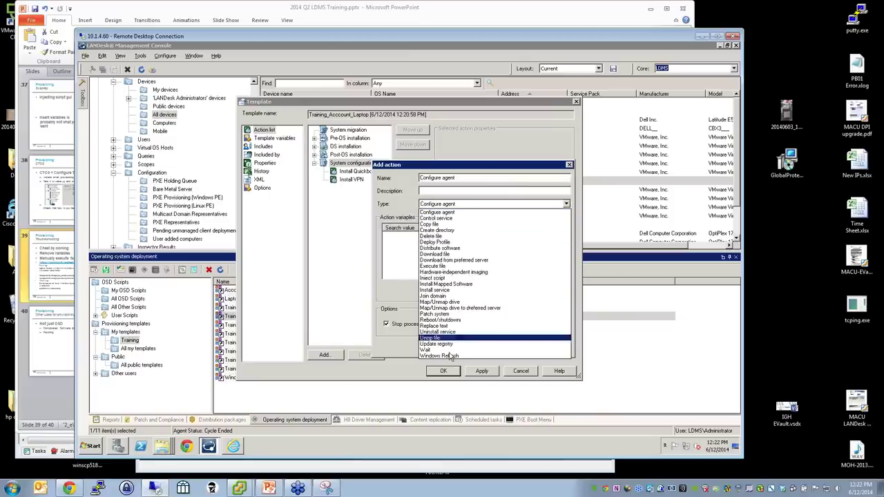
pyautogui.click(454, 320)
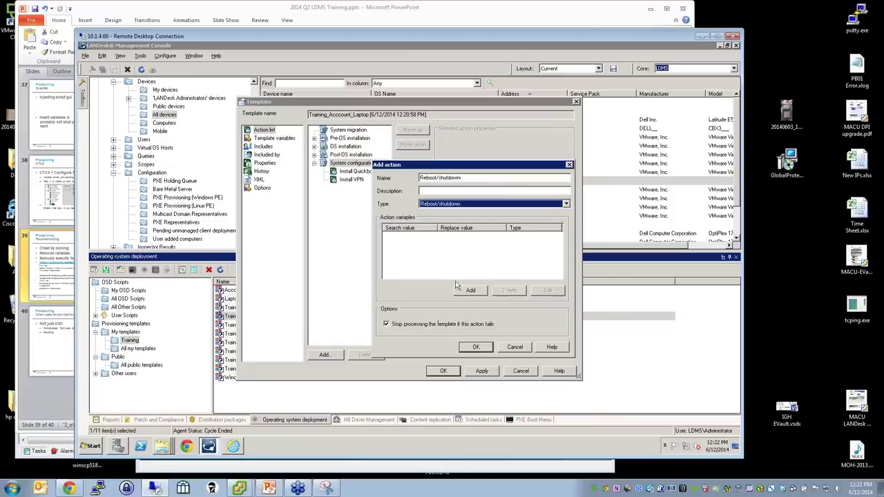
pyautogui.click(471, 343)
# Set the new Reboot/shutdown action to Reboot, move it above Install VPN, and discard the template changes
pyautogui.click(466, 162)
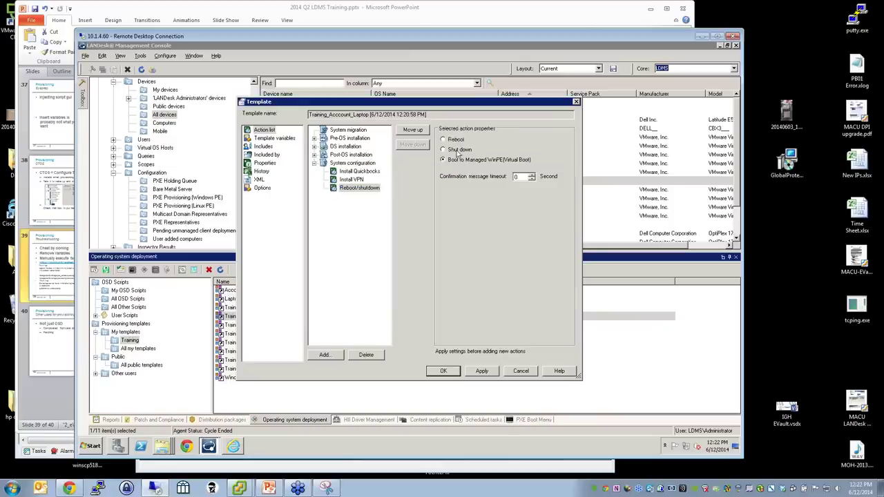
pyautogui.click(457, 149)
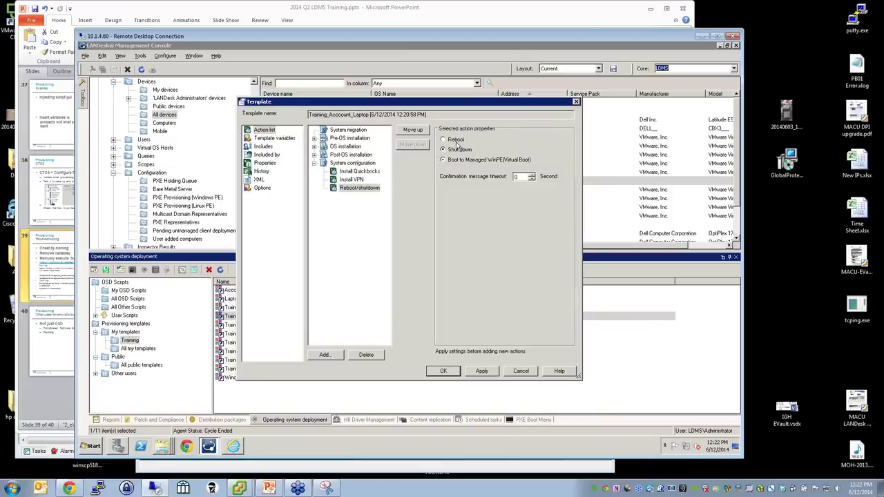
pyautogui.click(359, 188)
pyautogui.click(412, 130)
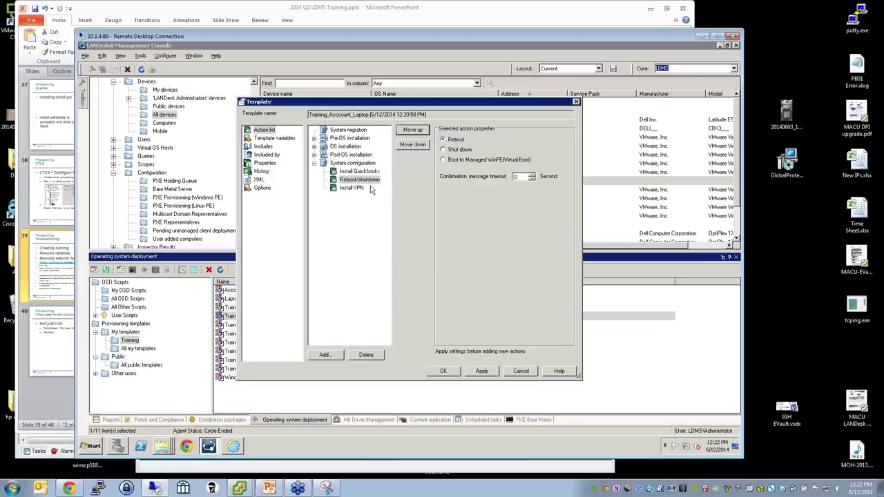
pyautogui.click(524, 371)
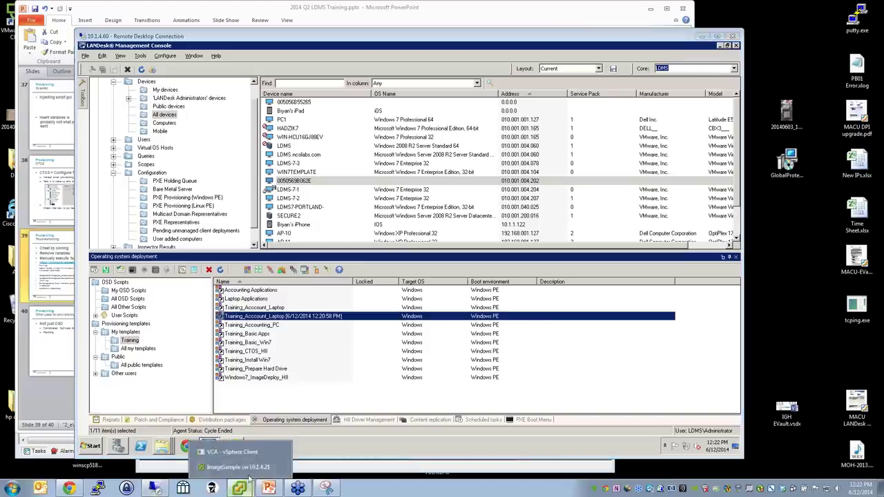
# Switch to the ImageSample virtual machine console, try to close the provisioning agent, and close its command window
pyautogui.click(252, 469)
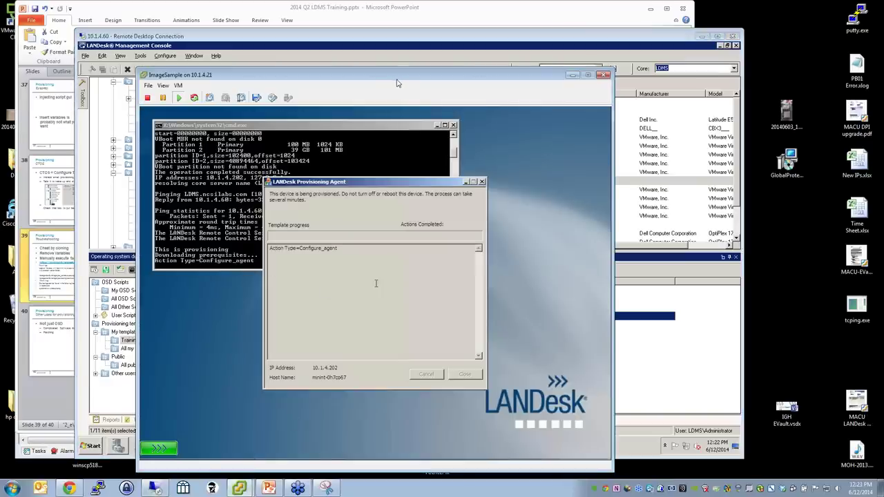
pyautogui.moveTo(400, 76); pyautogui.dragTo(413, 63)
pyautogui.click(389, 271)
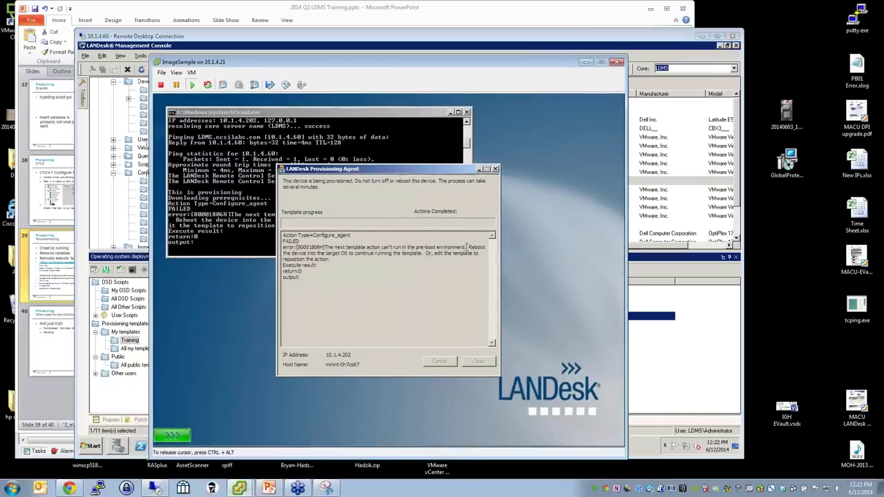
pyautogui.click(496, 169)
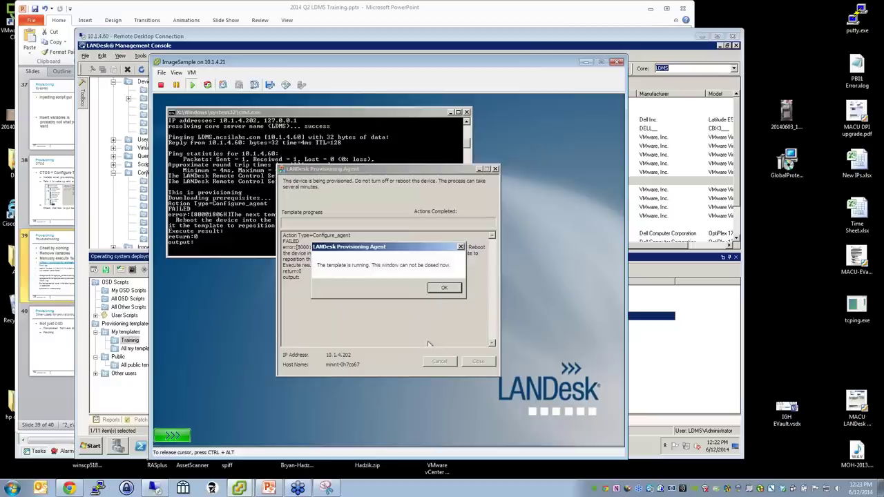
pyautogui.click(431, 290)
pyautogui.click(467, 119)
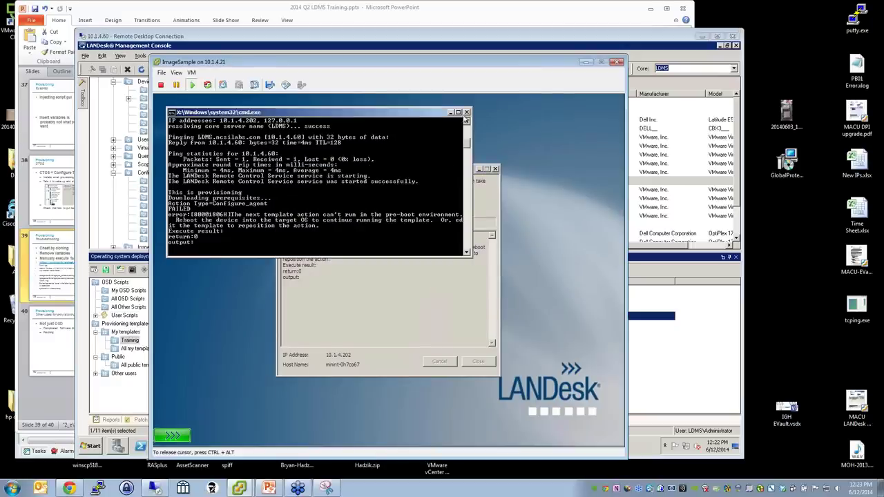
pyautogui.click(467, 113)
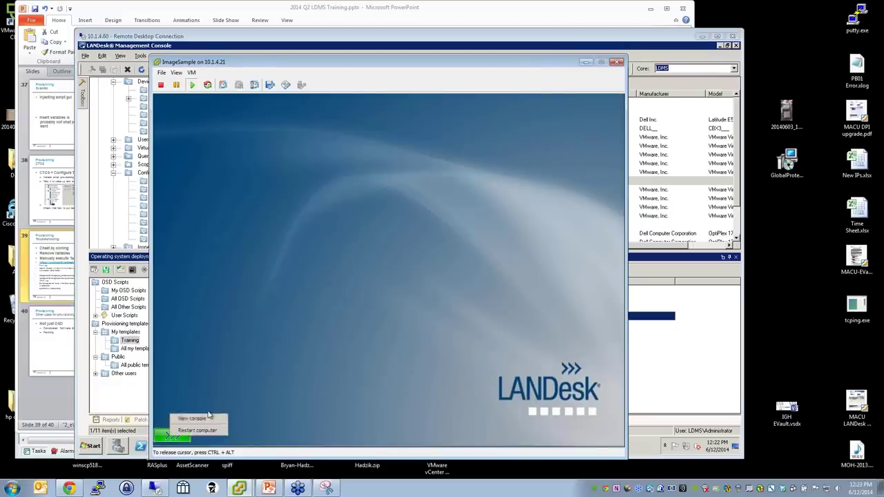
# Open a new WinPE console, change to the X:\ldprovision folder, and run ldprovision.exe
pyautogui.click(204, 420)
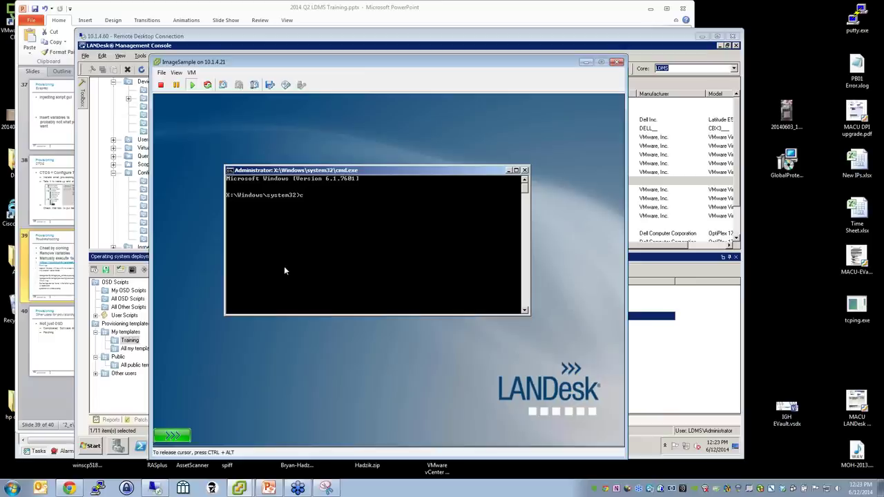
pyautogui.write('cd \\')
pyautogui.press('Return')
pyautogui.write('cd ldprovision')
pyautogui.press('Return')
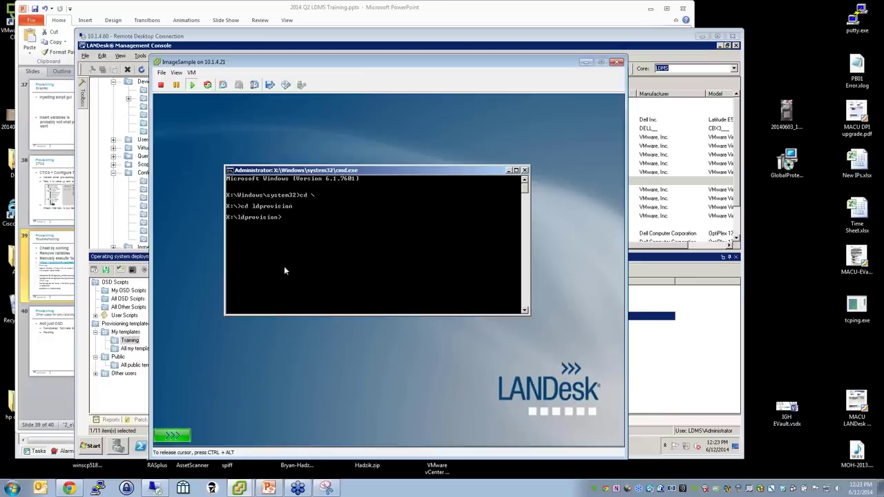
pyautogui.write('ldprovision.exe')
pyautogui.press('Return')
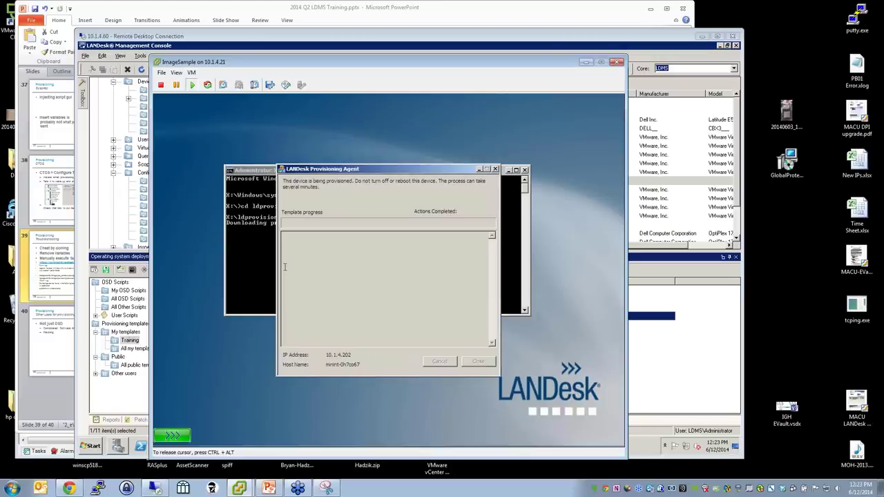
pyautogui.click(273, 266)
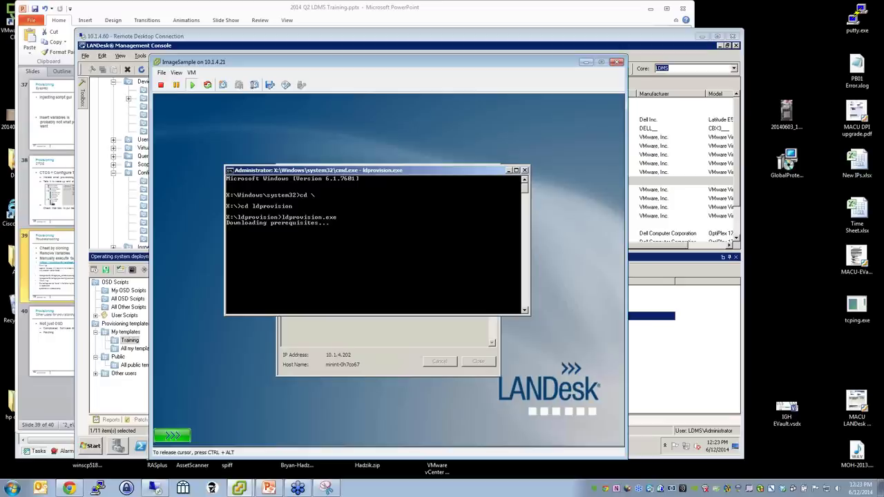
pyautogui.click(328, 338)
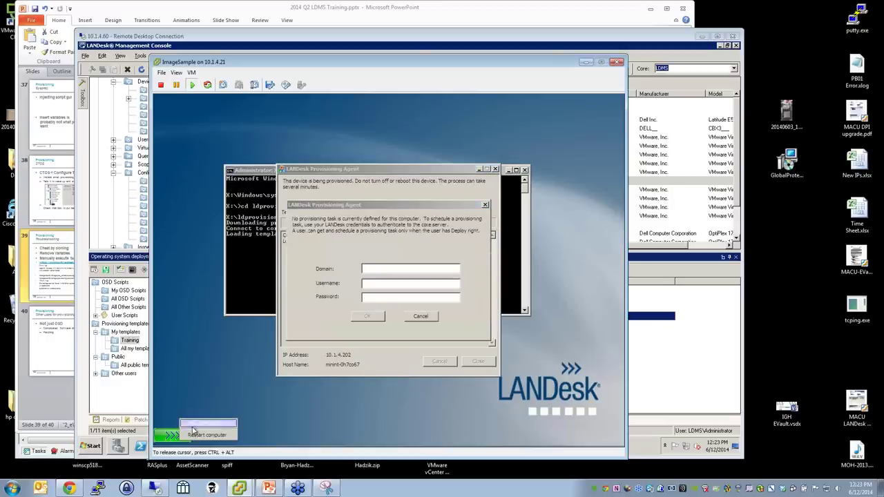
# Open a second WinPE console in the ldclient folder, enter PxeMenuStart.cmd without running it, and close that console
pyautogui.click(202, 425)
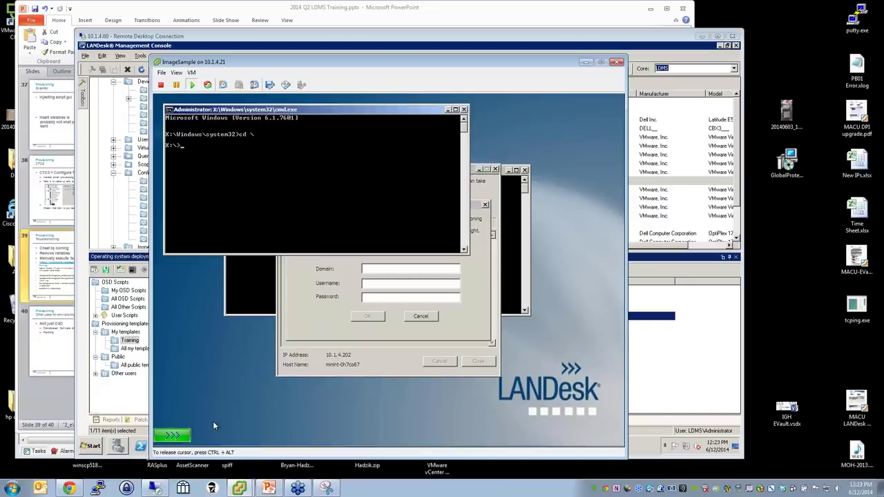
pyautogui.write('ldclient')
pyautogui.press('BackSpace')
pyautogui.press('BackSpace')
pyautogui.press('BackSpace')
pyautogui.press('BackSpace')
pyautogui.press('BackSpace')
pyautogui.press('BackSpace')
pyautogui.press('BackSpace')
pyautogui.write('cd ldclient')
pyautogui.press('Return')
pyautogui.write('PxeMenuStart.cmd')
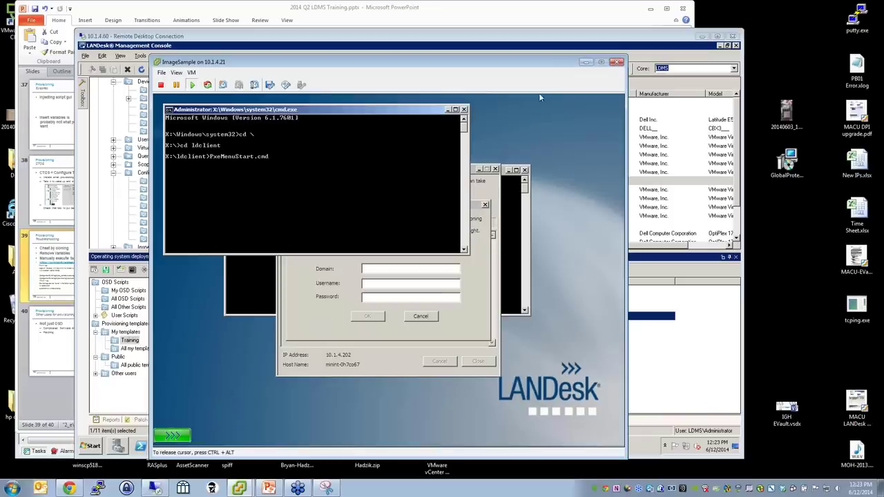
pyautogui.click(465, 110)
# Authenticate the provisioning agent to the core server with the domain, the administrator username and the account password
pyautogui.click(396, 269)
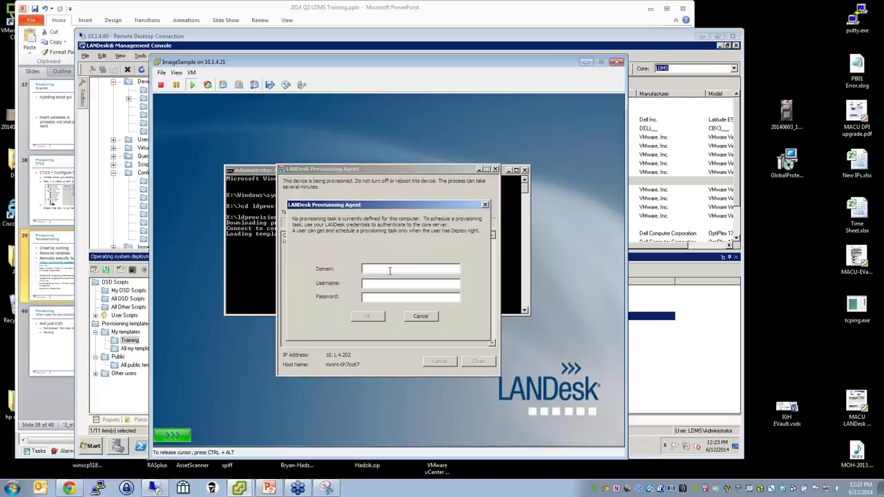
pyautogui.write('ncsilab')
pyautogui.write('administrator')
pyautogui.press('Tab')
pyautogui.write('******')
pyautogui.press('Return')
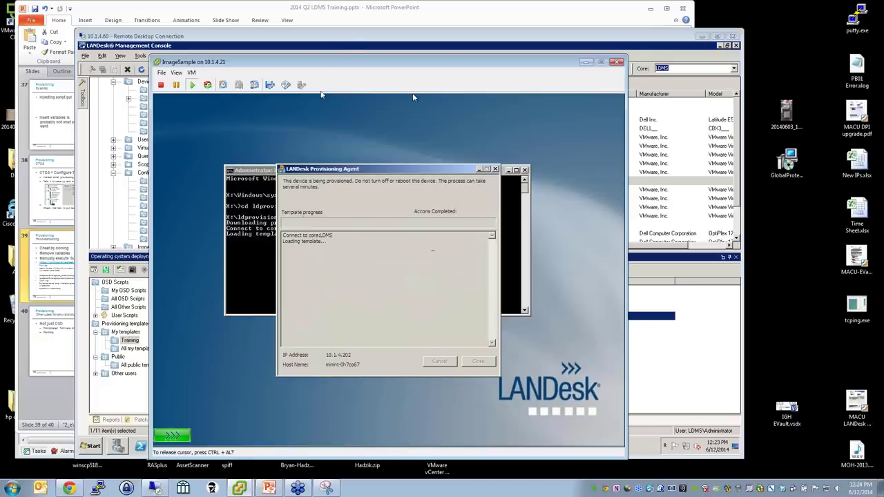
# Switch to the LANDesk Management Console, select the device at 010.001.004.202, and return to the virtual machine console
pyautogui.click(349, 44)
pyautogui.click(287, 182)
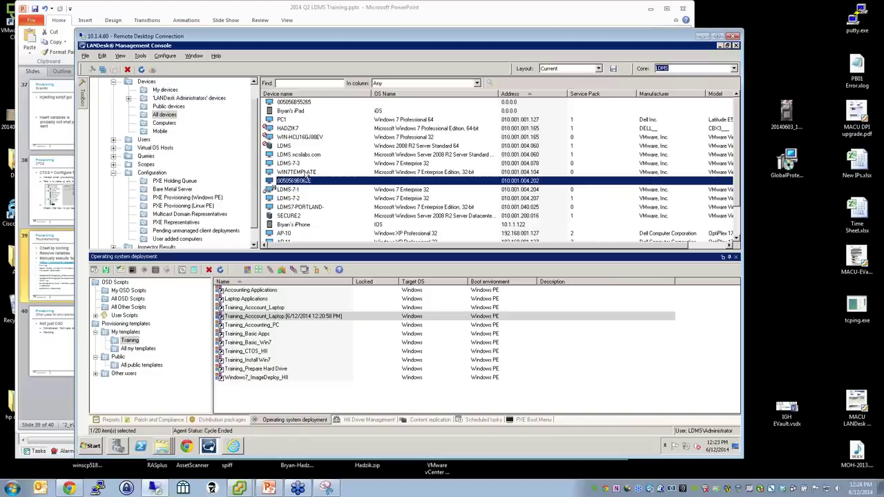
pyautogui.moveTo(300, 182); pyautogui.dragTo(269, 321)
pyautogui.click(288, 182)
pyautogui.click(239, 487)
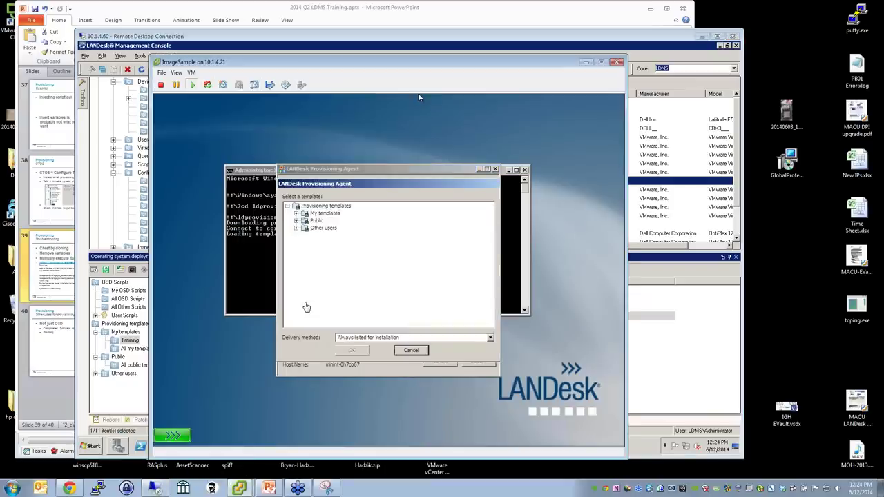
# Browse the provisioning template folders and start Windows7_ImageDeploy_HII from LDMS\Administrator's Training folder on the virtual machine
pyautogui.click(418, 98)
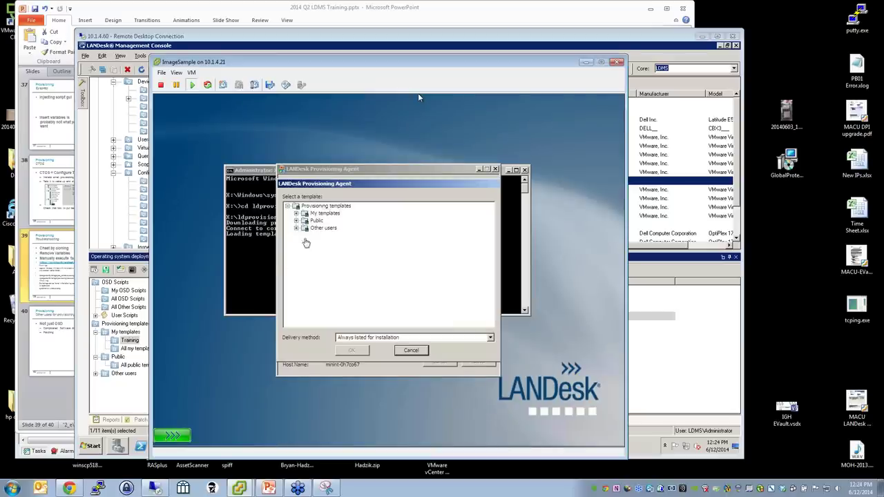
pyautogui.click(297, 214)
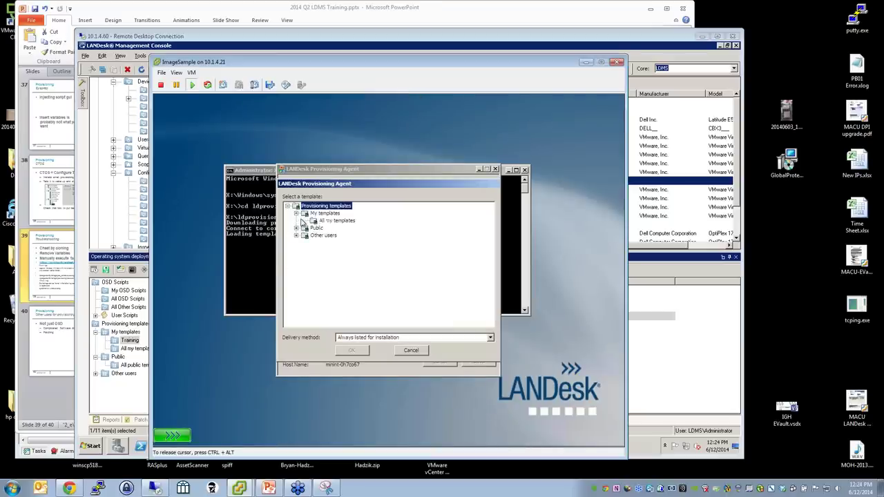
pyautogui.click(331, 221)
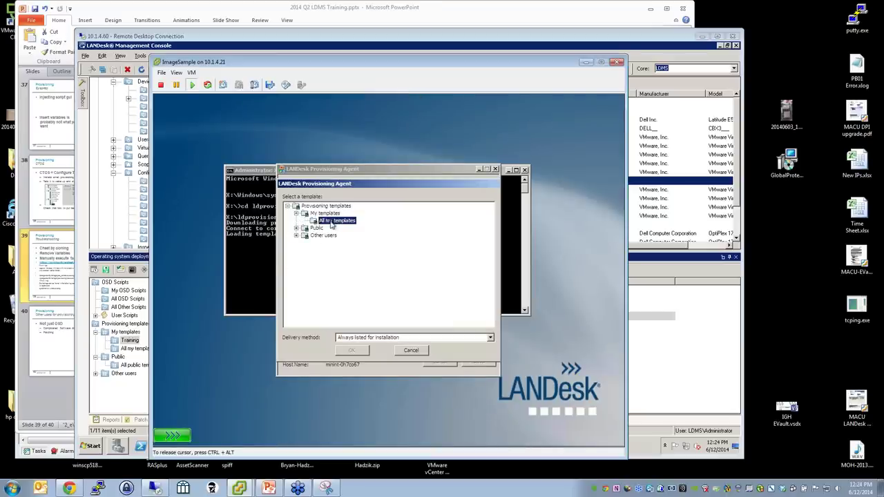
pyautogui.click(297, 228)
pyautogui.click(305, 235)
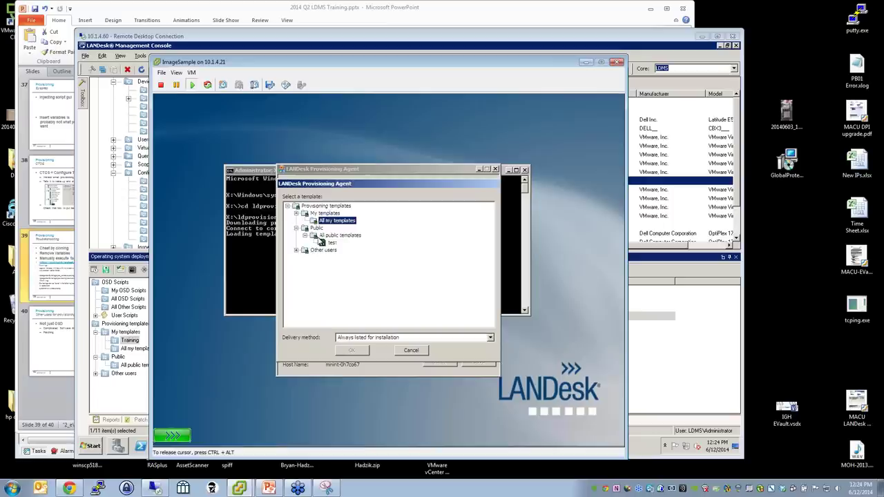
pyautogui.click(297, 251)
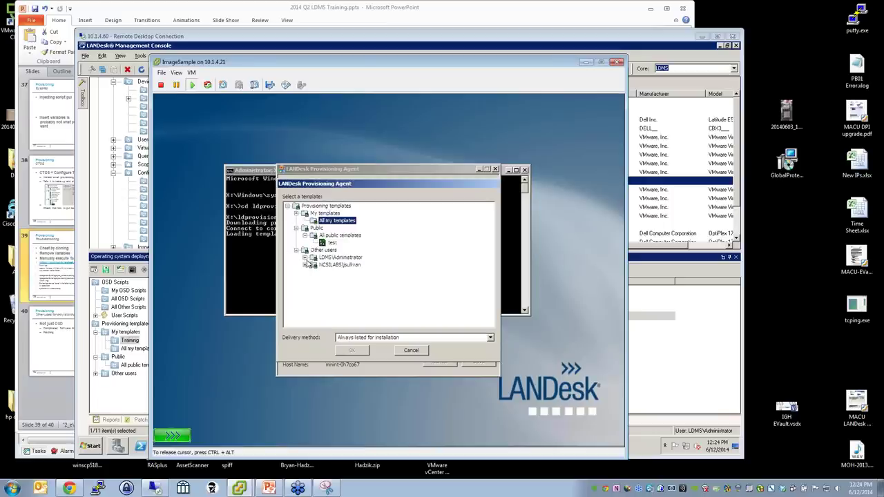
pyautogui.click(305, 258)
pyautogui.click(314, 265)
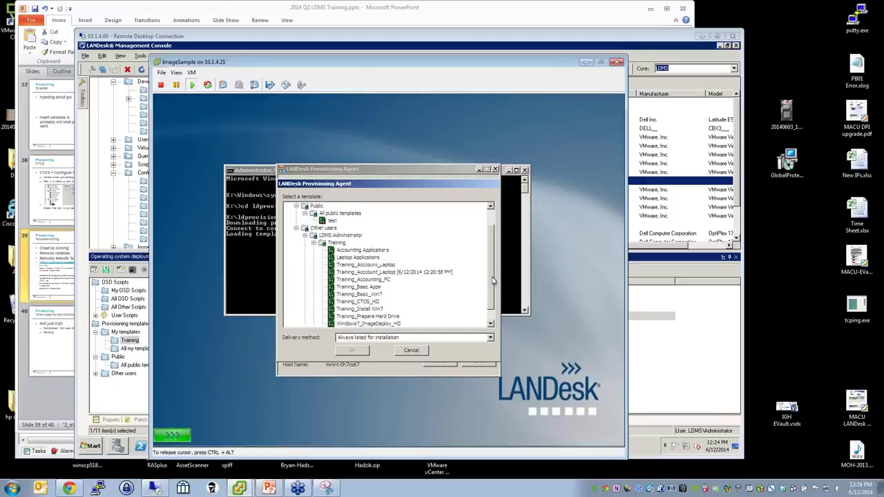
pyautogui.scroll(-1, 494, 284)
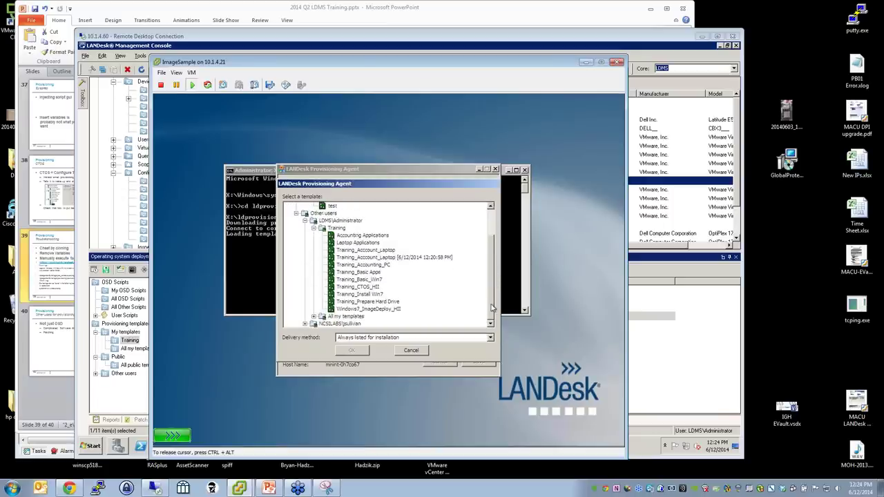
pyautogui.click(368, 309)
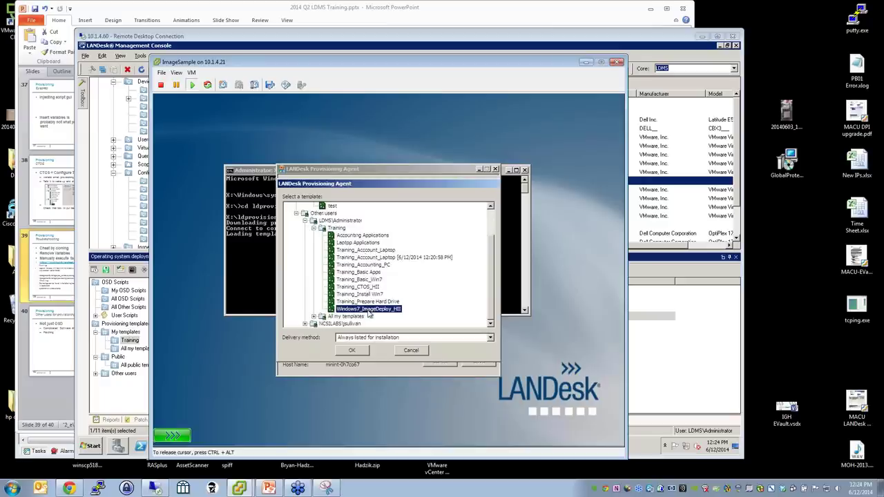
pyautogui.click(353, 350)
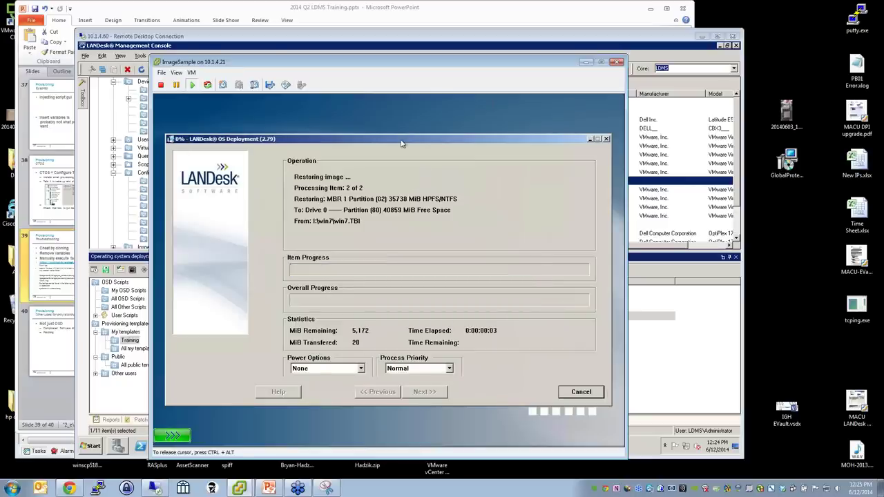
# In the Management Console, open the Windows7_ImageDeploy_HII template, review its phases and Deploy image action, and cancel the dialog
pyautogui.click(369, 44)
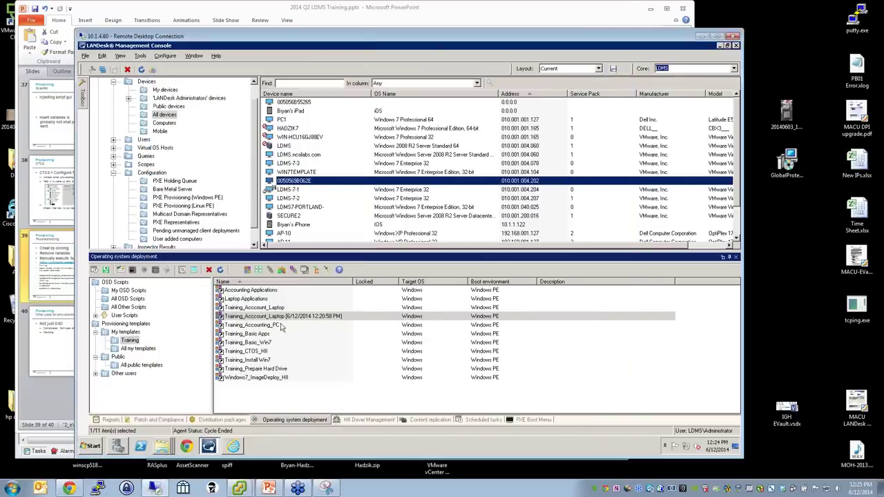
pyautogui.click(256, 379)
pyautogui.rightClick(256, 382)
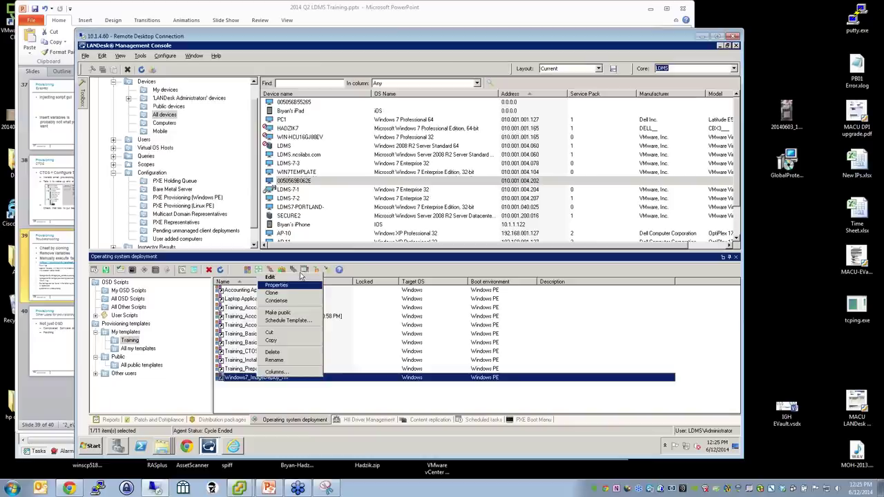
pyautogui.click(298, 278)
pyautogui.click(316, 163)
pyautogui.click(315, 154)
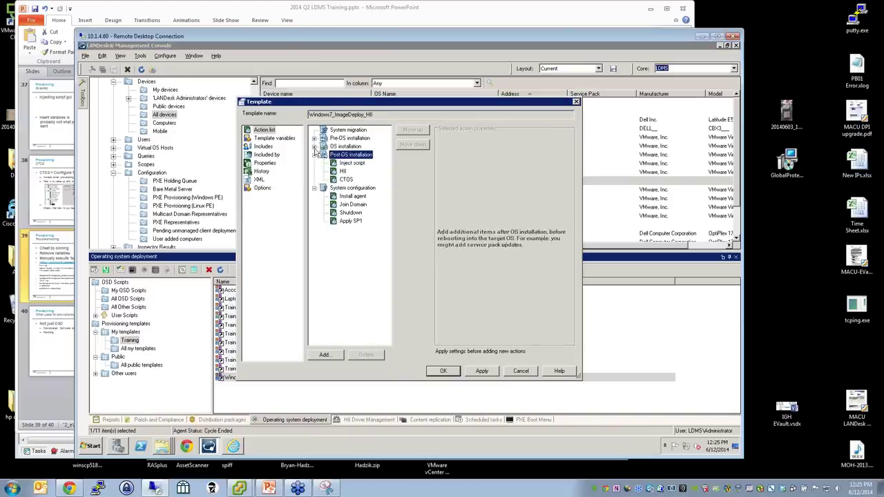
pyautogui.click(314, 146)
pyautogui.click(315, 139)
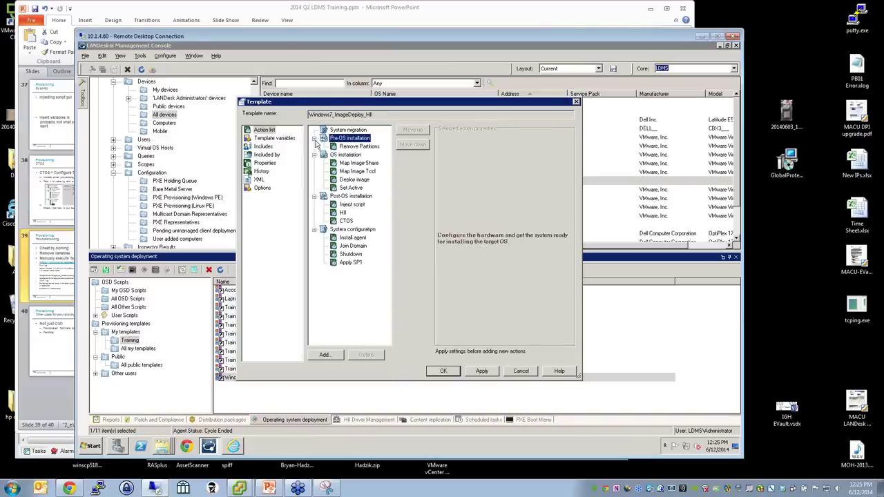
pyautogui.click(355, 180)
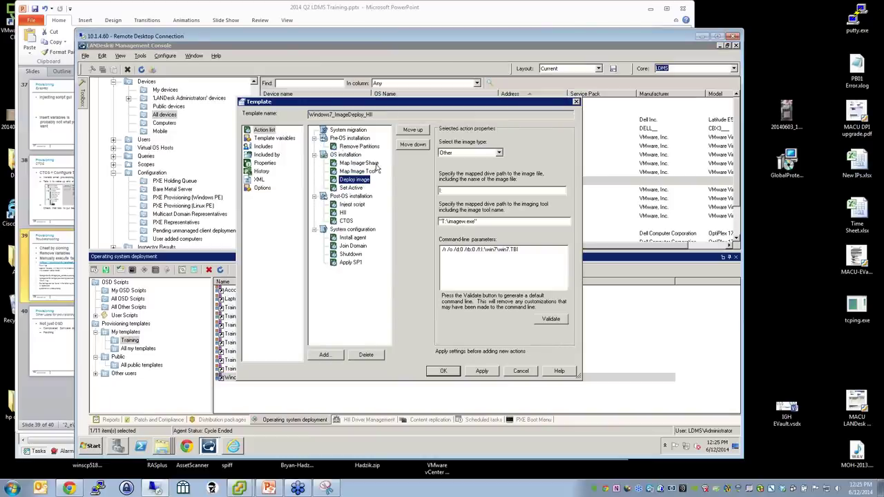
pyautogui.click(515, 373)
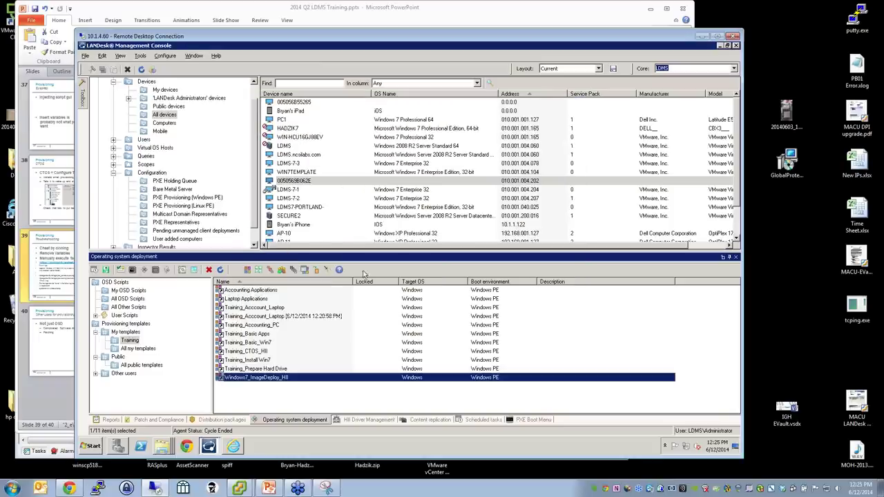
# Display the provisioning history of the 010.001.004.202 device for the Windows7_ImageDeploy_HII task started 6/12/2014 12:24:47 PM
pyautogui.rightClick(302, 181)
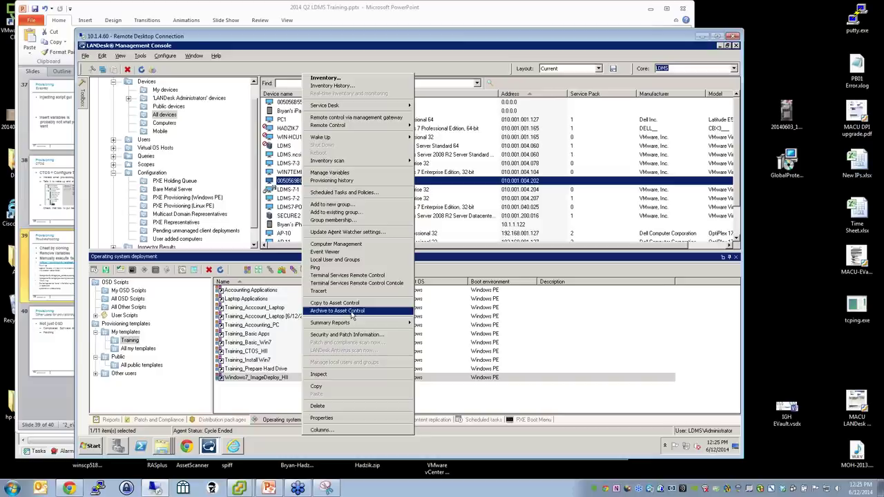
pyautogui.click(339, 192)
pyautogui.moveTo(340, 188); pyautogui.dragTo(380, 187)
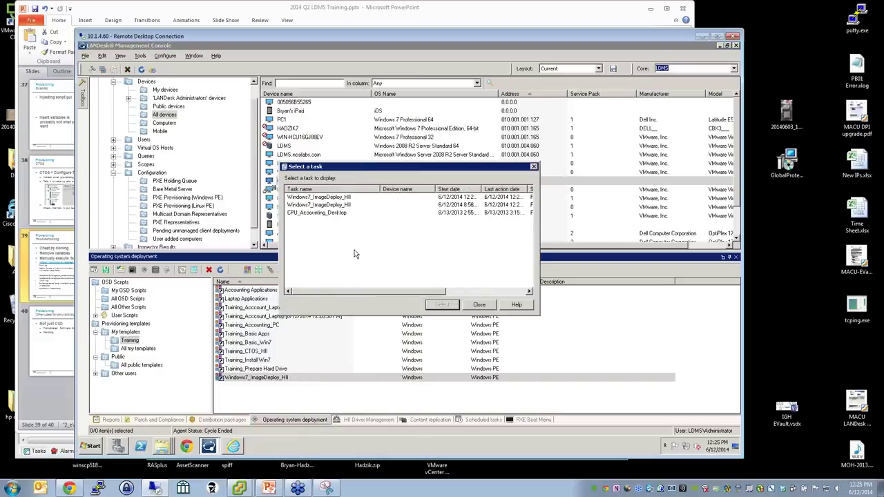
pyautogui.click(341, 199)
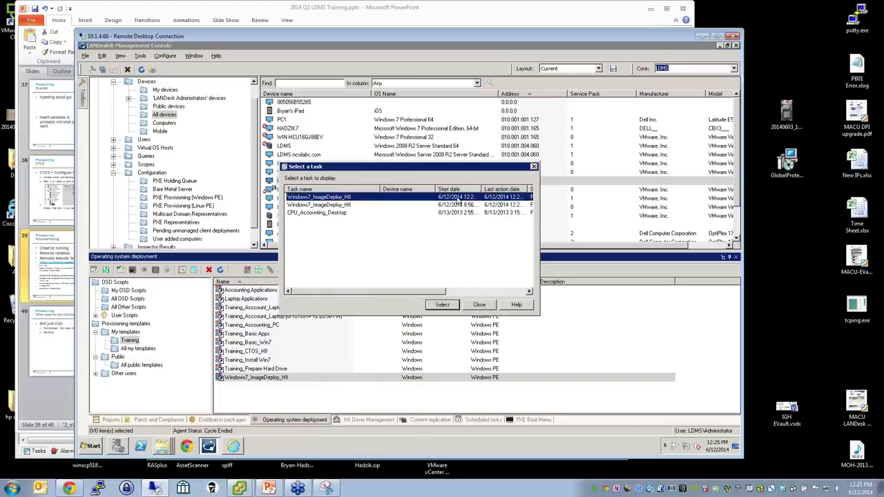
pyautogui.moveTo(482, 188); pyautogui.dragTo(523, 189)
pyautogui.click(442, 305)
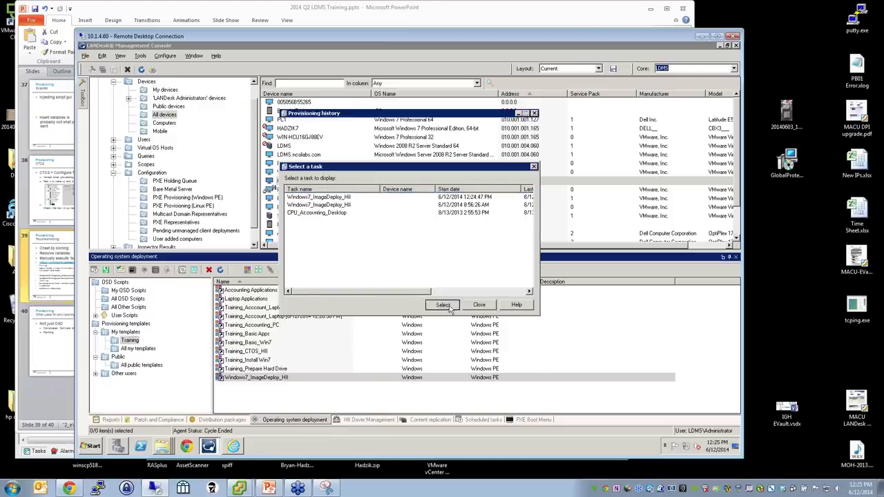
# Examine the Remove Partitions results and the OS installation actions, including Map Image Tool's action properties, in the provisioning history
pyautogui.click(286, 137)
pyautogui.click(286, 152)
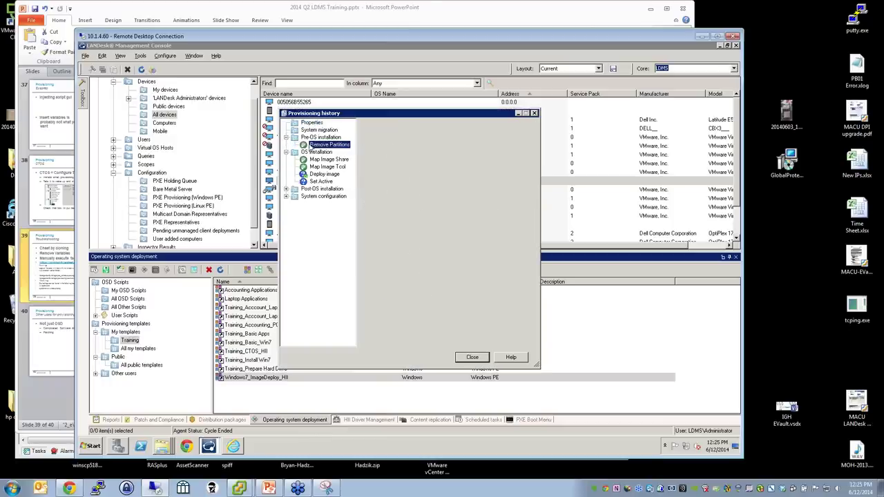
pyautogui.click(307, 146)
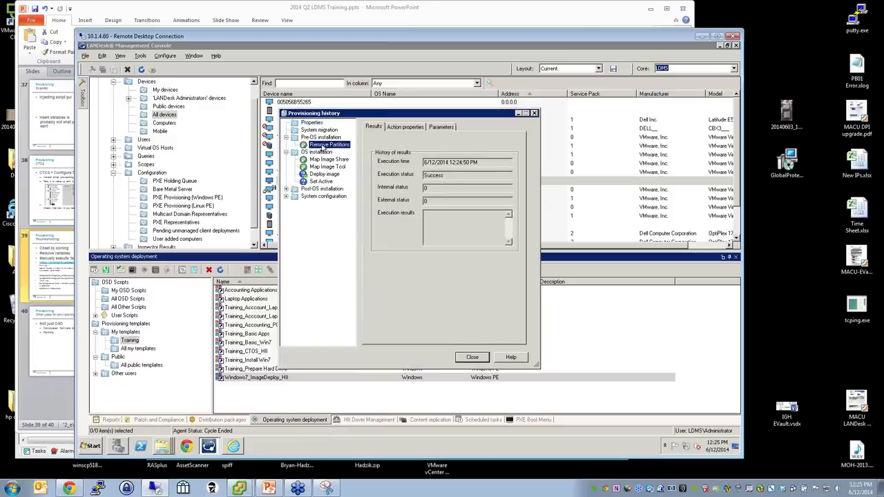
pyautogui.click(389, 128)
pyautogui.click(323, 160)
pyautogui.click(321, 181)
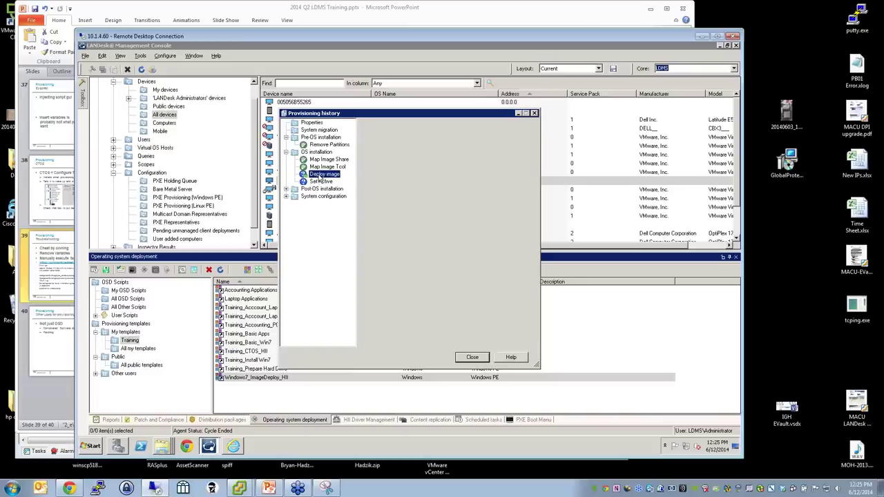
pyautogui.click(327, 167)
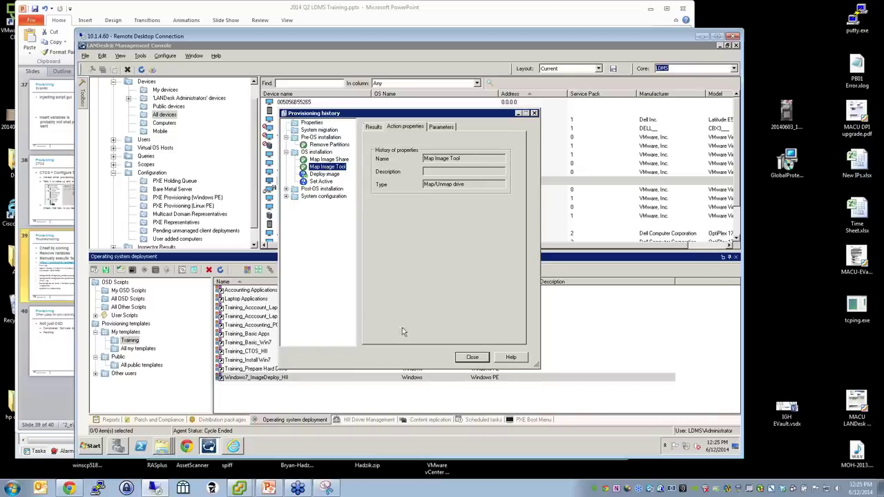
# Switch to the PowerPoint presentation and show slide 39, Provisioning Troubleshooting, full screen
pyautogui.click(65, 262)
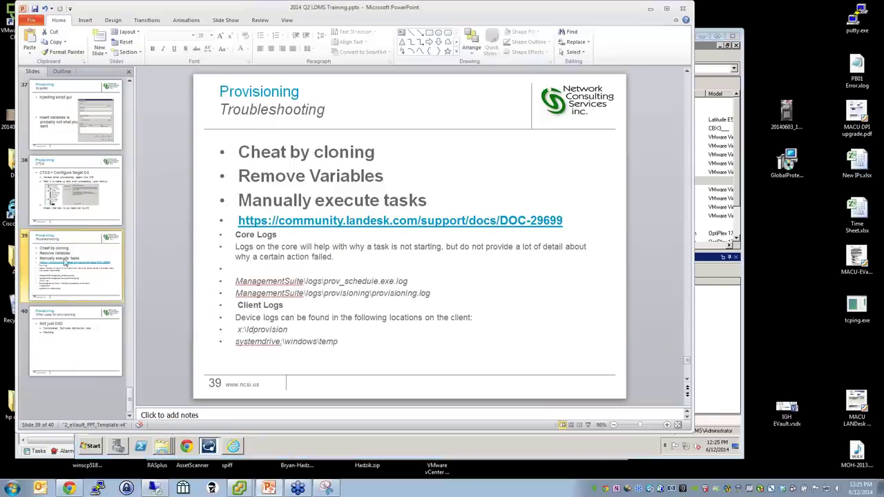
pyautogui.click(588, 424)
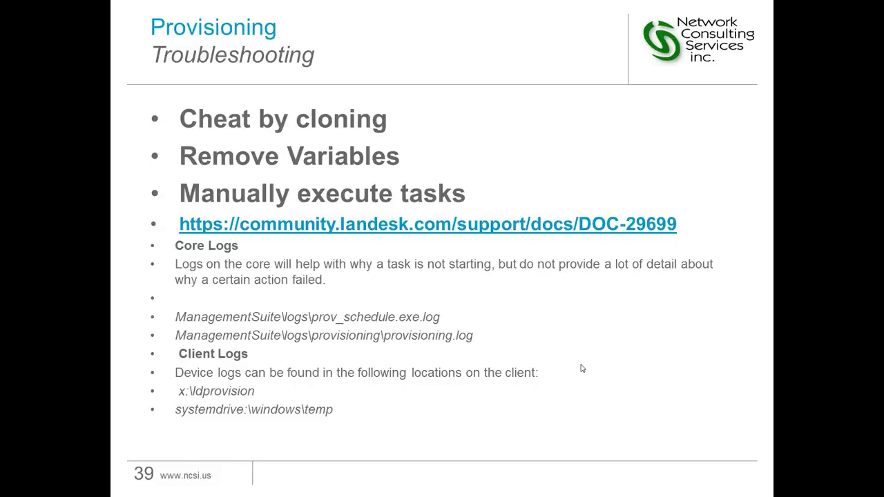
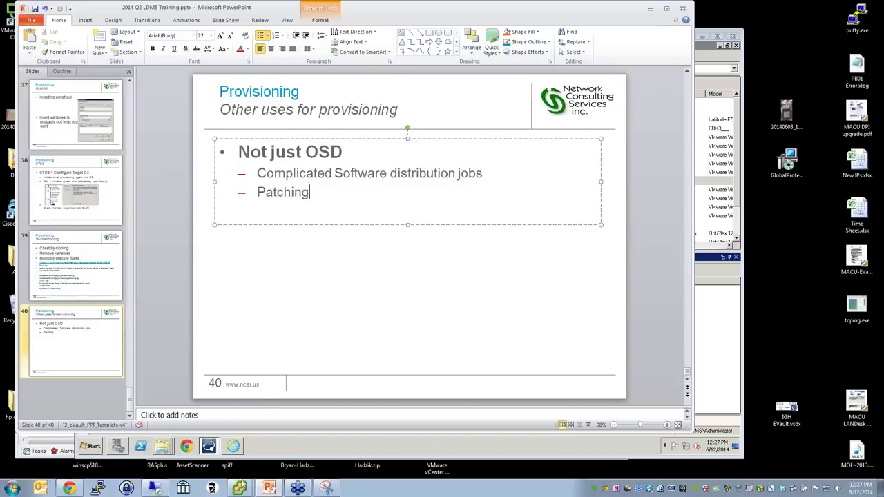
# Return to the remote LANDesk Management Console and close the provisioning history and its task selection dialog
pyautogui.click(155, 488)
pyautogui.click(479, 359)
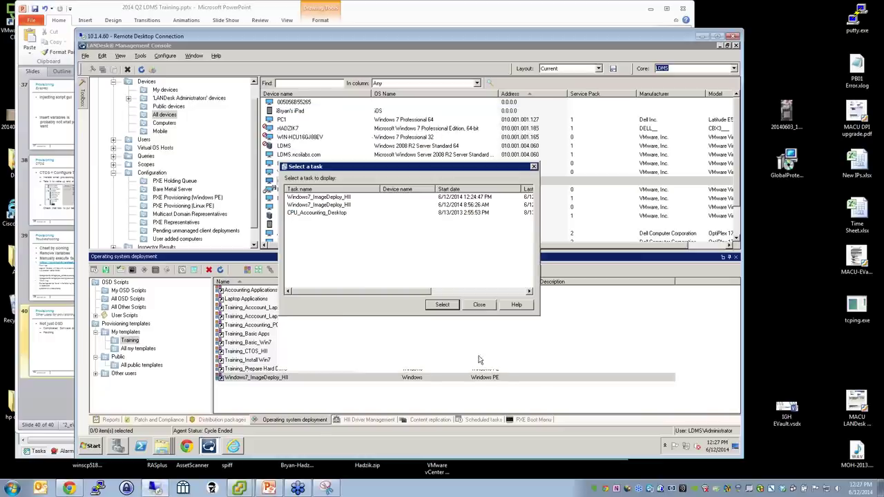
pyautogui.click(481, 304)
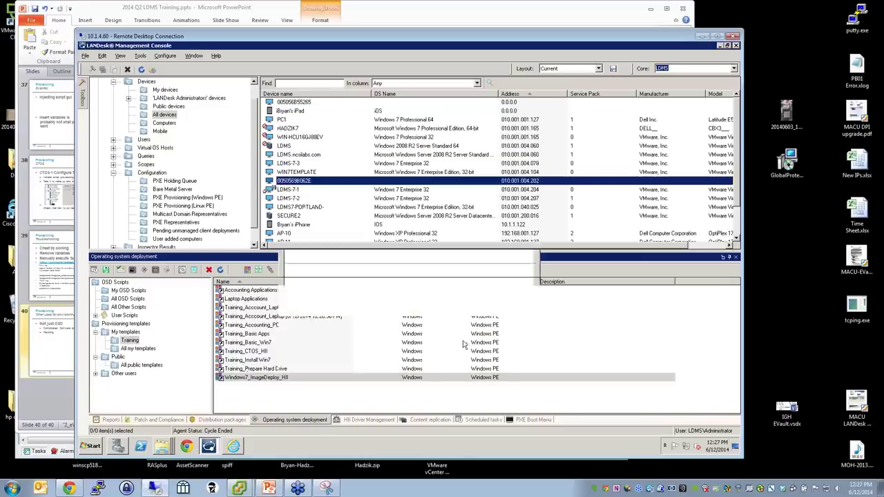
# Examine the driver files' UNC path and web URL in the HII Driver Repository Manager, and cancel the dialog
pyautogui.click(369, 419)
pyautogui.click(116, 269)
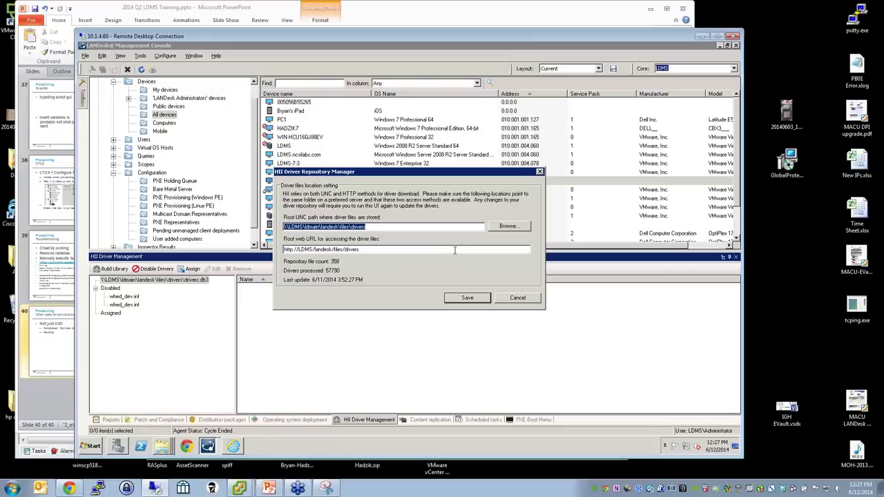
pyautogui.moveTo(454, 250); pyautogui.dragTo(285, 253)
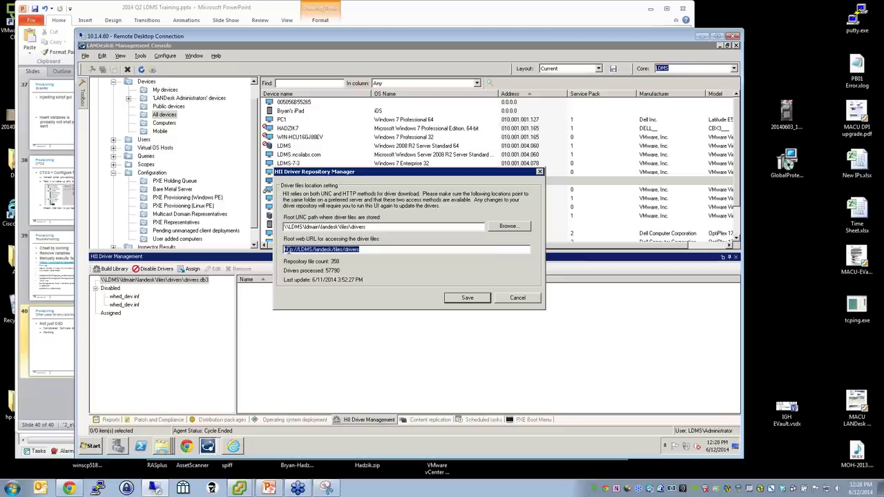
pyautogui.click(532, 298)
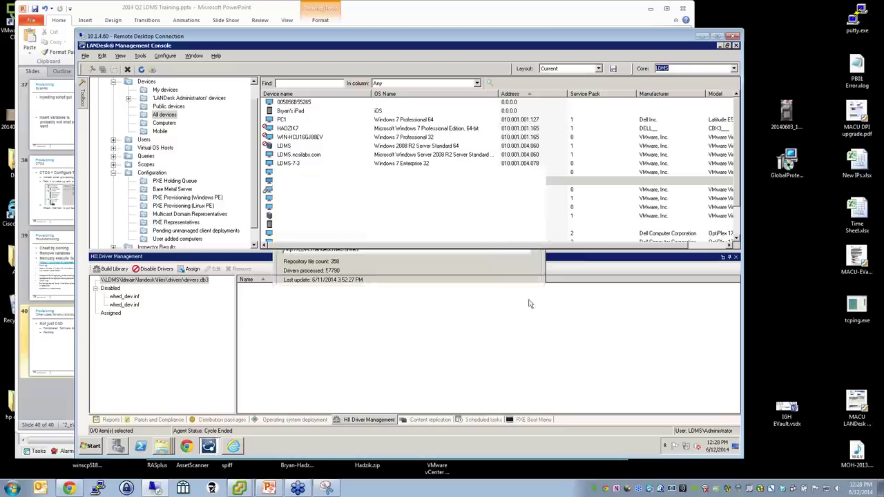
# Open the Windows7_ImageDeploy_HII template from the Training templates and expand its System configuration phase
pyautogui.click(297, 420)
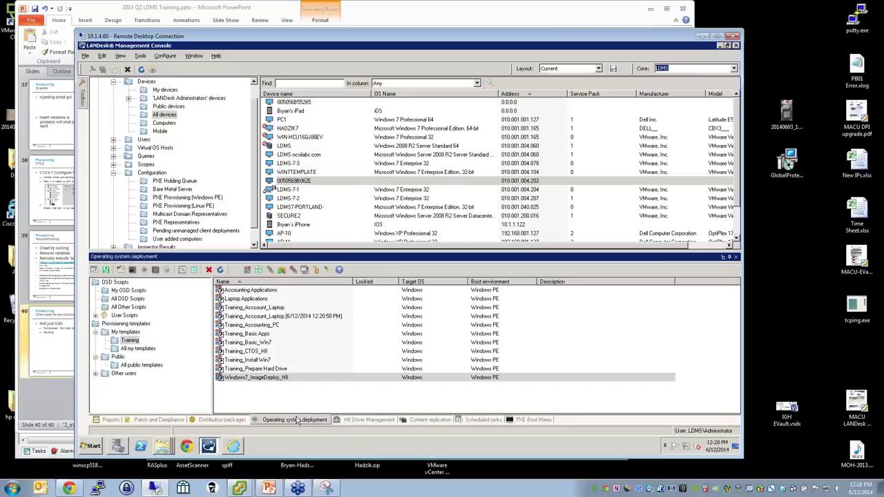
pyautogui.rightClick(256, 378)
pyautogui.click(283, 277)
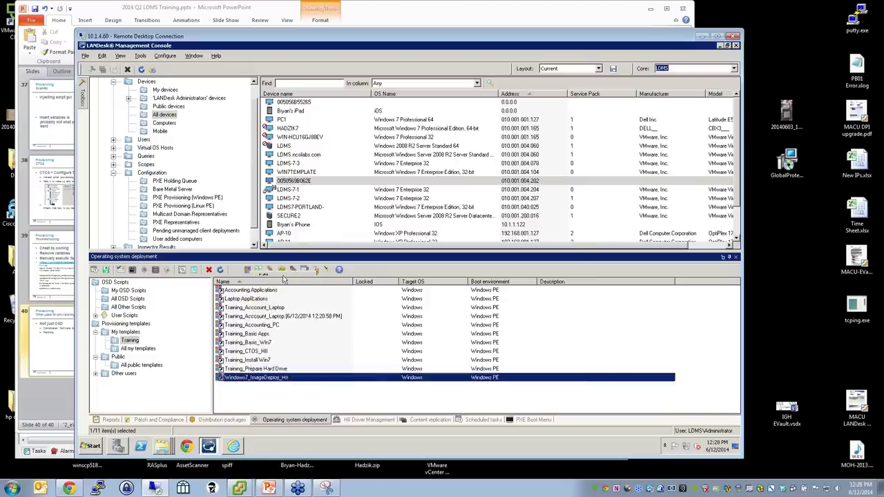
pyautogui.doubleClick(351, 163)
# Add a Delete file action for c:\unattend.xml to the System configuration phase, with stopping the template on failure disabled
pyautogui.rightClick(346, 164)
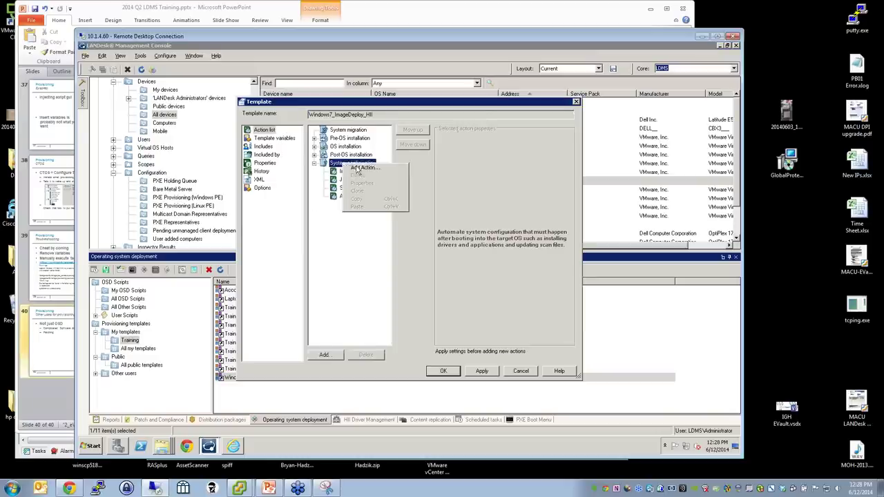
pyautogui.click(373, 172)
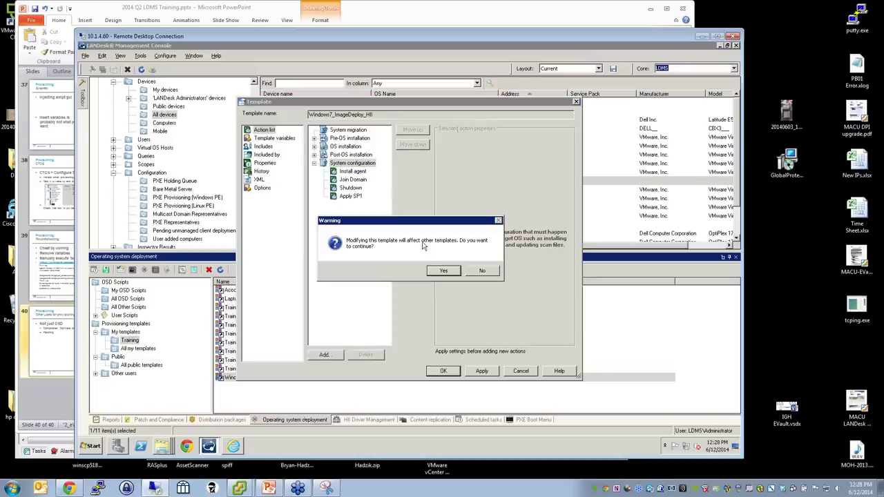
pyautogui.click(438, 270)
pyautogui.click(371, 184)
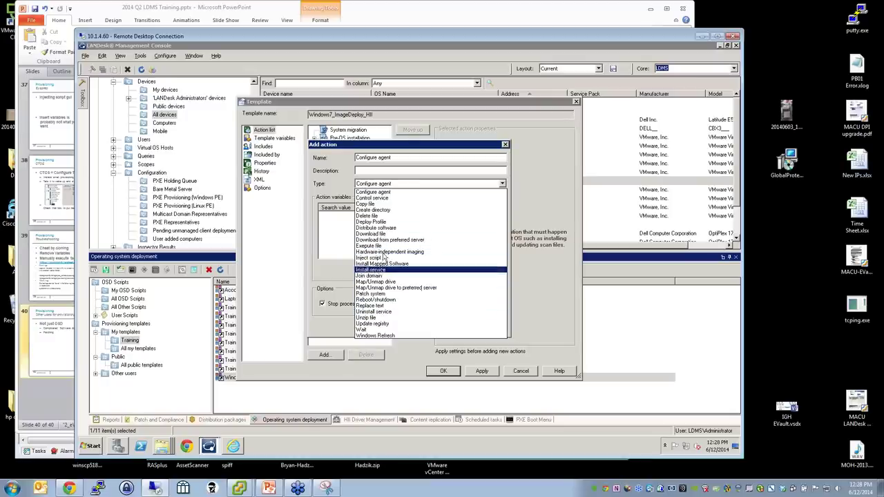
pyautogui.click(368, 216)
pyautogui.click(356, 307)
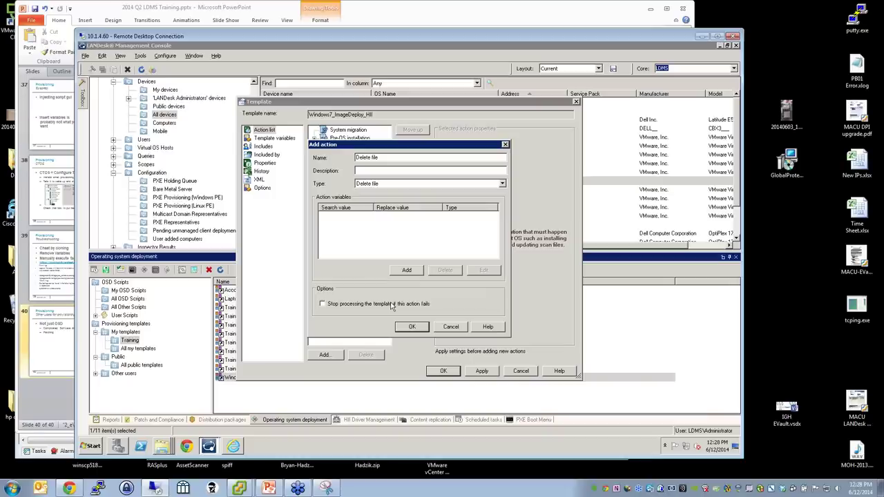
pyautogui.click(412, 327)
pyautogui.click(475, 147)
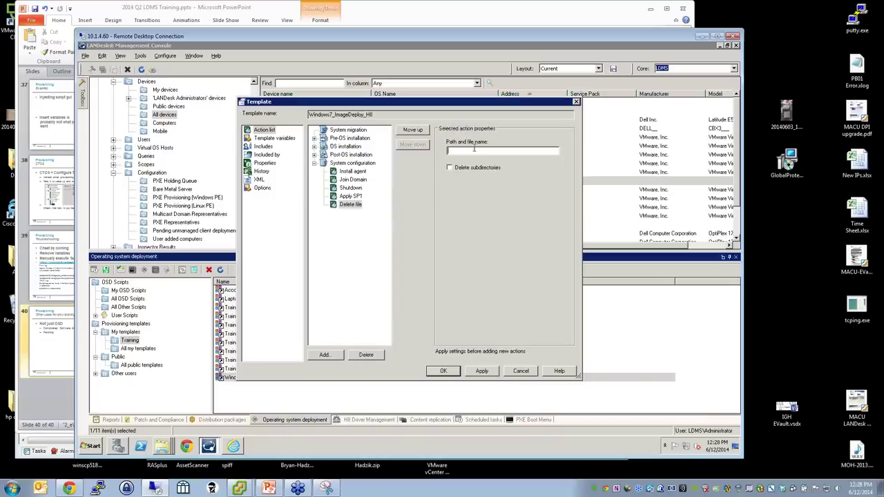
pyautogui.write('c:\\unattend.xml')
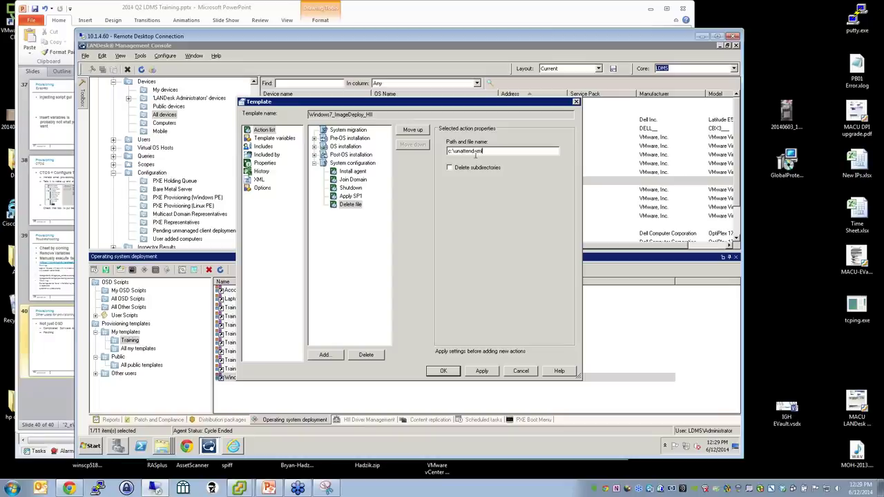
# Add a Download file action to the template's System configuration phase, leaving its source and destination paths empty
pyautogui.click(353, 163)
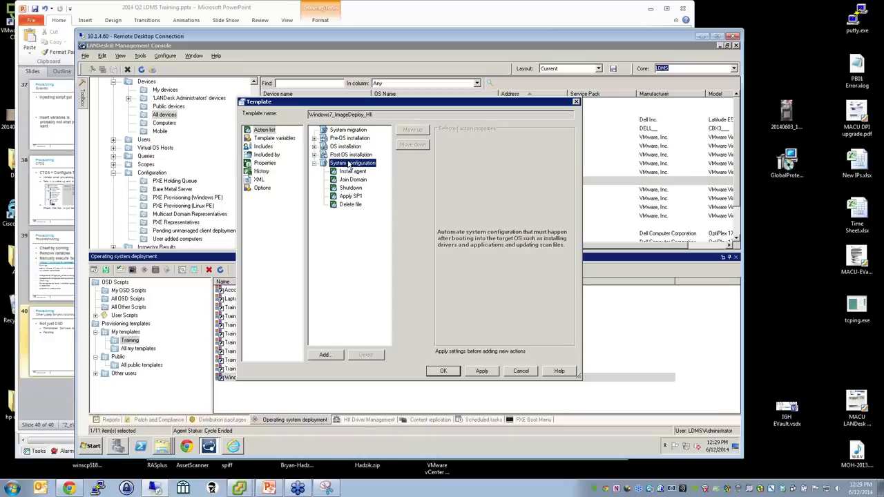
pyautogui.rightClick(350, 165)
pyautogui.click(363, 173)
pyautogui.click(440, 269)
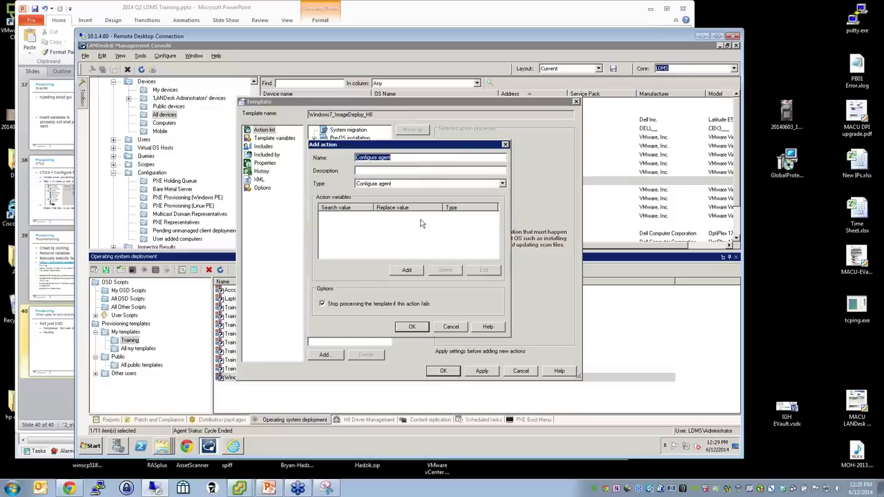
pyautogui.click(401, 184)
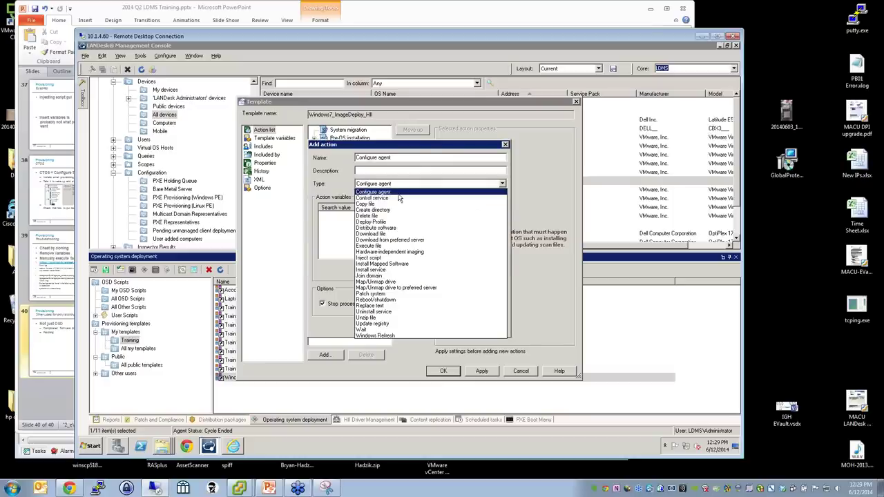
pyautogui.click(386, 235)
pyautogui.click(414, 328)
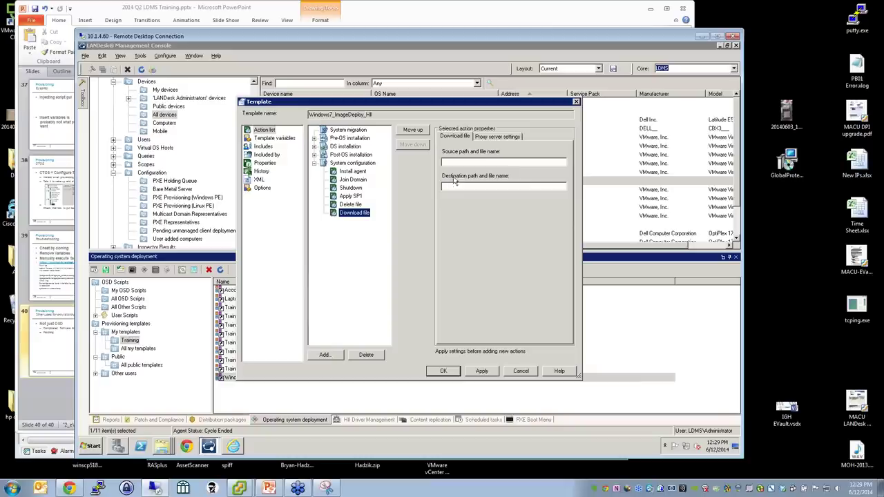
pyautogui.click(475, 164)
pyautogui.click(478, 187)
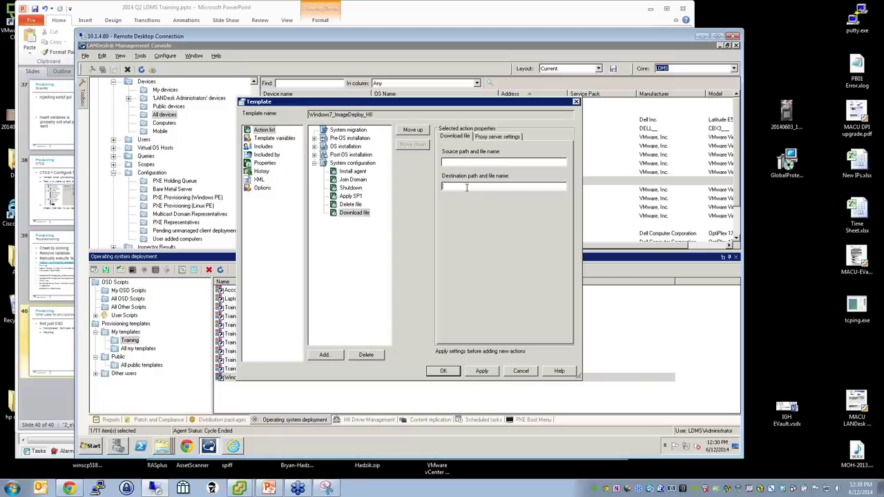
# Bring up the PXE boot images folder on the core server and select boot.wim
pyautogui.click(140, 446)
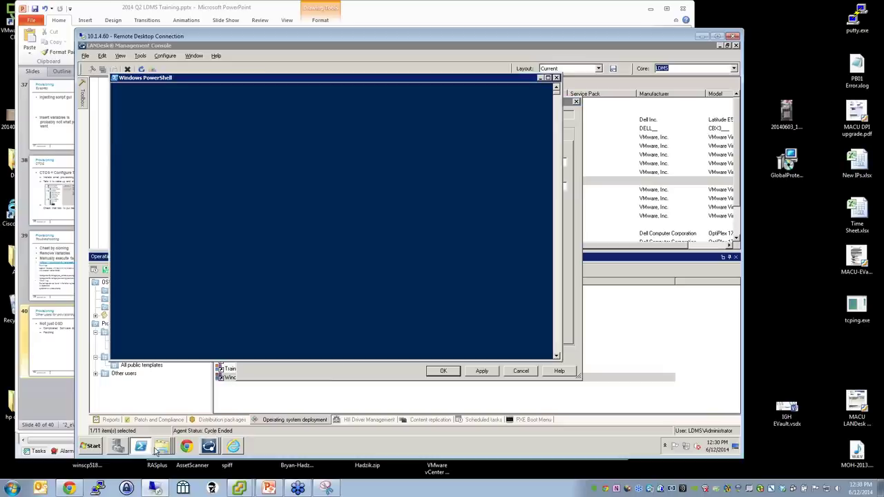
pyautogui.click(556, 78)
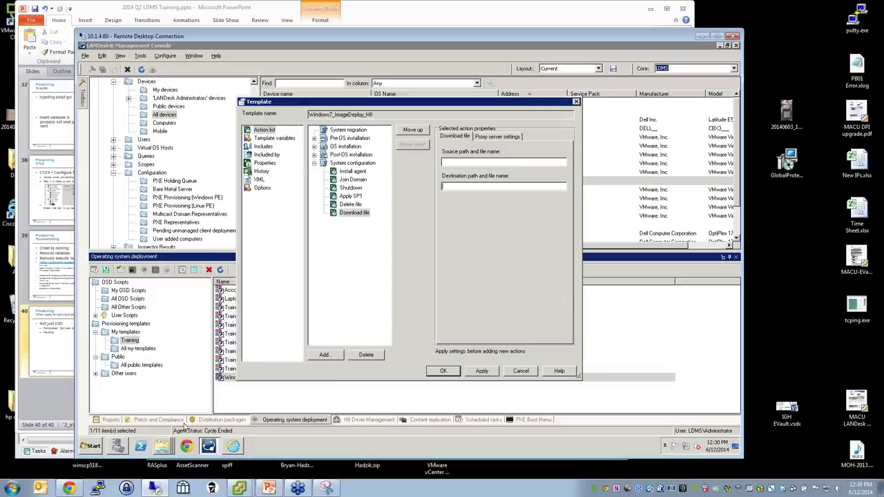
pyautogui.click(164, 445)
pyautogui.click(161, 426)
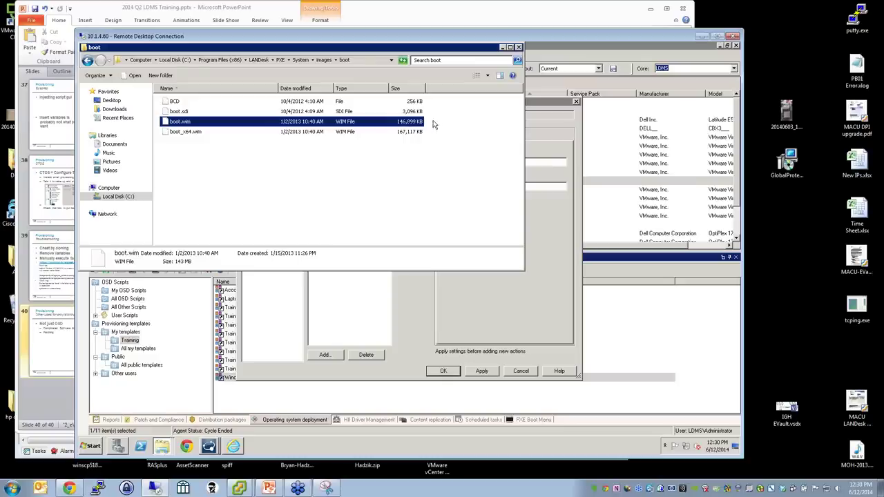
pyautogui.moveTo(436, 124); pyautogui.dragTo(231, 113)
pyautogui.click(183, 122)
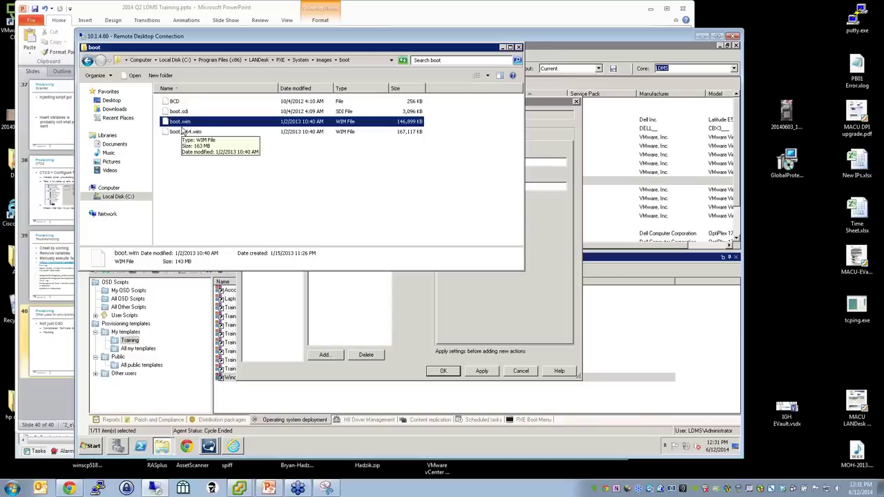
# Bring up the training folder and arrange its window so the boot folder's file list stays visible
pyautogui.rightClick(163, 447)
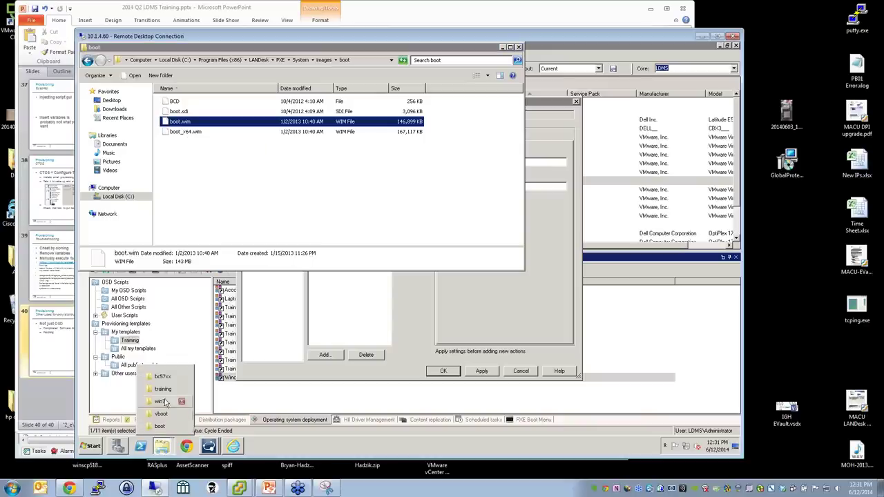
pyautogui.click(191, 390)
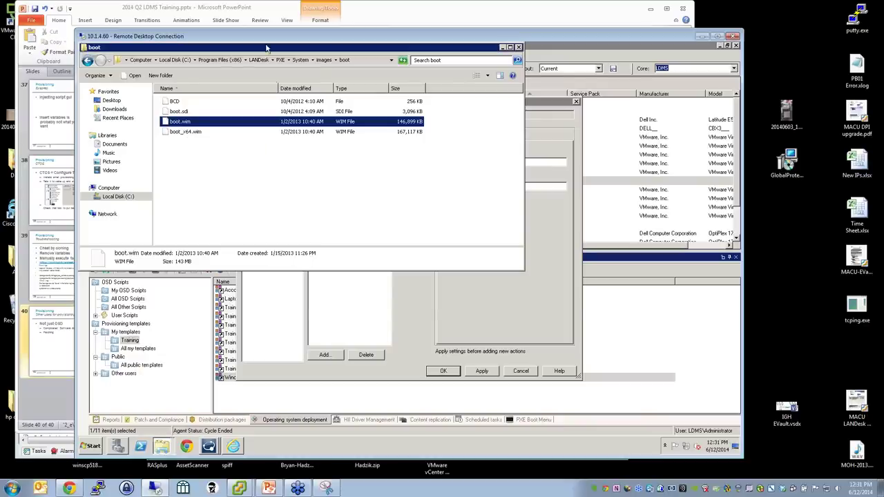
pyautogui.moveTo(268, 49); pyautogui.dragTo(329, 86)
pyautogui.rightClick(165, 448)
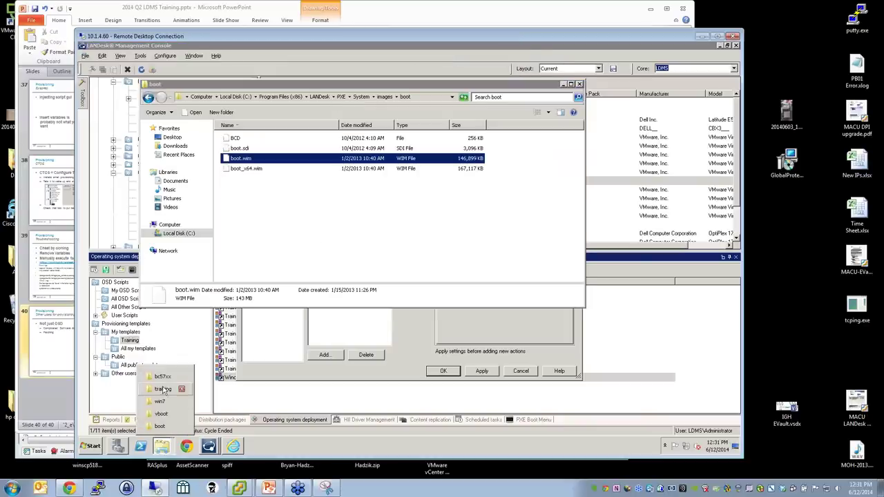
pyautogui.click(163, 389)
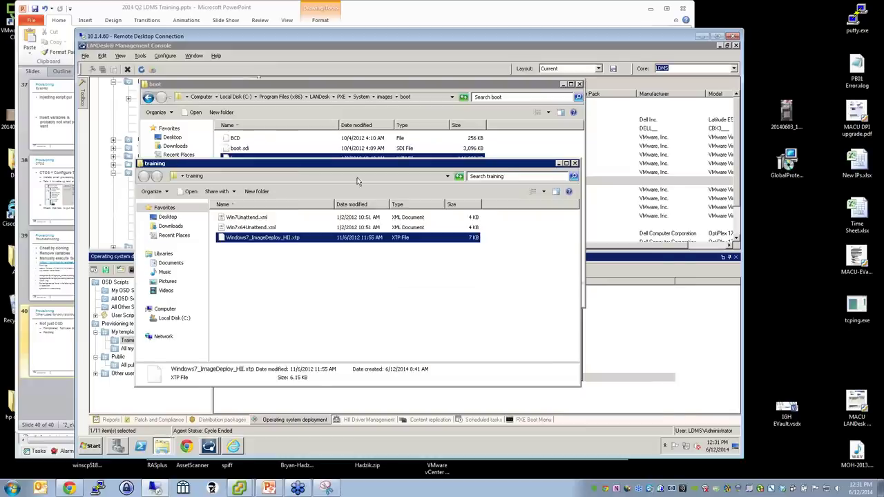
pyautogui.moveTo(357, 164); pyautogui.dragTo(464, 200)
pyautogui.click(391, 161)
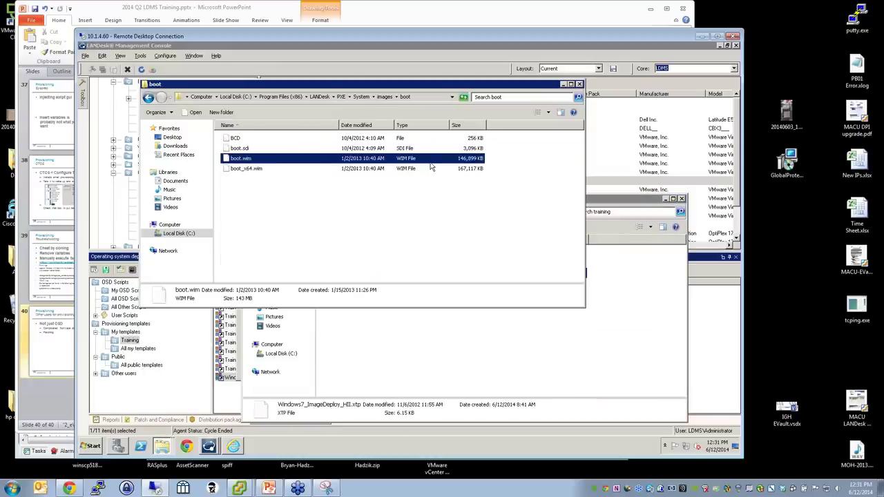
pyautogui.click(646, 202)
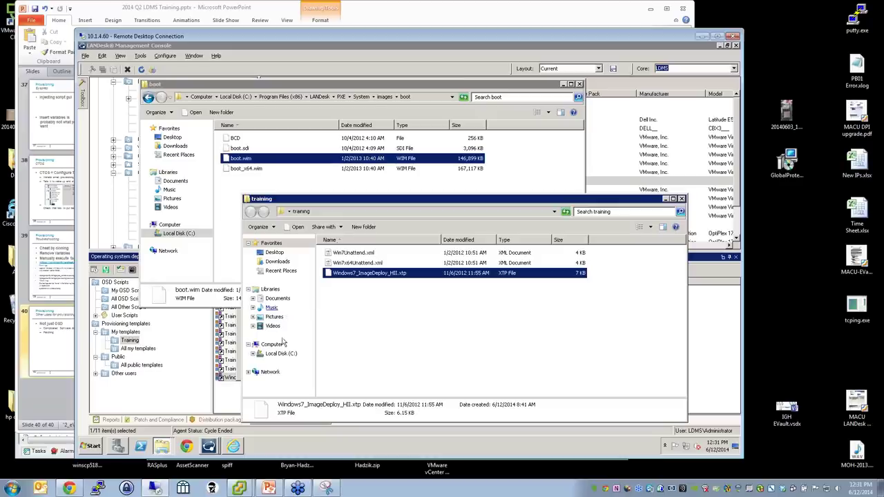
# Browse to the \\ldms\images share in the training folder's window and open its win7 folder
pyautogui.click(343, 212)
pyautogui.write('\\\\')
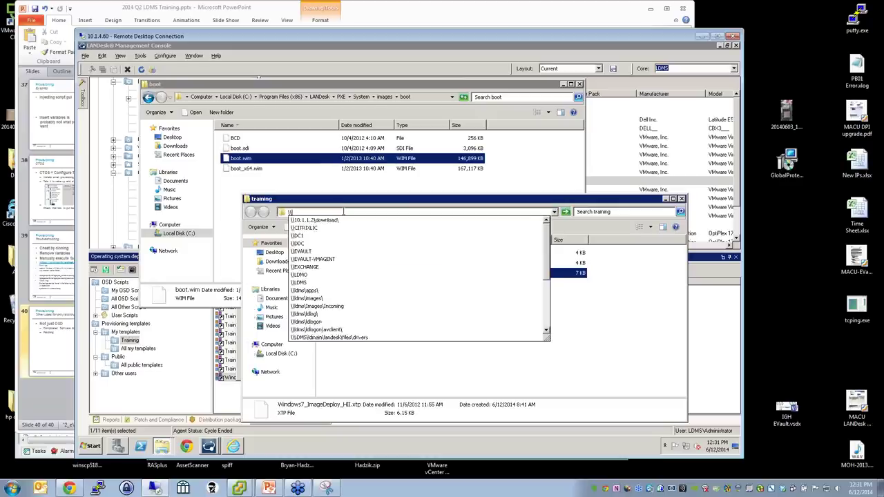
pyautogui.write('ldms\\images')
pyautogui.press('Return')
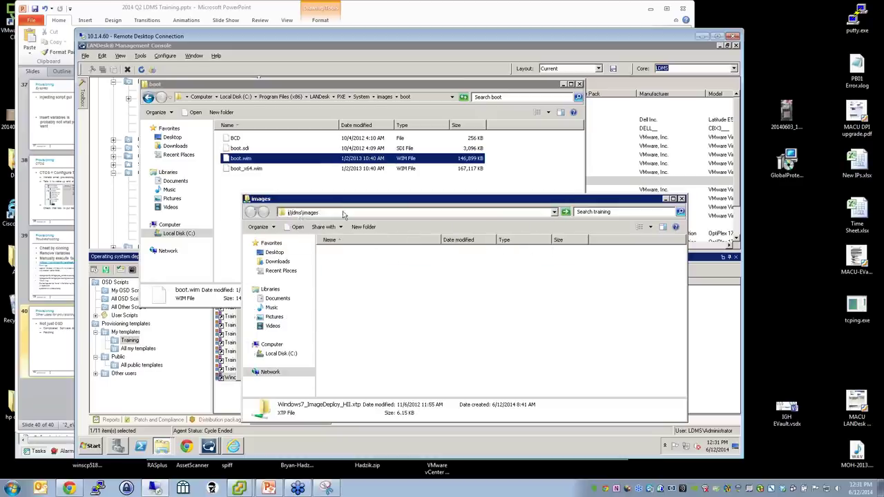
pyautogui.doubleClick(369, 263)
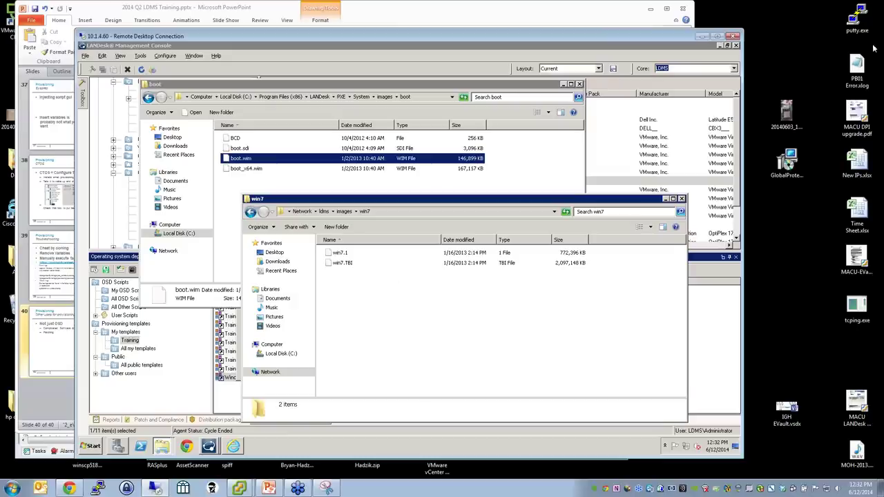
pyautogui.click(879, 22)
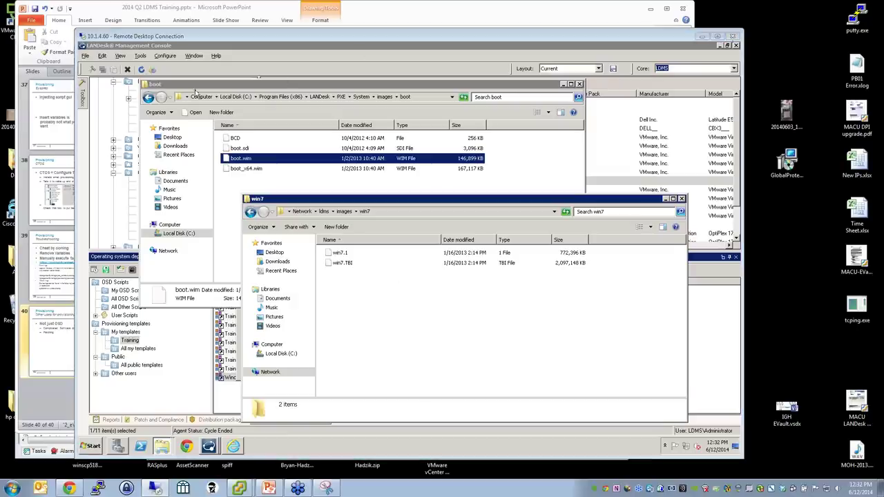